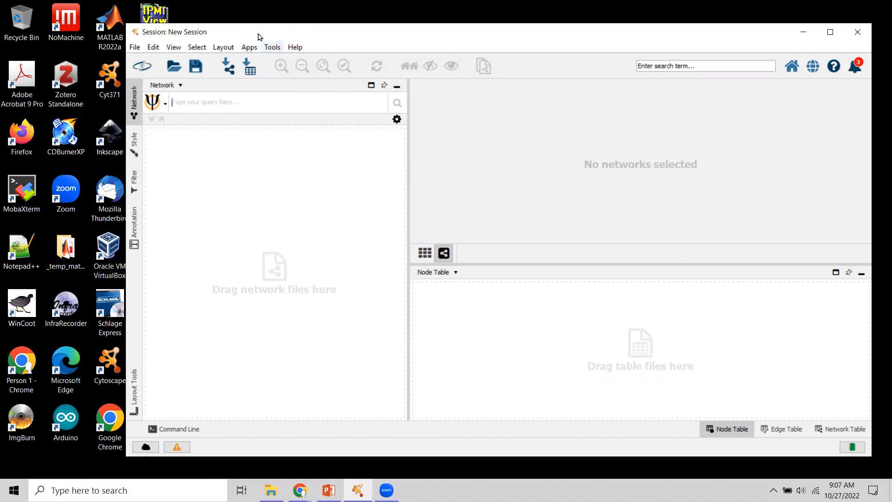
Open the App Manager and install the BiNGO app from the Cytoscape App Store.
{"action": "left_click", "coordinate": [251, 48]}
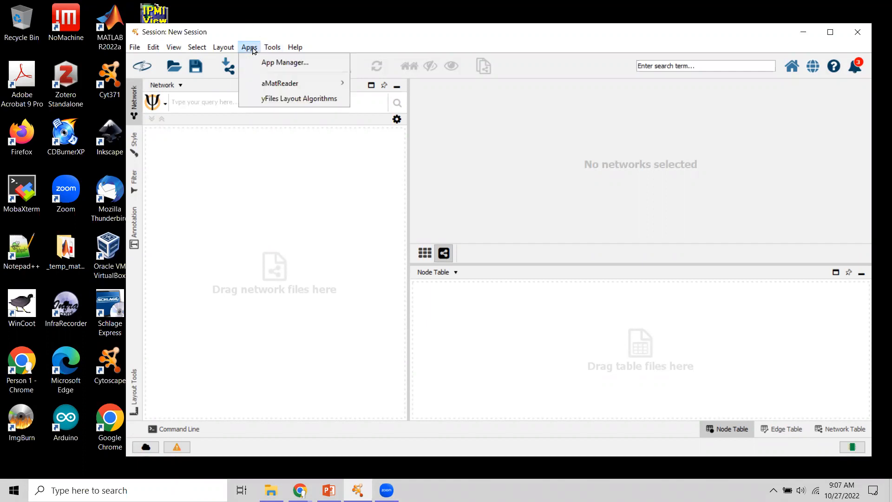
{"action": "left_click", "coordinate": [315, 65]}
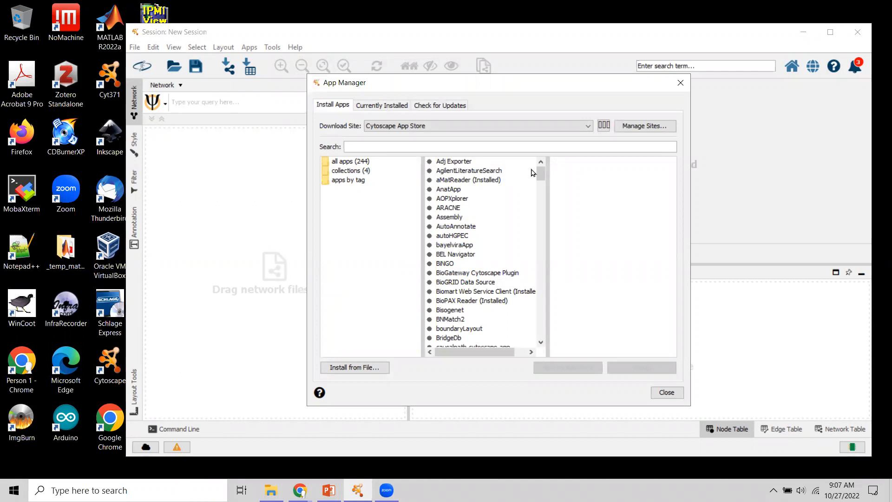
{"action": "left_click", "coordinate": [445, 264]}
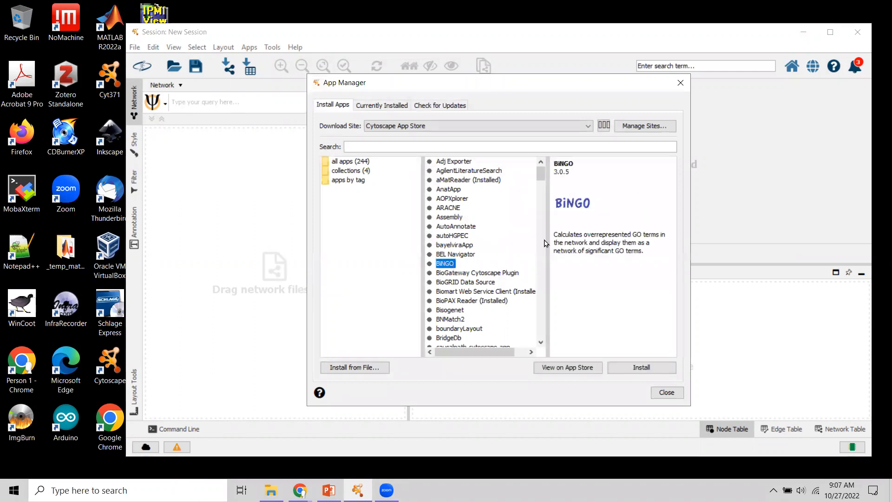
{"action": "left_click_drag", "start_coordinate": [542, 181], "coordinate": [541, 265]}
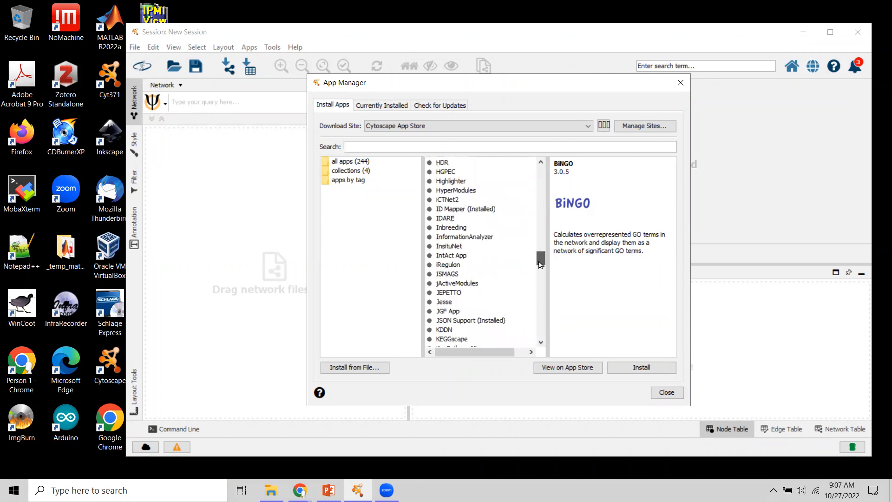
{"action": "left_click", "coordinate": [463, 257]}
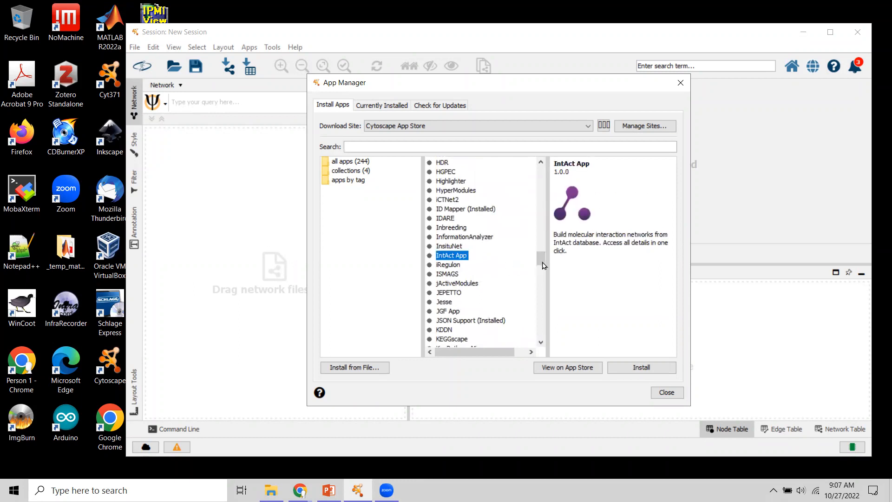
{"action": "left_click_drag", "start_coordinate": [541, 259], "coordinate": [546, 166]}
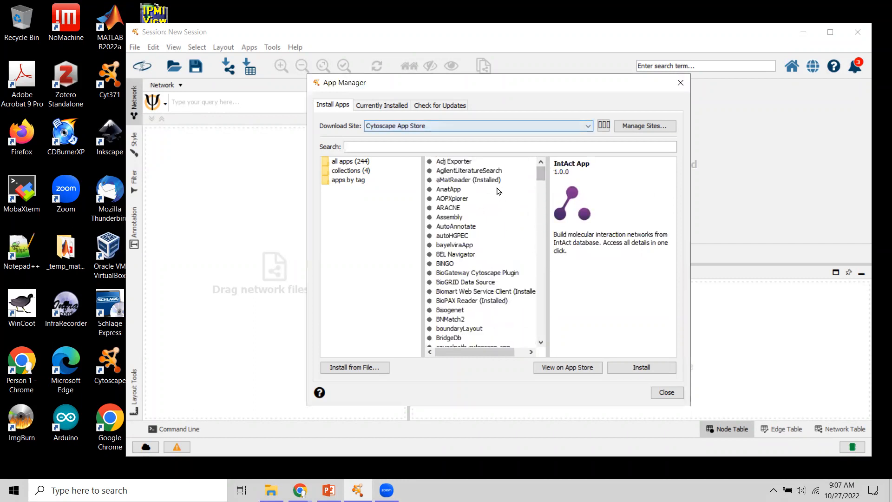
{"action": "left_click", "coordinate": [446, 264]}
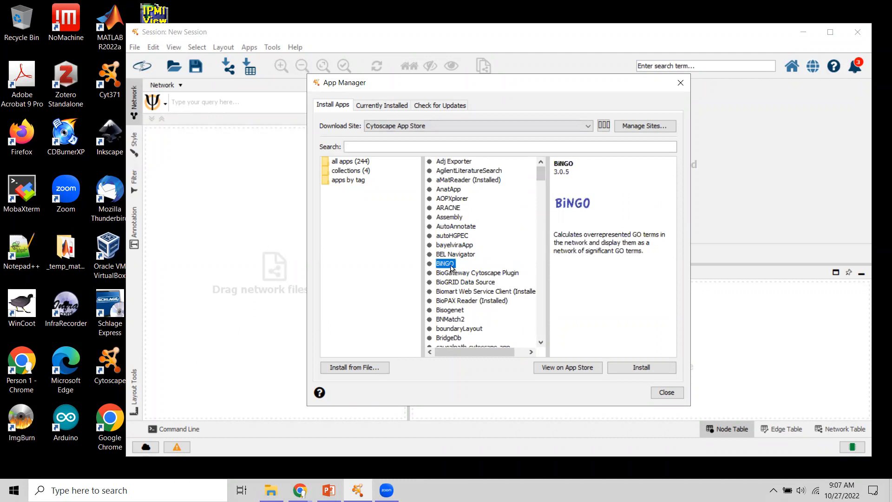
{"action": "left_click", "coordinate": [627, 368]}
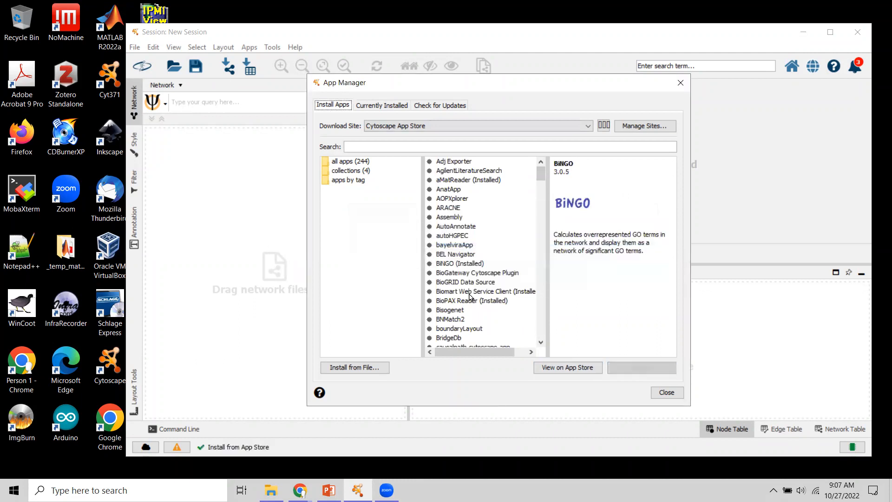
Install IntAct App from the App Manager's list of all apps.
{"action": "left_click_drag", "start_coordinate": [541, 176], "coordinate": [545, 262]}
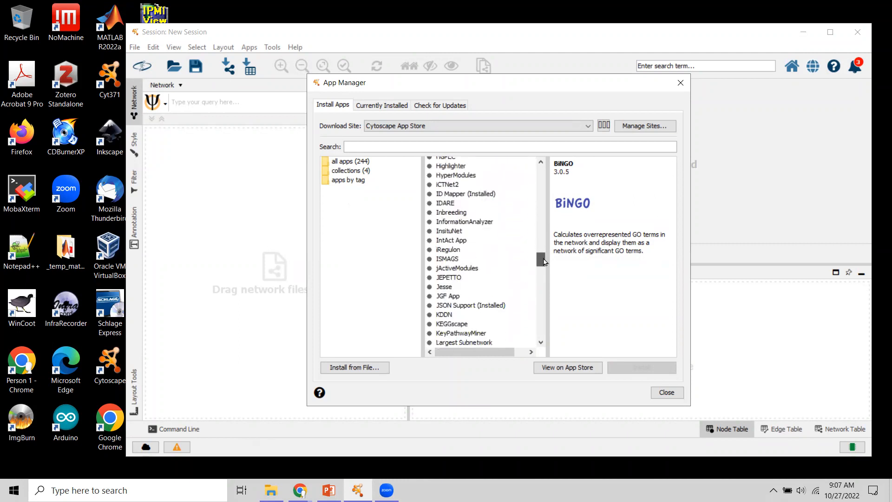
{"action": "left_click", "coordinate": [456, 241]}
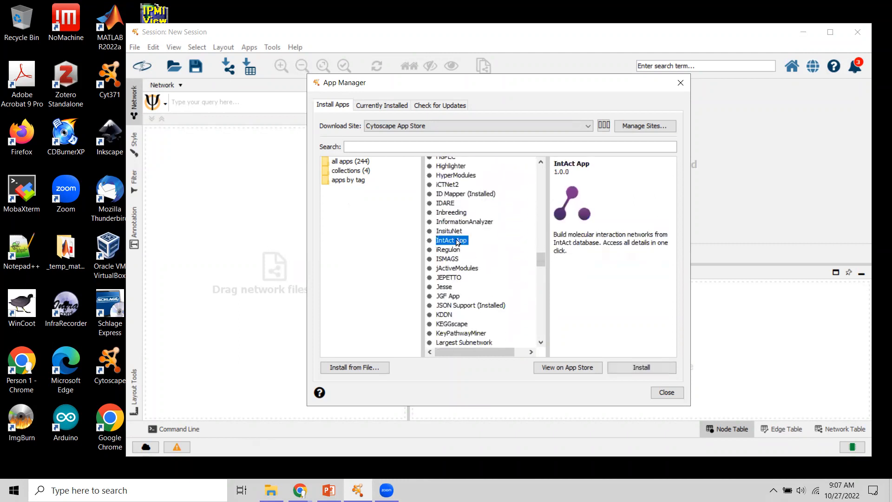
{"action": "left_click", "coordinate": [635, 368]}
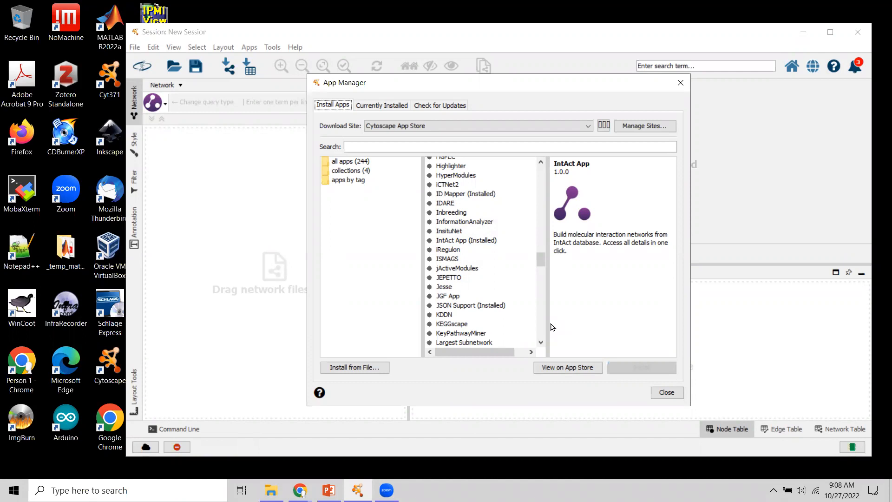
Install stringApp from the list of available apps and close the App Manager.
{"action": "left_click", "coordinate": [349, 369]}
{"action": "left_click_drag", "start_coordinate": [541, 262], "coordinate": [539, 324]}
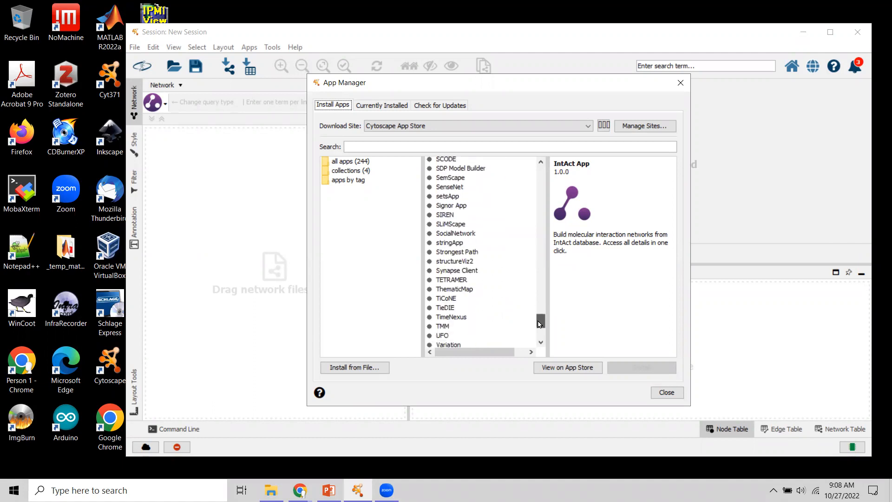
{"action": "left_click", "coordinate": [451, 243]}
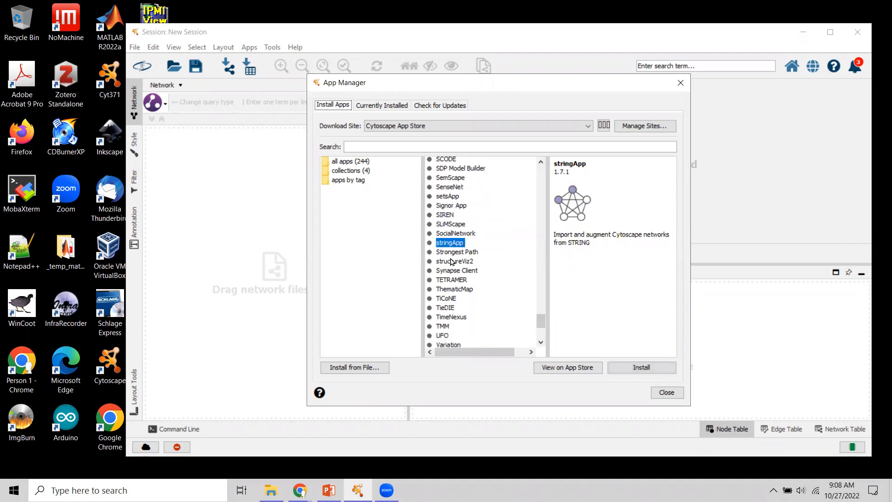
{"action": "left_click", "coordinate": [644, 371]}
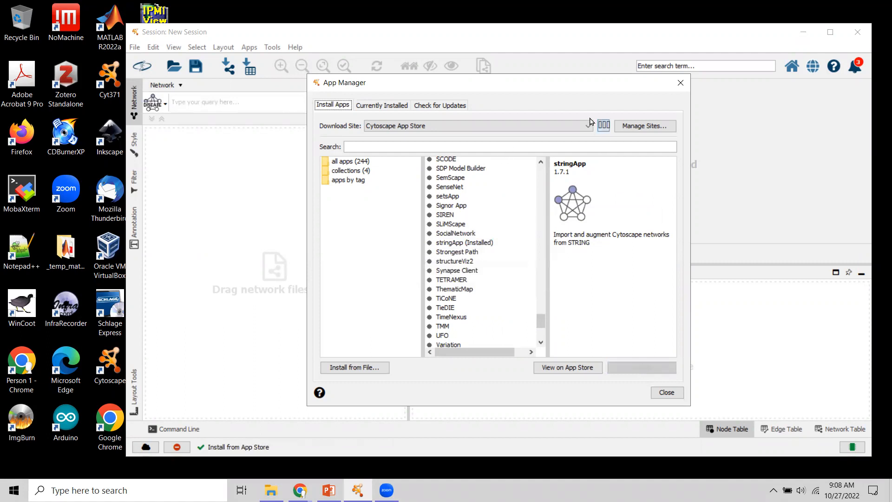
{"action": "left_click_drag", "start_coordinate": [580, 84], "coordinate": [633, 82]}
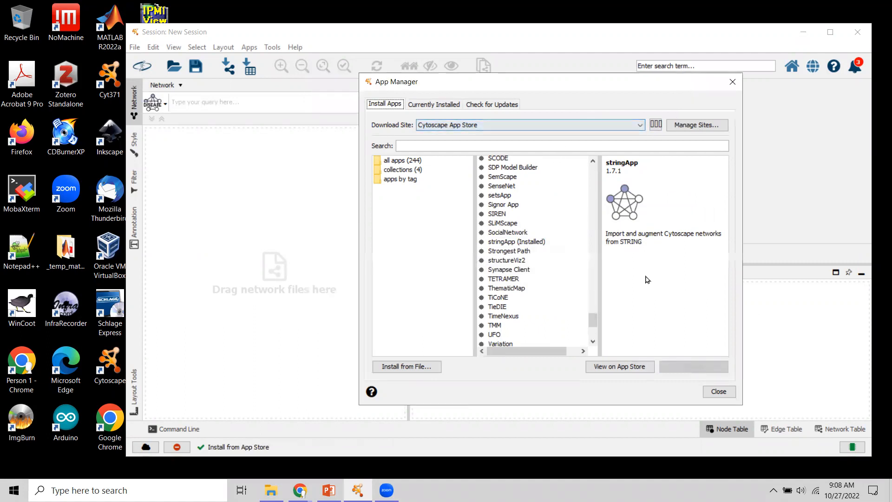
{"action": "left_click", "coordinate": [718, 392]}
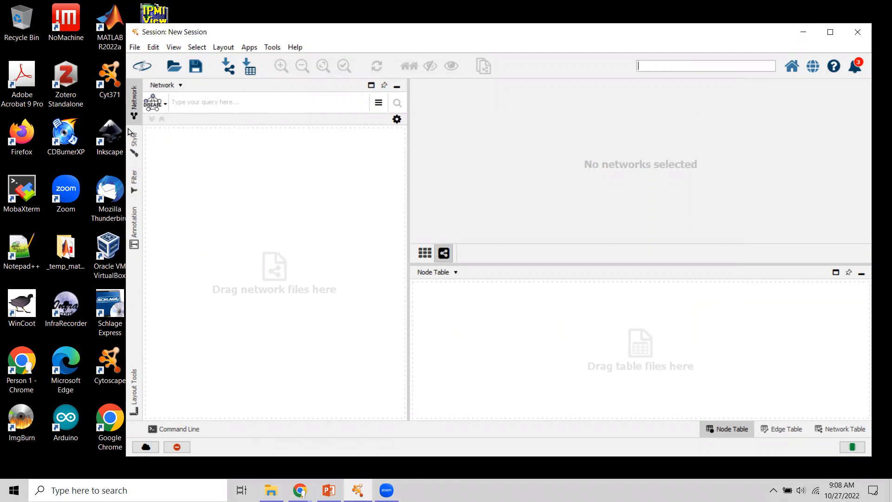
Review the network search query types, including the IntAct and STRING queries, without choosing one.
{"action": "left_click", "coordinate": [165, 104]}
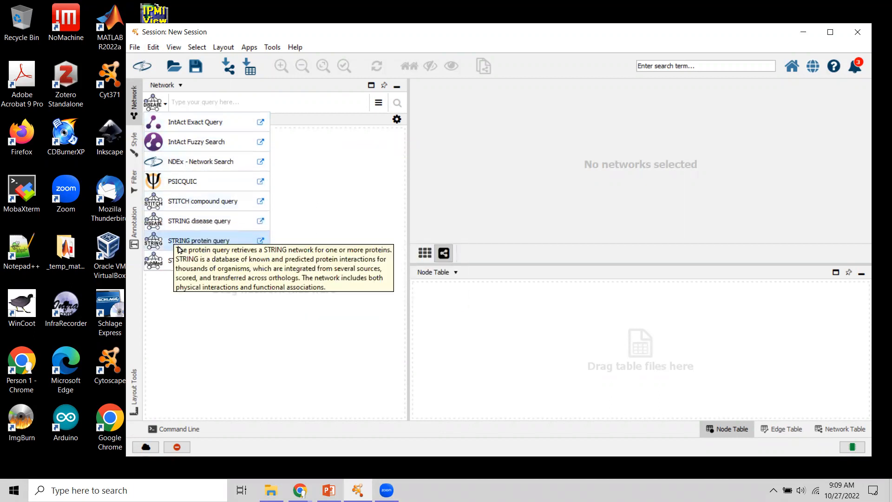
{"action": "left_click", "coordinate": [268, 362]}
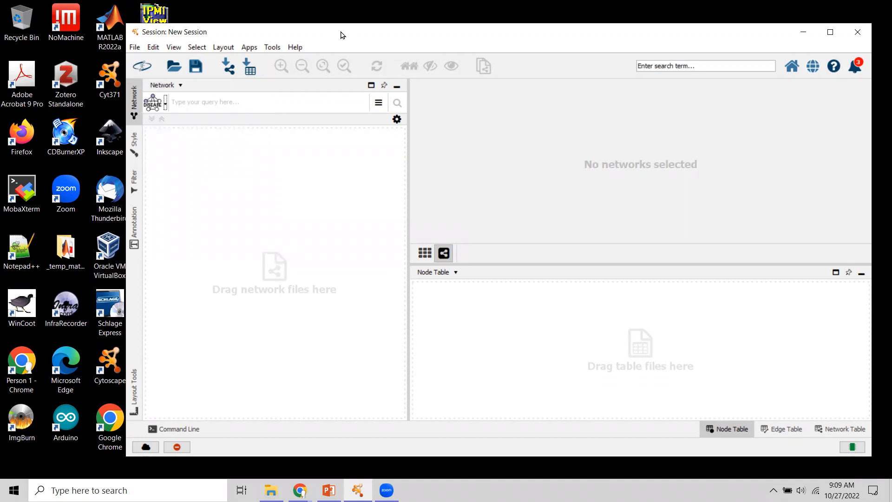
{"action": "left_click_drag", "start_coordinate": [341, 35], "coordinate": [338, 36]}
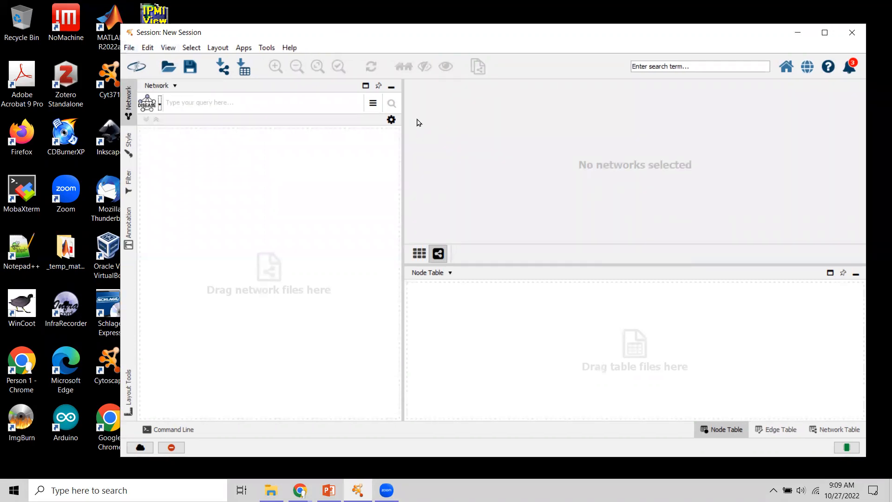
Import a network from the file cytbc.tab in the W22 folder to reach its column preview.
{"action": "left_click", "coordinate": [129, 47]}
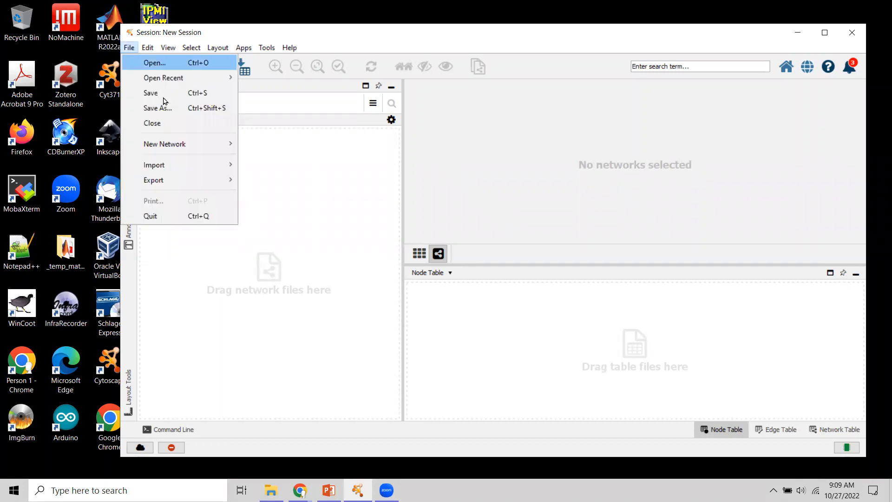
{"action": "mouse_move", "coordinate": [134, 51]}
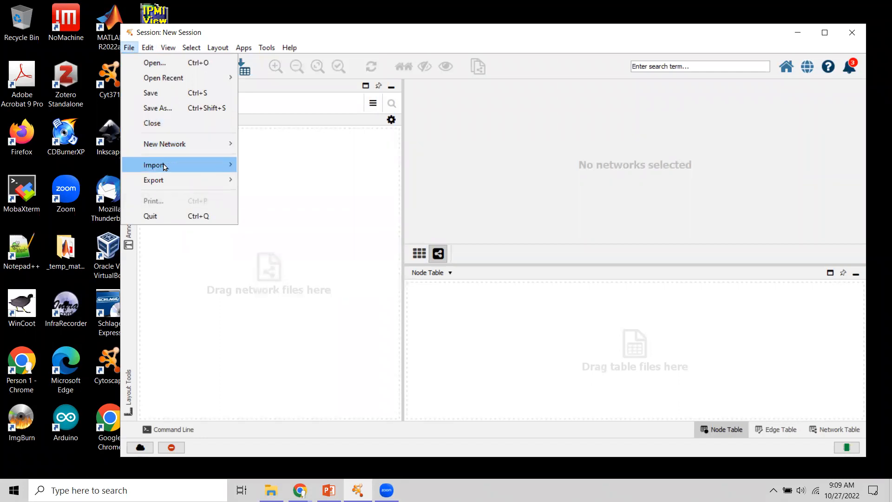
{"action": "mouse_move", "coordinate": [164, 167]}
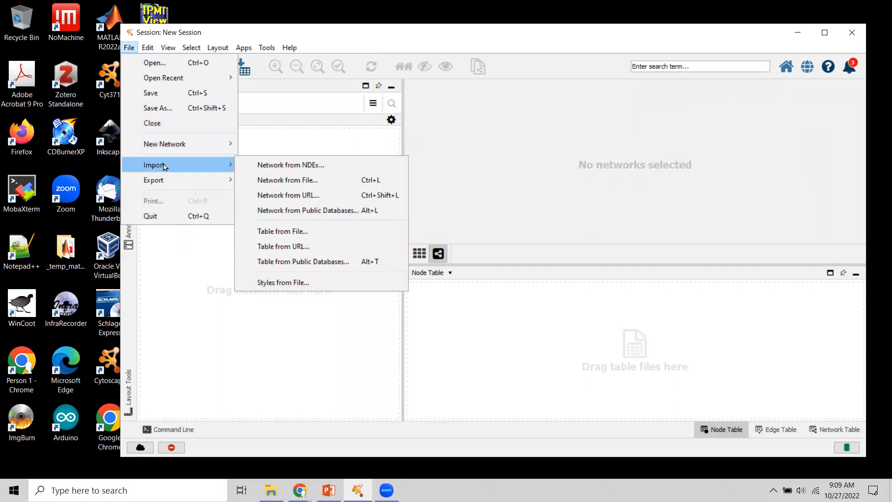
{"action": "left_click", "coordinate": [319, 184]}
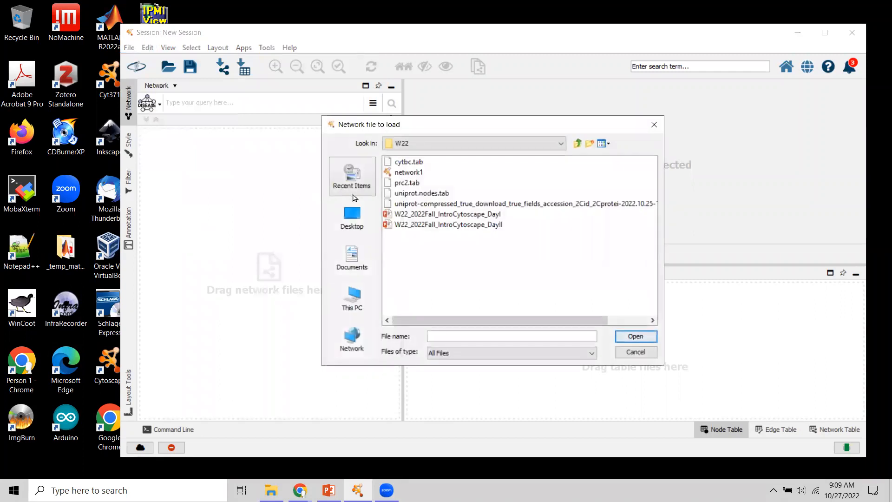
{"action": "left_click", "coordinate": [408, 161]}
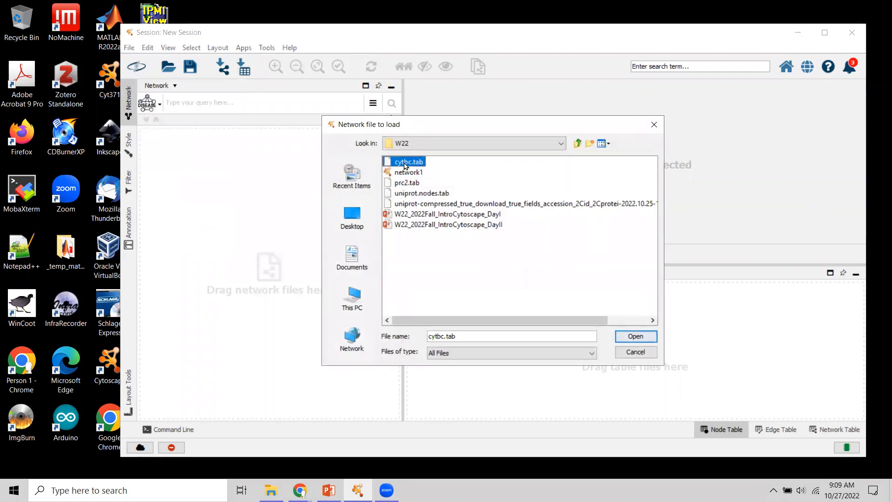
{"action": "left_click", "coordinate": [633, 337]}
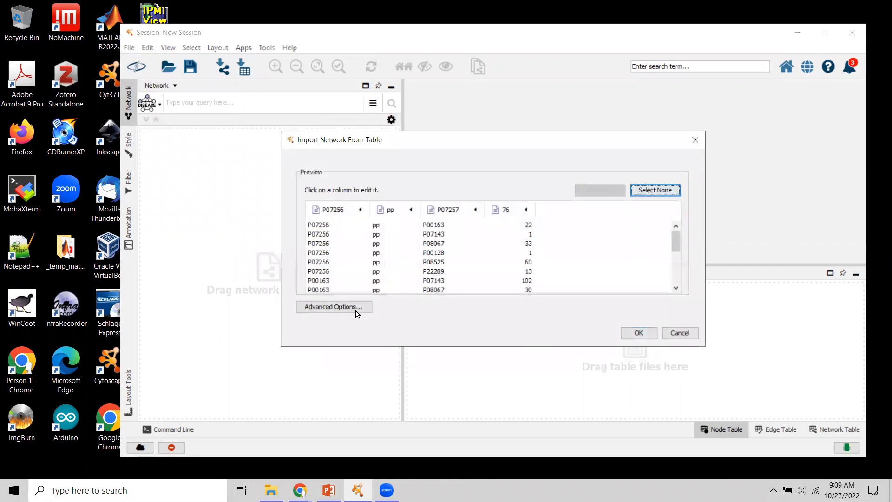
Turn off using the first line as column names in the advanced import options.
{"action": "left_click", "coordinate": [347, 307]}
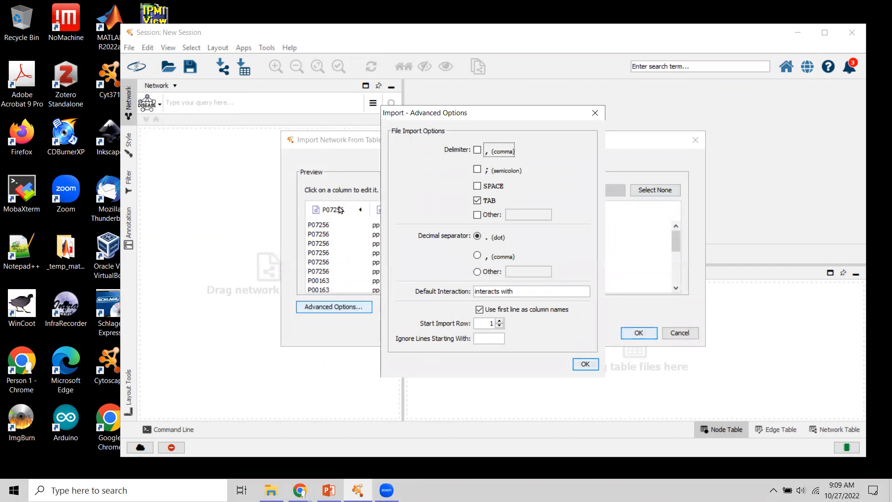
{"action": "left_click", "coordinate": [480, 310]}
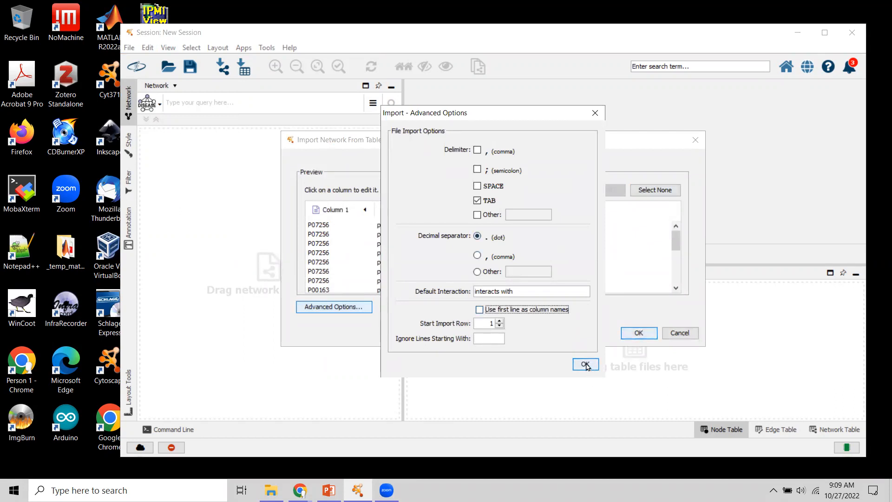
{"action": "left_click", "coordinate": [585, 364]}
Set the meaning of Column 1 to source node and of Column 3 to target node.
{"action": "left_click", "coordinate": [328, 211]}
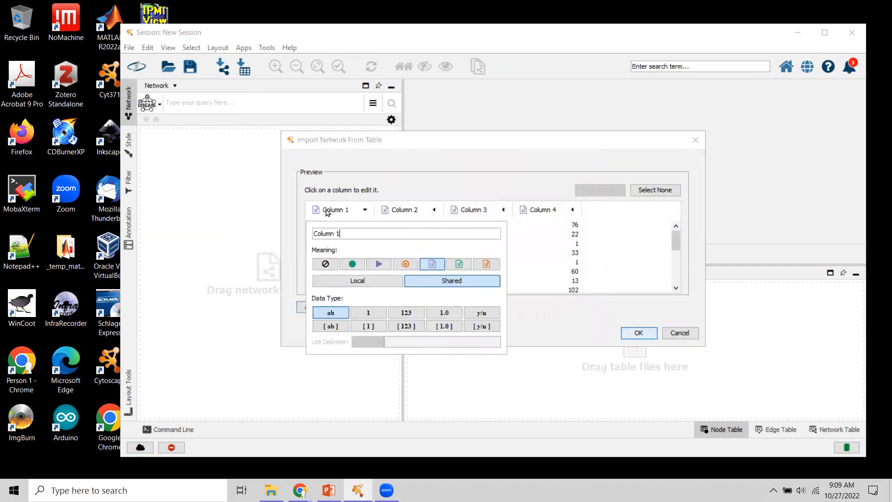
{"action": "left_click", "coordinate": [353, 264]}
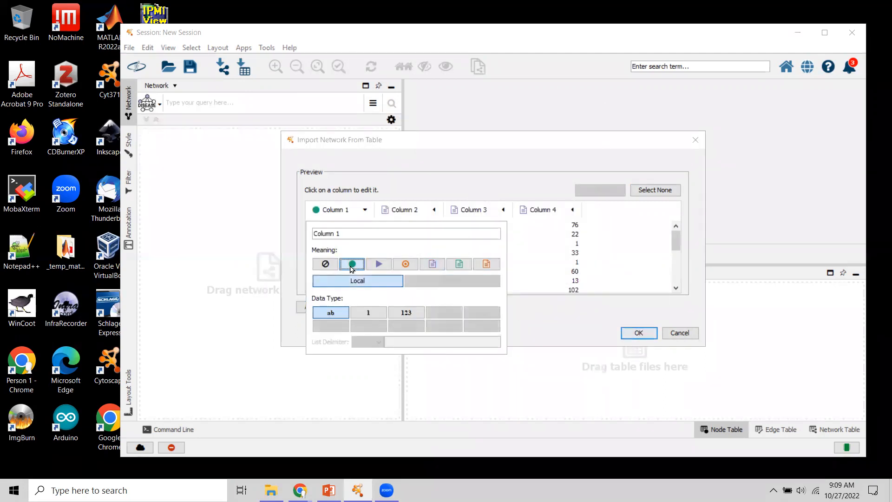
{"action": "left_click", "coordinate": [470, 212]}
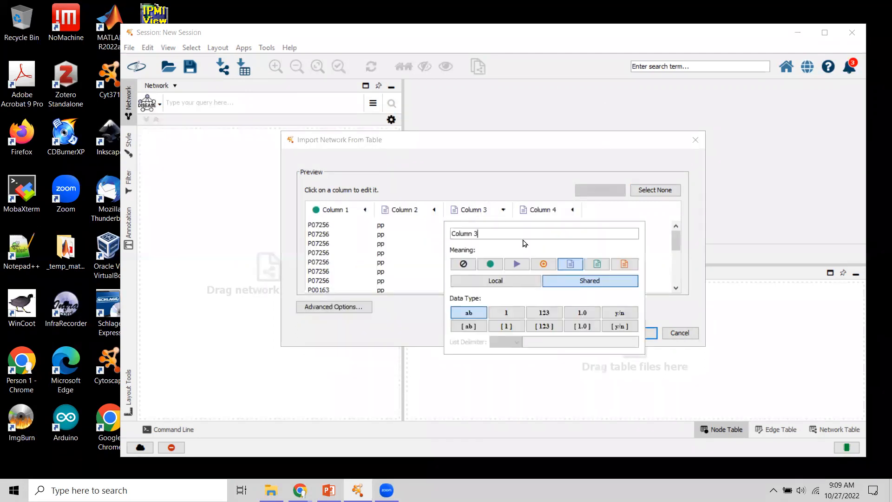
{"action": "left_click", "coordinate": [544, 265]}
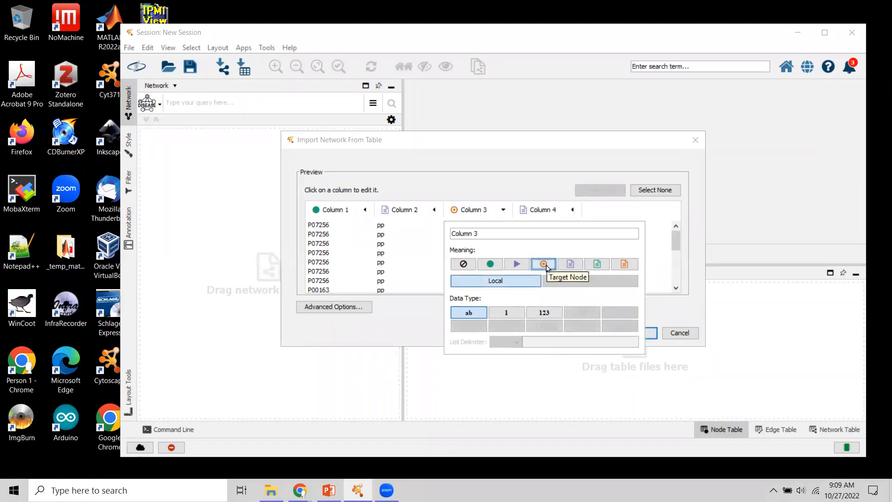
Set the meaning of Column 2 to interaction type and exclude Column 4 from the import.
{"action": "left_click", "coordinate": [399, 212]}
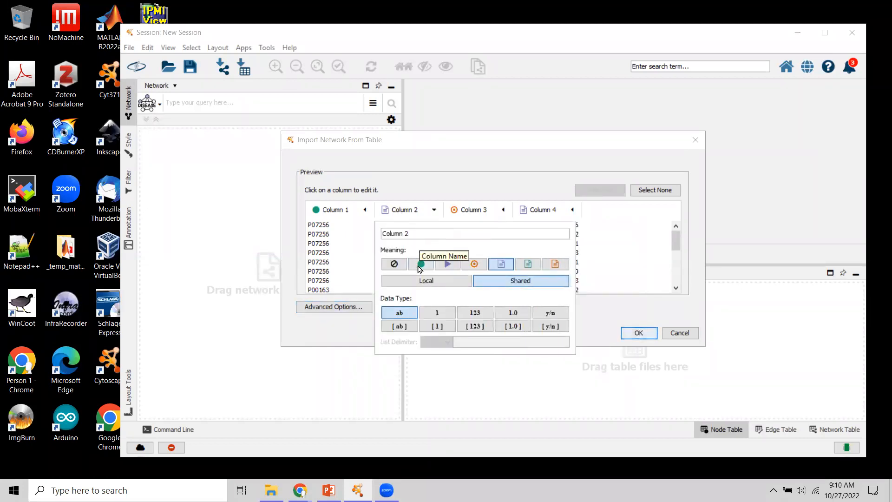
{"action": "left_click", "coordinate": [448, 264]}
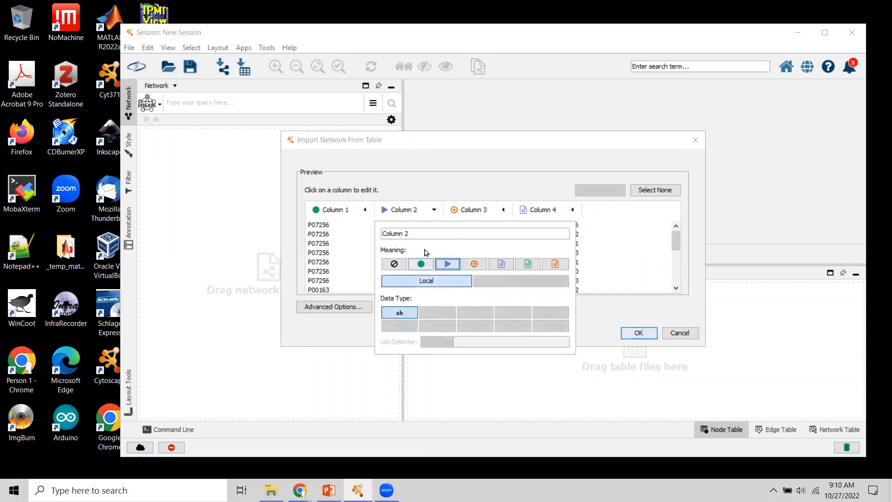
{"action": "left_click", "coordinate": [539, 209]}
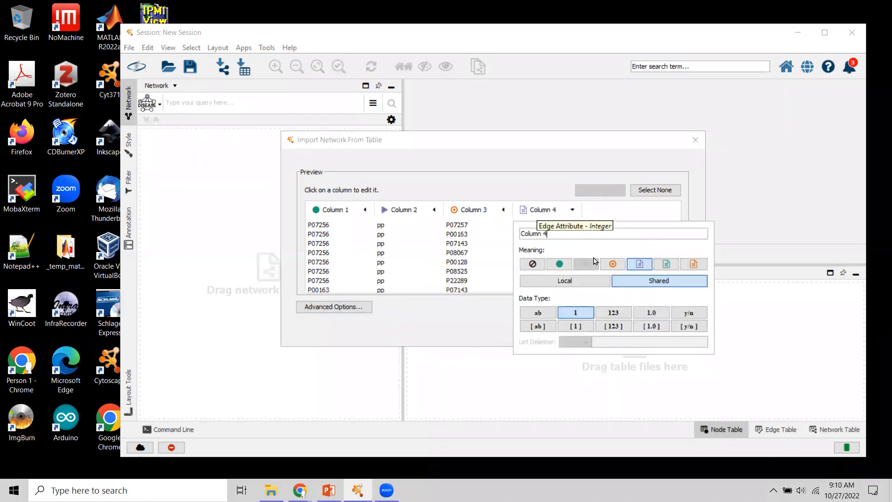
{"action": "left_click", "coordinate": [532, 264]}
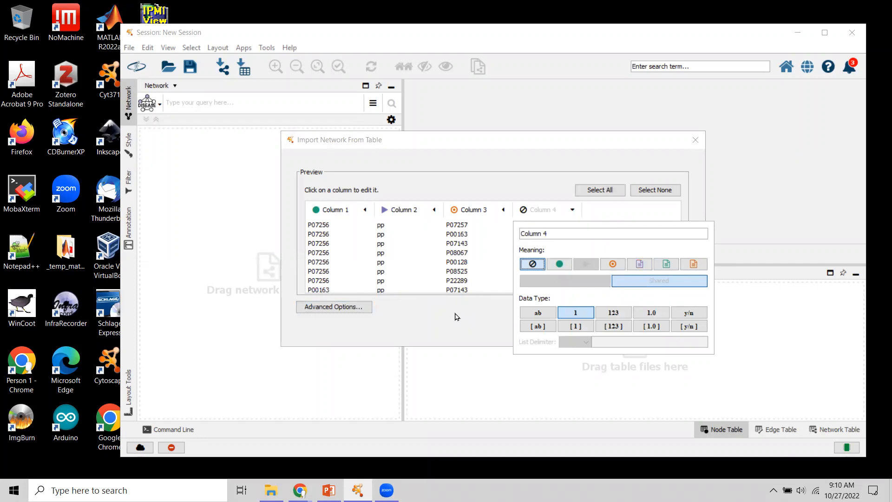
Complete the table import to create the cytbc.tab network and enlarge the network view area.
{"action": "left_click", "coordinate": [457, 316]}
{"action": "left_click", "coordinate": [640, 330]}
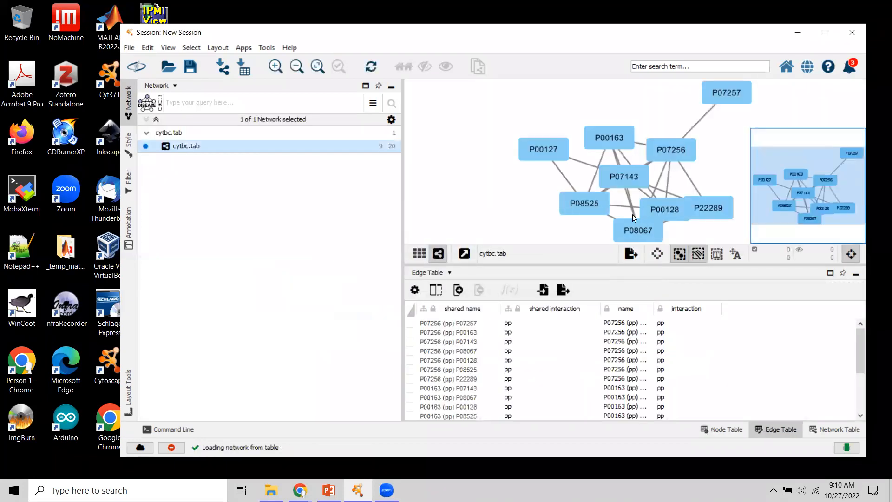
{"action": "left_click_drag", "start_coordinate": [582, 263], "coordinate": [595, 360]}
Spread out the upper part of the network by moving nodes P07143, P00163, P07256 and P07257 apart.
{"action": "left_click_drag", "start_coordinate": [624, 222], "coordinate": [549, 155]}
{"action": "left_click_drag", "start_coordinate": [620, 188], "coordinate": [639, 135]}
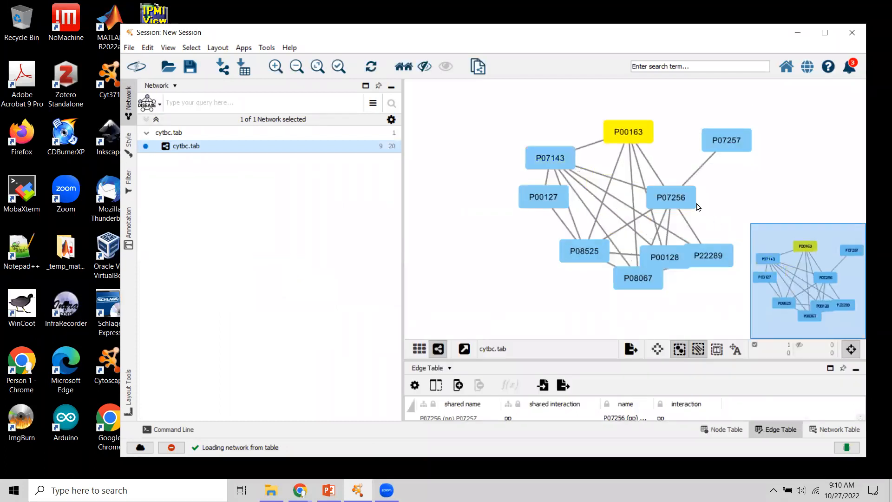
{"action": "left_click_drag", "start_coordinate": [680, 203], "coordinate": [693, 185]}
{"action": "left_click_drag", "start_coordinate": [729, 147], "coordinate": [760, 145]}
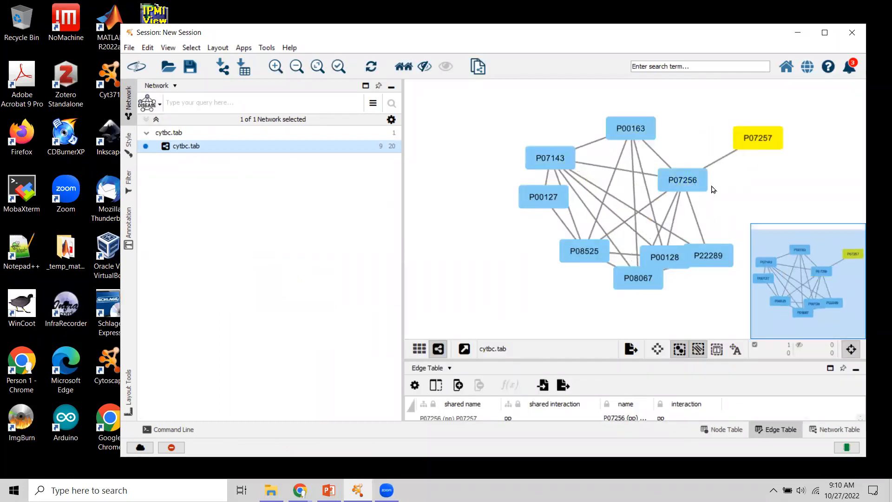
Separate the overlapping lower nodes by repositioning P22289, P00128 and P08067, leaving P00128 between P07256 and P08525.
{"action": "left_click_drag", "start_coordinate": [705, 251], "coordinate": [716, 217]}
{"action": "left_click_drag", "start_coordinate": [657, 256], "coordinate": [660, 240]}
{"action": "left_click", "coordinate": [632, 282]}
{"action": "left_click_drag", "start_coordinate": [632, 282], "coordinate": [625, 292]}
{"action": "left_click_drag", "start_coordinate": [670, 245], "coordinate": [661, 245]}
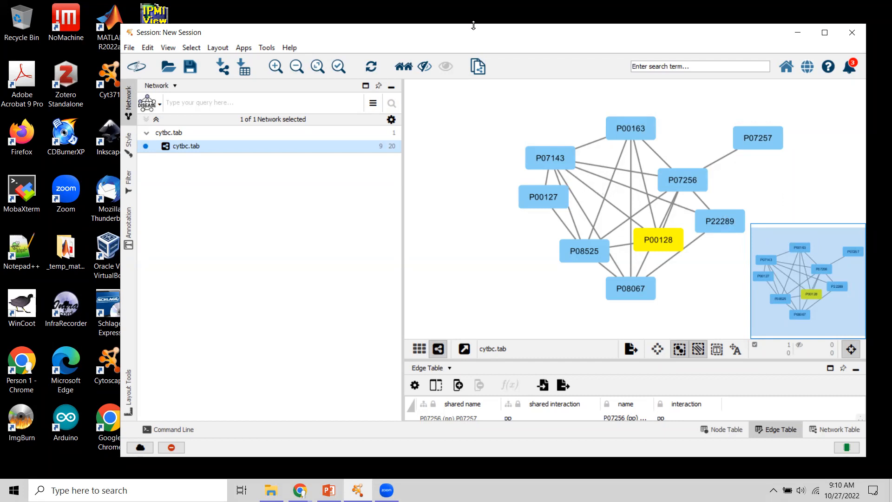
{"action": "left_click", "coordinate": [437, 161]}
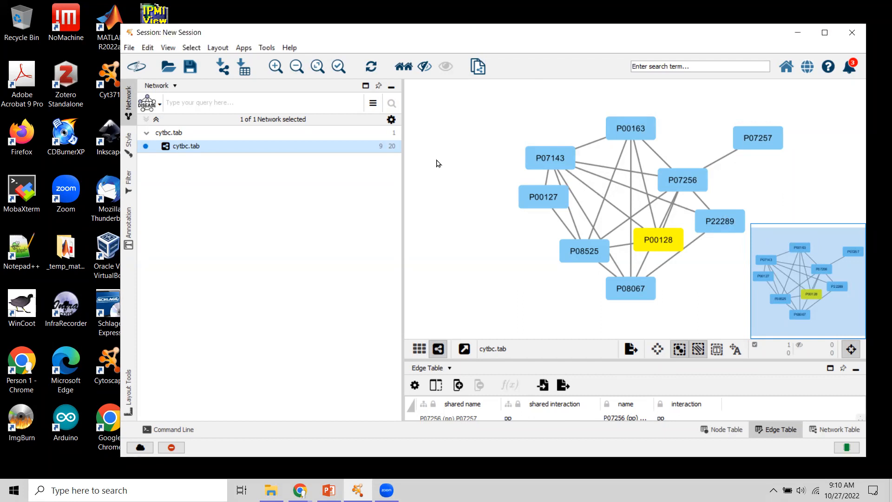
{"action": "left_click", "coordinate": [483, 181]}
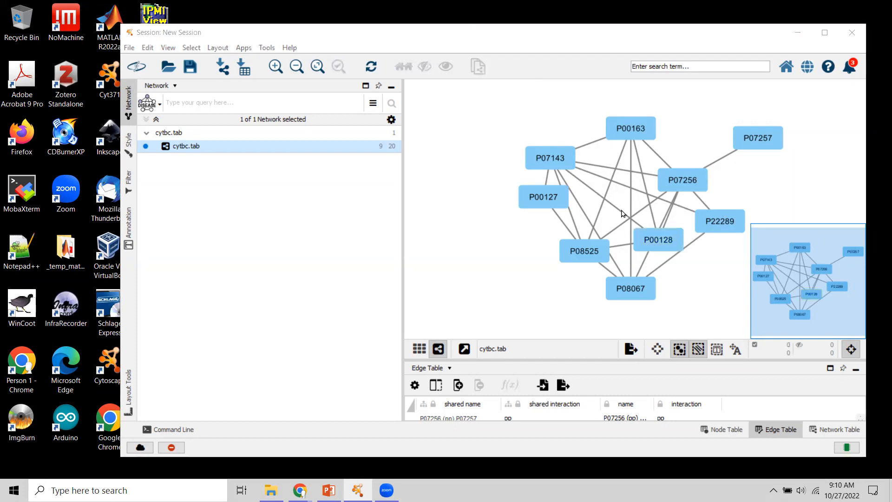
{"action": "left_click_drag", "start_coordinate": [653, 236], "coordinate": [641, 222]}
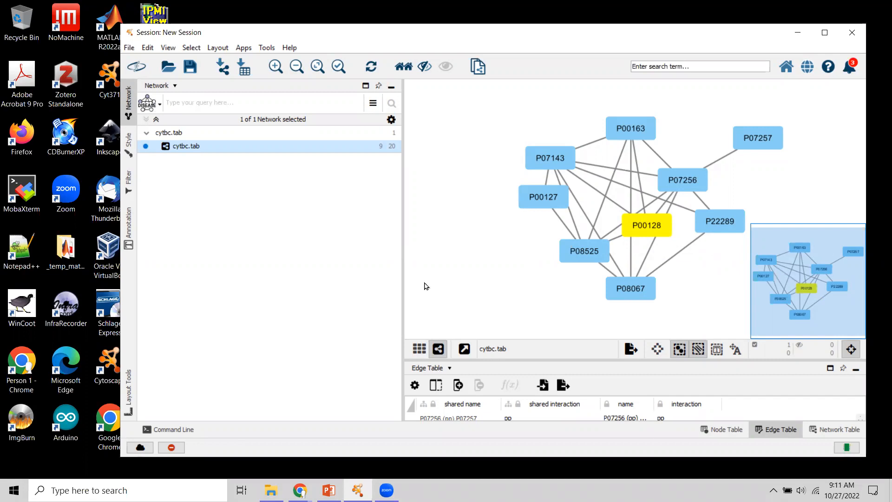
{"action": "left_click", "coordinate": [179, 132]}
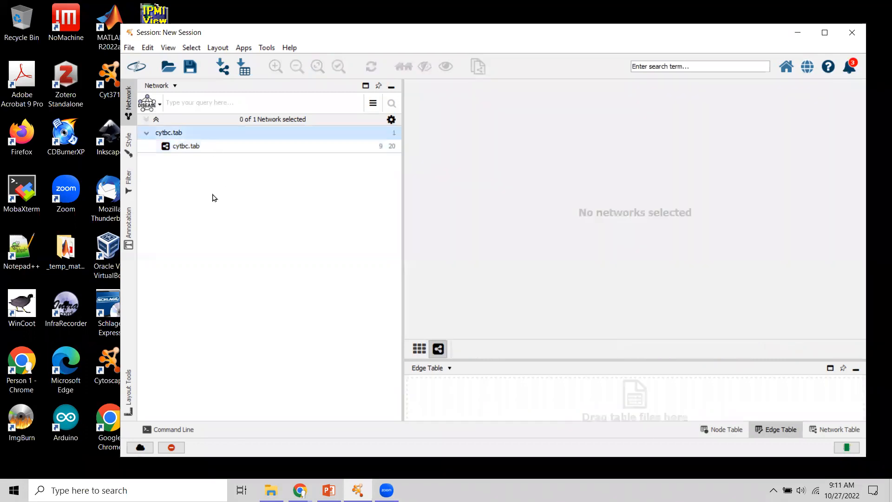
{"action": "left_click", "coordinate": [238, 146]}
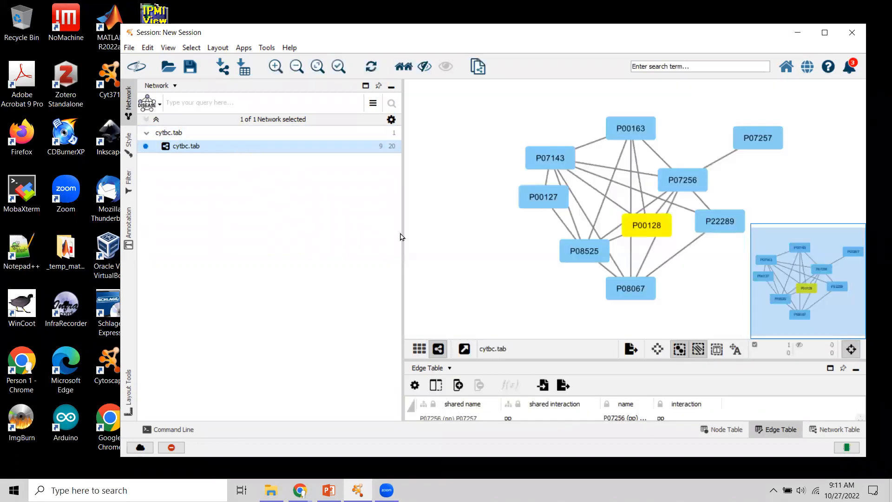
{"action": "left_click", "coordinate": [148, 103]}
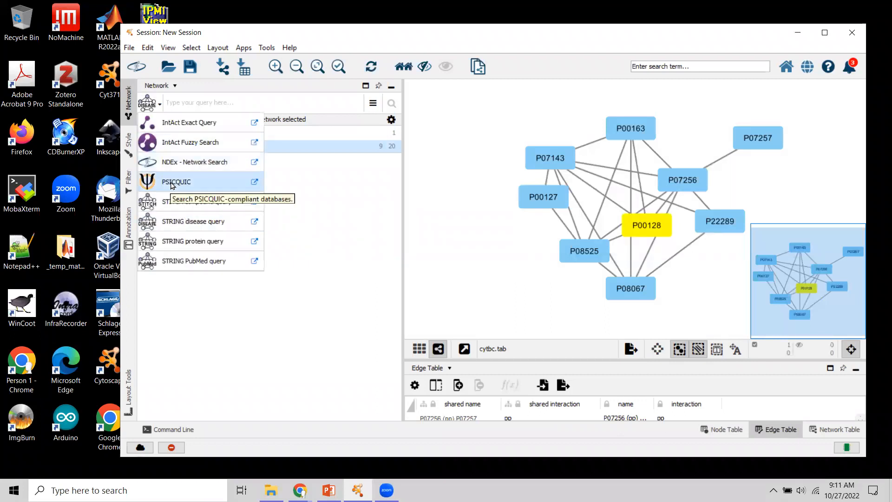
{"action": "left_click", "coordinate": [338, 228]}
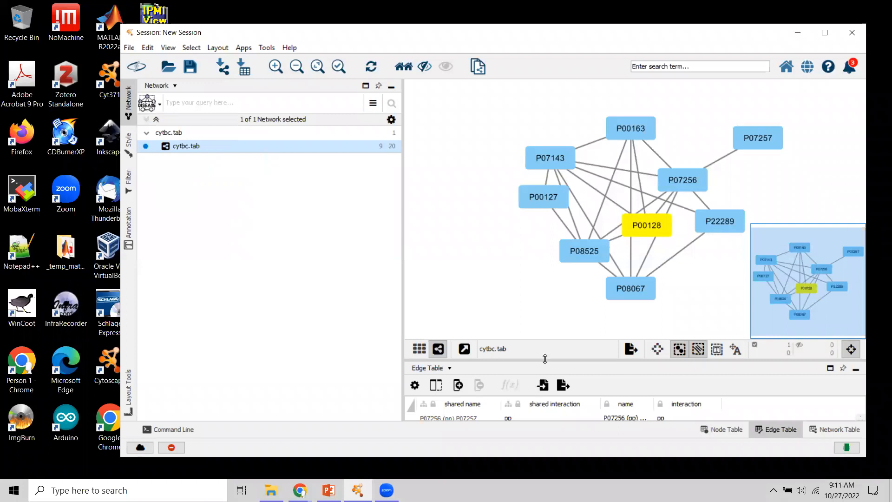
Display the Node Table for all nodes by clearing the node selection, and enlarge the table area.
{"action": "left_click_drag", "start_coordinate": [545, 359], "coordinate": [565, 315]}
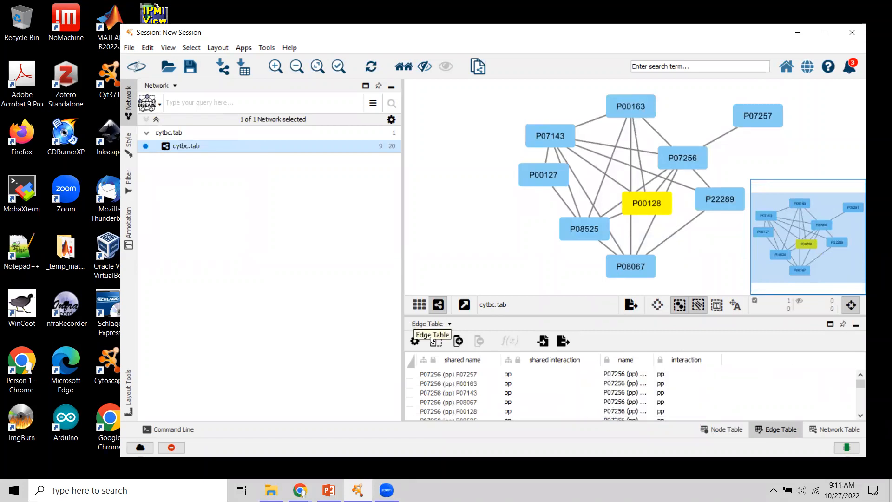
{"action": "left_click", "coordinate": [419, 325]}
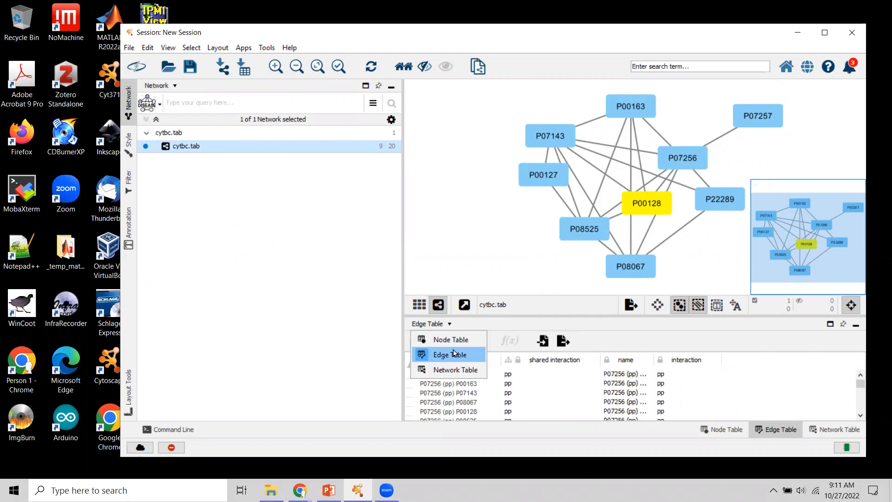
{"action": "left_click", "coordinate": [458, 339]}
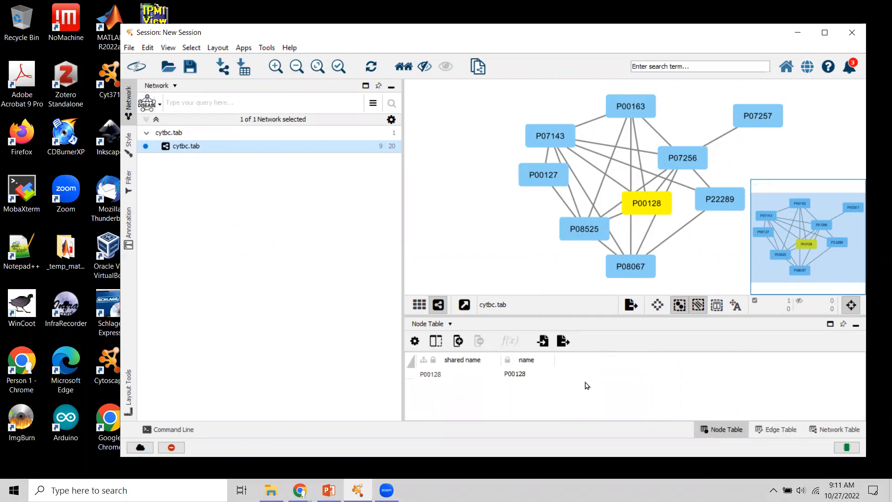
{"action": "left_click", "coordinate": [459, 284]}
{"action": "left_click_drag", "start_coordinate": [576, 317], "coordinate": [578, 262]}
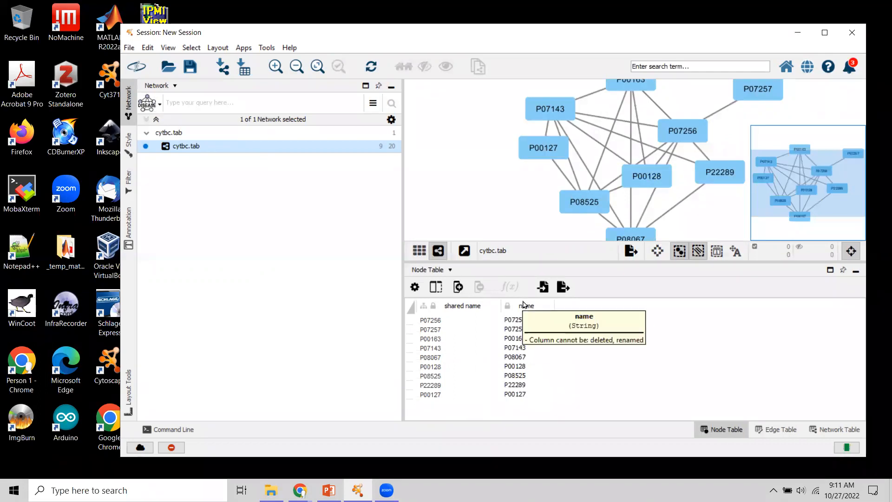
Copy all values of the name column in the Node Table.
{"action": "left_click", "coordinate": [525, 303]}
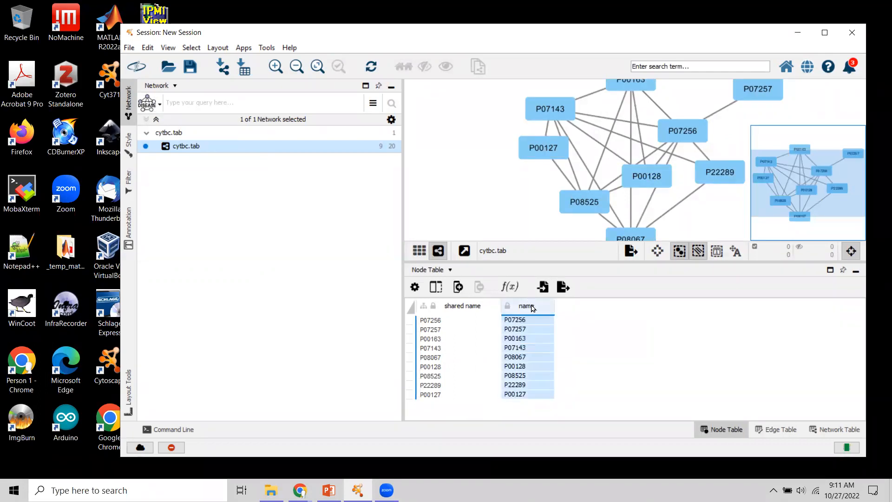
{"action": "right_click", "coordinate": [533, 308]}
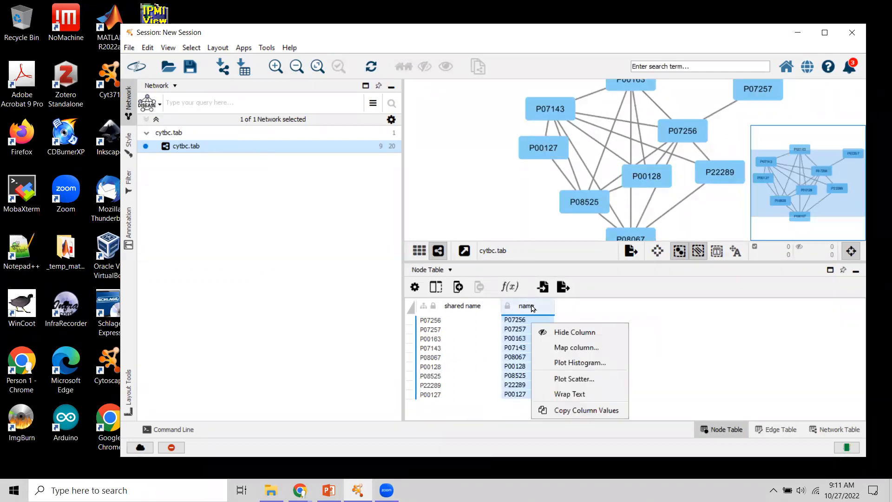
{"action": "left_click", "coordinate": [586, 410]}
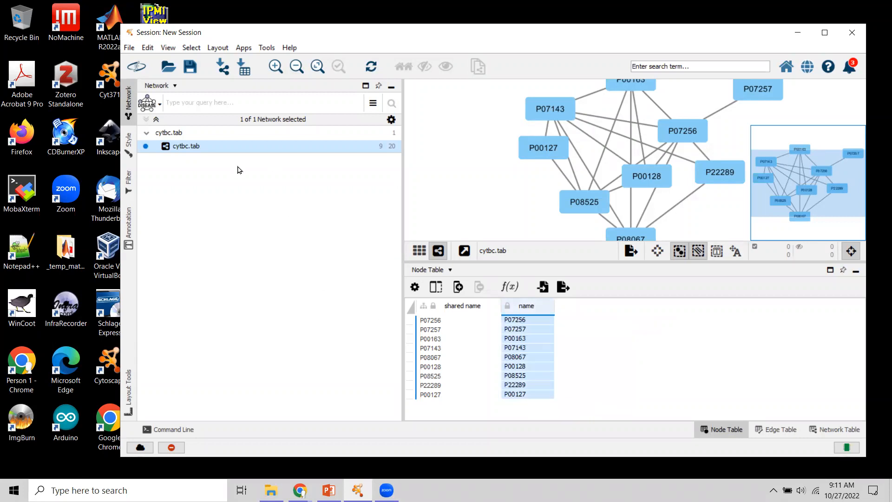
Set the network search source to STRING protein query and paste the copied protein identifiers as the query.
{"action": "left_click", "coordinate": [158, 104]}
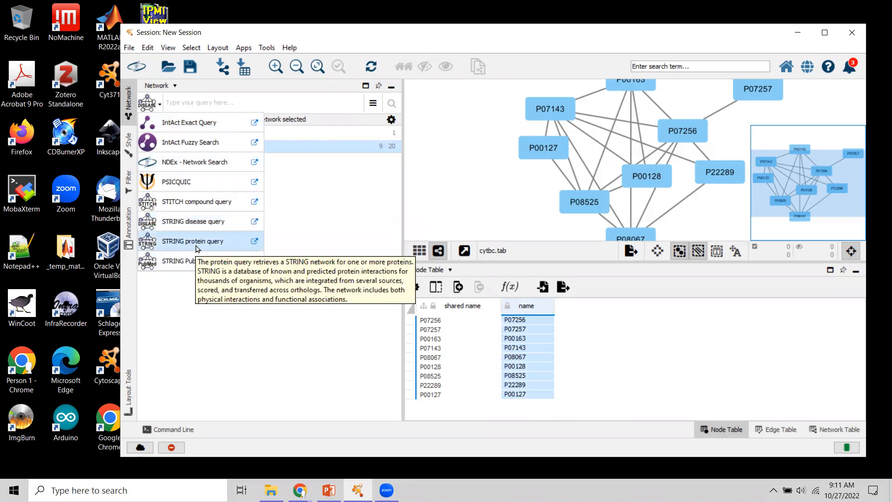
{"action": "left_click", "coordinate": [196, 241]}
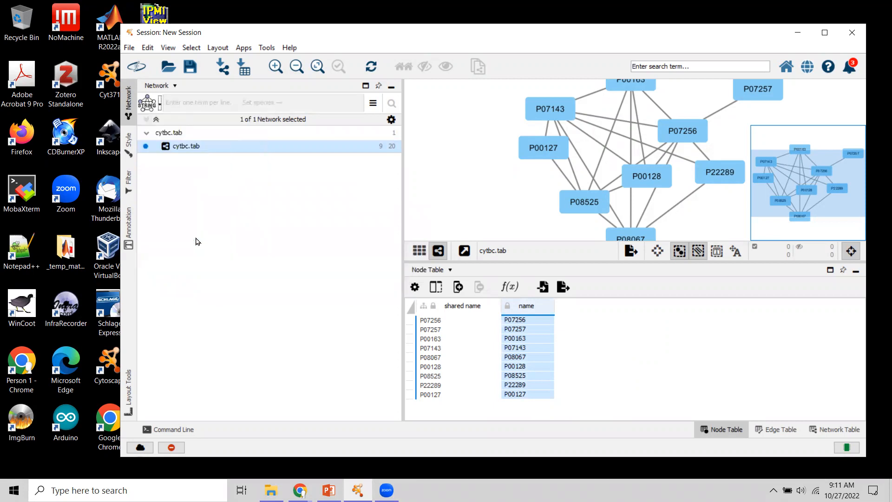
{"action": "left_click", "coordinate": [197, 103]}
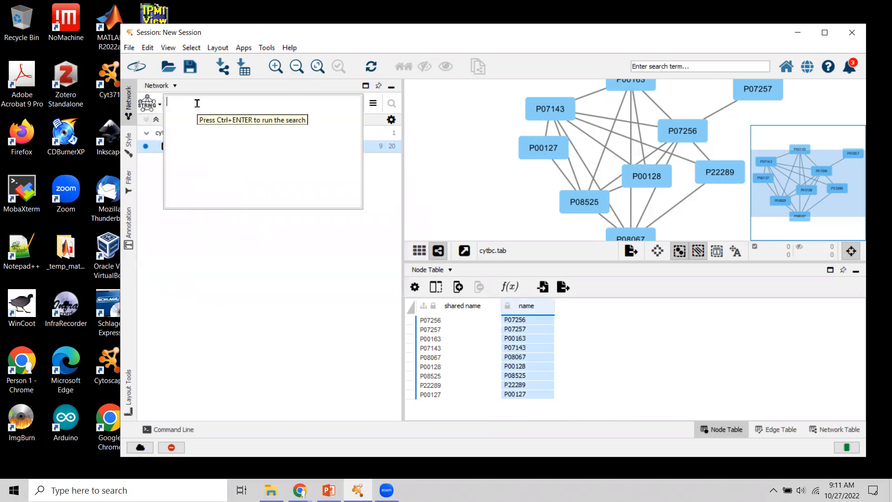
{"action": "key", "text": "ctrl+v"}
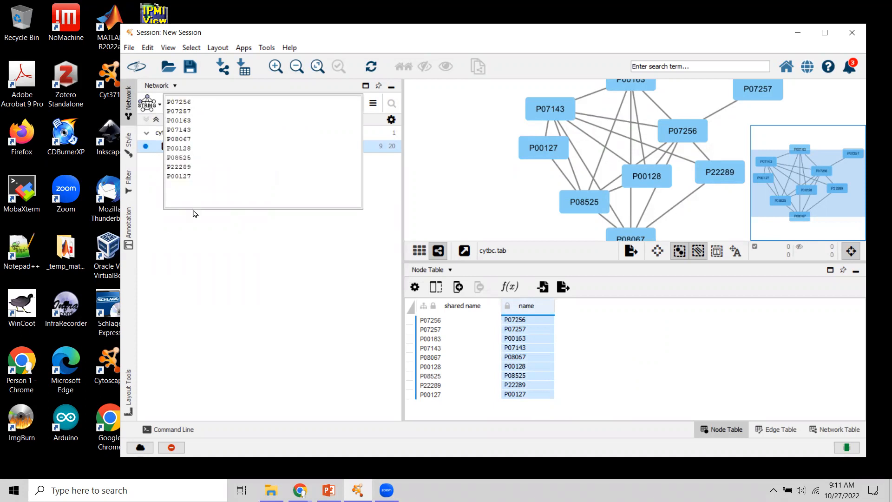
{"action": "left_click", "coordinate": [202, 253]}
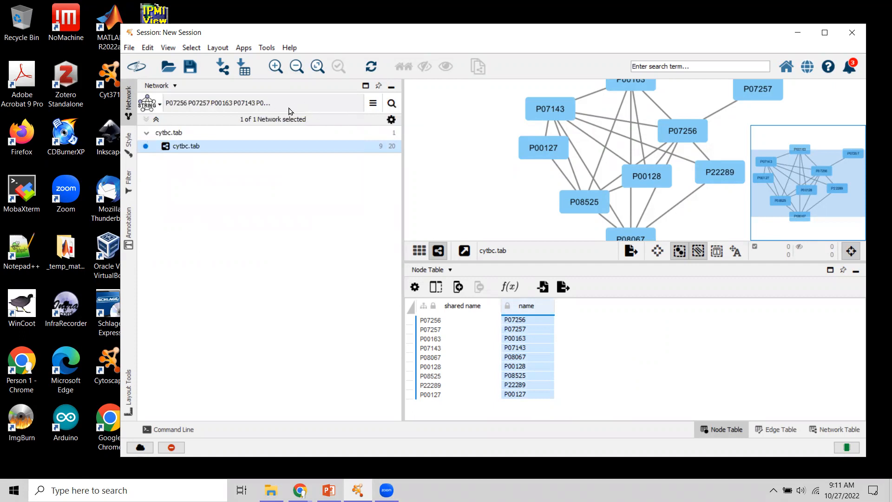
Try to run the STRING protein query with the species Homo sapiens and dismiss the message.
{"action": "left_click", "coordinate": [373, 103]}
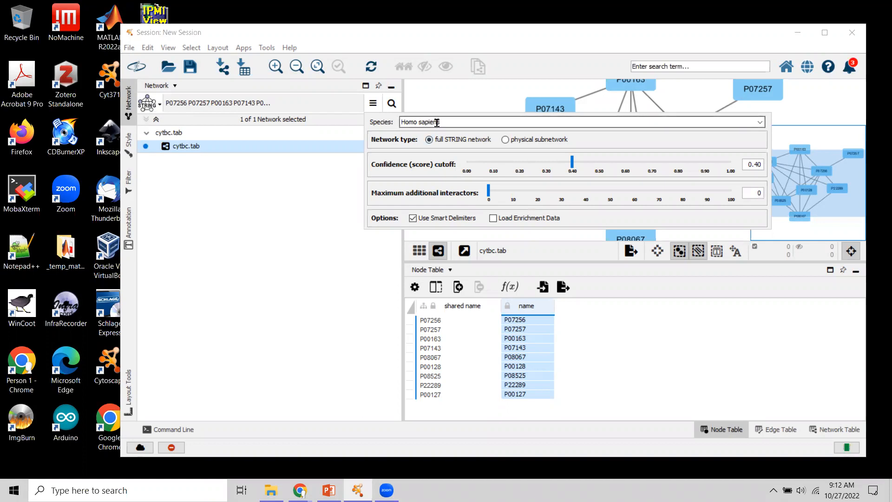
{"action": "left_click", "coordinate": [291, 194]}
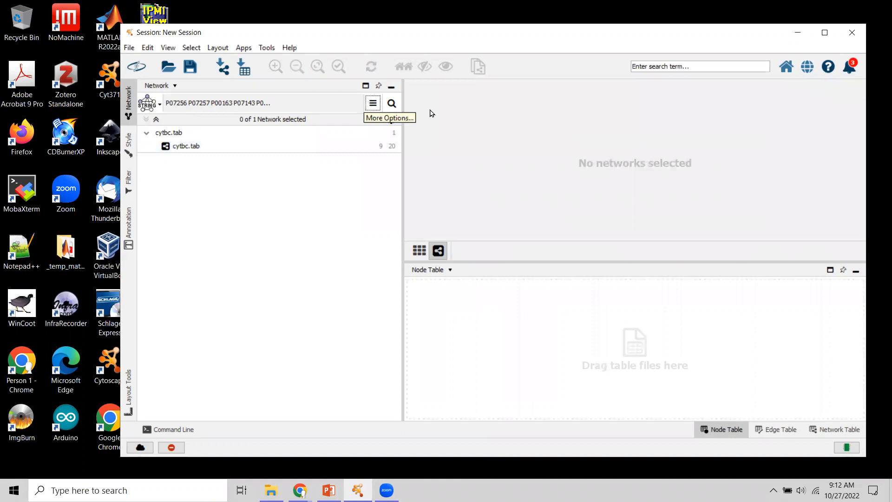
{"action": "left_click", "coordinate": [392, 104]}
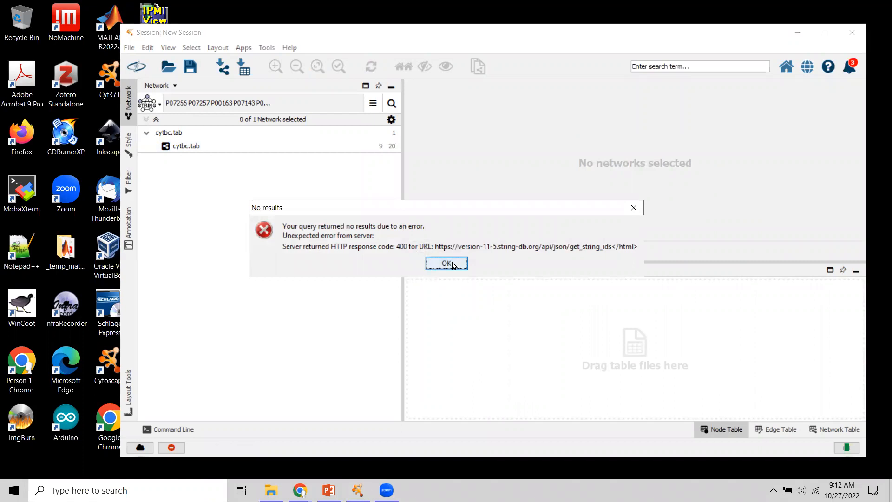
{"action": "left_click", "coordinate": [447, 263]}
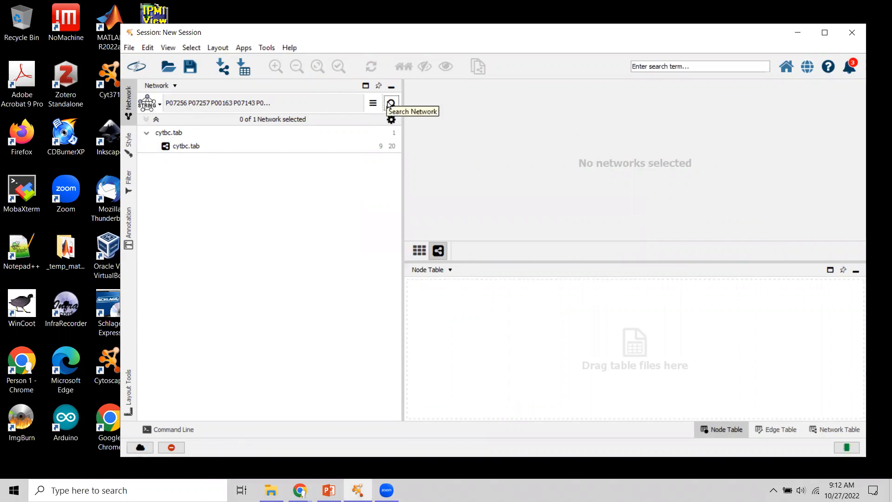
Set the species of the STRING protein query to Saccharomyces cerevisiae.
{"action": "left_click", "coordinate": [373, 103]}
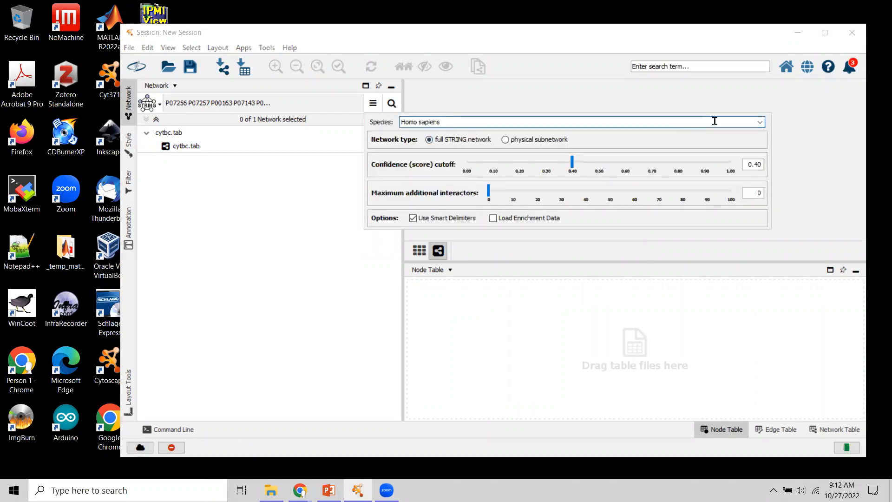
{"action": "left_click", "coordinate": [760, 122]}
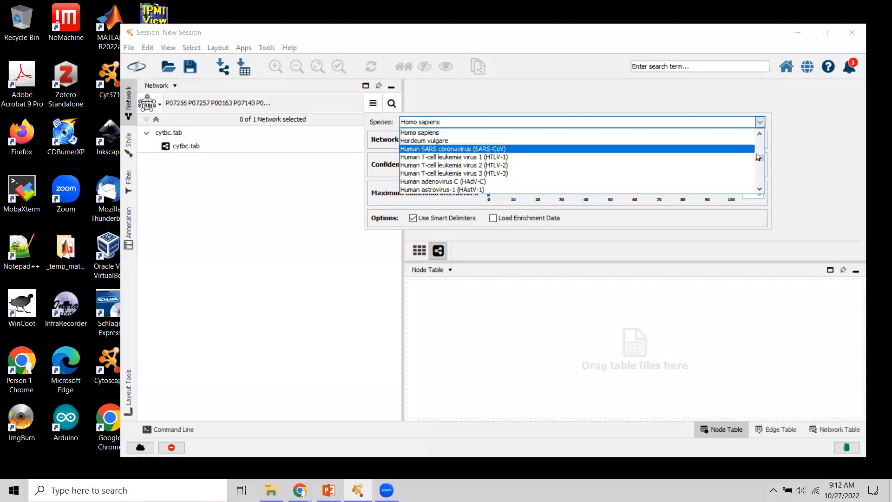
{"action": "scroll", "coordinate": [759, 157], "scroll_direction": "up", "scroll_amount": 5}
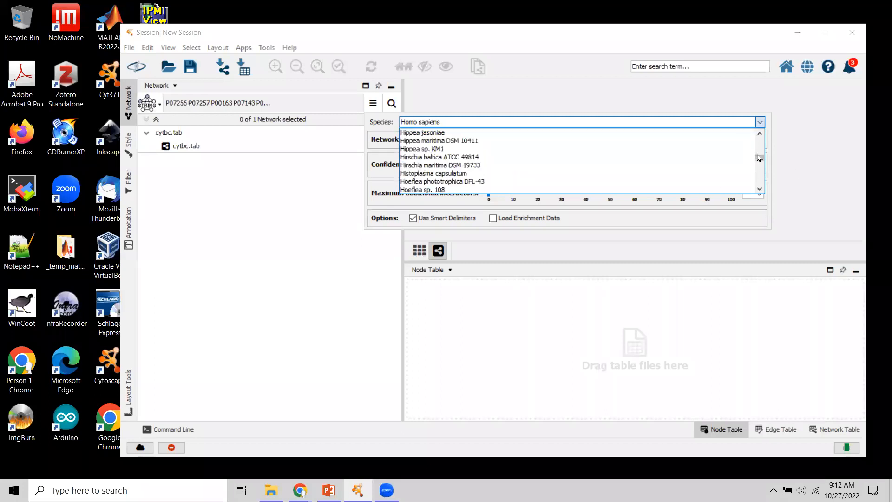
{"action": "scroll", "coordinate": [759, 158], "scroll_direction": "up", "scroll_amount": 2}
{"action": "scroll", "coordinate": [759, 163], "scroll_direction": "up", "scroll_amount": 2}
{"action": "scroll", "coordinate": [760, 165], "scroll_direction": "up", "scroll_amount": 2}
{"action": "left_click_drag", "start_coordinate": [760, 159], "coordinate": [762, 176]}
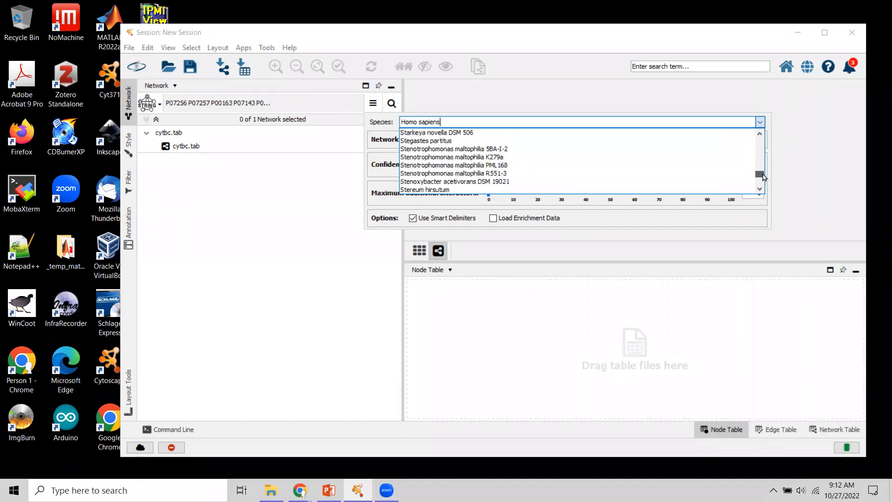
{"action": "scroll", "coordinate": [763, 176], "scroll_direction": "up", "scroll_amount": 4}
{"action": "scroll", "coordinate": [766, 176], "scroll_direction": "up", "scroll_amount": 5}
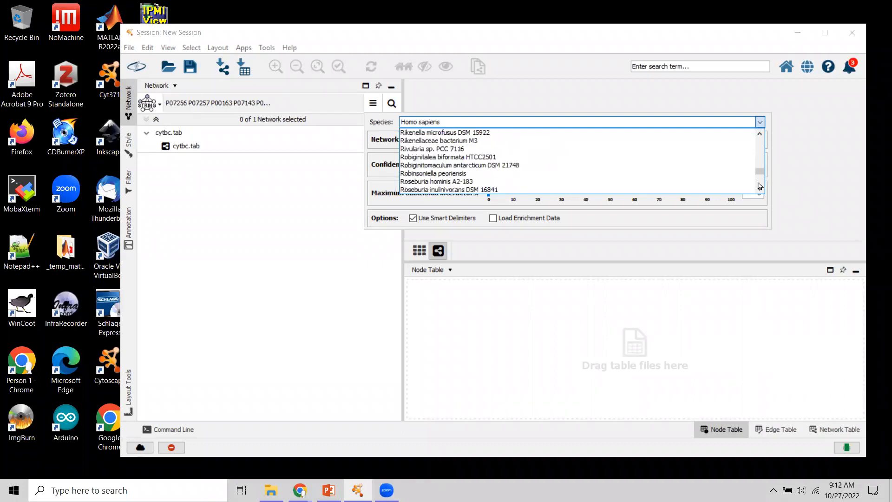
{"action": "scroll", "coordinate": [759, 193], "scroll_direction": "down", "scroll_amount": 6}
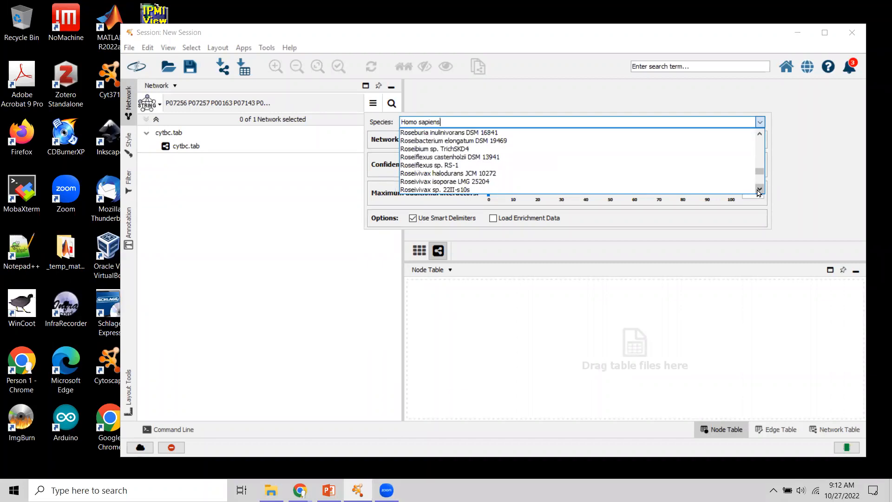
{"action": "scroll", "coordinate": [759, 192], "scroll_direction": "down", "scroll_amount": 10}
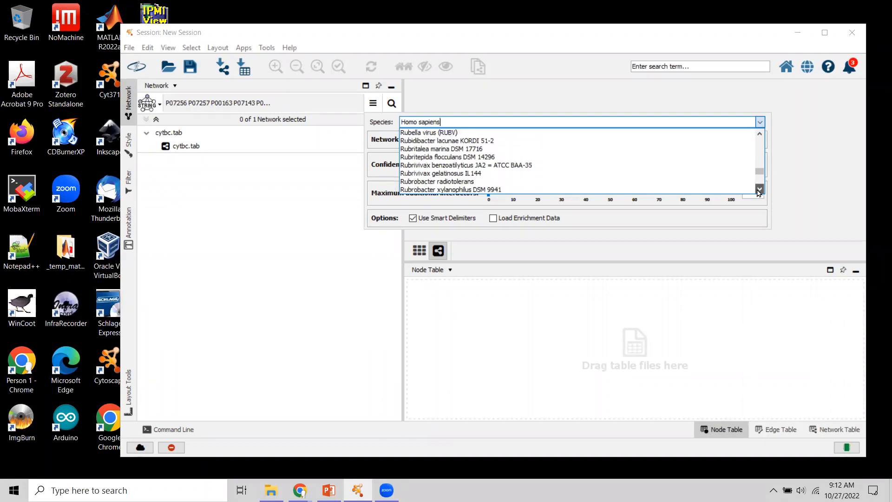
{"action": "scroll", "coordinate": [759, 192], "scroll_direction": "down", "scroll_amount": 10}
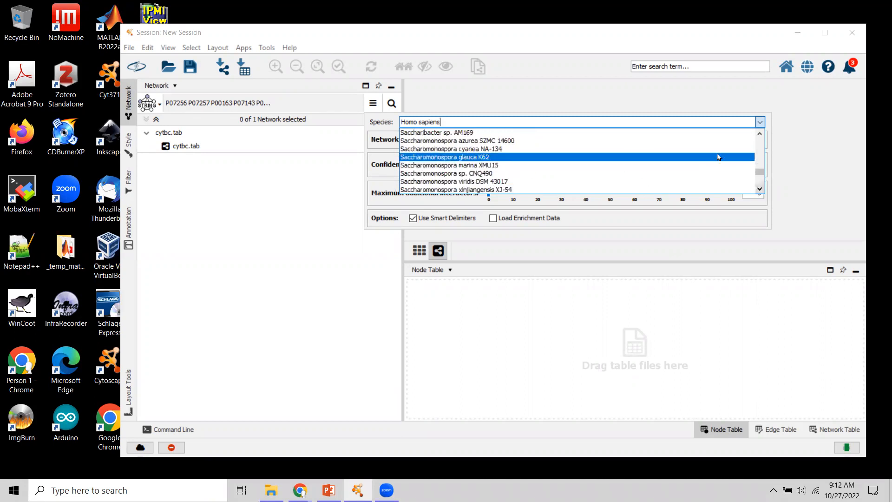
{"action": "left_click", "coordinate": [760, 189]}
{"action": "left_click", "coordinate": [760, 189]}
{"action": "left_click", "coordinate": [760, 189]}
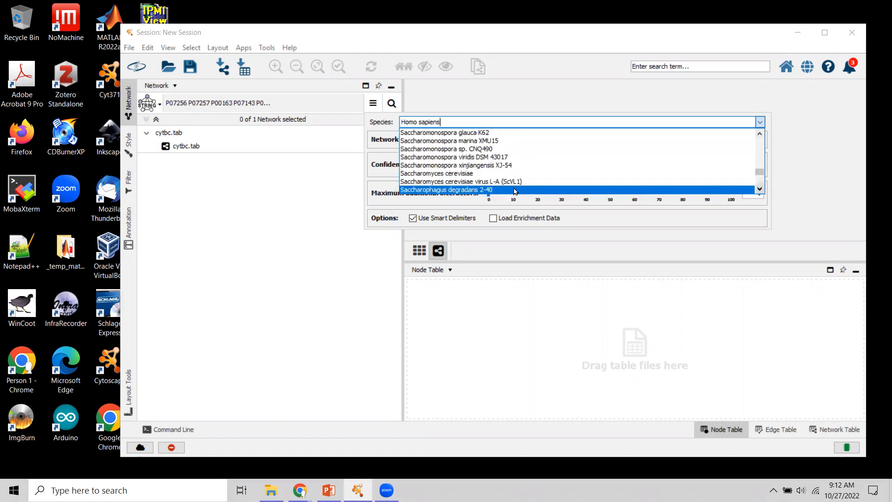
{"action": "left_click", "coordinate": [487, 174]}
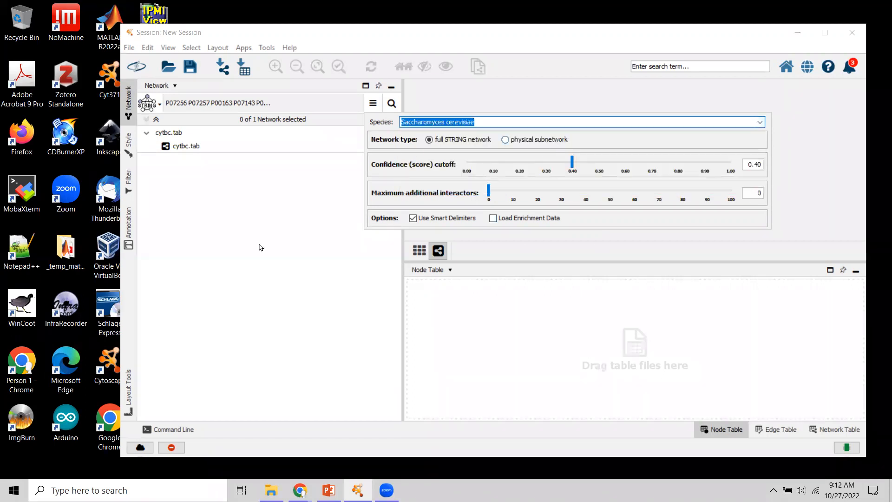
{"action": "left_click", "coordinate": [275, 199]}
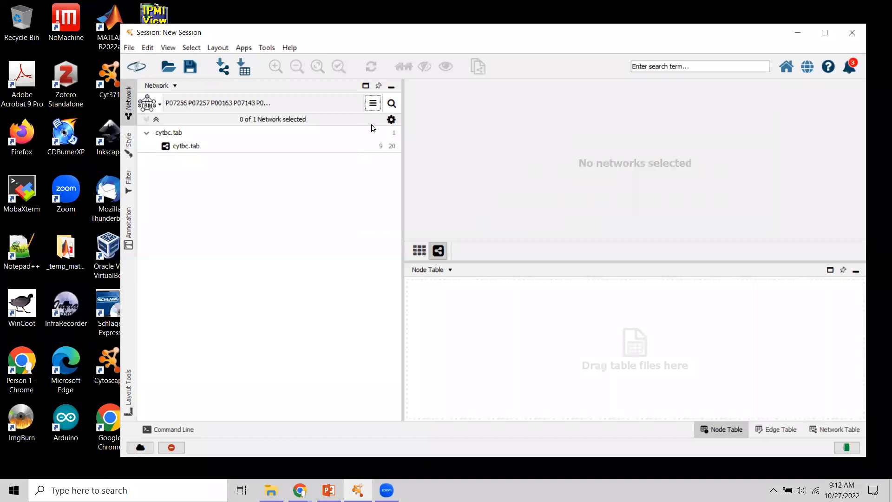
Run the STRING protein query and enlarge the network view by shrinking the table and network list areas.
{"action": "left_click", "coordinate": [391, 103]}
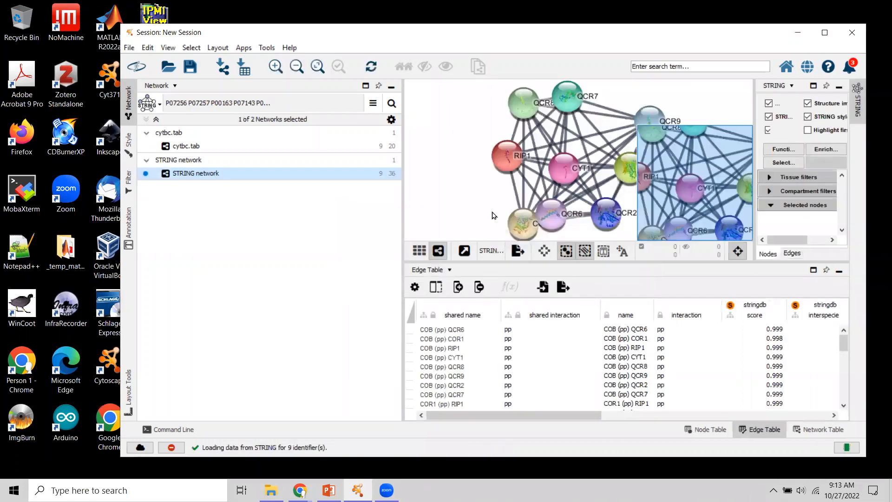
{"action": "left_click_drag", "start_coordinate": [478, 262], "coordinate": [484, 345]}
{"action": "left_click_drag", "start_coordinate": [403, 226], "coordinate": [324, 225]}
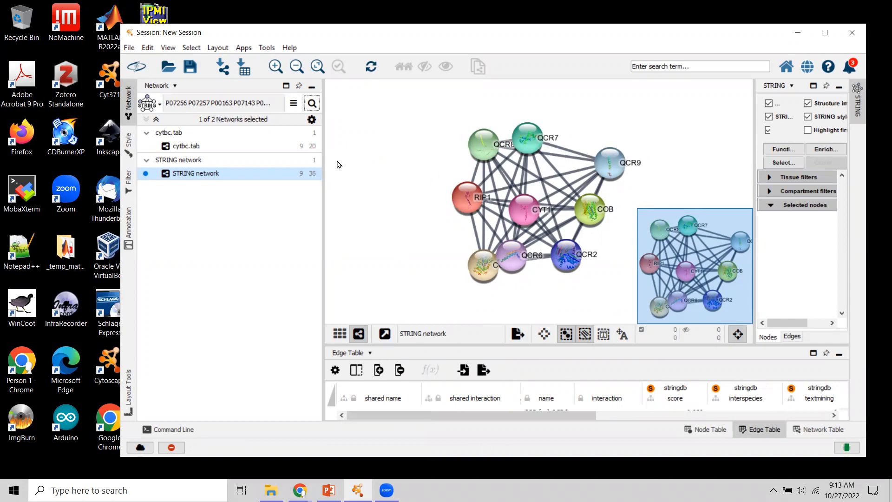
Examine the STRING query options, especially the confidence score cutoff and the maximum additional interactors.
{"action": "left_click", "coordinate": [294, 104]}
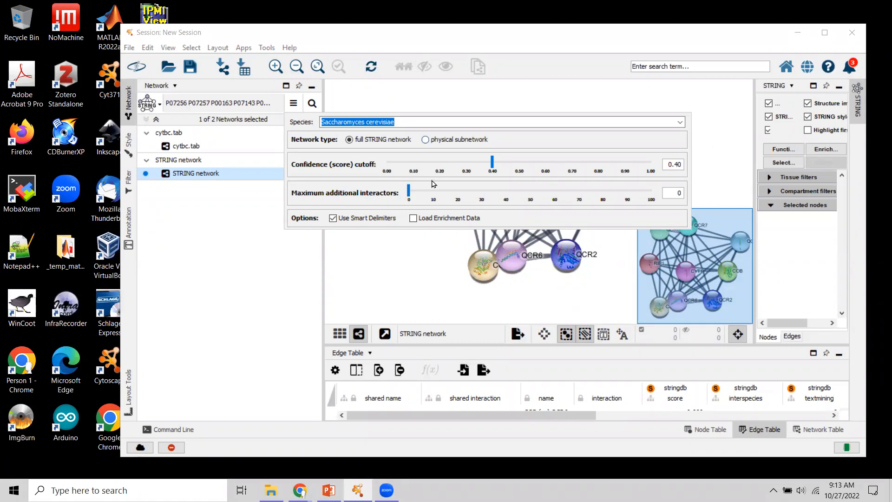
{"action": "left_click_drag", "start_coordinate": [410, 198], "coordinate": [409, 198]}
{"action": "left_click_drag", "start_coordinate": [493, 172], "coordinate": [493, 170]}
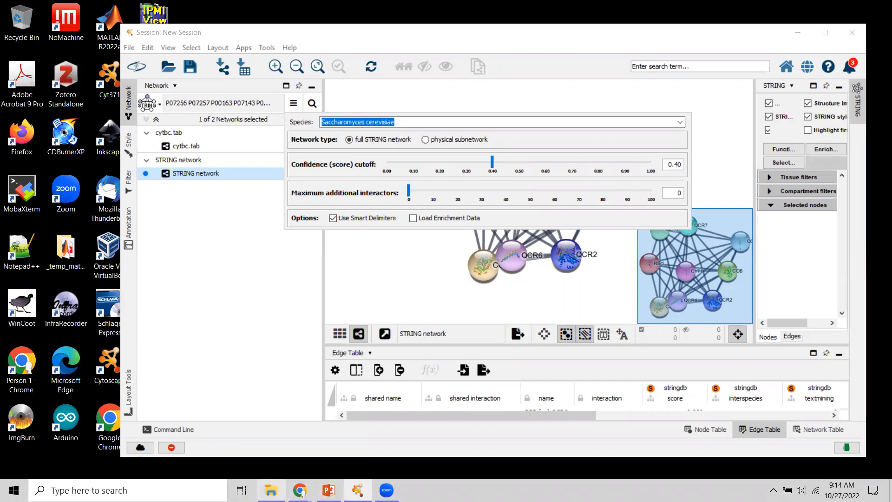
Switch to the Chrome window with the Day2 Google Drive page and search the web for "string database" in a new tab.
{"action": "left_click", "coordinate": [300, 491]}
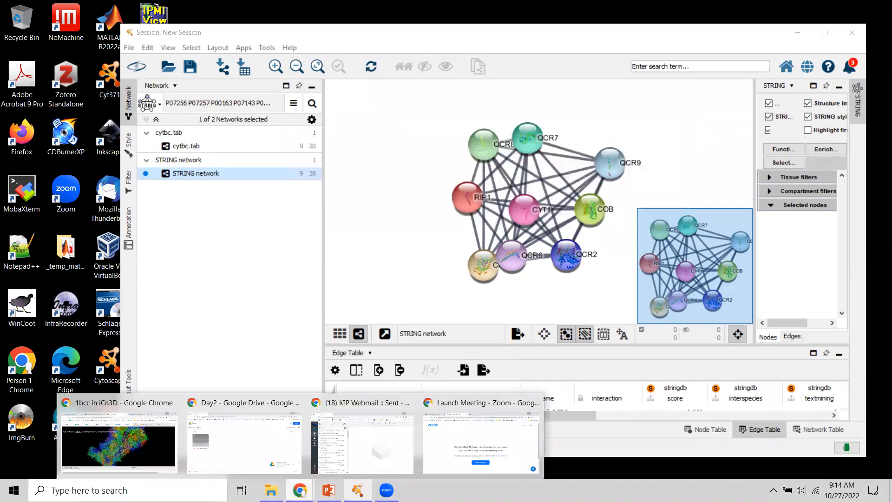
{"action": "left_click", "coordinate": [256, 450]}
{"action": "left_click", "coordinate": [367, 51]}
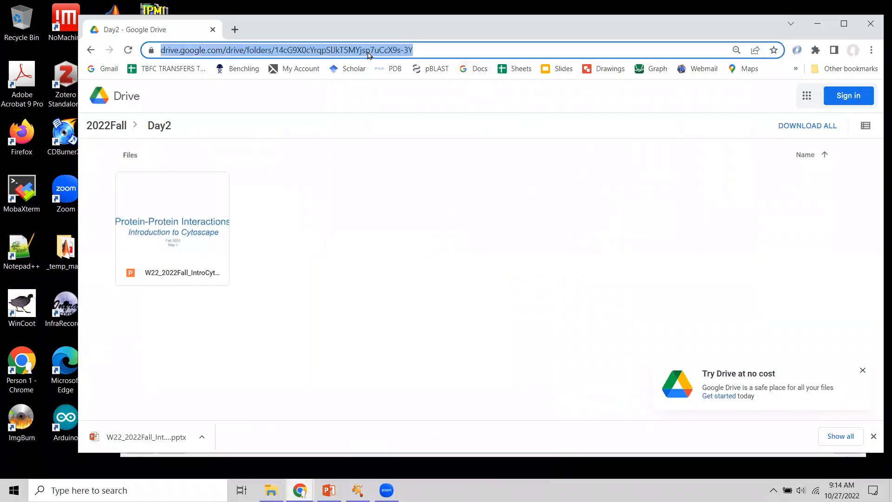
{"action": "left_click", "coordinate": [235, 29]}
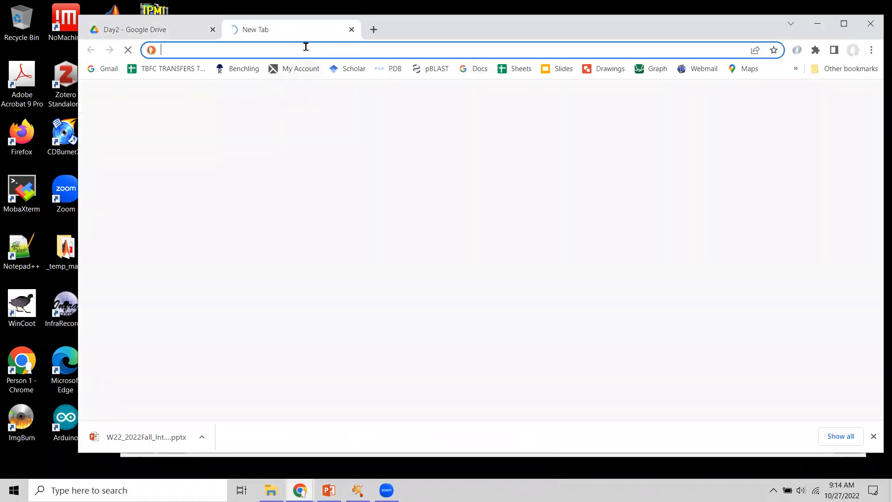
{"action": "type", "text": "st"}
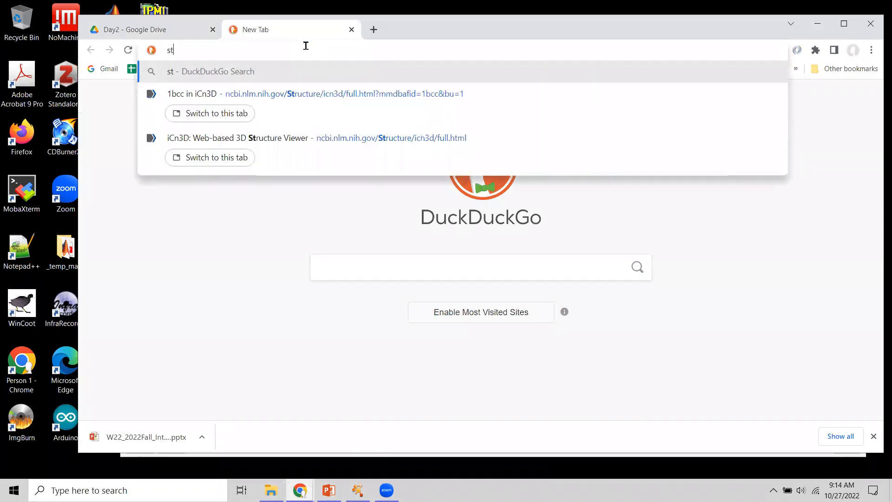
{"action": "type", "text": "ring"}
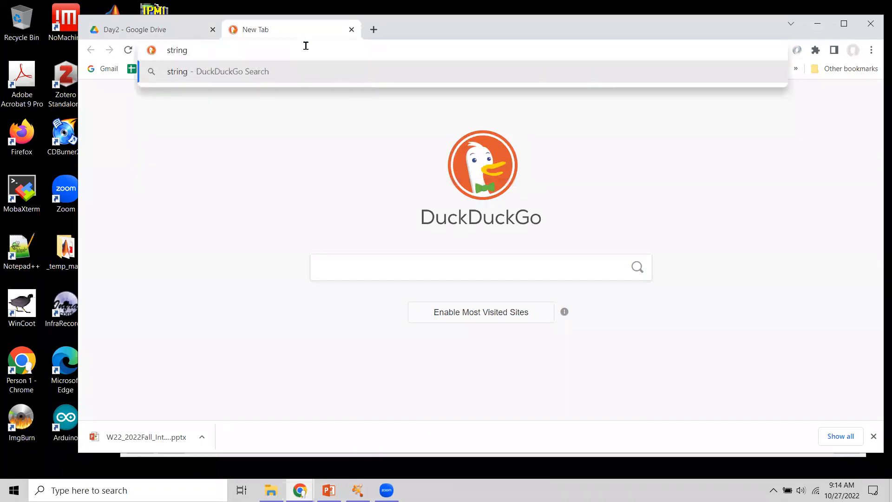
{"action": "type", "text": " data"}
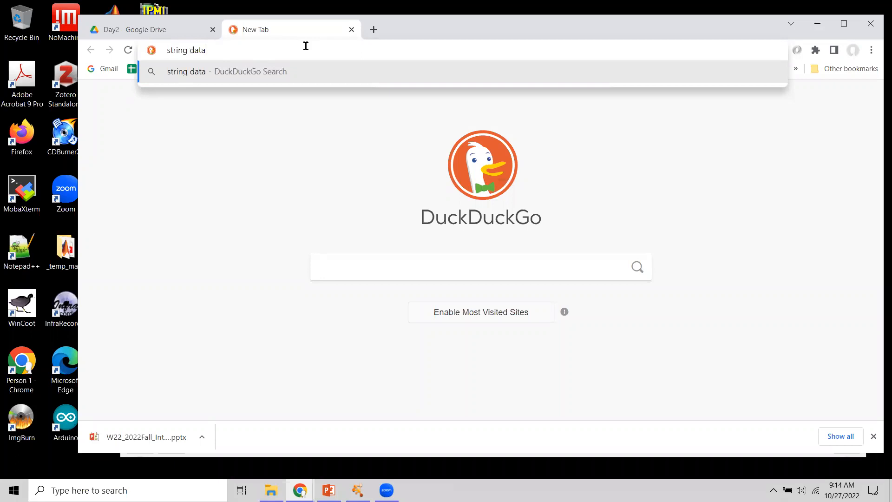
{"action": "type", "text": "base"}
{"action": "key", "text": "Return"}
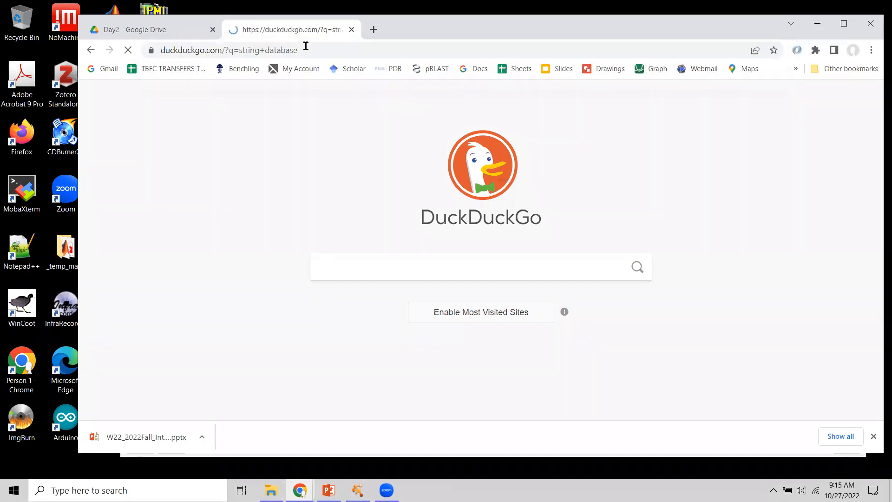
Open the STRING website from the search results and go to its protein search page.
{"action": "left_click", "coordinate": [243, 202]}
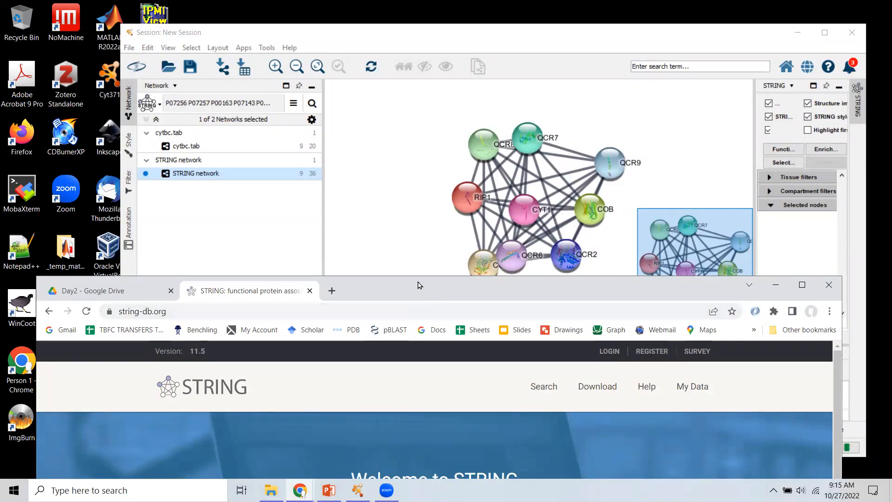
{"action": "left_click_drag", "start_coordinate": [312, 284], "coordinate": [328, 82]}
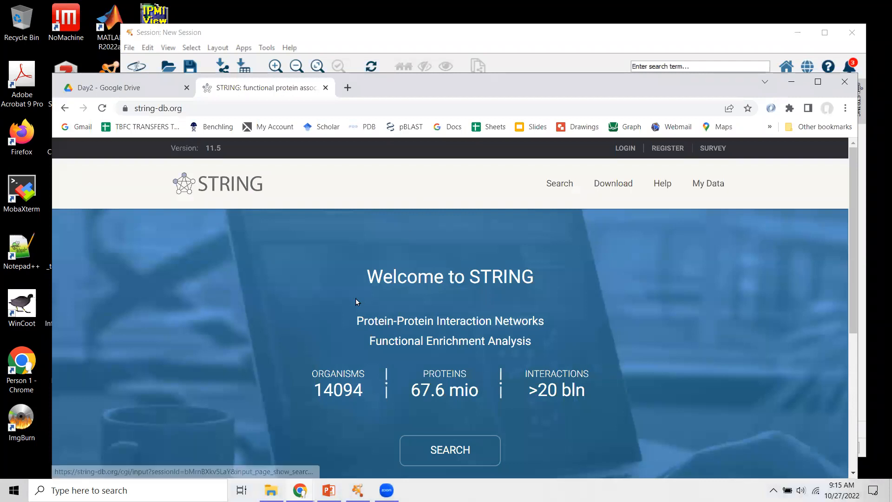
{"action": "left_click", "coordinate": [549, 182]}
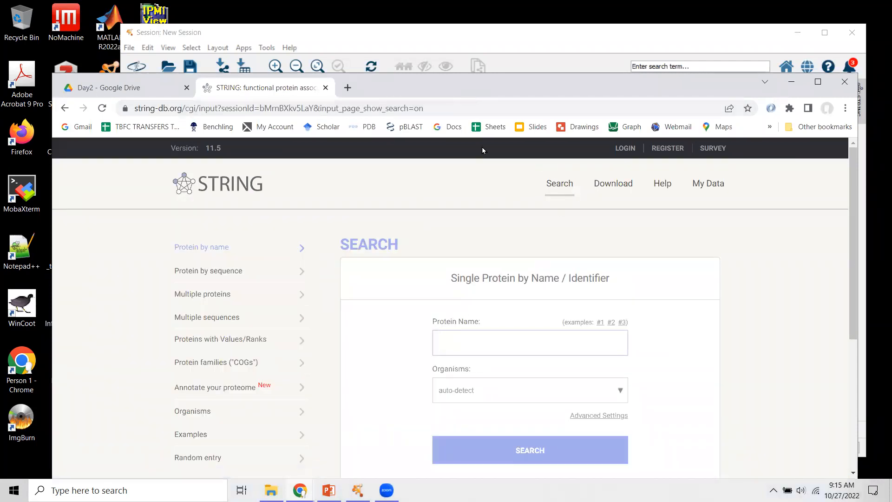
Switch back to Cytoscape, display the Node Table of the cytbc.tab network and select P07256 in the name column.
{"action": "left_click_drag", "start_coordinate": [464, 88], "coordinate": [464, 331]}
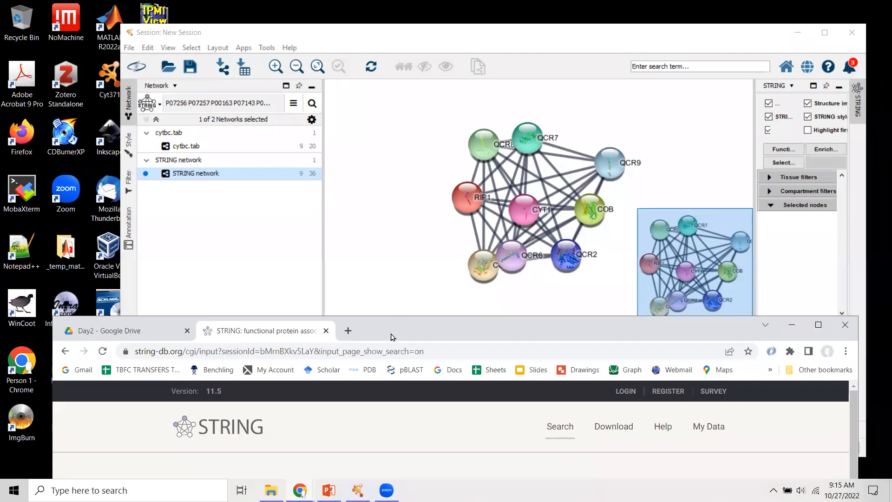
{"action": "left_click", "coordinate": [404, 39]}
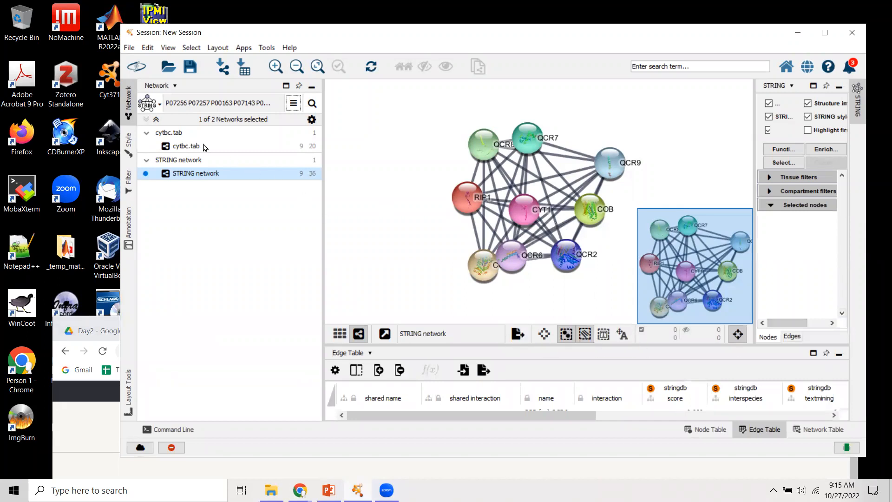
{"action": "left_click", "coordinate": [183, 148]}
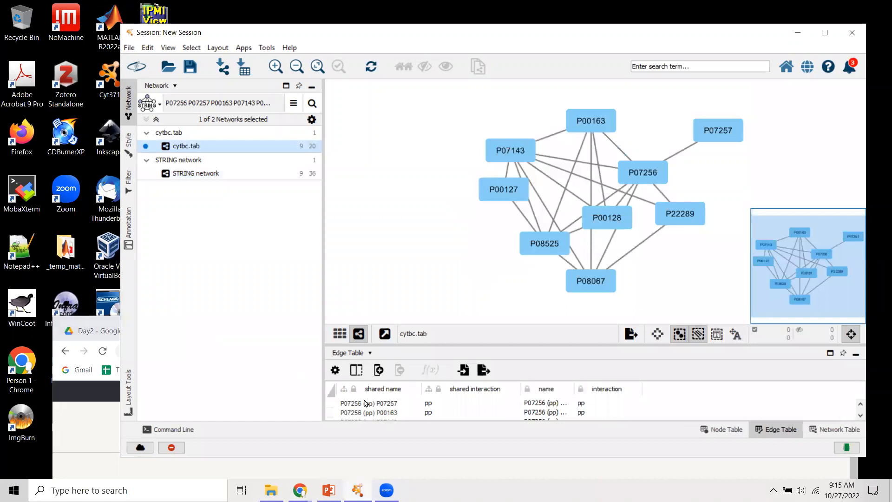
{"action": "left_click", "coordinate": [349, 354]}
{"action": "left_click", "coordinate": [367, 369]}
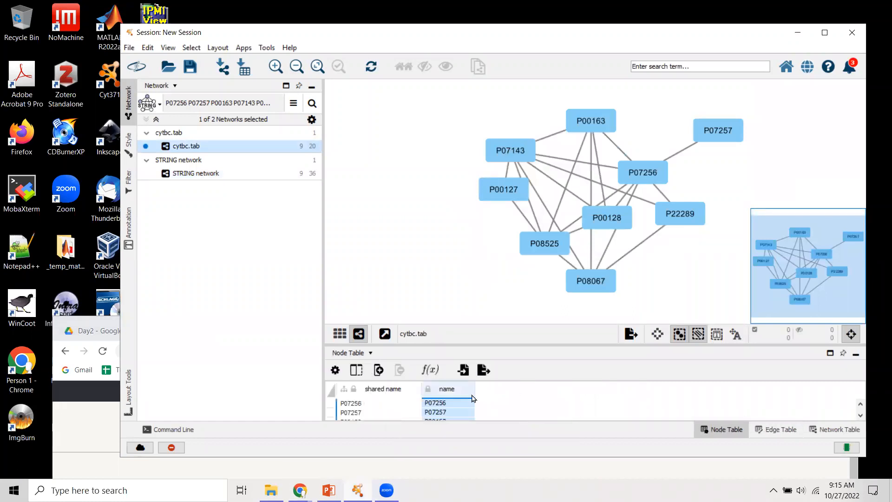
{"action": "left_click", "coordinate": [436, 403]}
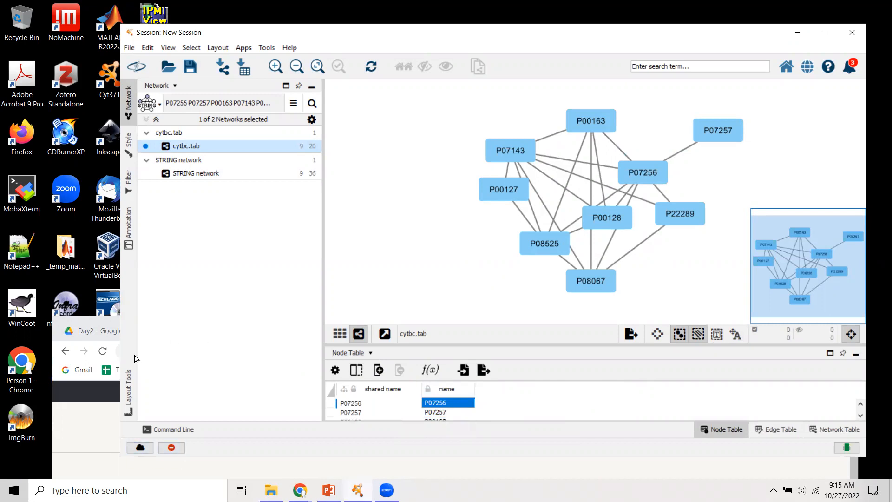
Return to the STRING website in Chrome and enter P07256 as the protein name in the single protein search.
{"action": "left_click", "coordinate": [106, 332]}
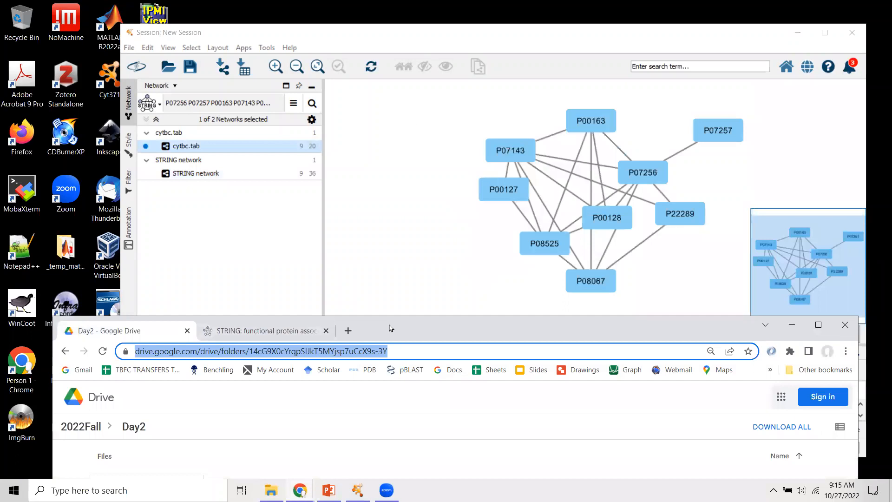
{"action": "left_click_drag", "start_coordinate": [389, 324], "coordinate": [415, 123]}
{"action": "left_click", "coordinate": [306, 128]}
{"action": "left_click", "coordinate": [510, 378]}
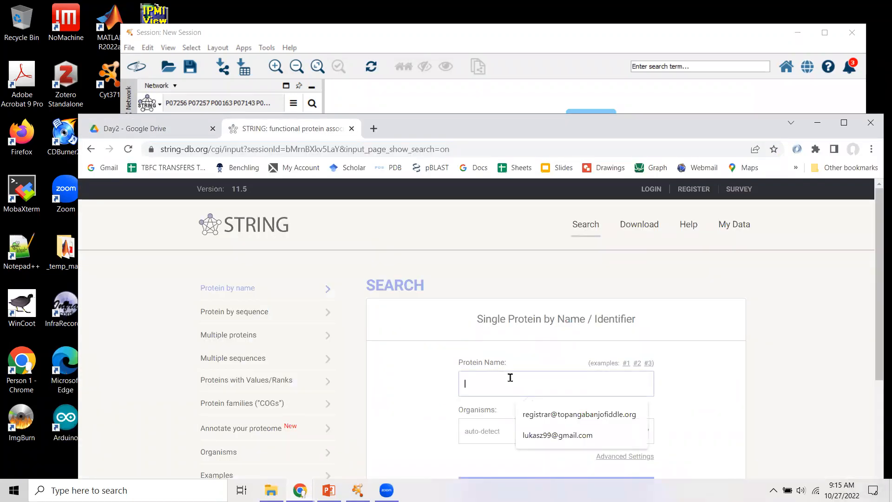
{"action": "type", "text": "P07256"}
{"action": "left_click_drag", "start_coordinate": [709, 120], "coordinate": [691, 37]}
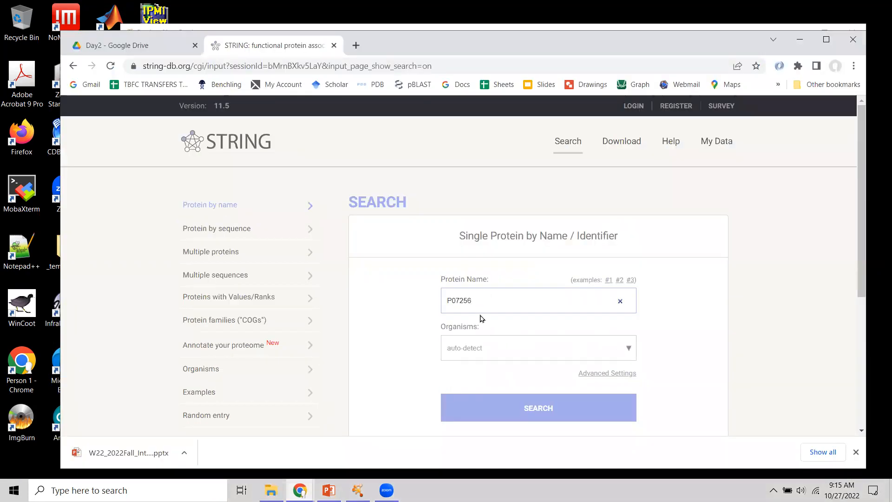
{"action": "left_click", "coordinate": [484, 347]}
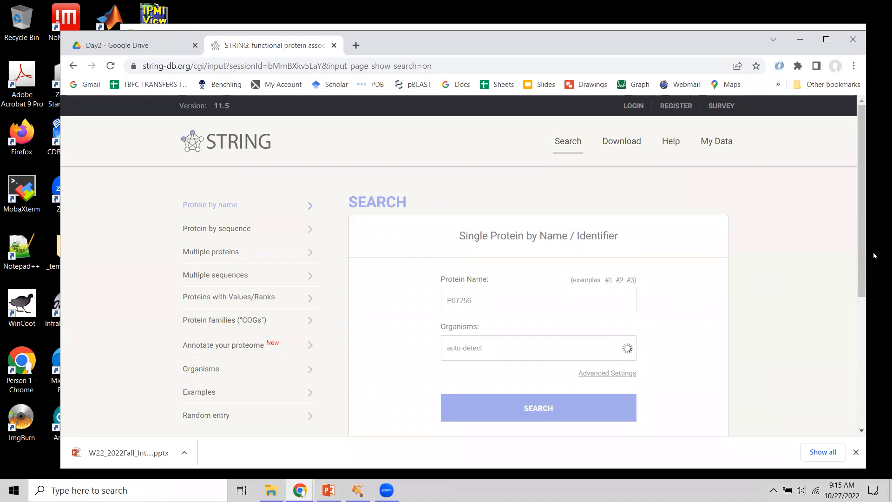
{"action": "scroll", "coordinate": [589, 319], "scroll_direction": "down", "scroll_amount": 2}
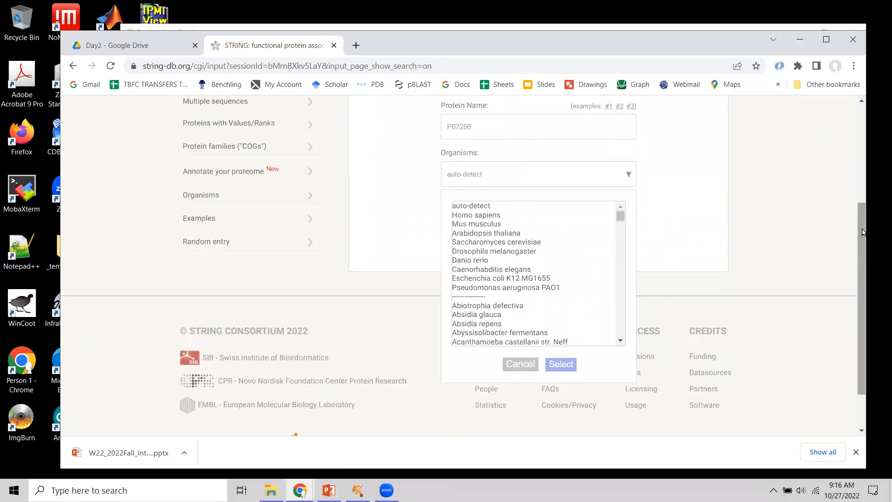
{"action": "scroll", "coordinate": [817, 226], "scroll_direction": "up", "scroll_amount": 3}
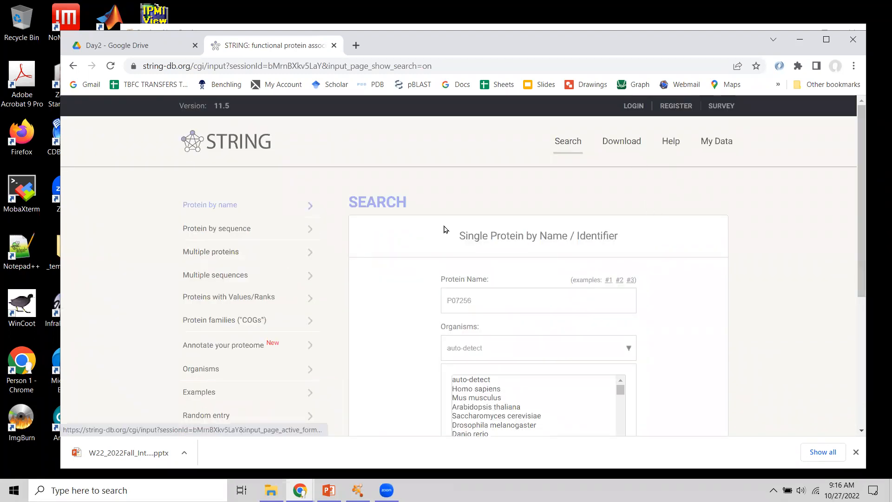
Open the multiple proteins search, then switch to Cytoscape and copy all values of the name column in the cytbc.tab Node Table.
{"action": "left_click", "coordinate": [240, 258]}
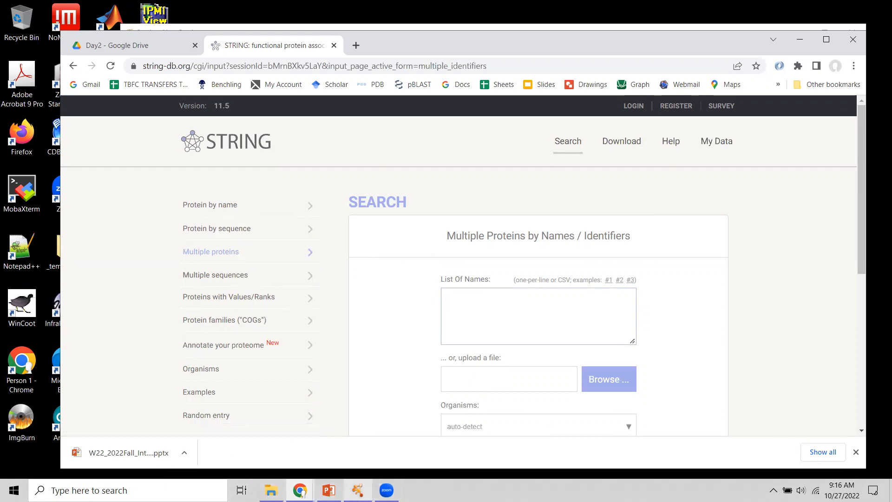
{"action": "left_click", "coordinate": [358, 490]}
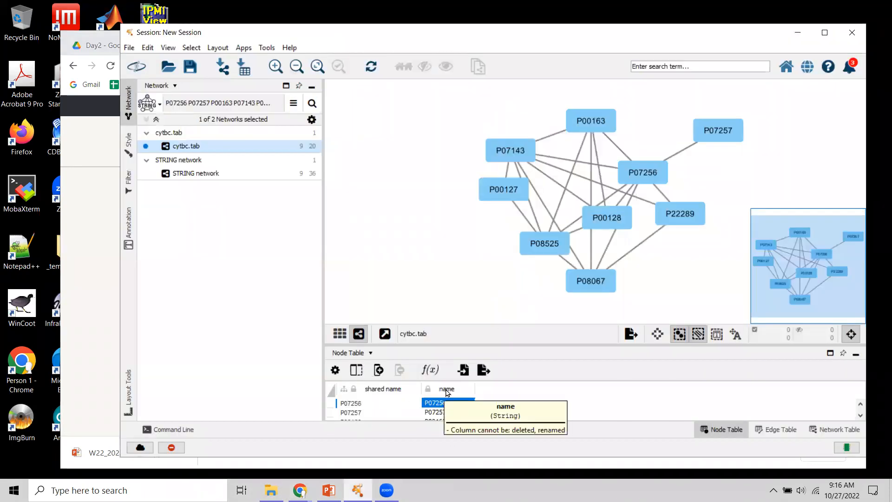
{"action": "right_click", "coordinate": [449, 394]}
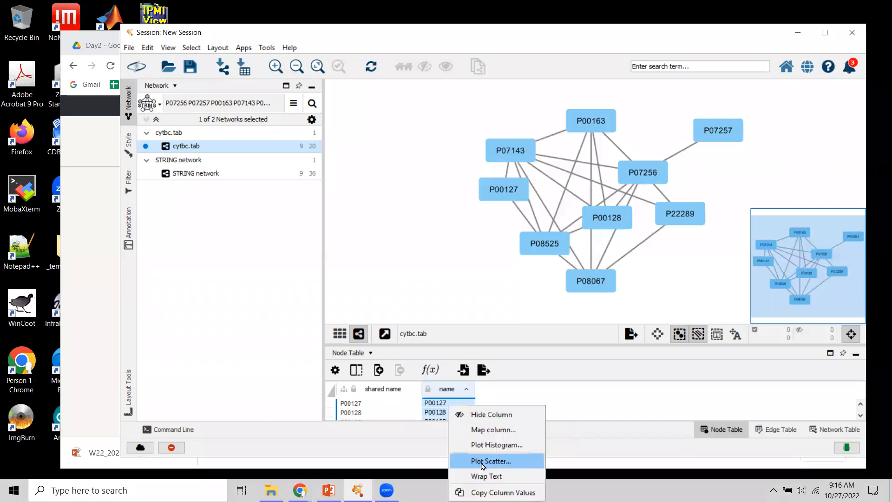
{"action": "left_click", "coordinate": [502, 492]}
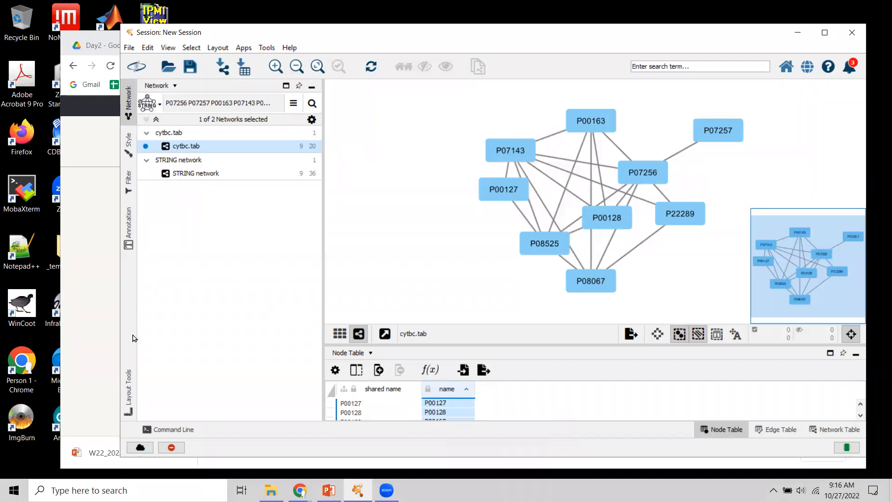
Switch back to the STRING website in Chrome and paste the copied protein identifiers into the list of names.
{"action": "left_click", "coordinate": [85, 304]}
{"action": "right_click", "coordinate": [479, 303]}
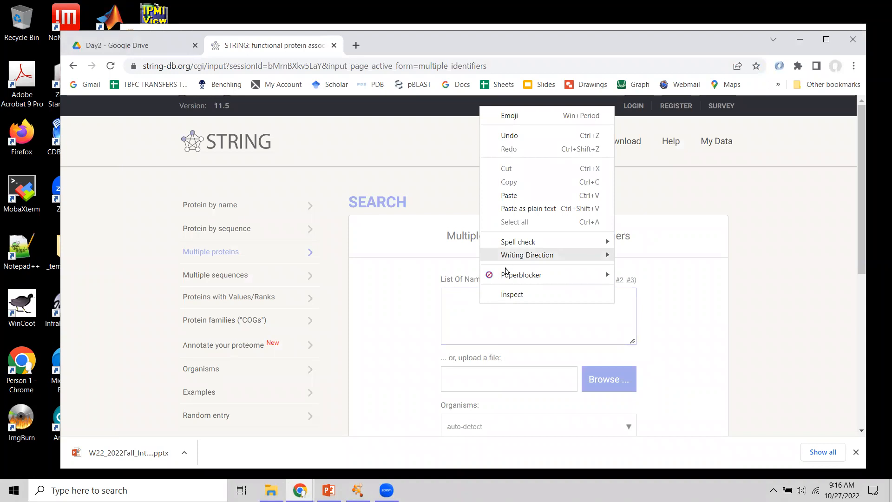
{"action": "left_click", "coordinate": [513, 196]}
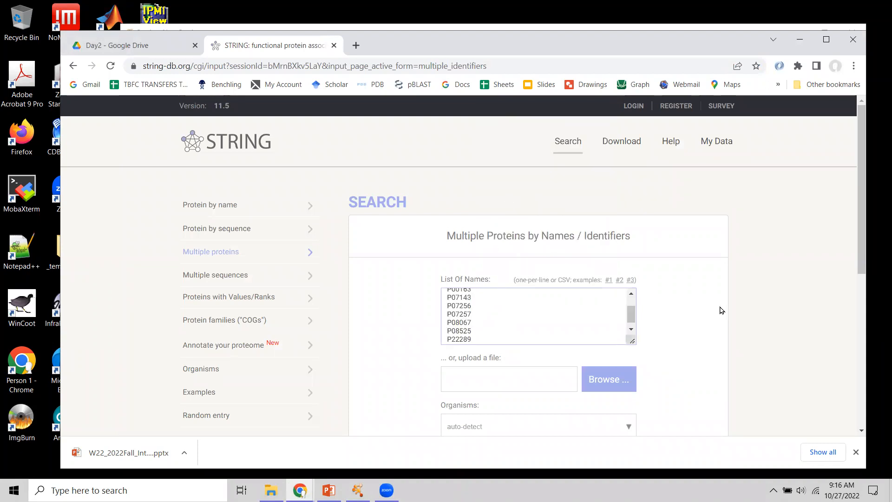
Set the organism to Saccharomyces cerevisiae and run the multiple protein search.
{"action": "scroll", "coordinate": [863, 276], "scroll_direction": "down", "scroll_amount": 2}
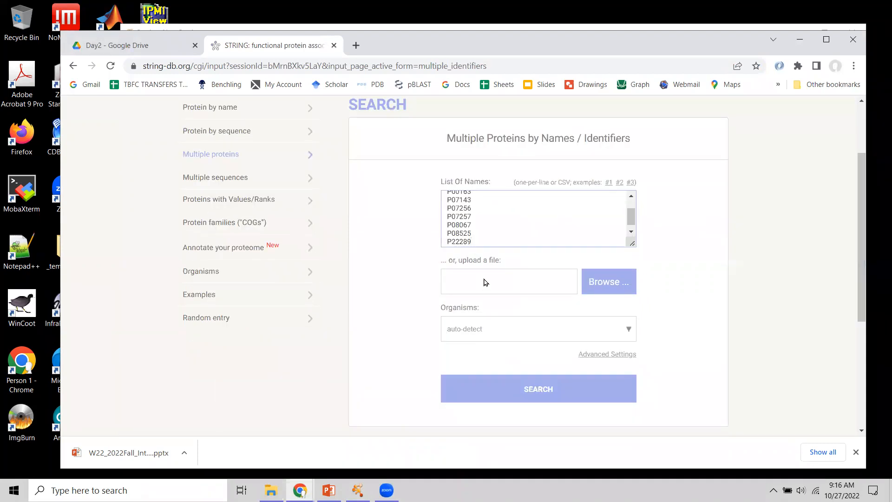
{"action": "left_click", "coordinate": [560, 331]}
{"action": "left_click", "coordinate": [629, 331]}
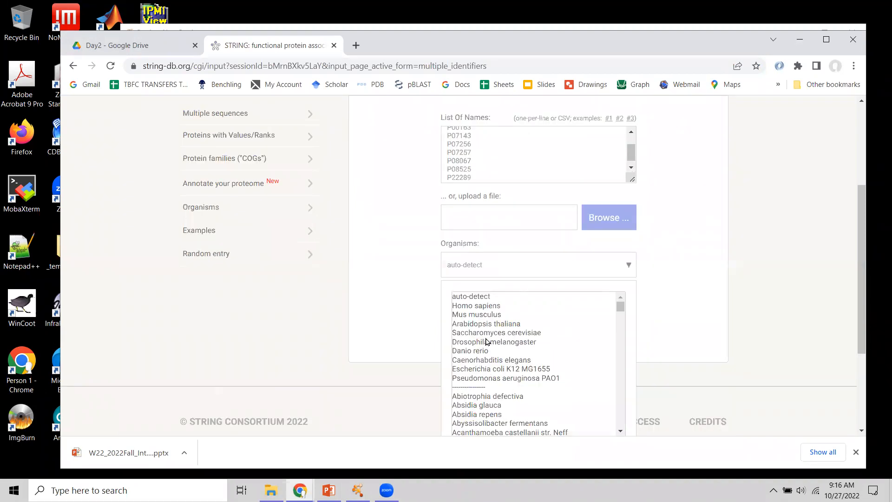
{"action": "left_click", "coordinate": [511, 334]}
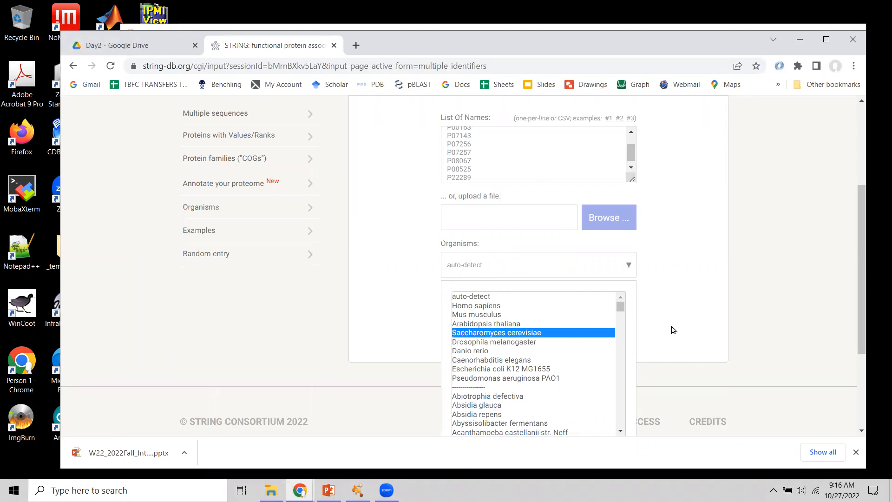
{"action": "left_click", "coordinate": [507, 333]}
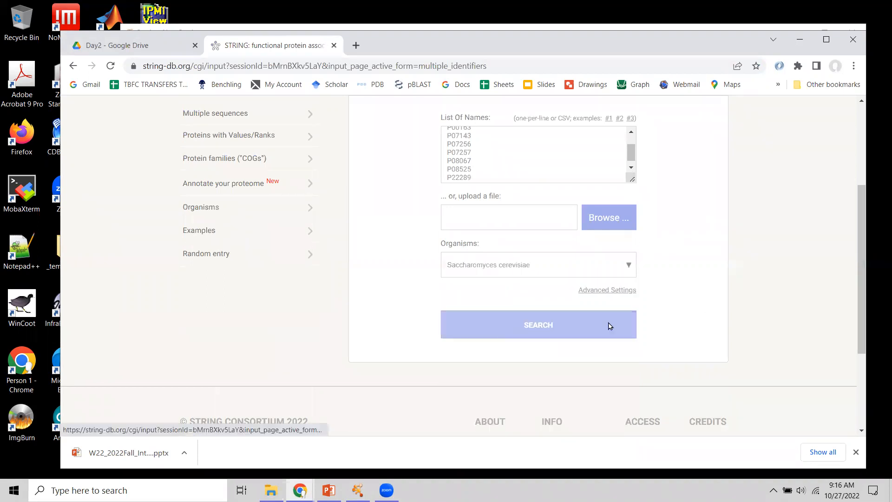
{"action": "left_click", "coordinate": [533, 327]}
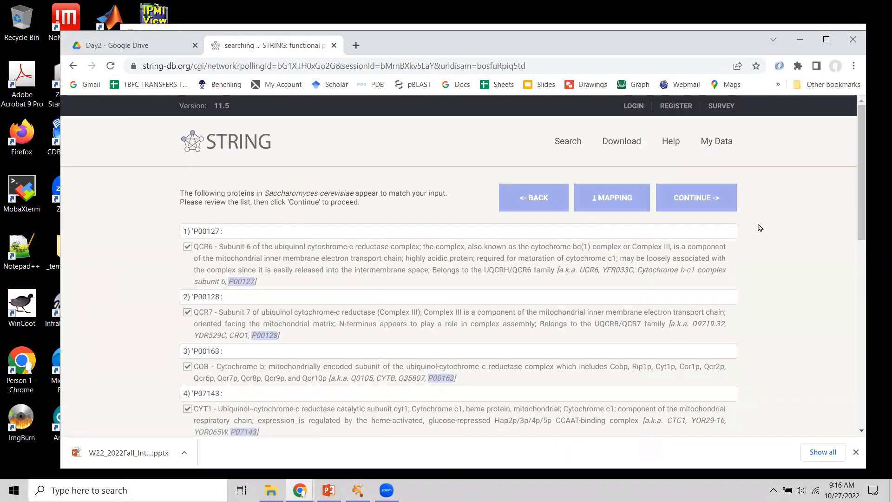
Review the list of matched Saccharomyces cerevisiae proteins and continue to their interaction network.
{"action": "left_click_drag", "start_coordinate": [861, 239], "coordinate": [865, 109]}
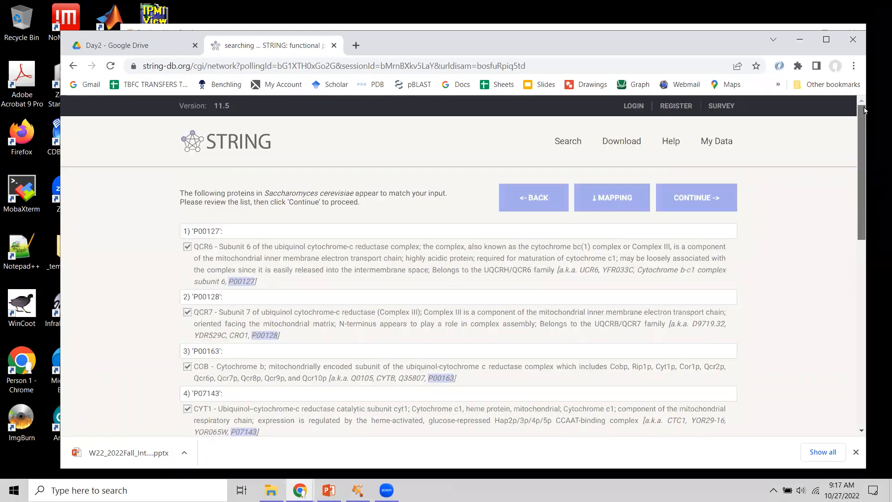
{"action": "left_click", "coordinate": [697, 199]}
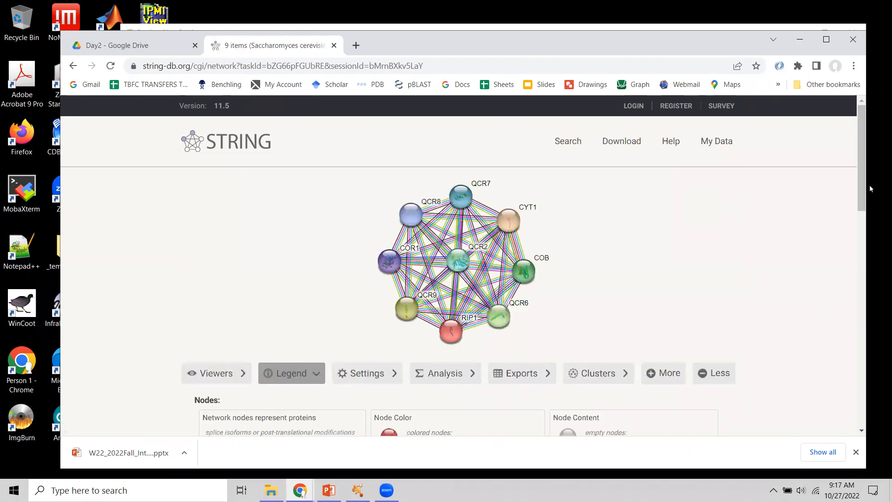
{"action": "mouse_move", "coordinate": [863, 196]}
{"action": "left_mouse_down"}
{"action": "mouse_move", "coordinate": [871, 225]}
{"action": "mouse_move", "coordinate": [871, 203]}
{"action": "left_mouse_up"}
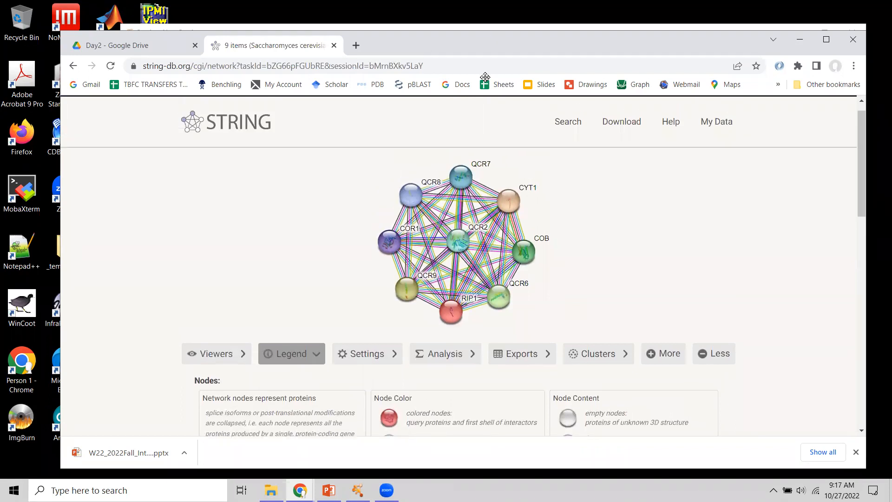
Move the Chrome window aside to view the STRING network in Cytoscape, then return to the web network in Chrome.
{"action": "left_click_drag", "start_coordinate": [485, 77], "coordinate": [412, 257]}
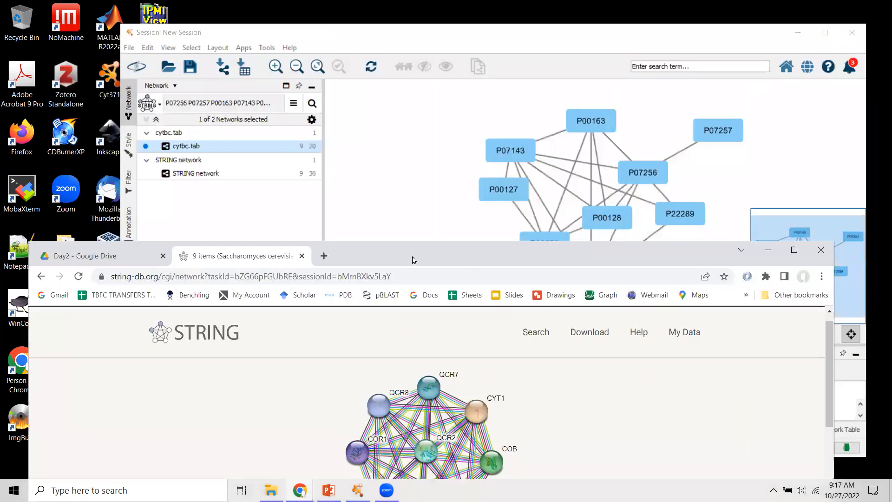
{"action": "left_click", "coordinate": [198, 203]}
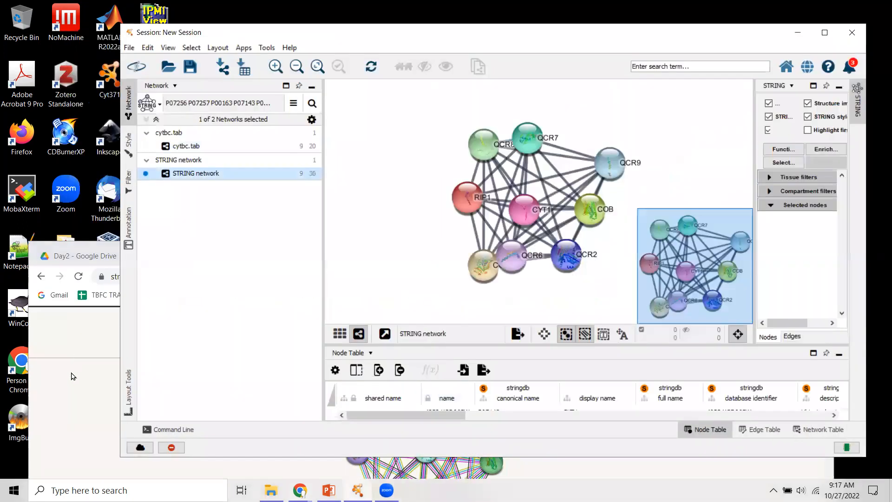
{"action": "left_click", "coordinate": [77, 366]}
{"action": "left_click_drag", "start_coordinate": [421, 254], "coordinate": [431, 58]}
{"action": "mouse_move", "coordinate": [838, 156]}
{"action": "left_mouse_down"}
{"action": "mouse_move", "coordinate": [847, 178]}
{"action": "mouse_move", "coordinate": [844, 151]}
{"action": "left_mouse_up"}
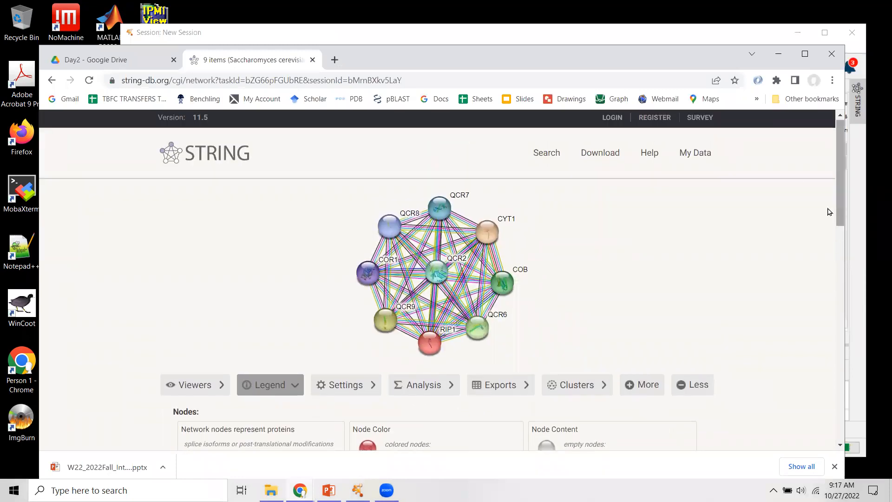
Move the COB and CYT1 nodes well away from the other proteins in the web network, placing CYT1 above COB.
{"action": "left_click_drag", "start_coordinate": [840, 205], "coordinate": [849, 224]}
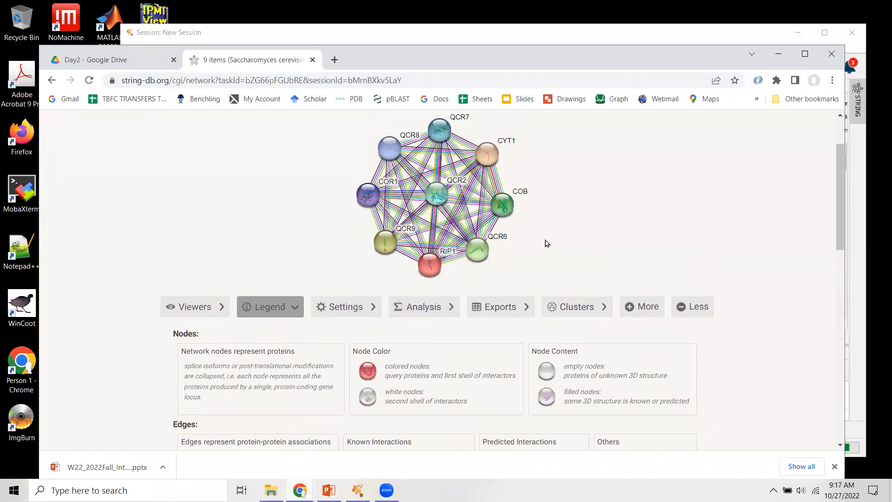
{"action": "left_click_drag", "start_coordinate": [500, 207], "coordinate": [701, 252]}
{"action": "left_click_drag", "start_coordinate": [489, 158], "coordinate": [682, 142]}
{"action": "left_click_drag", "start_coordinate": [692, 257], "coordinate": [681, 270]}
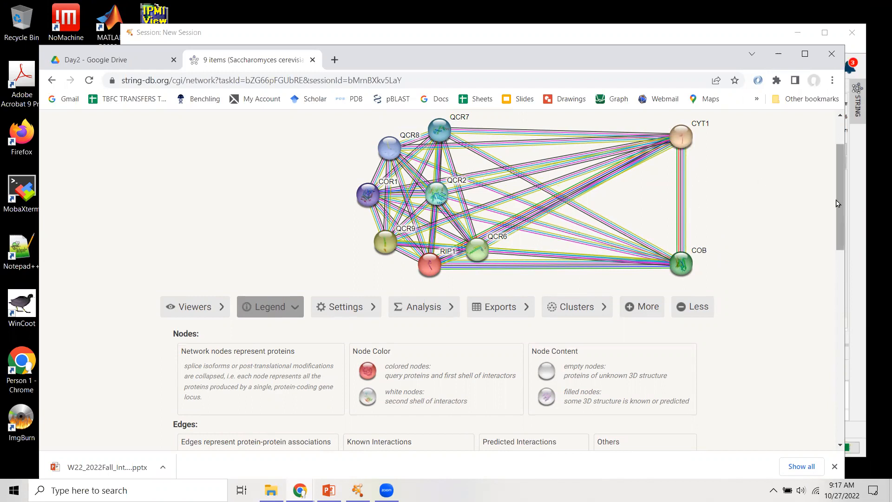
Examine the legend's node and edge types and compare the edge colours with the lines in the network.
{"action": "mouse_move", "coordinate": [841, 199]}
{"action": "left_mouse_down"}
{"action": "mouse_move", "coordinate": [845, 242]}
{"action": "mouse_move", "coordinate": [845, 208]}
{"action": "left_mouse_up"}
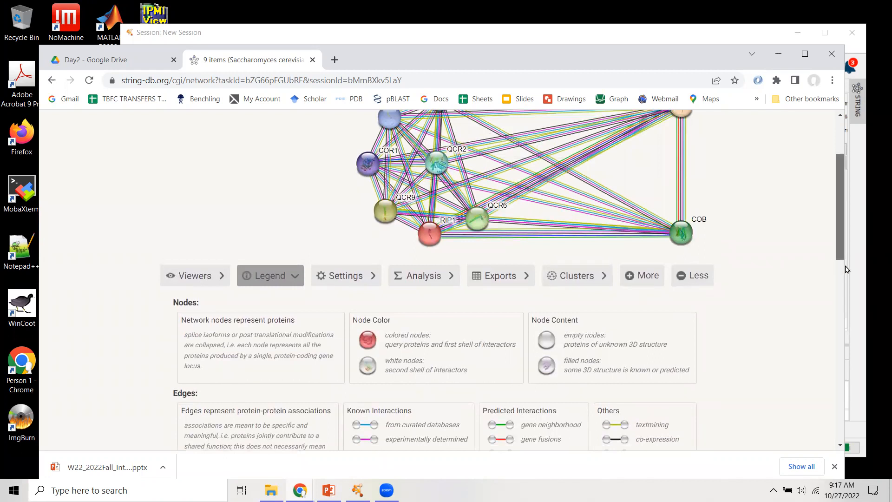
{"action": "scroll", "coordinate": [789, 302], "scroll_direction": "down", "scroll_amount": 1}
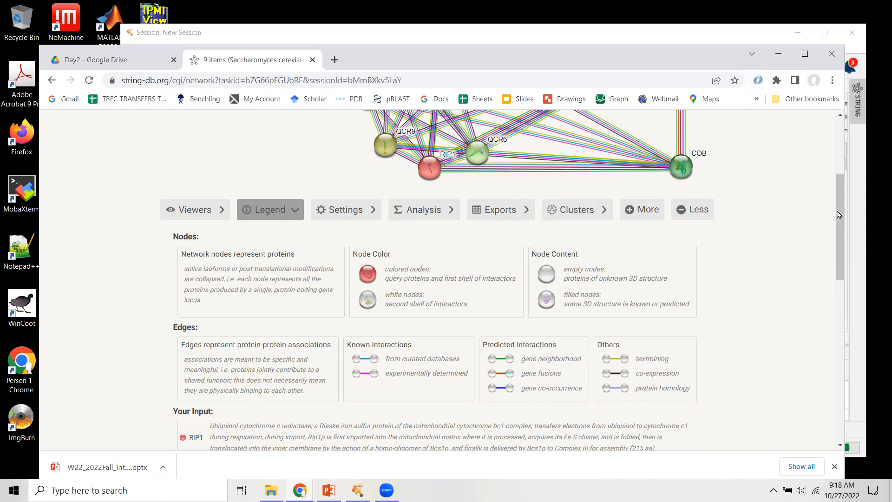
{"action": "left_click_drag", "start_coordinate": [840, 214], "coordinate": [844, 189]}
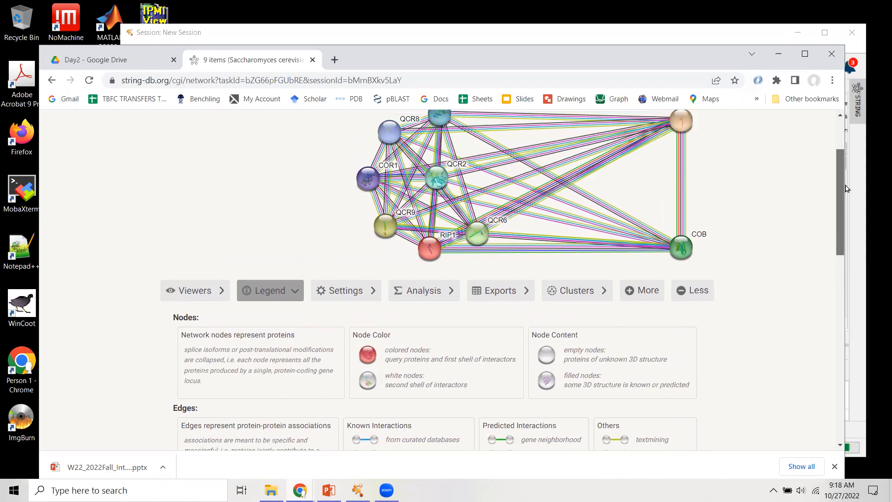
{"action": "scroll", "coordinate": [675, 344], "scroll_direction": "up", "scroll_amount": 1}
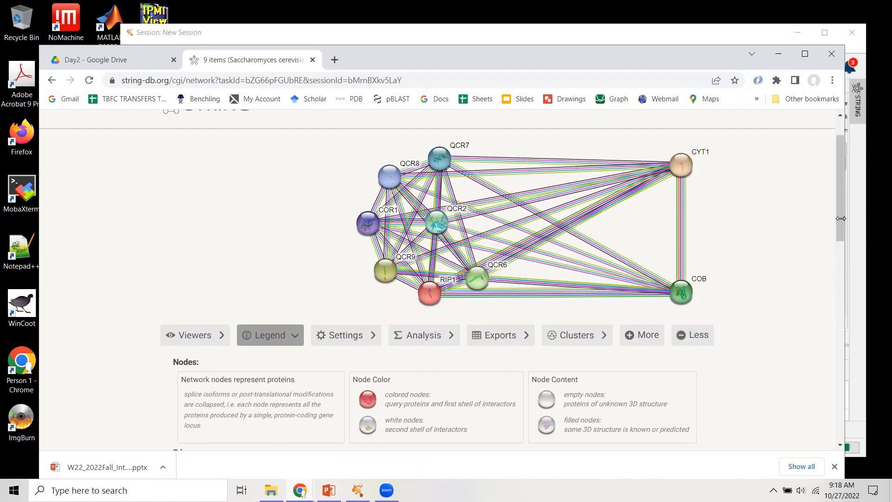
{"action": "left_click_drag", "start_coordinate": [844, 241], "coordinate": [844, 251]}
{"action": "scroll", "coordinate": [844, 251], "scroll_direction": "down", "scroll_amount": 2}
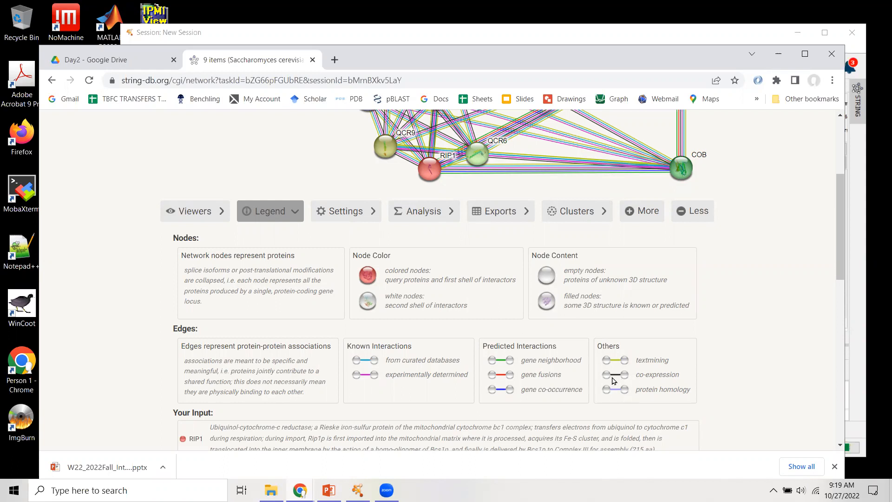
Open the interaction details for the edge between COB and CYT1, move them clear of that edge, read the evidence and close them.
{"action": "left_click_drag", "start_coordinate": [840, 272], "coordinate": [850, 237]}
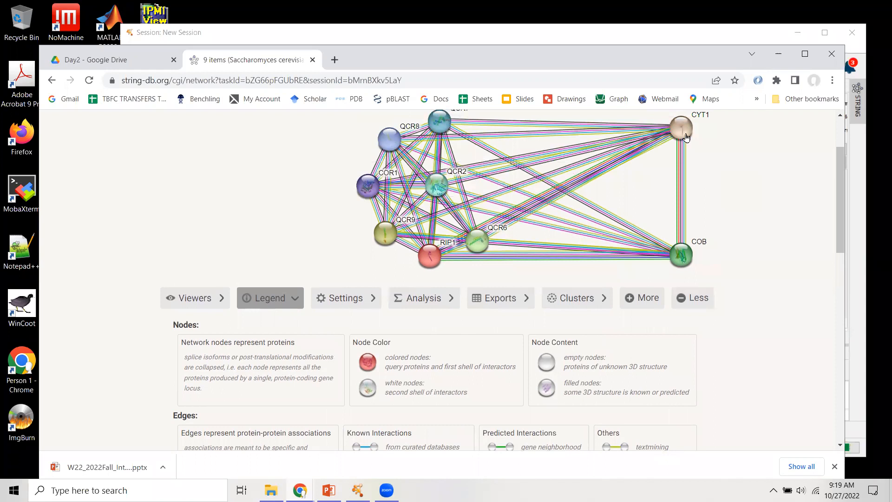
{"action": "left_click", "coordinate": [682, 191]}
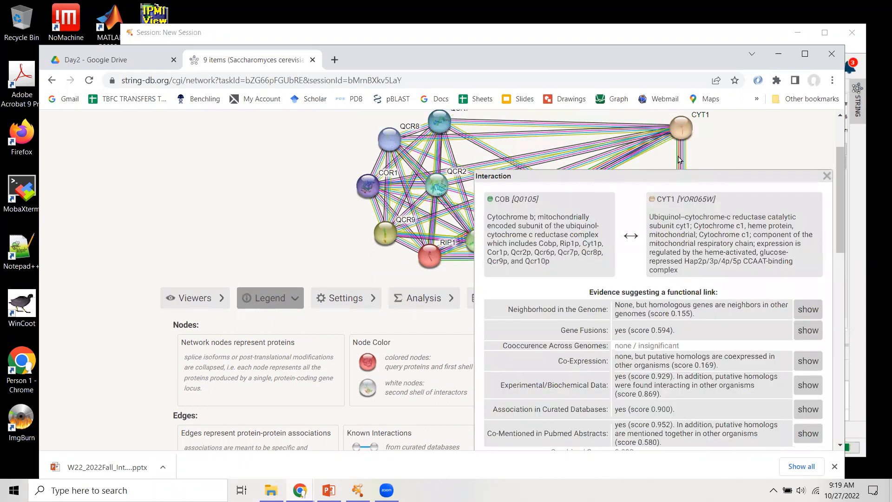
{"action": "left_click_drag", "start_coordinate": [522, 165], "coordinate": [245, 119]}
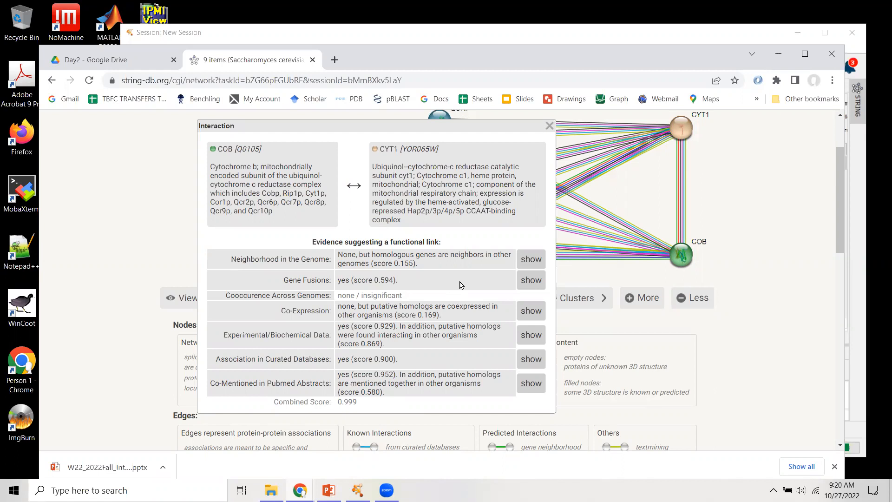
{"action": "left_click", "coordinate": [550, 128]}
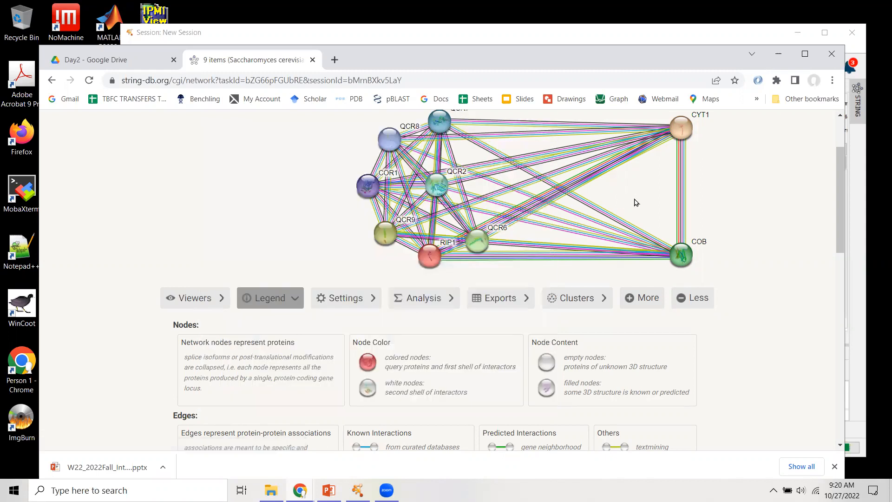
Reopen the COB and CYT1 interaction details, show the Experimental/Biochemical Data evidence and examine the listed lab experiments.
{"action": "left_click", "coordinate": [681, 197]}
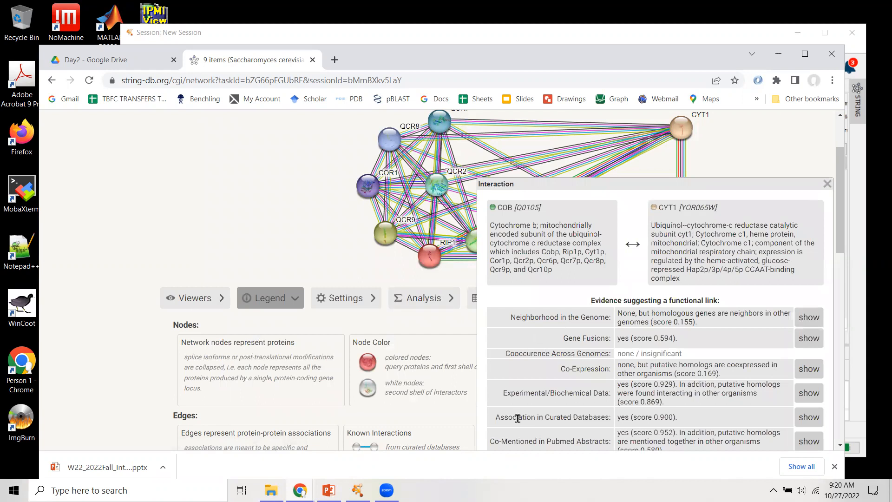
{"action": "left_click_drag", "start_coordinate": [840, 251], "coordinate": [846, 276]}
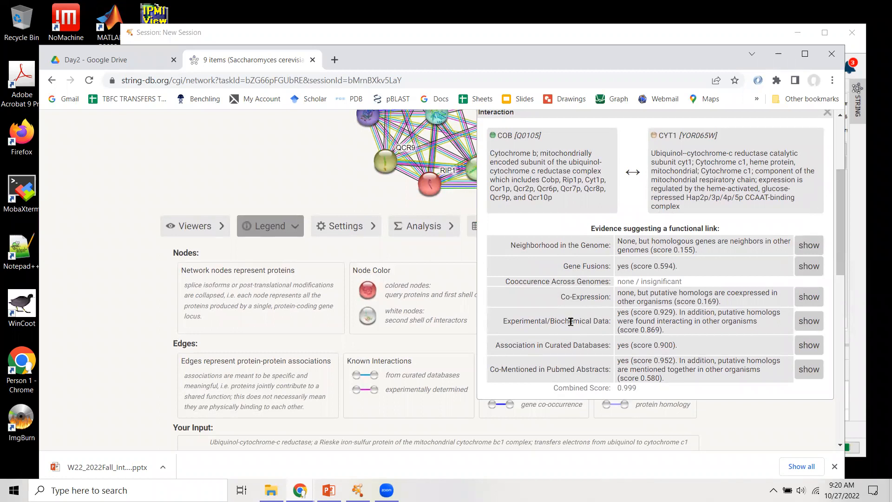
{"action": "left_click", "coordinate": [809, 321]}
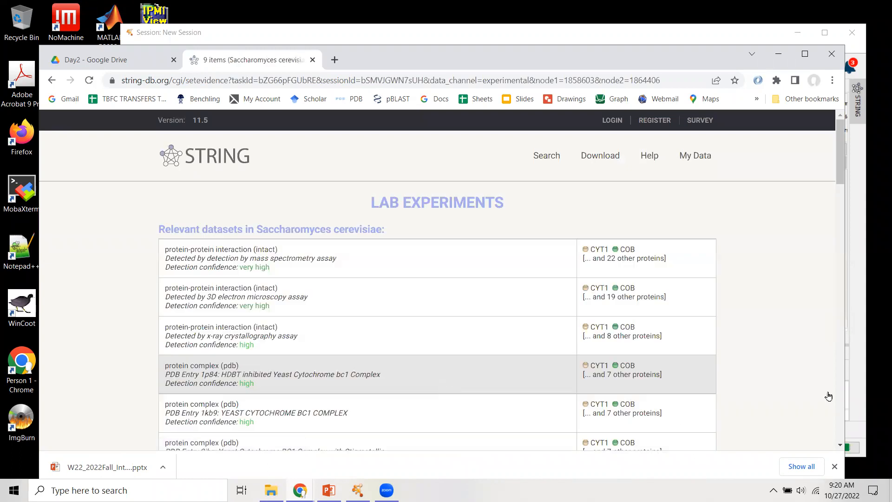
{"action": "mouse_move", "coordinate": [846, 189]}
{"action": "left_mouse_down"}
{"action": "mouse_move", "coordinate": [854, 209]}
{"action": "mouse_move", "coordinate": [854, 193]}
{"action": "left_mouse_up"}
{"action": "left_click_drag", "start_coordinate": [624, 269], "coordinate": [550, 334]}
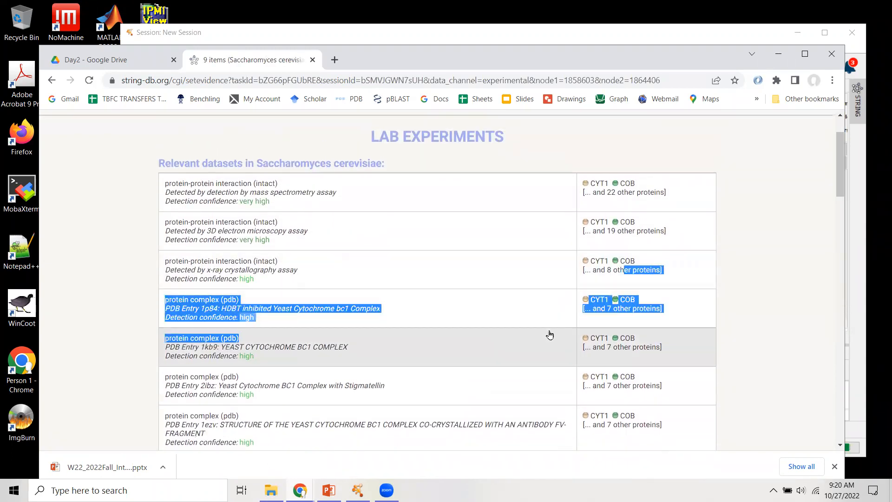
Switch to Cytoscape and move the QCR7 and QCR9 nodes outward, away from the other proteins in the STRING network.
{"action": "left_click", "coordinate": [112, 285]}
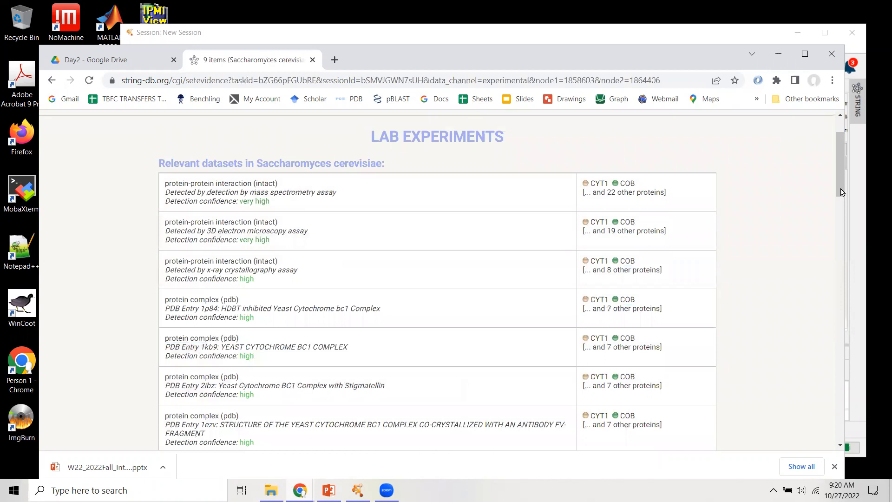
{"action": "left_click", "coordinate": [374, 37]}
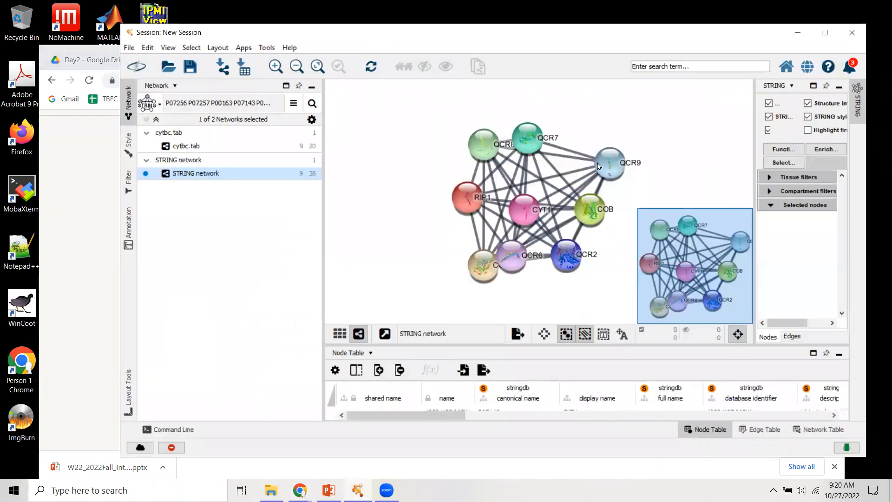
{"action": "left_click_drag", "start_coordinate": [530, 144], "coordinate": [543, 105]}
{"action": "left_click_drag", "start_coordinate": [609, 163], "coordinate": [652, 160]}
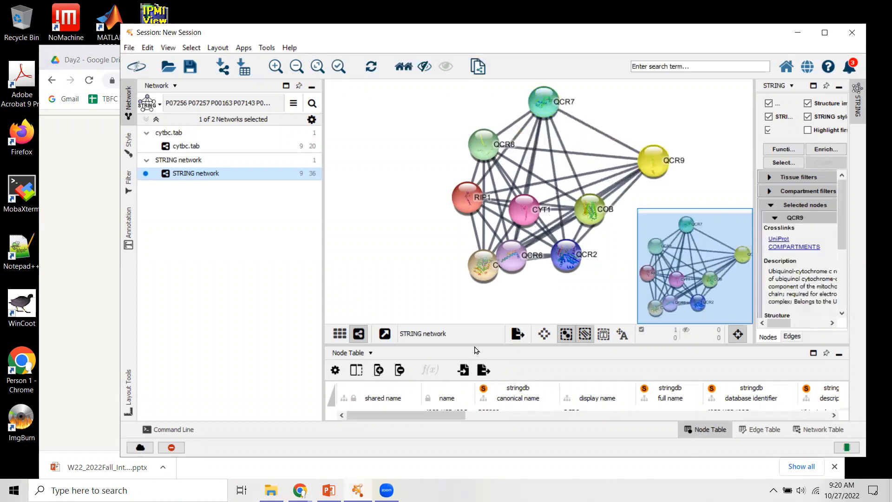
Enlarge the table area below the network, show the Edge Table and widen it toward the network list.
{"action": "left_click_drag", "start_coordinate": [518, 185], "coordinate": [518, 178]}
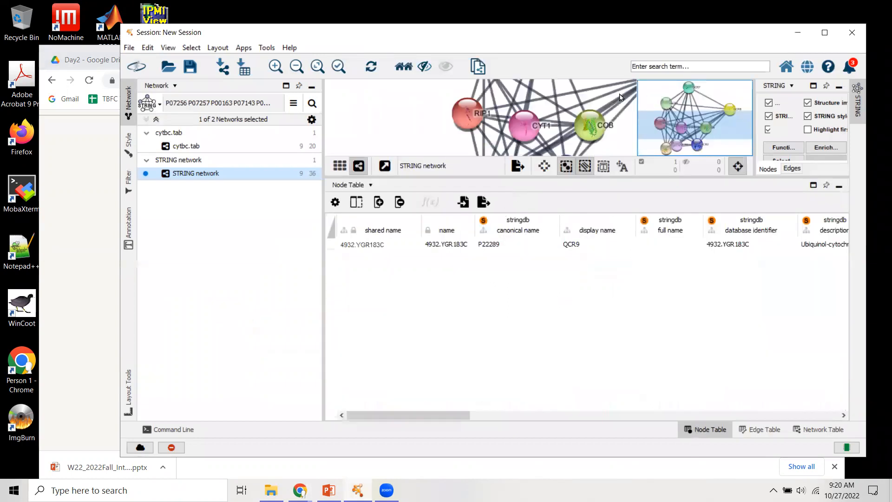
{"action": "left_click", "coordinate": [361, 186]}
{"action": "left_click", "coordinate": [372, 217]}
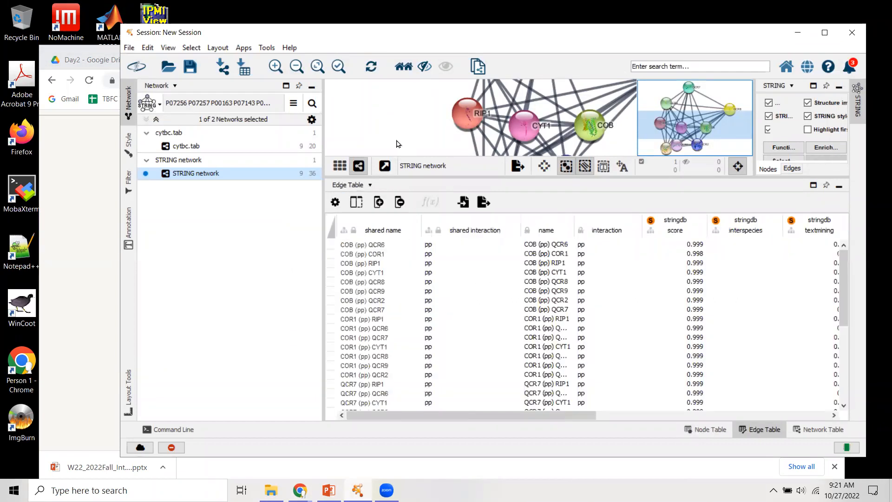
{"action": "left_click_drag", "start_coordinate": [324, 344], "coordinate": [265, 349]}
Examine the edge table's stringdb evidence scores from score through fusion, and return to the interaction names.
{"action": "left_click_drag", "start_coordinate": [372, 416], "coordinate": [474, 427]}
{"action": "scroll", "coordinate": [494, 426], "scroll_direction": "right", "scroll_amount": 5}
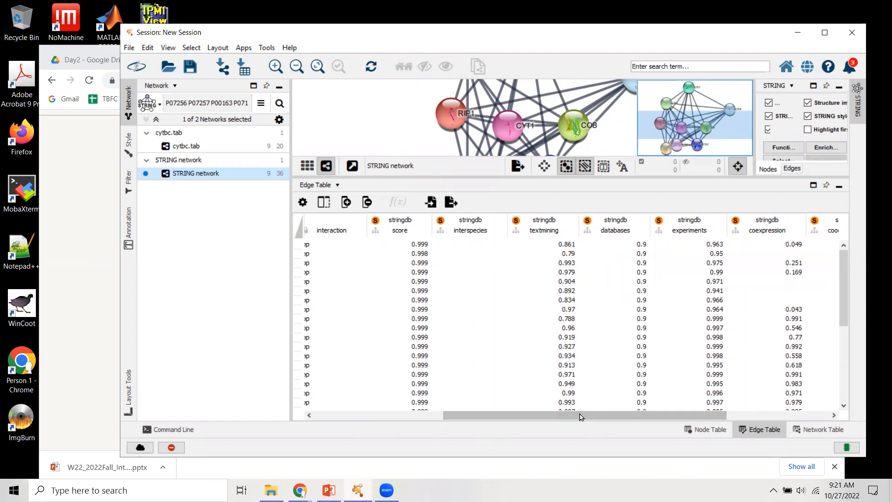
{"action": "left_click", "coordinate": [645, 410]}
{"action": "left_click", "coordinate": [669, 408]}
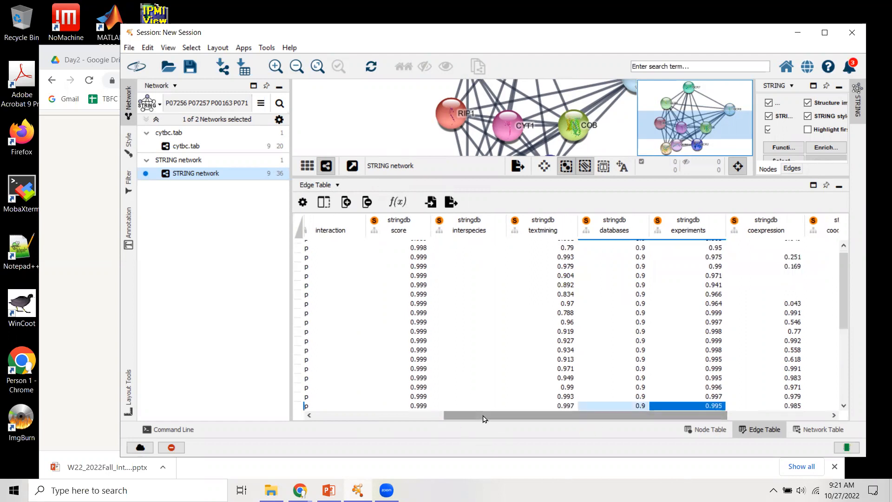
{"action": "left_click_drag", "start_coordinate": [483, 414], "coordinate": [631, 411]}
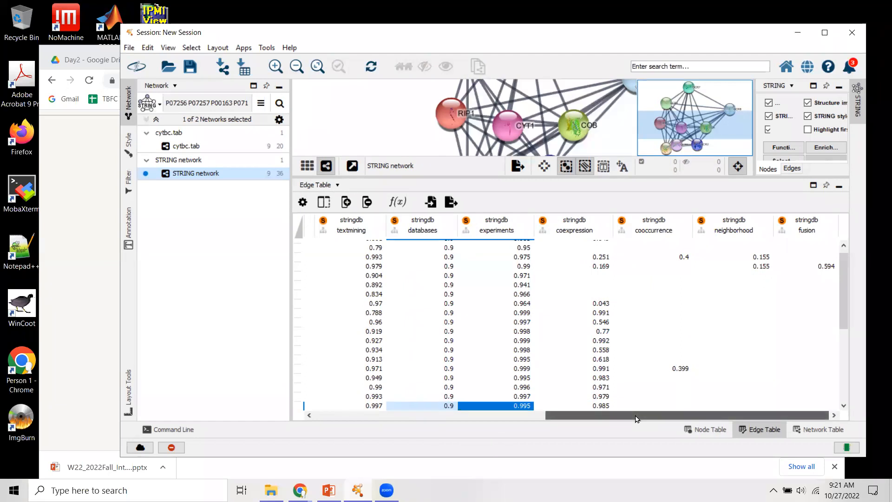
{"action": "left_click_drag", "start_coordinate": [637, 418], "coordinate": [362, 432]}
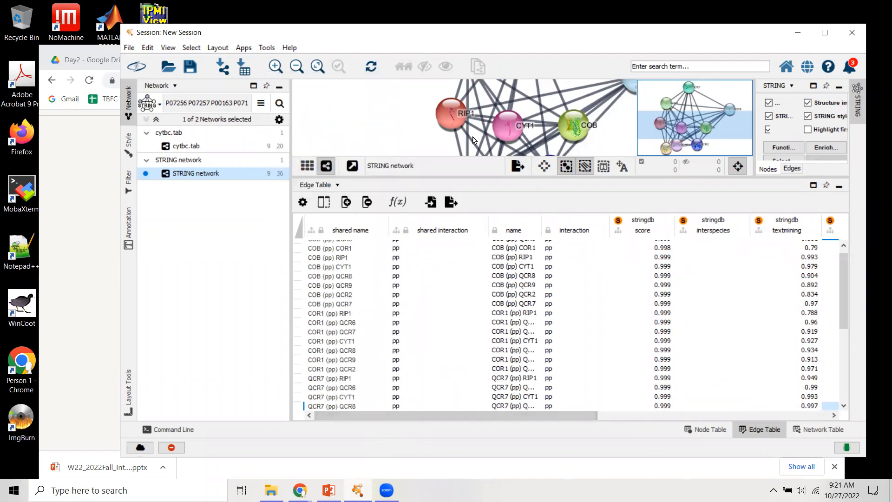
Enlarge the network view again and move COB upward and QCR2 and QCR6 outward so the nodes no longer crowd together.
{"action": "left_click_drag", "start_coordinate": [467, 177], "coordinate": [478, 334]}
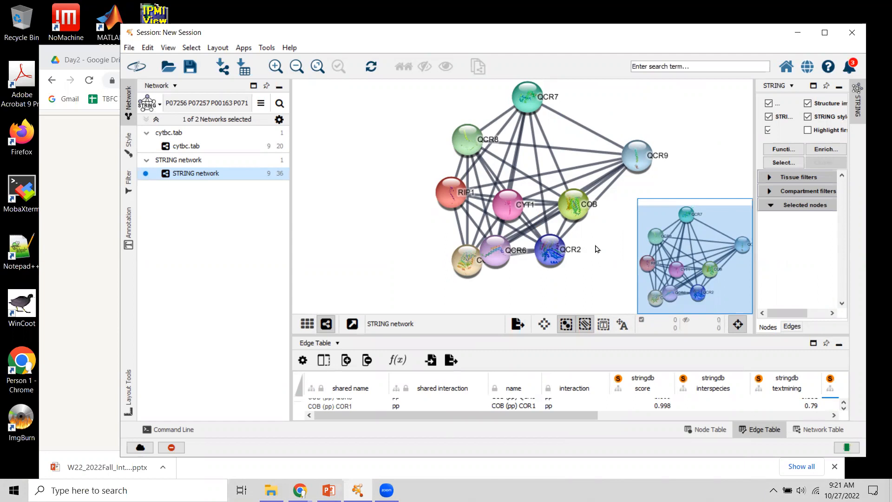
{"action": "left_click_drag", "start_coordinate": [577, 205], "coordinate": [582, 147]}
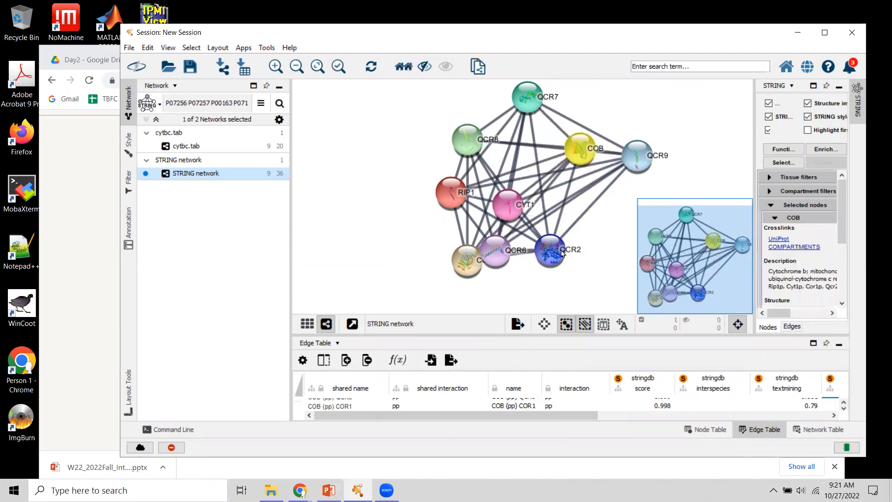
{"action": "left_click_drag", "start_coordinate": [562, 253], "coordinate": [597, 243]}
{"action": "left_click_drag", "start_coordinate": [498, 251], "coordinate": [527, 255]}
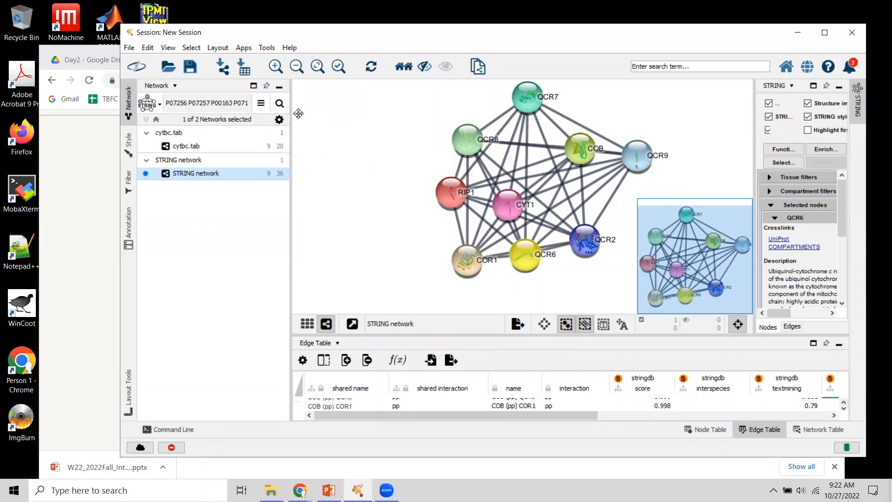
{"action": "left_click_drag", "start_coordinate": [299, 114], "coordinate": [329, 133]}
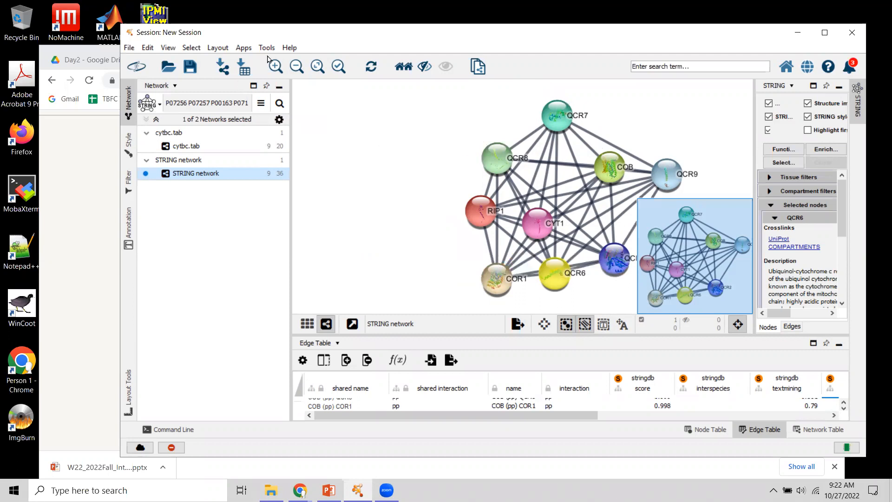
Expand the STRING network by 50 Saccharomyces cerevisiae interactors with a selectivity of 0.5.
{"action": "left_click", "coordinate": [242, 49]}
{"action": "mouse_move", "coordinate": [289, 114]}
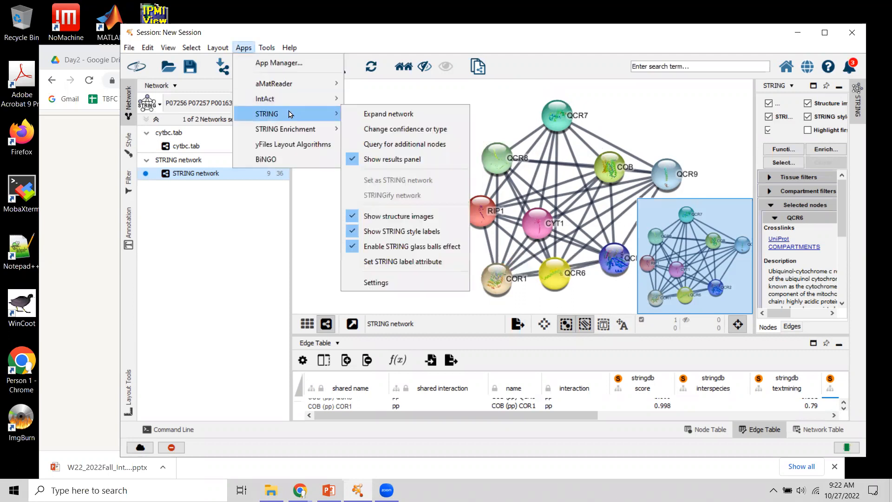
{"action": "left_click", "coordinate": [368, 115]}
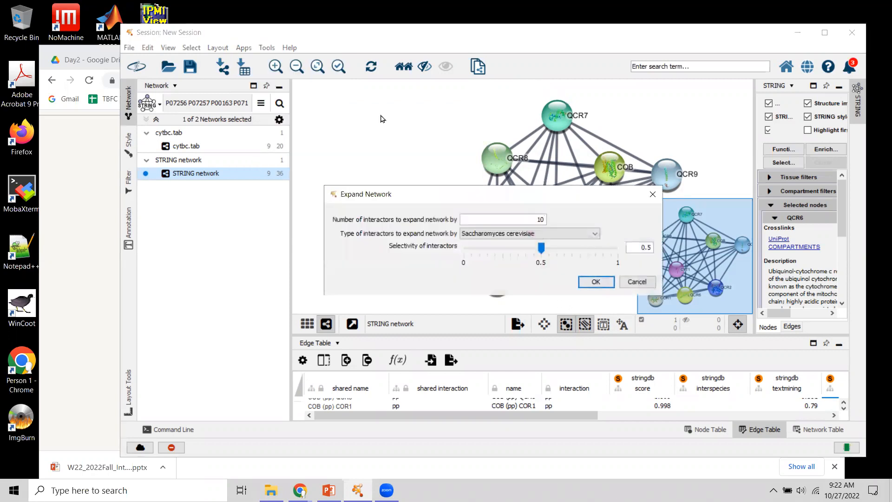
{"action": "left_click", "coordinate": [543, 220]}
{"action": "left_click_drag", "start_coordinate": [517, 196], "coordinate": [420, 173]}
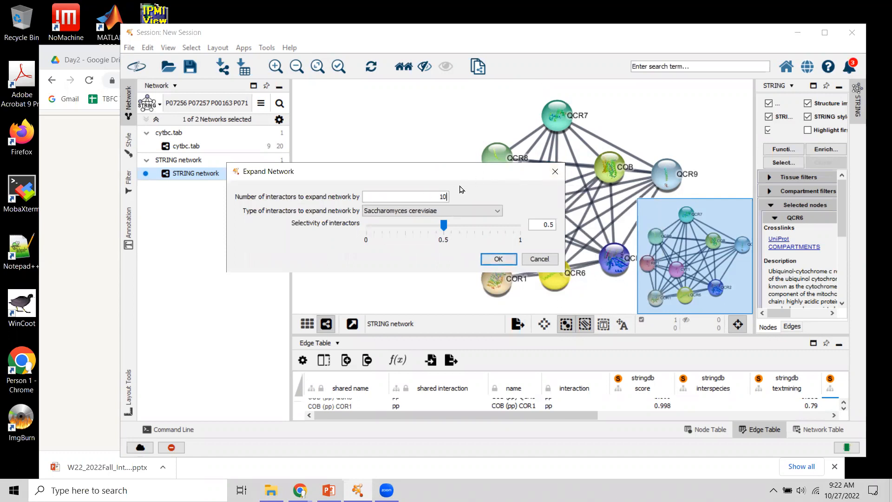
{"action": "left_click_drag", "start_coordinate": [433, 195], "coordinate": [448, 196]}
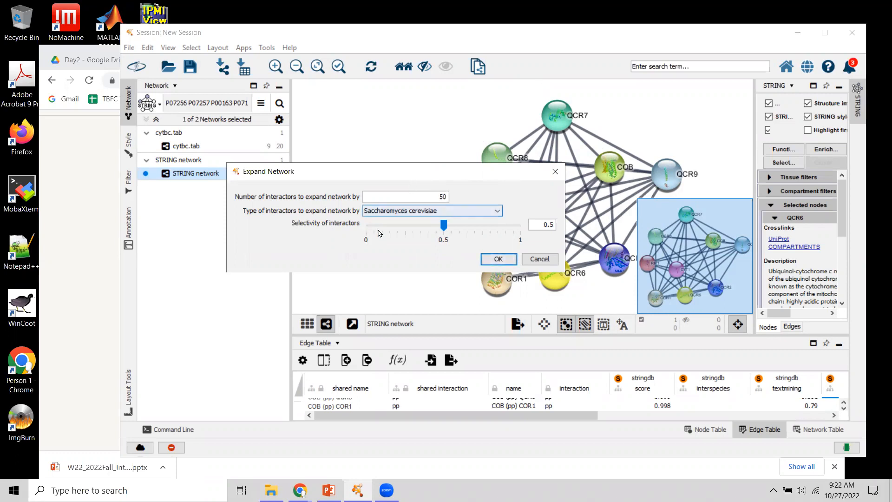
{"action": "mouse_move", "coordinate": [350, 229]}
{"action": "left_click", "coordinate": [496, 260]}
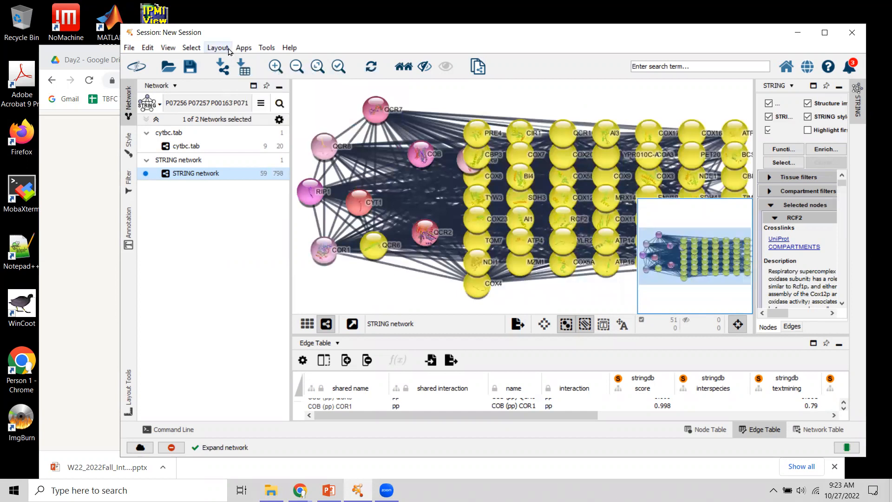
Apply the yFiles Organic Layout to the expanded network and give the network view more height.
{"action": "left_click", "coordinate": [218, 47]}
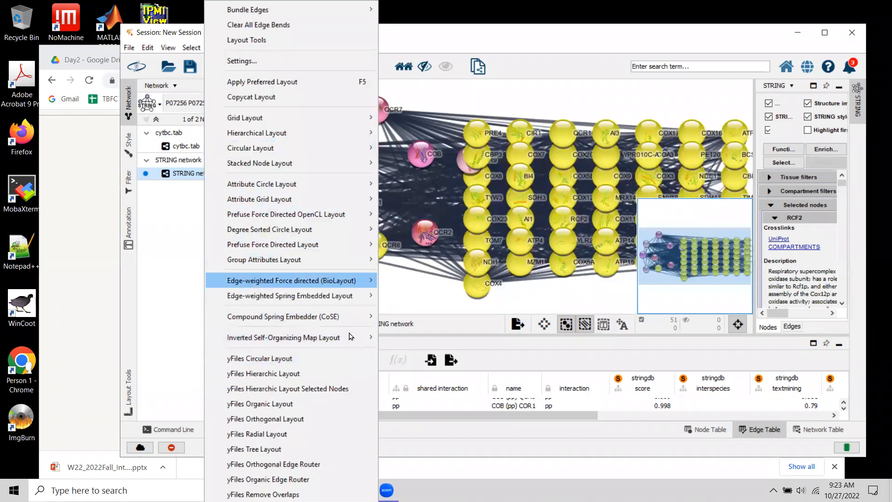
{"action": "left_click", "coordinate": [287, 404]}
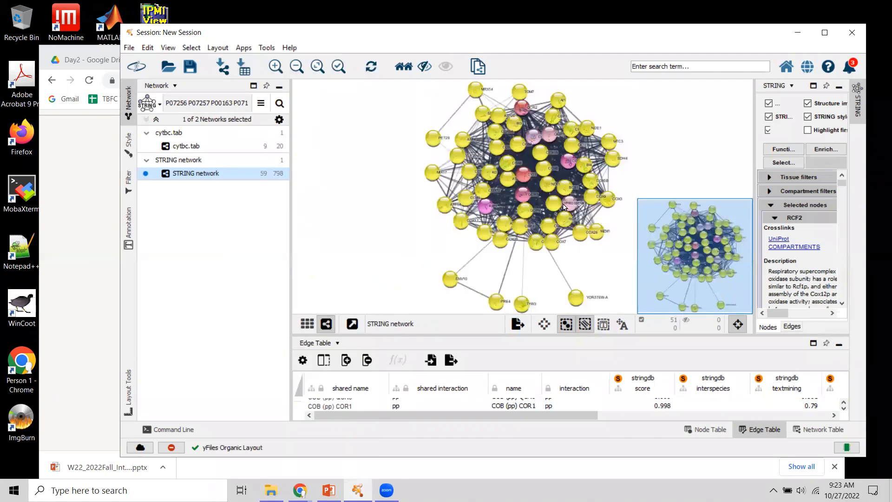
{"action": "left_click_drag", "start_coordinate": [516, 399], "coordinate": [516, 377]}
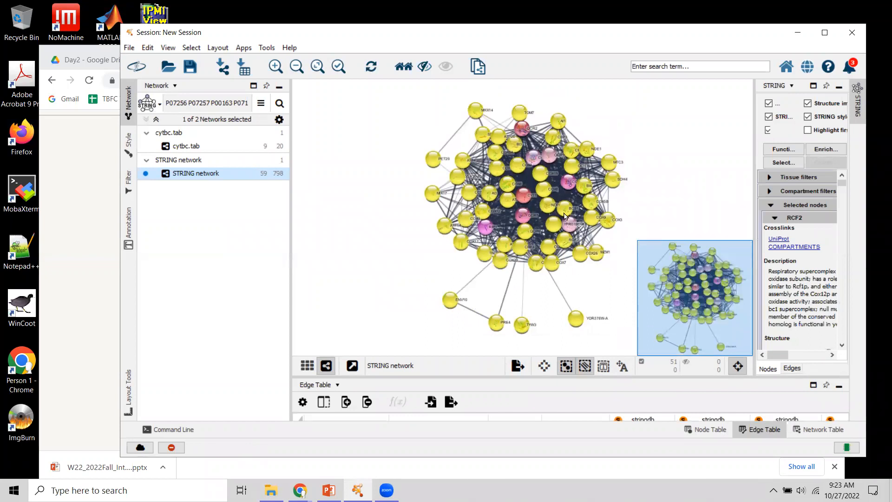
Spread the selected nodes apart by scaling their layout in width and height to about 4 times.
{"action": "left_click", "coordinate": [131, 396]}
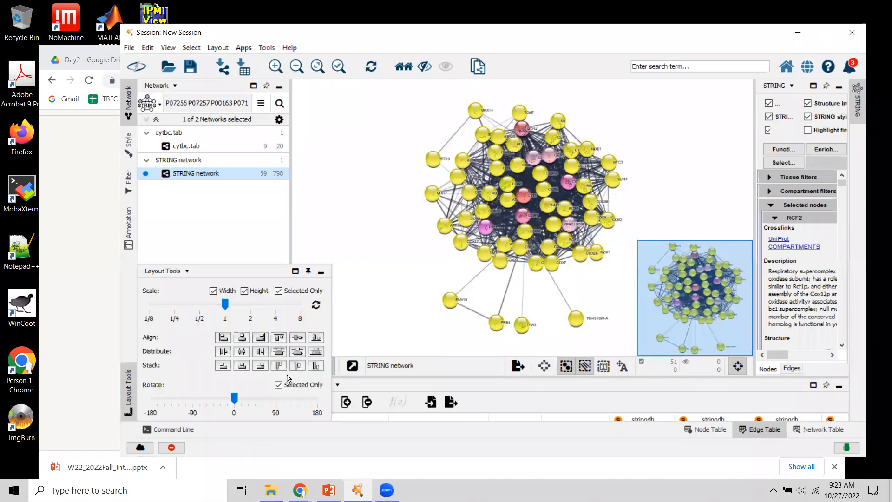
{"action": "left_click_drag", "start_coordinate": [225, 304], "coordinate": [275, 306]}
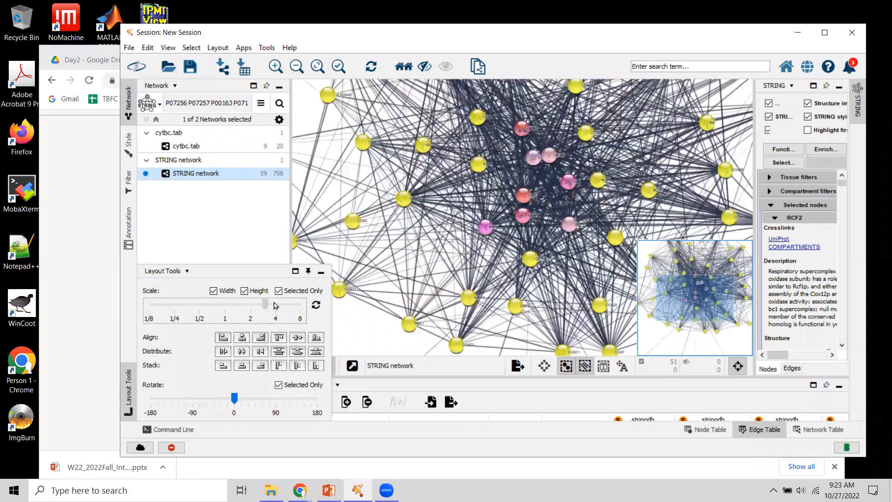
{"action": "left_click_drag", "start_coordinate": [693, 271], "coordinate": [722, 249]}
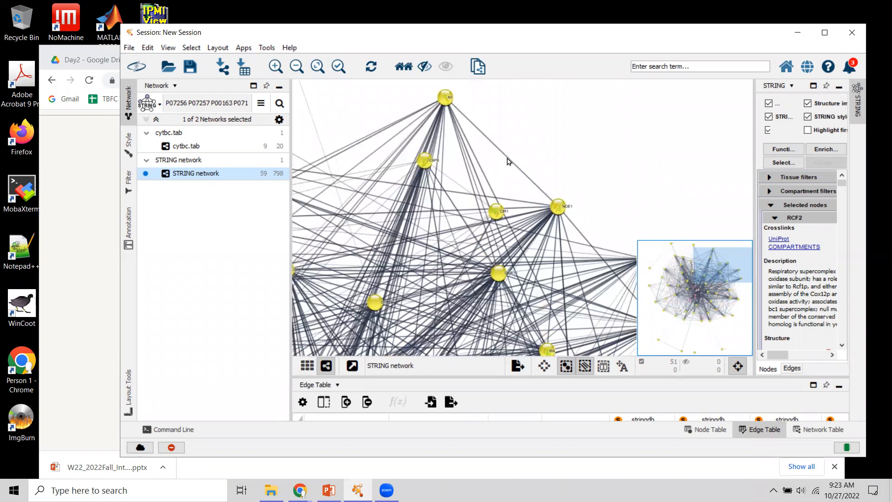
Enlarge the edge table again and examine the expanded network's stringdb evidence columns through to fusion.
{"action": "left_click", "coordinate": [325, 387]}
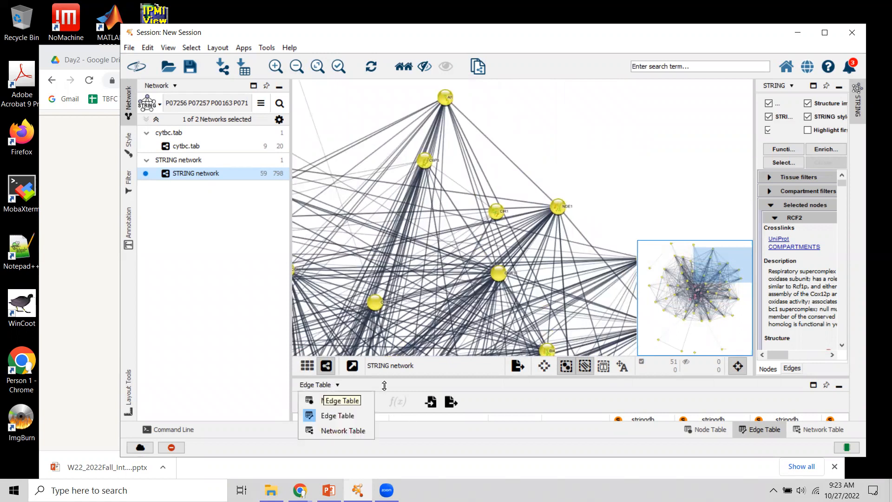
{"action": "left_click", "coordinate": [465, 373]}
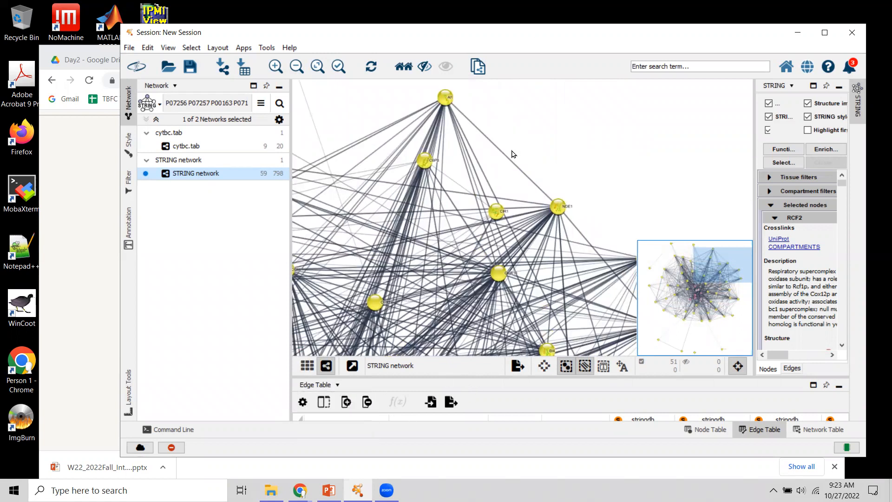
{"action": "left_click_drag", "start_coordinate": [427, 375], "coordinate": [473, 233]}
{"action": "left_click_drag", "start_coordinate": [446, 418], "coordinate": [553, 417]}
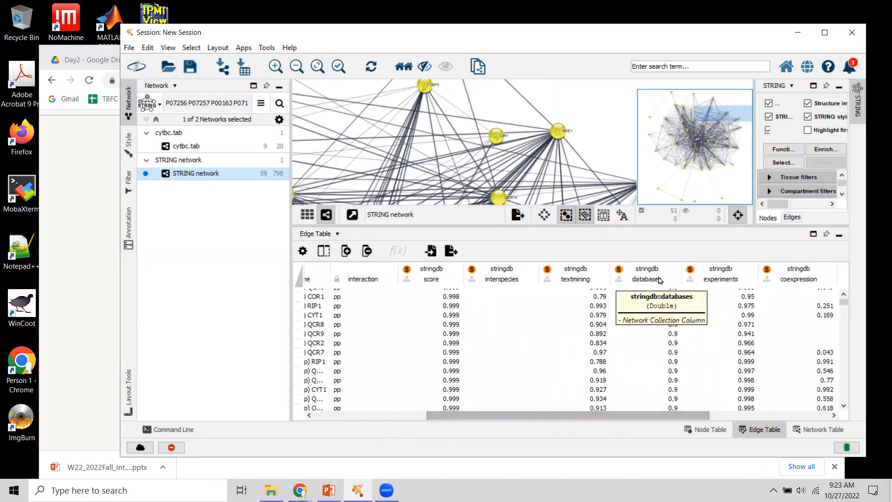
{"action": "left_click_drag", "start_coordinate": [642, 417], "coordinate": [812, 427]}
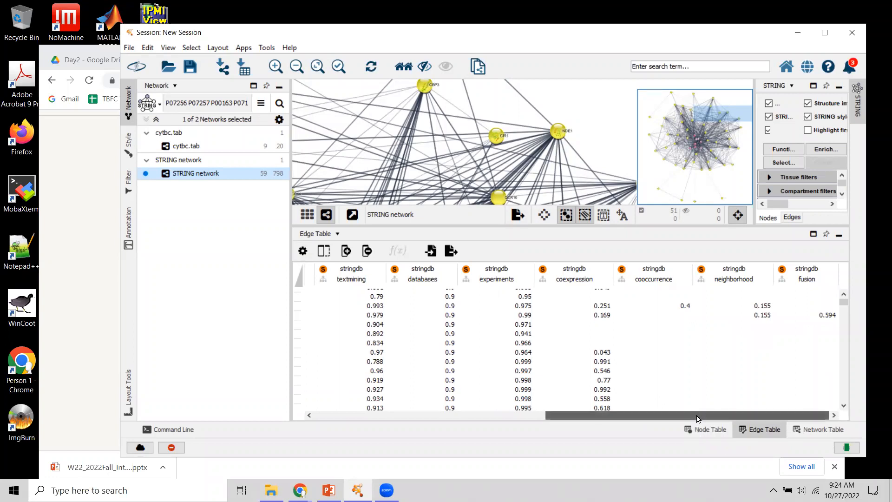
Sort the edge table by the stringdb experiments score in descending order.
{"action": "left_click_drag", "start_coordinate": [697, 413], "coordinate": [649, 422]}
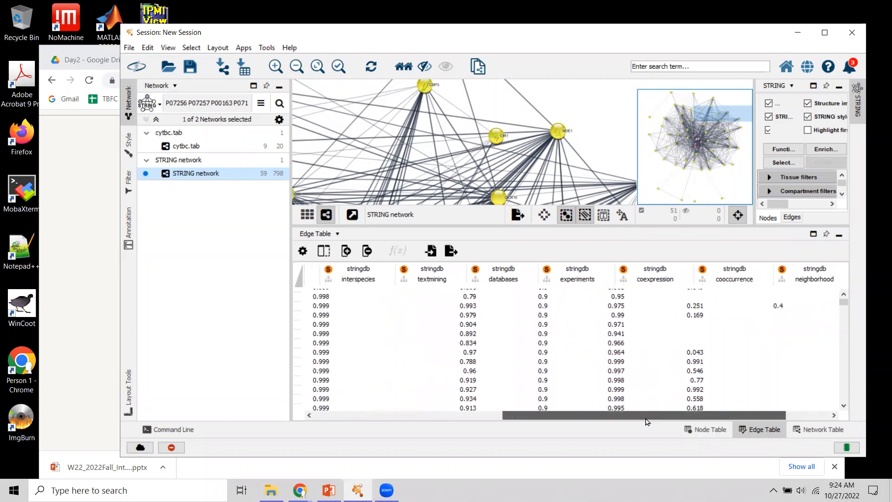
{"action": "left_click", "coordinate": [587, 275]}
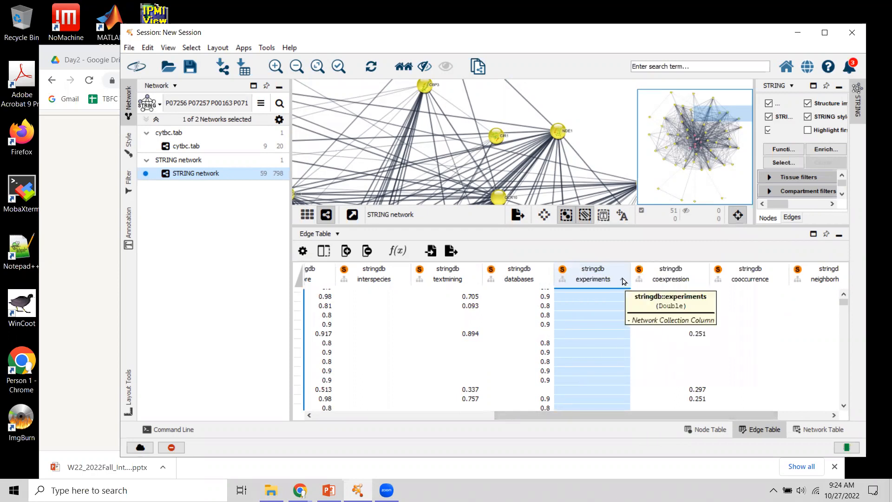
{"action": "left_click", "coordinate": [623, 281]}
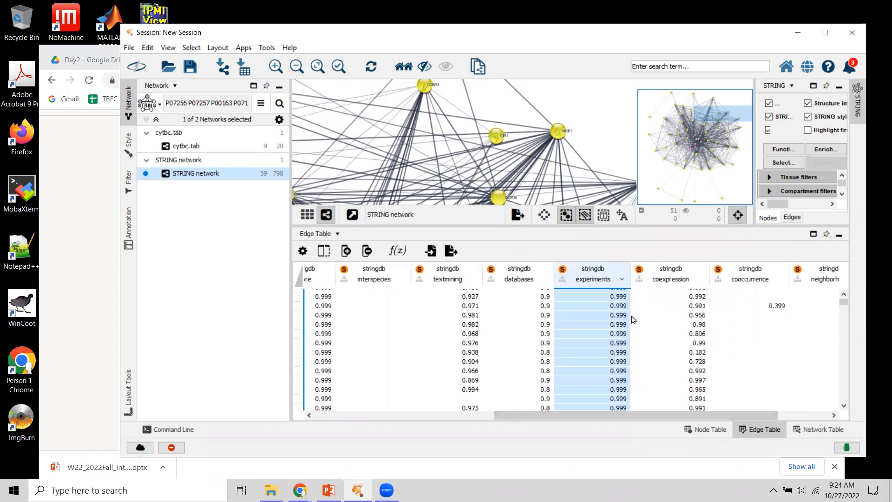
Select the network edges whose stringdb experiments score runs from 0.999 down to 0.906, using their edge table rows.
{"action": "left_click", "coordinate": [844, 294]}
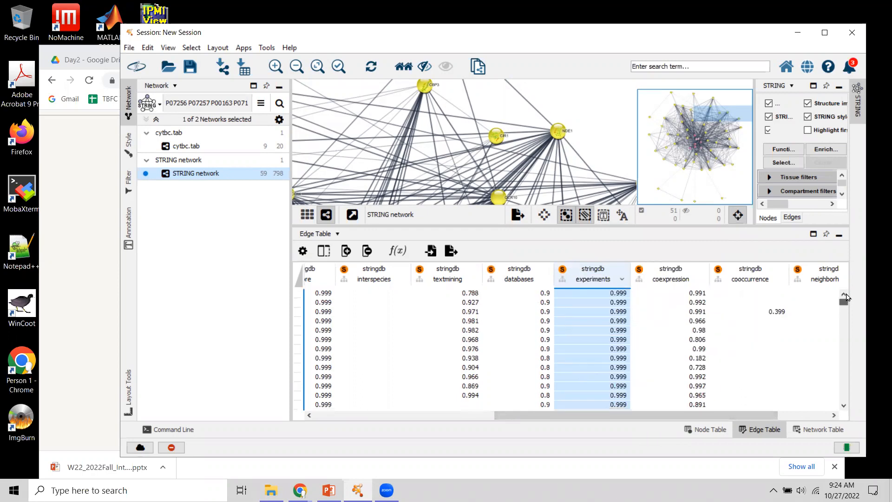
{"action": "left_click", "coordinate": [618, 293]}
{"action": "left_click_drag", "start_coordinate": [843, 302], "coordinate": [848, 326]}
{"action": "scroll", "coordinate": [849, 326], "scroll_direction": "up", "scroll_amount": 2}
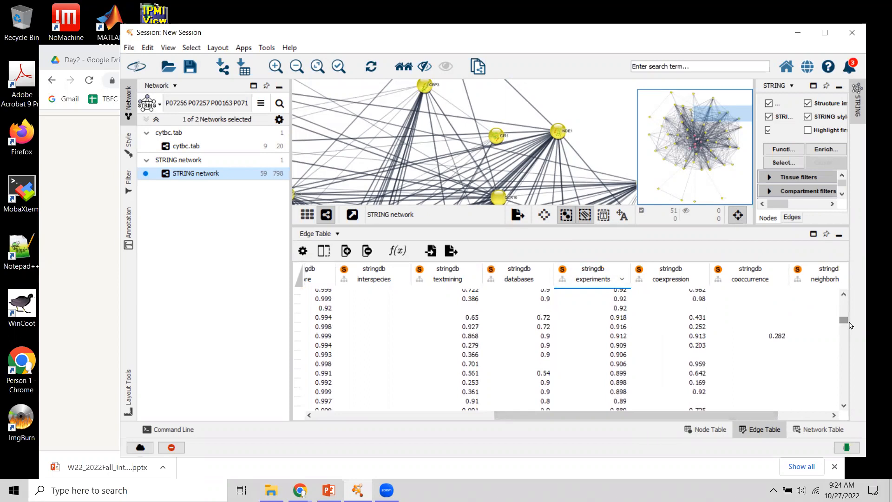
{"action": "left_click", "coordinate": [623, 366], "text": "shift"}
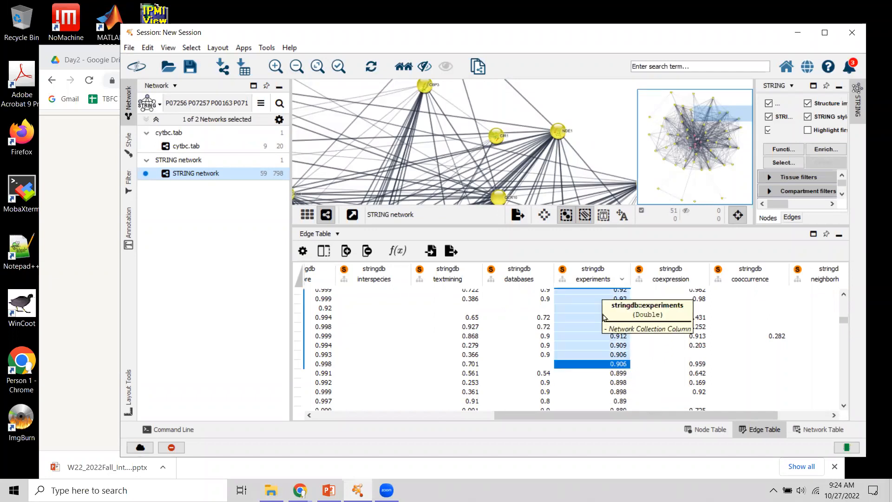
{"action": "right_click", "coordinate": [601, 365]}
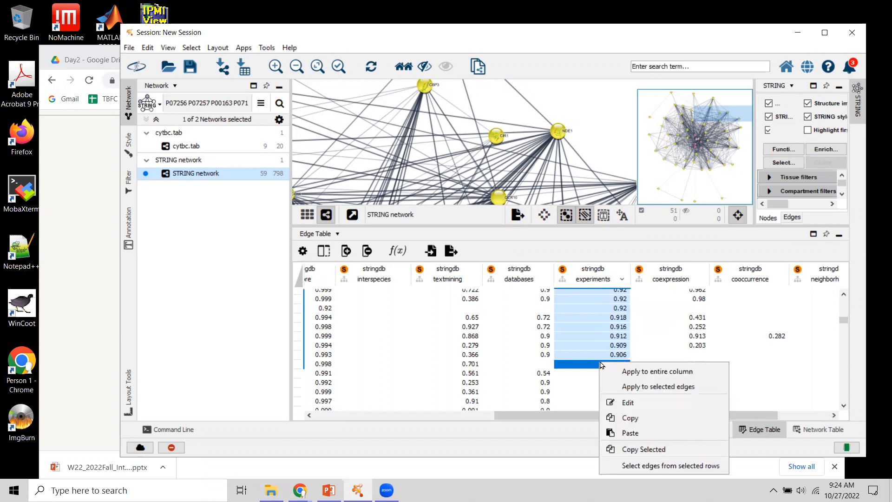
{"action": "left_click", "coordinate": [662, 466]}
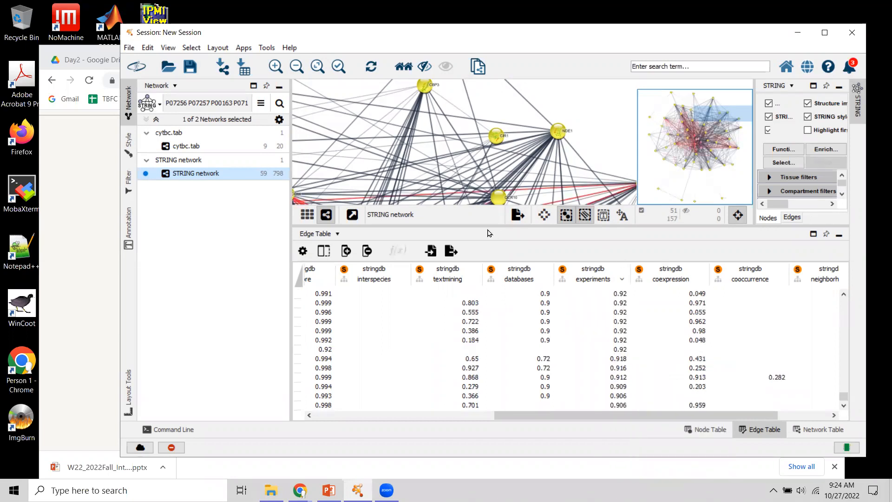
Enlarge the network view, look over the highlighted edges, and invert the edge selection.
{"action": "left_click_drag", "start_coordinate": [506, 355], "coordinate": [506, 356]}
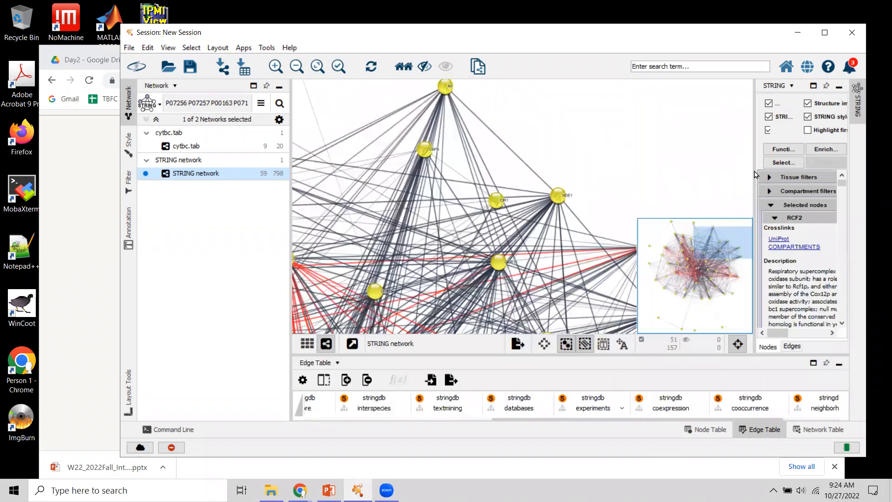
{"action": "mouse_move", "coordinate": [714, 247]}
{"action": "left_mouse_down"}
{"action": "mouse_move", "coordinate": [718, 262]}
{"action": "mouse_move", "coordinate": [695, 265]}
{"action": "mouse_move", "coordinate": [690, 256]}
{"action": "mouse_move", "coordinate": [719, 240]}
{"action": "left_mouse_up"}
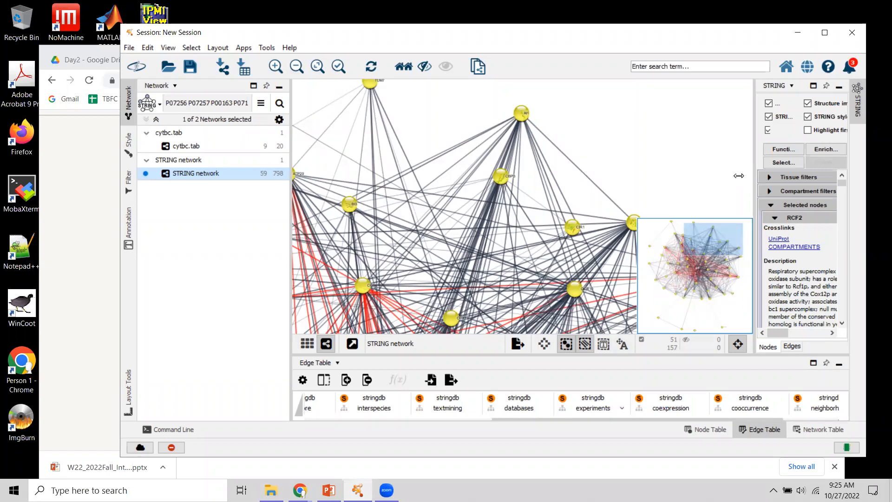
{"action": "left_click", "coordinate": [704, 242]}
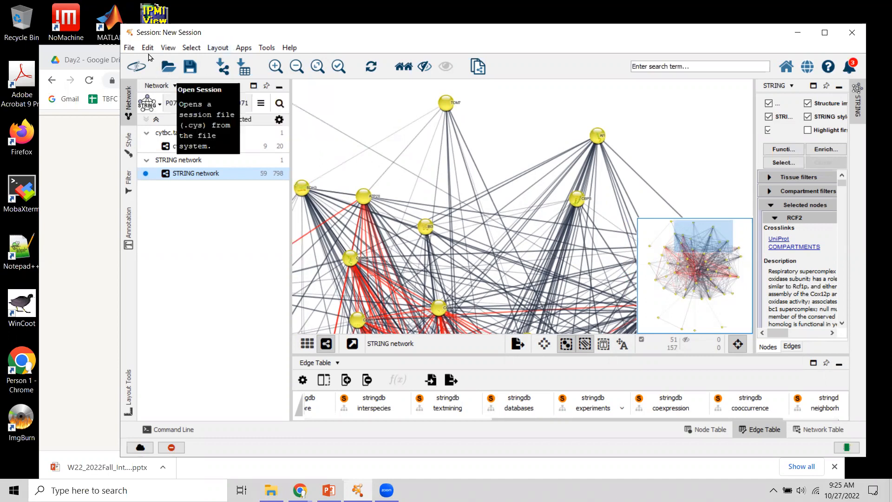
{"action": "left_click", "coordinate": [191, 48]}
{"action": "mouse_move", "coordinate": [224, 81]}
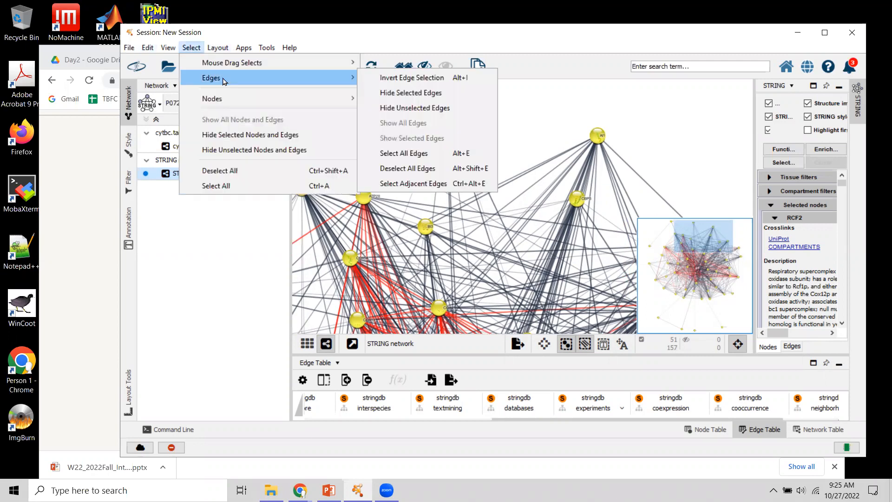
{"action": "left_click", "coordinate": [397, 78]}
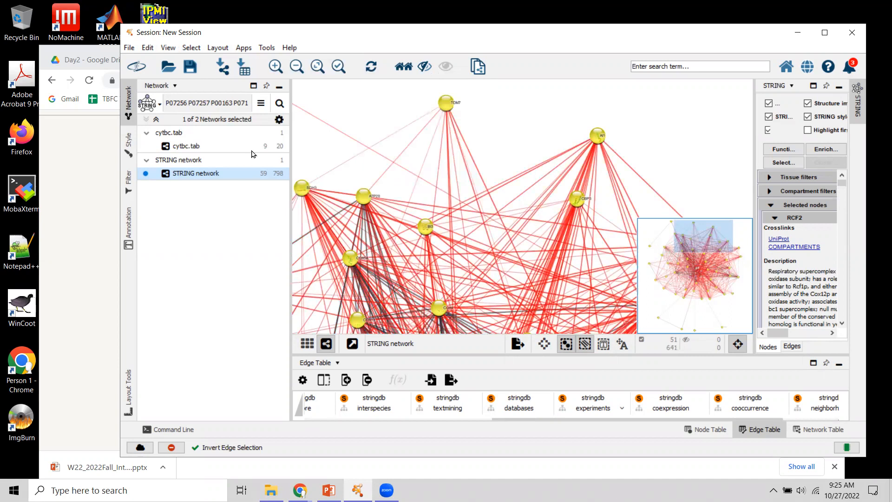
Clear the selection of all nodes and edges in the STRING network.
{"action": "left_click", "coordinate": [147, 49]}
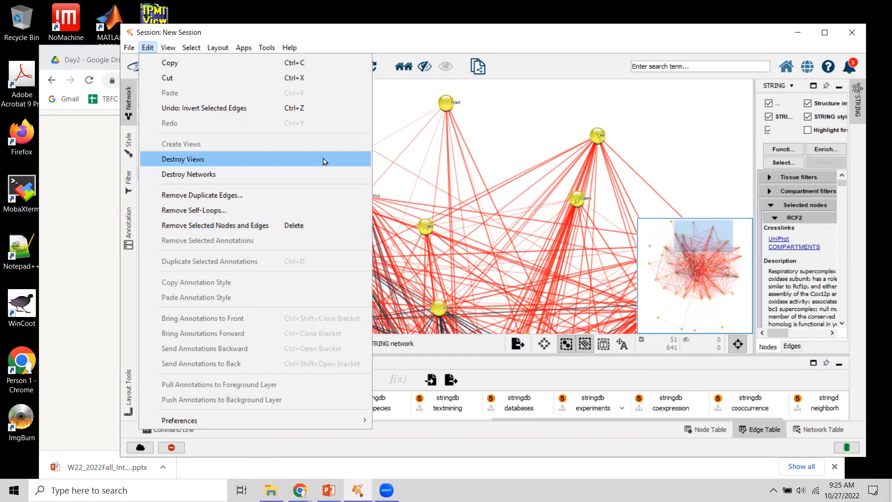
{"action": "left_click", "coordinate": [505, 119]}
{"action": "left_click", "coordinate": [505, 118]}
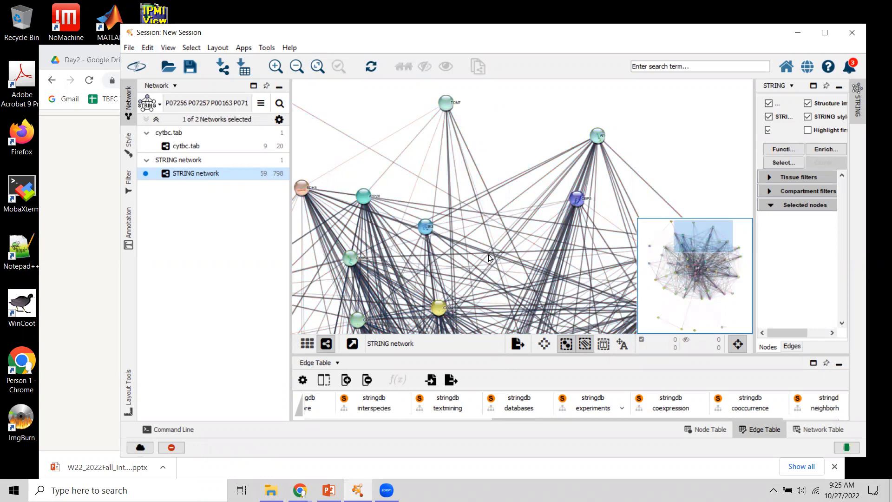
Enlarge the edge table and select only the edges with stringdb experiments scores from 0.999 down to 0.906 from their rows.
{"action": "left_click_drag", "start_coordinate": [509, 337], "coordinate": [508, 184]}
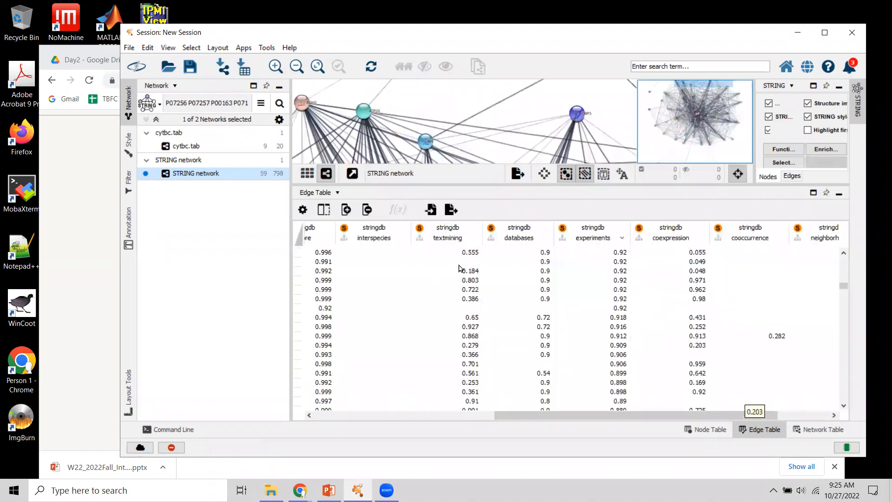
{"action": "left_click", "coordinate": [599, 239]}
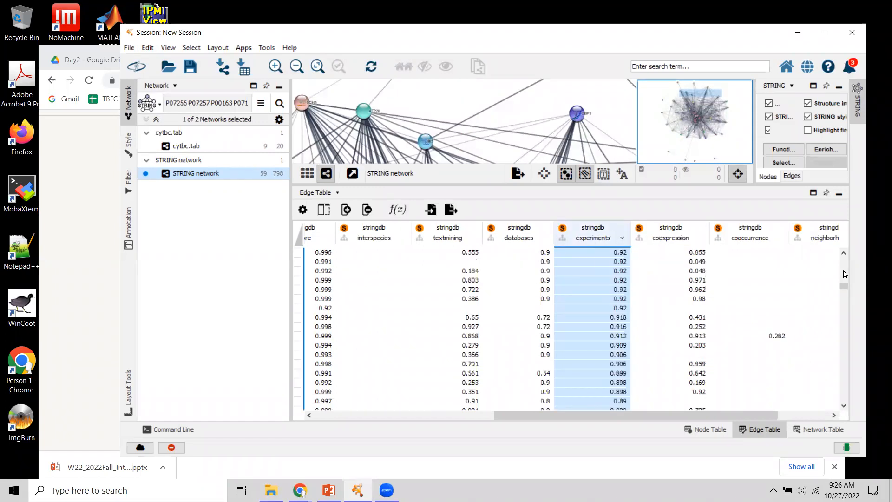
{"action": "scroll", "coordinate": [845, 285], "scroll_direction": "up", "scroll_amount": 10}
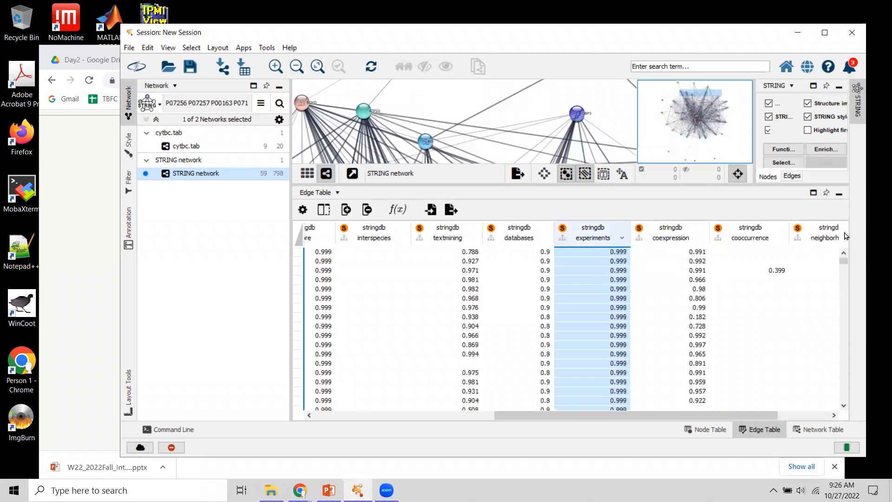
{"action": "left_click_drag", "start_coordinate": [845, 262], "coordinate": [853, 203]}
{"action": "left_click", "coordinate": [598, 255]}
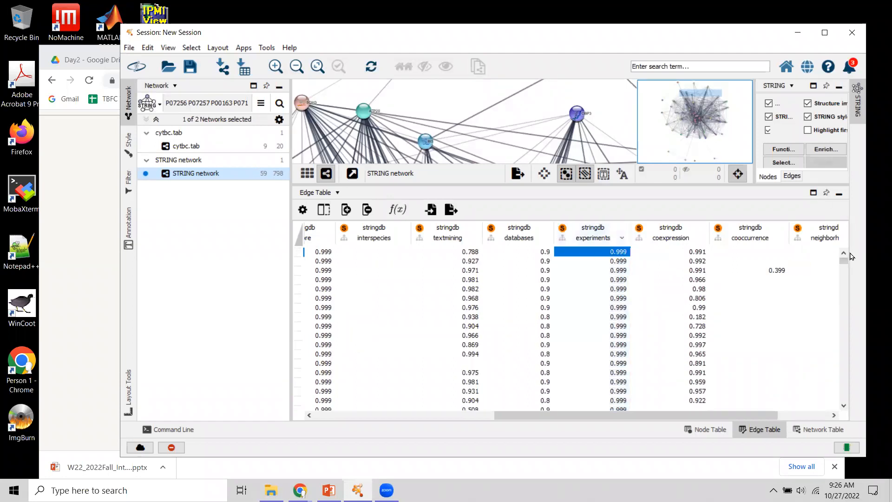
{"action": "left_click_drag", "start_coordinate": [844, 261], "coordinate": [846, 289]}
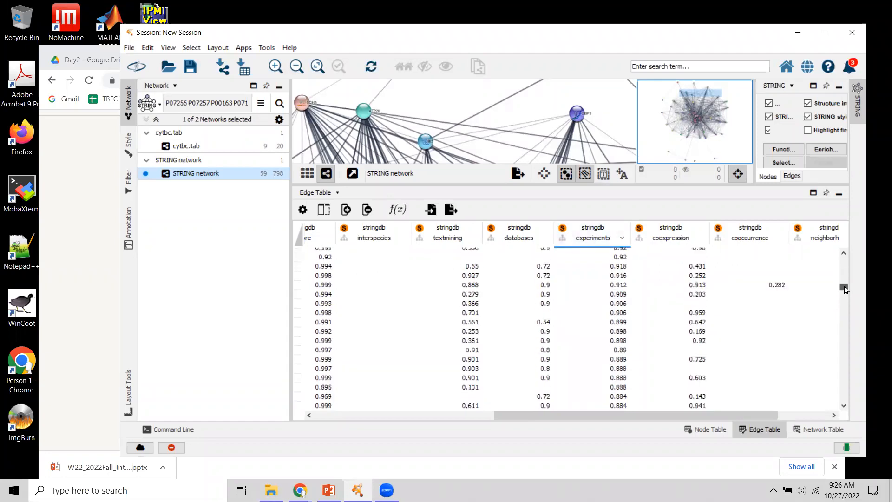
{"action": "left_click", "coordinate": [624, 316], "text": "shift"}
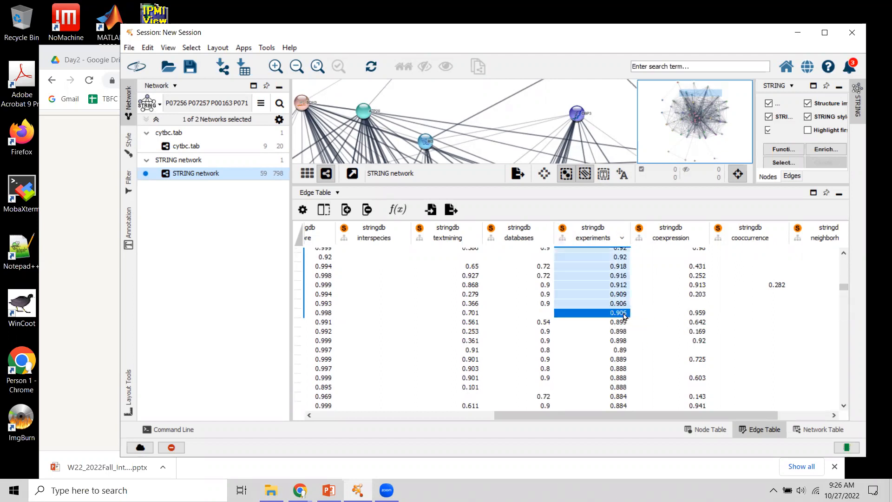
{"action": "right_click", "coordinate": [624, 316]}
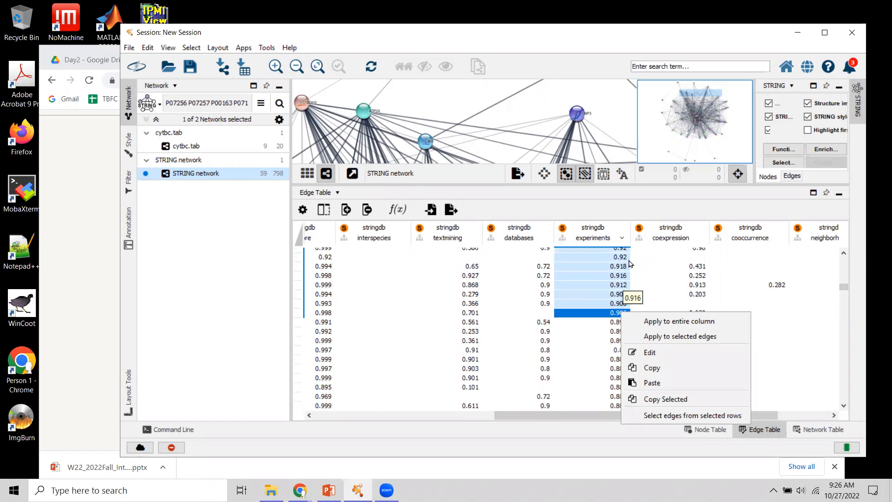
{"action": "left_click", "coordinate": [697, 415]}
Invert the edge selection and remove the selected lower-scoring edges from the STRING network.
{"action": "left_click_drag", "start_coordinate": [488, 186], "coordinate": [490, 333]}
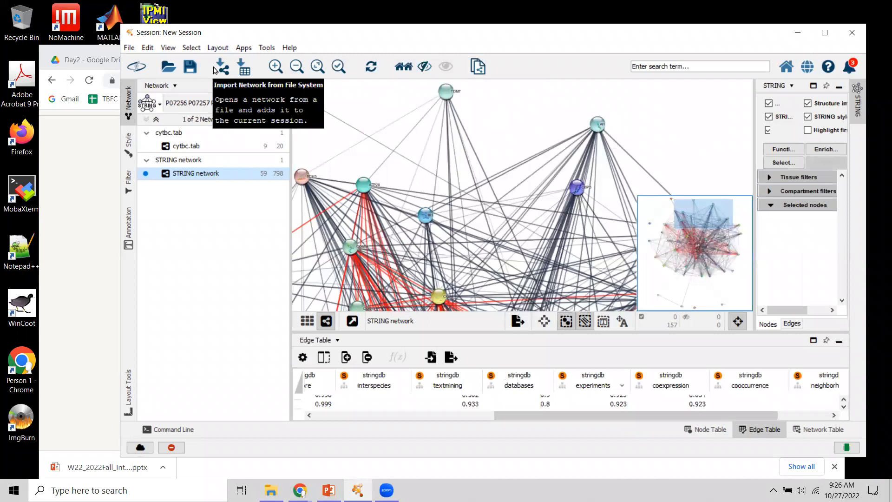
{"action": "left_click", "coordinate": [191, 48]}
{"action": "mouse_move", "coordinate": [299, 107]}
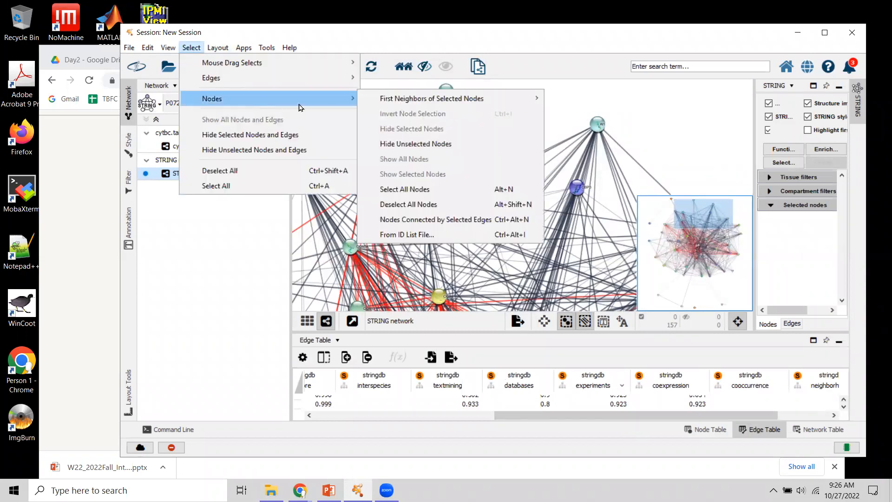
{"action": "mouse_move", "coordinate": [300, 79]}
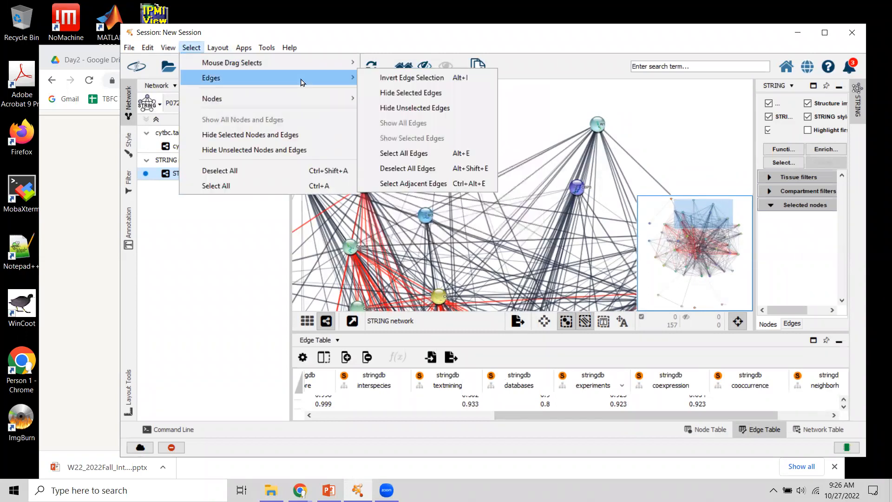
{"action": "left_click", "coordinate": [428, 80]}
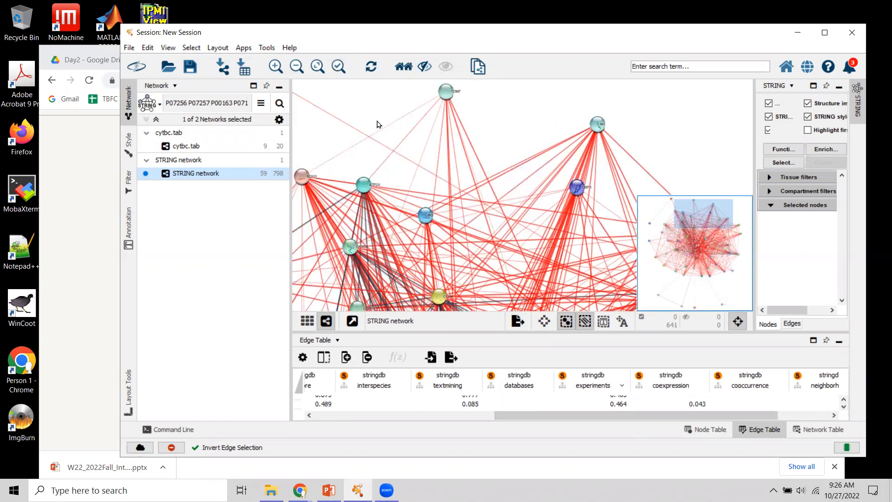
{"action": "left_click", "coordinate": [147, 48]}
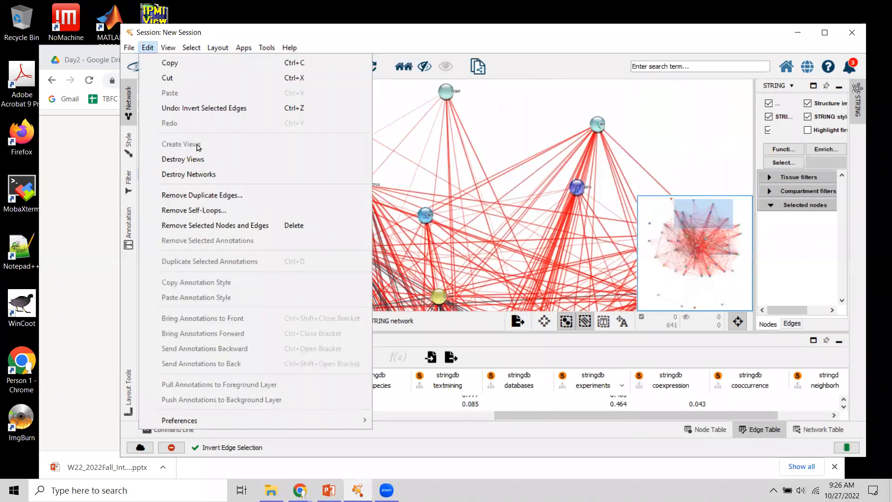
{"action": "left_click", "coordinate": [229, 228]}
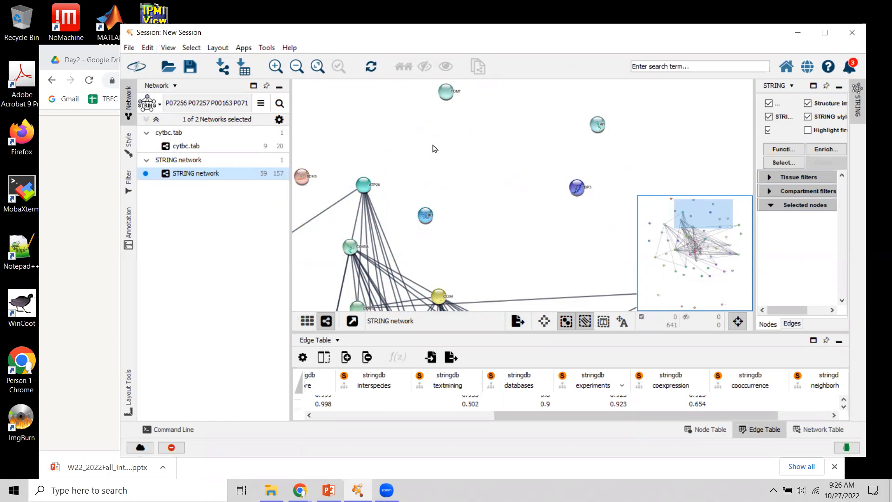
Apply the yFiles Organic Layout to the reduced network, give its view more height, and hide the bird's-eye navigator.
{"action": "left_click", "coordinate": [218, 48]}
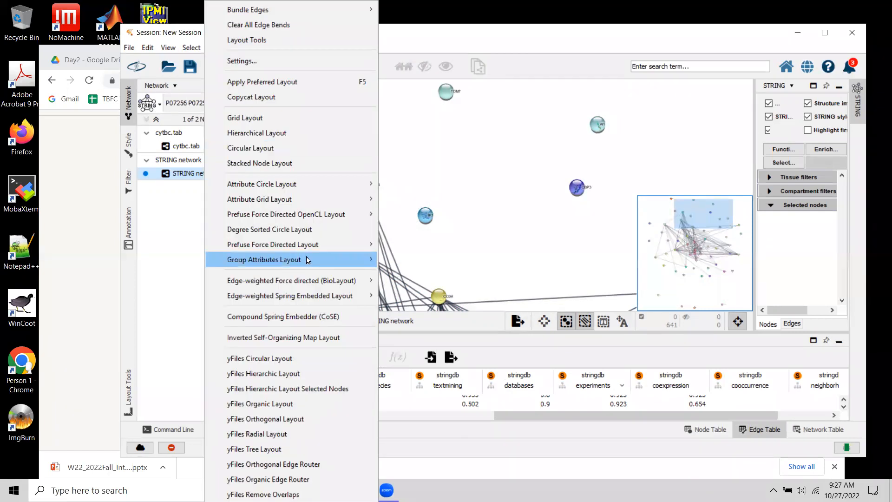
{"action": "left_click", "coordinate": [295, 403]}
{"action": "left_click_drag", "start_coordinate": [421, 334], "coordinate": [421, 378]}
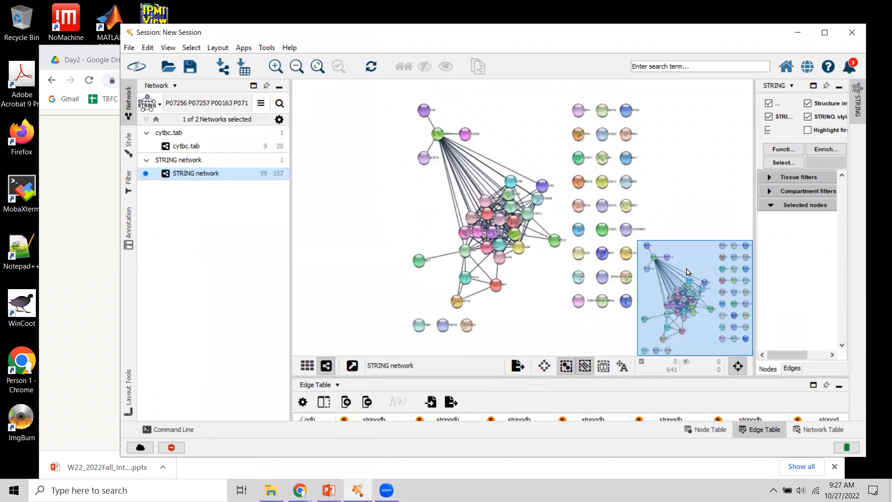
{"action": "left_click", "coordinate": [734, 367]}
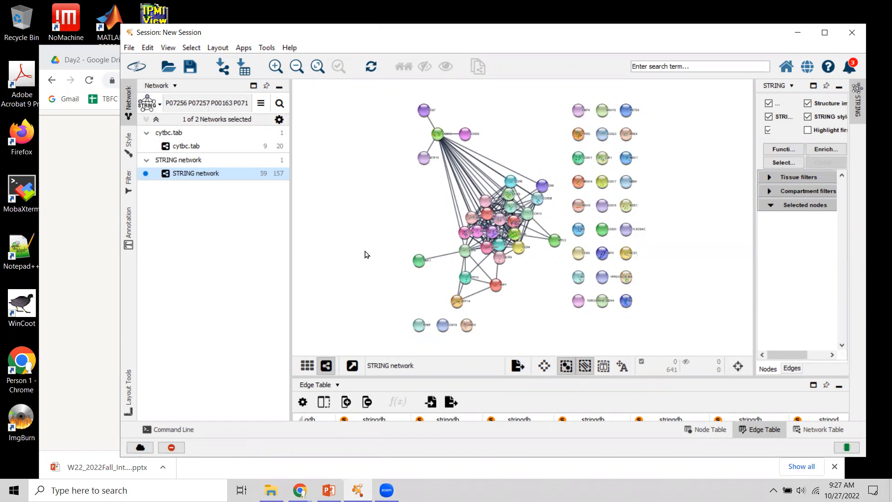
Remove the three columns of unconnected nodes beside the main cluster.
{"action": "left_click_drag", "start_coordinate": [683, 329], "coordinate": [577, 100]}
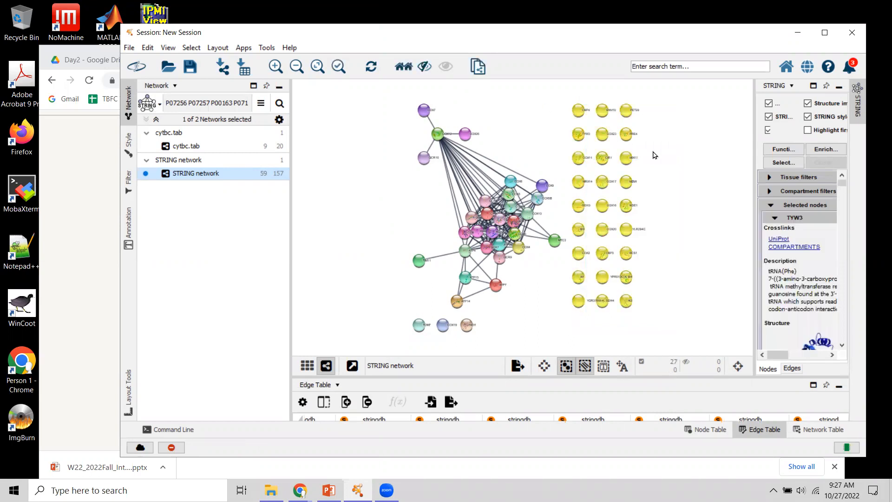
{"action": "left_click", "coordinate": [148, 47]}
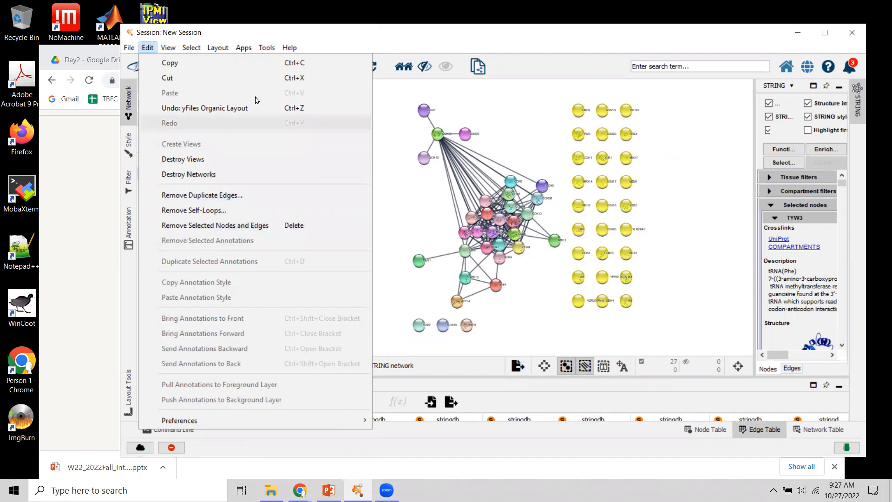
{"action": "left_click", "coordinate": [243, 48]}
{"action": "left_click", "coordinate": [147, 48]}
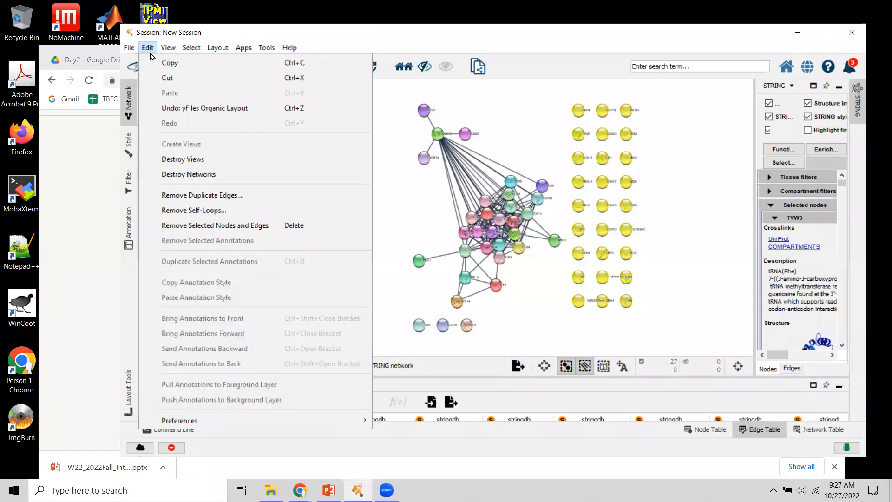
{"action": "left_click", "coordinate": [246, 226]}
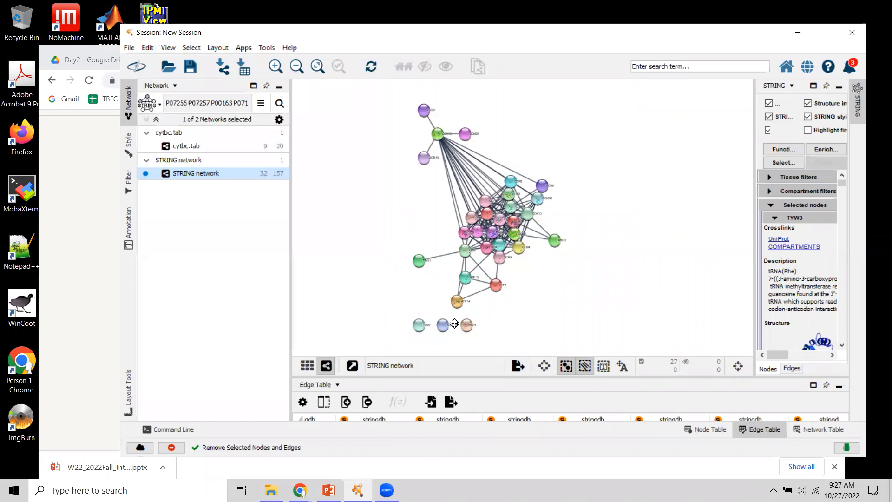
Remove the row of three unconnected nodes below the main cluster from the STRING network.
{"action": "left_click_drag", "start_coordinate": [372, 279], "coordinate": [395, 303]}
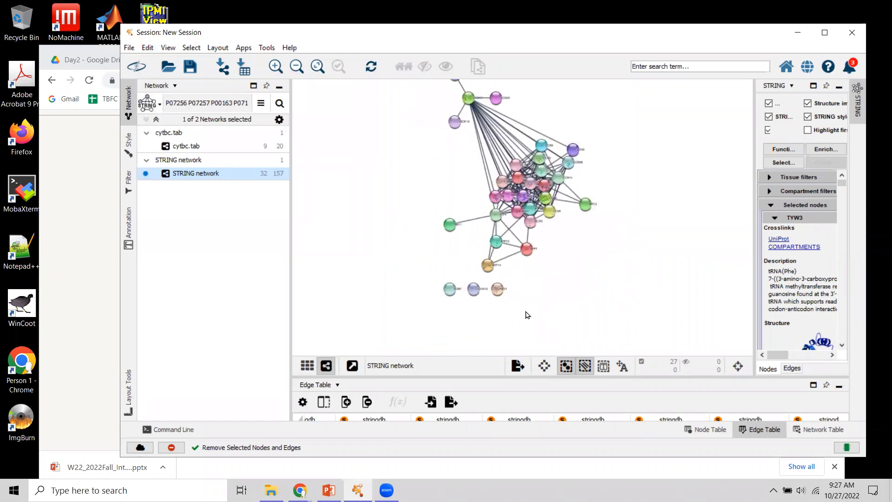
{"action": "left_click_drag", "start_coordinate": [525, 318], "coordinate": [420, 278]}
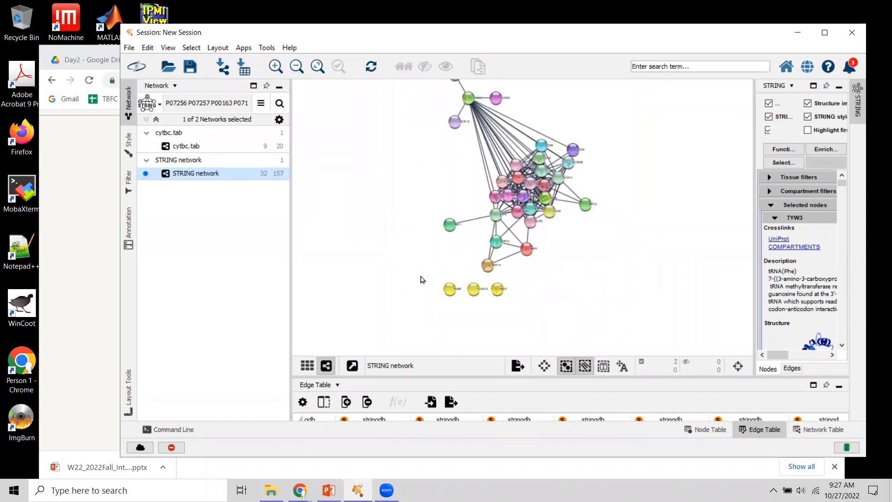
{"action": "left_click", "coordinate": [147, 47]}
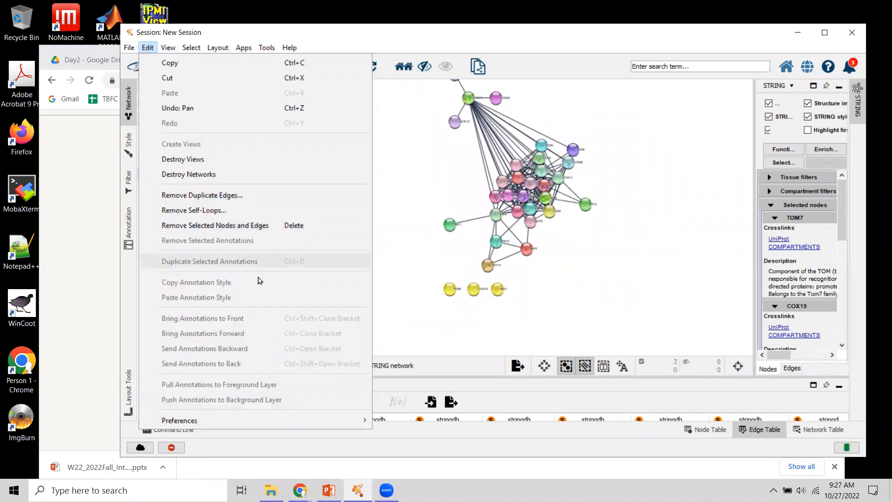
{"action": "left_click", "coordinate": [241, 225]}
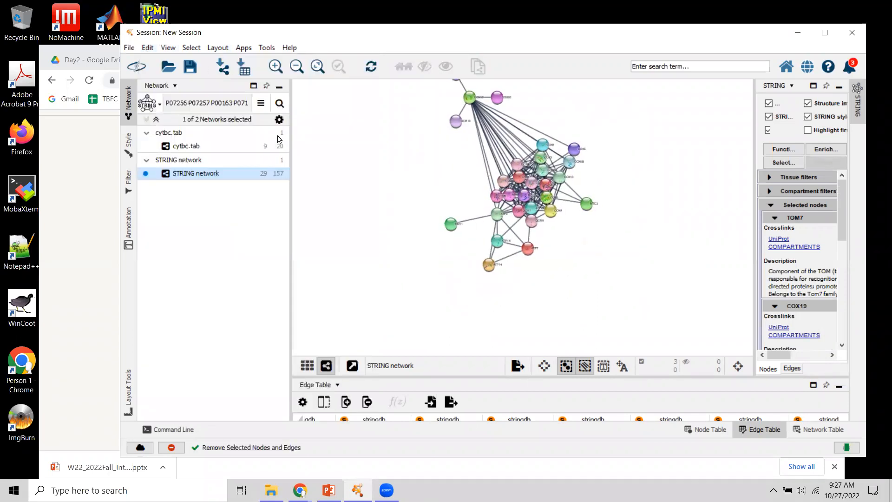
Reapply the yFiles Organic Layout to the STRING network, shift the COX4 node slightly, and clear the selection.
{"action": "left_click", "coordinate": [219, 48]}
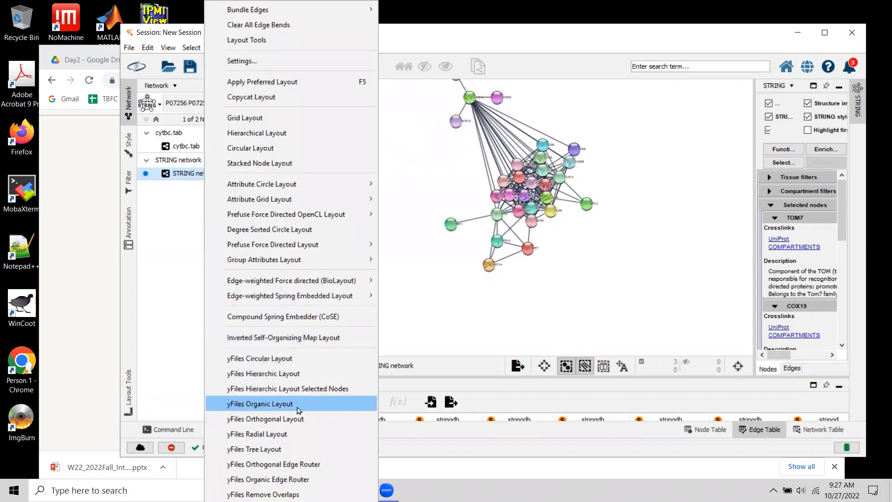
{"action": "left_click", "coordinate": [298, 404]}
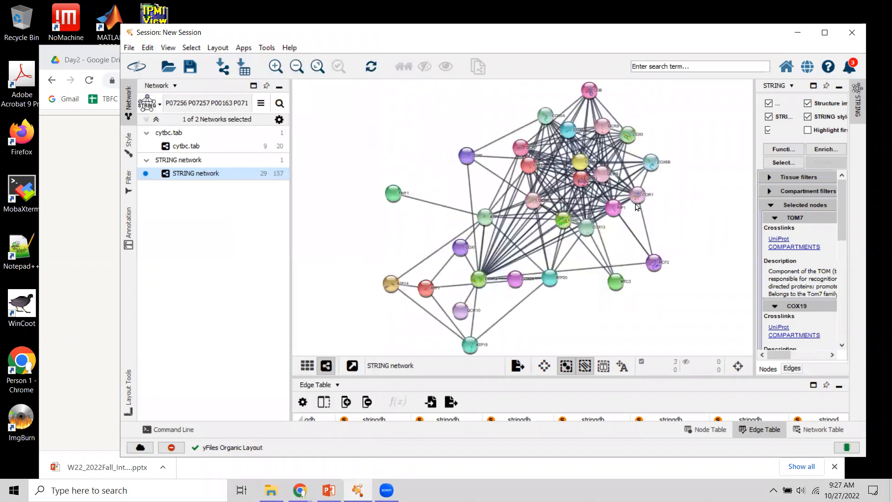
{"action": "left_click_drag", "start_coordinate": [578, 165], "coordinate": [571, 168]}
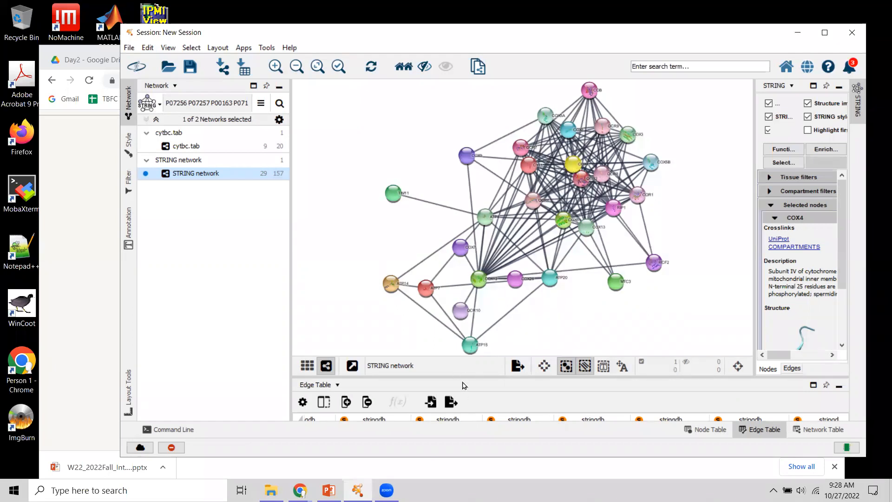
{"action": "left_click", "coordinate": [439, 207]}
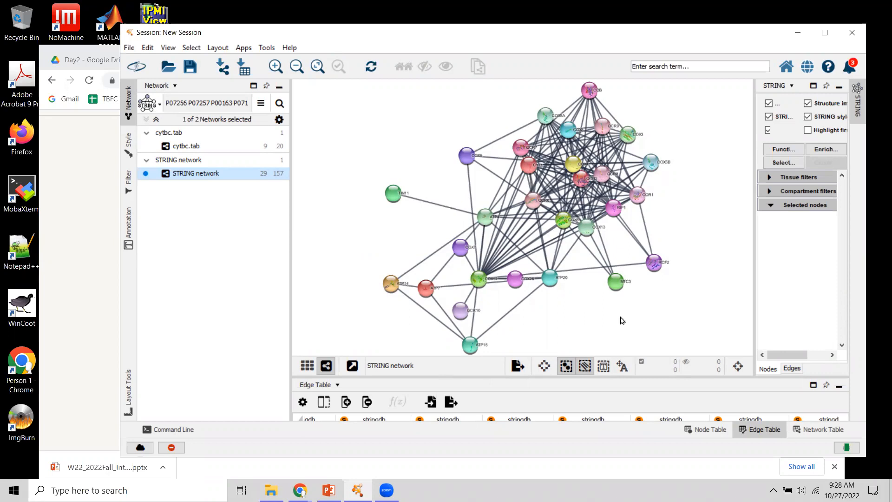
Enlarge the edge table and examine its columns from the interaction names to the STRING score values.
{"action": "left_click_drag", "start_coordinate": [486, 378], "coordinate": [486, 306]}
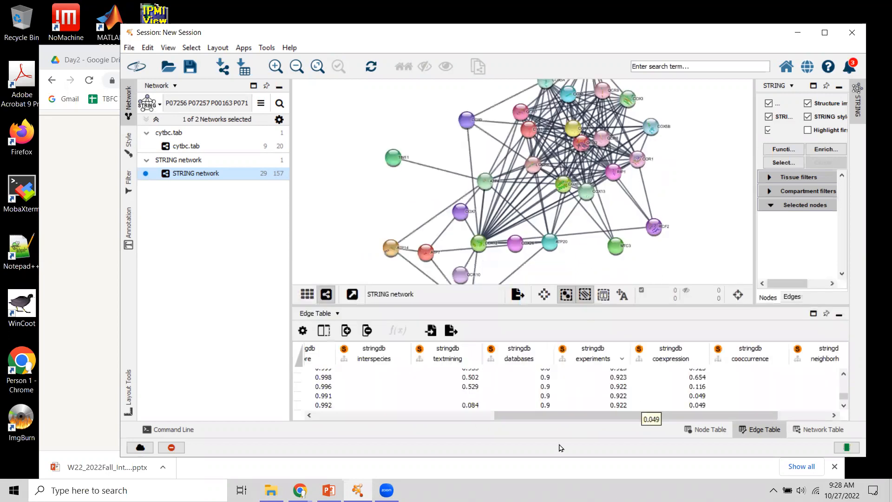
{"action": "left_click_drag", "start_coordinate": [531, 415], "coordinate": [343, 417]}
{"action": "left_click", "coordinate": [329, 388]}
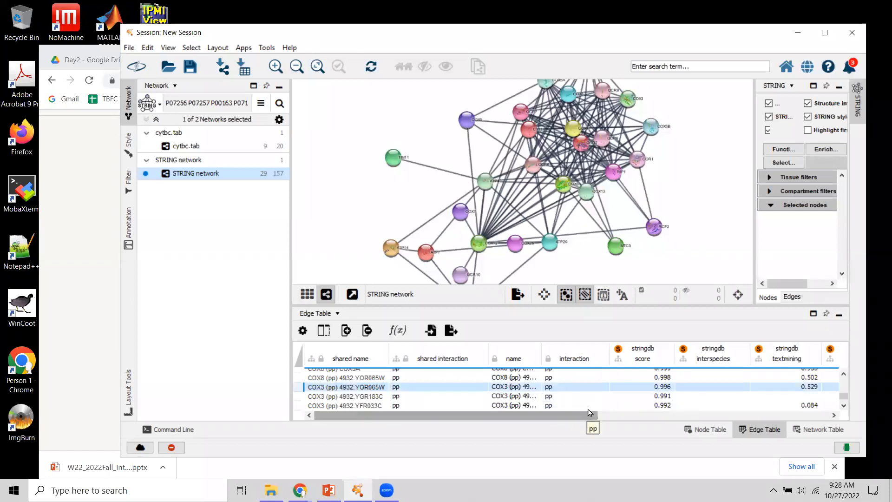
{"action": "left_click_drag", "start_coordinate": [594, 414], "coordinate": [620, 413]}
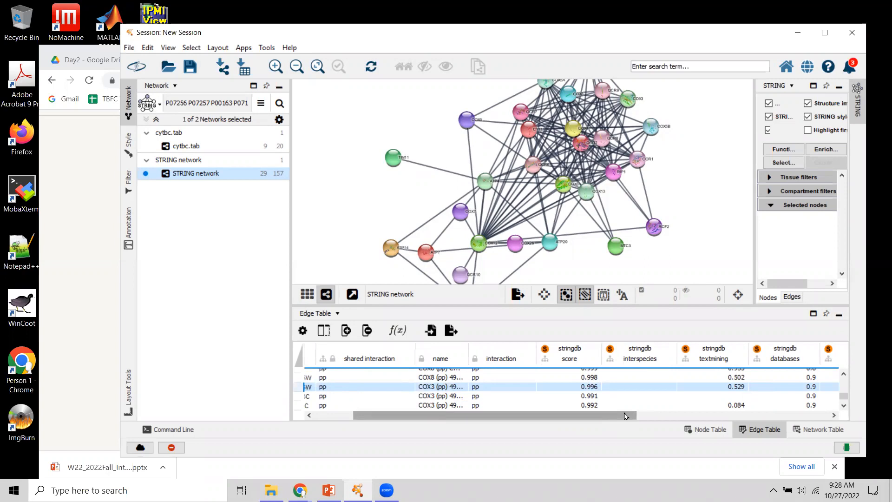
{"action": "left_click_drag", "start_coordinate": [625, 416], "coordinate": [414, 419]}
Examine the identifier and name columns in an enlarged node table, and view its file export settings without exporting.
{"action": "left_click", "coordinate": [316, 315]}
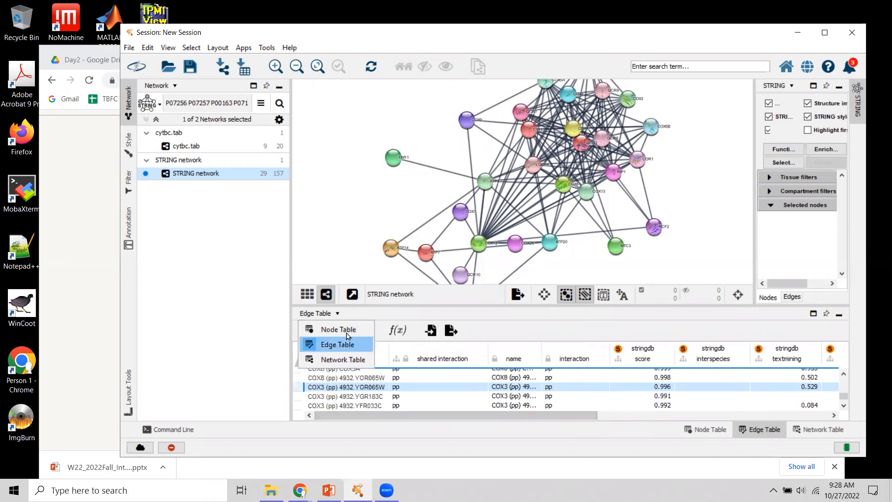
{"action": "left_click", "coordinate": [347, 331]}
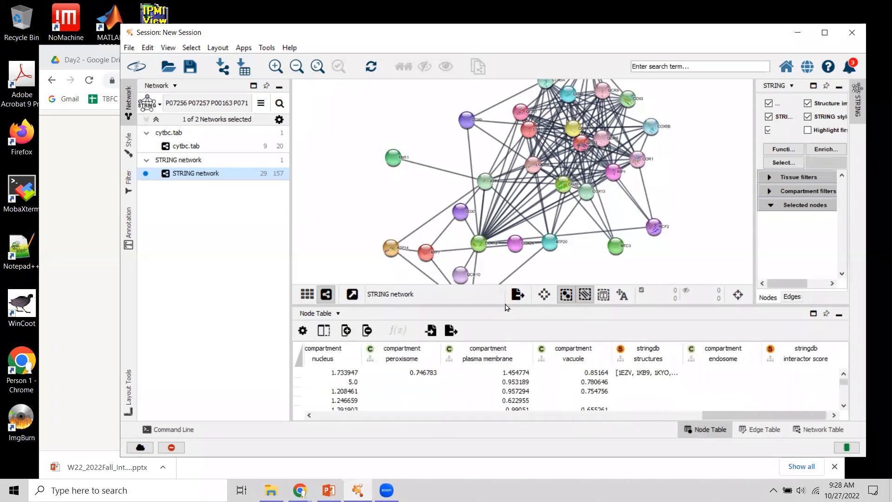
{"action": "left_click_drag", "start_coordinate": [505, 305], "coordinate": [504, 178]}
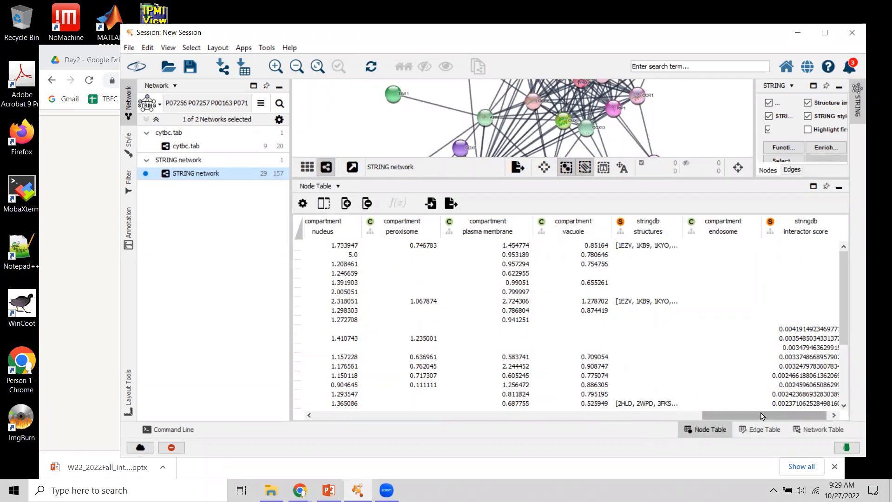
{"action": "left_click_drag", "start_coordinate": [725, 423], "coordinate": [309, 415]}
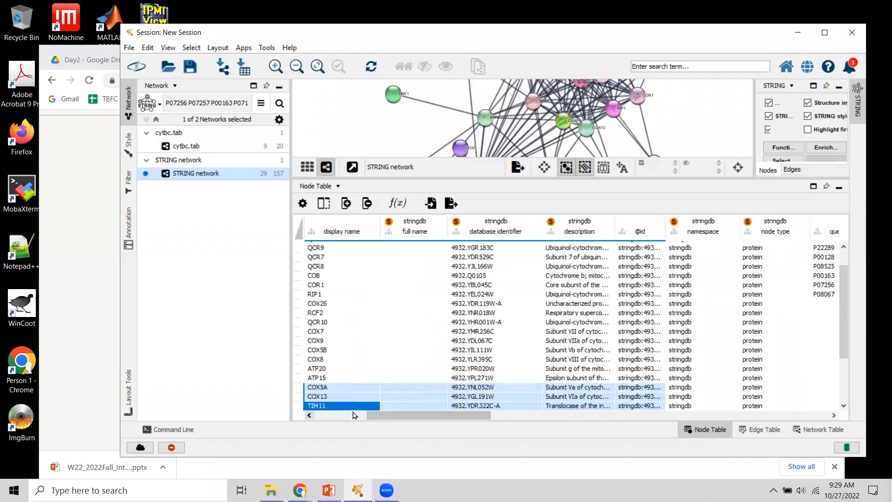
{"action": "left_click_drag", "start_coordinate": [395, 417], "coordinate": [342, 417]}
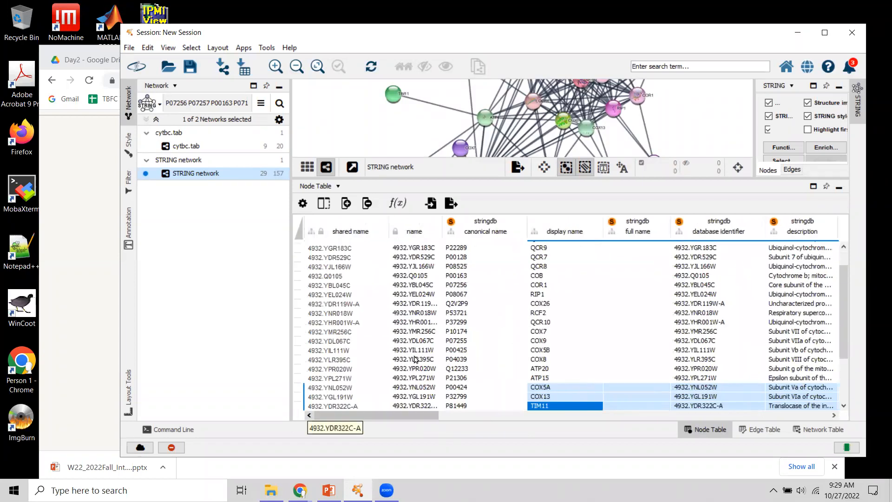
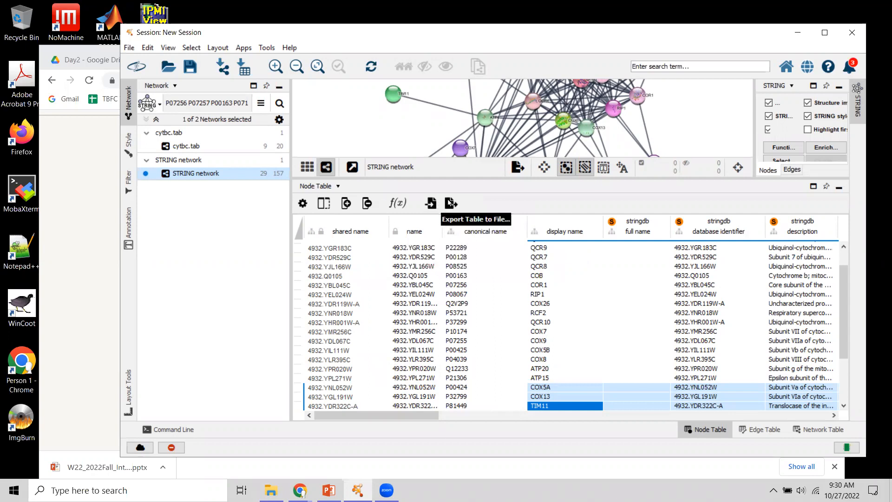
{"action": "left_click", "coordinate": [444, 204]}
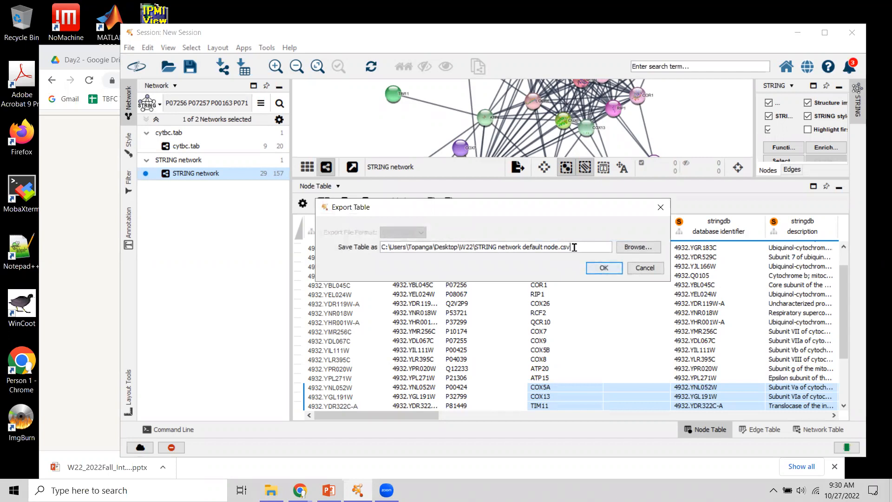
{"action": "left_click", "coordinate": [644, 268]}
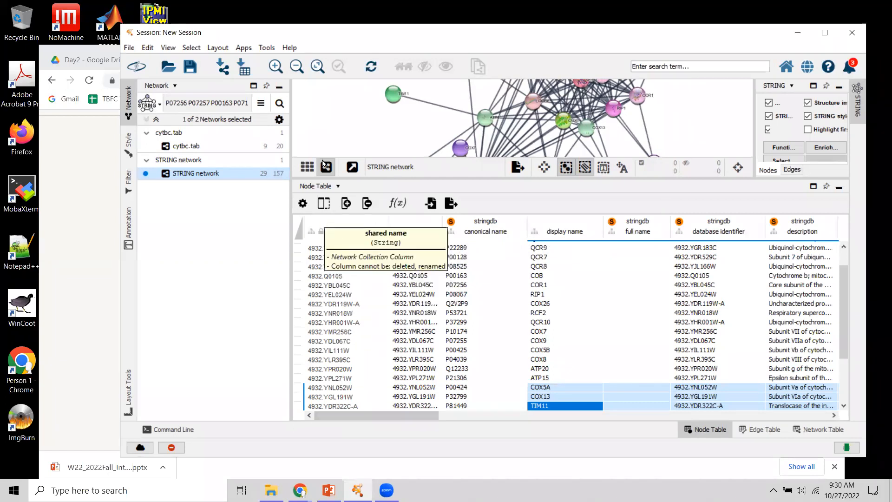
Return to the edge table, shrink it to give the network view more height, and bring the cluster into view.
{"action": "left_click", "coordinate": [305, 189]}
{"action": "left_click", "coordinate": [329, 217]}
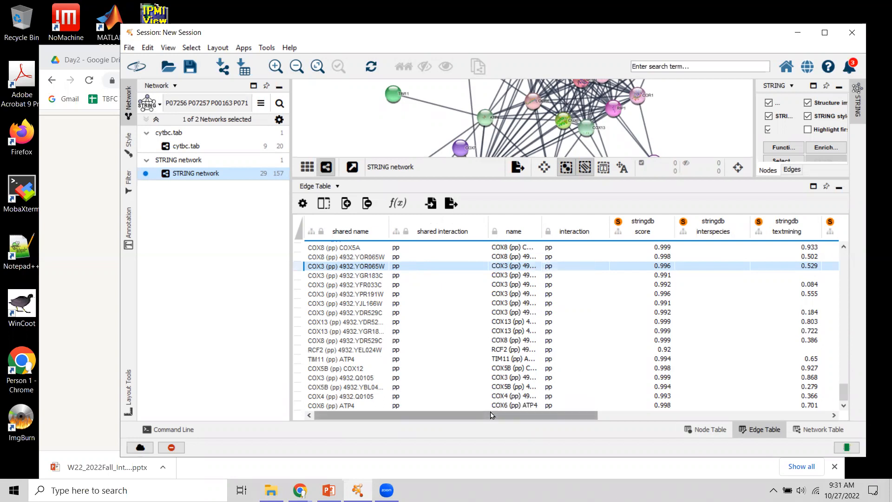
{"action": "scroll", "coordinate": [593, 418], "scroll_direction": "right", "scroll_amount": 5}
{"action": "left_click_drag", "start_coordinate": [593, 419], "coordinate": [497, 483]}
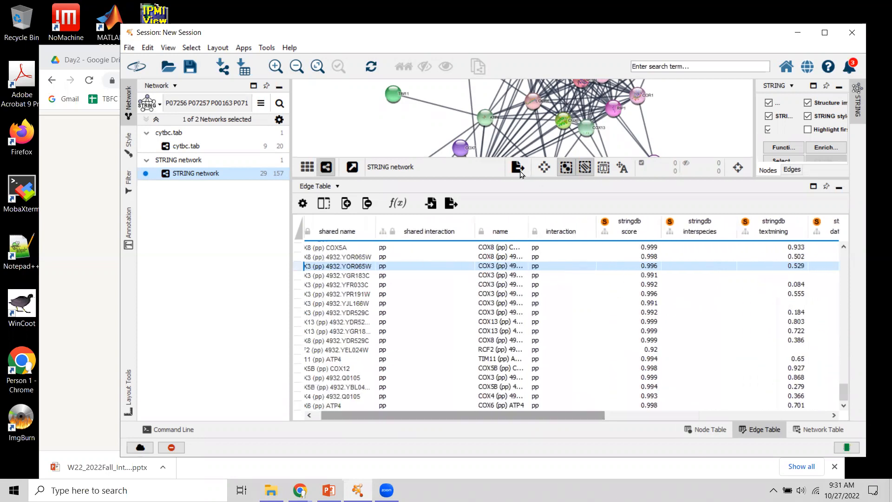
{"action": "left_click_drag", "start_coordinate": [506, 291], "coordinate": [509, 315]}
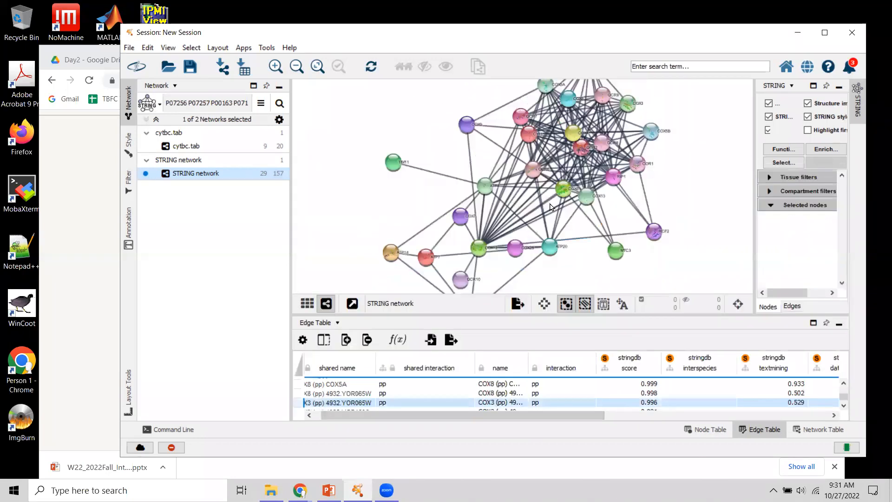
{"action": "left_click_drag", "start_coordinate": [499, 313], "coordinate": [520, 331]}
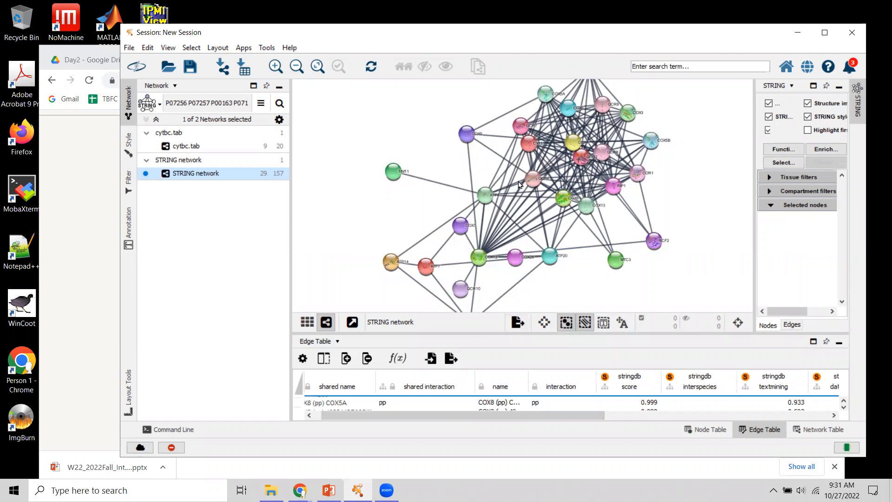
{"action": "left_click_drag", "start_coordinate": [622, 216], "coordinate": [615, 241]}
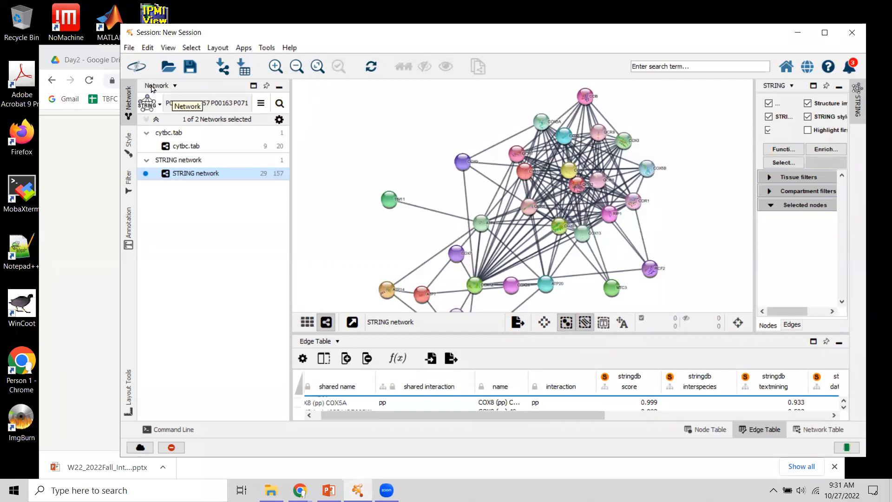
Browse the available network styles and apply the default style to the STRING network.
{"action": "left_click", "coordinate": [128, 143]}
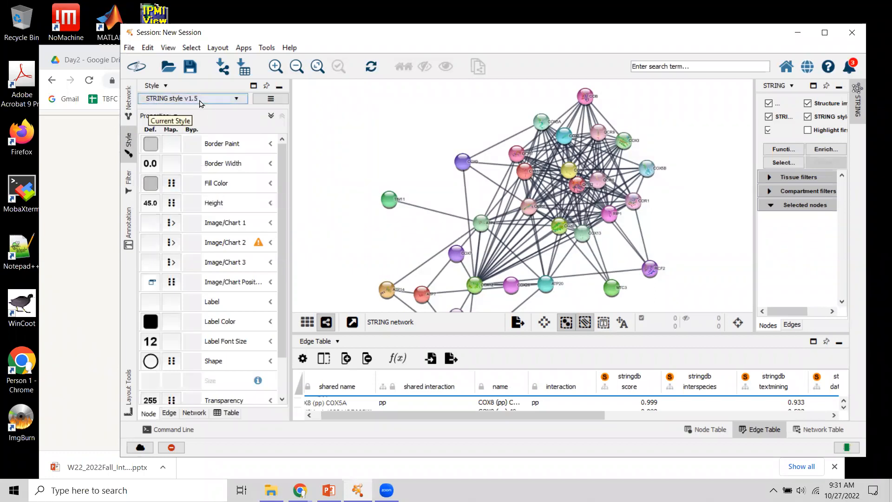
{"action": "left_click", "coordinate": [151, 99]}
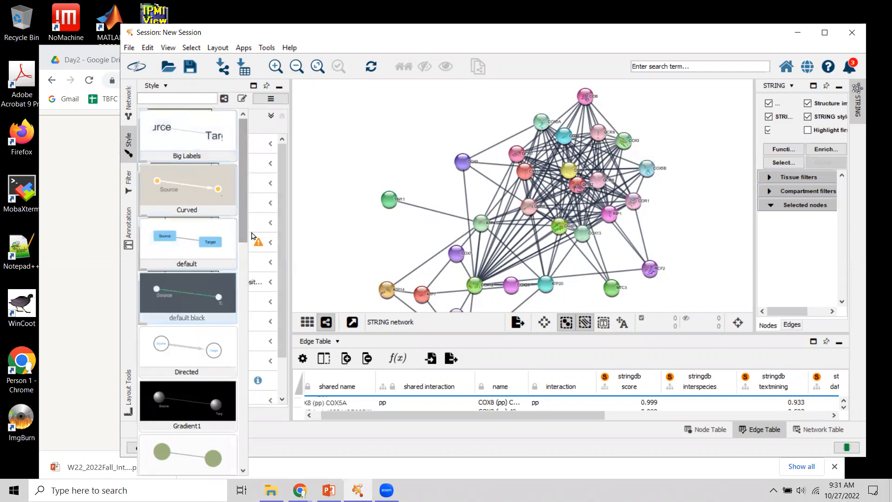
{"action": "left_click_drag", "start_coordinate": [245, 219], "coordinate": [245, 272]}
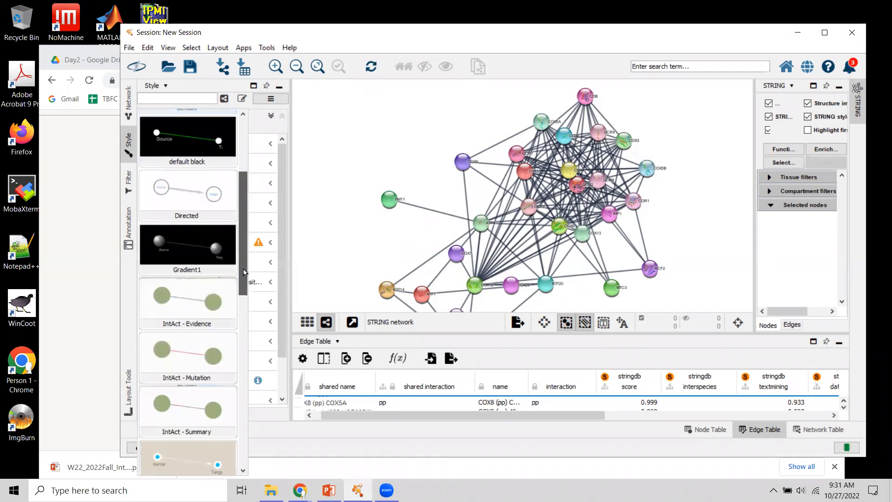
{"action": "left_click_drag", "start_coordinate": [250, 316], "coordinate": [261, 475]}
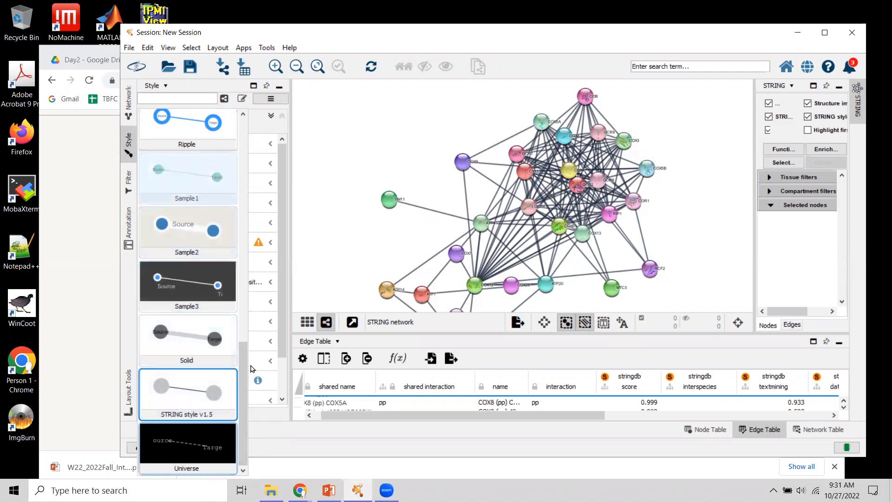
{"action": "left_click_drag", "start_coordinate": [245, 370], "coordinate": [245, 147]}
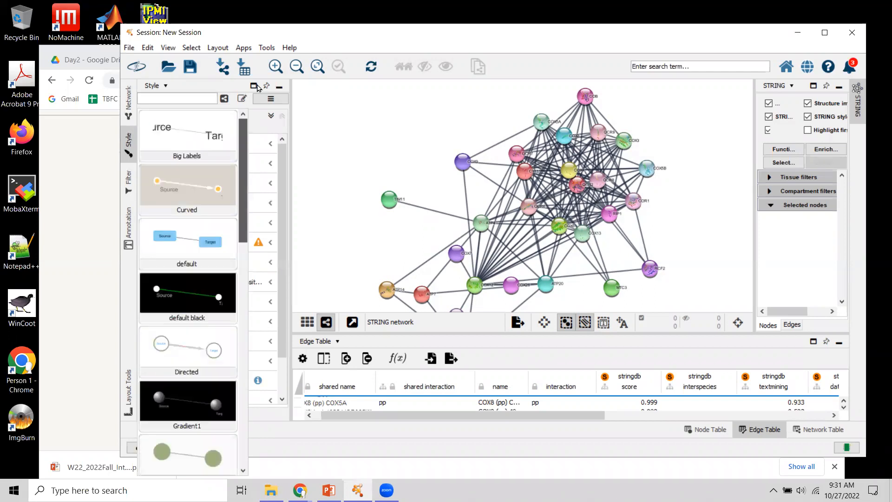
{"action": "left_click", "coordinate": [204, 240]}
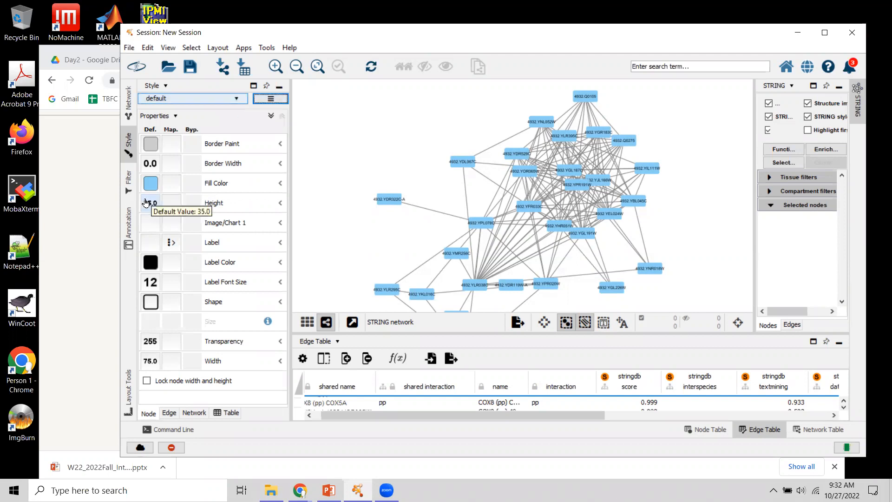
Reapply STRING style v1.5 to the STRING network.
{"action": "left_click", "coordinate": [236, 102]}
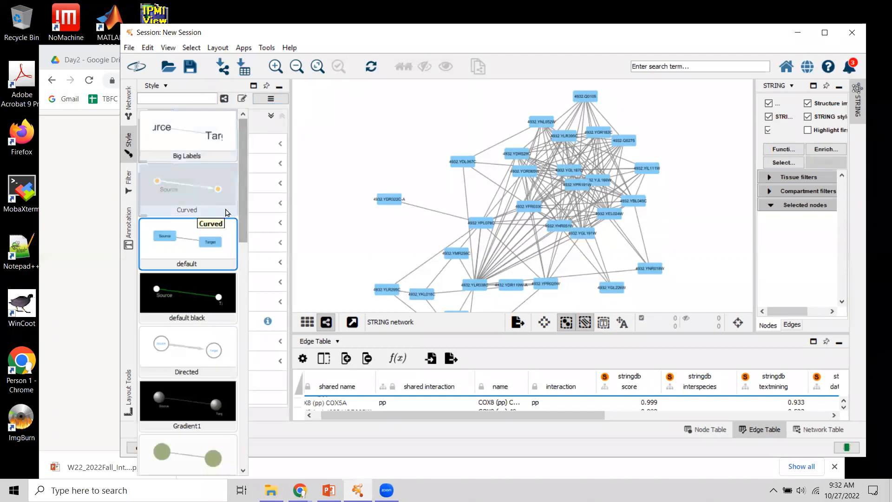
{"action": "scroll", "coordinate": [233, 302], "scroll_direction": "down", "scroll_amount": 5}
{"action": "scroll", "coordinate": [241, 454], "scroll_direction": "down", "scroll_amount": 5}
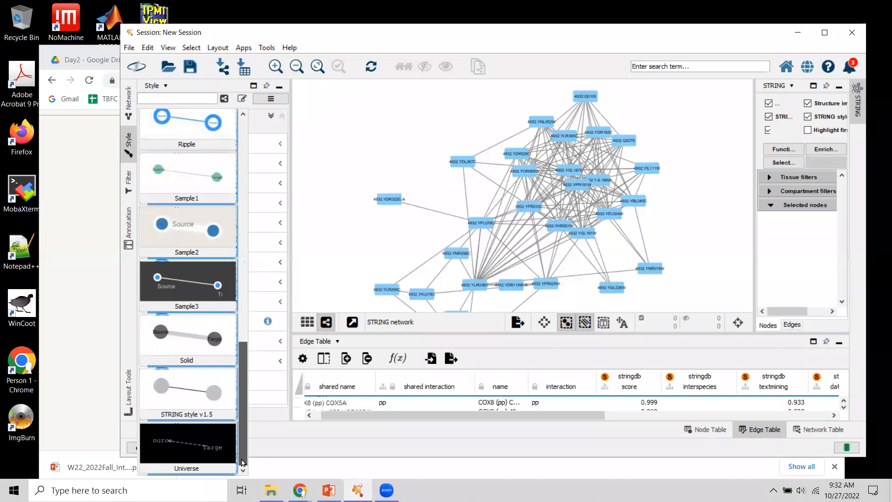
{"action": "left_click", "coordinate": [188, 392]}
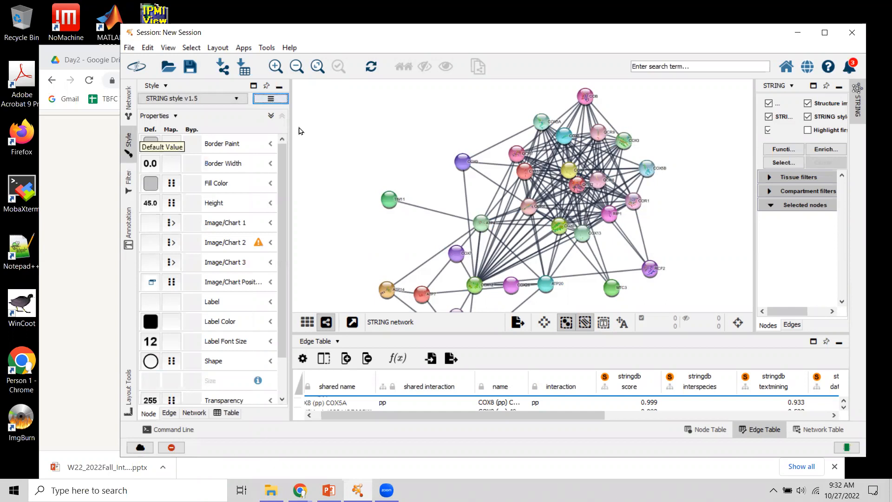
Try STRING style v1.5 on the cytbc.tab network.
{"action": "left_click", "coordinate": [129, 105]}
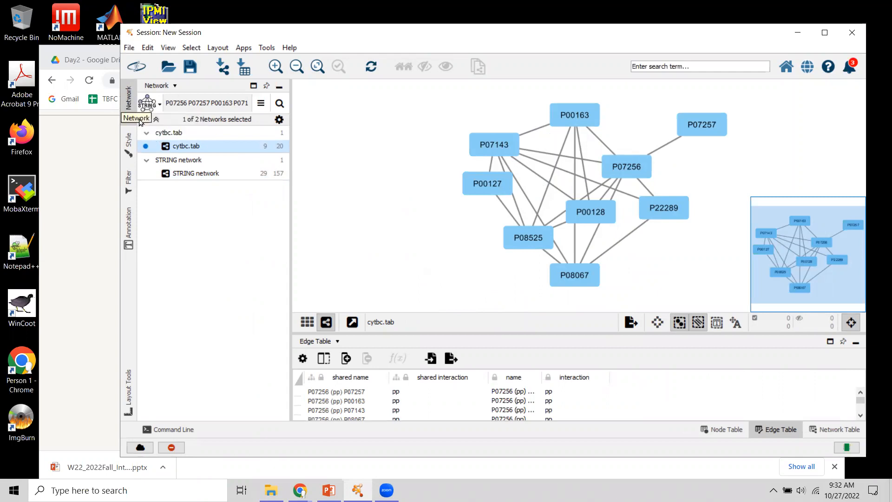
{"action": "left_click", "coordinate": [129, 144]}
{"action": "left_click", "coordinate": [242, 99]}
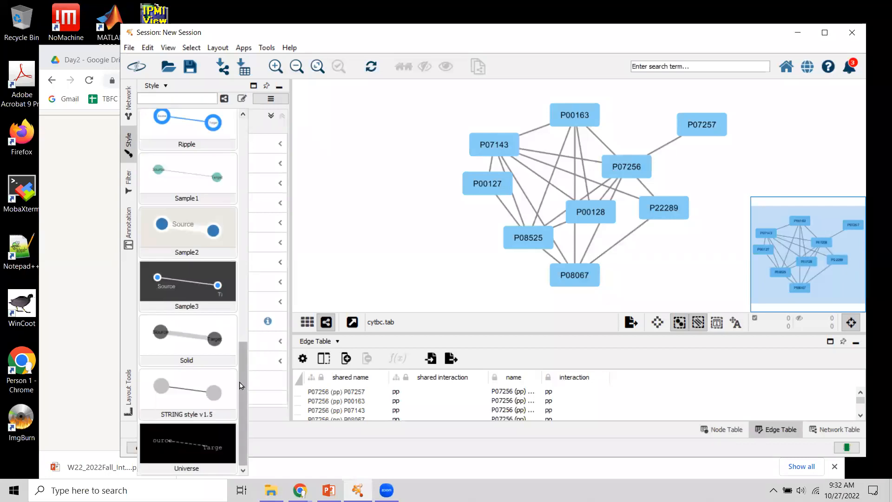
{"action": "left_click", "coordinate": [201, 388]}
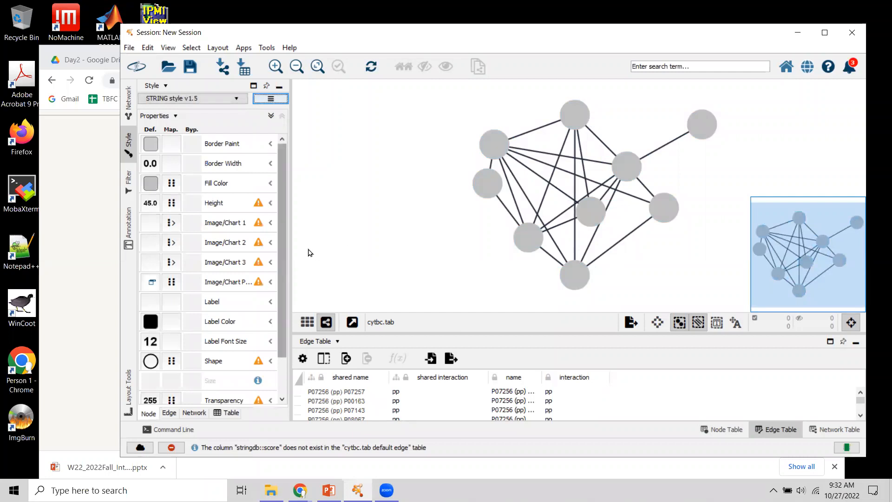
{"action": "mouse_move", "coordinate": [265, 288]}
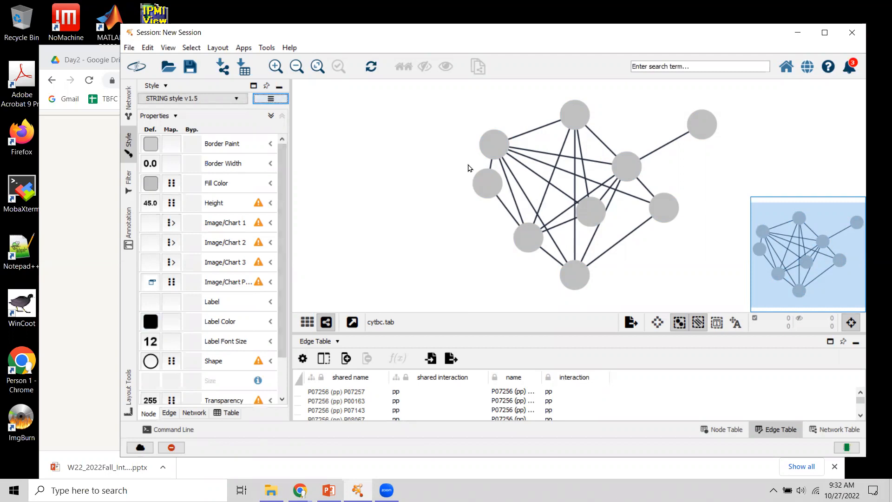
Reapply the default style to the cytbc.tab network.
{"action": "left_click", "coordinate": [189, 99]}
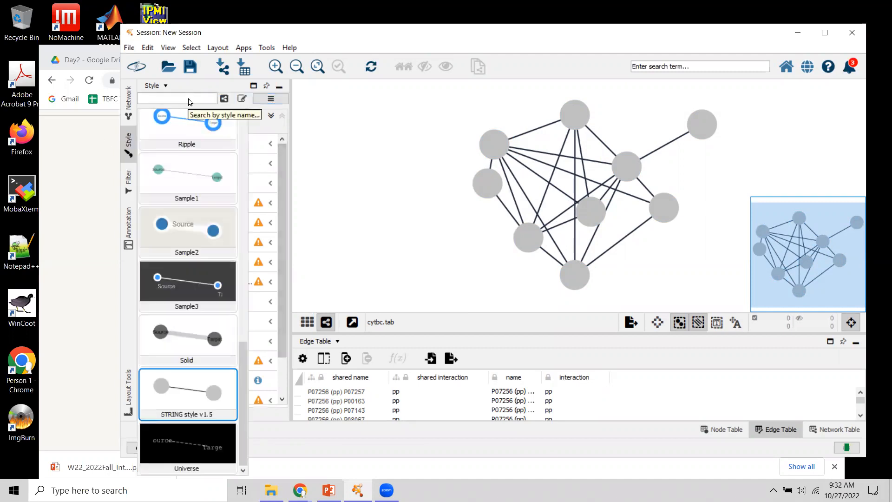
{"action": "scroll", "coordinate": [223, 241], "scroll_direction": "up", "scroll_amount": 10}
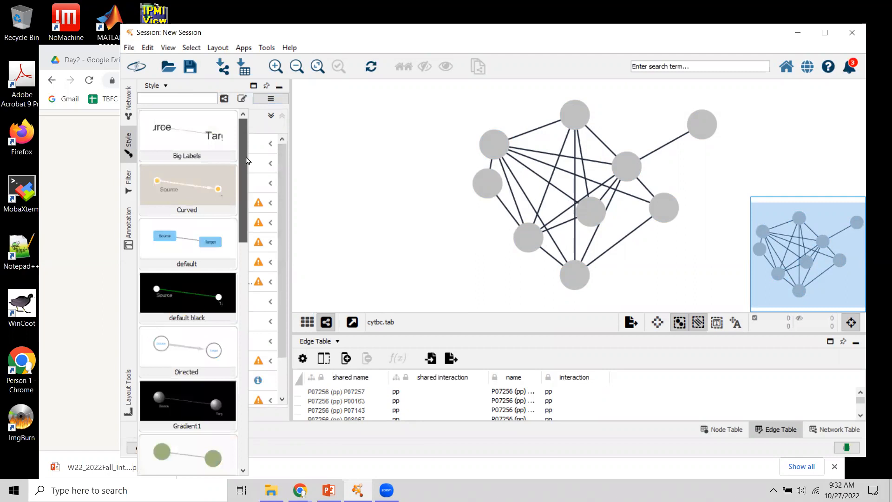
{"action": "left_click", "coordinate": [223, 249]}
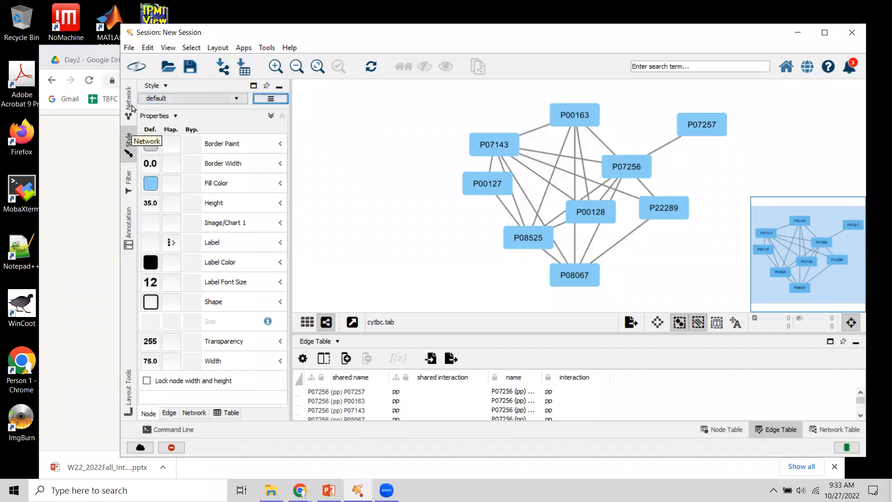
Switch to the STRING network and shrink the edge table so that more of the network is visible.
{"action": "left_click", "coordinate": [129, 103]}
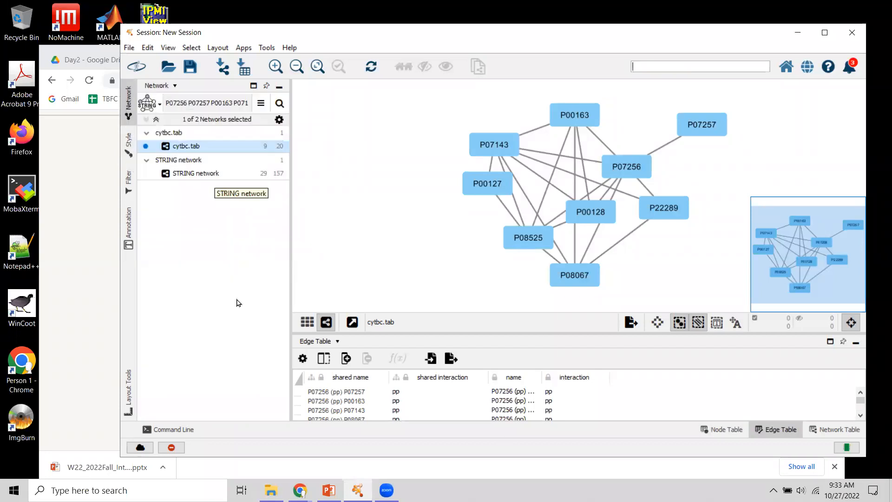
{"action": "left_click", "coordinate": [210, 180]}
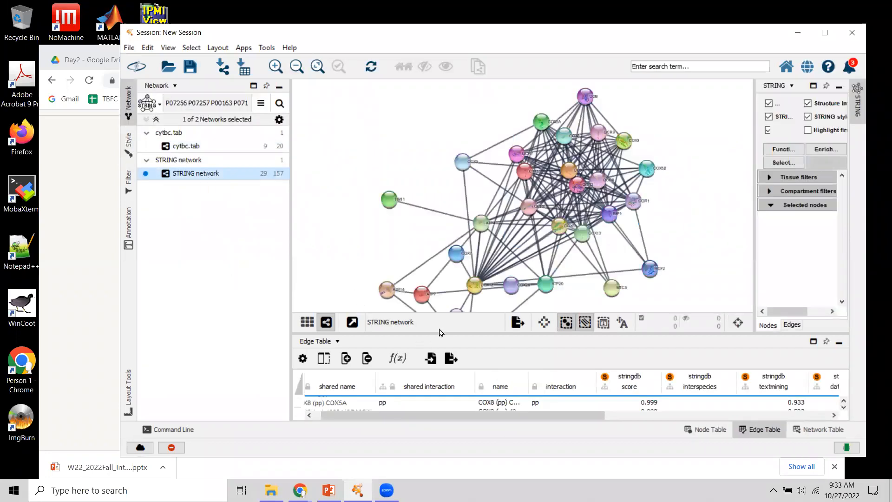
{"action": "left_click_drag", "start_coordinate": [440, 330], "coordinate": [441, 361]}
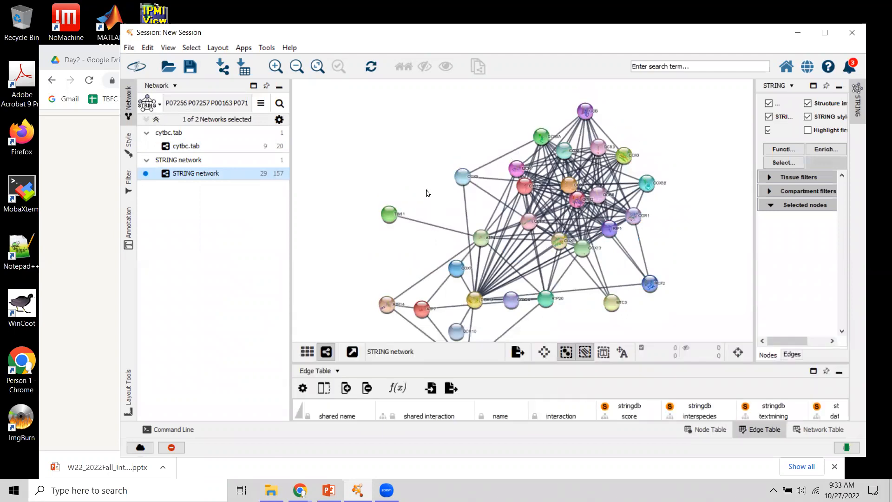
{"action": "left_click_drag", "start_coordinate": [449, 180], "coordinate": [450, 152]}
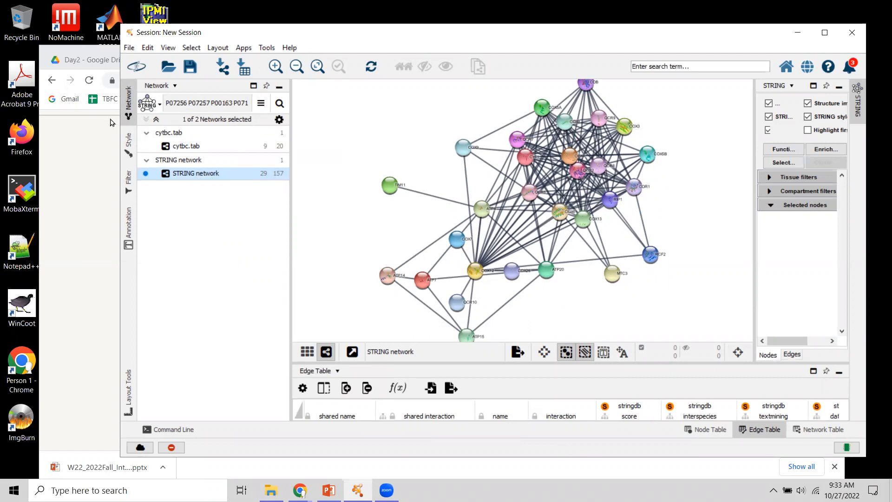
Change the network search source from STRING protein query to IntAct.
{"action": "left_click", "coordinate": [158, 106]}
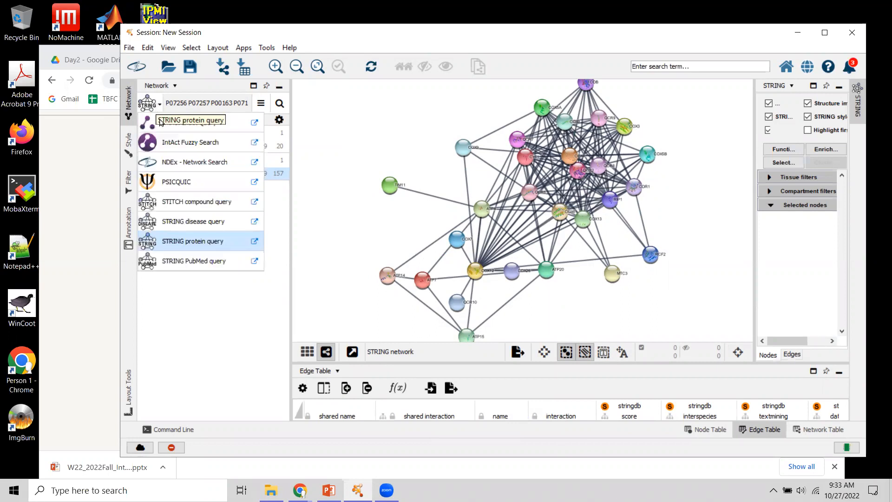
{"action": "left_click", "coordinate": [159, 121]}
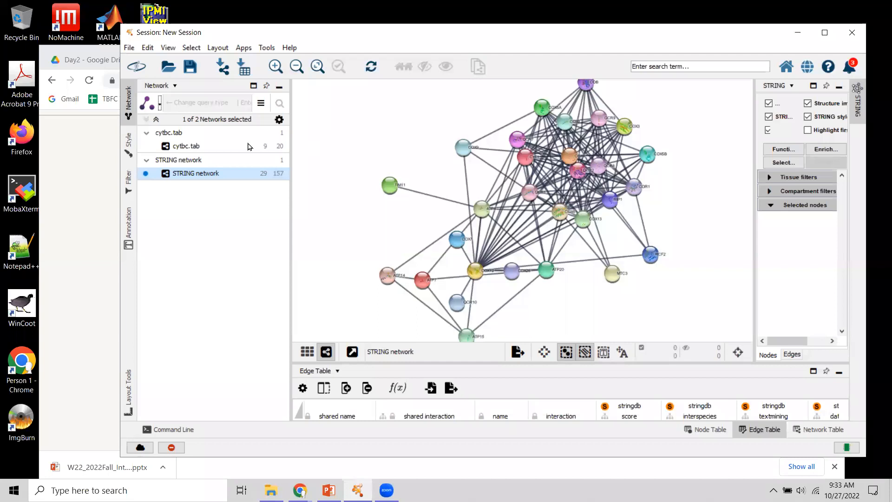
{"action": "left_click", "coordinate": [200, 102]}
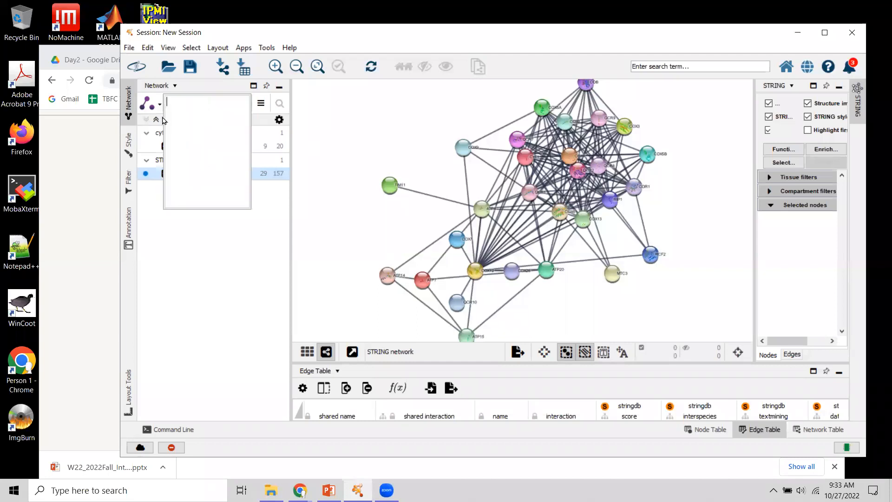
{"action": "left_click", "coordinate": [159, 223]}
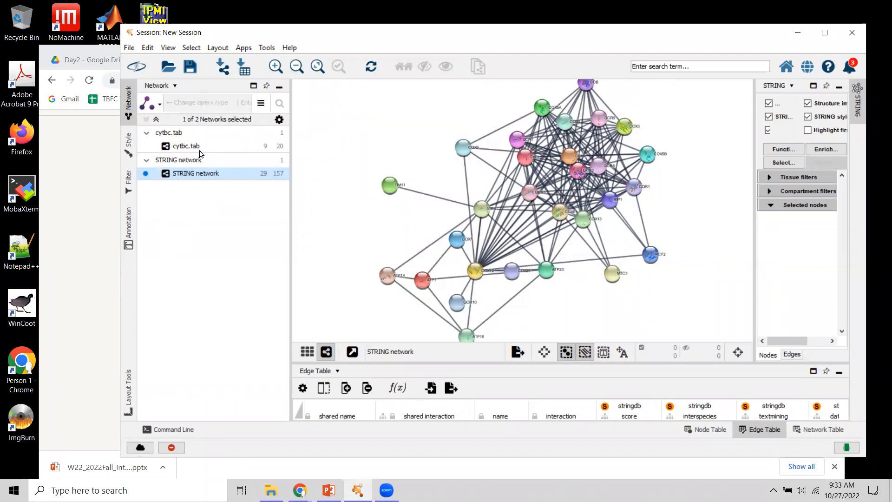
Show the cytbc.tab network's node table, enlarge it, and copy all values of the name column.
{"action": "left_click", "coordinate": [185, 146]}
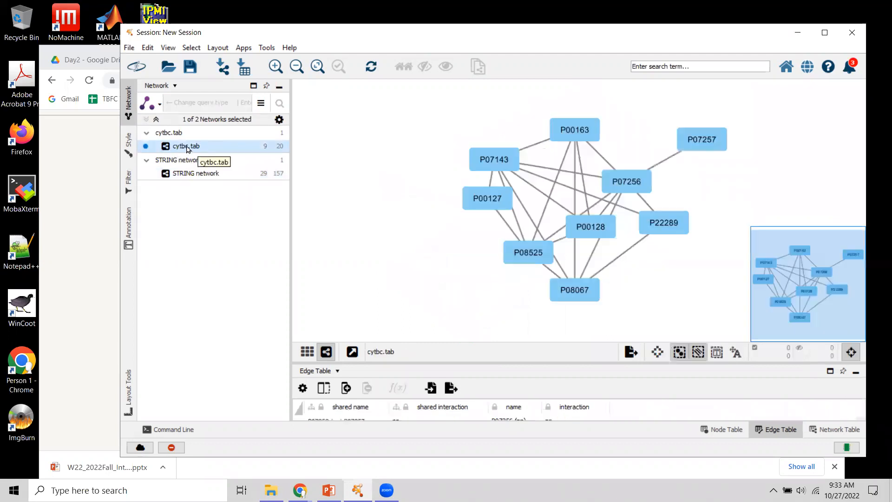
{"action": "left_click", "coordinate": [313, 370]}
{"action": "left_click", "coordinate": [339, 387]}
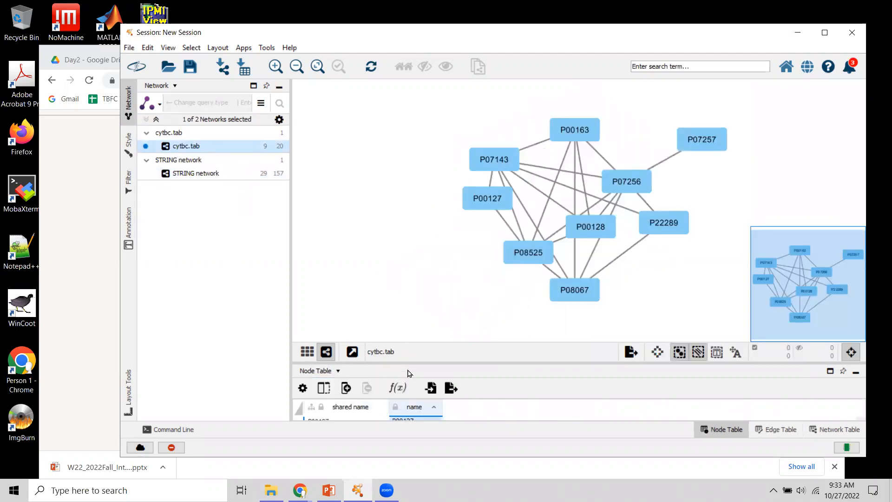
{"action": "left_click_drag", "start_coordinate": [408, 364], "coordinate": [441, 203]}
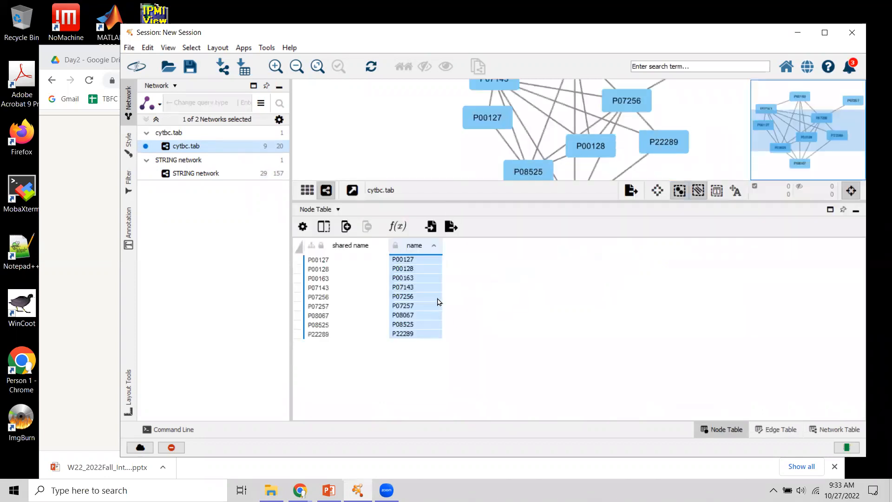
{"action": "right_click", "coordinate": [416, 247]}
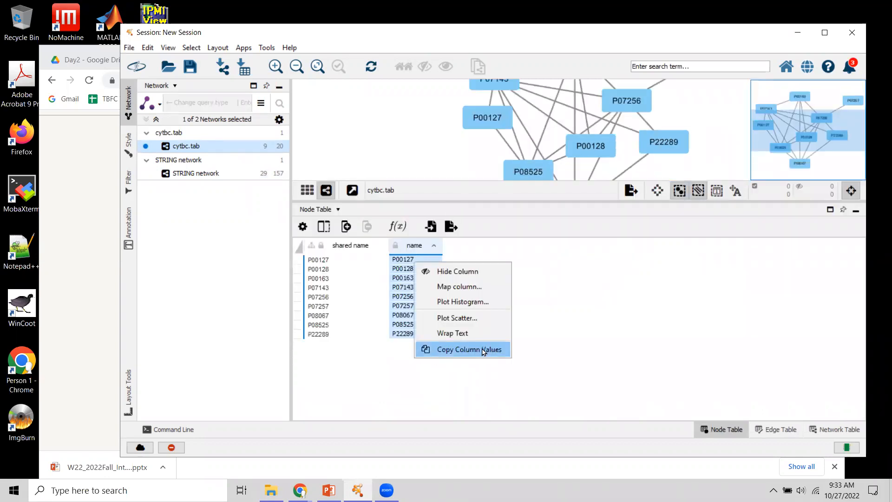
{"action": "left_click", "coordinate": [483, 351]}
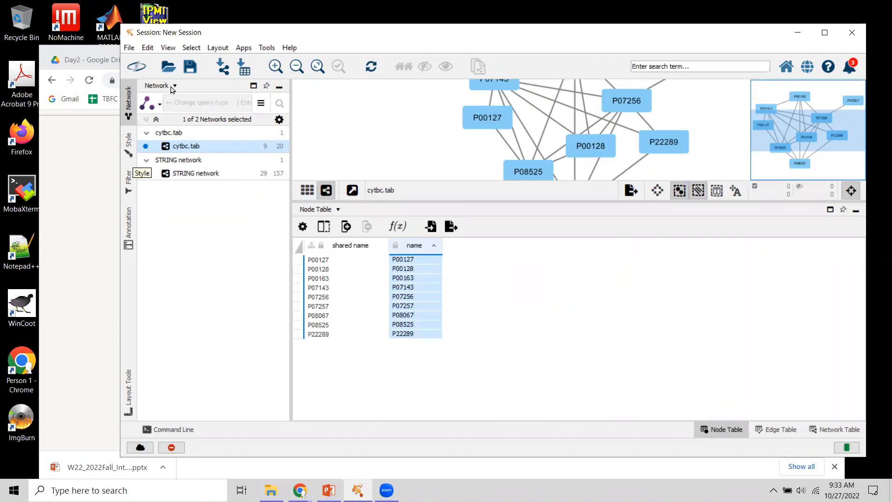
Paste the copied protein identifiers, P00127 through P22289, as the IntAct search query.
{"action": "left_click", "coordinate": [187, 103]}
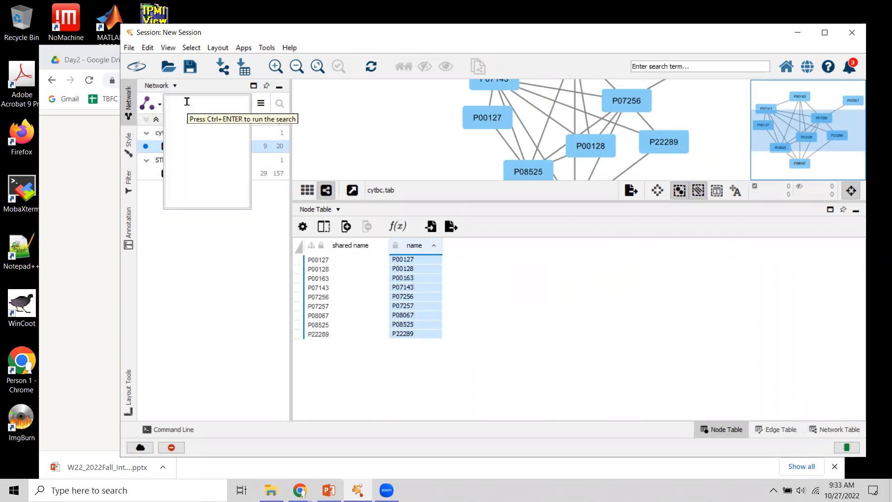
{"action": "key", "text": "ctrl+v"}
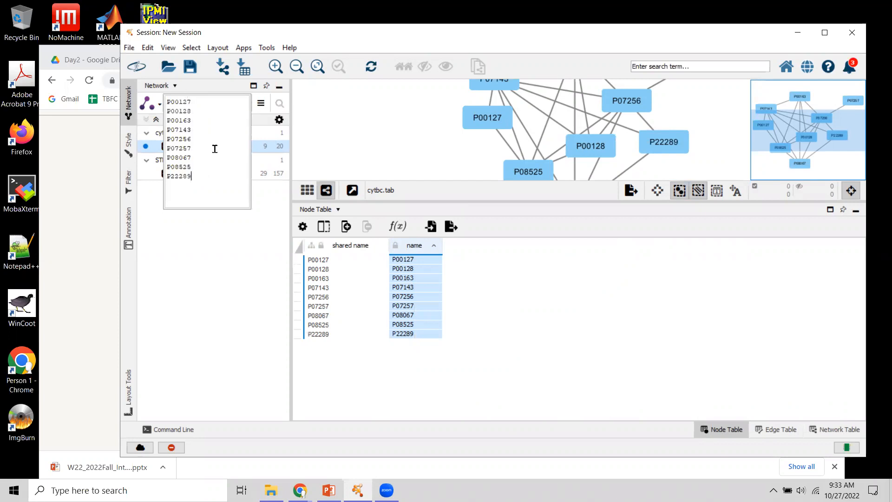
{"action": "left_click", "coordinate": [263, 101]}
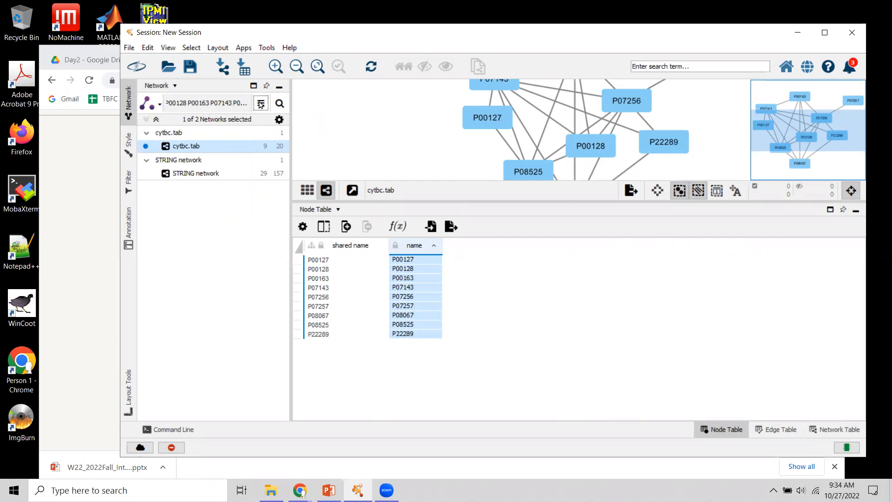
Set the maximum number of interactors per term to 100 and run the IntAct search.
{"action": "left_click", "coordinate": [260, 104]}
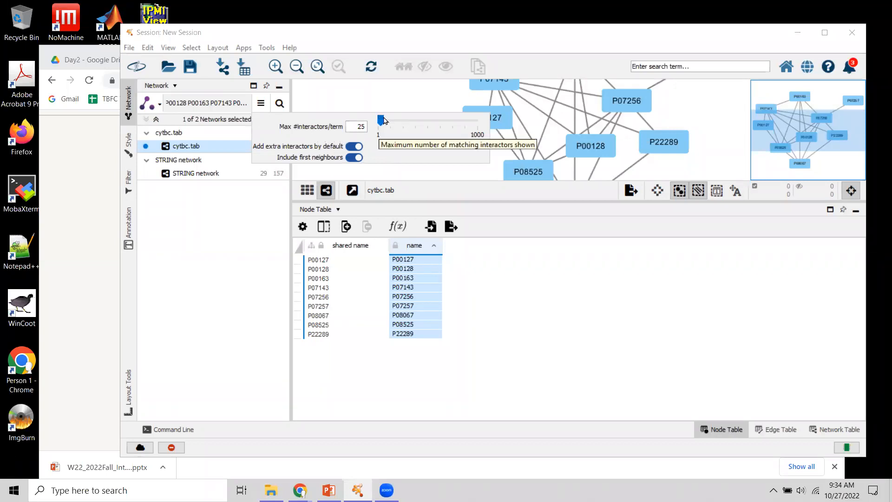
{"action": "mouse_move", "coordinate": [384, 121]}
{"action": "left_mouse_down"}
{"action": "mouse_move", "coordinate": [397, 120]}
{"action": "mouse_move", "coordinate": [387, 121]}
{"action": "left_mouse_up"}
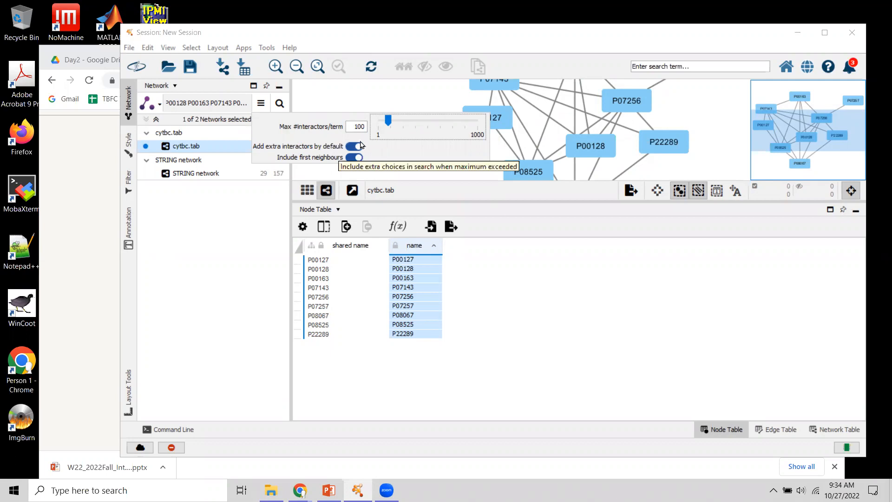
{"action": "left_click", "coordinate": [204, 250]}
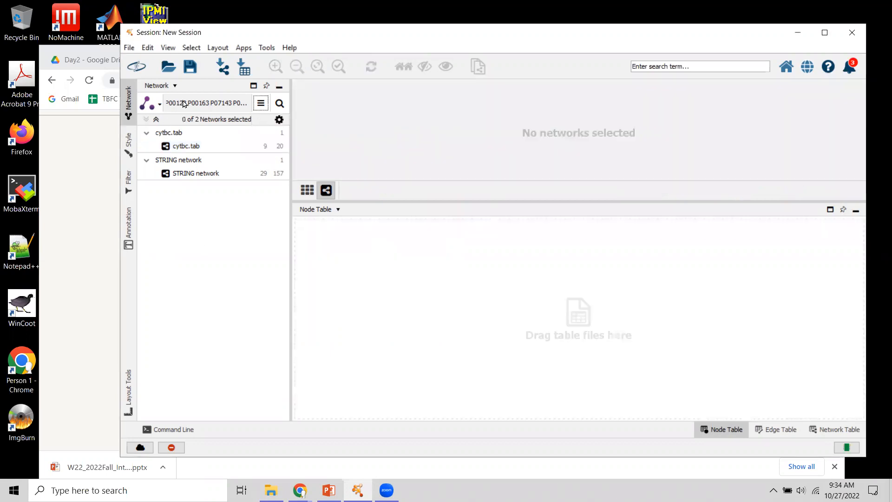
{"action": "left_click", "coordinate": [279, 104]}
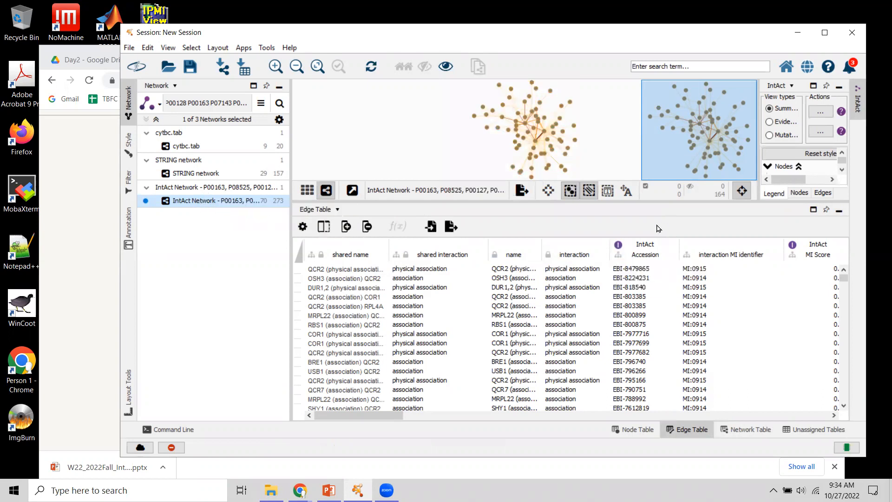
Give the new IntAct network view more height and select the edge between QCR2 and SLT2.
{"action": "left_click_drag", "start_coordinate": [495, 199], "coordinate": [521, 309]}
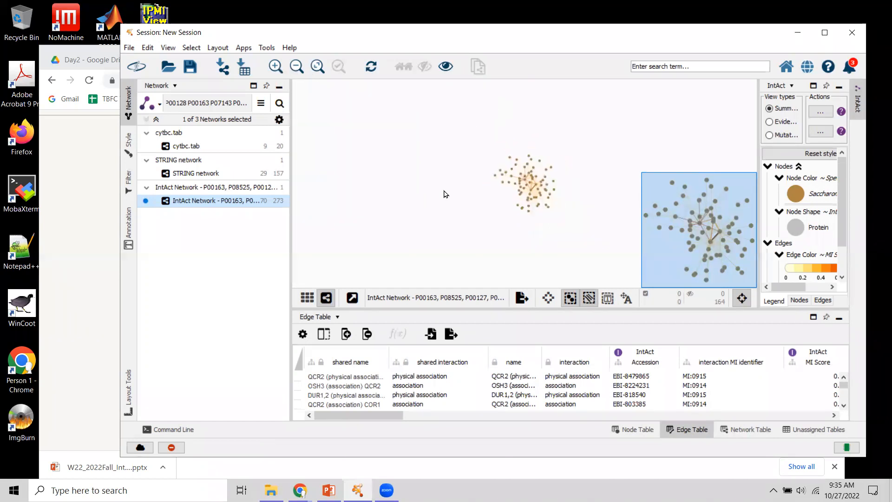
{"action": "scroll", "coordinate": [444, 197], "scroll_direction": "up", "scroll_amount": 10}
{"action": "scroll", "coordinate": [443, 193], "scroll_direction": "up", "scroll_amount": 4}
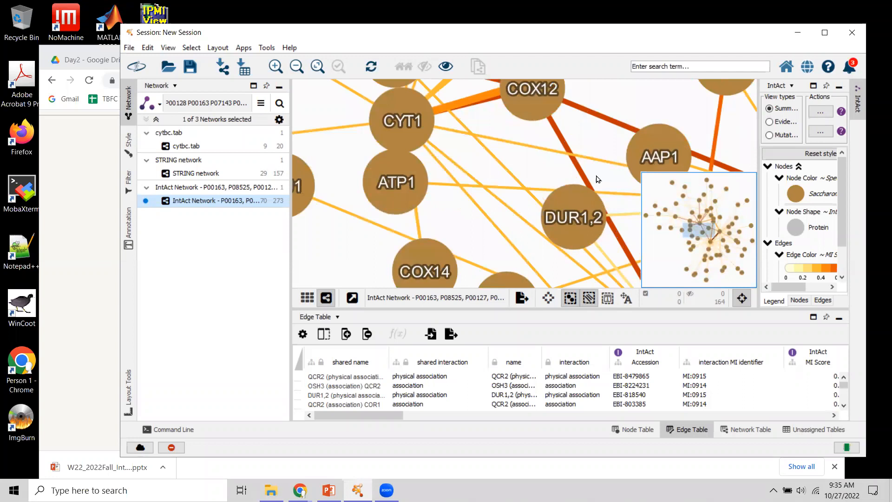
{"action": "left_click_drag", "start_coordinate": [618, 179], "coordinate": [305, 171]}
{"action": "left_click", "coordinate": [566, 198]}
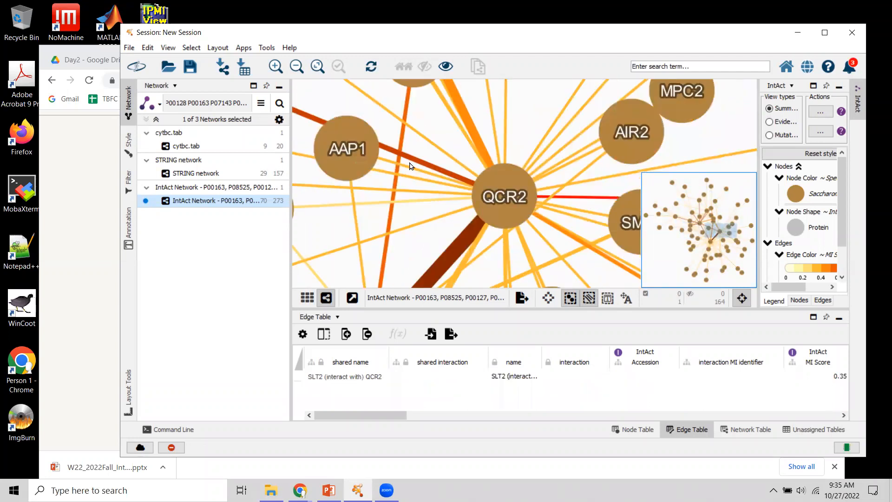
Widen the IntAct details area to examine the selected SLT2–QCR2 edge and its filter options.
{"action": "left_click_drag", "start_coordinate": [677, 130], "coordinate": [454, 131]}
{"action": "left_click_drag", "start_coordinate": [583, 160], "coordinate": [615, 178]}
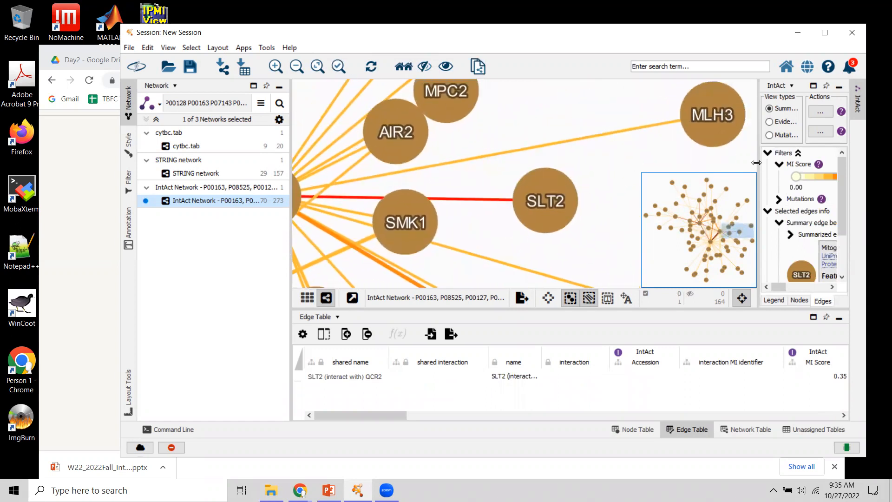
{"action": "left_click_drag", "start_coordinate": [757, 162], "coordinate": [649, 164]}
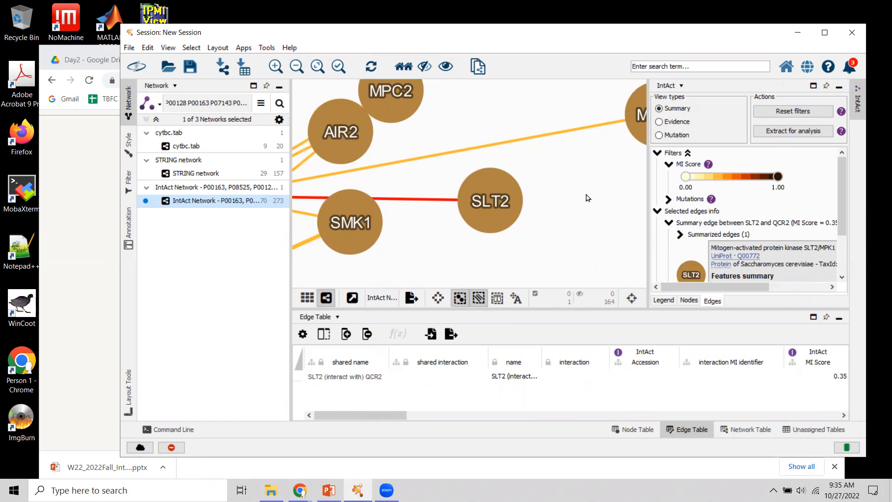
{"action": "left_click_drag", "start_coordinate": [593, 198], "coordinate": [496, 215]}
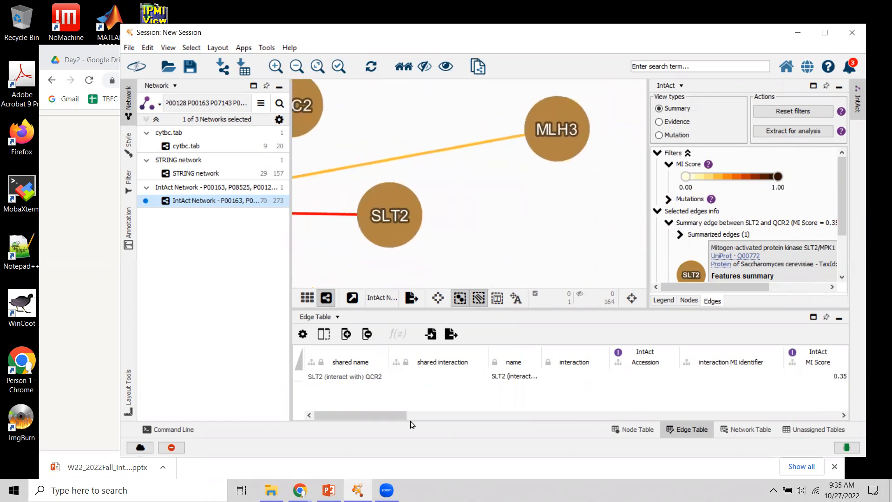
Look through the IntAct network's node table columns, and select the MLH3 node to view its record.
{"action": "left_click", "coordinate": [324, 321]}
{"action": "left_click", "coordinate": [342, 331]}
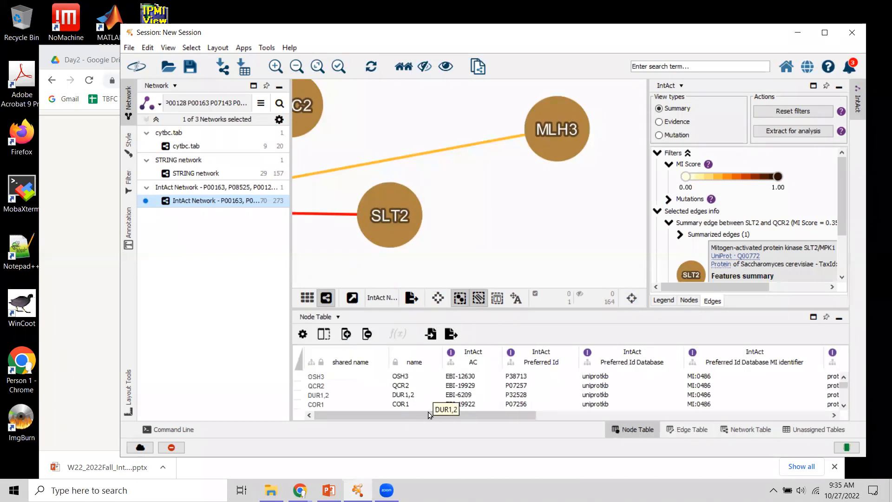
{"action": "scroll", "coordinate": [408, 416], "scroll_direction": "right", "scroll_amount": 3}
{"action": "left_click_drag", "start_coordinate": [408, 417], "coordinate": [254, 430]}
{"action": "left_click", "coordinate": [558, 135]}
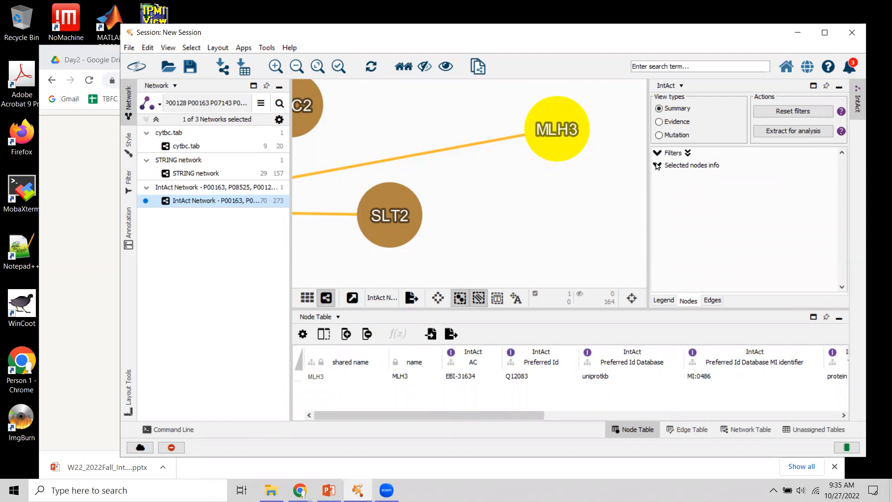
Select the edge between MLH3 and QCR2 and collapse its selected-edge information.
{"action": "left_click", "coordinate": [714, 168]}
{"action": "left_click", "coordinate": [501, 196]}
{"action": "left_click", "coordinate": [572, 139]}
{"action": "left_click", "coordinate": [463, 149]}
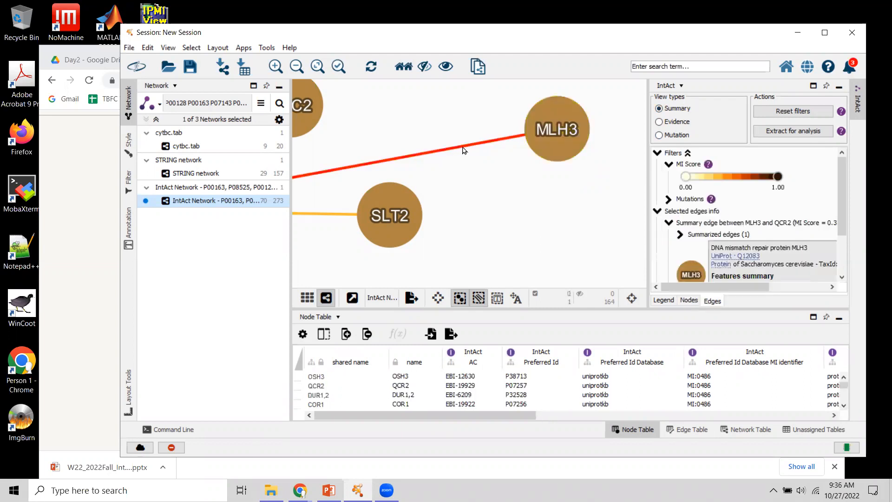
{"action": "left_click", "coordinate": [658, 212]}
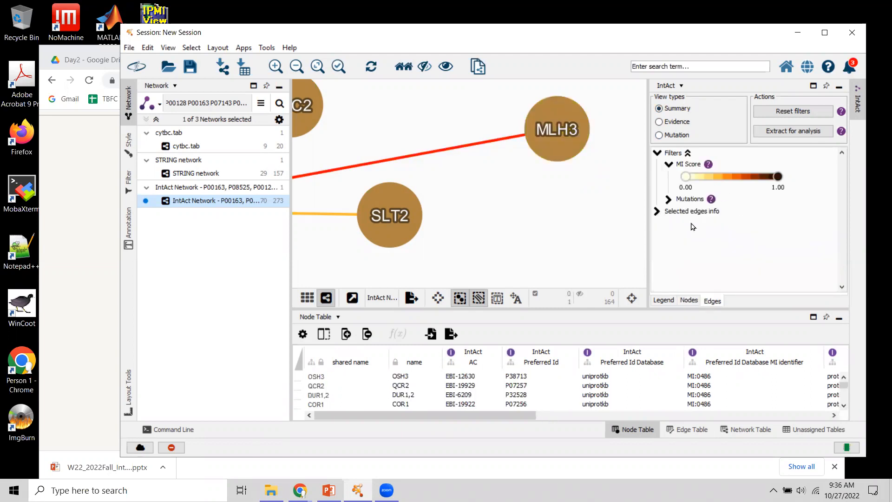
Check the selected-node information for MLH3 and SLT2, and reselect the edge between MLH3 and QCR2.
{"action": "left_click", "coordinate": [563, 130]}
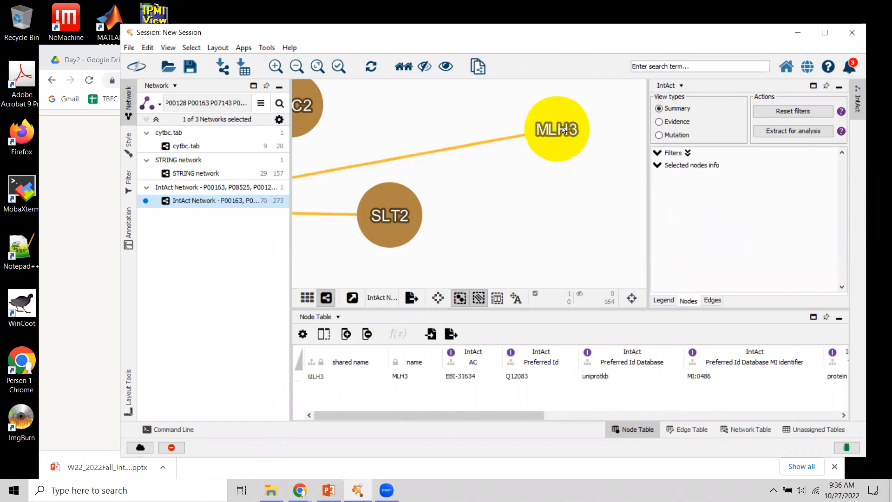
{"action": "left_click", "coordinate": [657, 166]}
{"action": "left_click", "coordinate": [657, 168]}
{"action": "left_click", "coordinate": [553, 207]}
{"action": "left_click", "coordinate": [395, 212]}
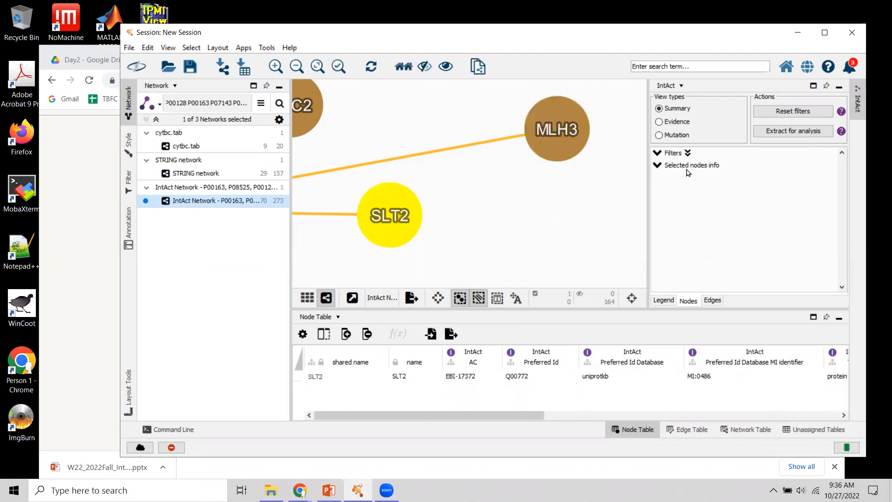
{"action": "left_click", "coordinate": [715, 168]}
{"action": "left_click", "coordinate": [474, 151]}
{"action": "left_click", "coordinate": [476, 144]}
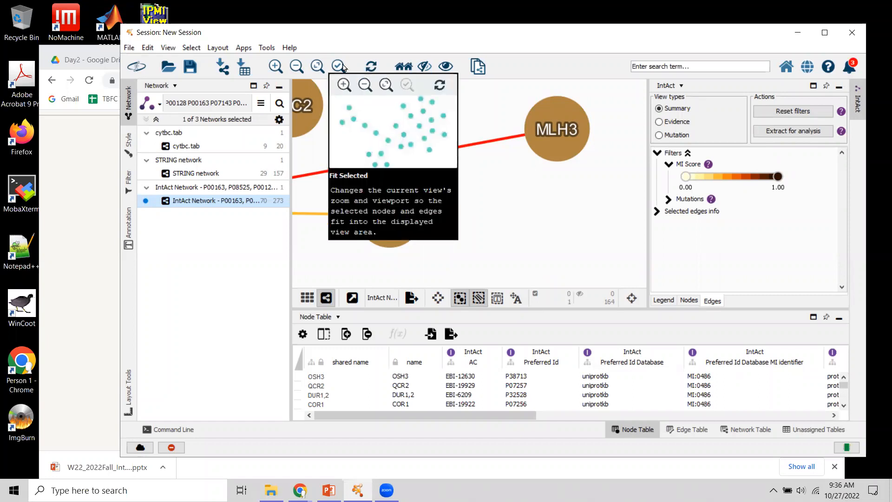
Fit the whole IntAct network in the view and raise the minimum MI Score filter to 0.51.
{"action": "left_click", "coordinate": [318, 66]}
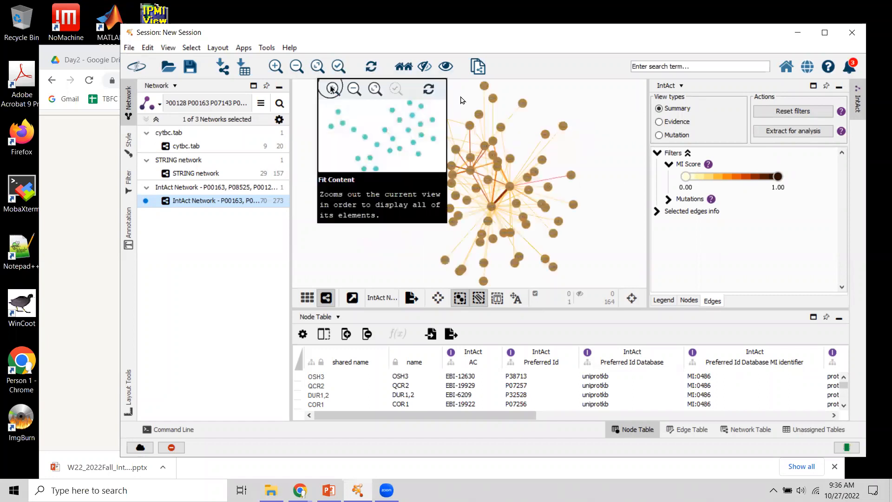
{"action": "left_click", "coordinate": [608, 152]}
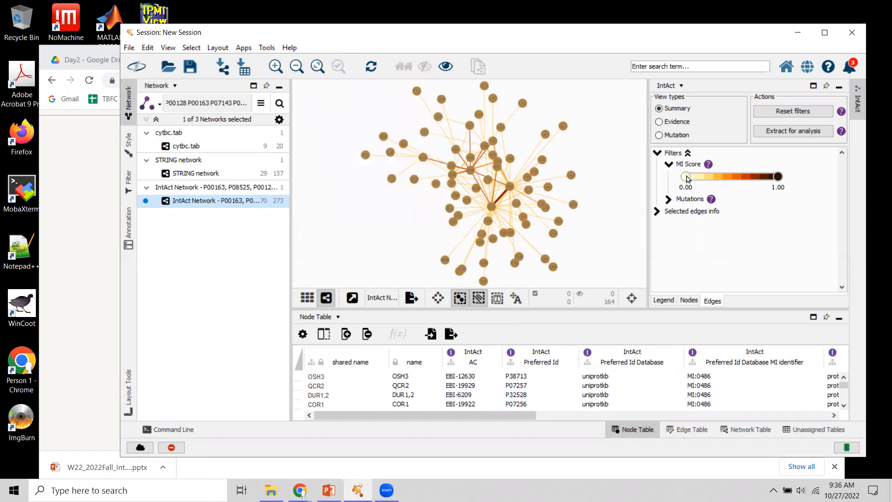
{"action": "left_click_drag", "start_coordinate": [686, 178], "coordinate": [723, 184]}
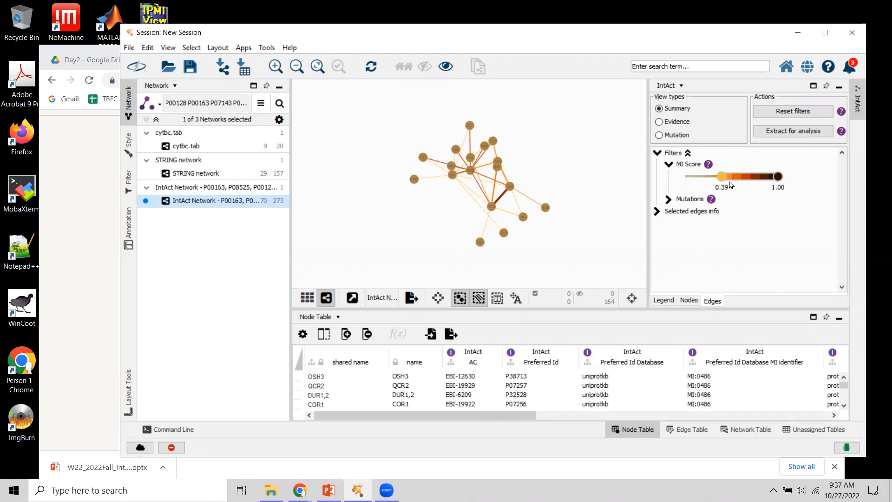
{"action": "left_click_drag", "start_coordinate": [723, 178], "coordinate": [736, 180]}
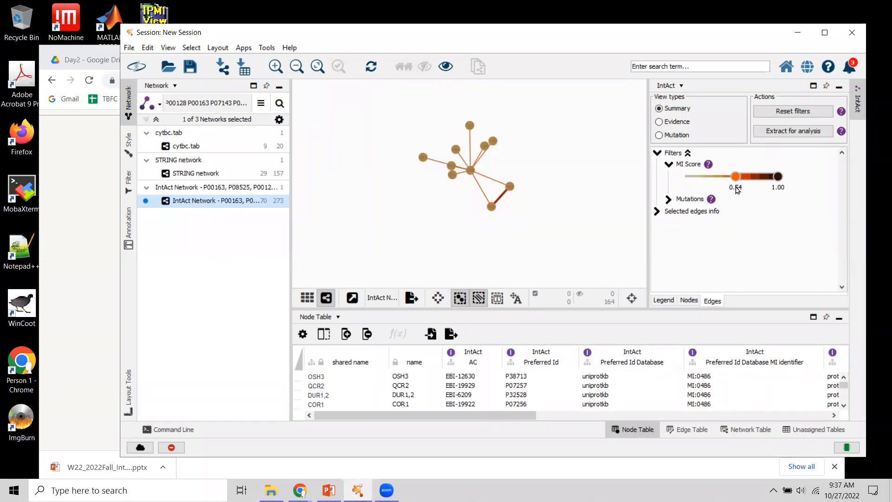
{"action": "left_click_drag", "start_coordinate": [736, 177], "coordinate": [738, 177]}
{"action": "left_click_drag", "start_coordinate": [738, 177], "coordinate": [732, 181]}
Select the edge between COX12 and COR1, and widen the IntAct details area to examine its proteins and summarized edges.
{"action": "left_click", "coordinate": [662, 213]}
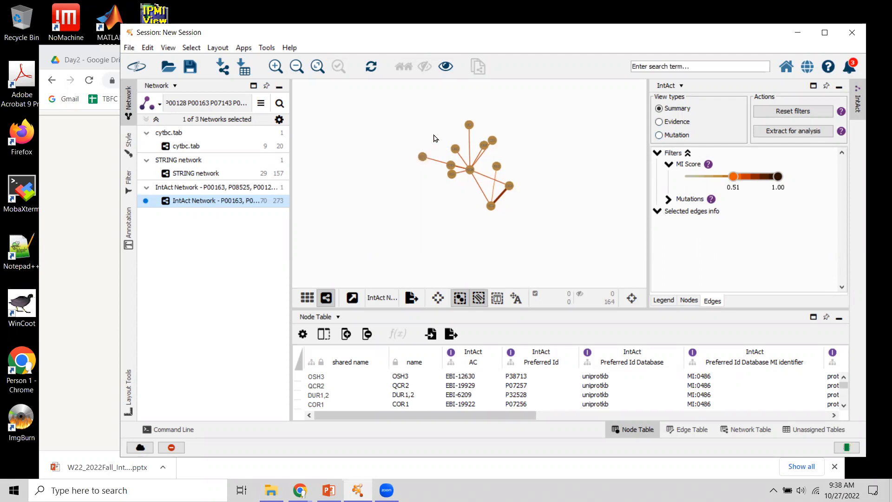
{"action": "left_click_drag", "start_coordinate": [462, 184], "coordinate": [487, 191]}
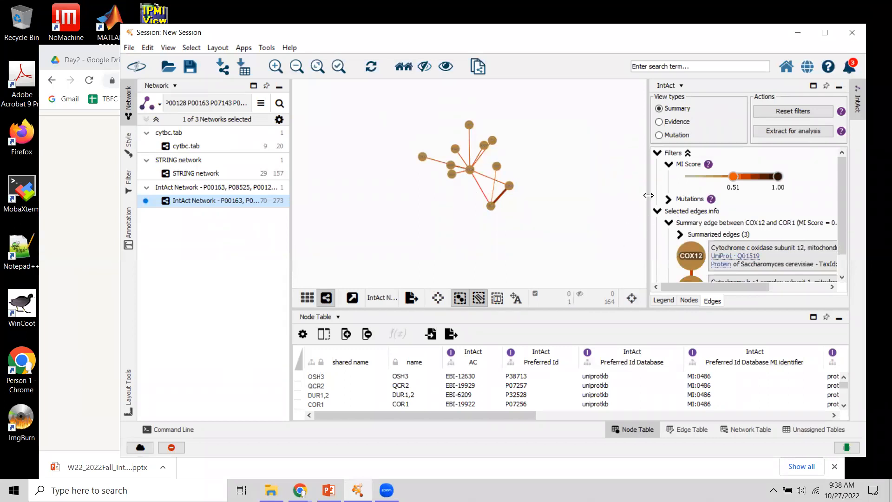
{"action": "left_click_drag", "start_coordinate": [612, 196], "coordinate": [588, 197]}
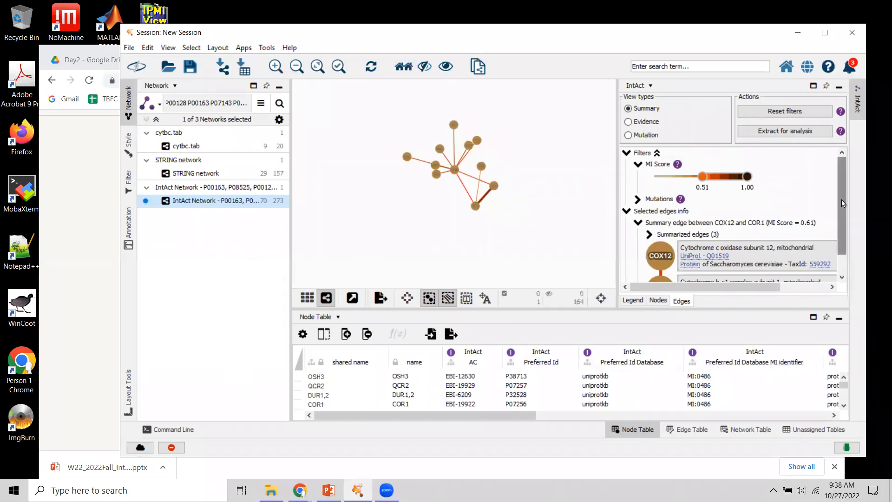
{"action": "left_click_drag", "start_coordinate": [842, 201], "coordinate": [856, 258]}
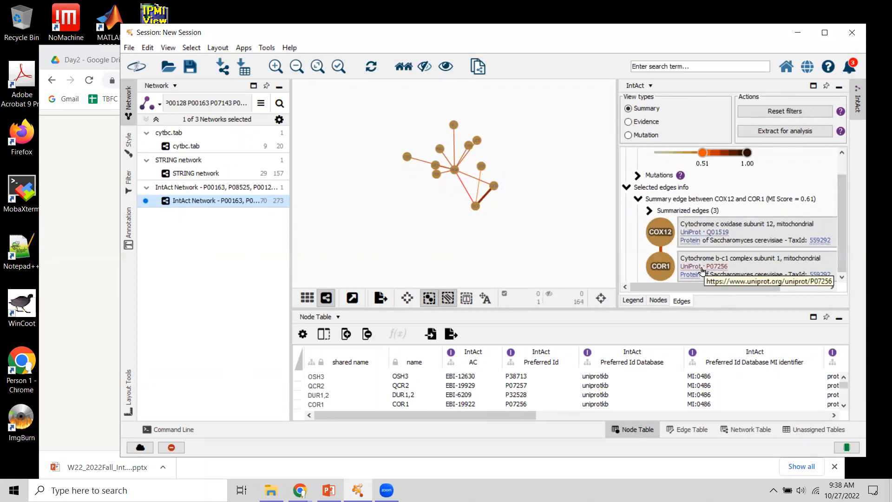
{"action": "left_click", "coordinate": [650, 211]}
{"action": "left_click_drag", "start_coordinate": [848, 195], "coordinate": [850, 209]}
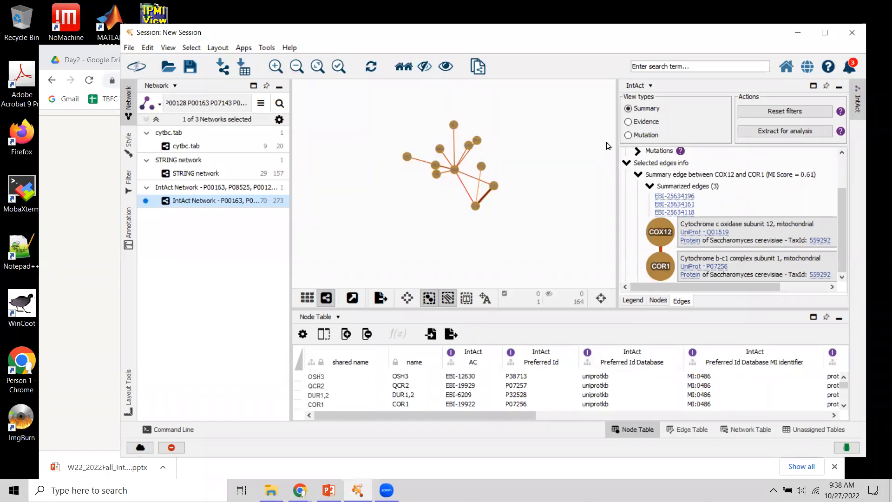
Show the network in the Evidence view type and move the QCR2 and COR1 nodes outward from the other nodes.
{"action": "left_click", "coordinate": [628, 122]}
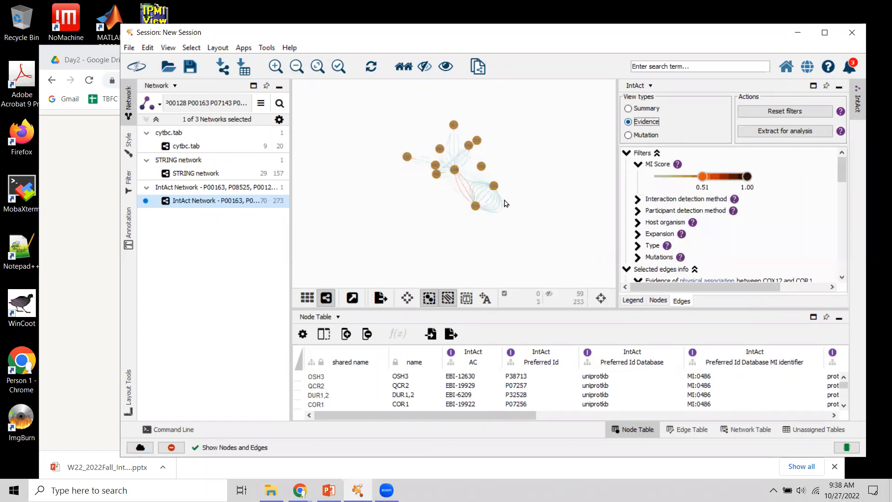
{"action": "left_click_drag", "start_coordinate": [494, 186], "coordinate": [541, 158]}
{"action": "left_click_drag", "start_coordinate": [476, 208], "coordinate": [472, 230]}
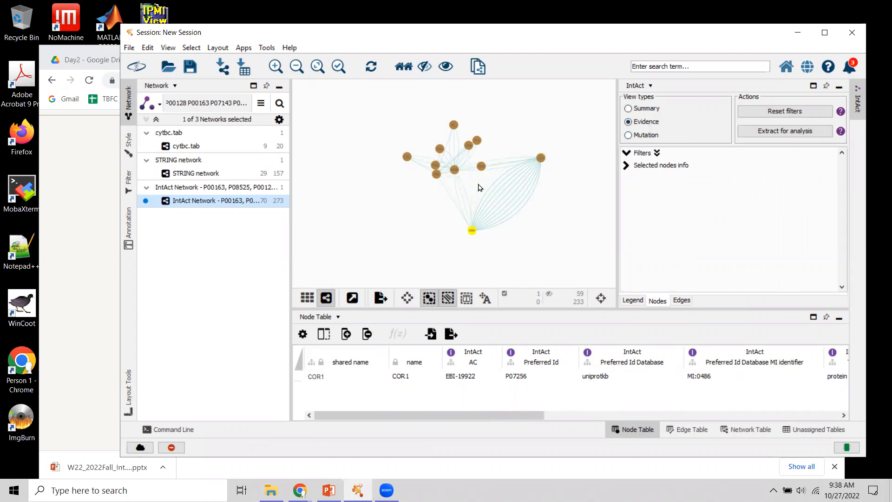
Select the bundle of evidence edges between COR1 and QCR2 and examine the evidence details with the MI Score filter collapsed.
{"action": "left_click_drag", "start_coordinate": [475, 184], "coordinate": [538, 220]}
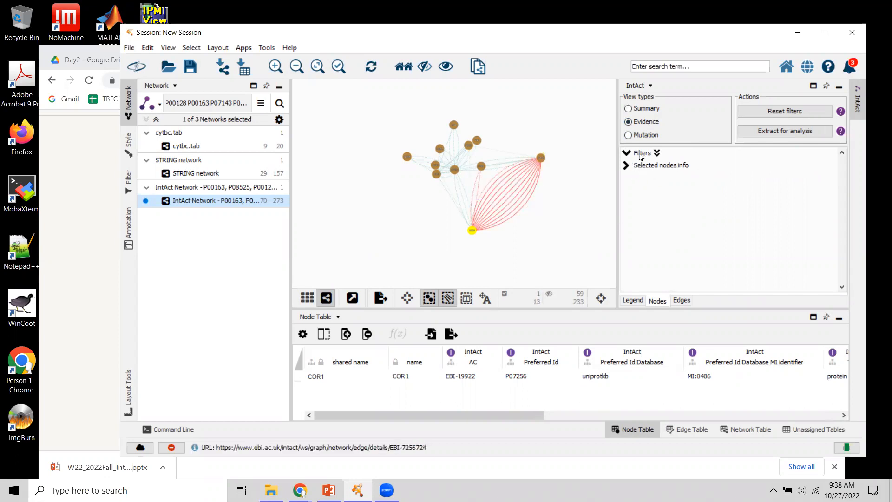
{"action": "left_click", "coordinate": [532, 197]}
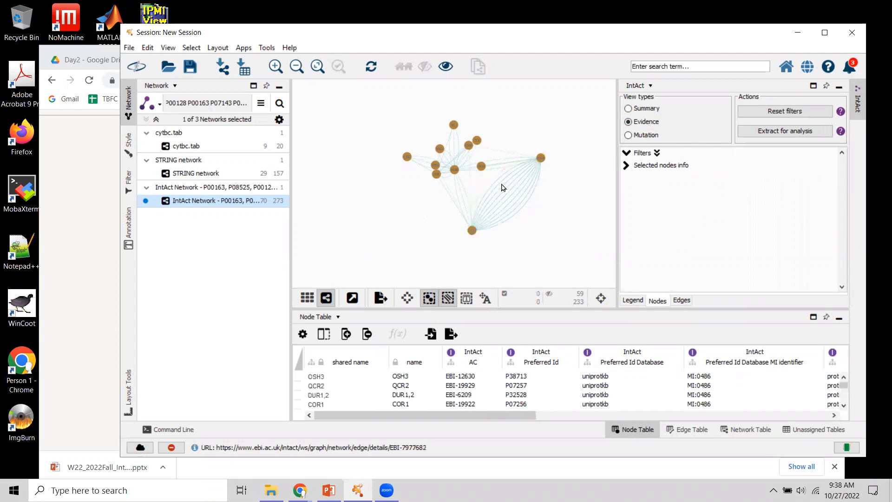
{"action": "left_click_drag", "start_coordinate": [487, 179], "coordinate": [568, 214]}
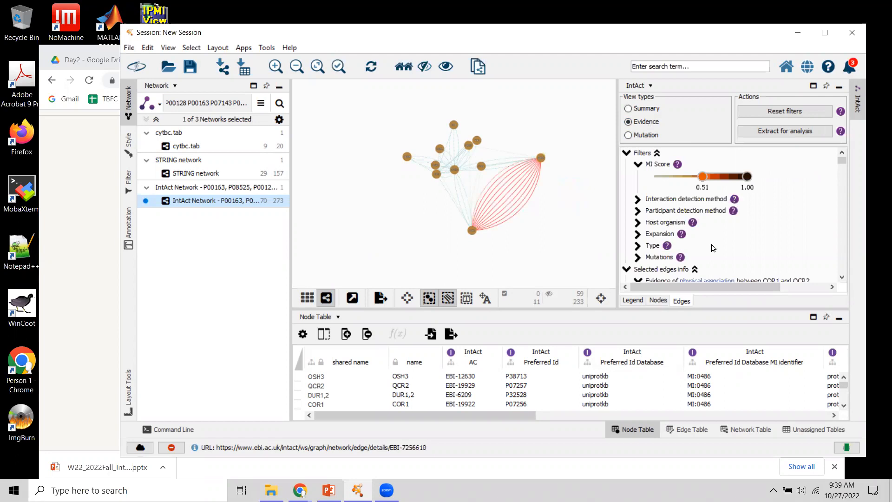
{"action": "left_click", "coordinate": [638, 165]}
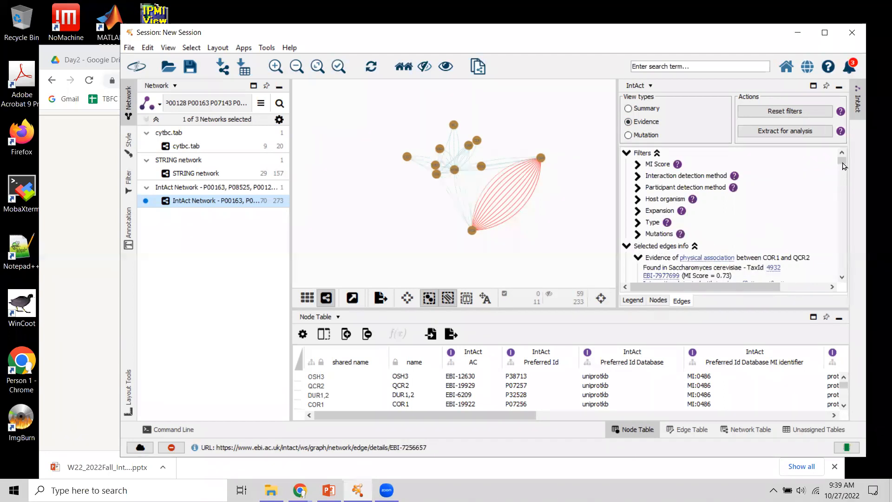
{"action": "scroll", "coordinate": [842, 164], "scroll_direction": "down", "scroll_amount": 4}
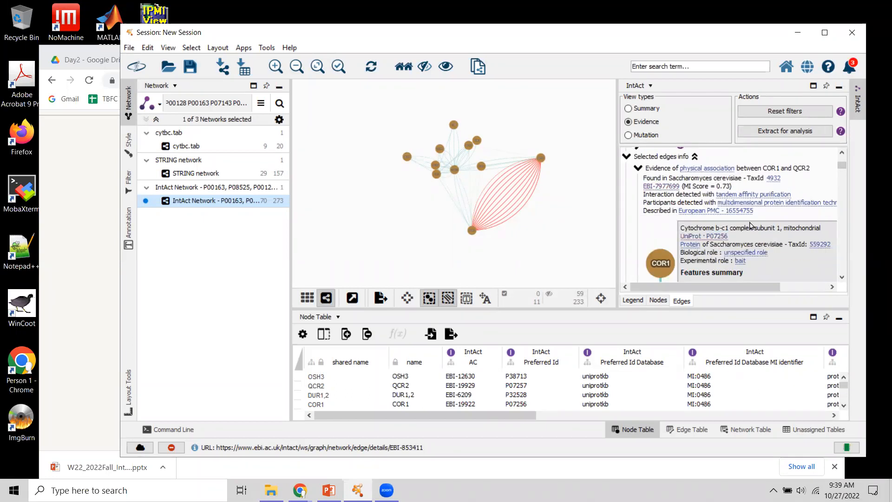
Select only the outermost evidence edge between QCR2 and COR1 and read its interaction and participant detection methods.
{"action": "left_click", "coordinate": [526, 207]}
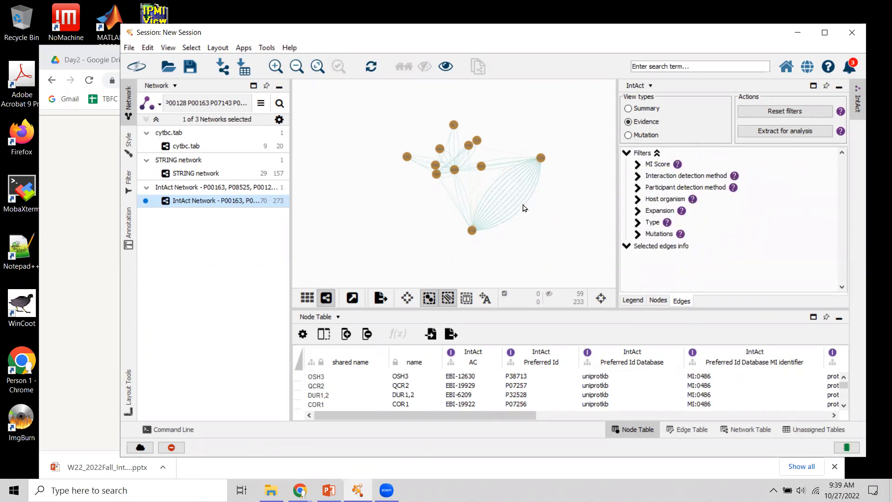
{"action": "left_click_drag", "start_coordinate": [535, 218], "coordinate": [519, 210]}
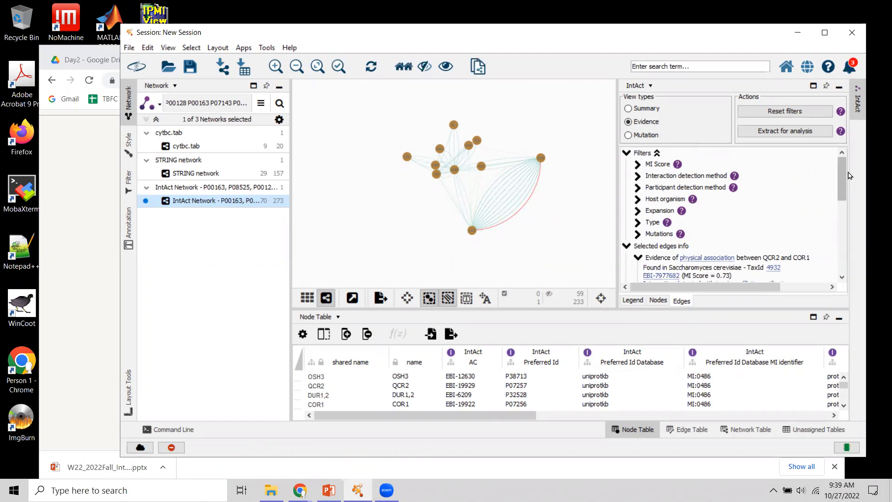
{"action": "left_click_drag", "start_coordinate": [841, 189], "coordinate": [846, 212]}
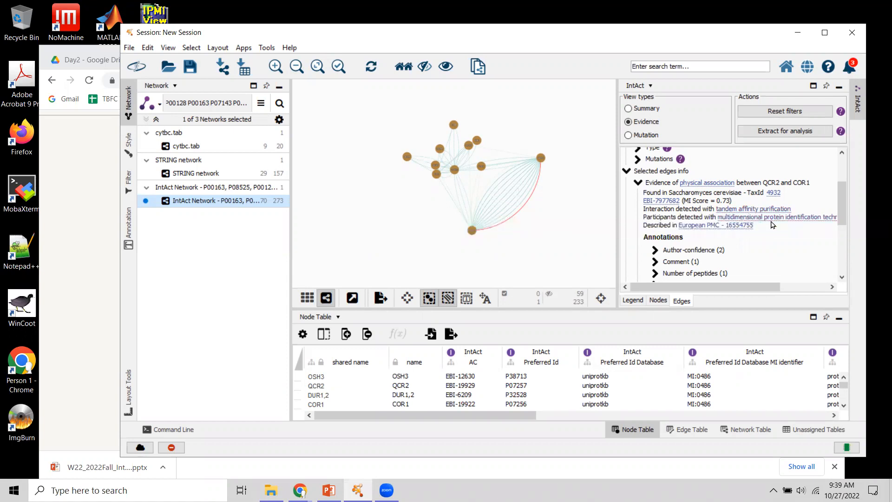
{"action": "left_click_drag", "start_coordinate": [733, 287], "coordinate": [751, 288]}
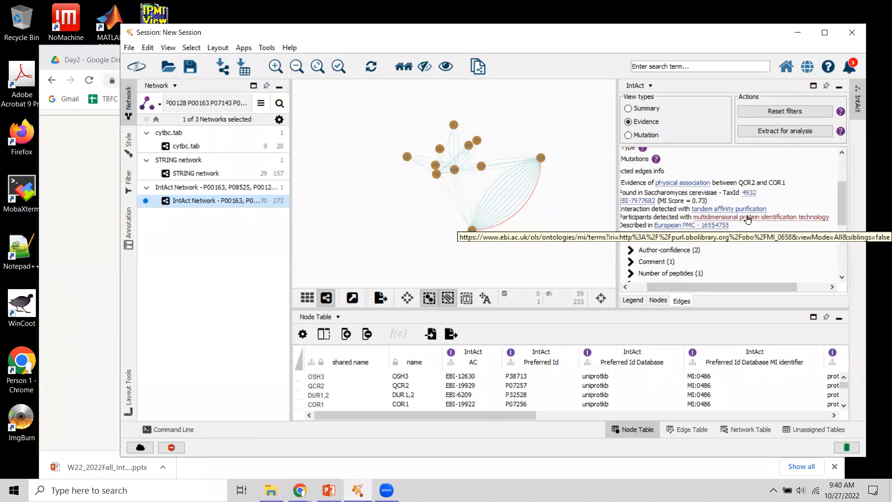
Read the ontology definition of multidimensional protein identification technology, close it, and review the edge's participant details.
{"action": "left_click", "coordinate": [810, 219]}
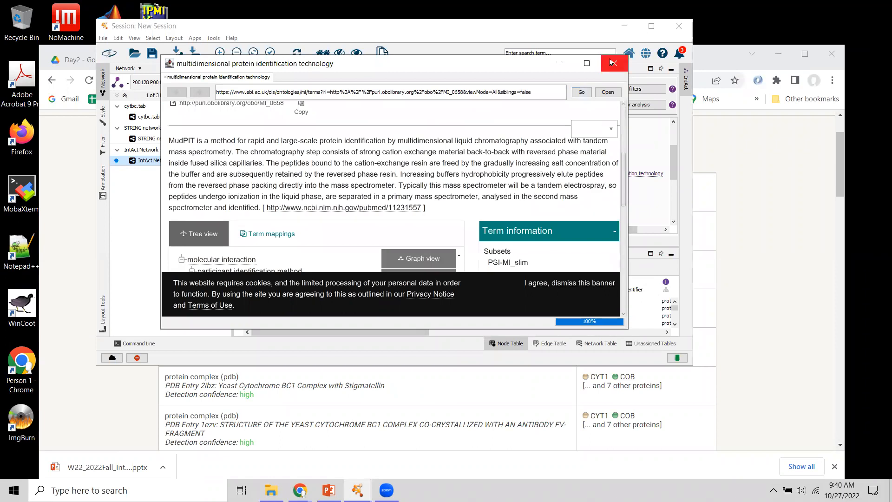
{"action": "left_click", "coordinate": [615, 63]}
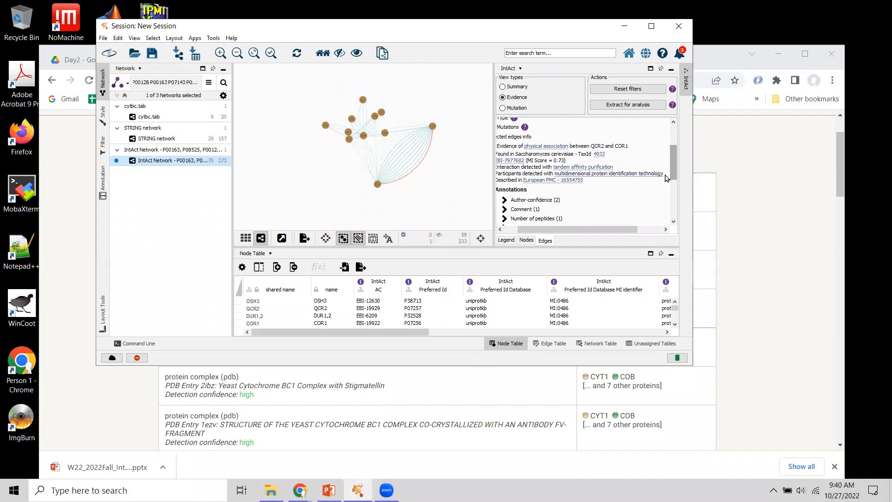
{"action": "left_click_drag", "start_coordinate": [674, 174], "coordinate": [681, 196]}
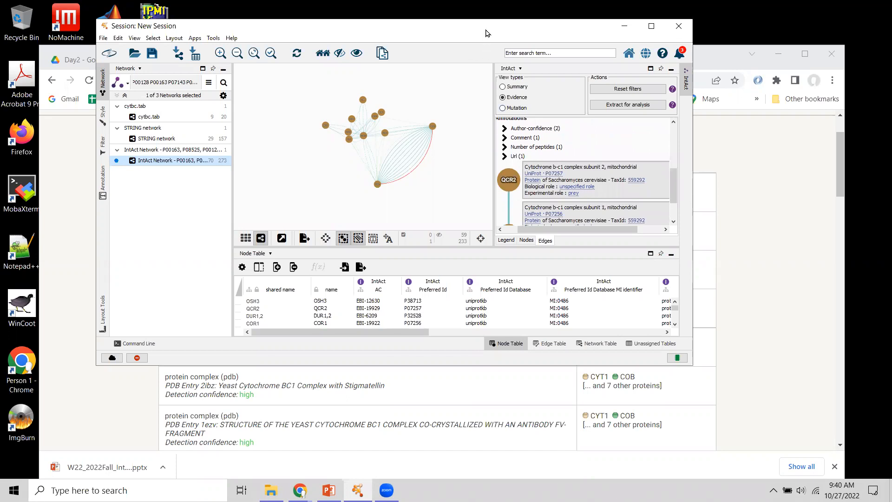
Clear the edge selection, switch the IntAct network to the Mutation view type, and enlarge the session window.
{"action": "left_click_drag", "start_coordinate": [486, 33], "coordinate": [595, 49]}
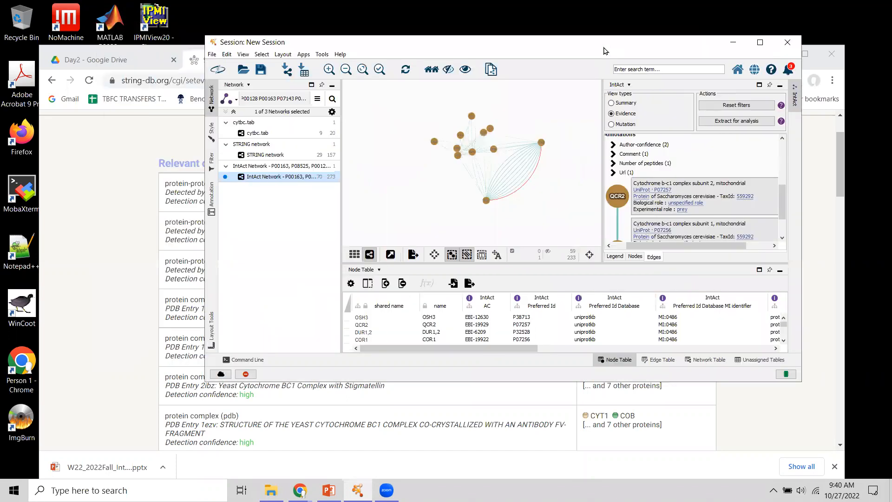
{"action": "left_click", "coordinate": [557, 197]}
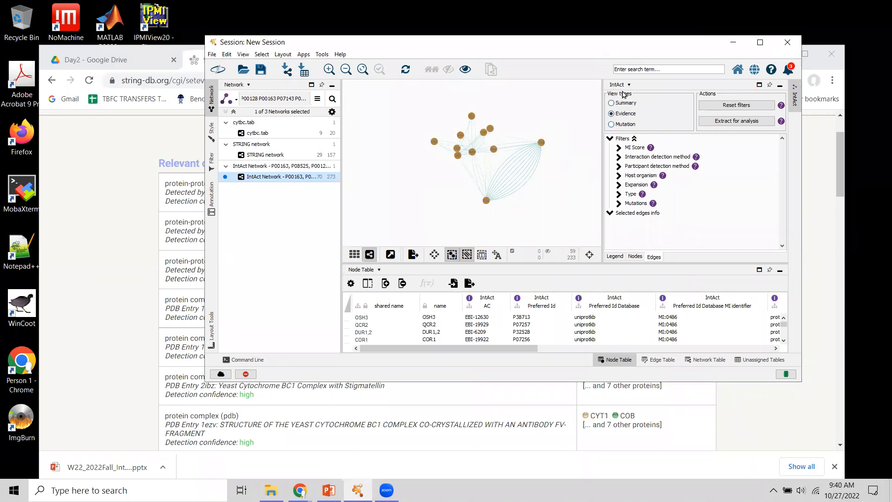
{"action": "left_click", "coordinate": [611, 125]}
{"action": "left_click_drag", "start_coordinate": [801, 383], "coordinate": [846, 435]}
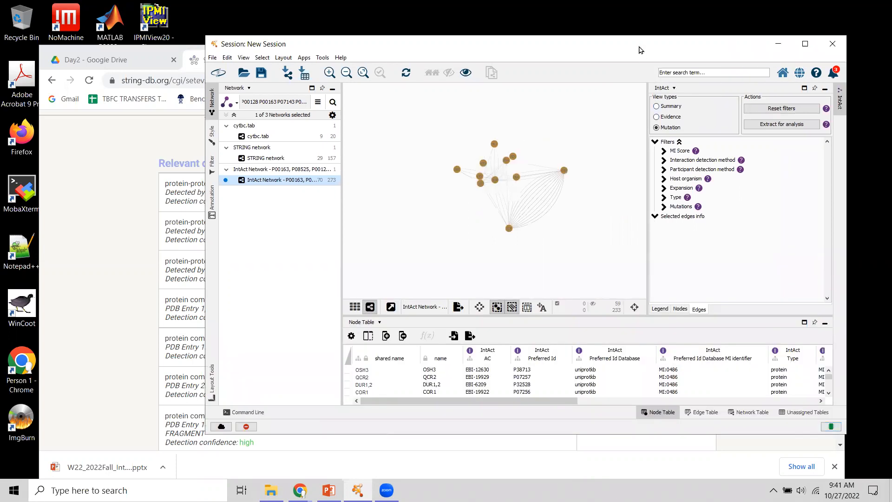
{"action": "left_click_drag", "start_coordinate": [639, 50], "coordinate": [647, 46]}
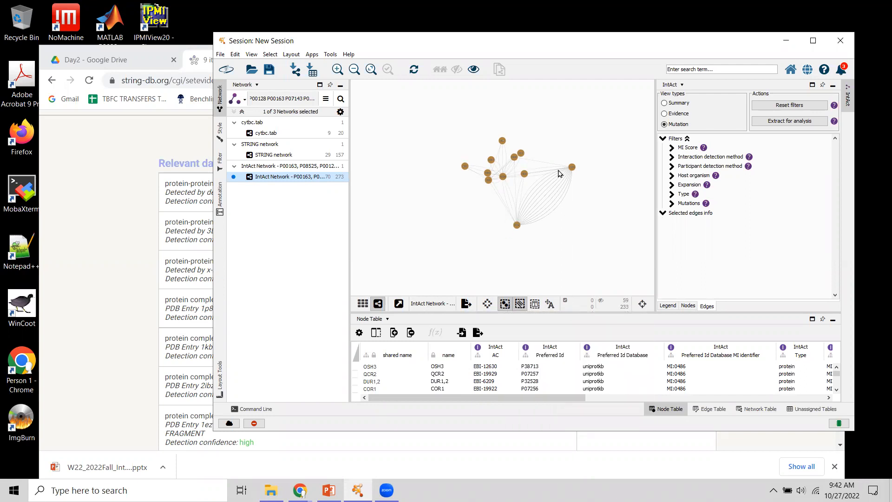
Return the IntAct network to the Summary view type.
{"action": "left_click", "coordinate": [664, 103]}
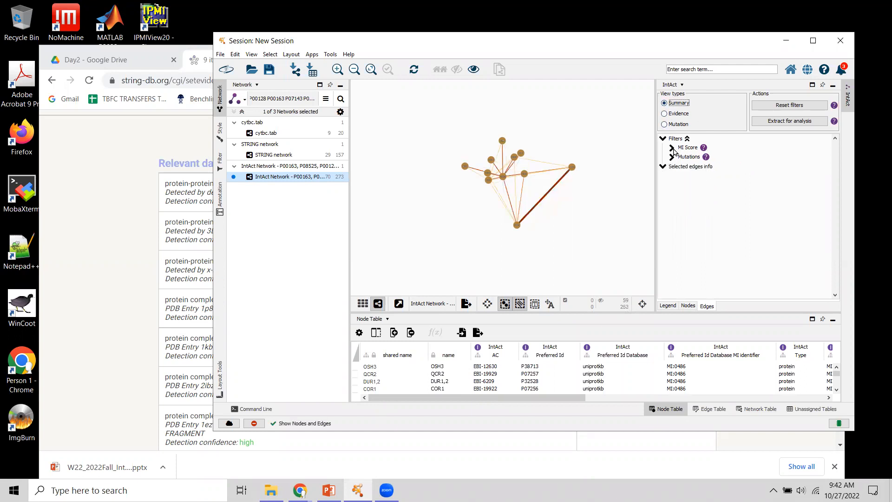
Lower the MI Score filter's minimum to 0.35 and extract the filtered IntAct network for analysis.
{"action": "left_click", "coordinate": [672, 148]}
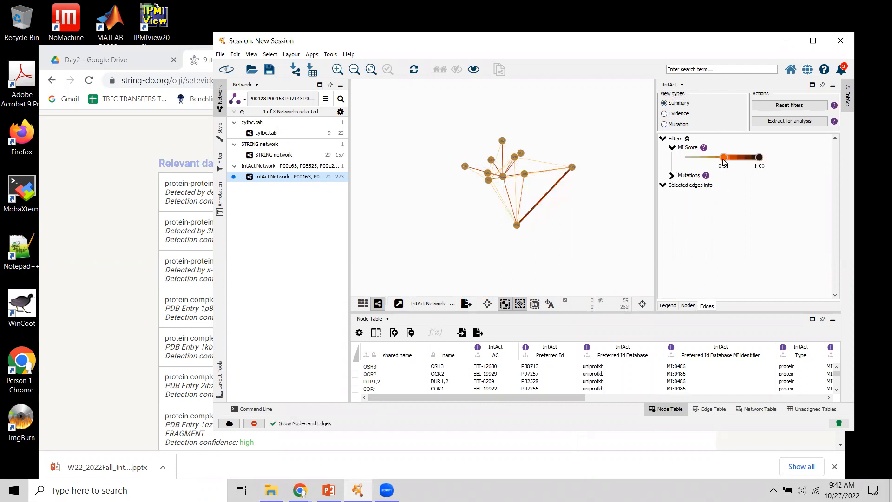
{"action": "left_click_drag", "start_coordinate": [723, 160], "coordinate": [711, 162]}
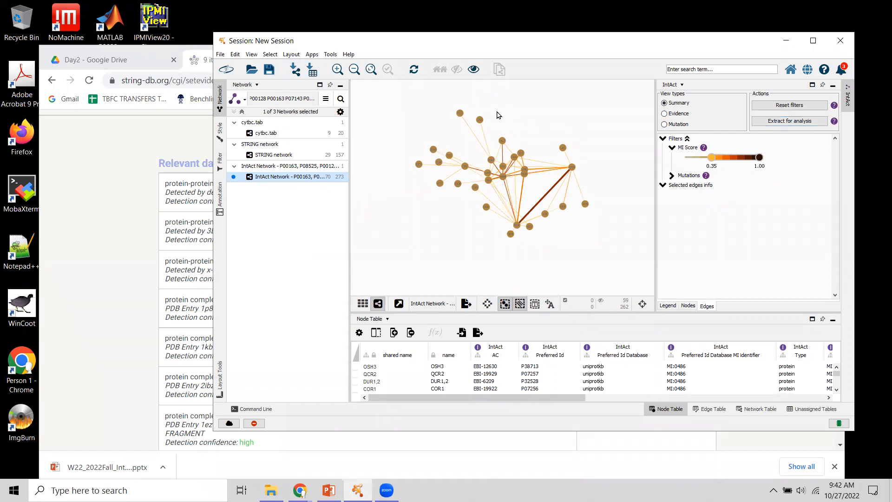
{"action": "left_click", "coordinate": [800, 122]}
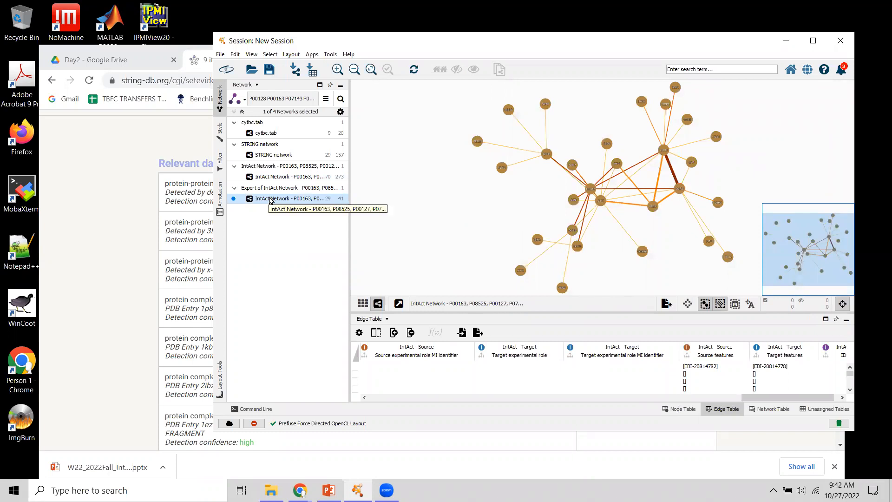
Compare the original IntAct network with the extracted one, then enlarge the table area beneath the extracted network.
{"action": "left_click", "coordinate": [284, 178]}
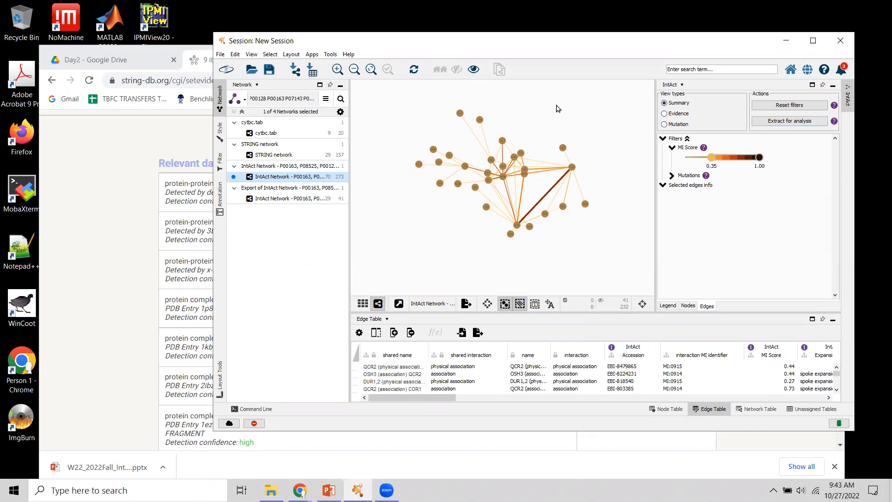
{"action": "left_click", "coordinate": [267, 200]}
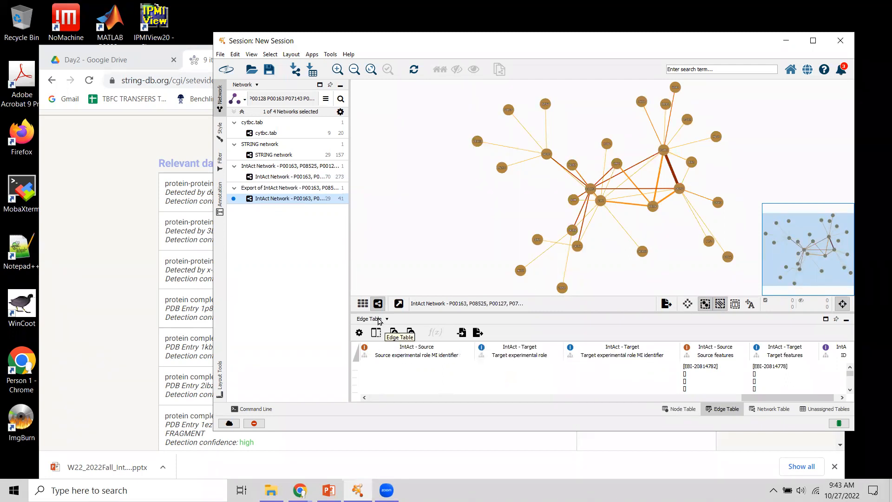
{"action": "left_click_drag", "start_coordinate": [431, 237], "coordinate": [432, 237]}
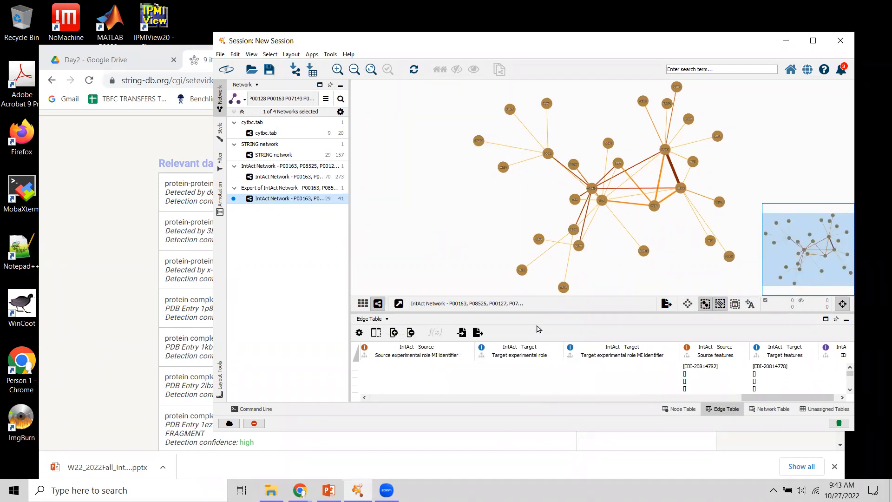
{"action": "left_click_drag", "start_coordinate": [540, 313], "coordinate": [540, 227]}
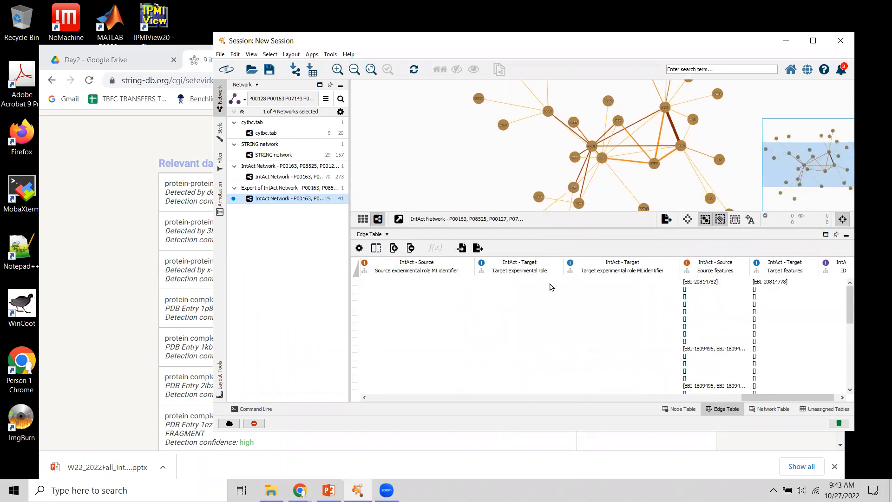
Examine the extracted network's edge table from its first columns, including the interaction names and MI scores.
{"action": "left_click_drag", "start_coordinate": [758, 395], "coordinate": [363, 412]}
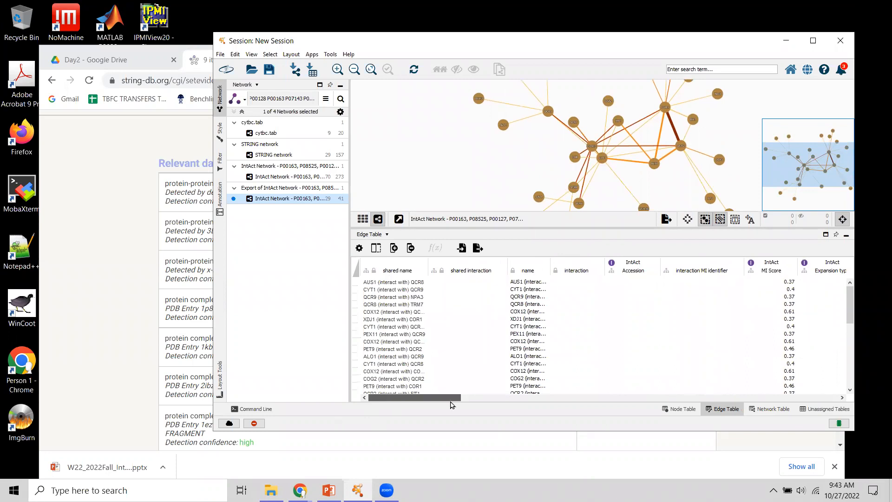
{"action": "left_click_drag", "start_coordinate": [436, 393], "coordinate": [418, 399]}
{"action": "left_click", "coordinate": [676, 331]}
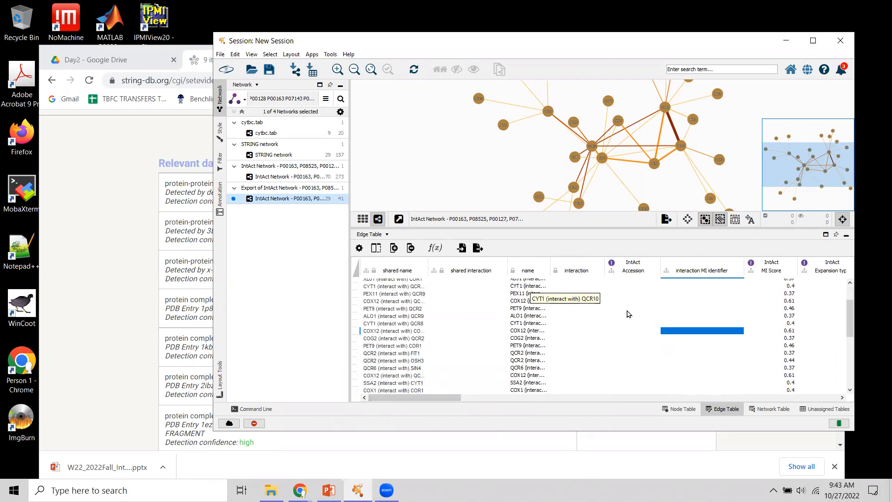
{"action": "scroll", "coordinate": [856, 322], "scroll_direction": "up", "scroll_amount": 2}
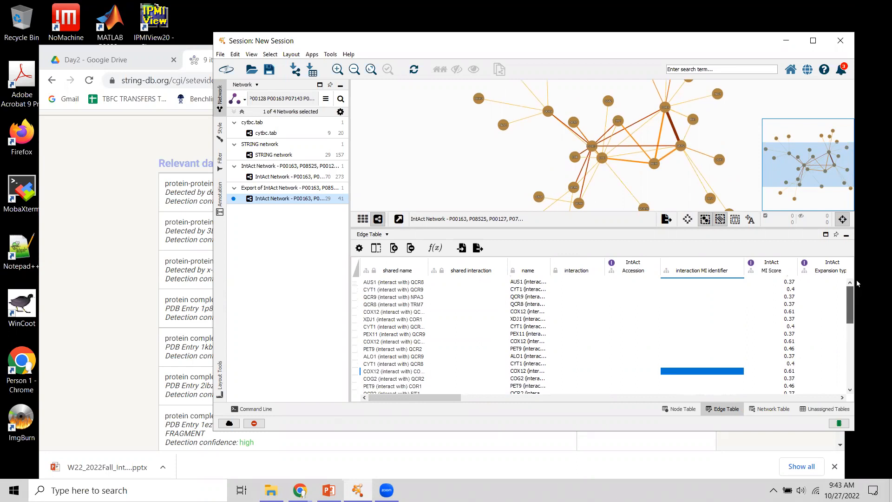
{"action": "left_click_drag", "start_coordinate": [444, 399], "coordinate": [399, 400]}
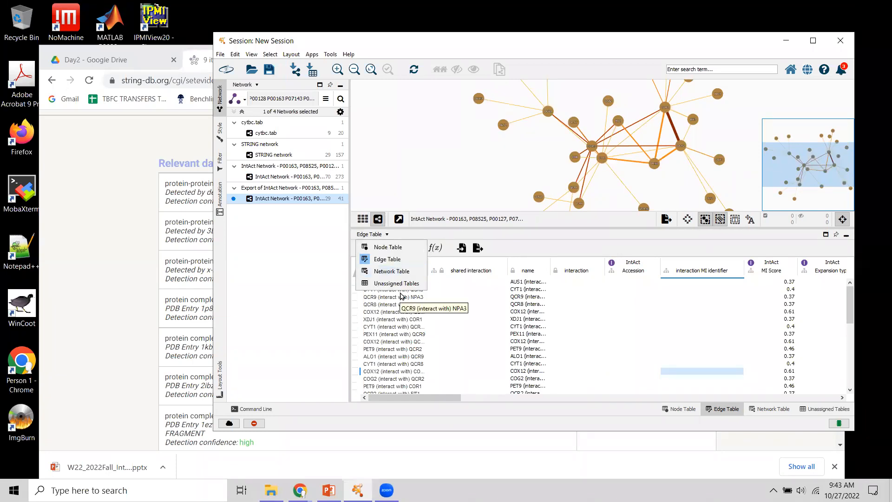
Review the extracted network's node table across its columns, then view the STRING network for comparison.
{"action": "left_click", "coordinate": [387, 247]}
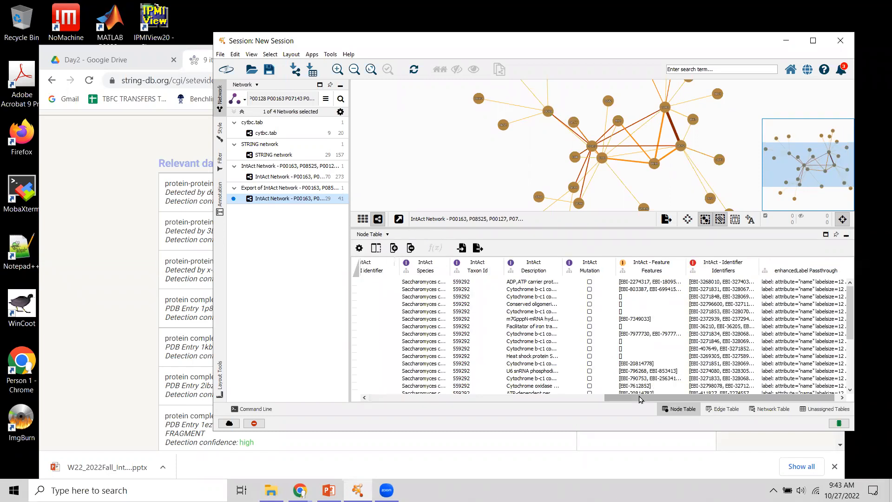
{"action": "left_click", "coordinate": [521, 398]}
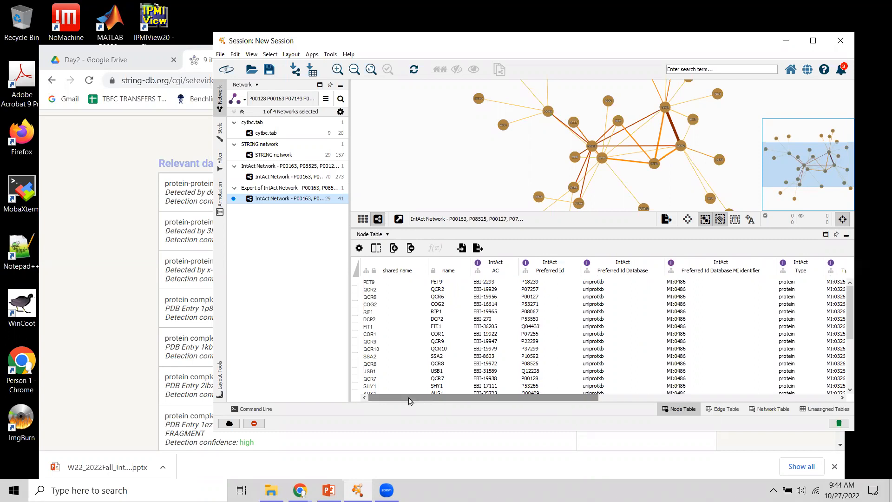
{"action": "left_click_drag", "start_coordinate": [408, 401], "coordinate": [383, 402]}
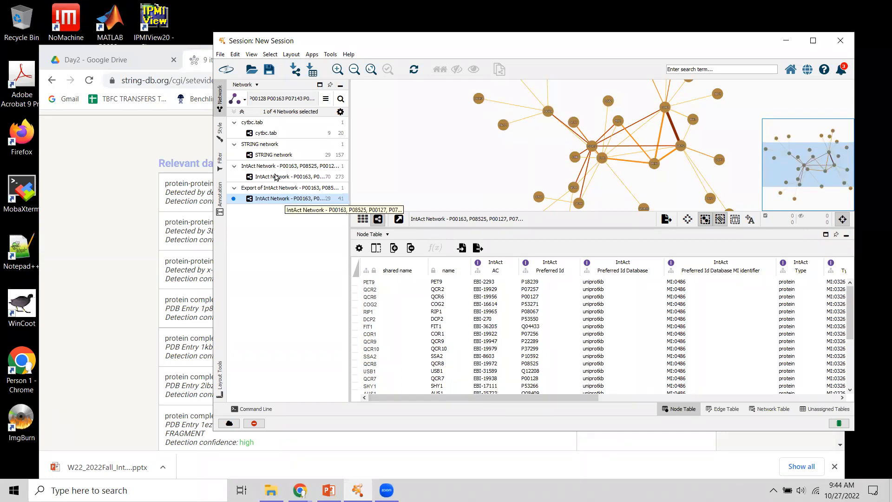
{"action": "left_click", "coordinate": [263, 156]}
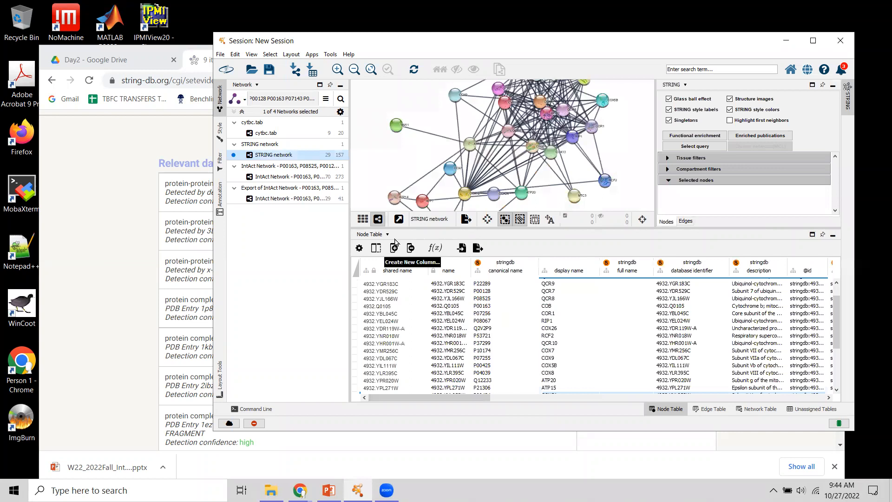
{"action": "left_click", "coordinate": [221, 55]}
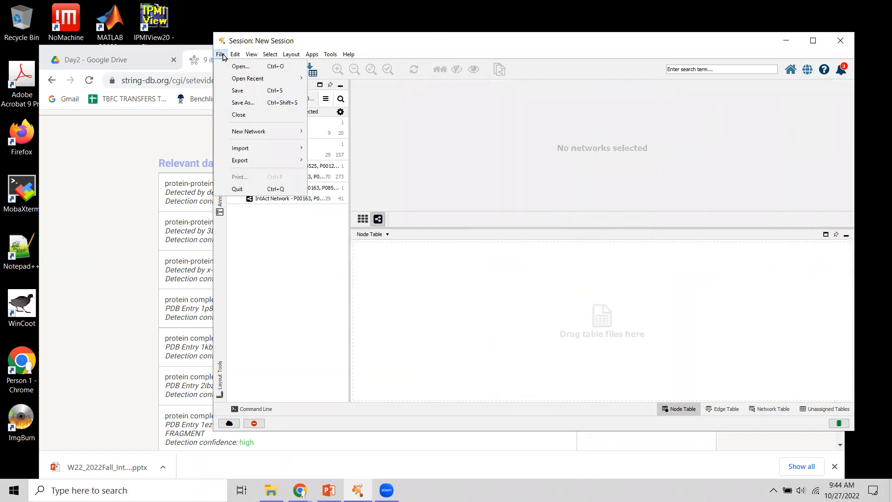
{"action": "mouse_move", "coordinate": [250, 148]}
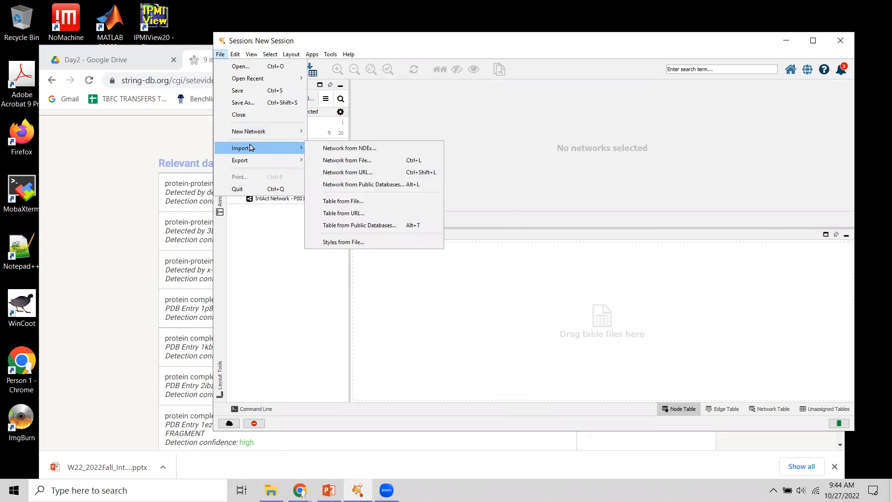
{"action": "left_click", "coordinate": [371, 161]}
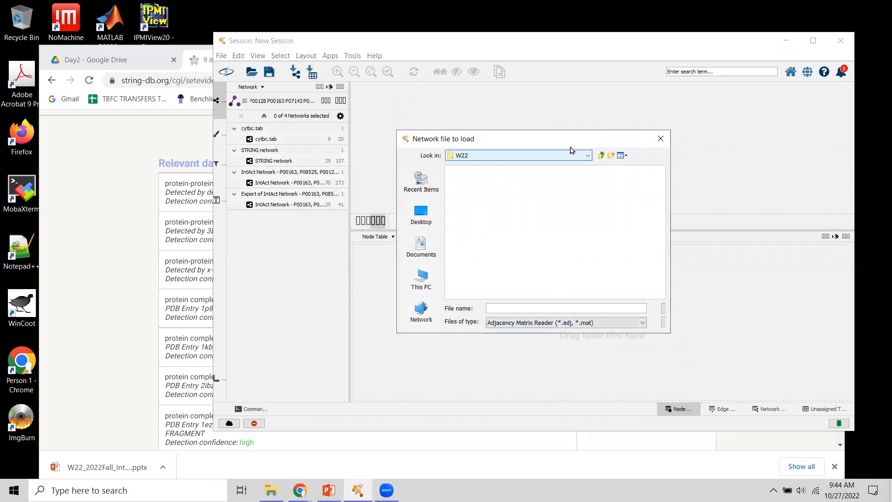
{"action": "left_click", "coordinate": [660, 139]}
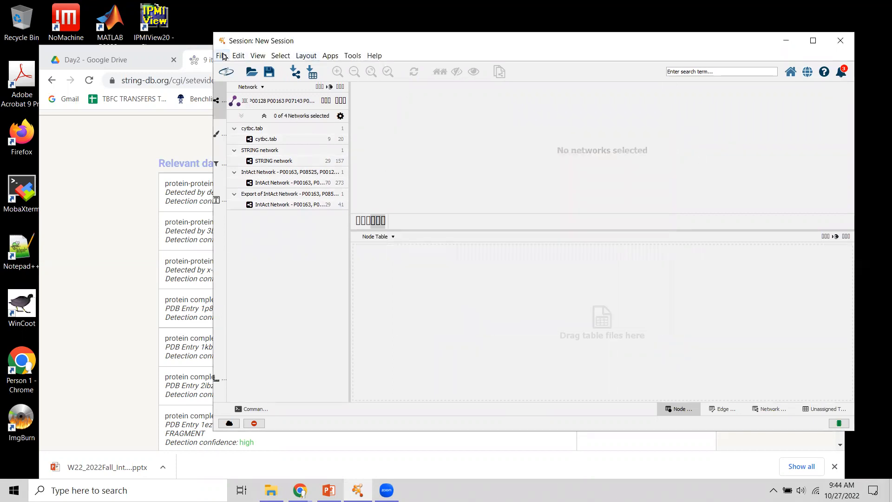
Import a network from the file prc2.tab in the W22 folder.
{"action": "left_click", "coordinate": [221, 56]}
{"action": "mouse_move", "coordinate": [259, 159]}
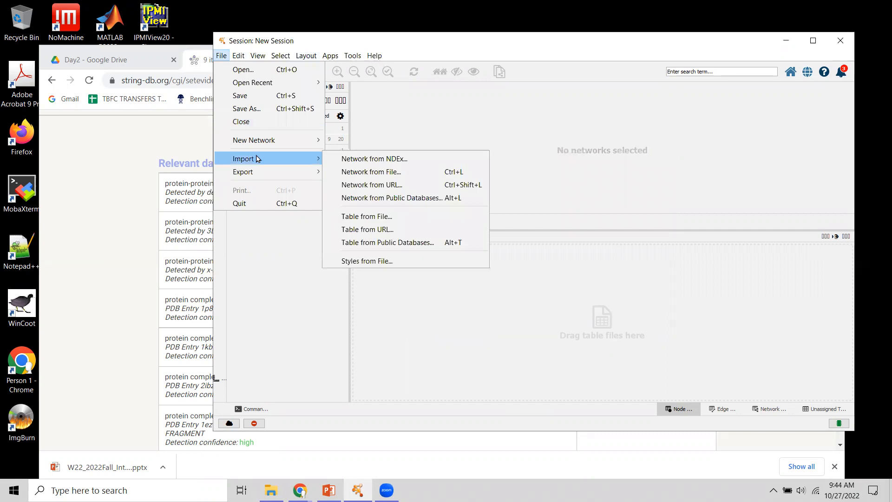
{"action": "left_click", "coordinate": [400, 174]}
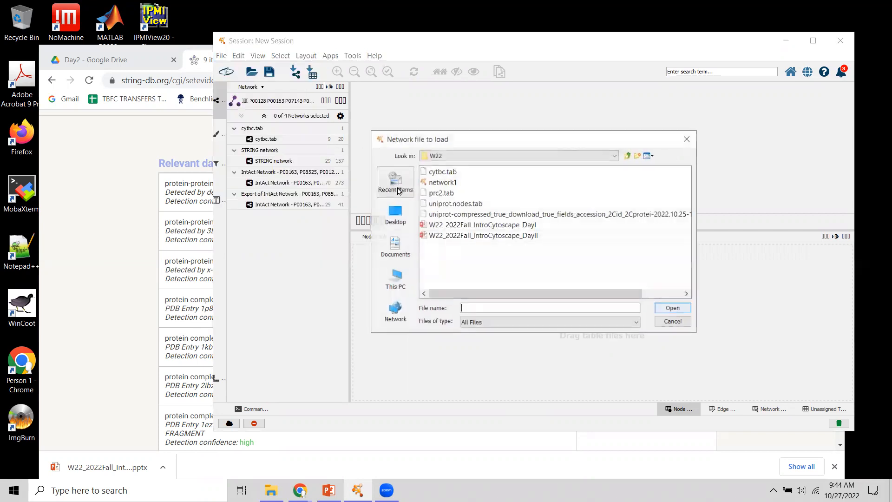
{"action": "left_click", "coordinate": [445, 194]}
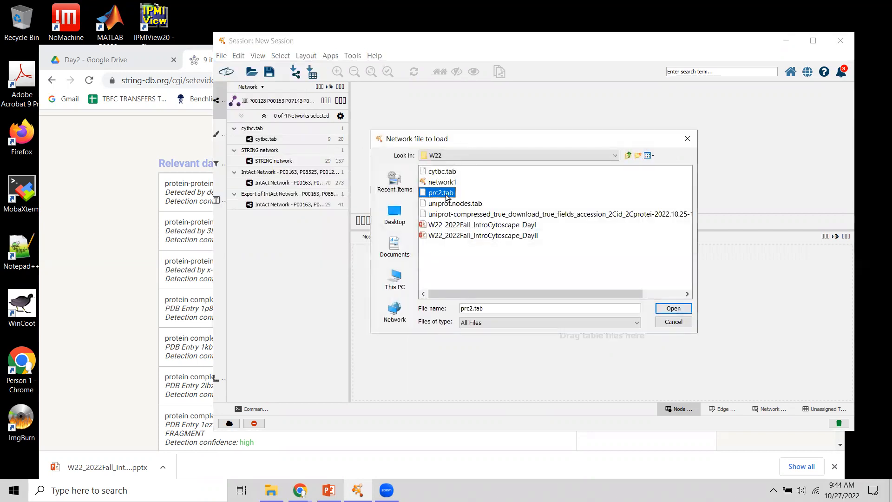
{"action": "left_click", "coordinate": [673, 309]}
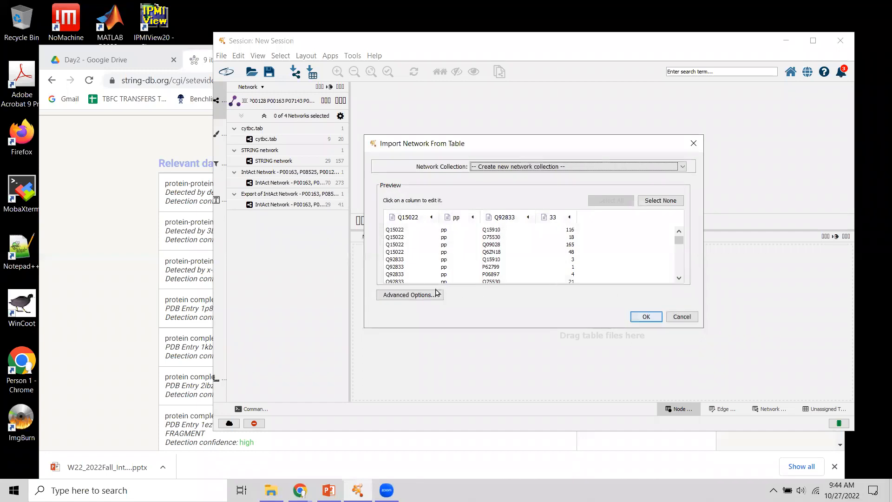
Import column Q15022 as source node, pp as interaction type and Q92833 as target node, excluding column 33, into a new network collection.
{"action": "left_click", "coordinate": [412, 218]}
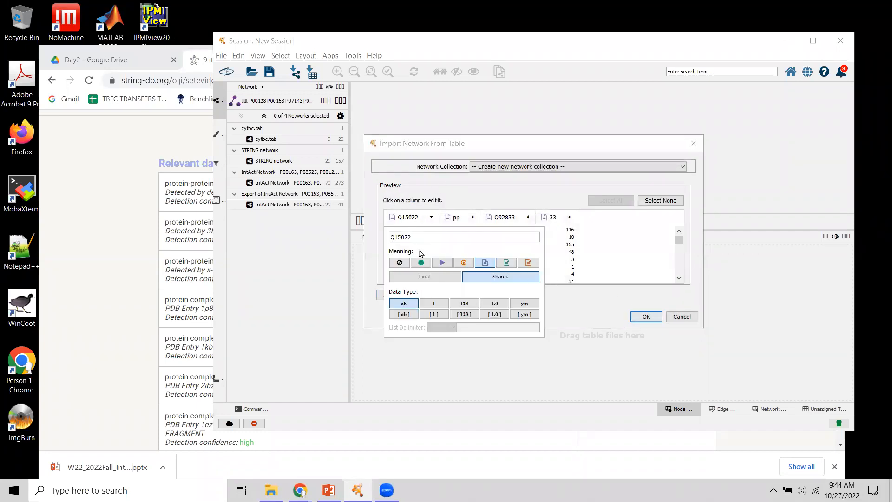
{"action": "left_click", "coordinate": [422, 262]}
{"action": "left_click", "coordinate": [455, 217]}
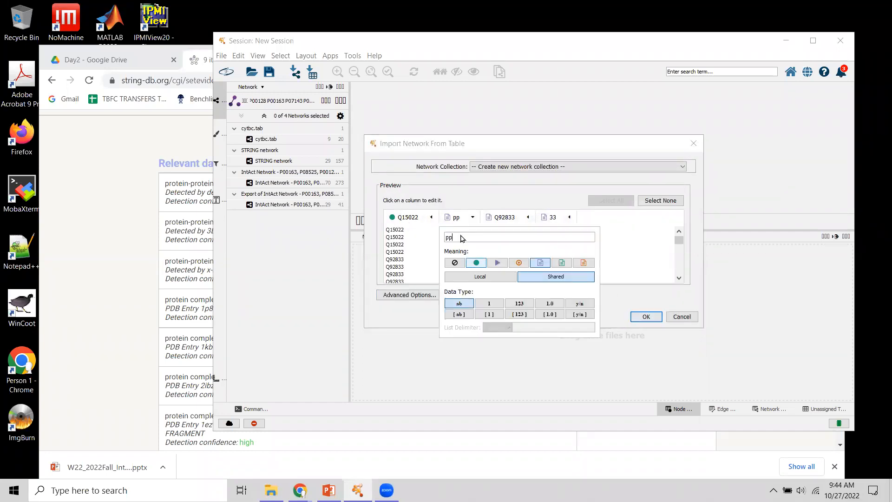
{"action": "left_click", "coordinate": [498, 263]}
{"action": "left_click", "coordinate": [504, 217]}
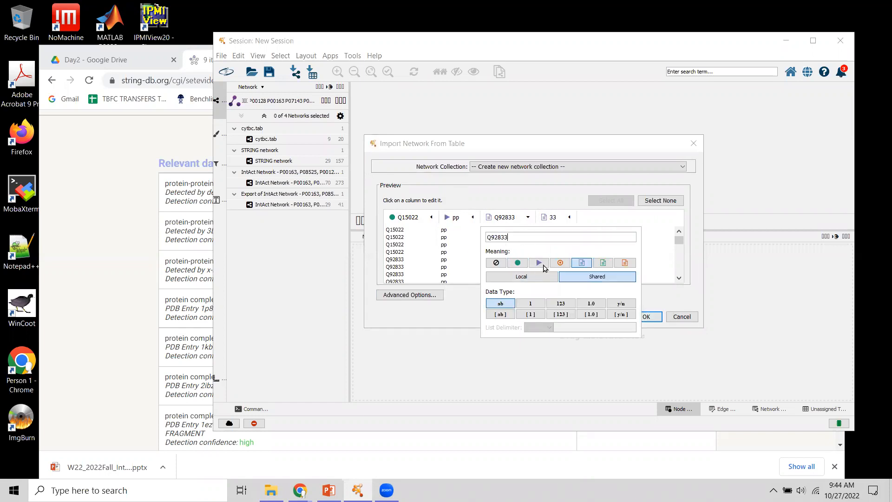
{"action": "left_click", "coordinate": [559, 262]}
{"action": "left_click", "coordinate": [553, 218]}
{"action": "left_click", "coordinate": [552, 263]}
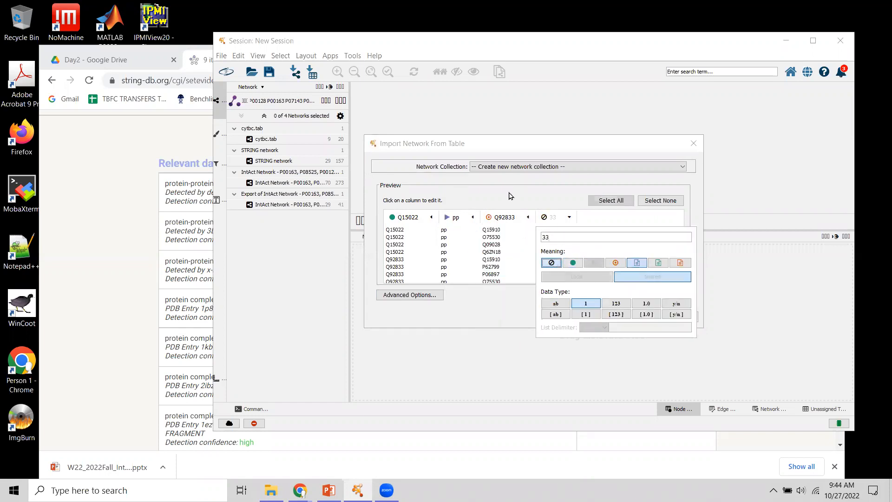
{"action": "left_click", "coordinate": [467, 320]}
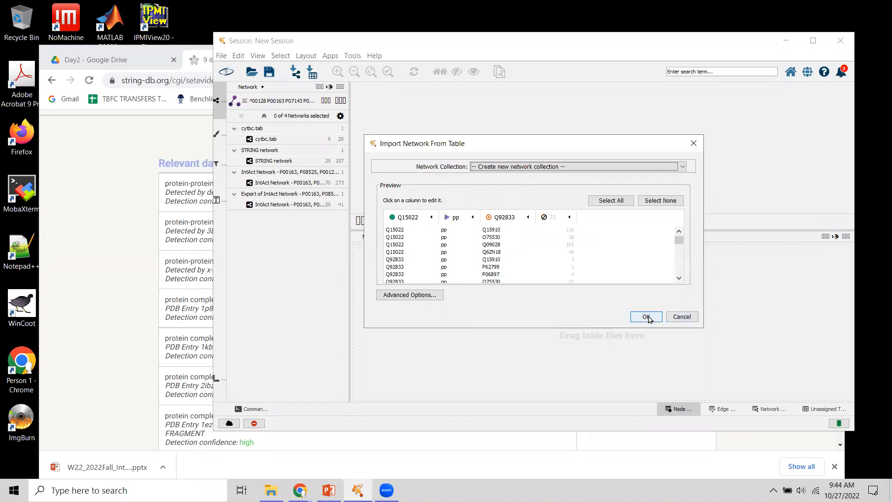
{"action": "left_click", "coordinate": [648, 317]}
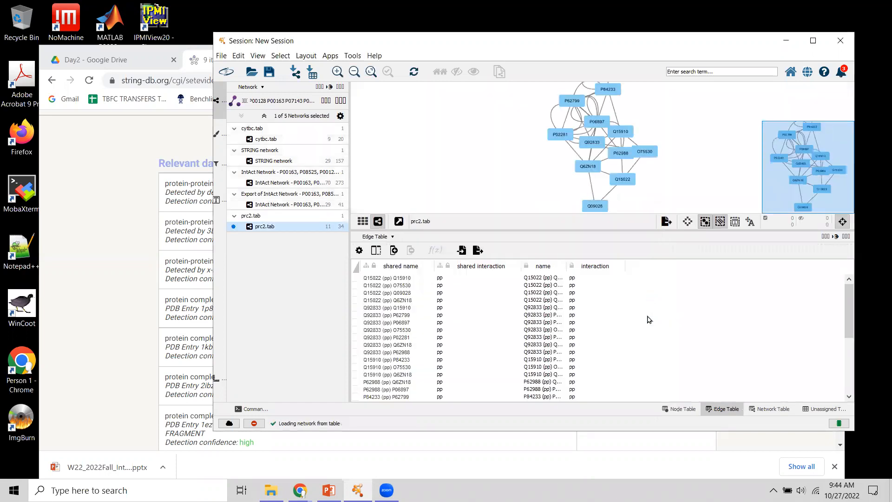
Show the prc2.tab network's node table, sort it by the name column and copy that column's values.
{"action": "left_click", "coordinate": [375, 237]}
{"action": "left_click", "coordinate": [375, 245]}
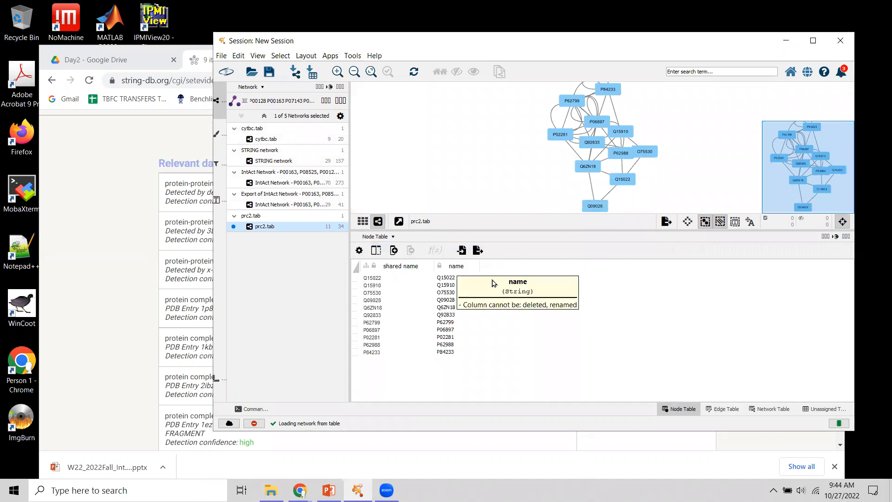
{"action": "left_click", "coordinate": [455, 269]}
{"action": "right_click", "coordinate": [454, 268]}
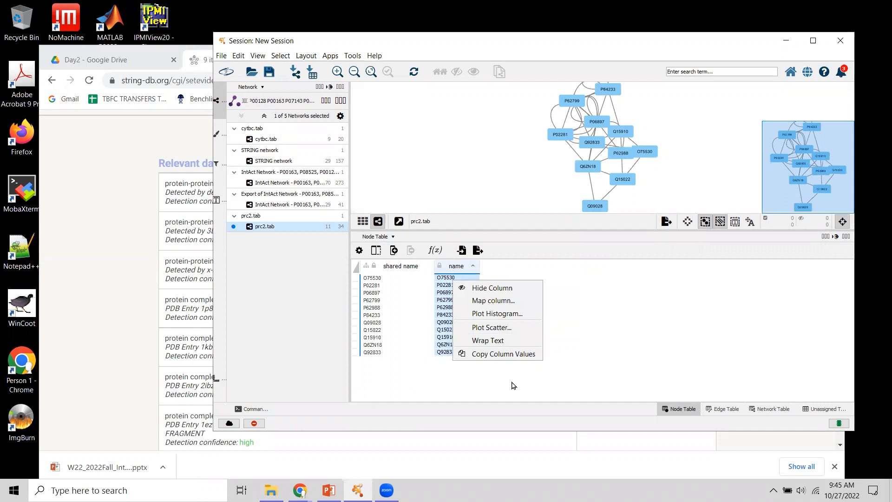
{"action": "left_click", "coordinate": [531, 354]}
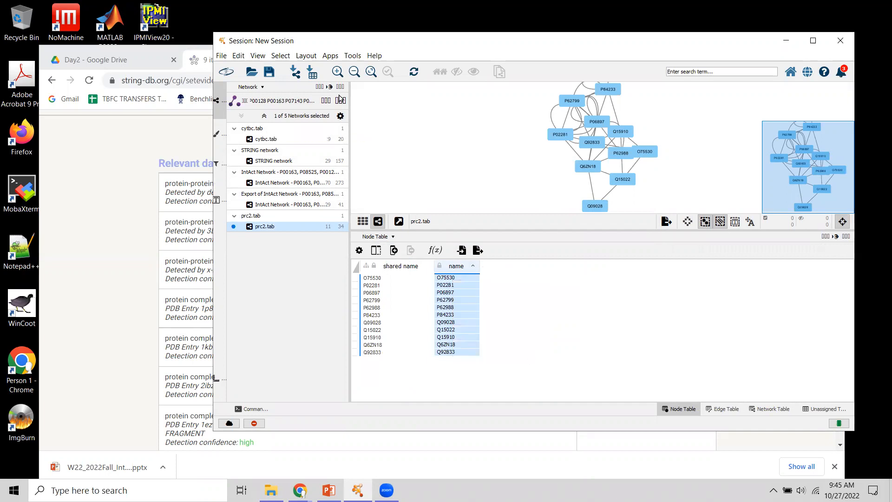
Replace the IntAct Exact Query's protein list with the copied prc2.tab identifiers and run the query.
{"action": "left_click", "coordinate": [281, 100]}
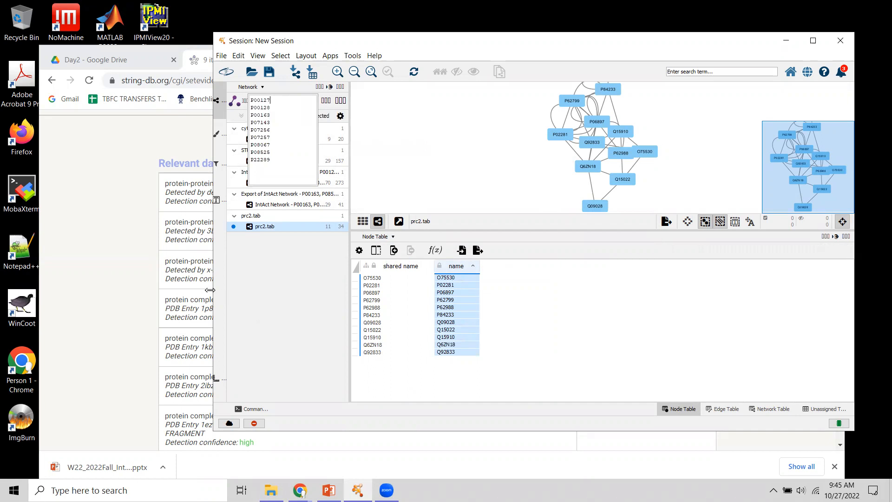
{"action": "left_click_drag", "start_coordinate": [210, 290], "coordinate": [59, 285]}
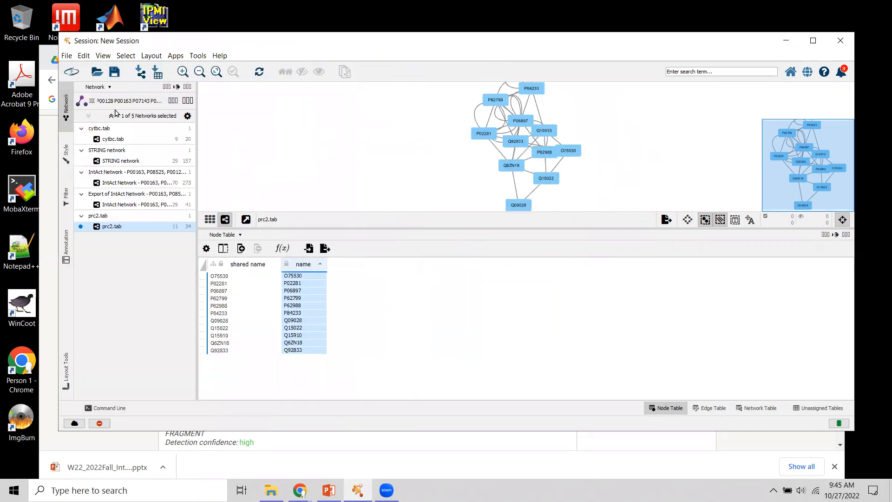
{"action": "left_click", "coordinate": [83, 101]}
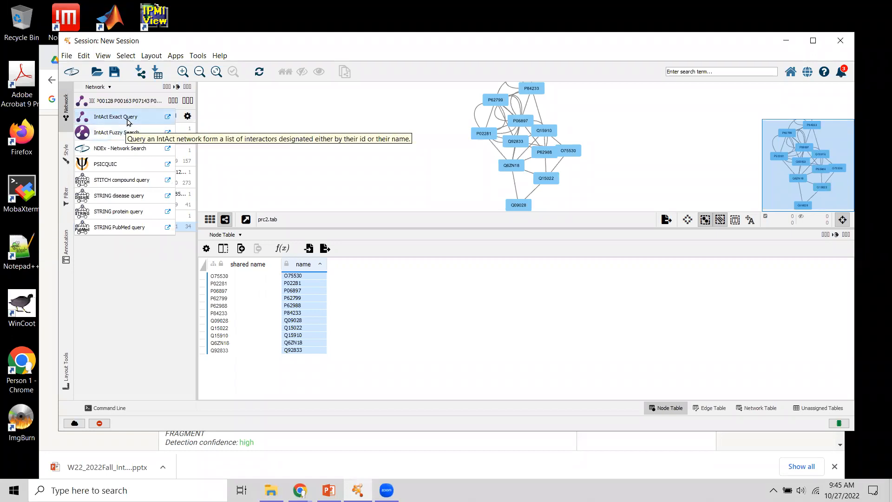
{"action": "left_click", "coordinate": [129, 117]}
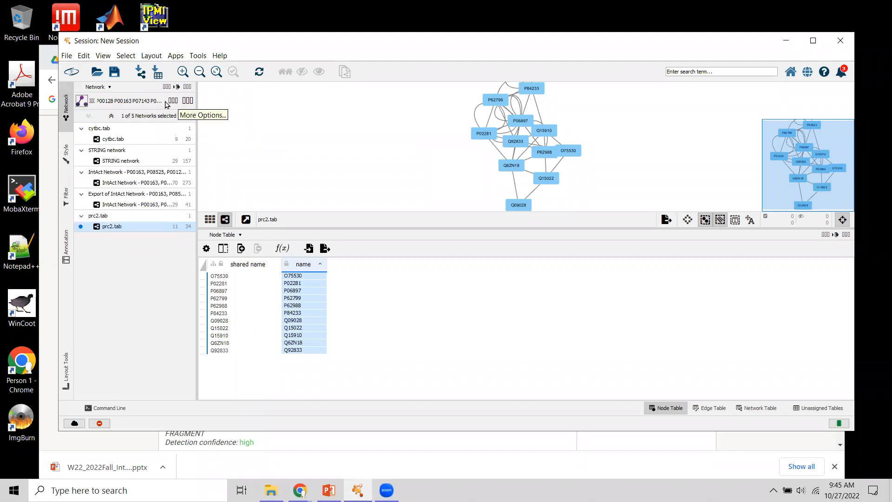
{"action": "left_click", "coordinate": [151, 100]}
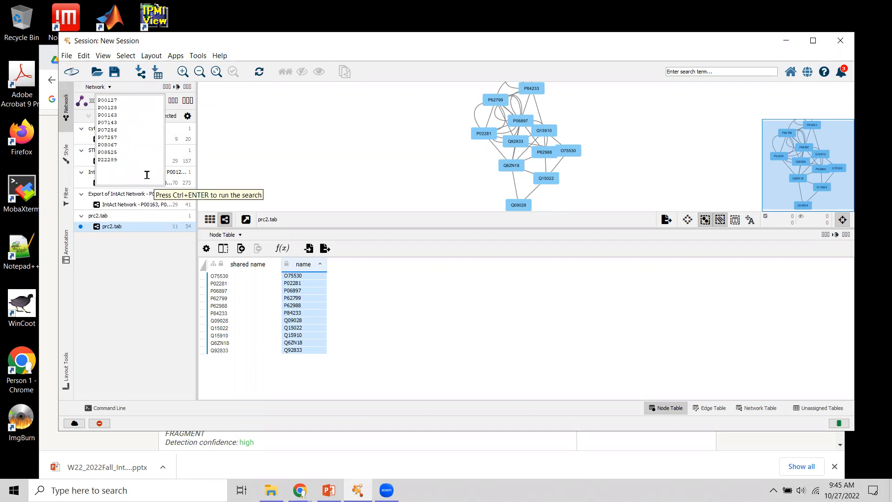
{"action": "left_click_drag", "start_coordinate": [113, 155], "coordinate": [82, 99]}
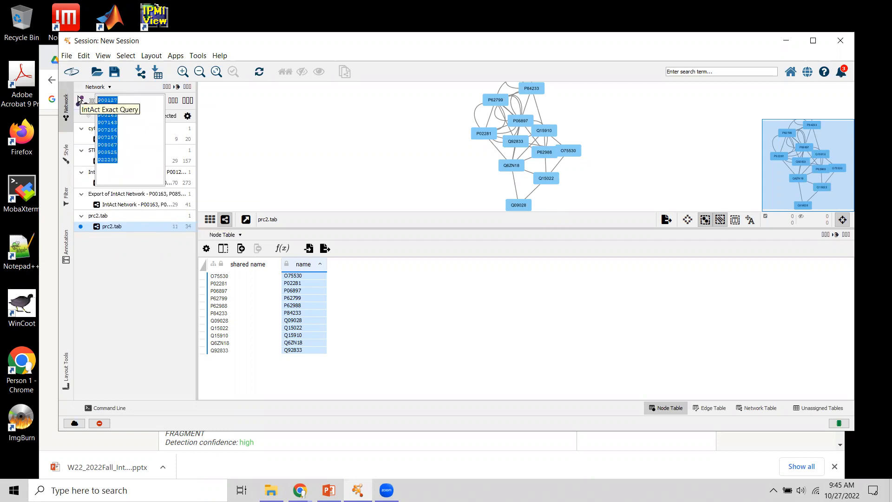
{"action": "key", "text": "BackSpace"}
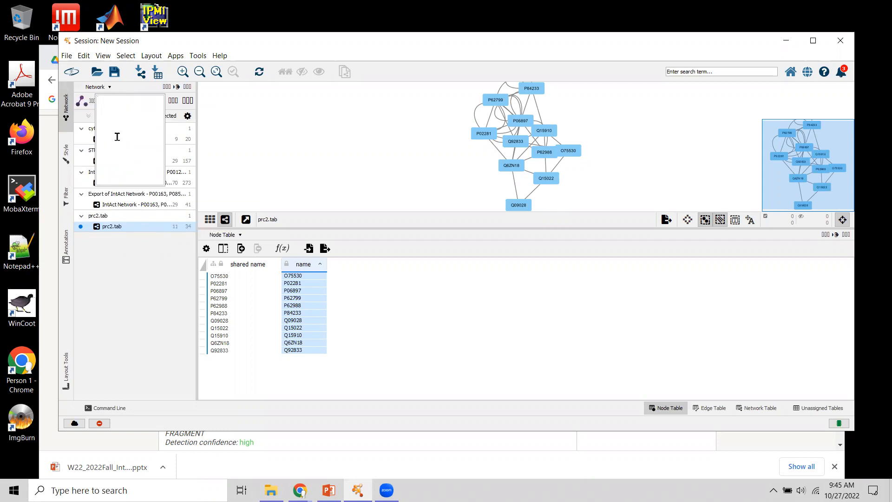
{"action": "key", "text": "ctrl+v"}
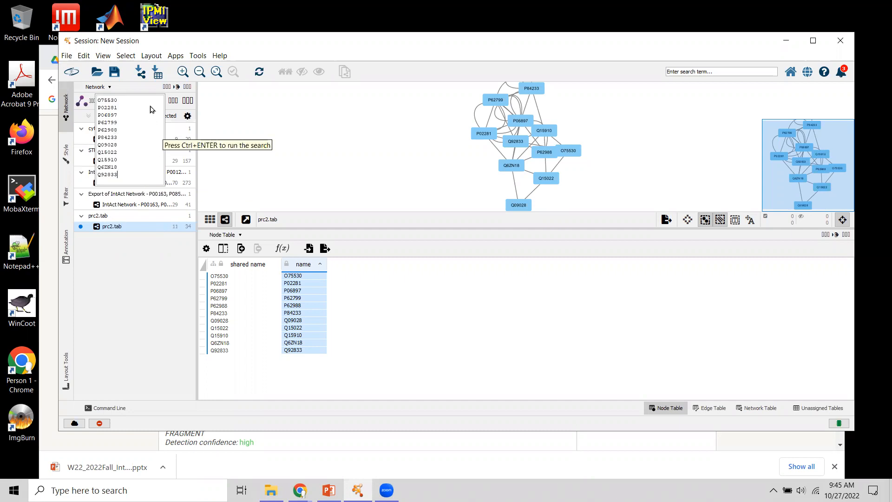
{"action": "left_click", "coordinate": [247, 151]}
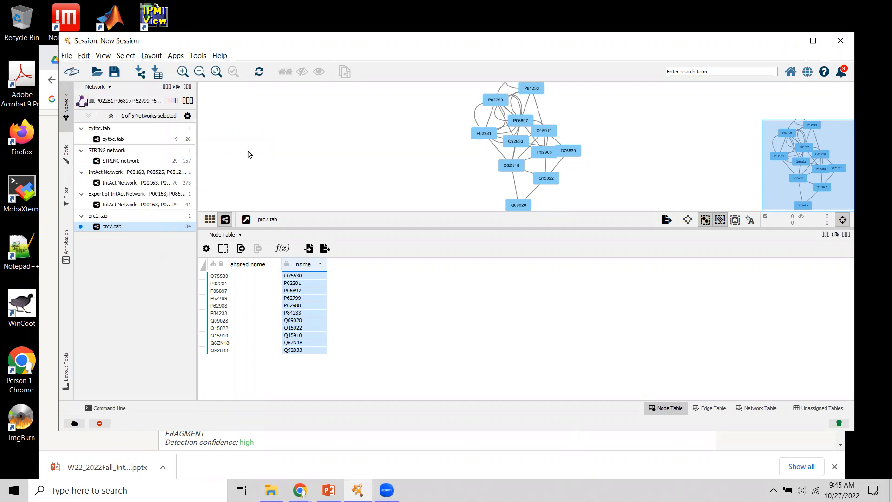
{"action": "left_click", "coordinate": [188, 102]}
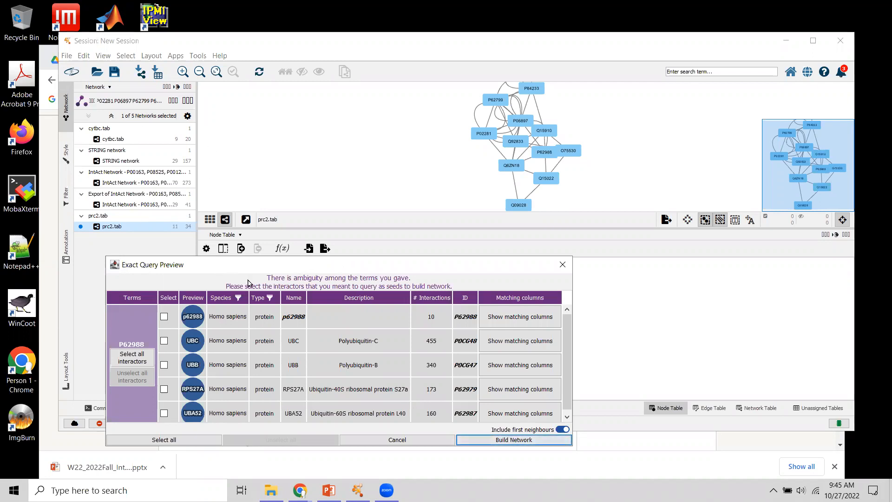
Resolve the ambiguous term P62988 by selecting only the p62988 interactor, and build the network with first neighbours included.
{"action": "left_click_drag", "start_coordinate": [249, 267], "coordinate": [267, 90]}
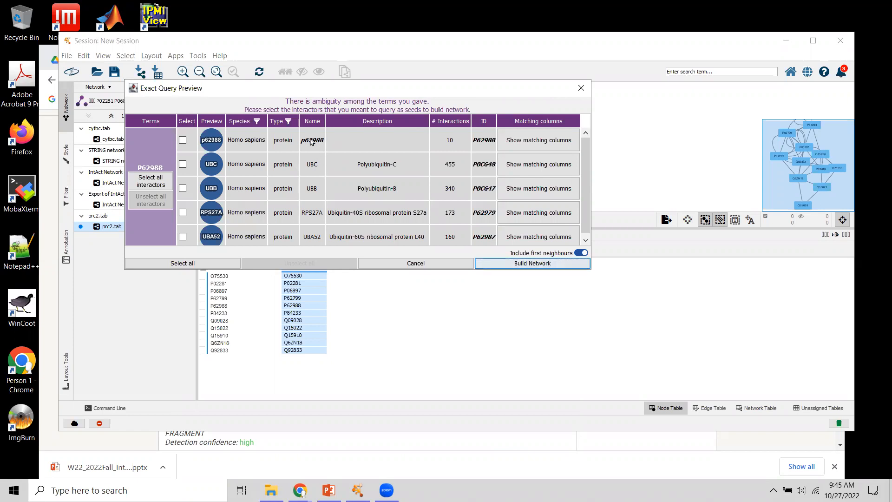
{"action": "left_click", "coordinate": [184, 141]}
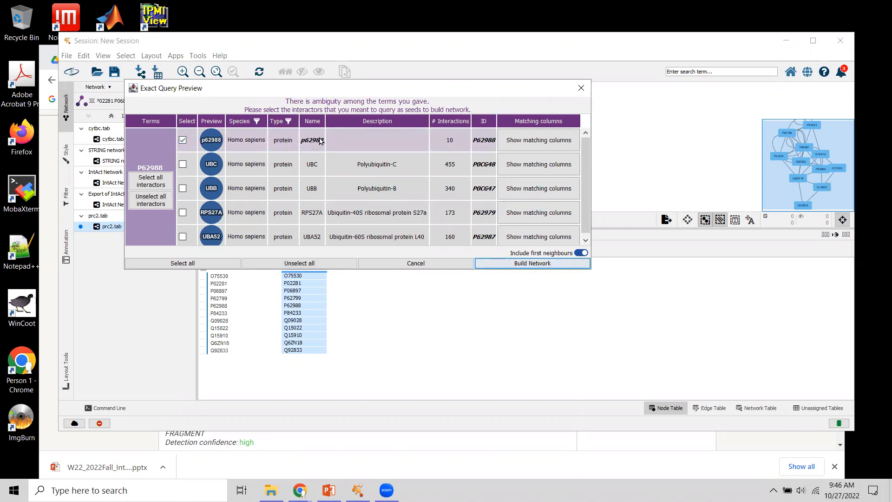
{"action": "left_click", "coordinate": [519, 264]}
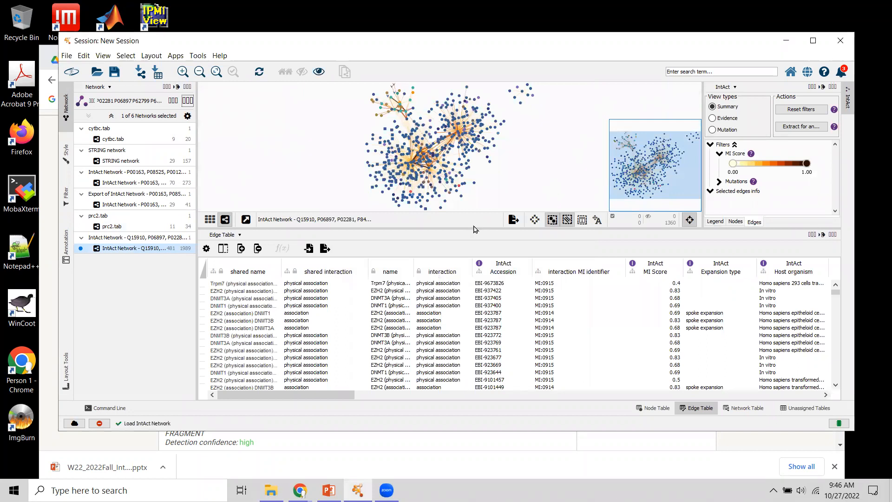
Filter the new IntAct network to MI scores from 0.49 to 1.00 and extract the filtered result as a separate network.
{"action": "left_click_drag", "start_coordinate": [481, 248], "coordinate": [482, 319]}
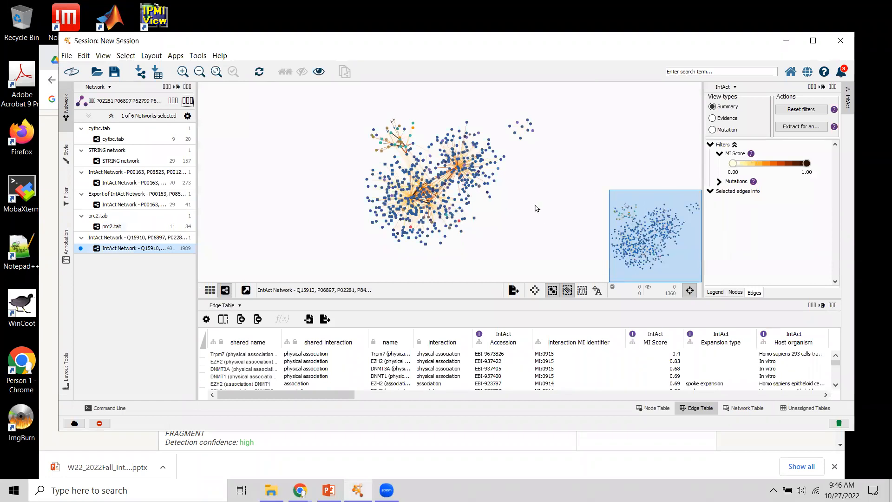
{"action": "left_click_drag", "start_coordinate": [504, 212], "coordinate": [467, 214]}
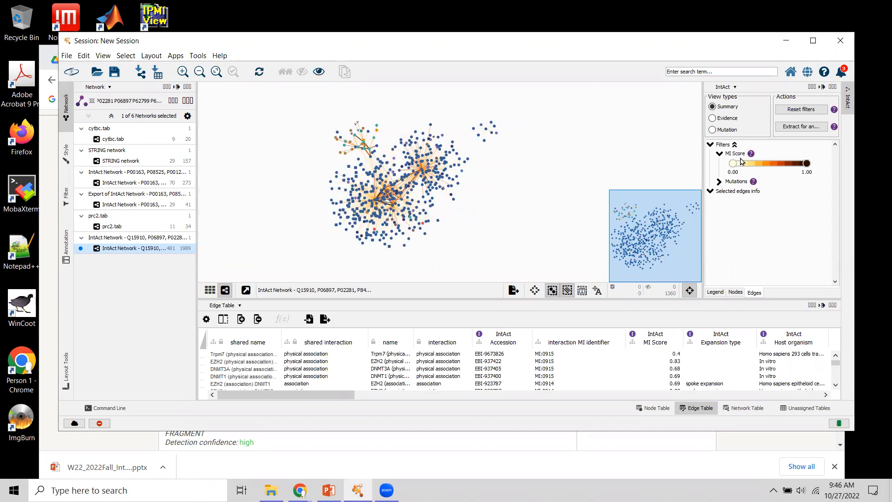
{"action": "left_click_drag", "start_coordinate": [733, 164], "coordinate": [769, 165]}
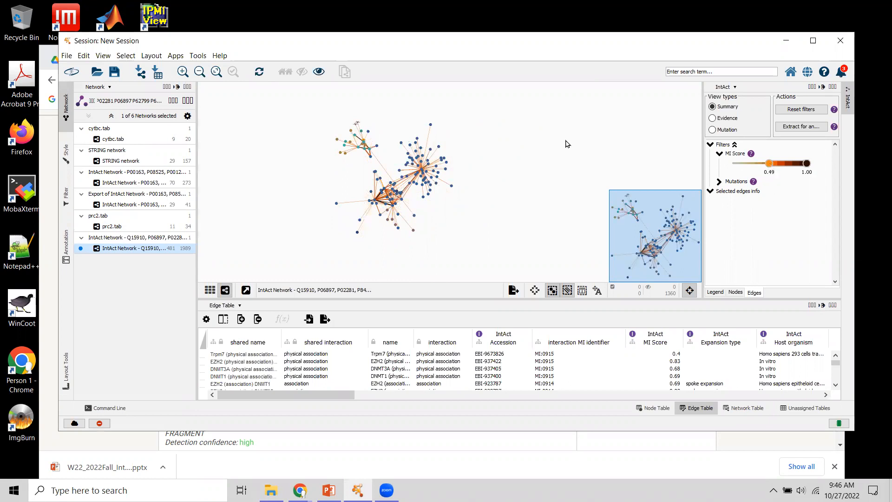
{"action": "left_click", "coordinate": [795, 127]}
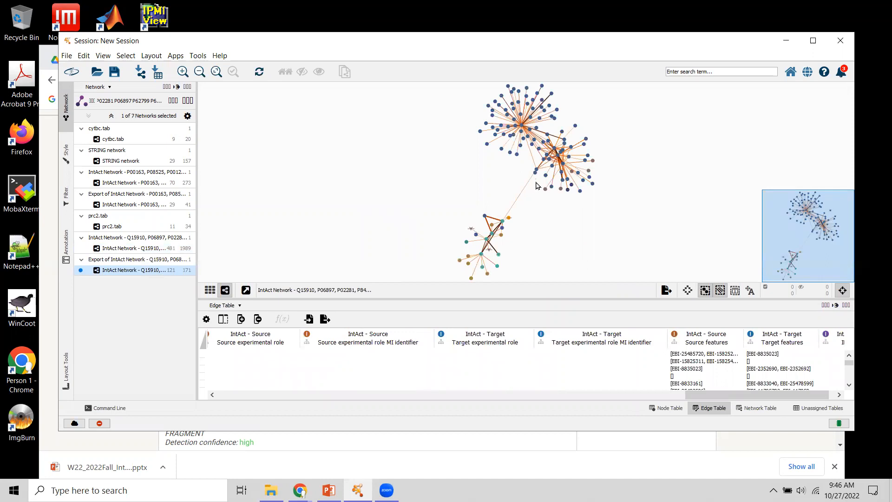
Show the extracted network's node table and review its name and identifier columns.
{"action": "left_click", "coordinate": [229, 305]}
{"action": "left_click", "coordinate": [238, 321]}
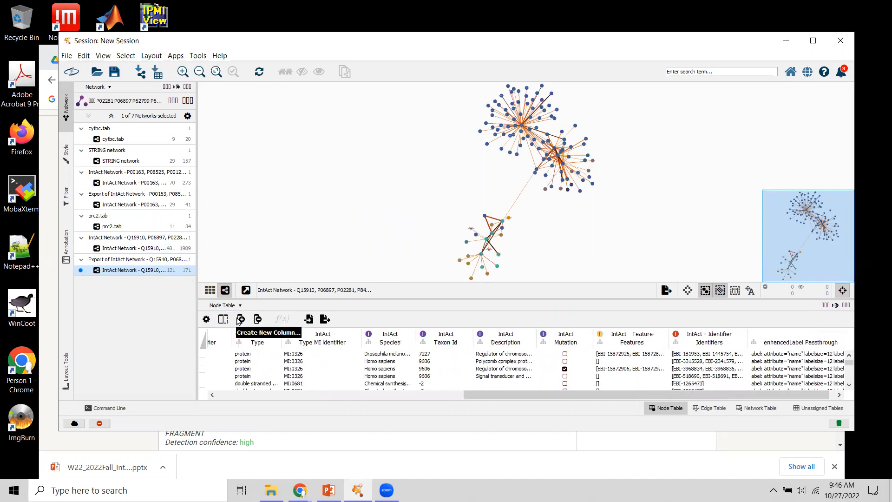
{"action": "scroll", "coordinate": [428, 390], "scroll_direction": "left", "scroll_amount": 10}
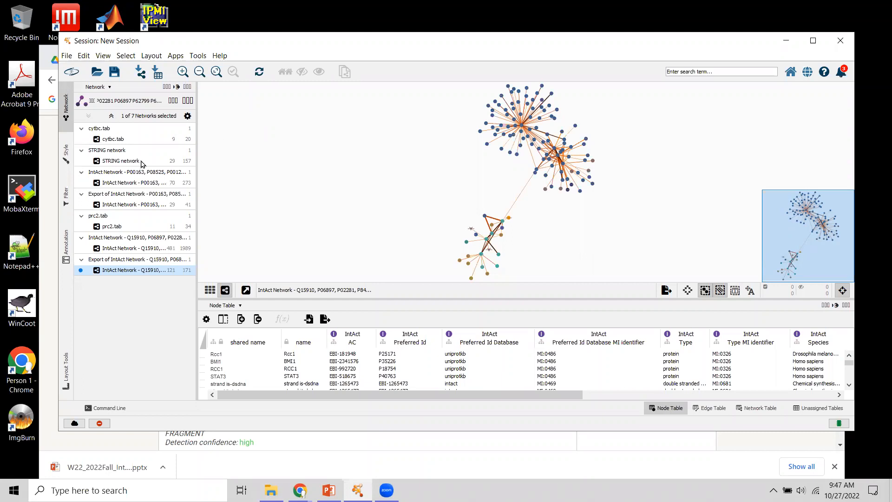
Switch the network search source to PSICQUIC.
{"action": "left_click", "coordinate": [83, 104]}
{"action": "left_click", "coordinate": [101, 167]}
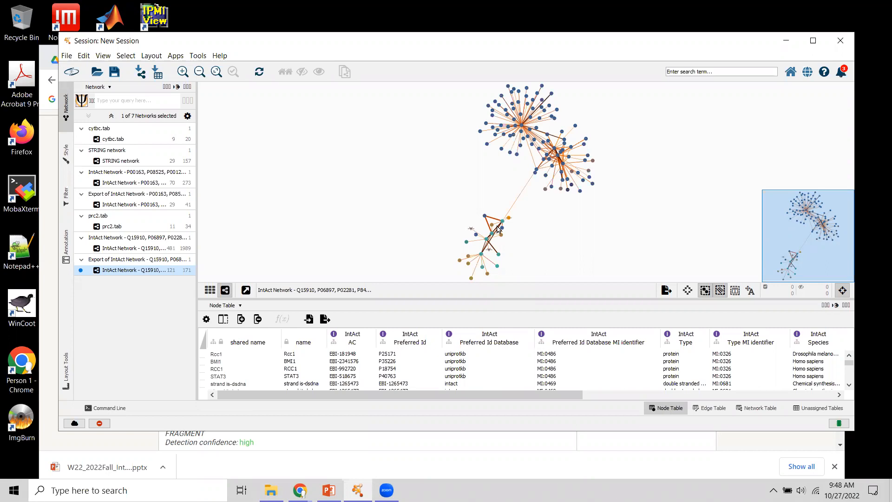
{"action": "left_click", "coordinate": [553, 42]}
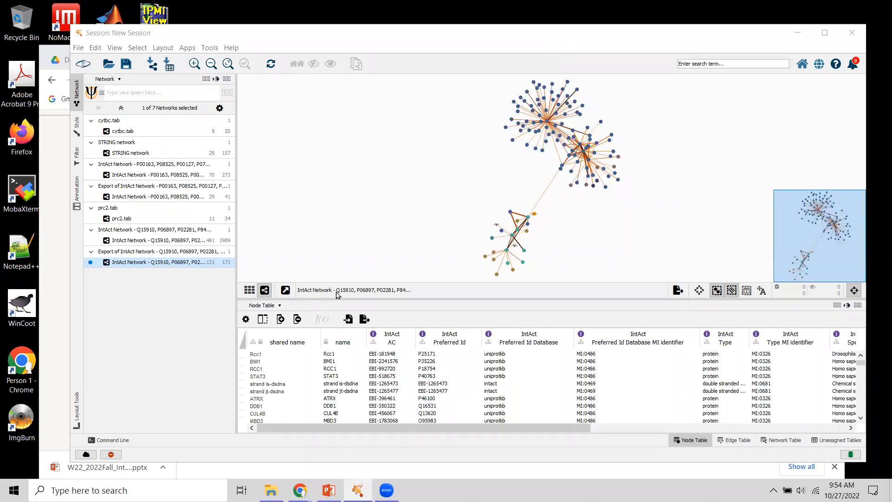
Save the session as network2 in the W22 folder.
{"action": "left_click", "coordinate": [79, 48]}
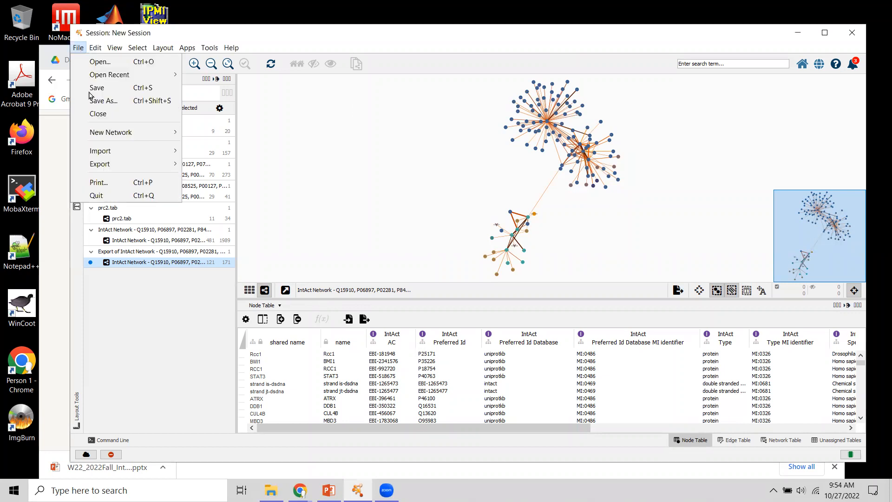
{"action": "left_click", "coordinate": [115, 98]}
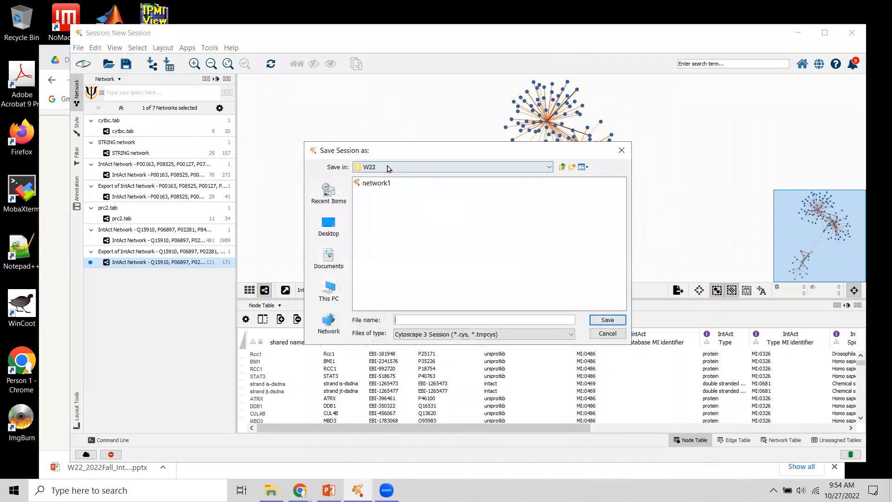
{"action": "left_click", "coordinate": [385, 185]}
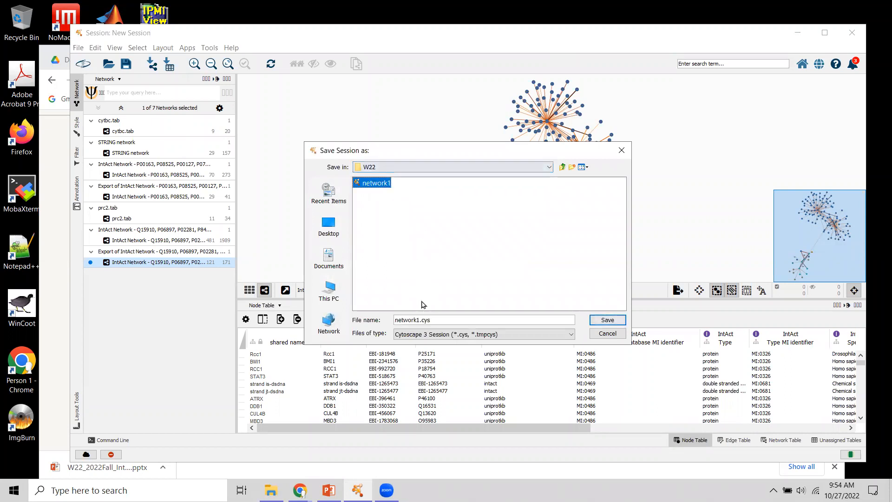
{"action": "left_click", "coordinate": [420, 320]}
{"action": "key", "text": "BackSpace"}
{"action": "key", "text": "BackSpace"}
{"action": "key", "text": "BackSpace"}
{"action": "key", "text": "BackSpace"}
{"action": "key", "text": "BackSpace"}
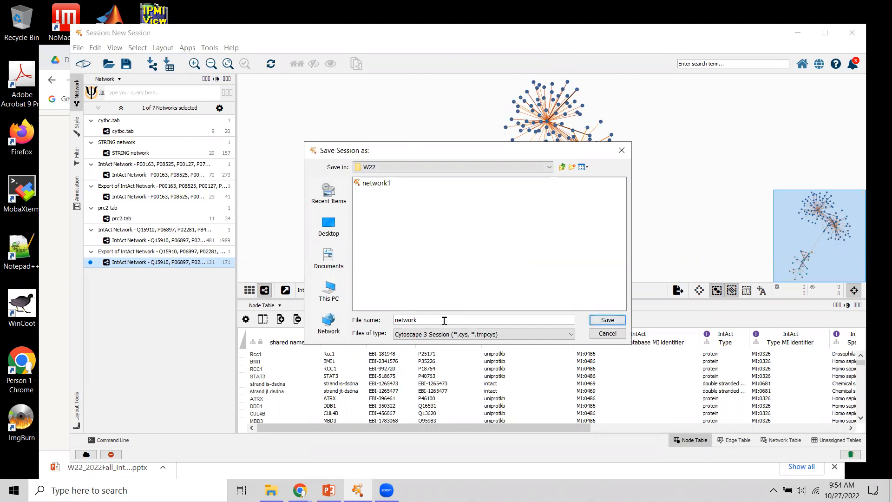
{"action": "left_click", "coordinate": [609, 320]}
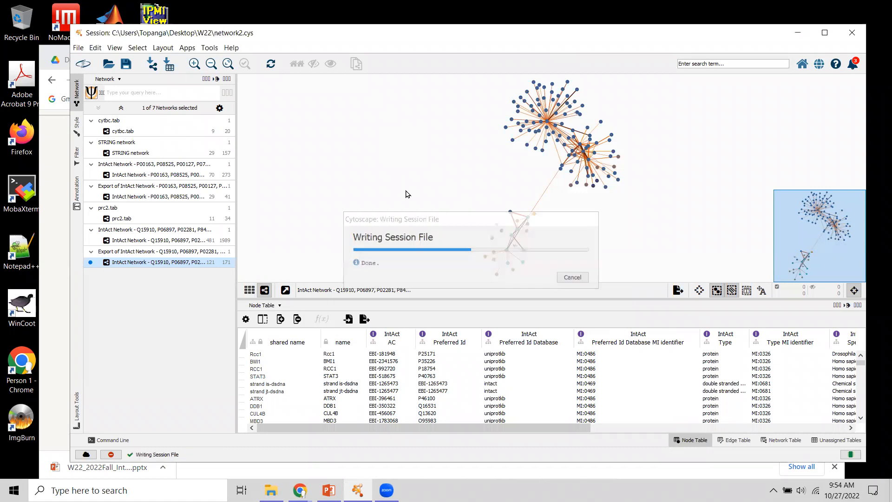
Copy the name column values from the prc2.tab node table and search the PSICQUIC databases with them.
{"action": "left_click_drag", "start_coordinate": [474, 299], "coordinate": [478, 322]}
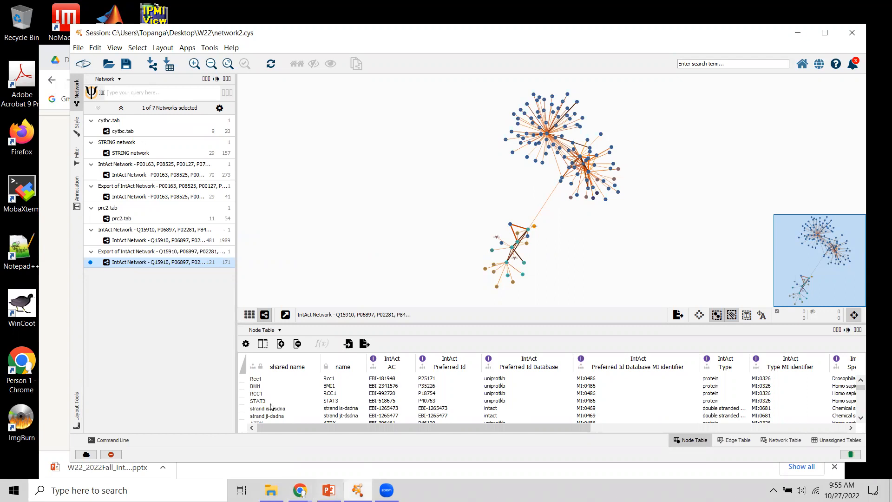
{"action": "left_click", "coordinate": [120, 219]}
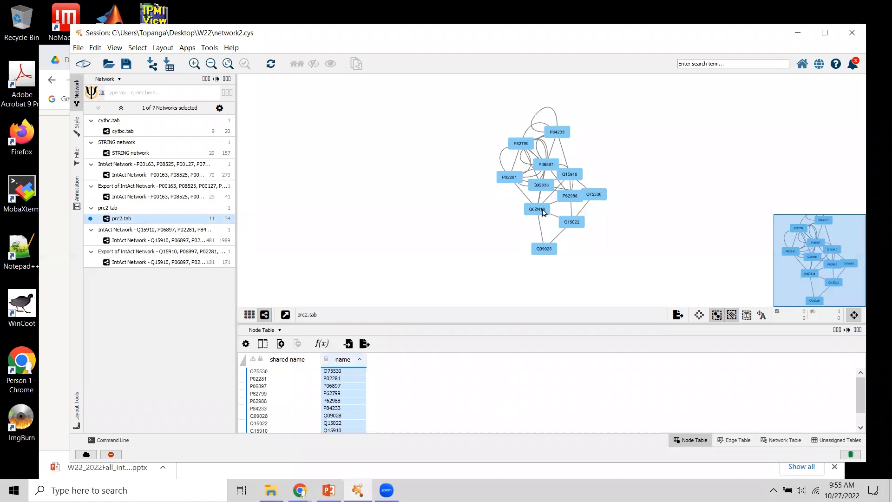
{"action": "right_click", "coordinate": [346, 363]}
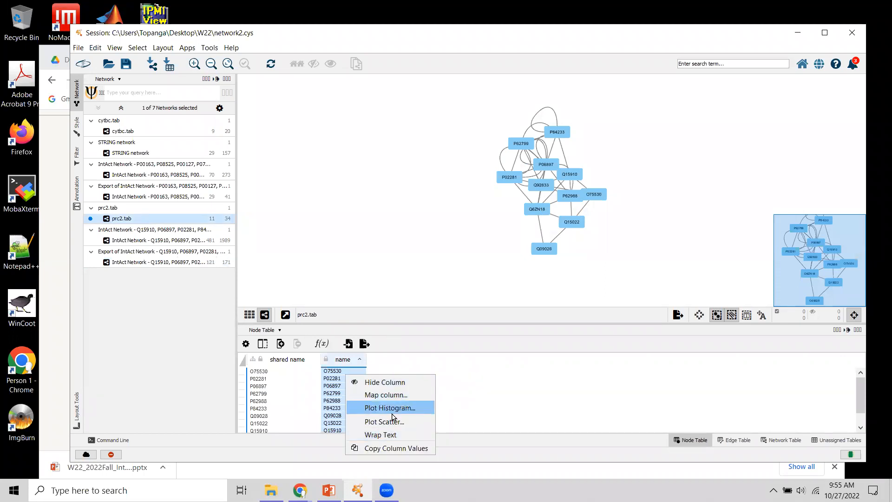
{"action": "left_click", "coordinate": [411, 452]}
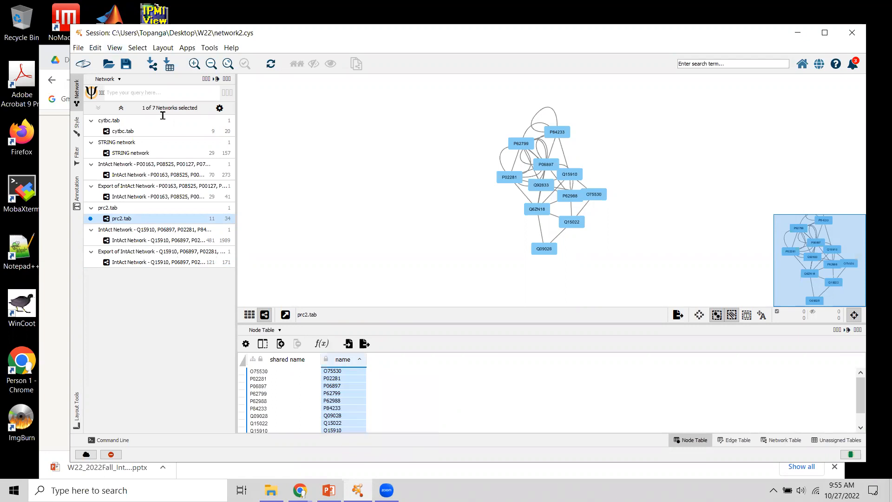
{"action": "left_click", "coordinate": [143, 91]}
{"action": "key", "text": "ctrl+v"}
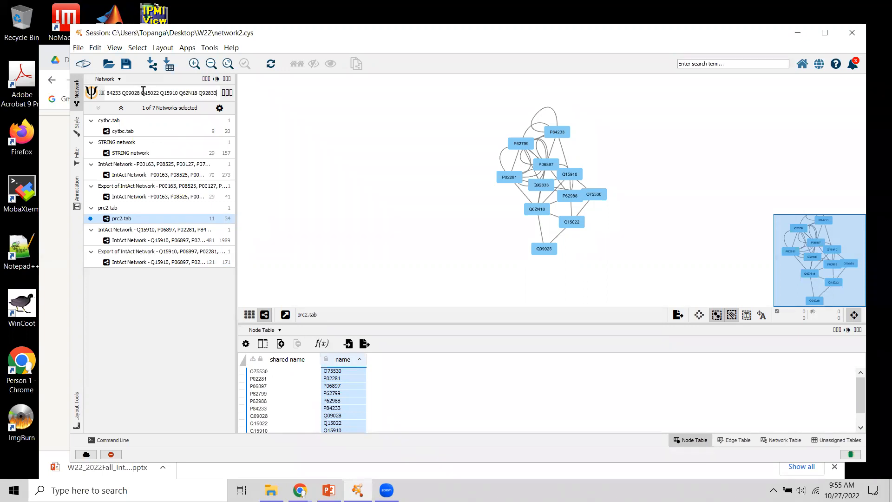
{"action": "left_click", "coordinate": [230, 93]}
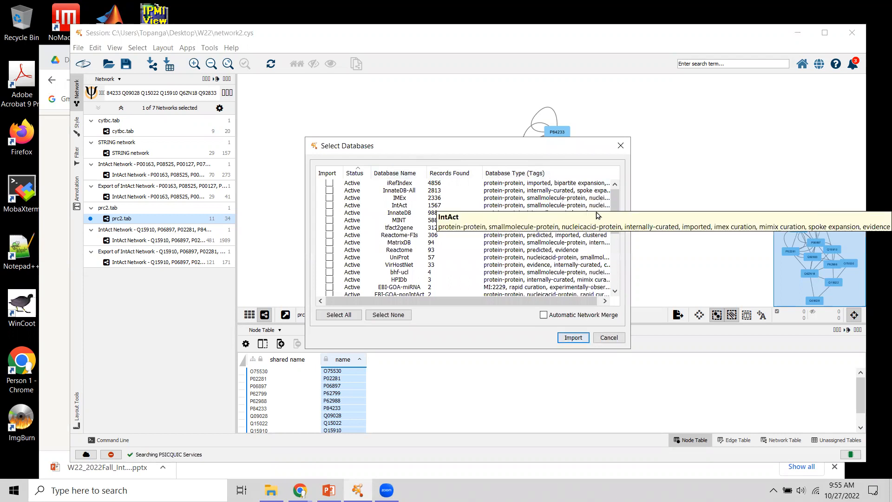
Import the records found in the IMEx database as a network, without automatic network merging.
{"action": "mouse_move", "coordinate": [616, 206]}
{"action": "left_mouse_down"}
{"action": "mouse_move", "coordinate": [619, 221]}
{"action": "mouse_move", "coordinate": [615, 191]}
{"action": "left_mouse_up"}
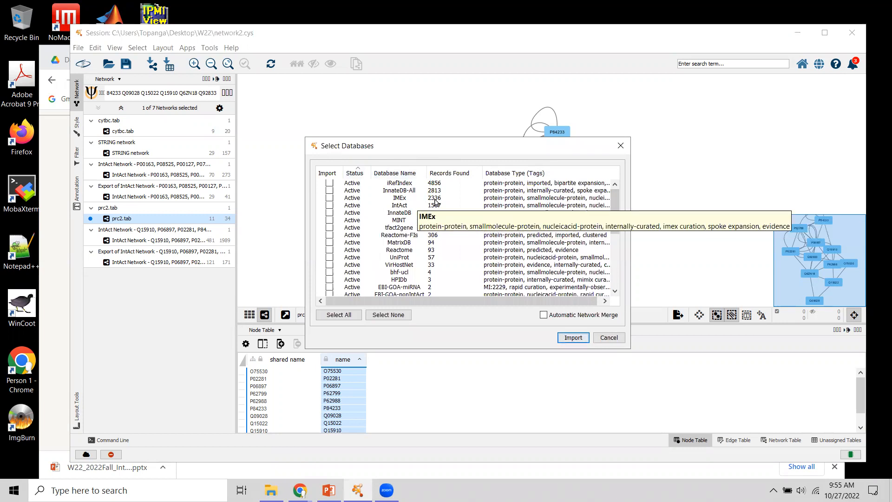
{"action": "left_click", "coordinate": [329, 198]}
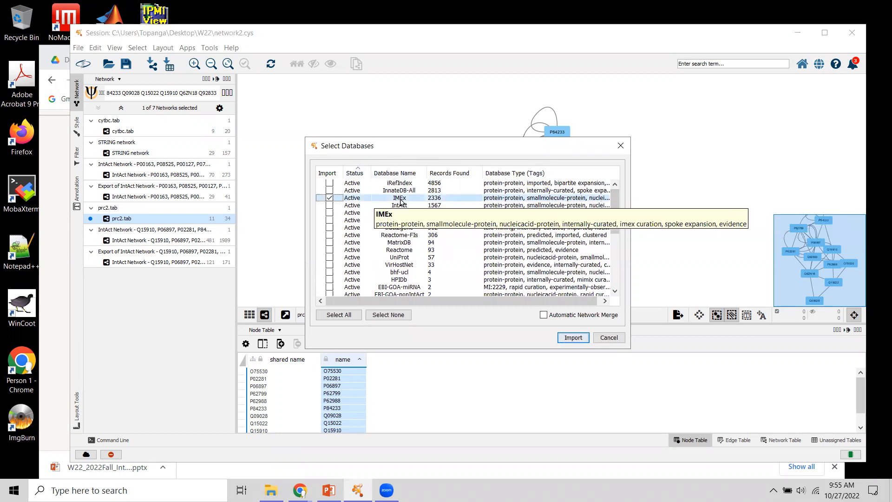
{"action": "left_click", "coordinate": [574, 338]}
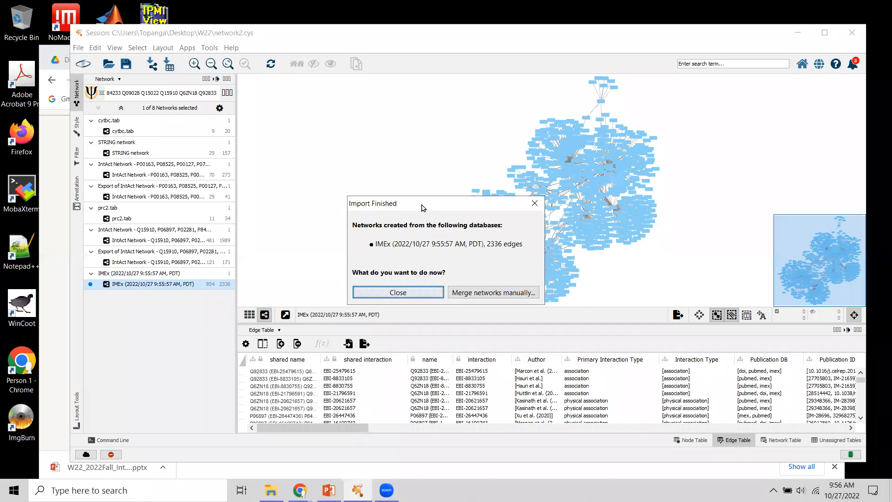
Close the import summary and show the node table of the IMEx network.
{"action": "left_click", "coordinate": [398, 293]}
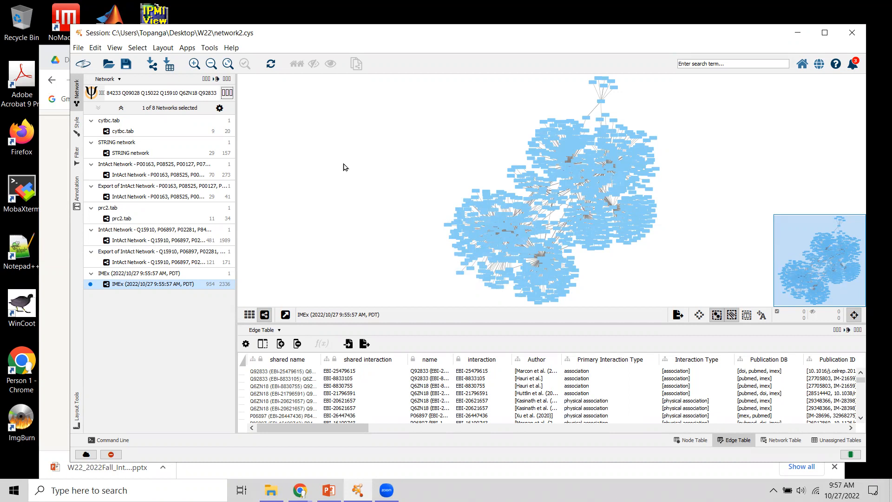
{"action": "left_click", "coordinate": [78, 47]}
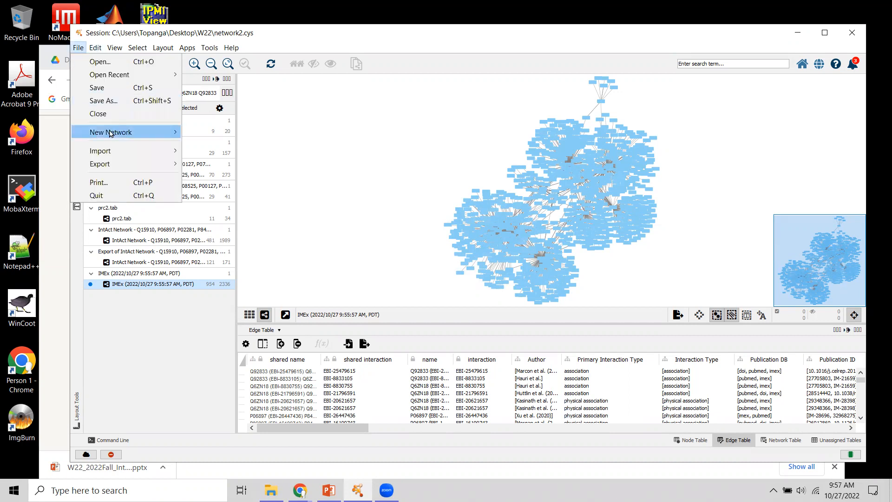
{"action": "key", "text": "Up"}
{"action": "key", "text": "Return"}
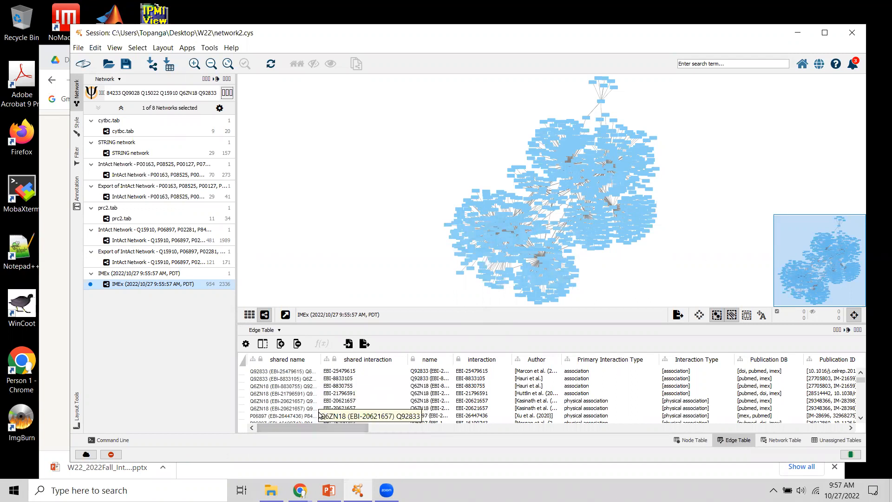
{"action": "left_click", "coordinate": [267, 331]}
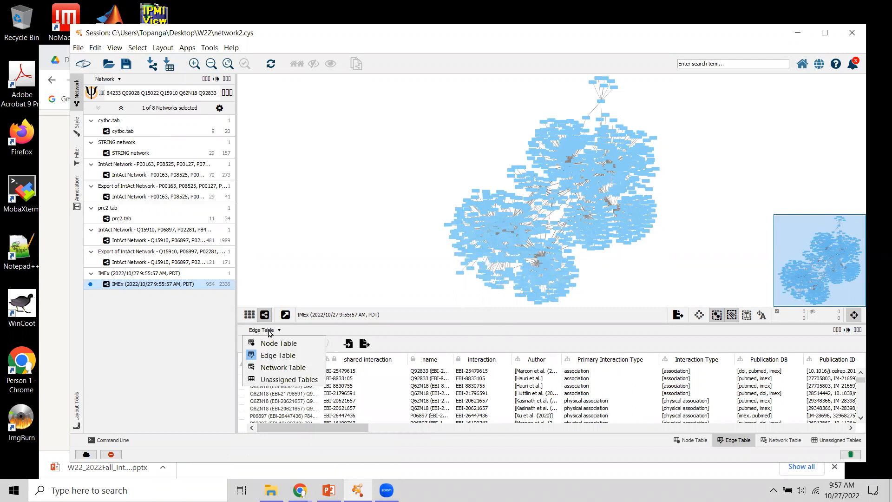
{"action": "left_click", "coordinate": [284, 343]}
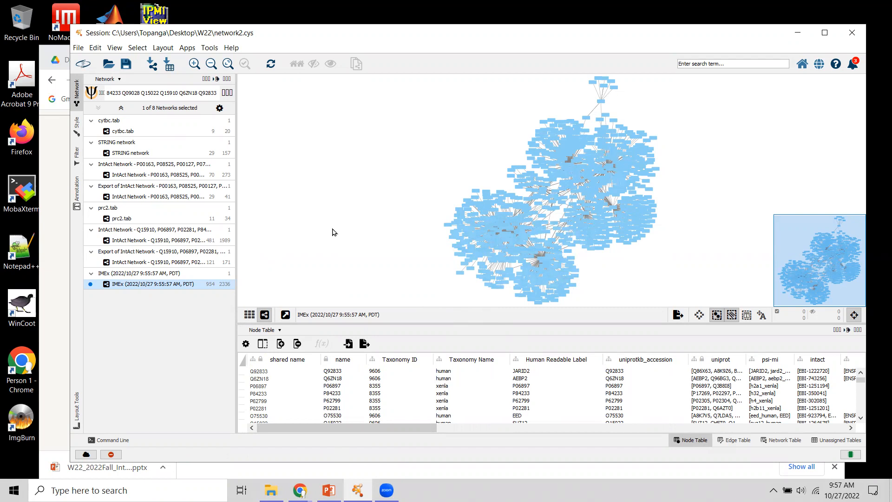
Scale the IMEx network layout up in width and height to spread the nodes apart.
{"action": "left_click_drag", "start_coordinate": [372, 204], "coordinate": [374, 203]}
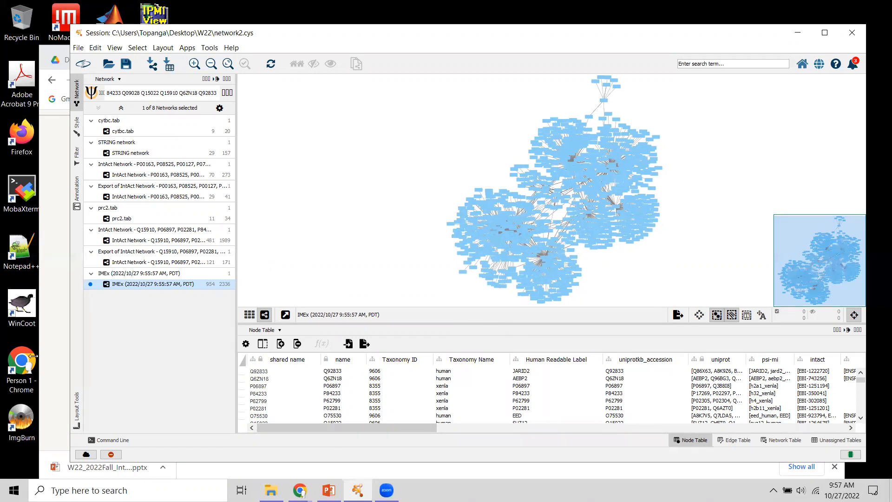
{"action": "left_click", "coordinate": [76, 416]}
{"action": "left_click", "coordinate": [226, 343]}
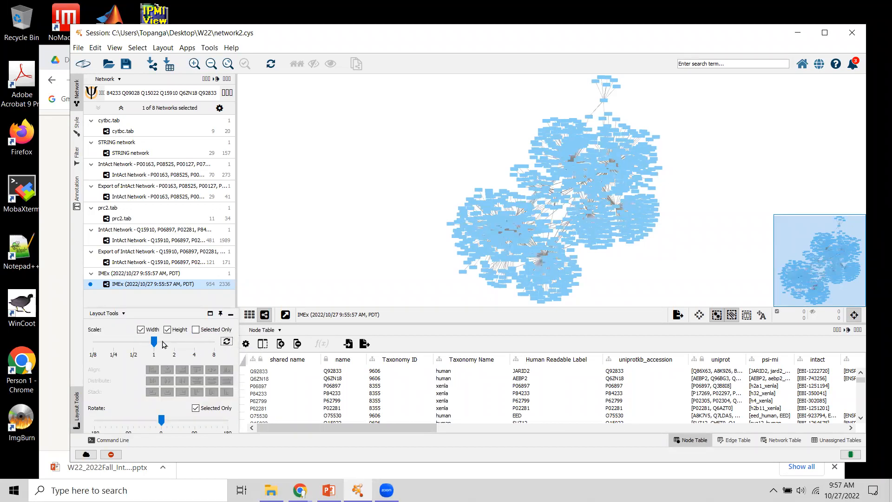
{"action": "left_click_drag", "start_coordinate": [154, 342], "coordinate": [181, 342]}
{"action": "left_click_drag", "start_coordinate": [611, 217], "coordinate": [389, 268]}
{"action": "left_click_drag", "start_coordinate": [619, 221], "coordinate": [619, 225]}
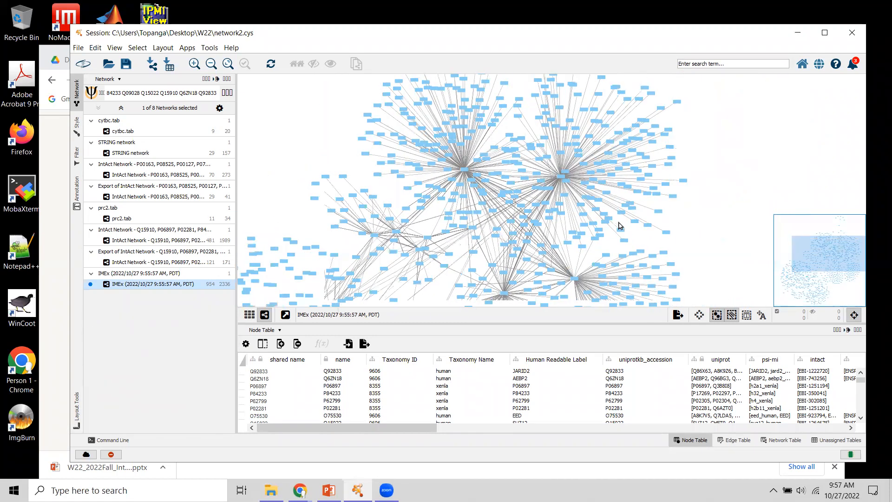
Examine the densely connected hubs and select node Q9UJ41 at the edge of the IMEx network.
{"action": "scroll", "coordinate": [520, 197], "scroll_direction": "up", "scroll_amount": 4}
{"action": "scroll", "coordinate": [523, 195], "scroll_direction": "up", "scroll_amount": 12}
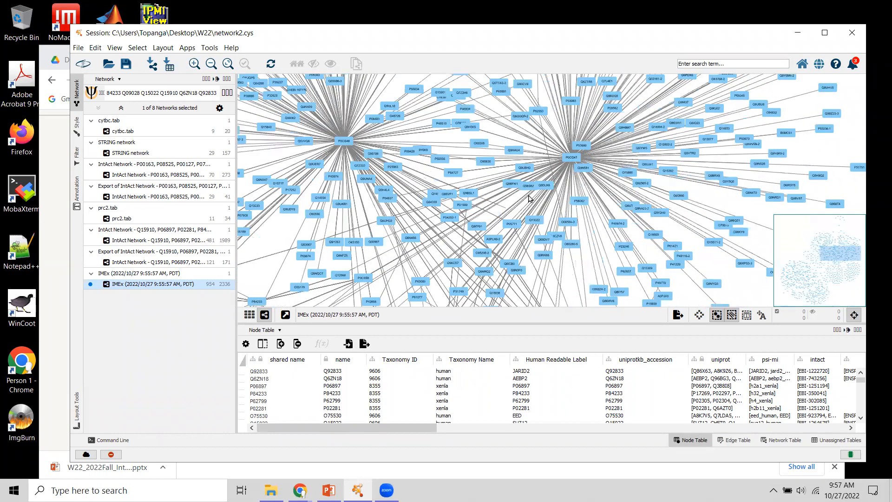
{"action": "left_click_drag", "start_coordinate": [696, 205], "coordinate": [413, 295]}
{"action": "left_click_drag", "start_coordinate": [571, 205], "coordinate": [852, 189]}
{"action": "left_click_drag", "start_coordinate": [743, 173], "coordinate": [399, 182]}
{"action": "left_click_drag", "start_coordinate": [506, 196], "coordinate": [826, 168]}
{"action": "left_click_drag", "start_coordinate": [824, 137], "coordinate": [690, 125]}
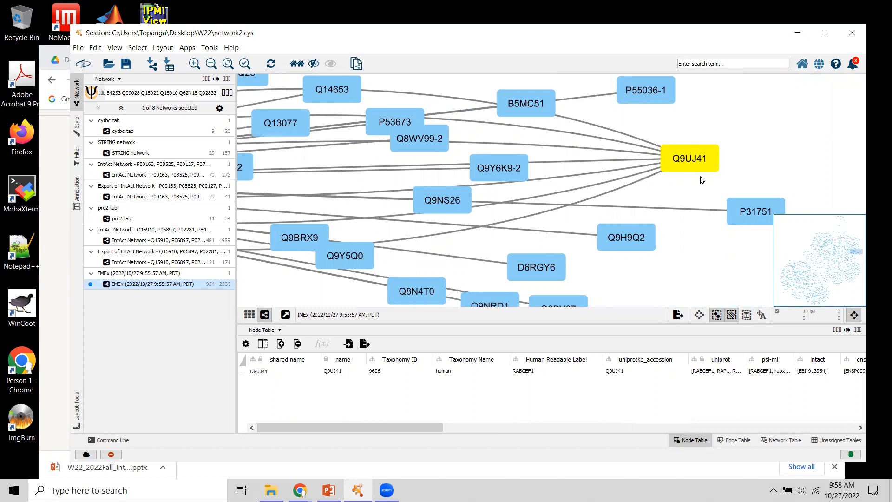
{"action": "scroll", "coordinate": [607, 219], "scroll_direction": "down", "scroll_amount": 5}
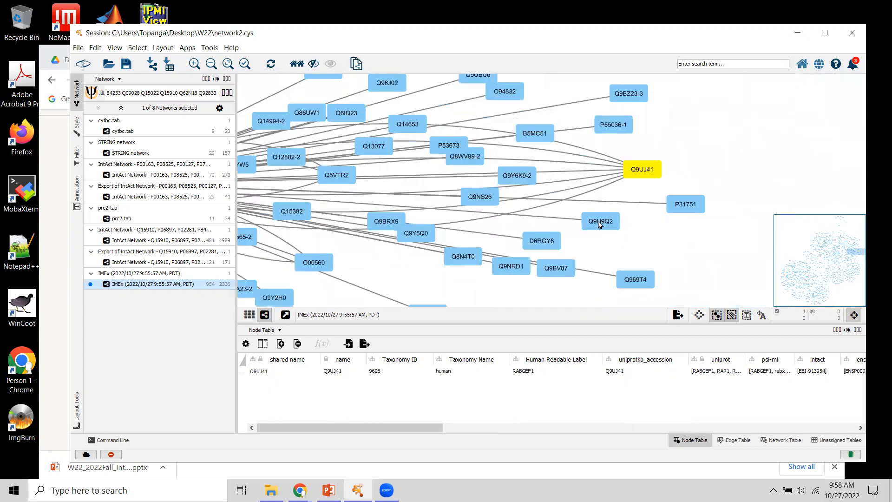
Move node Q9UJ41 farther from P0CG47, then select the parallel edges between them together with both nodes.
{"action": "left_click_drag", "start_coordinate": [254, 188], "coordinate": [500, 197]}
{"action": "left_click_drag", "start_coordinate": [302, 153], "coordinate": [317, 173]}
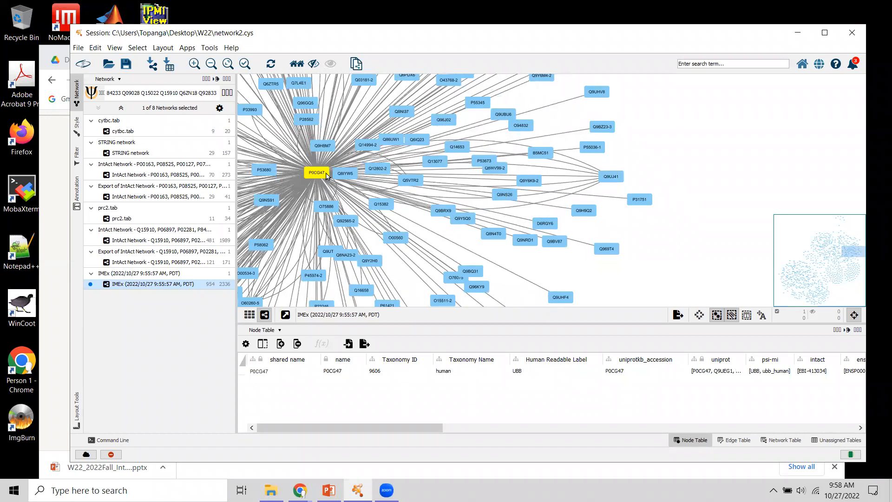
{"action": "left_click_drag", "start_coordinate": [610, 180], "coordinate": [660, 168]}
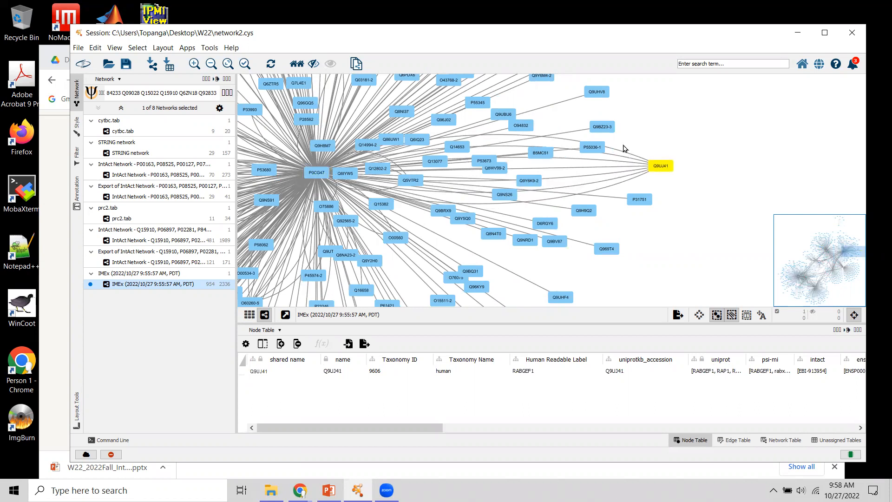
{"action": "left_click_drag", "start_coordinate": [627, 151], "coordinate": [641, 183]}
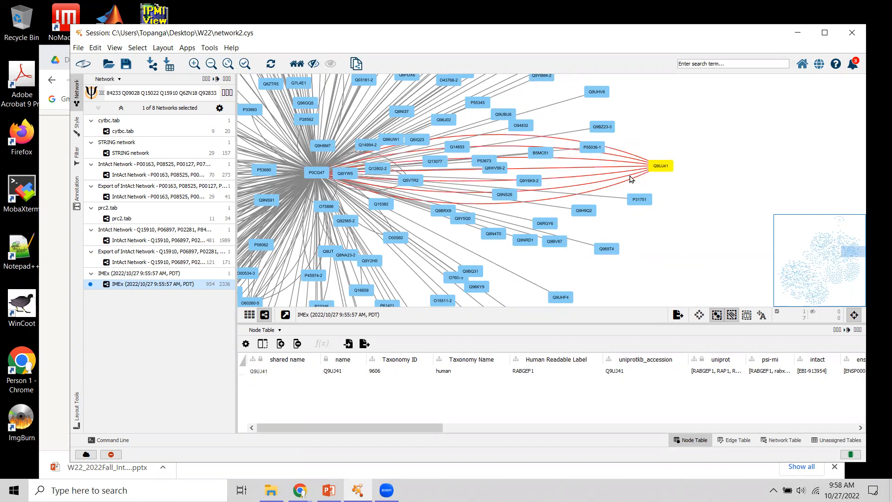
{"action": "left_click", "coordinate": [321, 175], "text": "shift"}
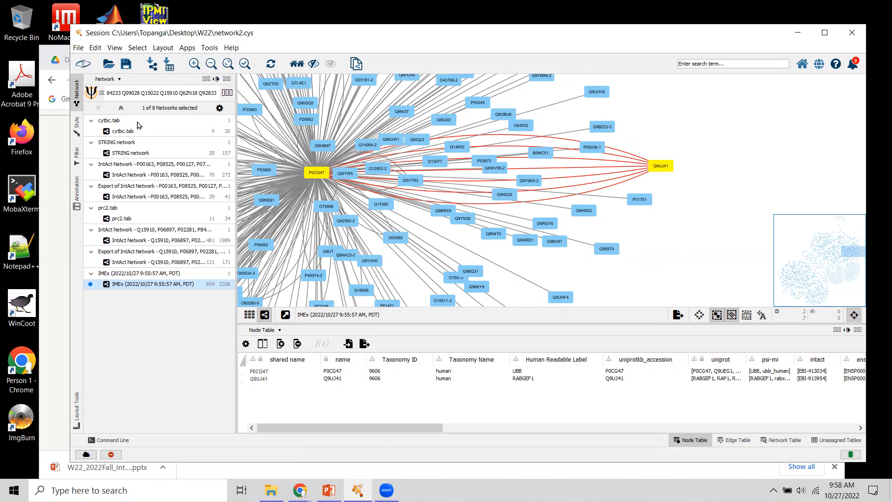
Show the IntAct network for P00163, P08525 and P00127 in evidence view and pull node QCR2 away from its cluster.
{"action": "left_click", "coordinate": [131, 173]}
{"action": "left_click", "coordinate": [732, 111]}
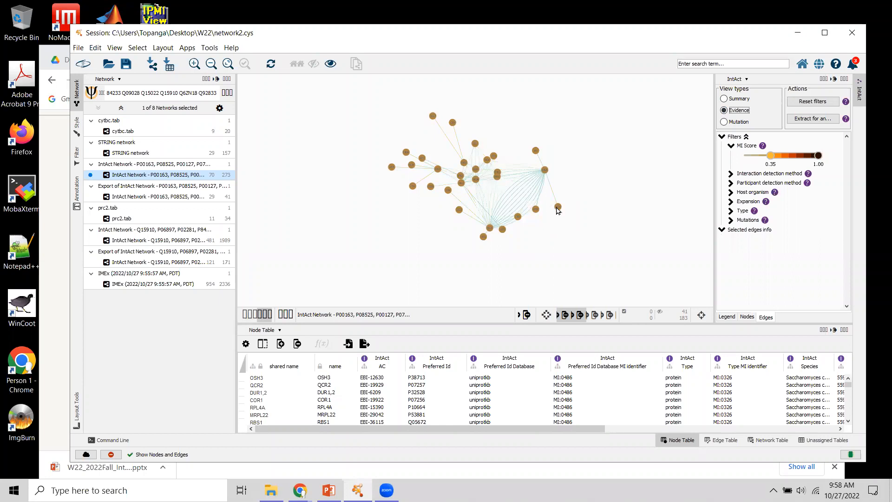
{"action": "left_click_drag", "start_coordinate": [546, 175], "coordinate": [610, 173]}
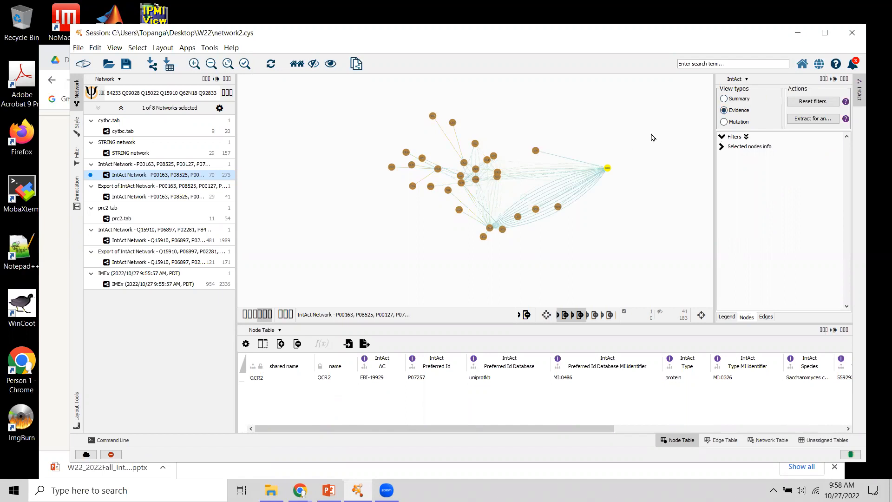
In the IMEx network, clear the selection and sort the enlarged node table by Taxonomy Name in ascending order.
{"action": "left_click", "coordinate": [138, 285]}
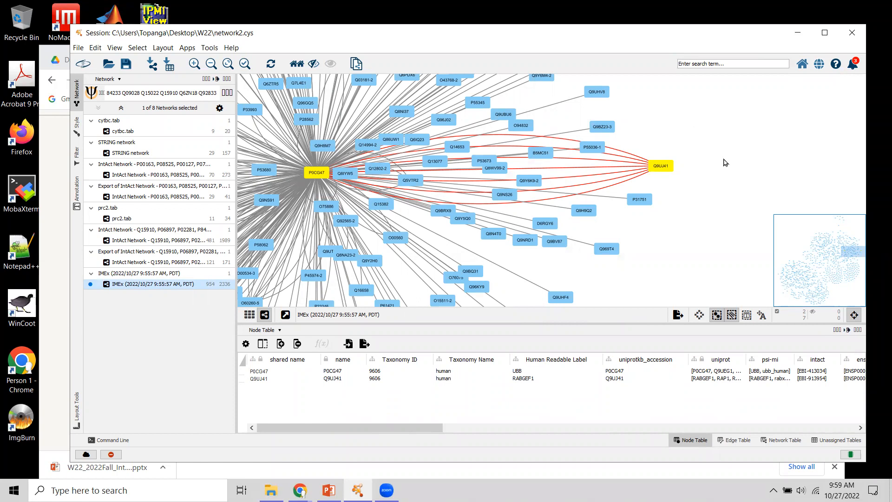
{"action": "left_click", "coordinate": [731, 146]}
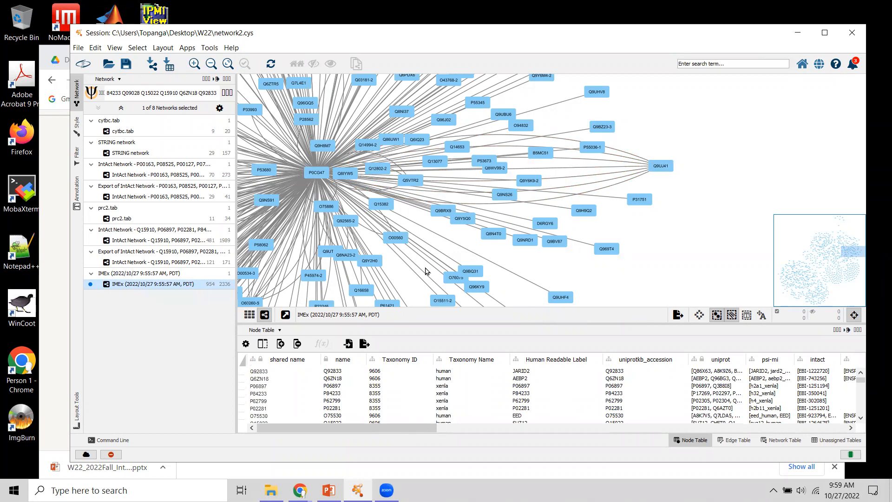
{"action": "left_click_drag", "start_coordinate": [398, 322], "coordinate": [438, 200]}
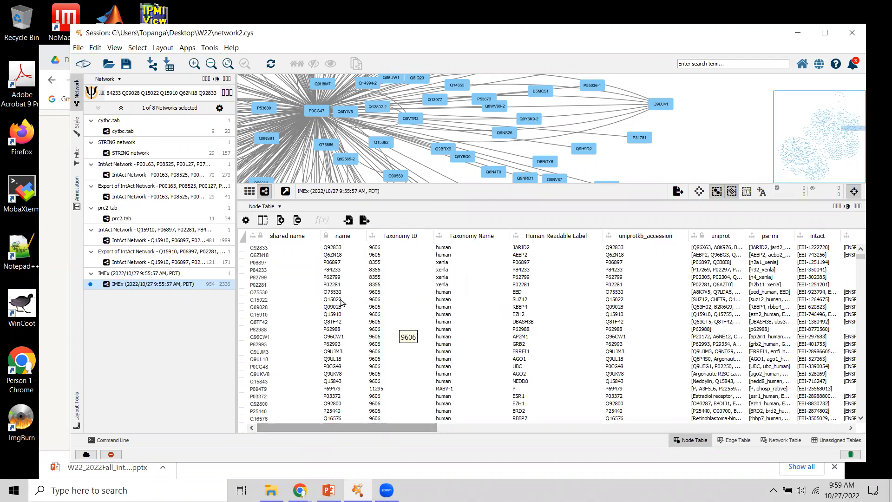
{"action": "left_click", "coordinate": [283, 236]}
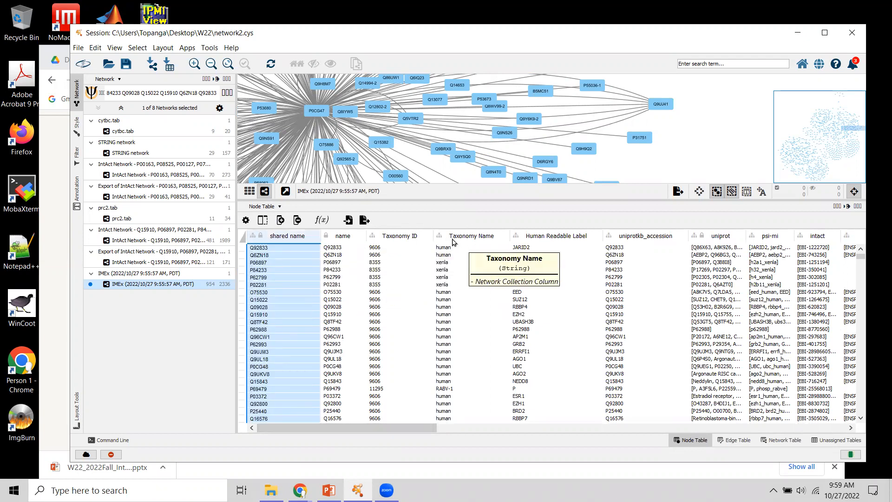
{"action": "left_click", "coordinate": [470, 236]}
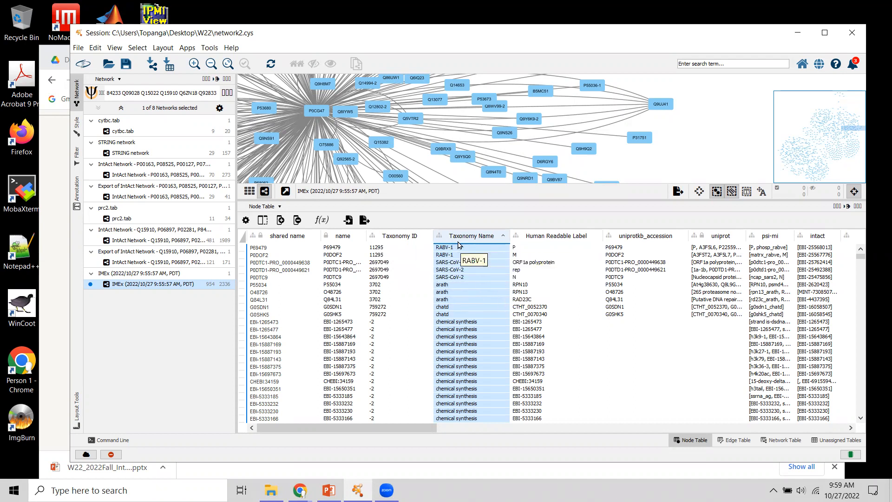
{"action": "left_click_drag", "start_coordinate": [859, 259], "coordinate": [860, 281]}
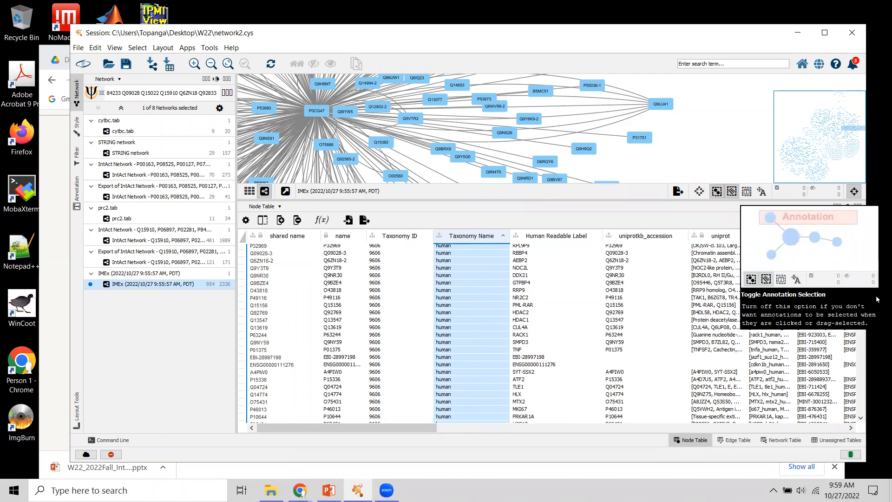
{"action": "left_click_drag", "start_coordinate": [860, 277], "coordinate": [858, 226]}
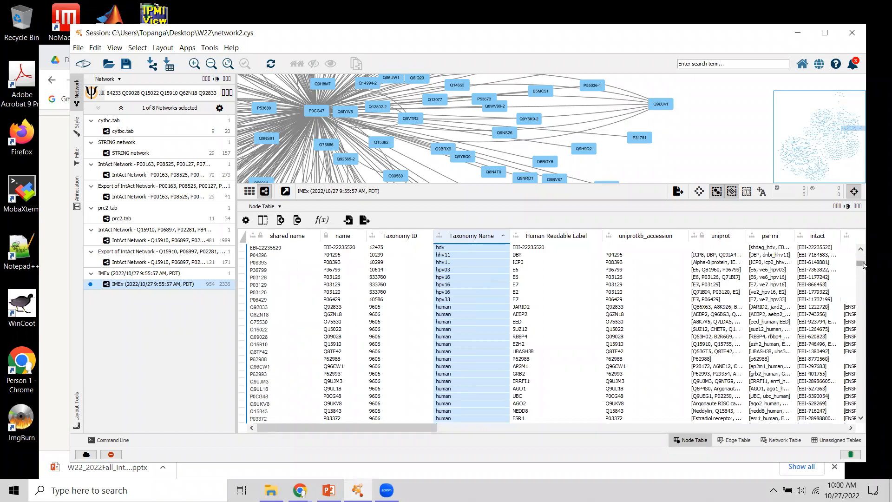
{"action": "left_click_drag", "start_coordinate": [861, 267], "coordinate": [862, 248]}
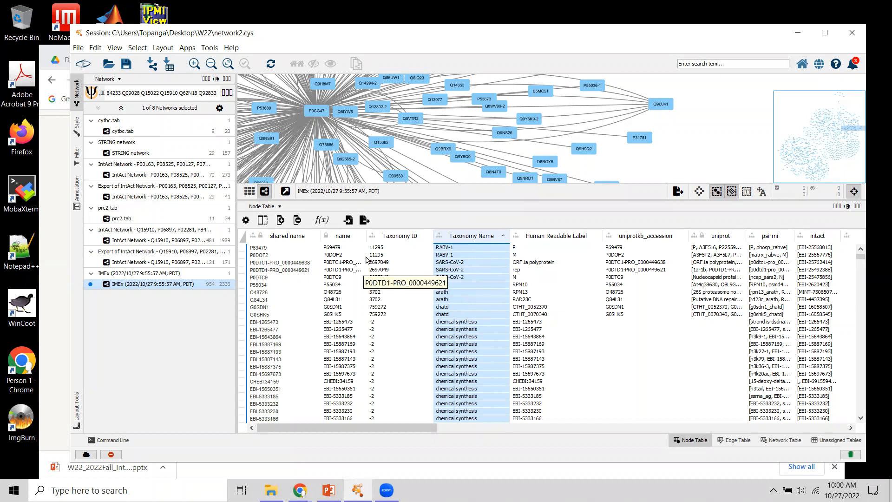
Select the RABV-1 and SARS-CoV-2 nodes from their table rows and remove them with their edges from the IMEx network.
{"action": "left_click", "coordinate": [448, 248]}
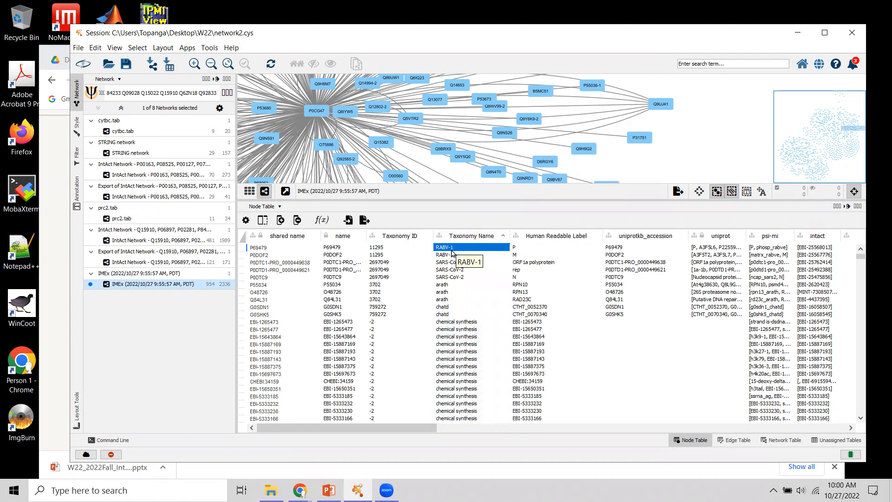
{"action": "left_click", "coordinate": [444, 279], "text": "shift"}
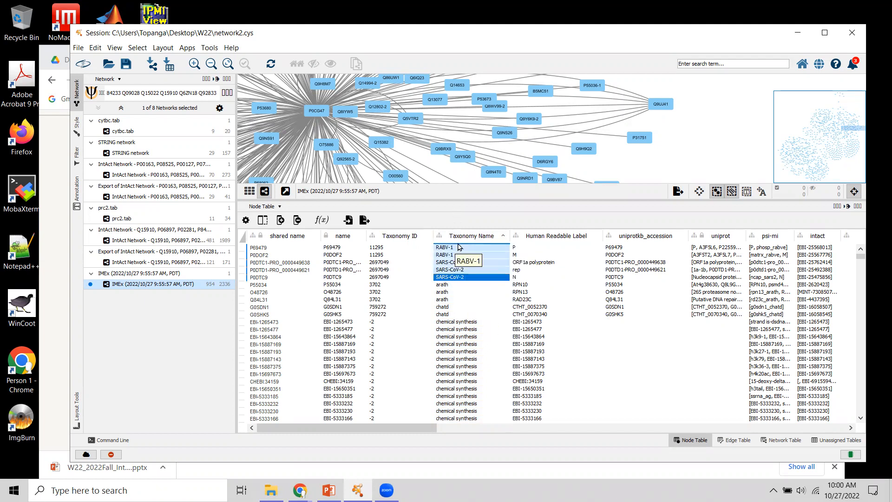
{"action": "right_click", "coordinate": [463, 280]}
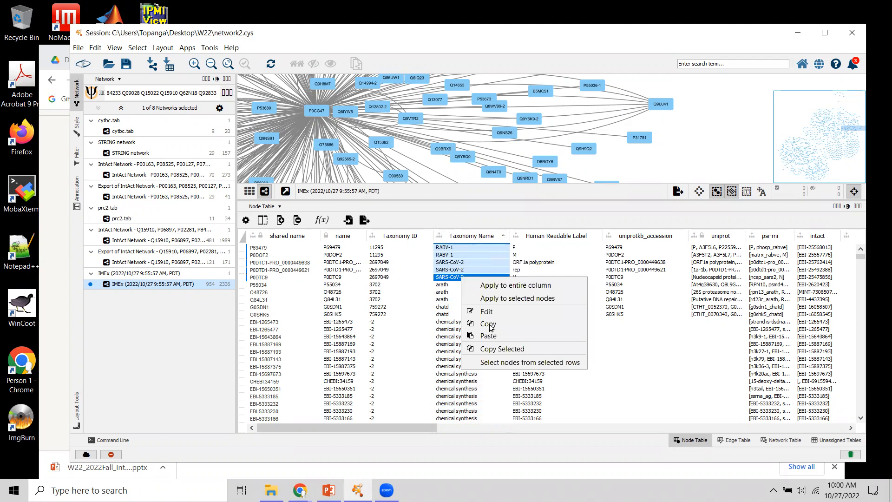
{"action": "left_click", "coordinate": [552, 363]}
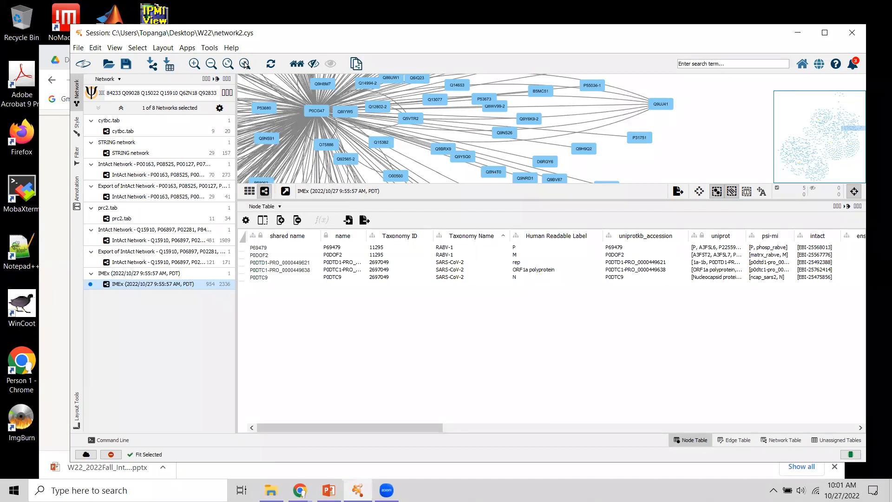
{"action": "left_click", "coordinate": [245, 64]}
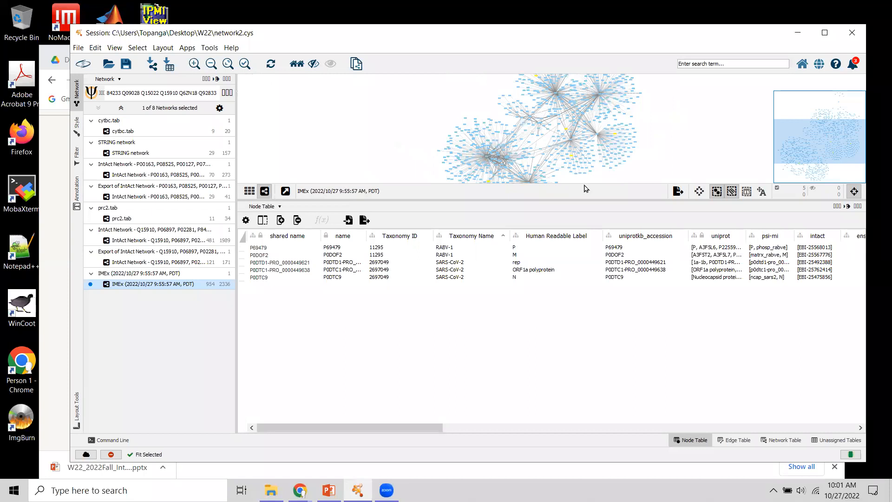
{"action": "left_click_drag", "start_coordinate": [582, 195], "coordinate": [587, 251]}
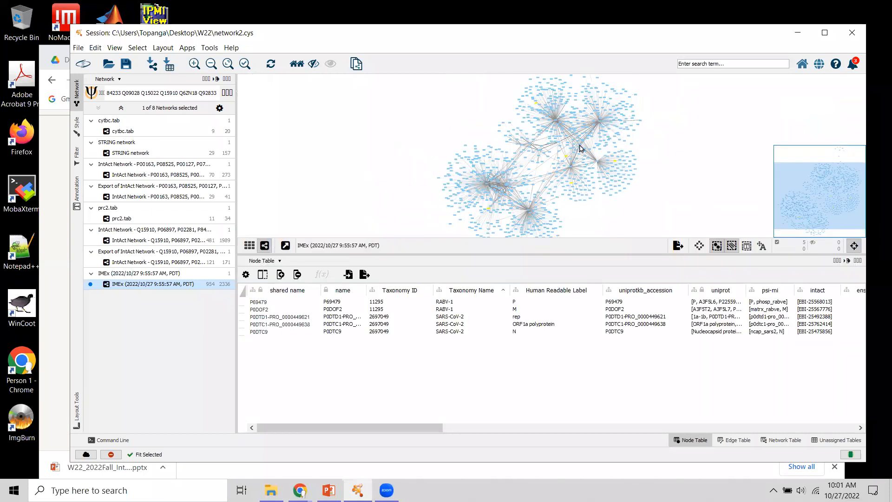
{"action": "scroll", "coordinate": [576, 156], "scroll_direction": "up", "scroll_amount": 10}
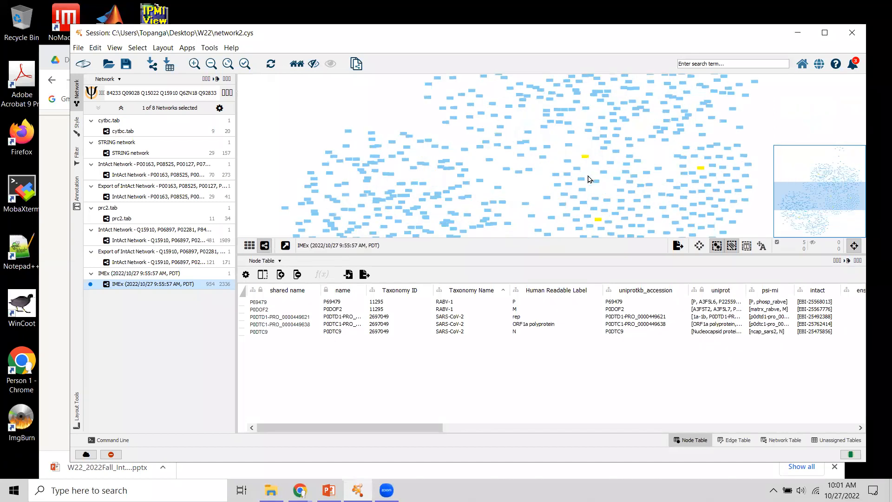
{"action": "left_click_drag", "start_coordinate": [643, 185], "coordinate": [593, 185]}
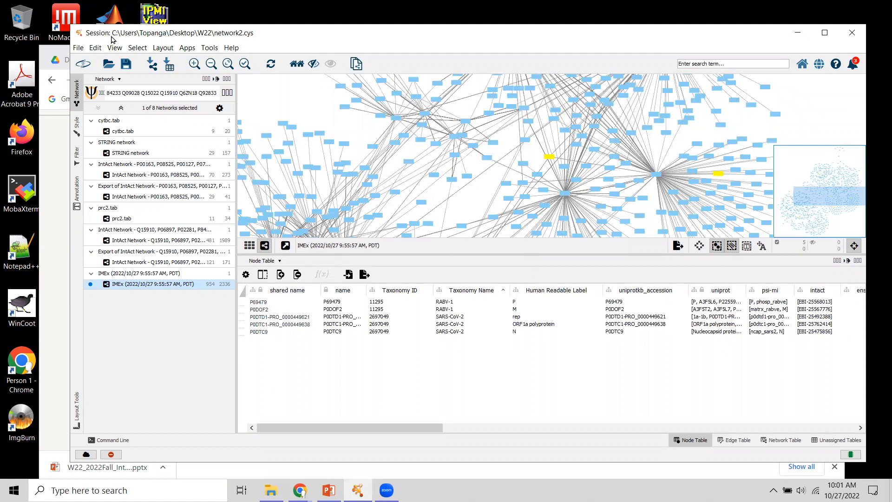
{"action": "left_click", "coordinate": [96, 48]}
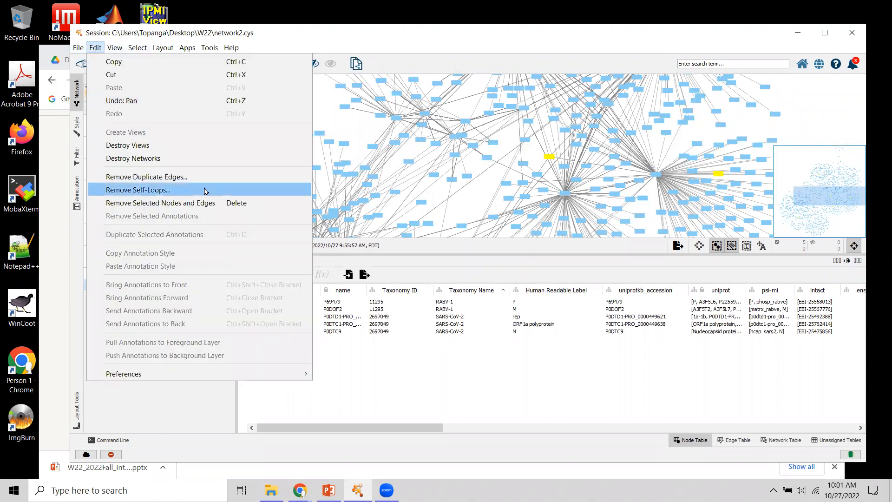
{"action": "left_click", "coordinate": [199, 202]}
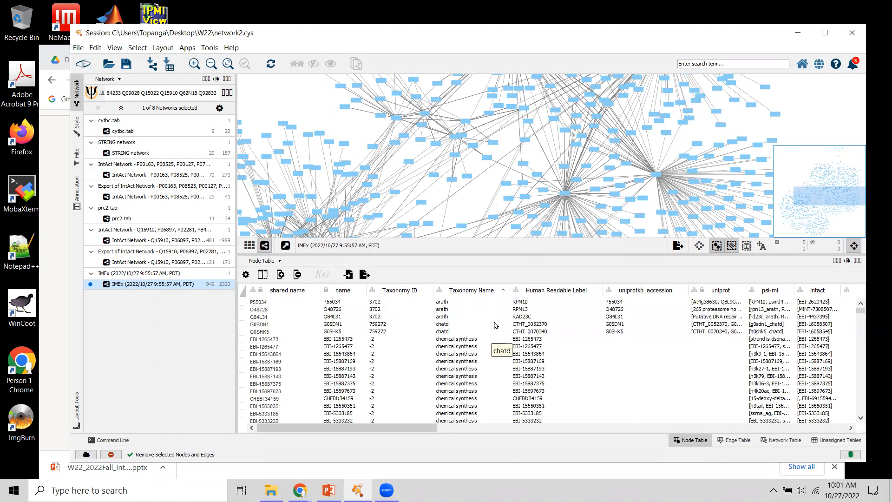
{"action": "left_click", "coordinate": [450, 303]}
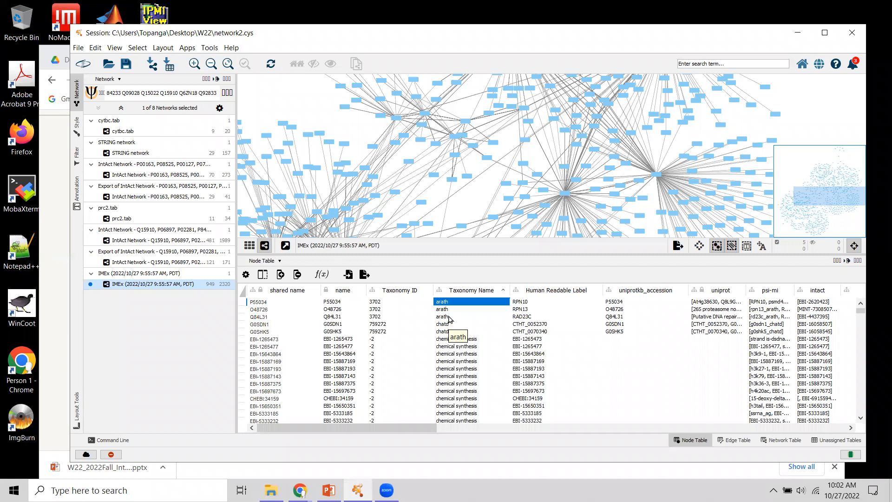
{"action": "left_click", "coordinate": [448, 317], "text": "shift"}
{"action": "left_click", "coordinate": [444, 331]}
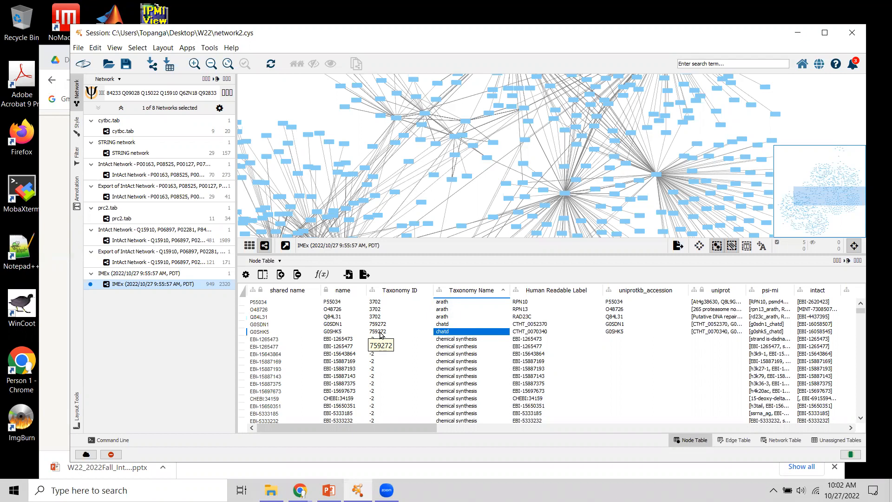
Switch to Chrome and open the NCBI Taxonomy site in a new tab by searching the web for "ncbi taxon".
{"action": "left_click", "coordinate": [297, 489]}
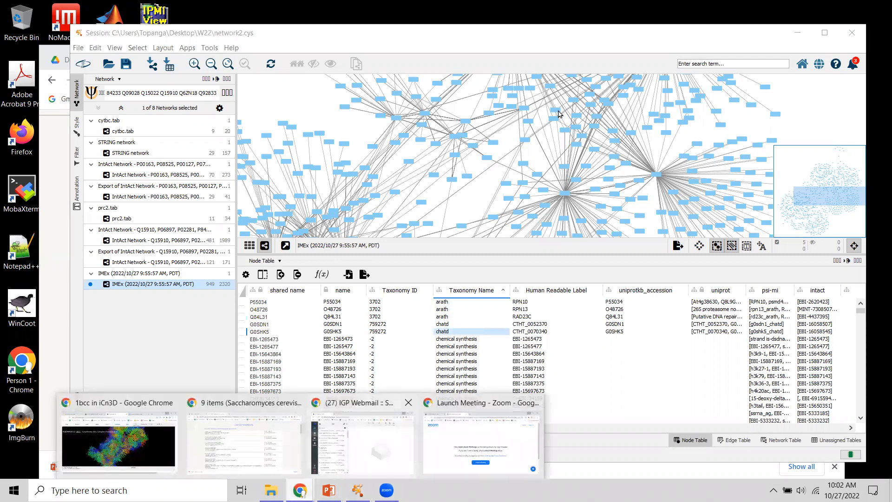
{"action": "left_click", "coordinate": [369, 406]}
{"action": "key", "text": "ctrl+t"}
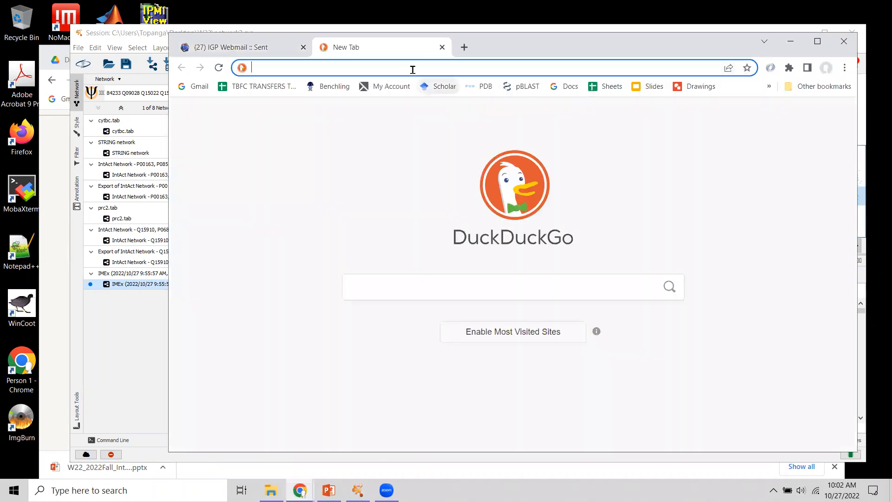
{"action": "type", "text": "ncbi"}
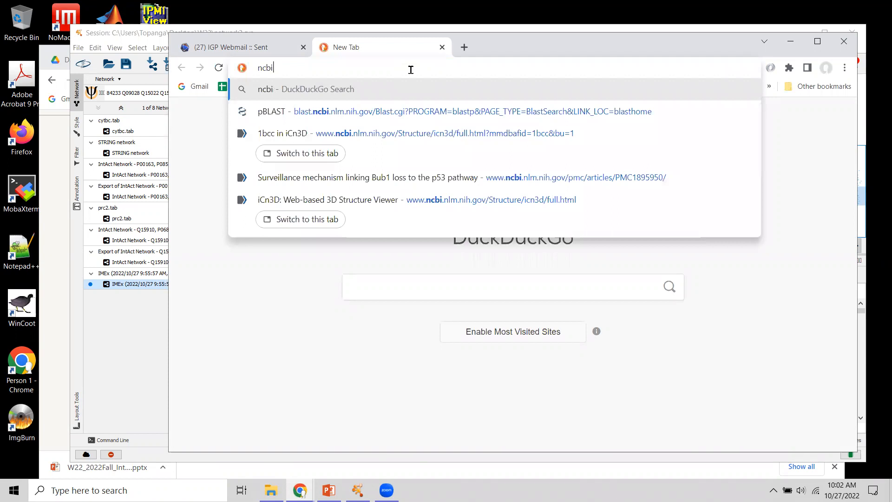
{"action": "type", "text": " taxon"}
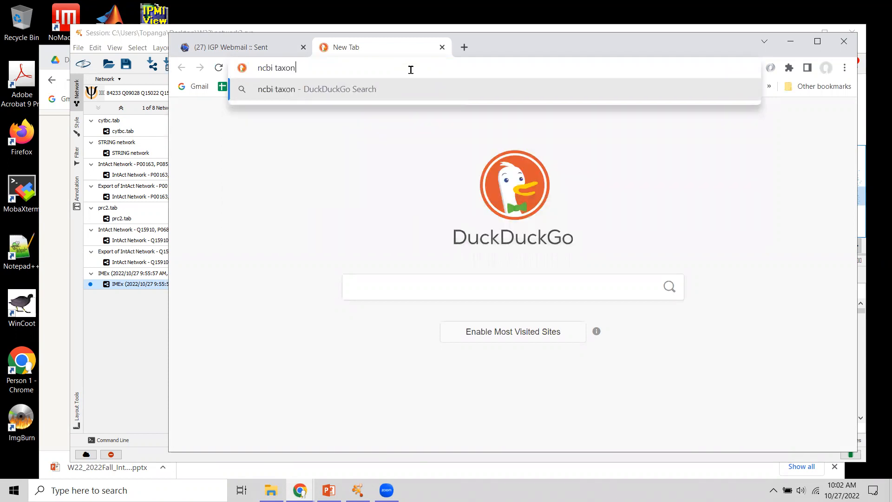
{"action": "key", "text": "Return"}
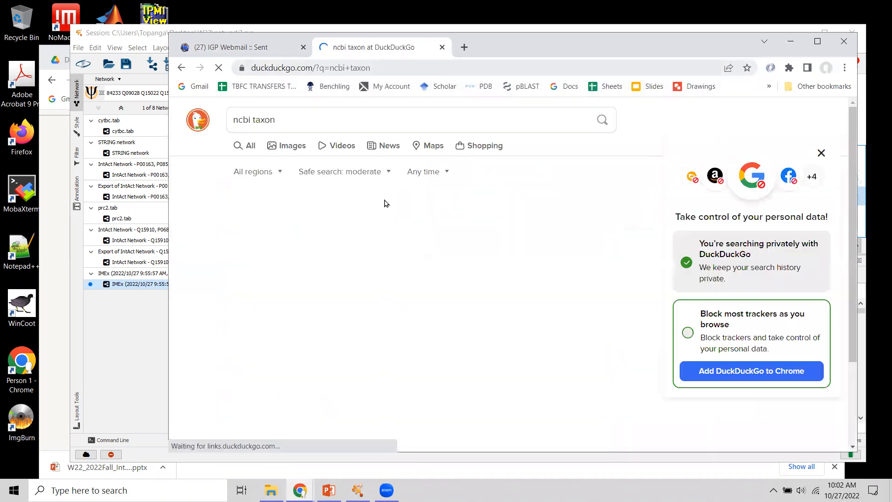
{"action": "left_click", "coordinate": [307, 263]}
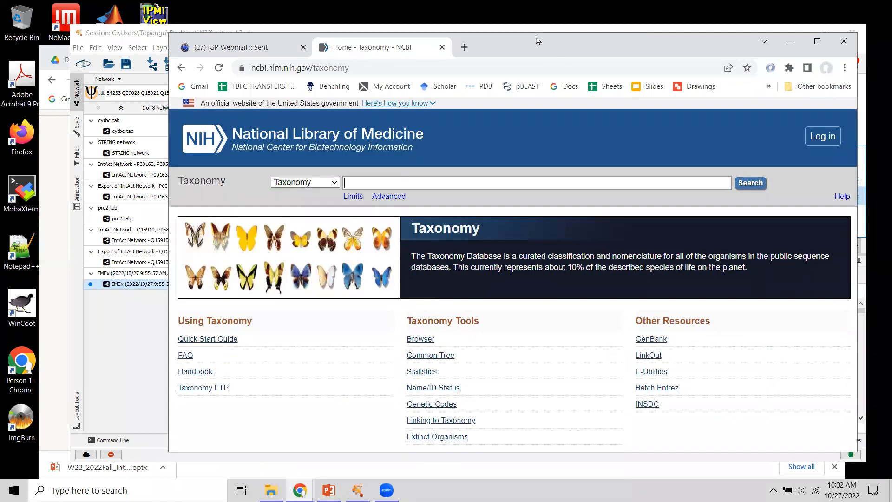
Try to transfer node G0SHK5's Taxonomy ID from the Cytoscape node table into the NCBI Taxonomy search, and clear the pasted text.
{"action": "left_click_drag", "start_coordinate": [536, 41], "coordinate": [536, 197]}
{"action": "left_click", "coordinate": [392, 32]}
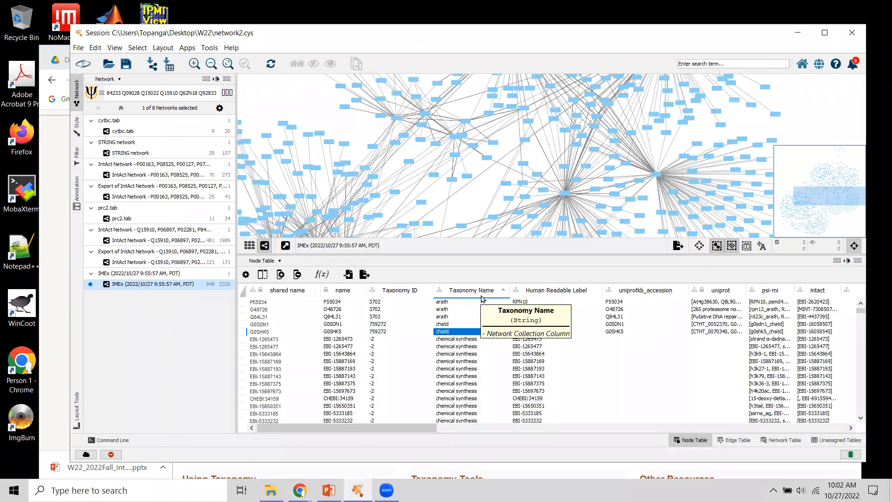
{"action": "left_click", "coordinate": [384, 331]}
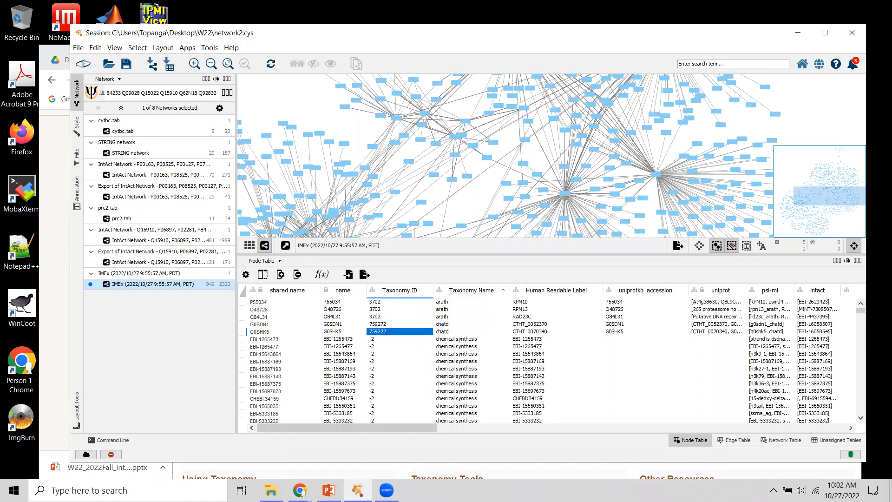
{"action": "mouse_move", "coordinate": [299, 490]}
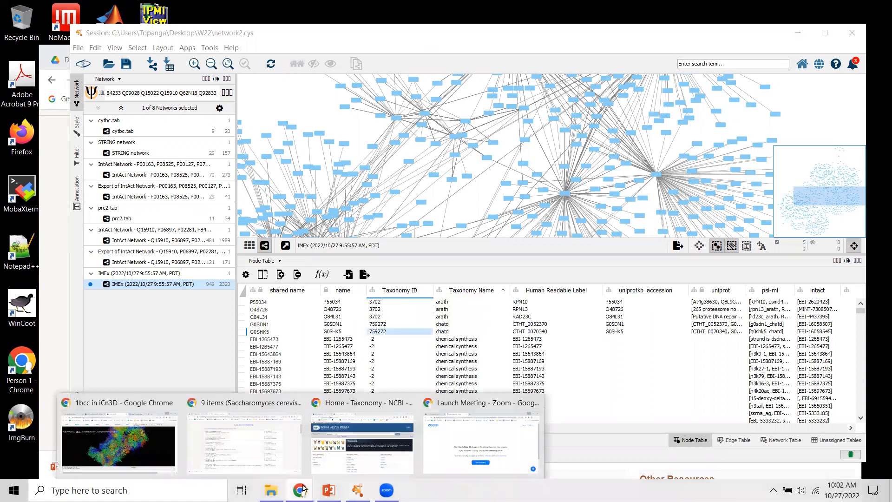
{"action": "left_click", "coordinate": [338, 445]}
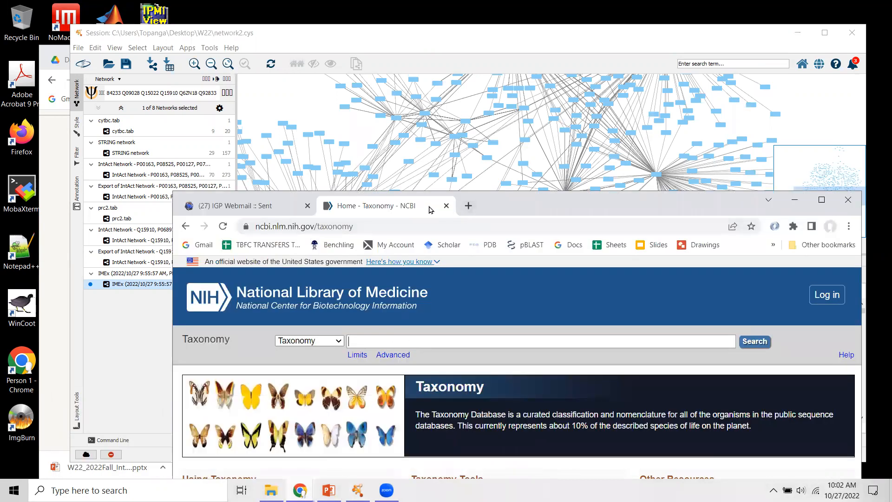
{"action": "left_click_drag", "start_coordinate": [544, 205], "coordinate": [507, 80]}
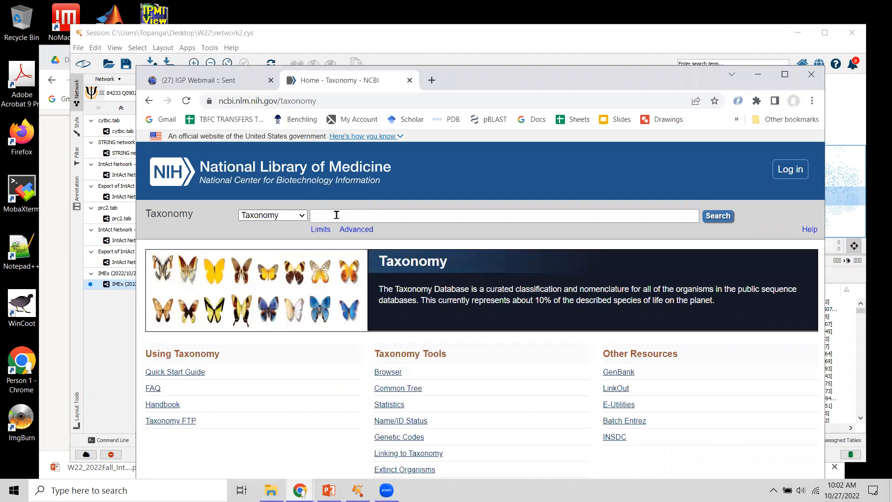
{"action": "key", "text": "ctrl+v"}
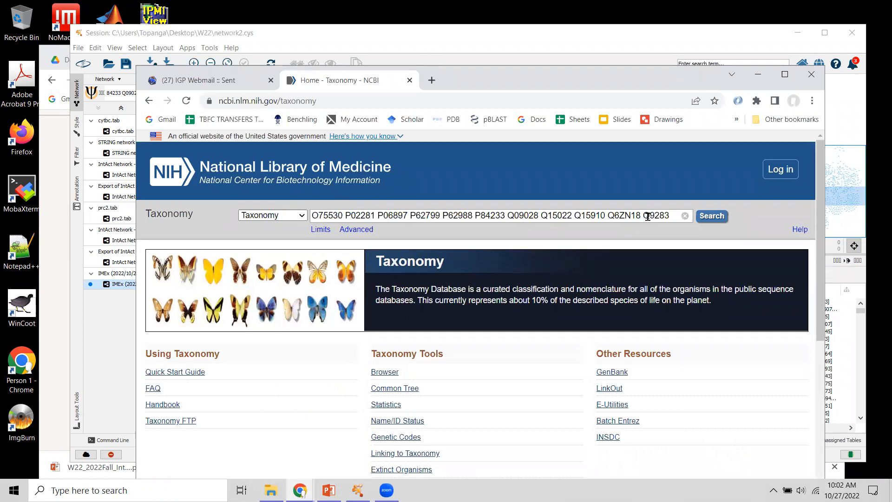
{"action": "key", "text": "ctrl+a"}
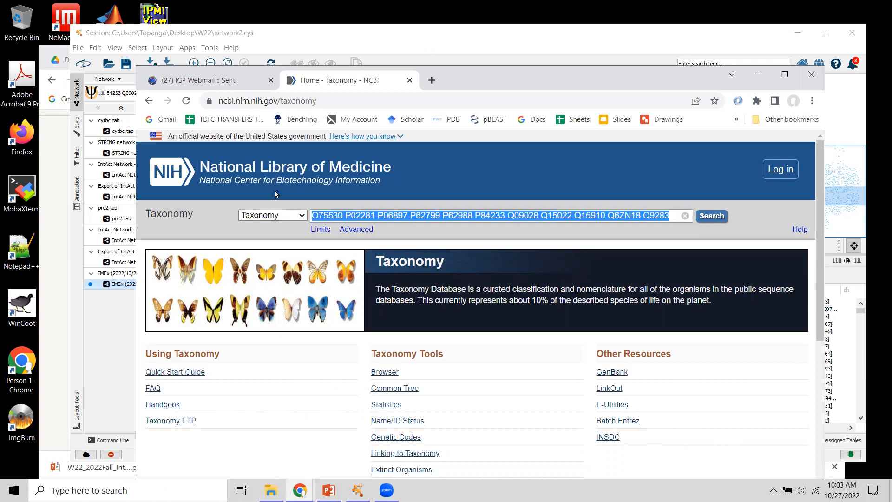
{"action": "key", "text": "ctrl+x"}
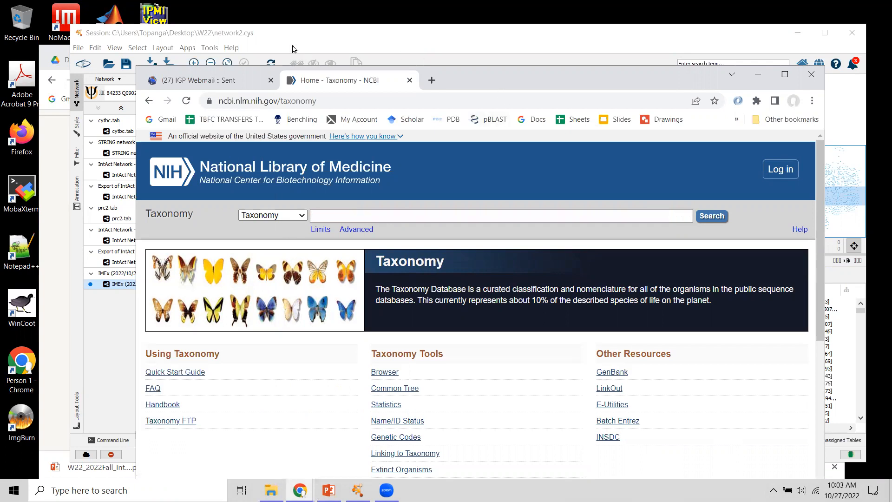
Copy Taxonomy ID 759272 from the G0SHK5 row in Cytoscape, search NCBI Taxonomy for it and open the matching organism's record.
{"action": "left_click", "coordinate": [291, 31]}
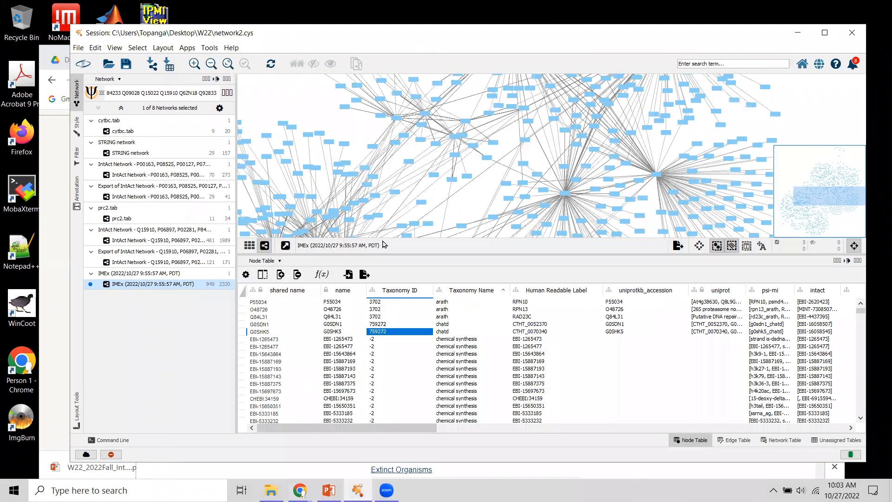
{"action": "right_click", "coordinate": [383, 332]}
{"action": "left_click", "coordinate": [418, 375]}
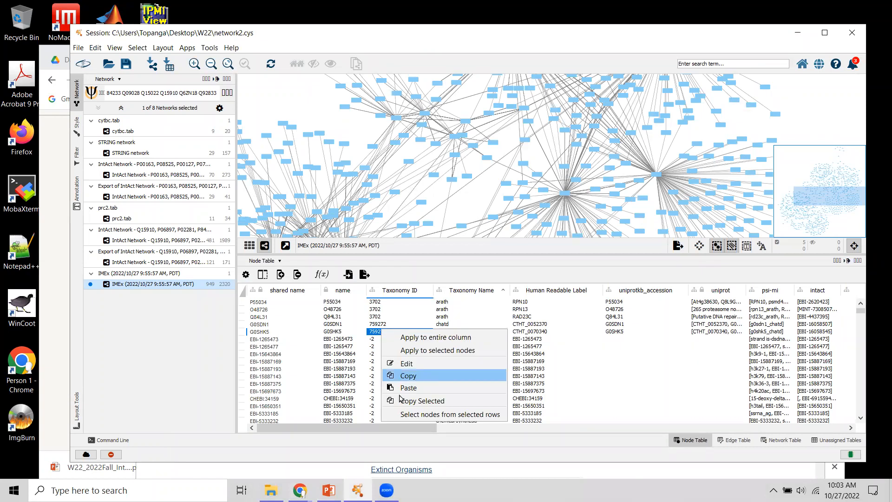
{"action": "left_click", "coordinate": [300, 490]}
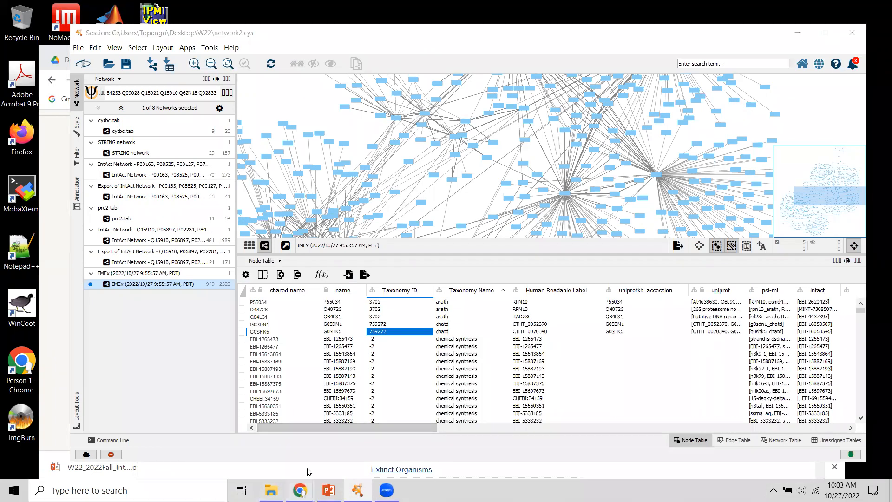
{"action": "left_click", "coordinate": [363, 441]}
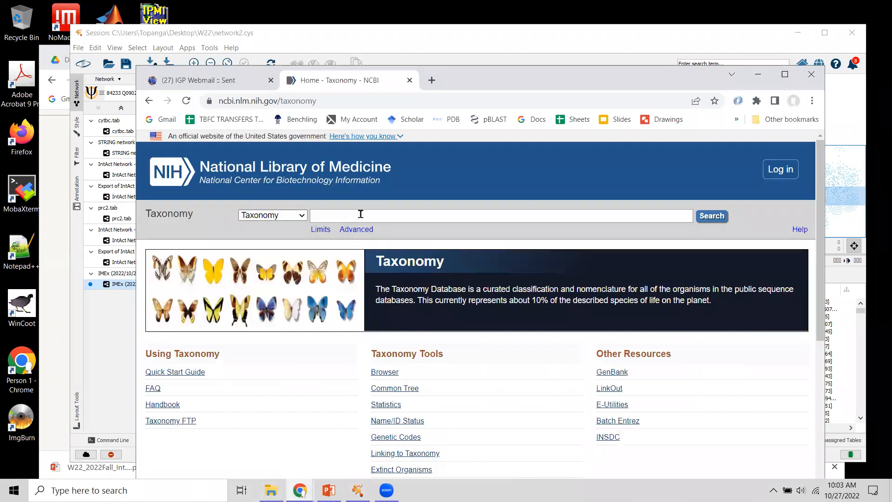
{"action": "right_click", "coordinate": [362, 216]}
{"action": "left_click", "coordinate": [415, 304]}
{"action": "left_click", "coordinate": [711, 217]}
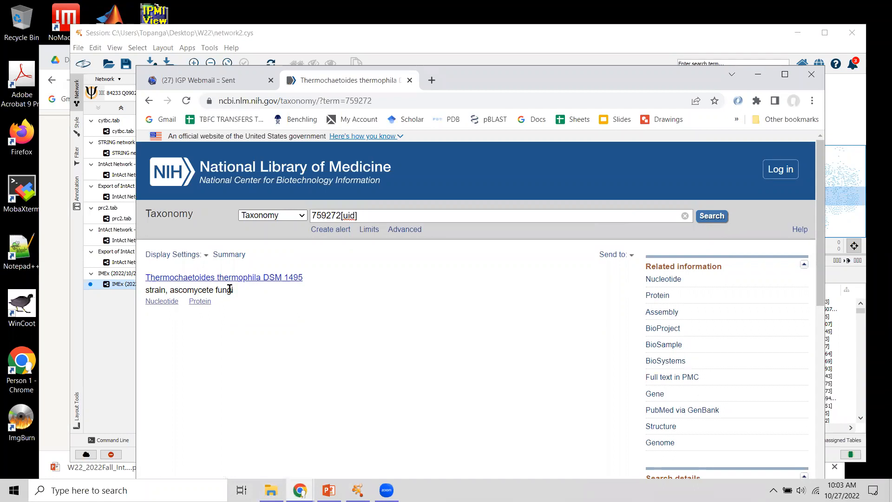
{"action": "left_click", "coordinate": [259, 280]}
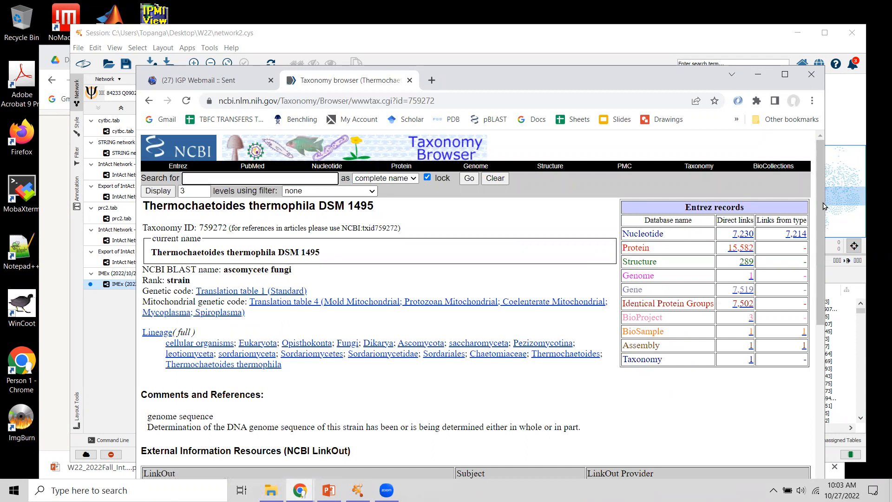
{"action": "mouse_move", "coordinate": [824, 206]}
{"action": "left_mouse_down"}
{"action": "mouse_move", "coordinate": [834, 353]}
{"action": "mouse_move", "coordinate": [835, 211]}
{"action": "left_mouse_up"}
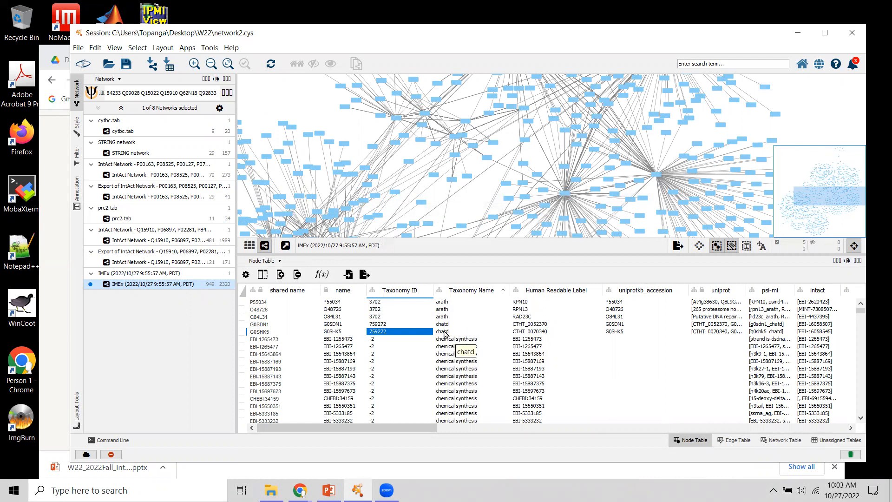
In Cytoscape, select the arath and chatd nodes from their table rows and remove them with their edges from the IMEx network.
{"action": "left_click", "coordinate": [380, 303], "text": "shift"}
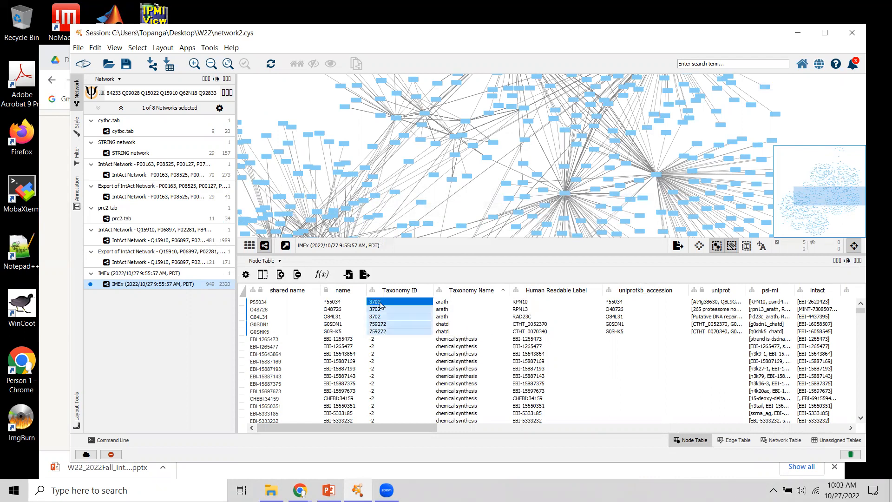
{"action": "right_click", "coordinate": [381, 305]}
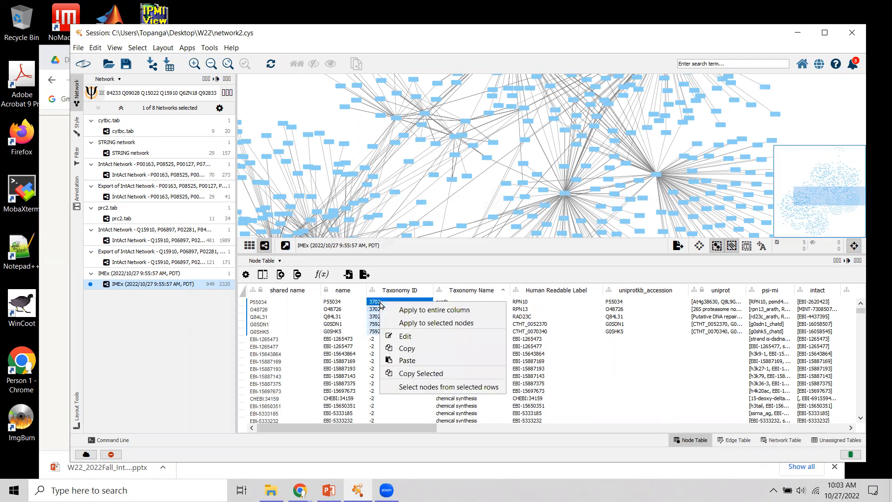
{"action": "left_click", "coordinate": [428, 387]}
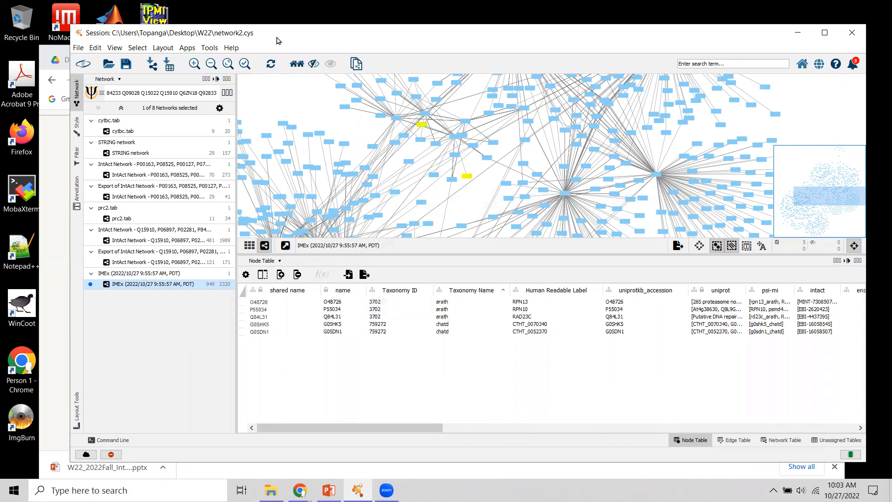
{"action": "left_click", "coordinate": [97, 49]}
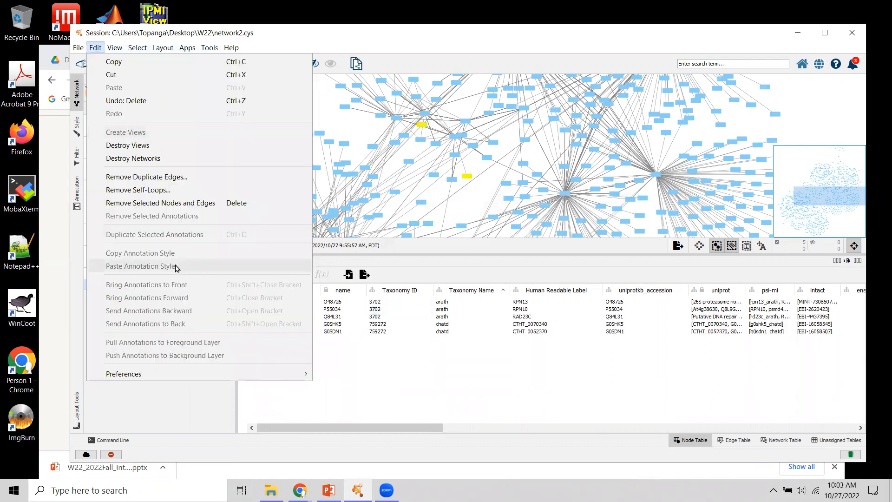
{"action": "left_click", "coordinate": [170, 204]}
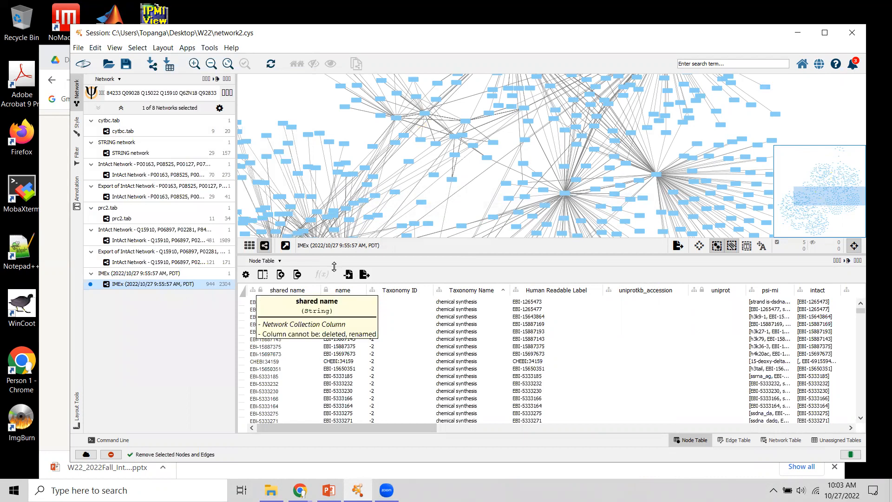
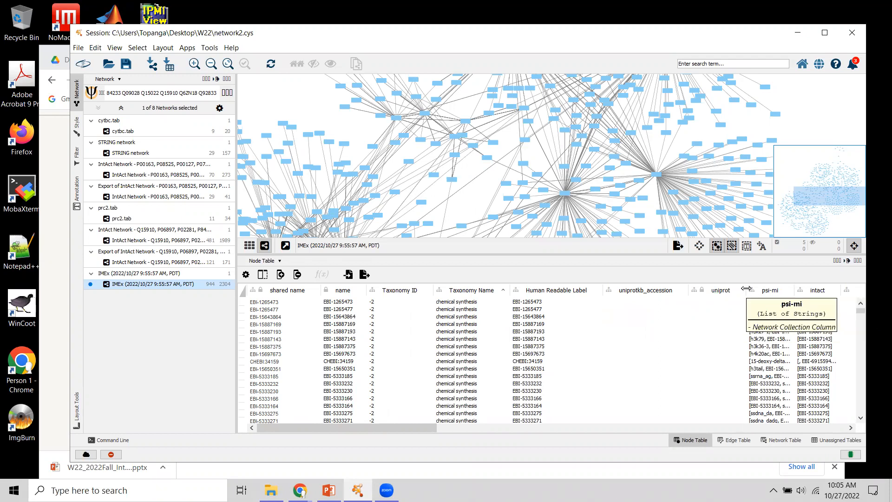
Narrow the uniprot column and widen the psi-mi column in the node table to show the full psi-mi entries.
{"action": "left_click_drag", "start_coordinate": [746, 288], "coordinate": [675, 289]}
{"action": "left_click_drag", "start_coordinate": [744, 288], "coordinate": [828, 288]}
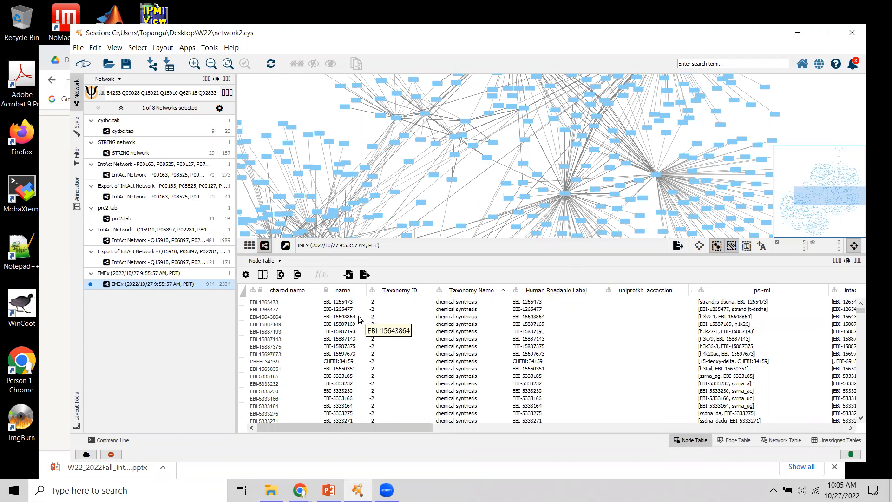
Try to select the whole block of chemical synthesis rows in the node table, starting from EBI-1265473.
{"action": "left_click", "coordinate": [466, 302]}
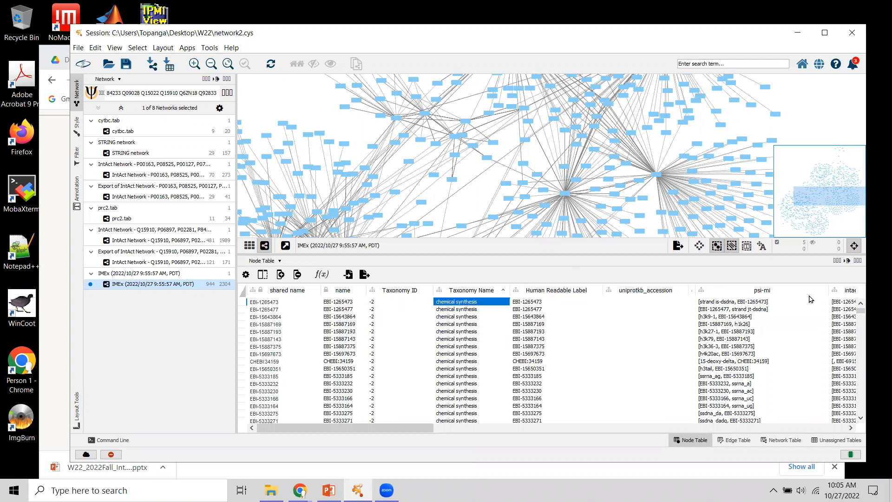
{"action": "left_click", "coordinate": [861, 418]}
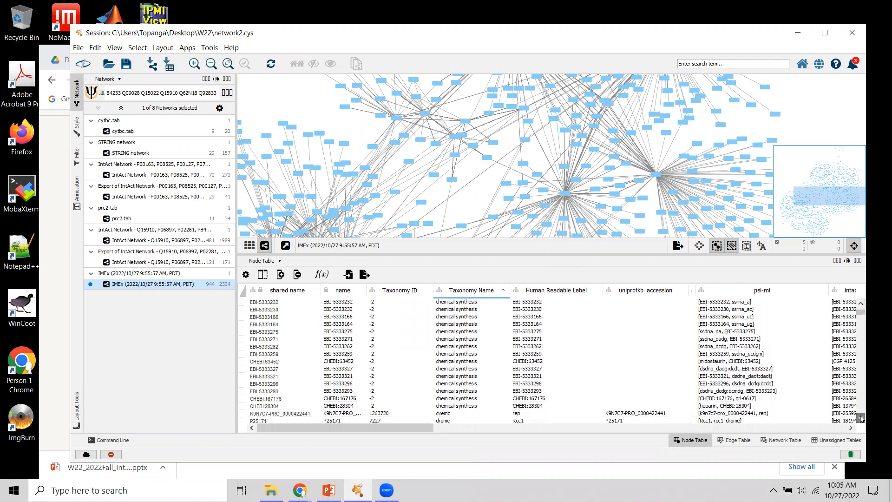
{"action": "left_click", "coordinate": [464, 406], "text": "shift"}
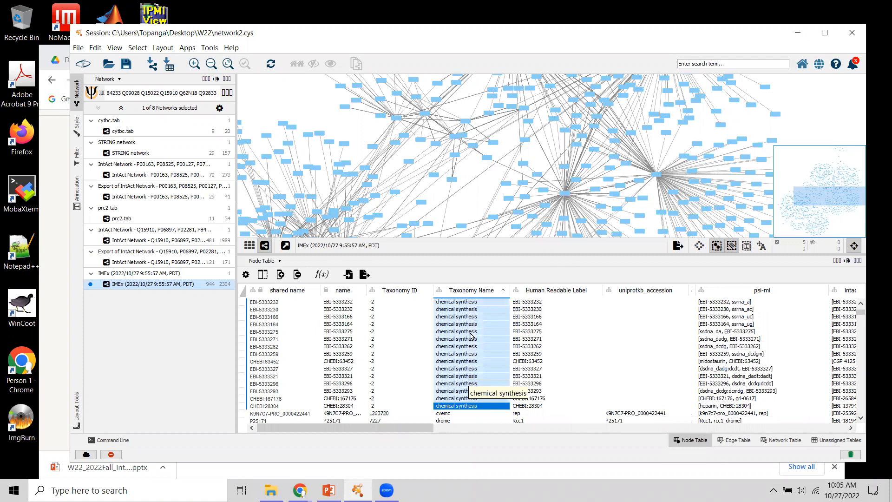
{"action": "left_click", "coordinate": [476, 294]}
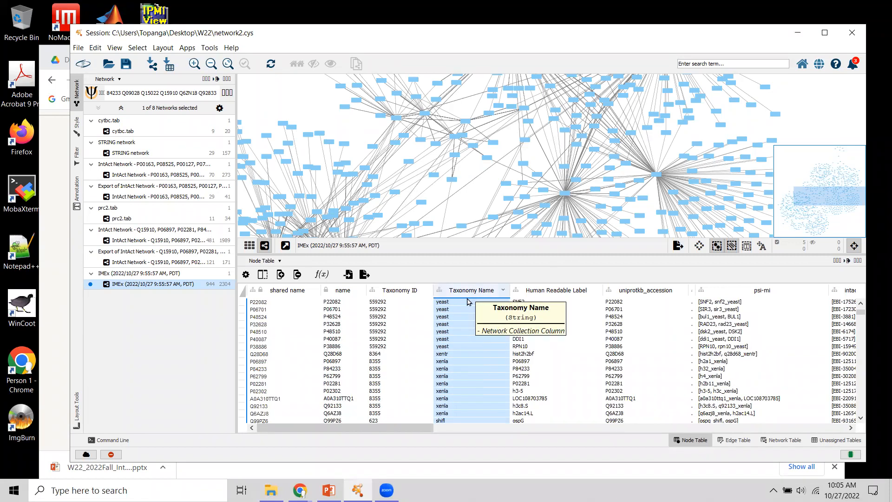
{"action": "left_click", "coordinate": [482, 291]}
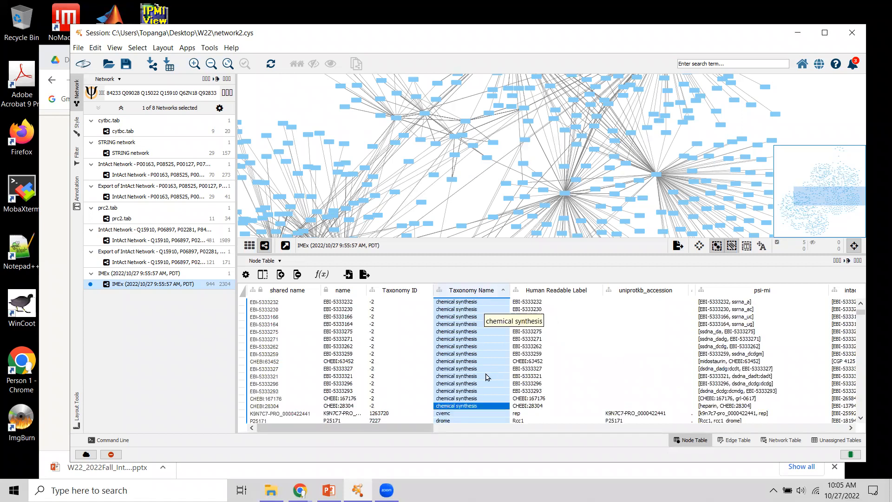
Try to select the chemical synthesis rows upward from CHEBI:28304, and restore the ascending Taxonomy Name sort.
{"action": "left_click", "coordinate": [416, 398]}
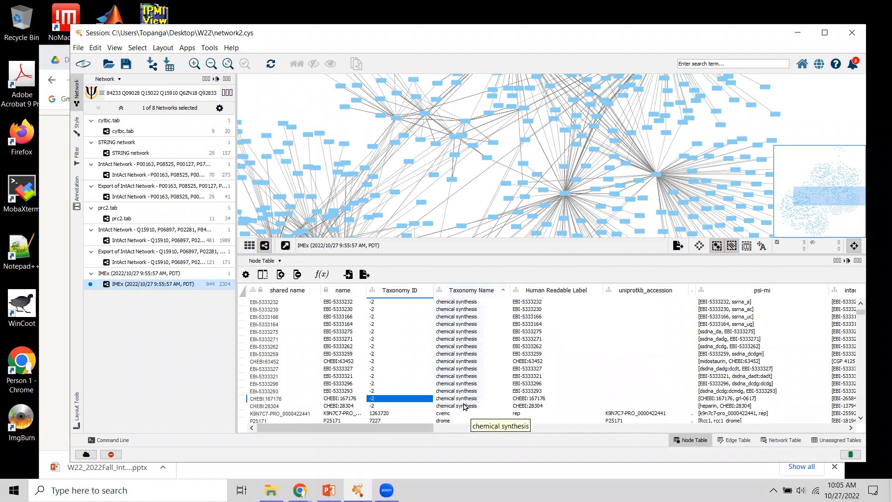
{"action": "left_click", "coordinate": [465, 404]}
{"action": "left_click", "coordinate": [470, 303], "text": "shift"}
{"action": "double_click", "coordinate": [469, 302]}
{"action": "left_click", "coordinate": [471, 406]}
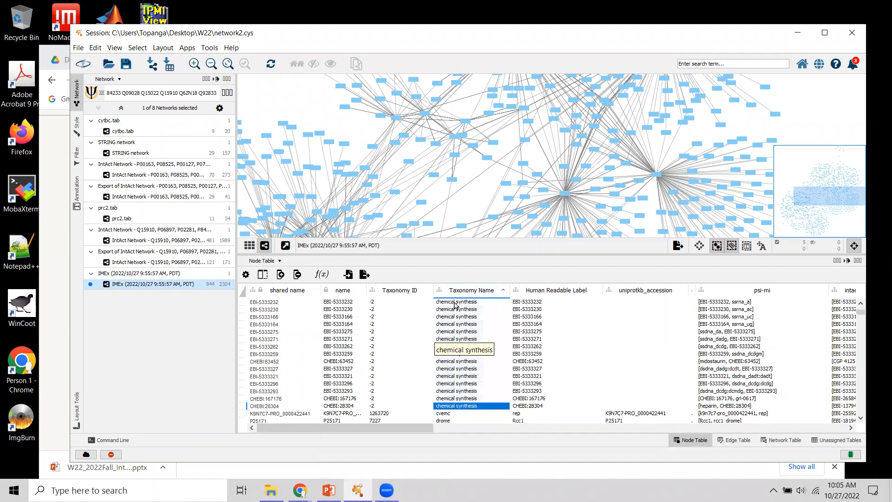
{"action": "left_click", "coordinate": [450, 303], "text": "shift"}
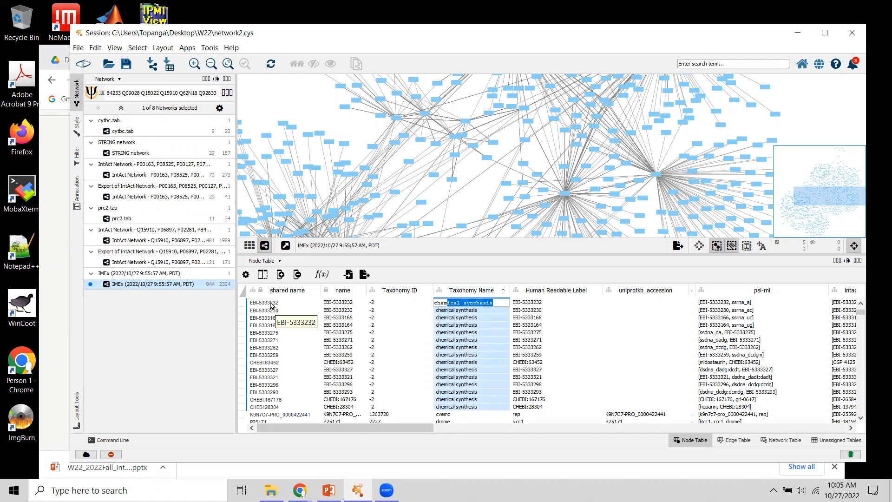
{"action": "left_click", "coordinate": [470, 290]}
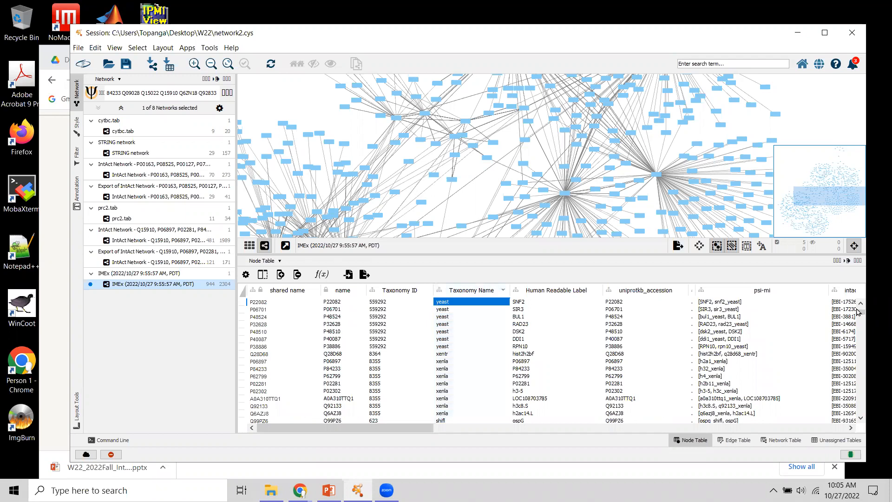
{"action": "scroll", "coordinate": [861, 311], "scroll_direction": "up", "scroll_amount": 4}
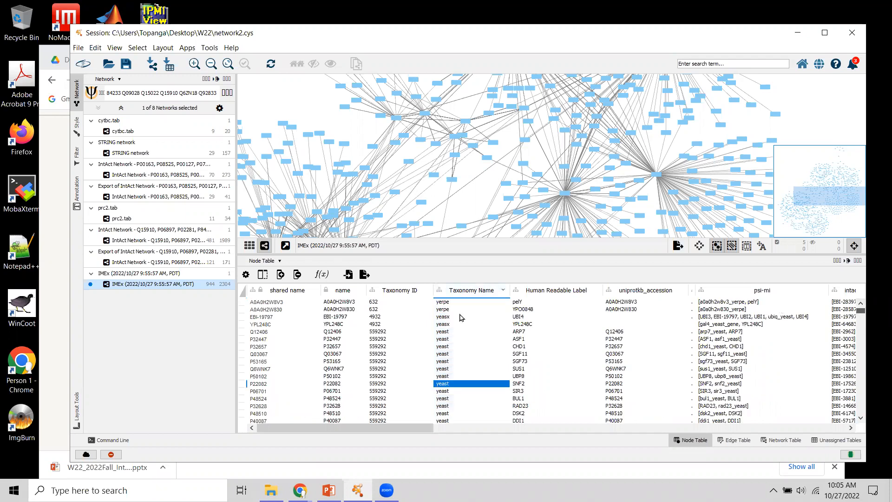
{"action": "left_click", "coordinate": [498, 291]}
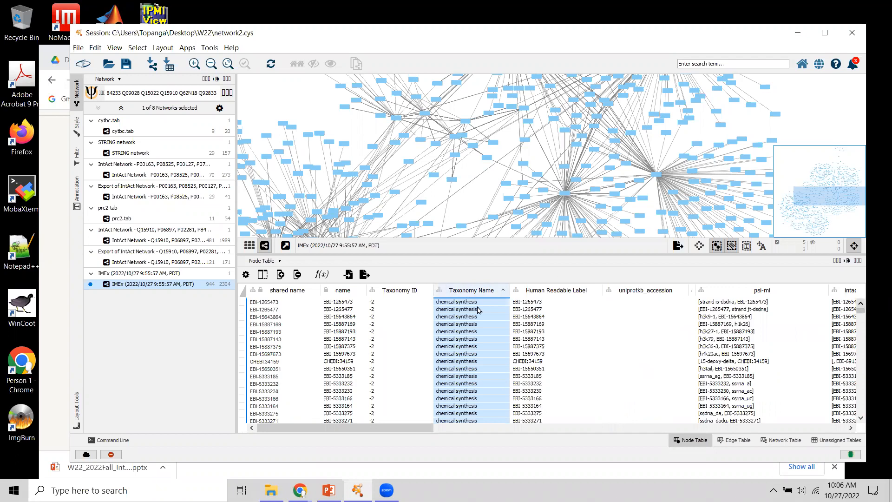
Select the nodes of all chemical synthesis rows, CHEBI:28304 up to EBI-1265473, and remove them with their edges from the network.
{"action": "left_click", "coordinate": [860, 418]}
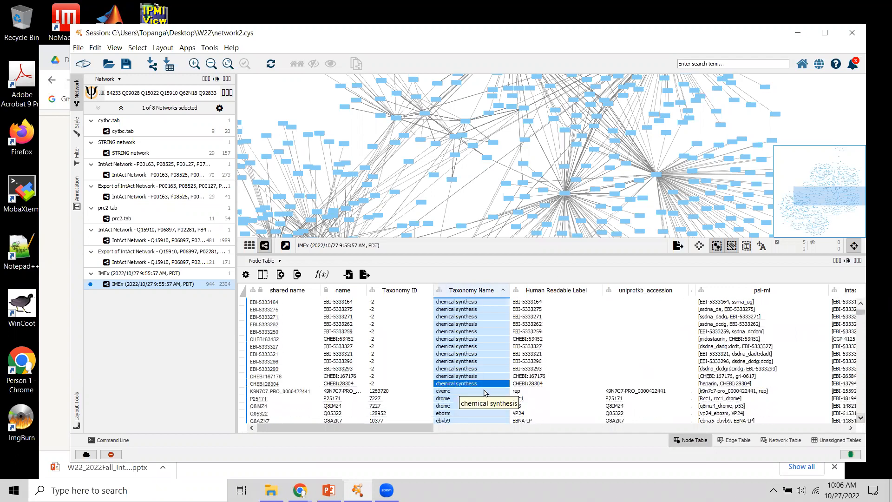
{"action": "left_click", "coordinate": [468, 385]}
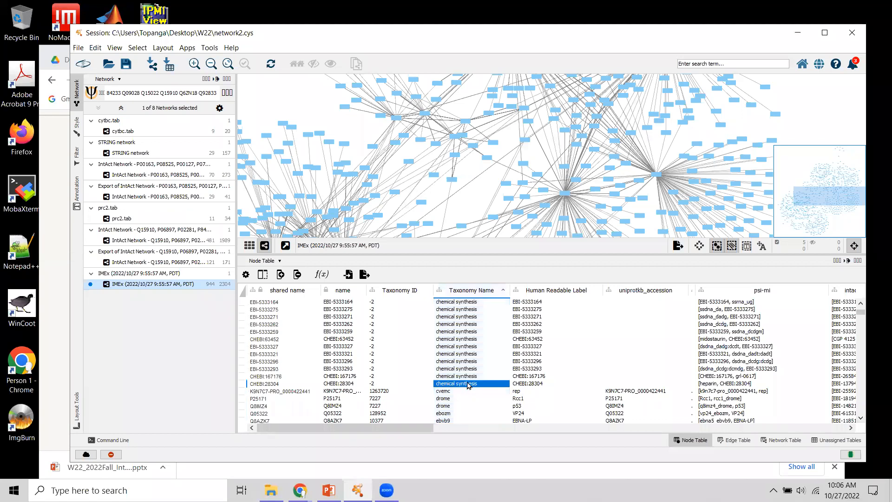
{"action": "left_click", "coordinate": [860, 302]}
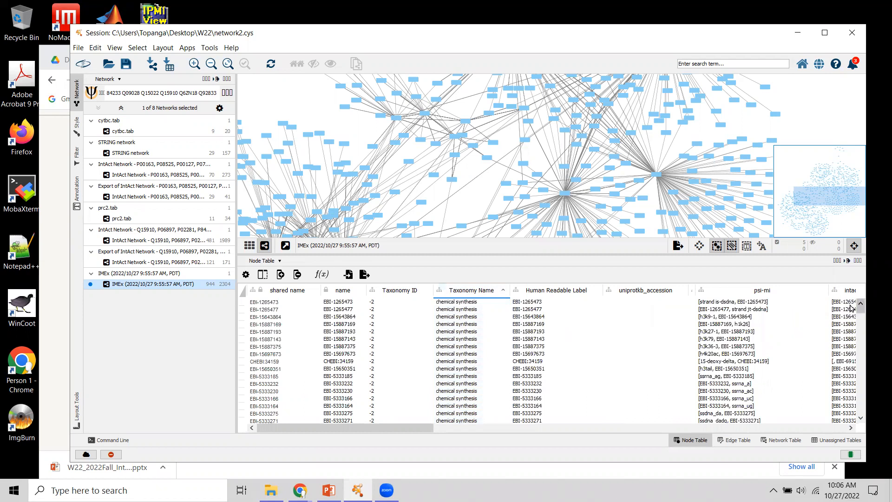
{"action": "left_click", "coordinate": [471, 302]}
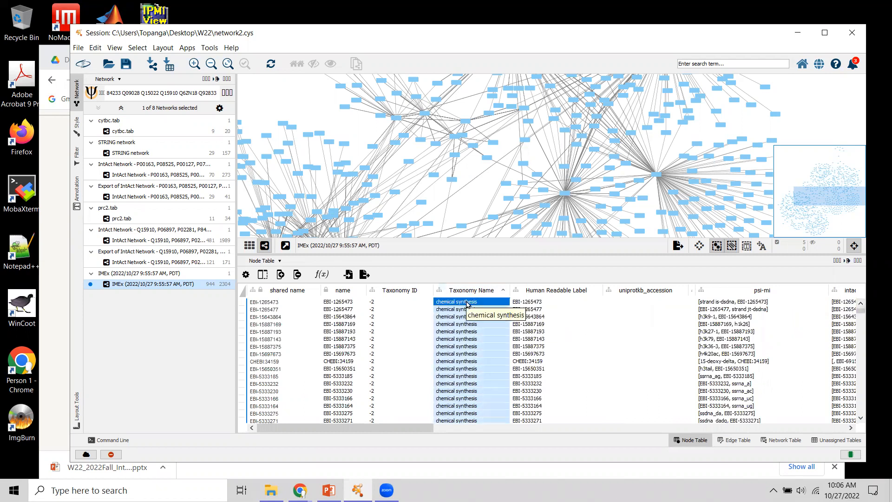
{"action": "right_click", "coordinate": [444, 303]}
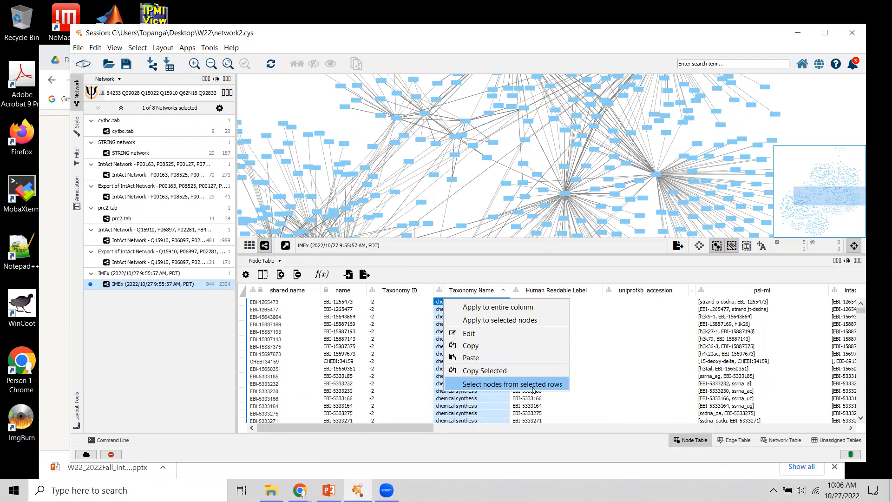
{"action": "left_click", "coordinate": [533, 389]}
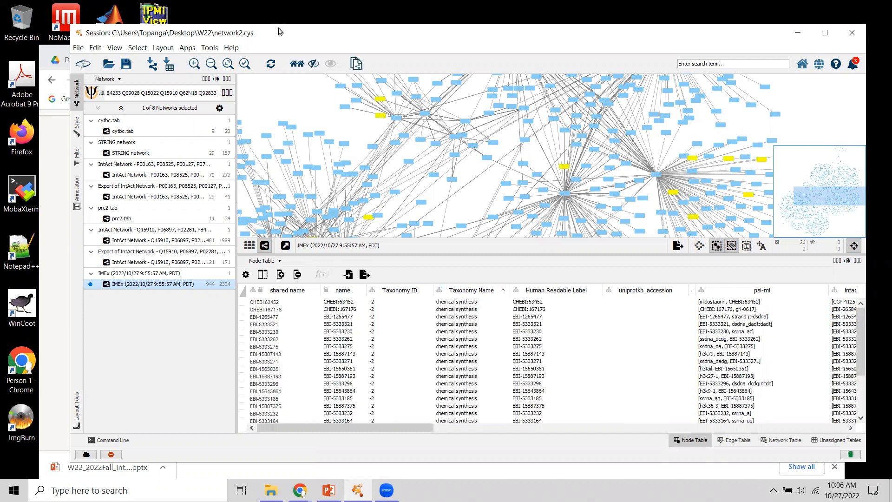
{"action": "left_click", "coordinate": [95, 48]}
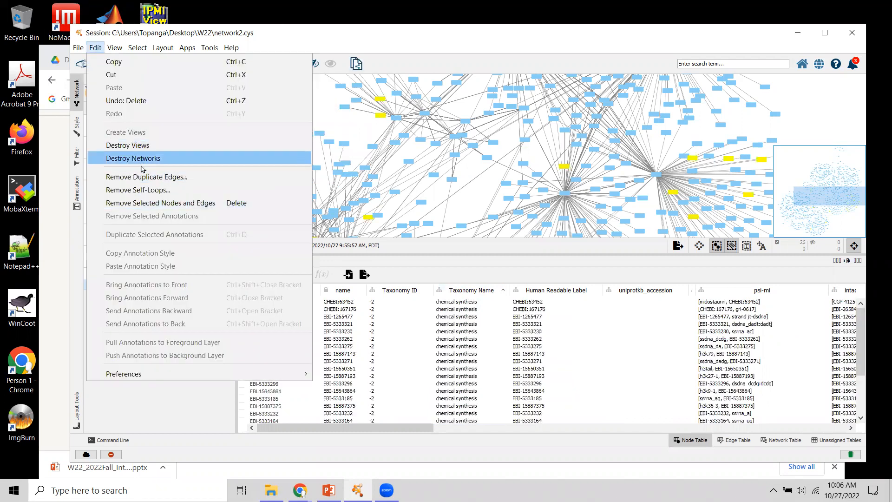
{"action": "left_click", "coordinate": [191, 203]}
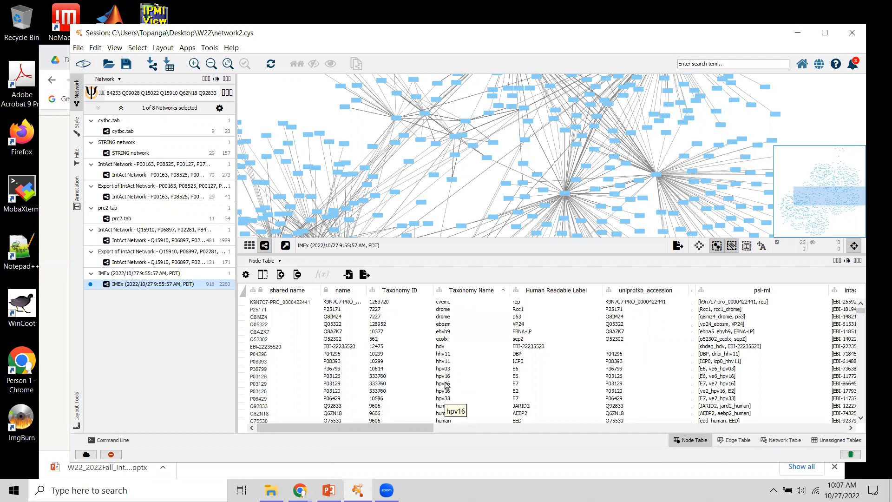
Select the nodes of the rows from cvemc through hpv33 and remove them with their edges from the IMEx network.
{"action": "left_click", "coordinate": [450, 303]}
{"action": "left_click", "coordinate": [446, 399], "text": "shift"}
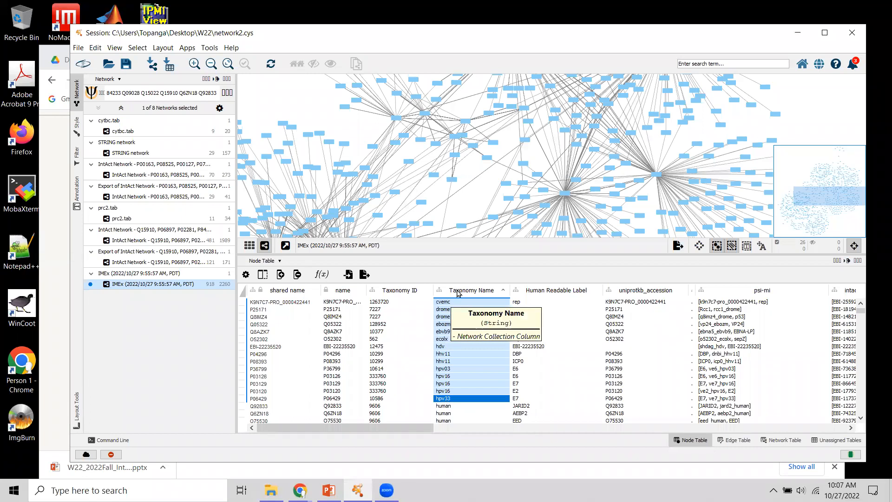
{"action": "right_click", "coordinate": [448, 314]}
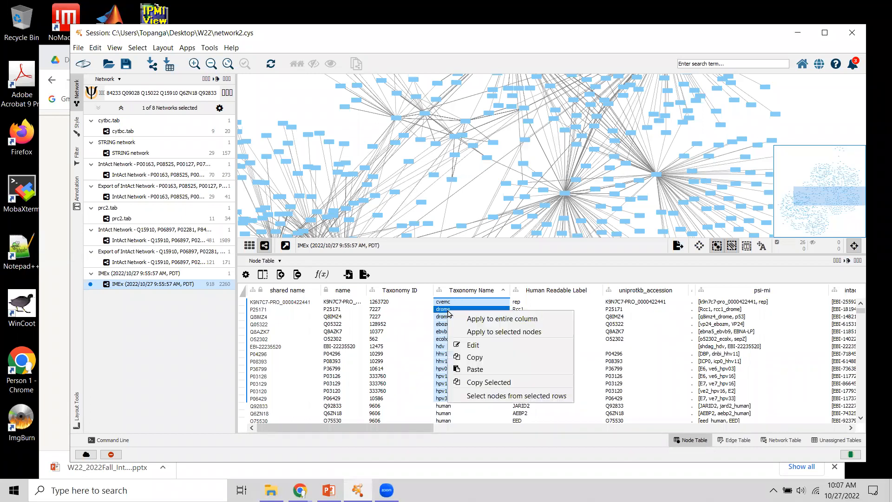
{"action": "left_click", "coordinate": [514, 397]}
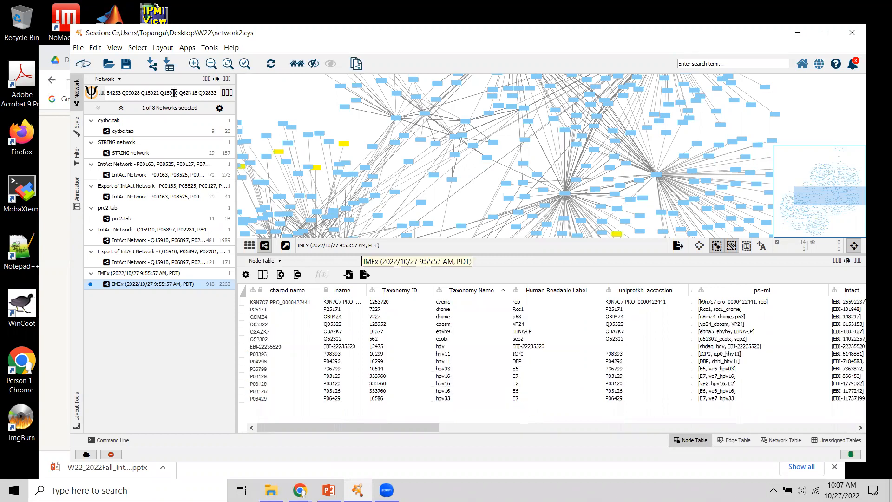
{"action": "left_click", "coordinate": [96, 48]}
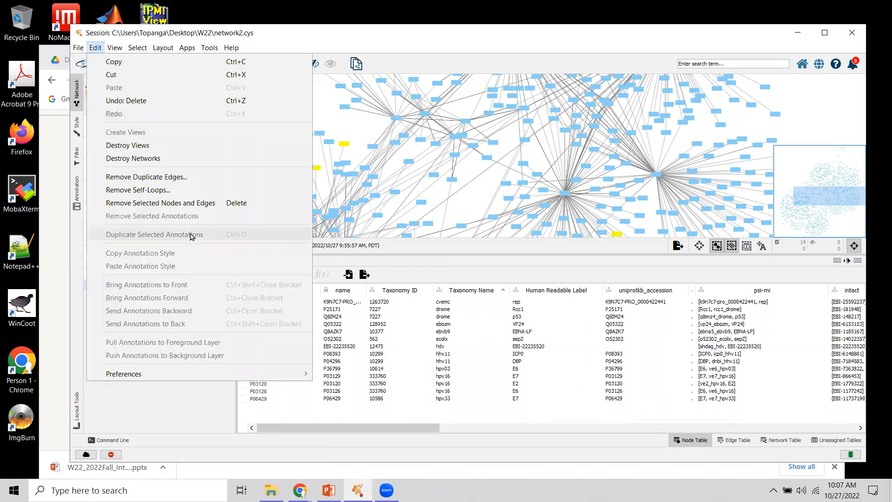
{"action": "left_click", "coordinate": [185, 203]}
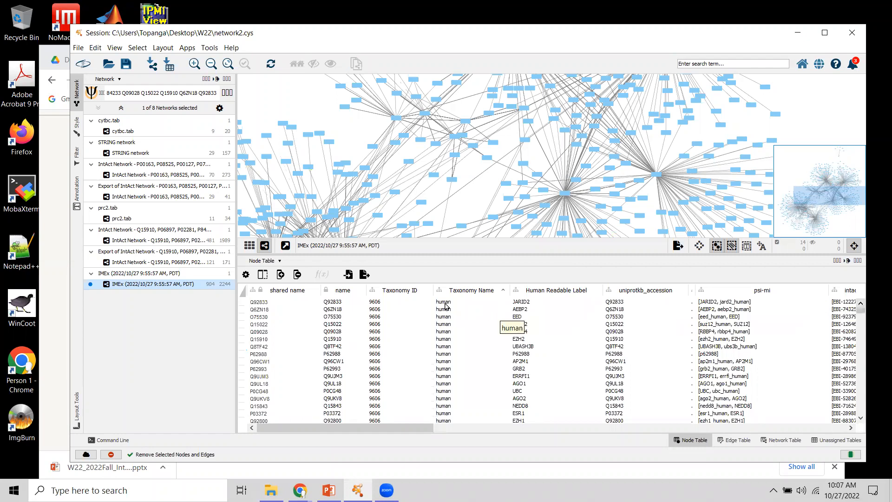
Examine the Taxonomy Name entries that follow the human rows, down to the end of the node table.
{"action": "left_click_drag", "start_coordinate": [861, 313], "coordinate": [866, 399]}
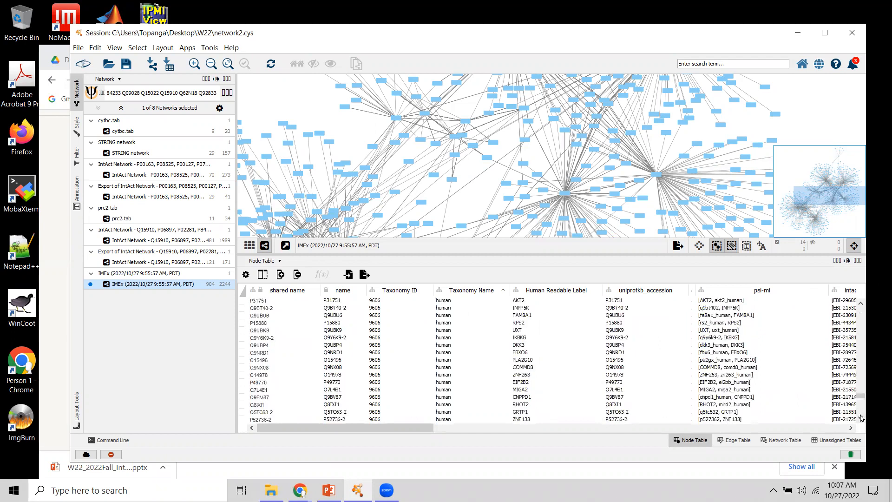
{"action": "left_click", "coordinate": [861, 418]}
{"action": "left_click_drag", "start_coordinate": [861, 418], "coordinate": [861, 418]}
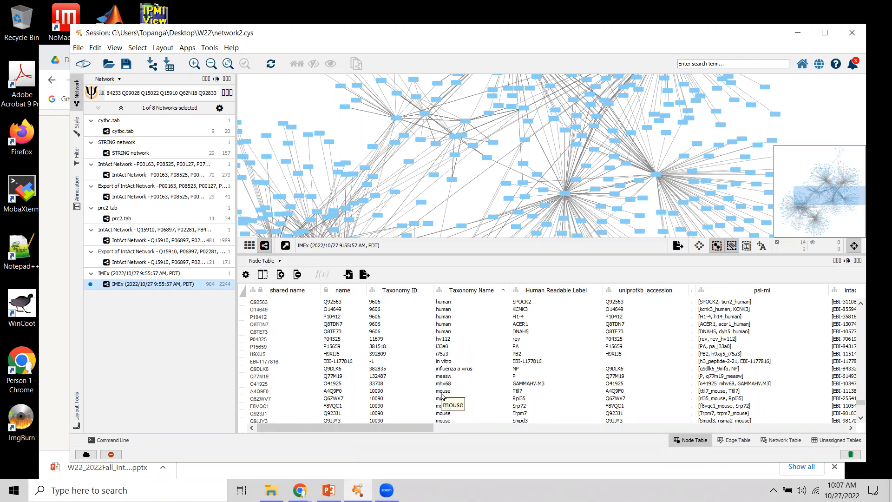
{"action": "left_click", "coordinate": [860, 418]}
{"action": "left_click", "coordinate": [861, 418]}
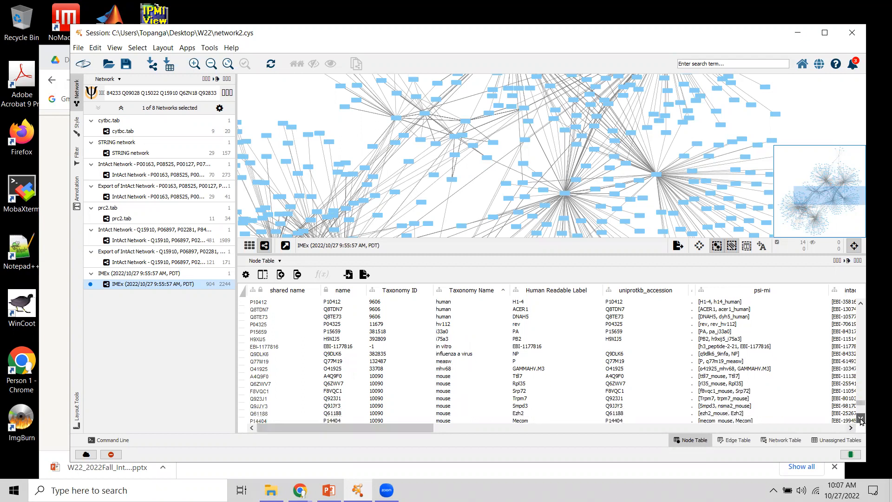
{"action": "left_click", "coordinate": [860, 418]}
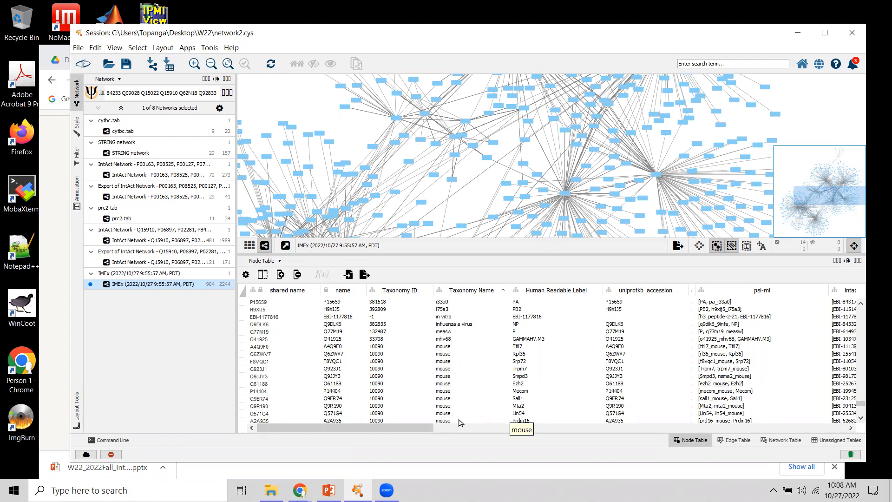
{"action": "left_click", "coordinate": [861, 420]}
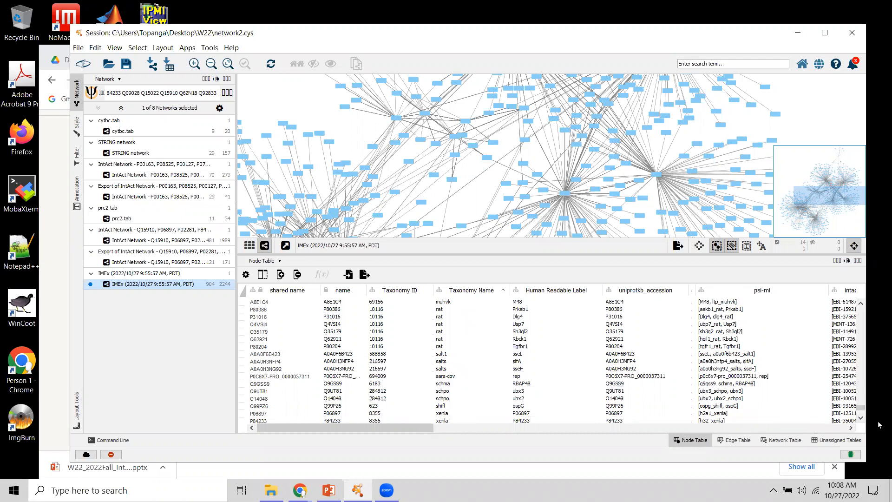
{"action": "scroll", "coordinate": [861, 420], "scroll_direction": "down", "scroll_amount": 4}
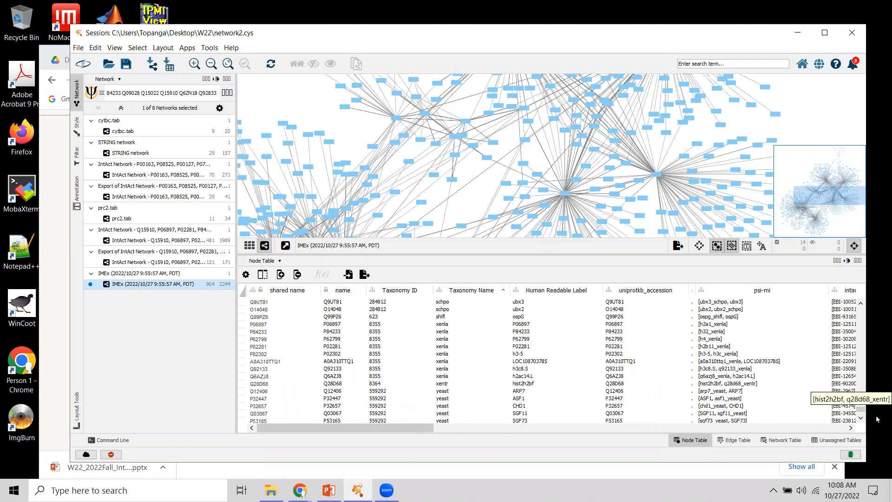
{"action": "scroll", "coordinate": [861, 418], "scroll_direction": "down", "scroll_amount": 4}
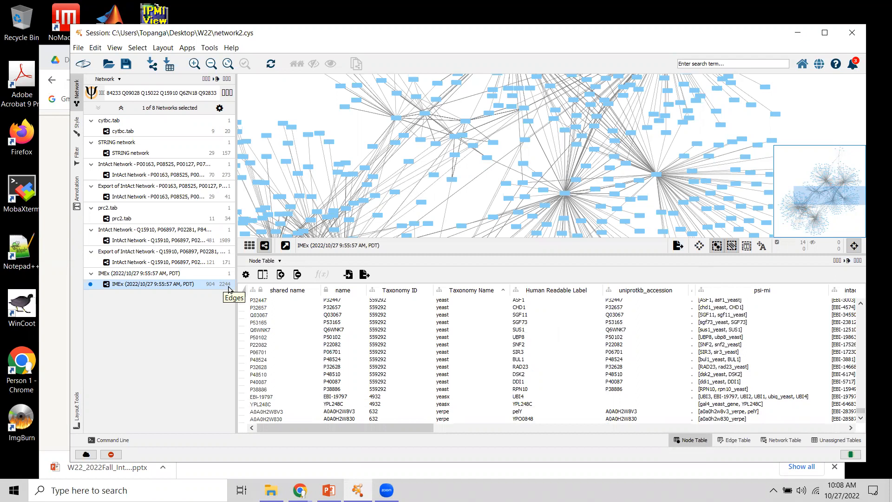
Select the nodes of the rows from i33a0 through yerpe and remove them with their edges from the IMEx network.
{"action": "left_click", "coordinate": [446, 420]}
{"action": "left_click", "coordinate": [861, 305]}
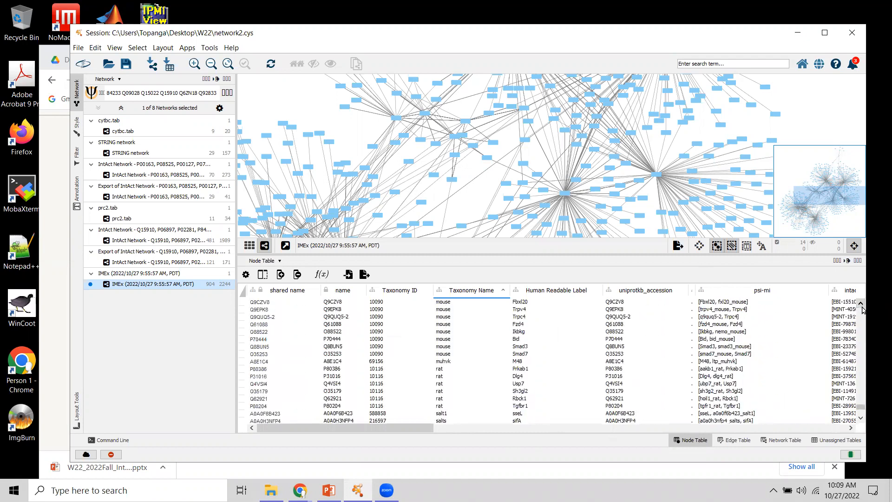
{"action": "left_click", "coordinate": [861, 304]}
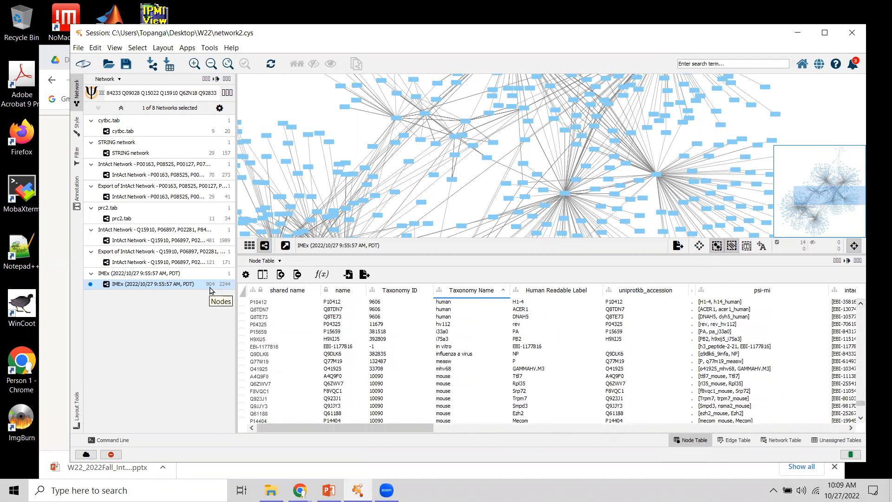
{"action": "left_click", "coordinate": [449, 332]}
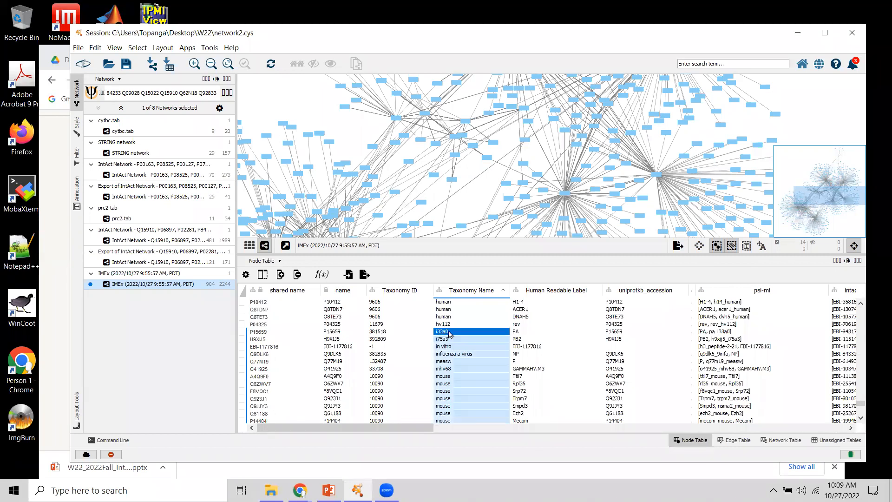
{"action": "right_click", "coordinate": [449, 332]}
{"action": "left_click", "coordinate": [504, 414]}
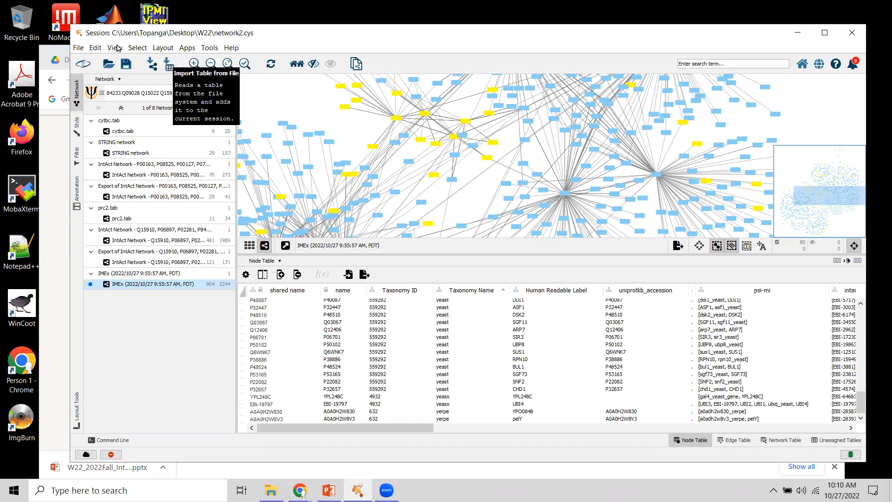
{"action": "left_click", "coordinate": [95, 48]}
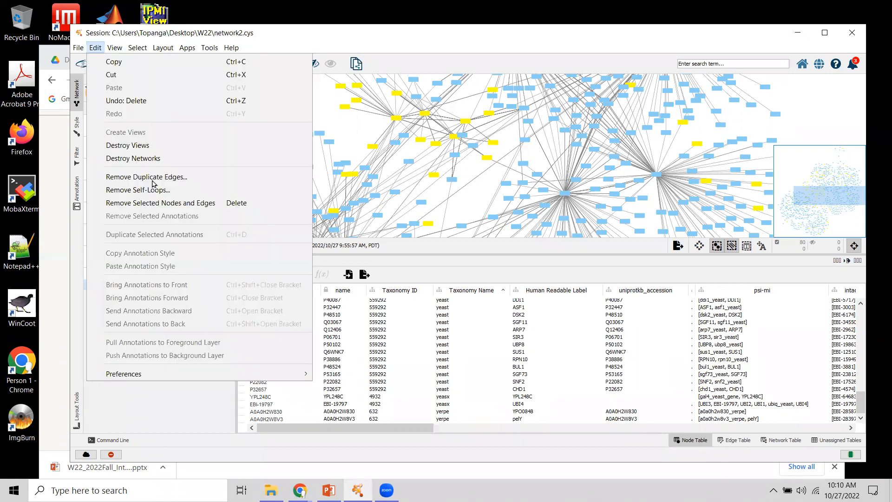
{"action": "left_click", "coordinate": [176, 204]}
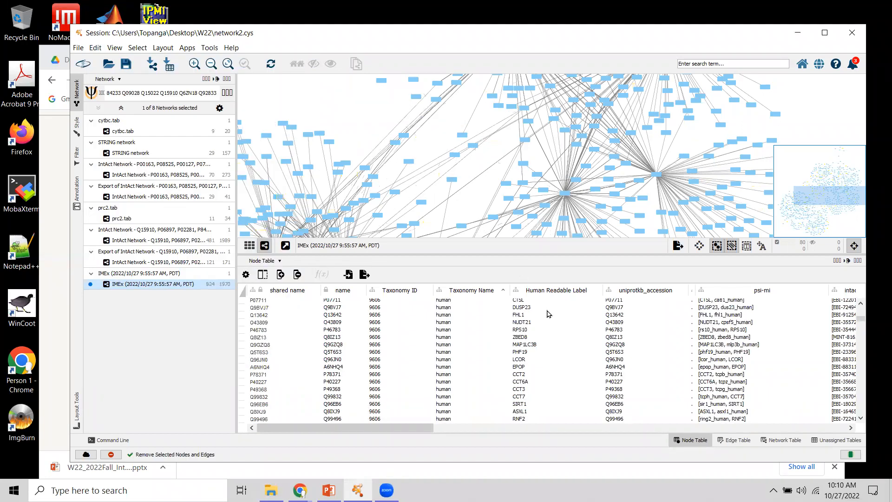
Check the remaining Taxonomy Name entries from start to end, and view the node table sorted by name in ascending and descending order.
{"action": "left_click_drag", "start_coordinate": [861, 319], "coordinate": [862, 284]}
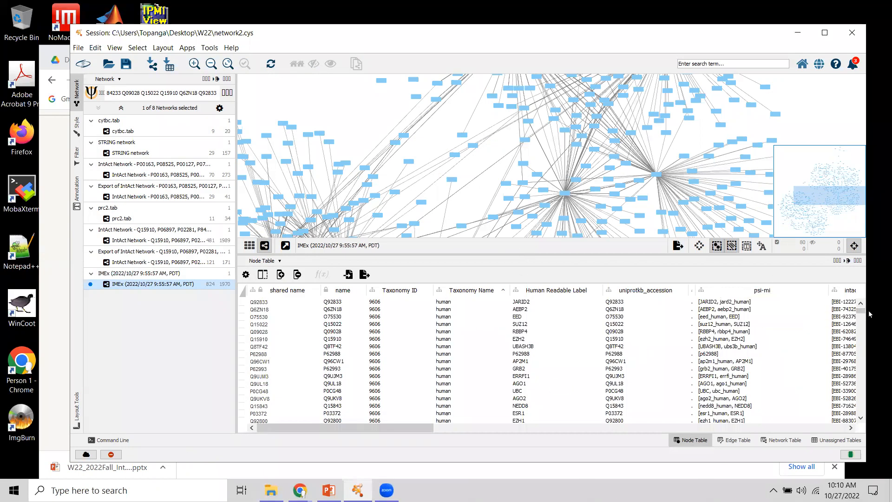
{"action": "left_click_drag", "start_coordinate": [863, 312], "coordinate": [866, 425]}
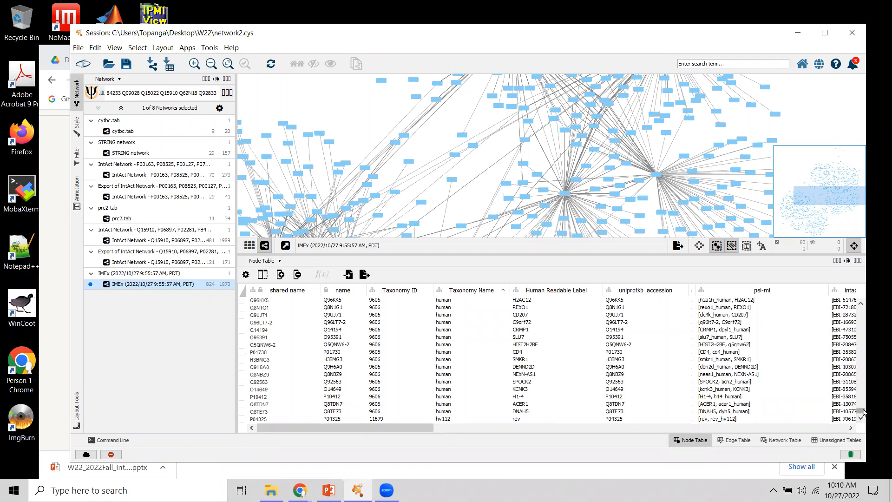
{"action": "left_click_drag", "start_coordinate": [861, 411], "coordinate": [867, 251]}
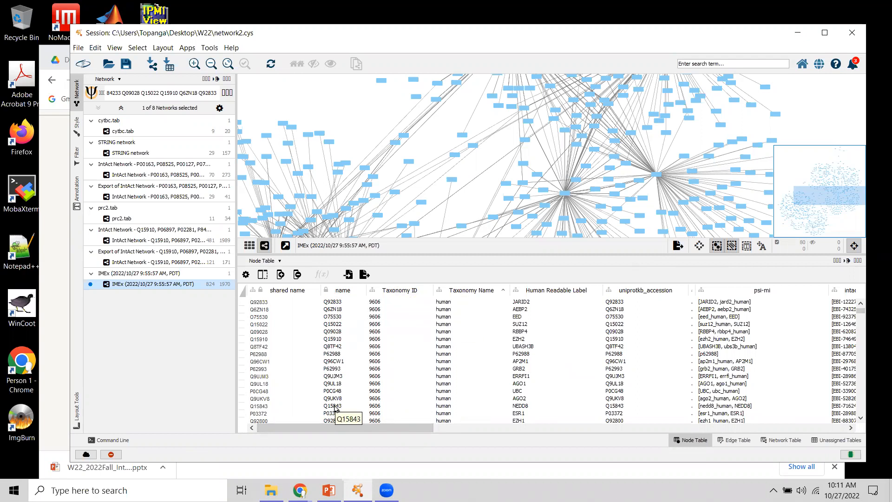
{"action": "left_click", "coordinate": [350, 291]}
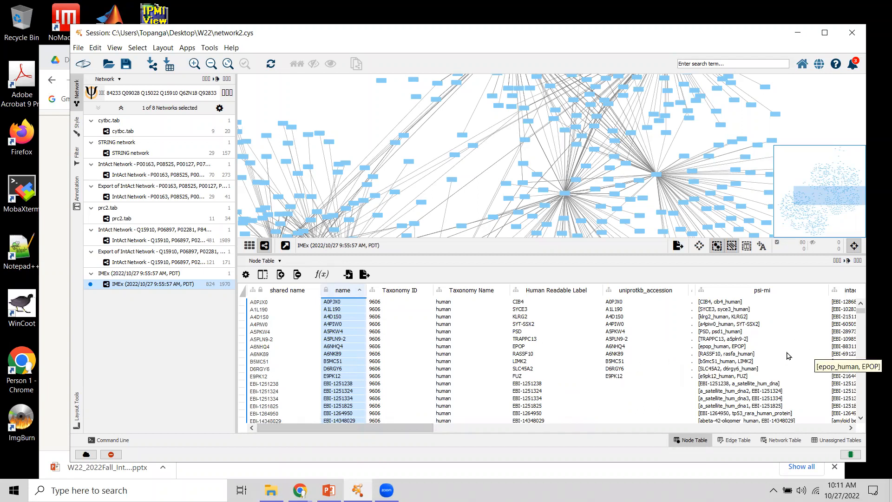
{"action": "left_click", "coordinate": [349, 292]}
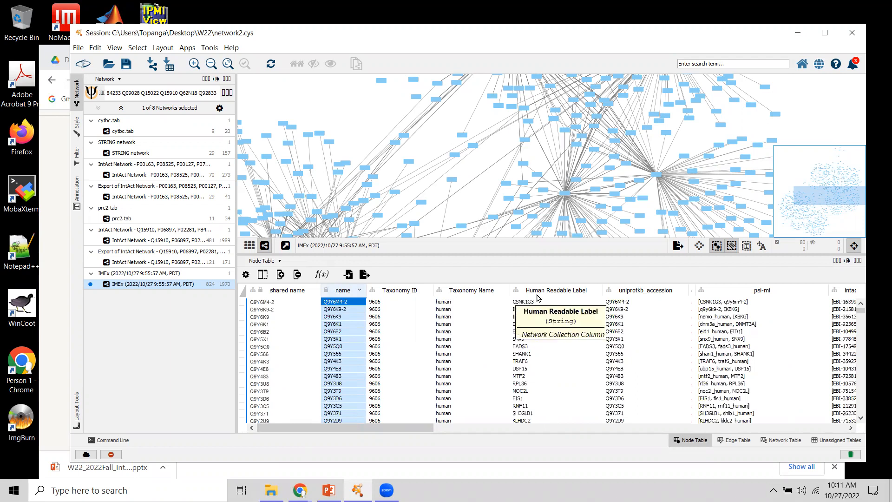
Sort the node table by Interactor Type in ascending order and look through the non-protein and protein rows.
{"action": "left_click_drag", "start_coordinate": [412, 427], "coordinate": [512, 432]}
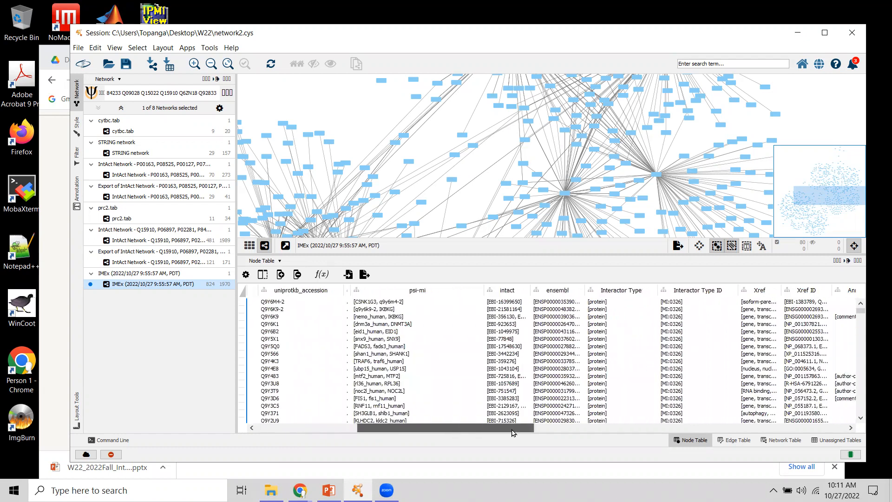
{"action": "left_click", "coordinate": [617, 291]}
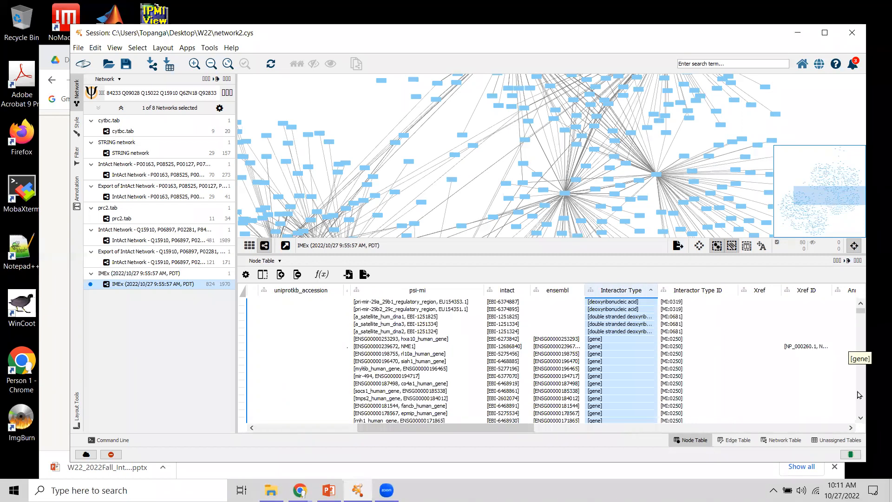
{"action": "left_click_drag", "start_coordinate": [861, 309], "coordinate": [866, 333]}
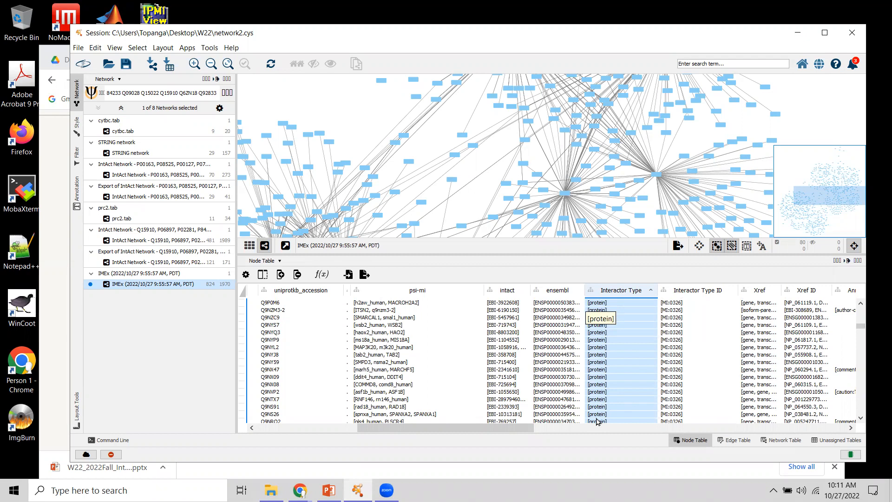
{"action": "left_click", "coordinate": [861, 325]}
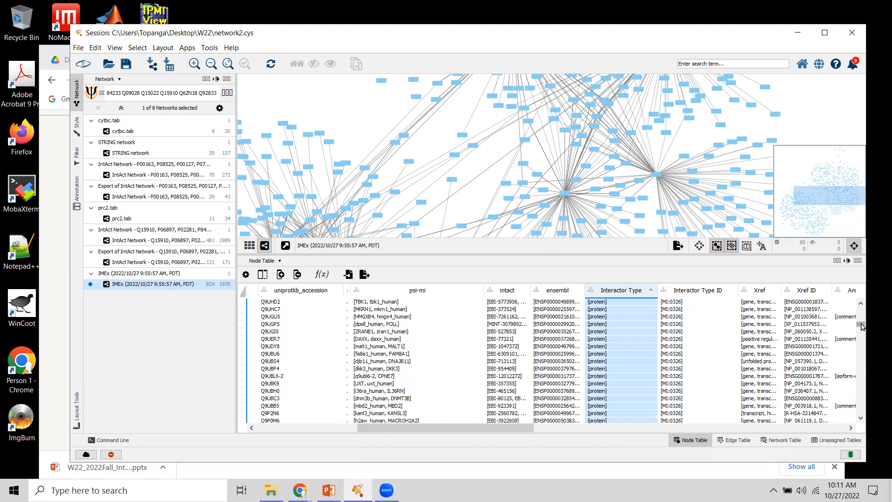
{"action": "left_click_drag", "start_coordinate": [861, 325], "coordinate": [861, 304]}
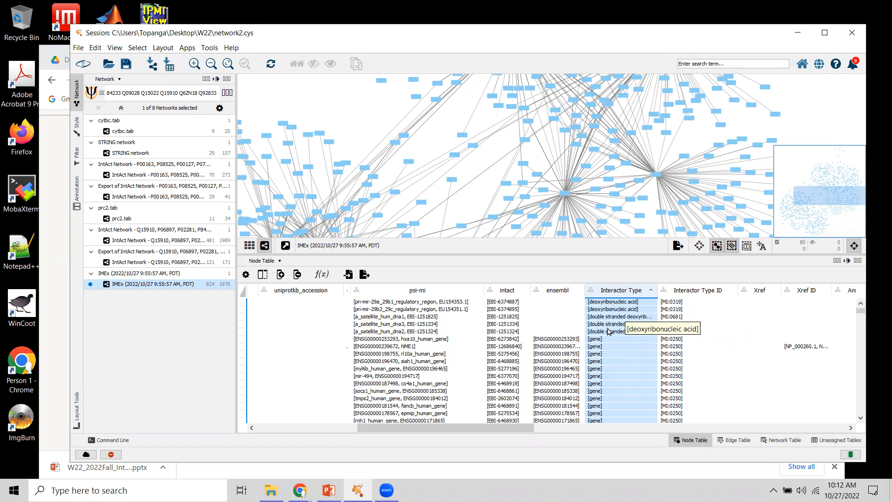
Select the nodes of all deoxyribonucleic acid, double stranded and gene rows and remove them with their edges from the network.
{"action": "right_click", "coordinate": [611, 301]}
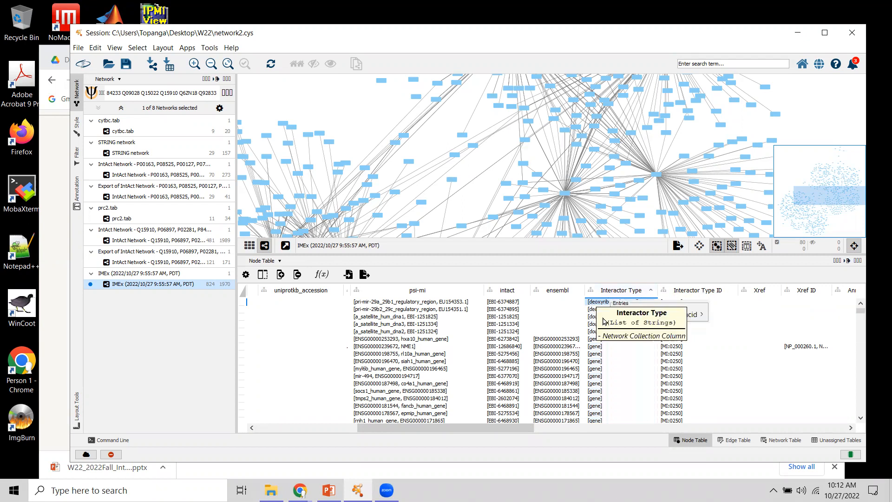
{"action": "left_click", "coordinate": [860, 420]}
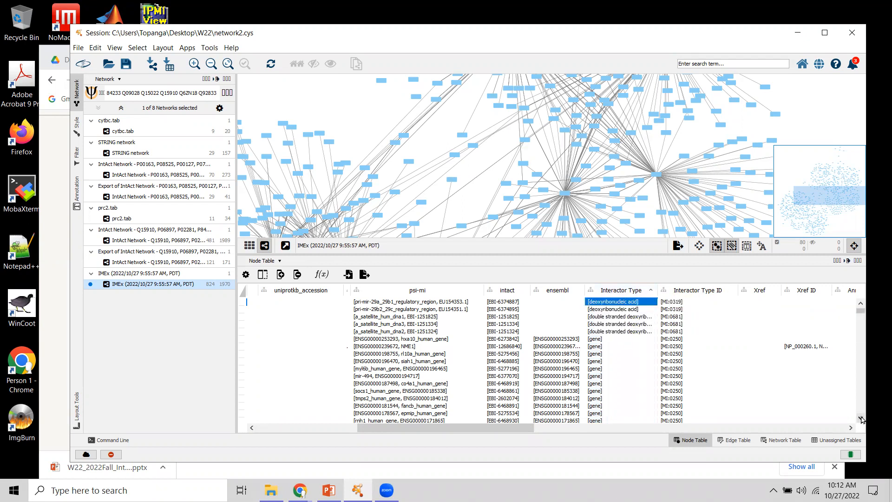
{"action": "left_click_drag", "start_coordinate": [860, 420], "coordinate": [861, 420]}
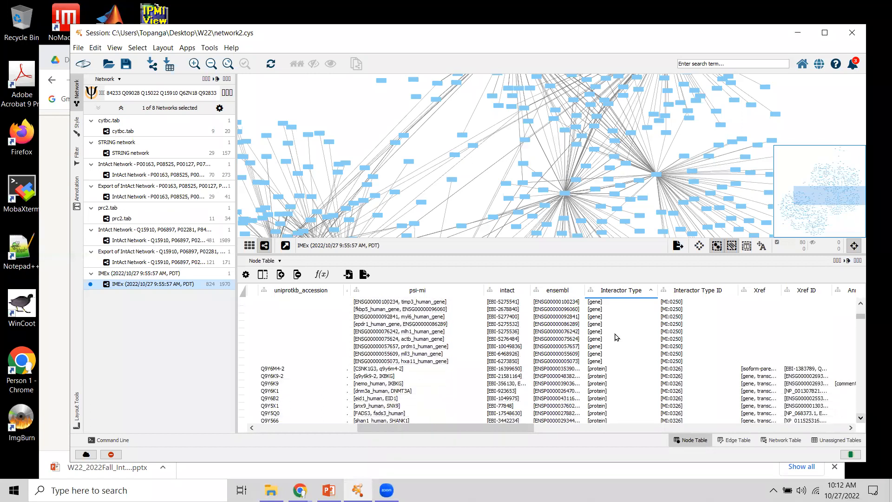
{"action": "right_click", "coordinate": [597, 363]}
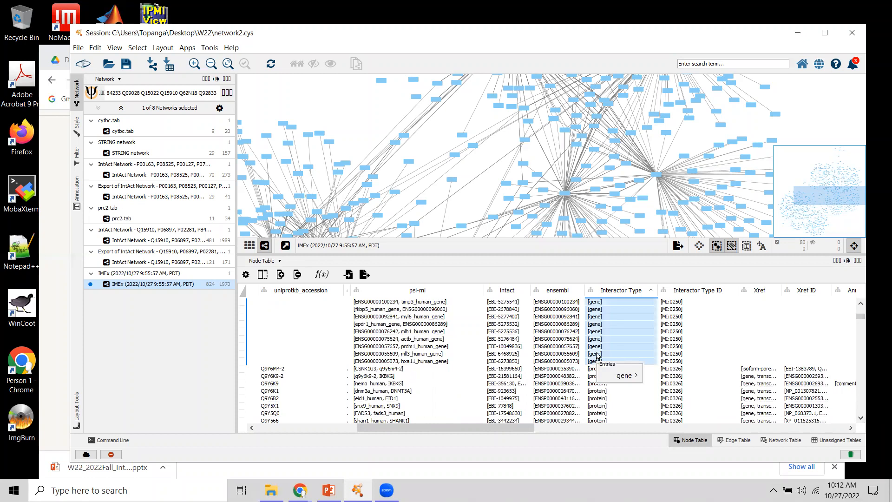
{"action": "right_click", "coordinate": [599, 340]}
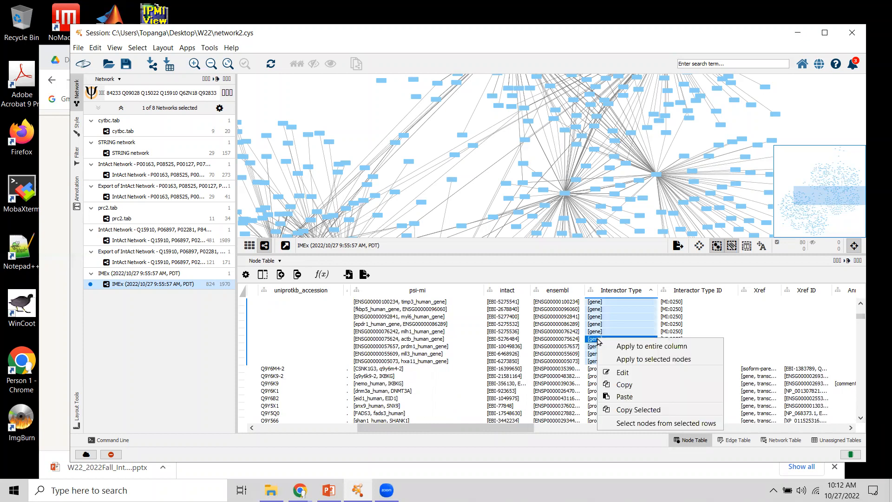
{"action": "left_click", "coordinate": [664, 423]}
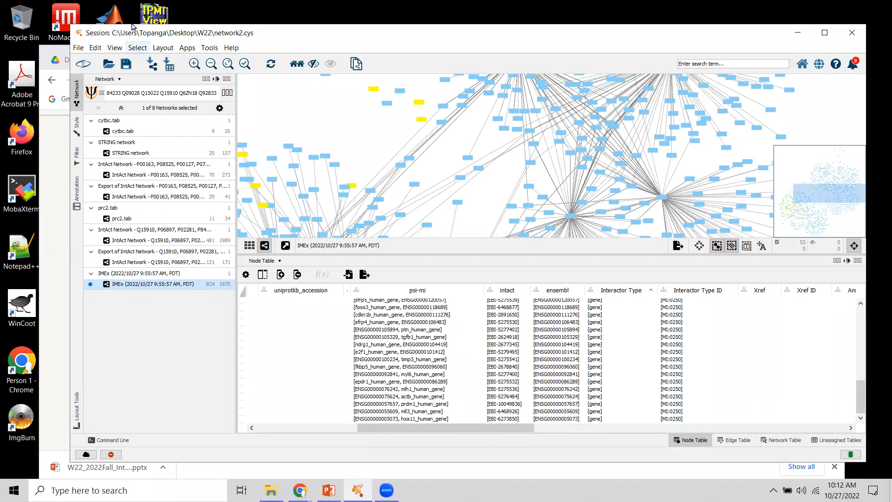
{"action": "left_click", "coordinate": [96, 47]}
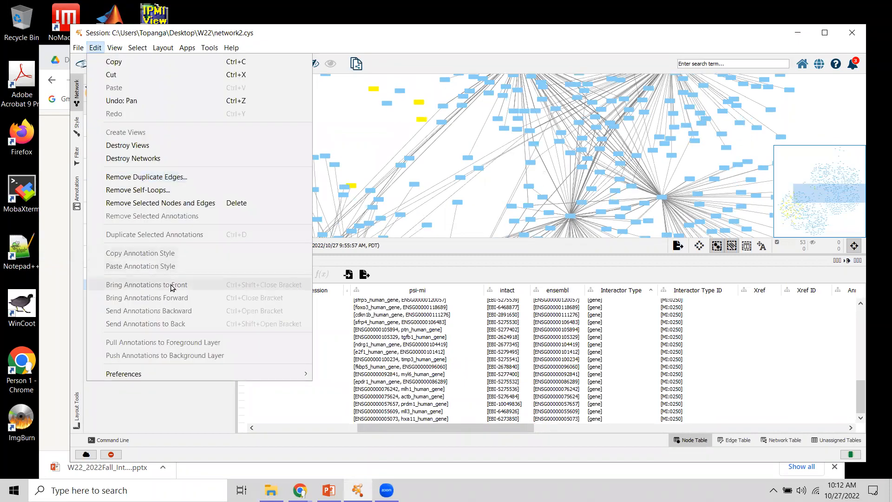
{"action": "left_click", "coordinate": [171, 203]}
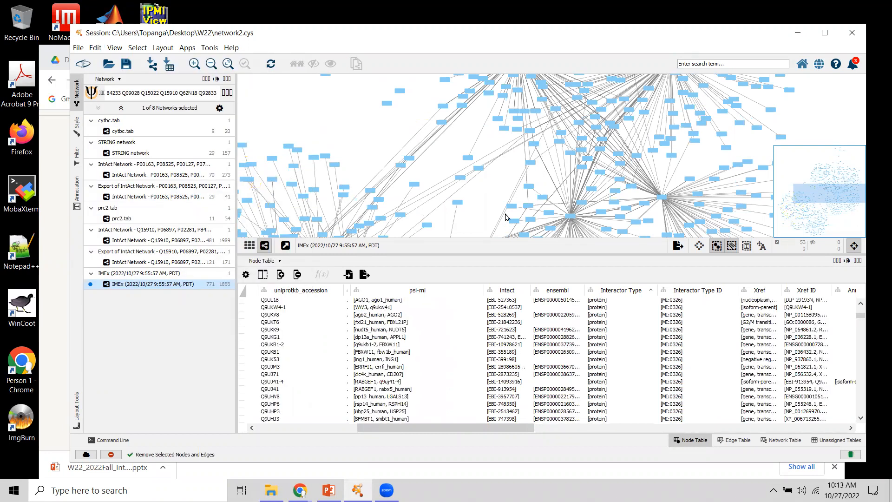
Select the nodes of the ribosomal rna, single stranded and stable complex rows after the proteins and remove them with their edges.
{"action": "left_click_drag", "start_coordinate": [860, 315], "coordinate": [863, 302]}
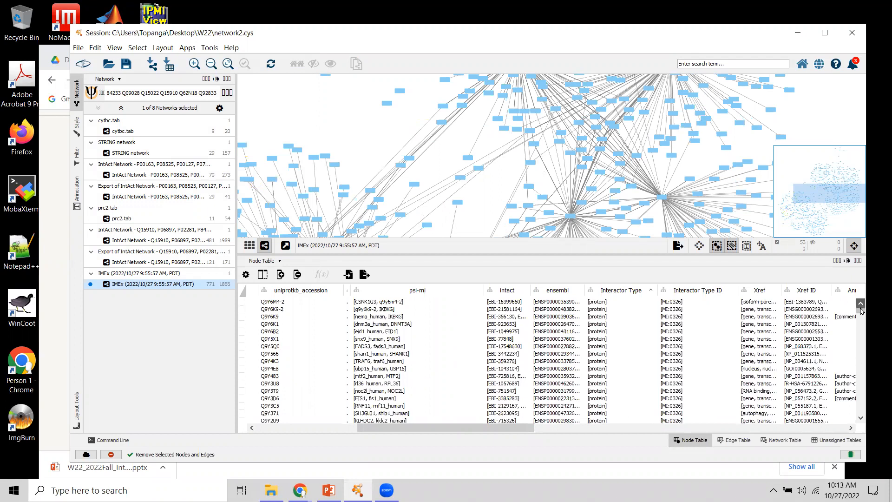
{"action": "left_click_drag", "start_coordinate": [862, 313], "coordinate": [861, 420]}
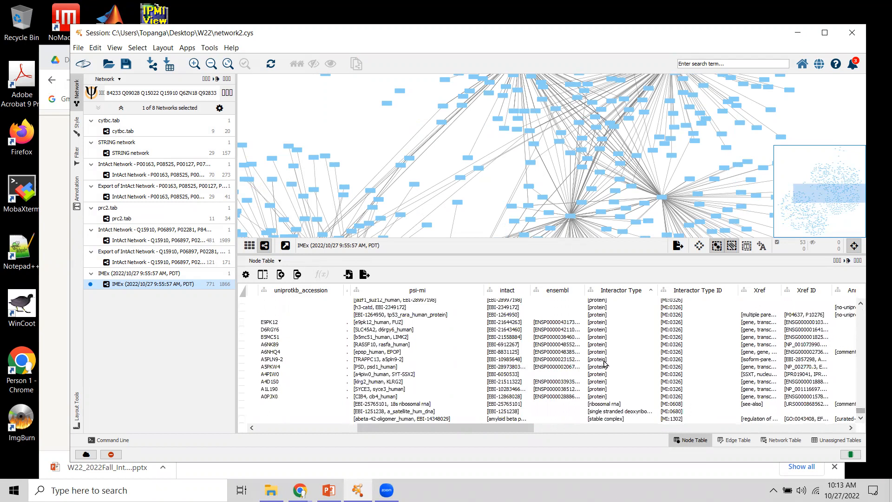
{"action": "left_click", "coordinate": [611, 407]}
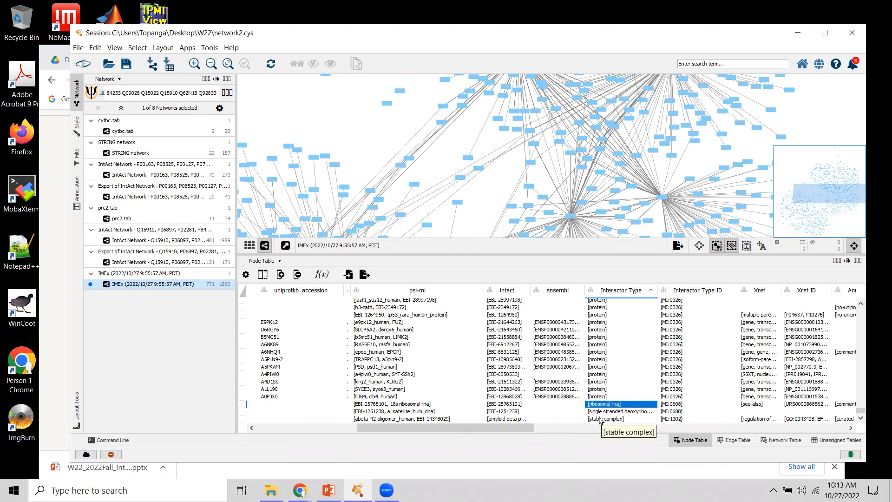
{"action": "right_click", "coordinate": [600, 420]}
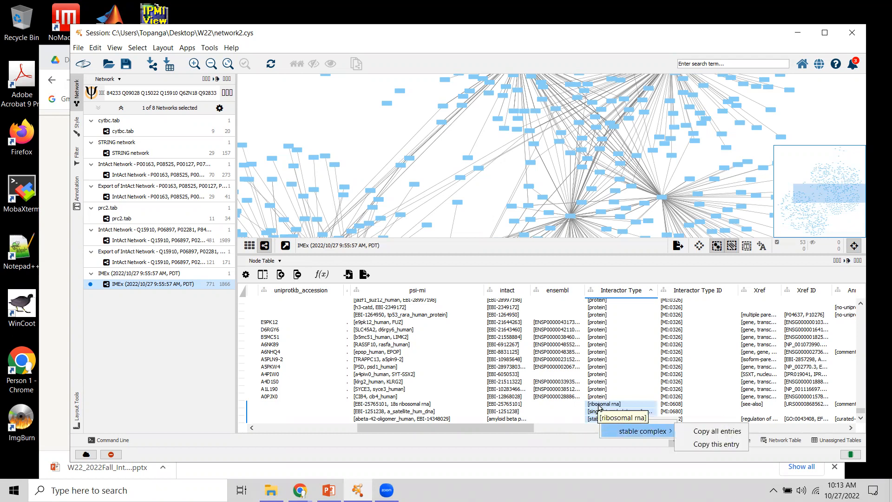
{"action": "left_click", "coordinate": [536, 456]}
{"action": "right_click", "coordinate": [599, 402]}
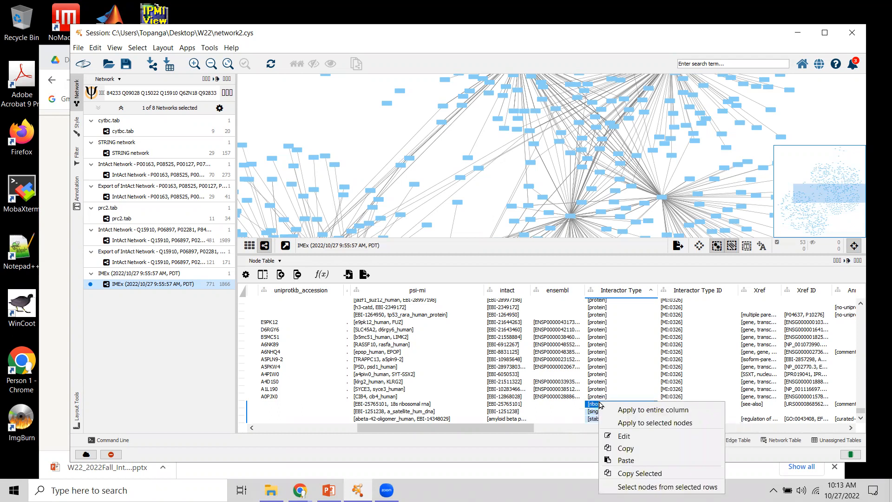
{"action": "left_click", "coordinate": [667, 487]}
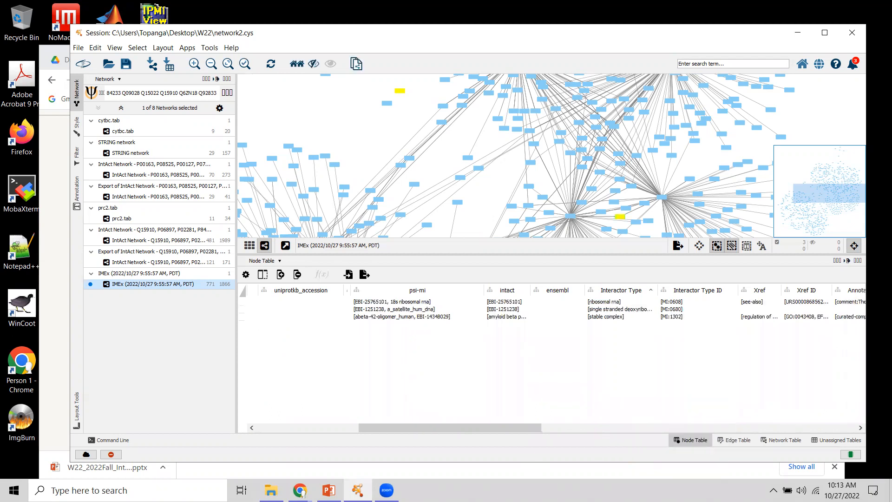
{"action": "left_click", "coordinate": [95, 47]}
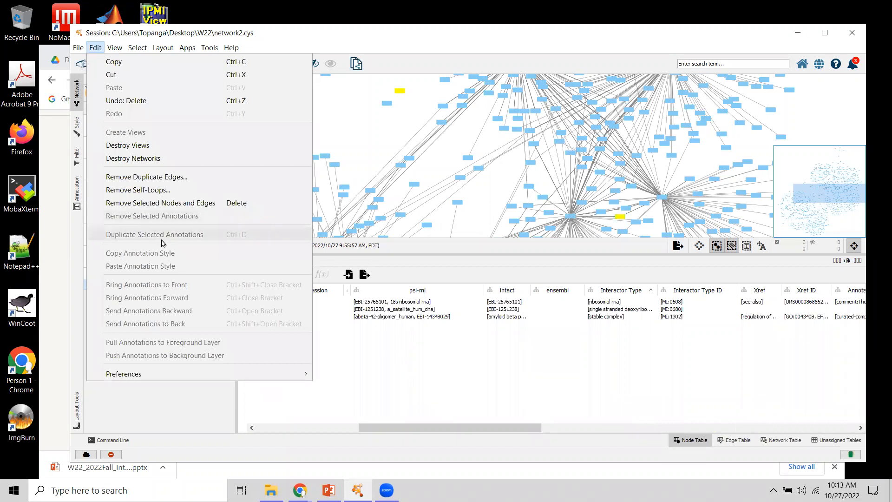
{"action": "left_click", "coordinate": [181, 207]}
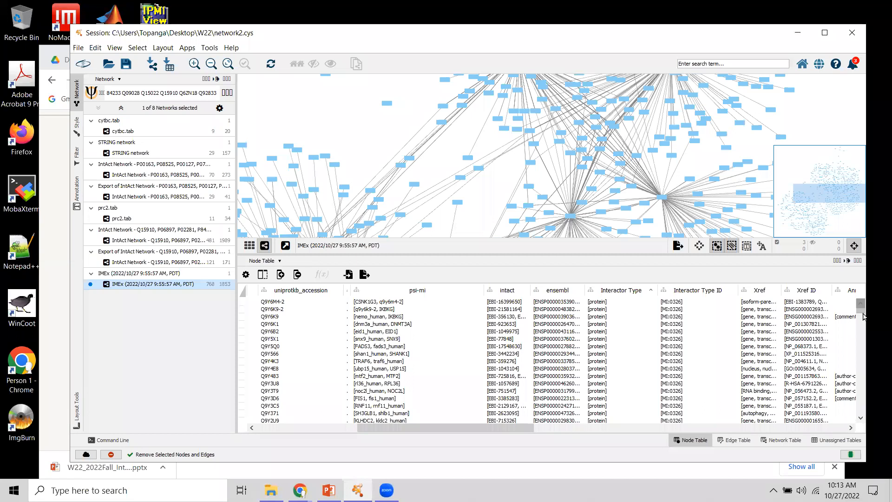
Check the last Interactor Type entries and sort the node table by uniprotkb_accession in ascending order.
{"action": "left_click_drag", "start_coordinate": [861, 312], "coordinate": [857, 427]}
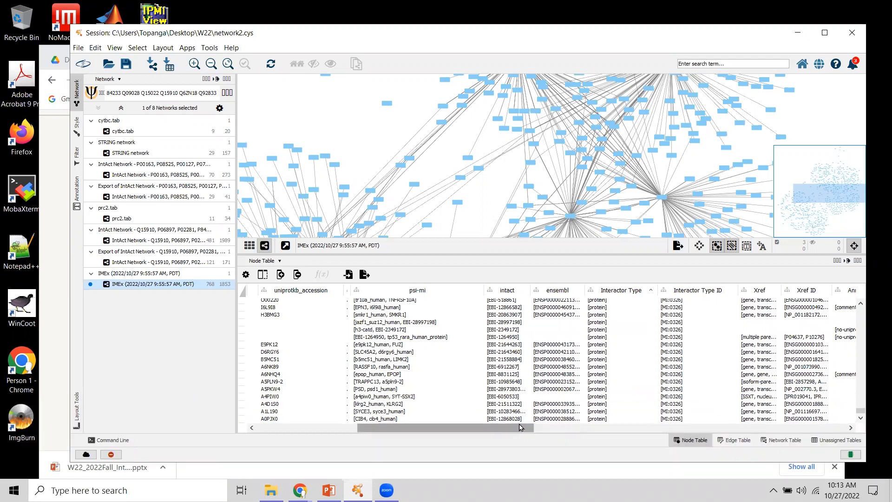
{"action": "left_click_drag", "start_coordinate": [520, 427], "coordinate": [421, 428]}
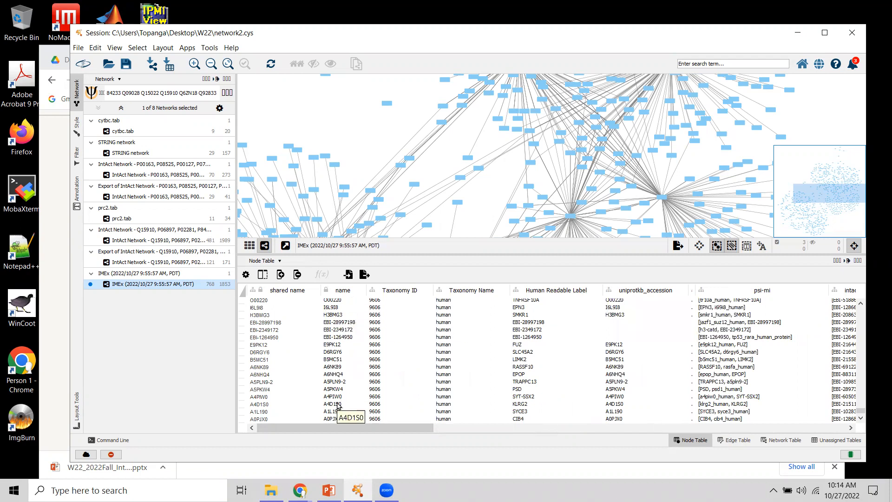
{"action": "left_click", "coordinate": [662, 290]}
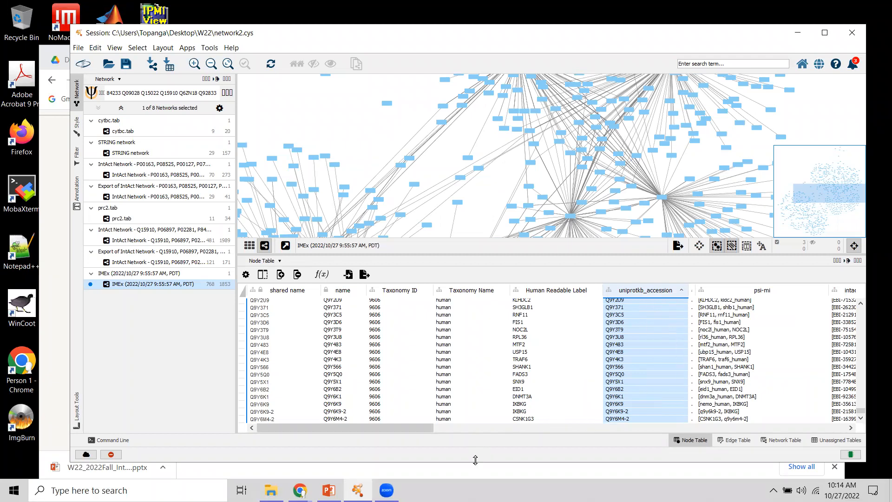
Check the human rows without a uniprotkb_accession at the start of the node table and copy the shared name EBI-28997198.
{"action": "left_click_drag", "start_coordinate": [475, 460], "coordinate": [475, 467]}
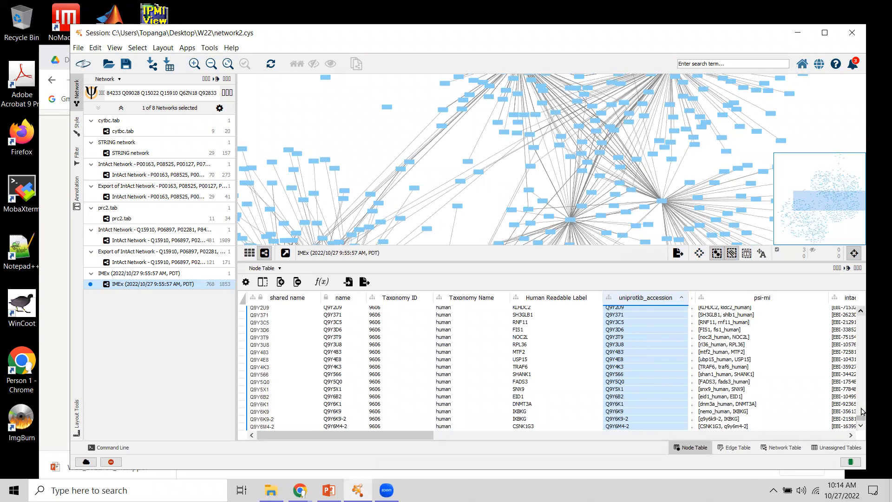
{"action": "left_click_drag", "start_coordinate": [860, 420], "coordinate": [860, 317]}
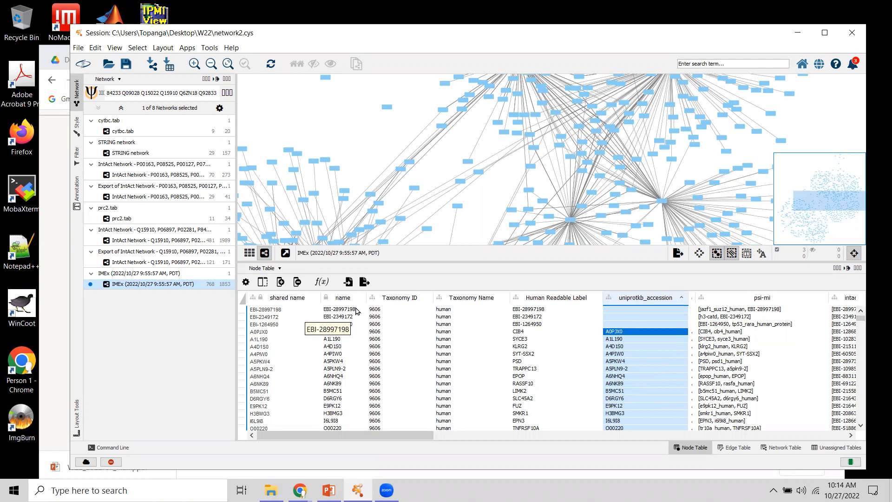
{"action": "left_click", "coordinate": [626, 324]}
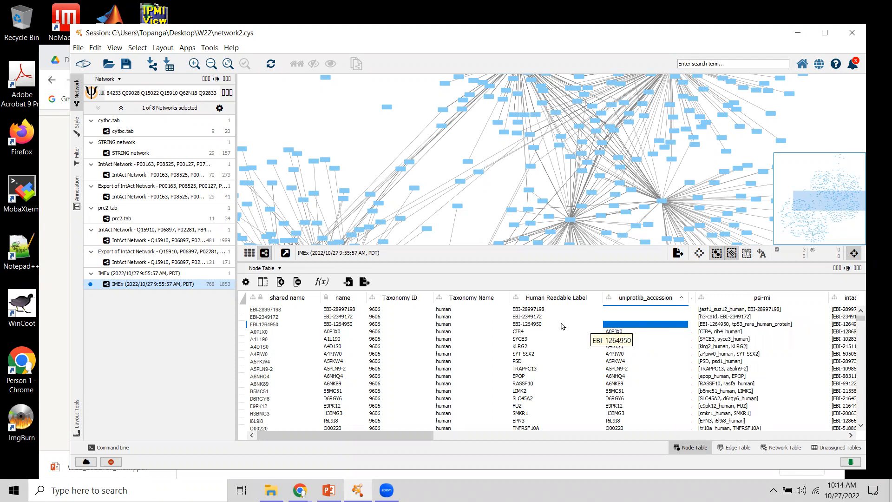
{"action": "left_click", "coordinate": [277, 310]}
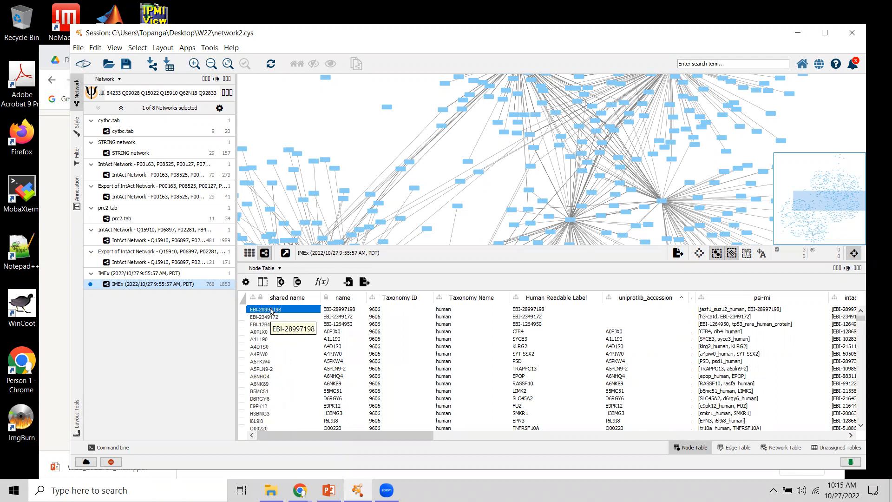
Switch to Chrome, search the web for "intact database" in a new tab and open the EBI IntAct Portal.
{"action": "left_click", "coordinate": [299, 490]}
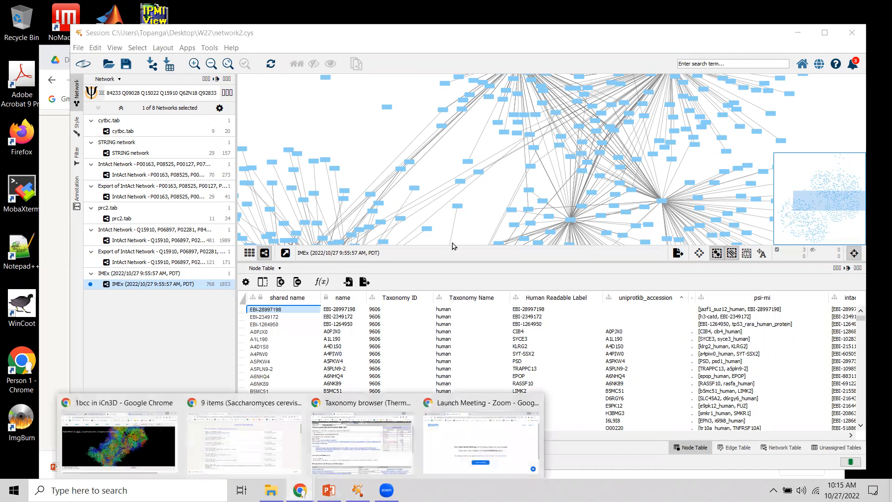
{"action": "left_click", "coordinate": [383, 443]}
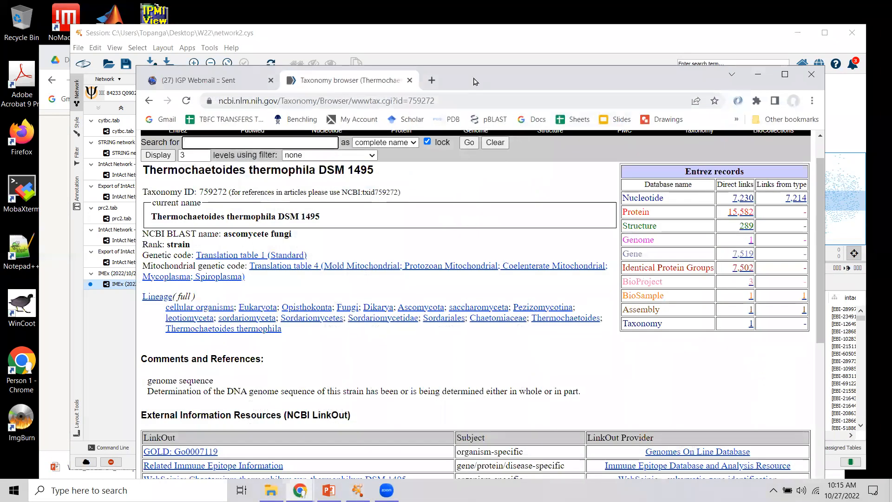
{"action": "left_click", "coordinate": [433, 80]}
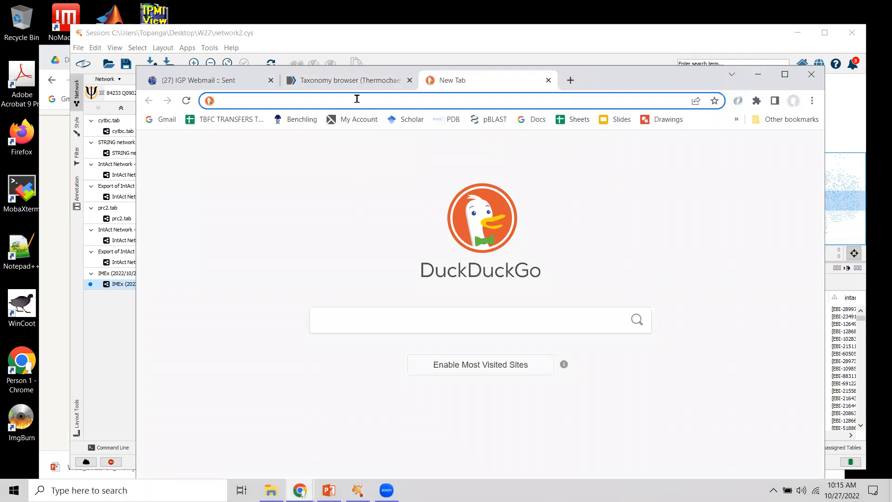
{"action": "type", "text": "intact "}
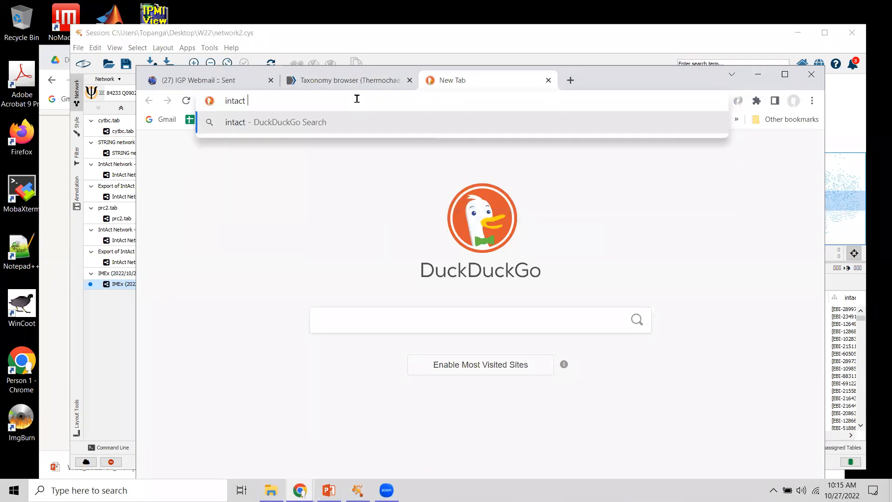
{"action": "type", "text": "databa"}
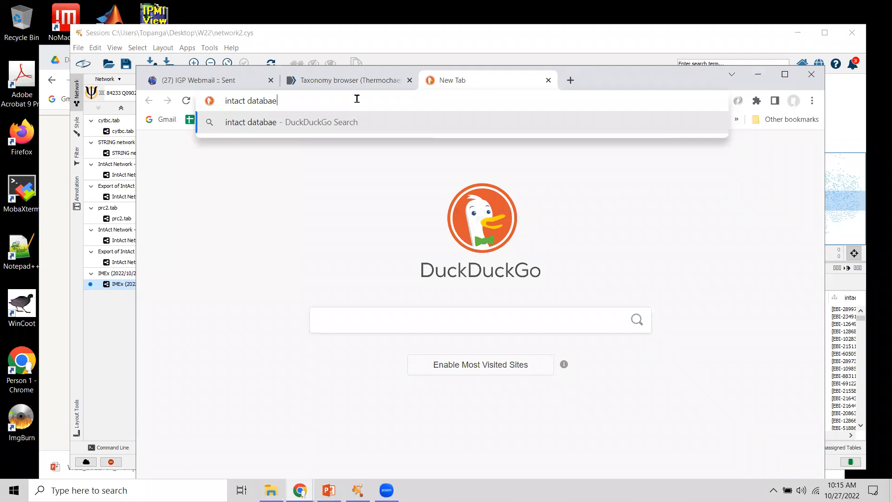
{"action": "type", "text": "se"}
{"action": "key", "text": "Return"}
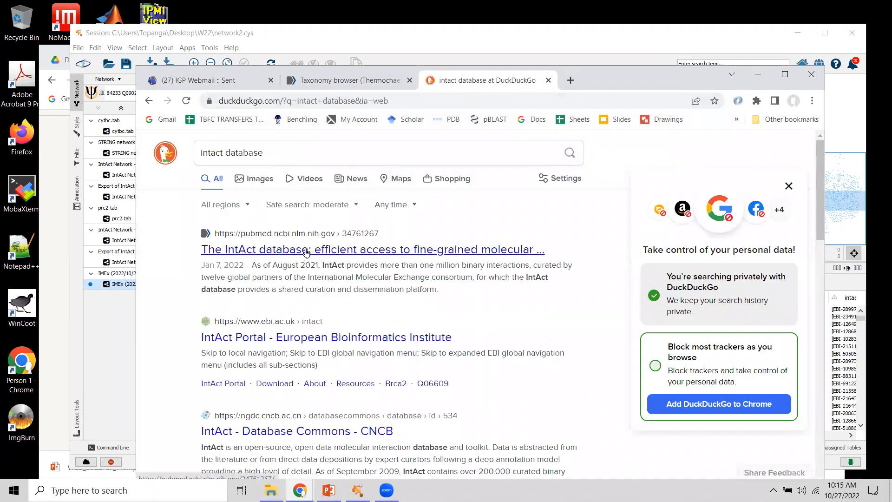
{"action": "left_click", "coordinate": [262, 338]}
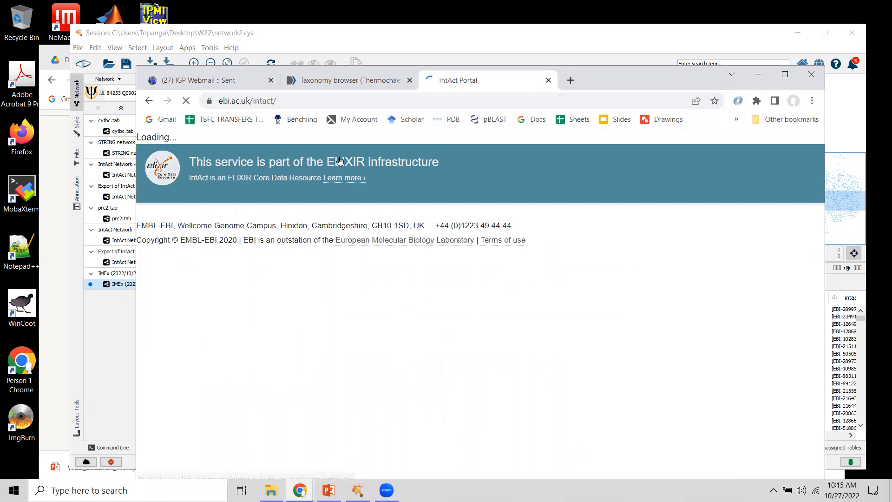
Run a quick search for EBI-28997198 on the IntAct site.
{"action": "left_click_drag", "start_coordinate": [628, 79], "coordinate": [547, 40]}
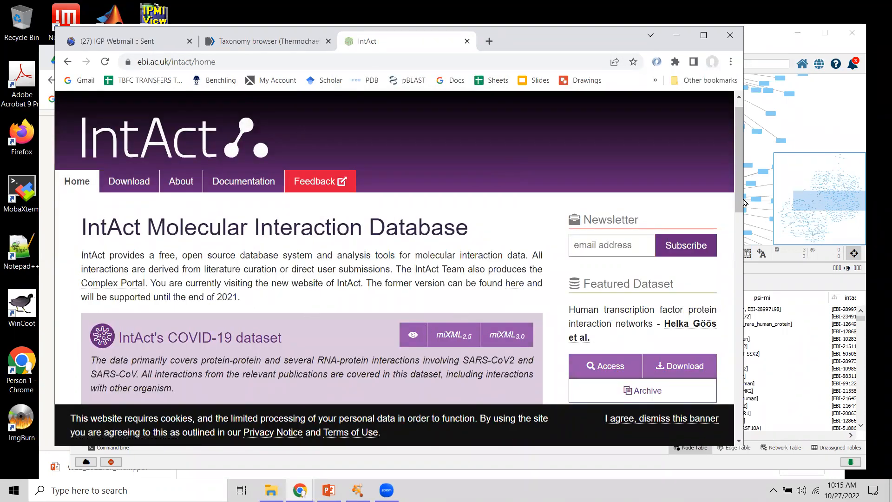
{"action": "scroll", "coordinate": [739, 260], "scroll_direction": "down", "scroll_amount": 2}
{"action": "scroll", "coordinate": [739, 260], "scroll_direction": "down", "scroll_amount": 1}
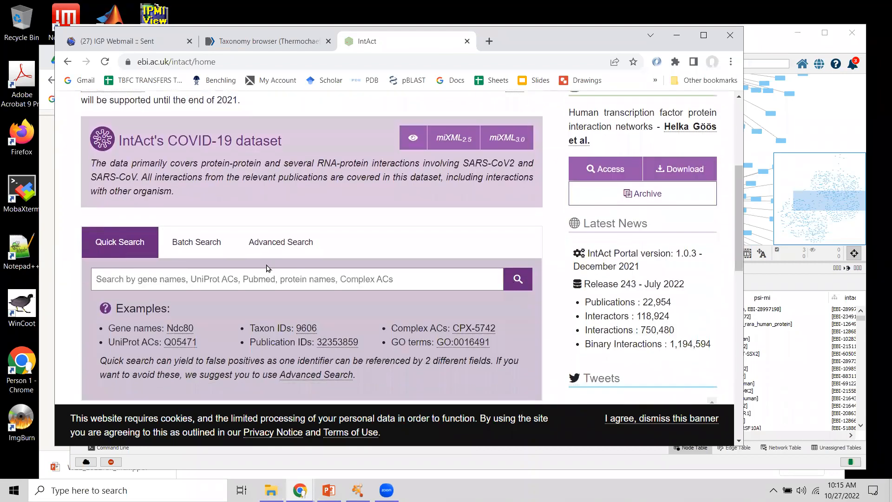
{"action": "left_click", "coordinate": [265, 267]}
{"action": "key", "text": "ctrl+v"}
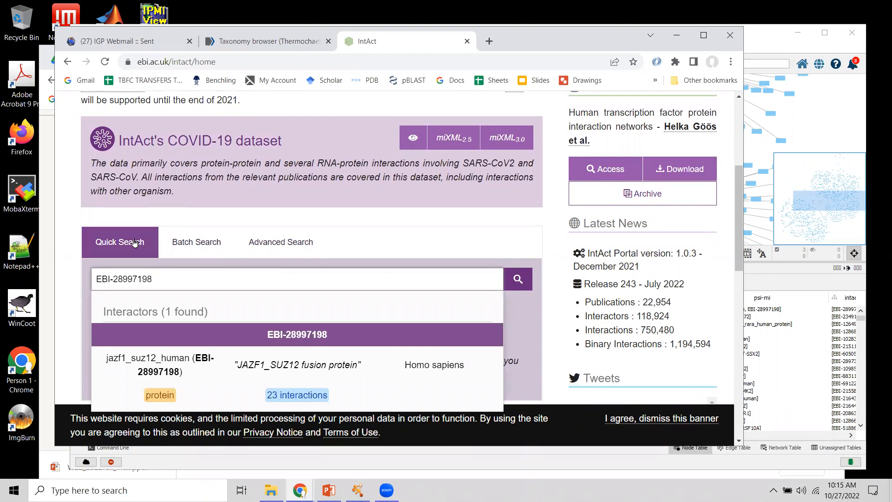
{"action": "left_click", "coordinate": [519, 281]}
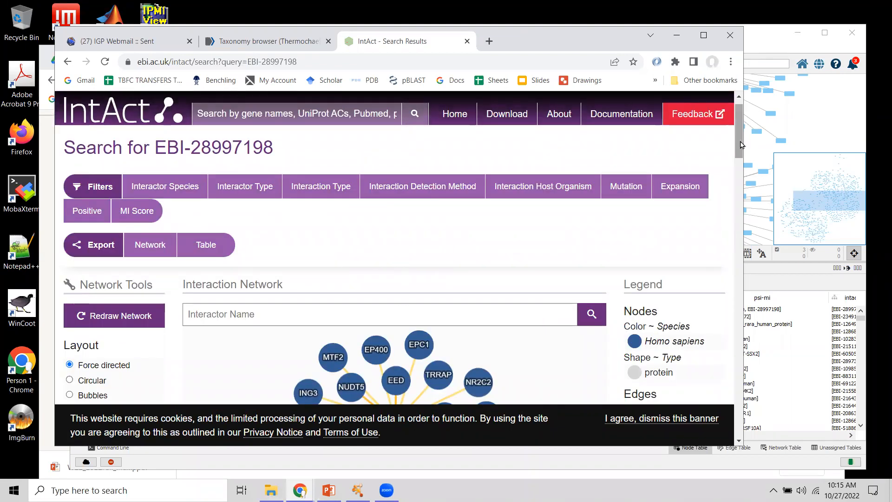
Inspect the jazf1_suz12_human node in the interaction network and its rows in the interaction table, comparing them with the Cytoscape node table.
{"action": "scroll", "coordinate": [332, 310], "scroll_direction": "down", "scroll_amount": 4}
{"action": "scroll", "coordinate": [332, 309], "scroll_direction": "up", "scroll_amount": 1}
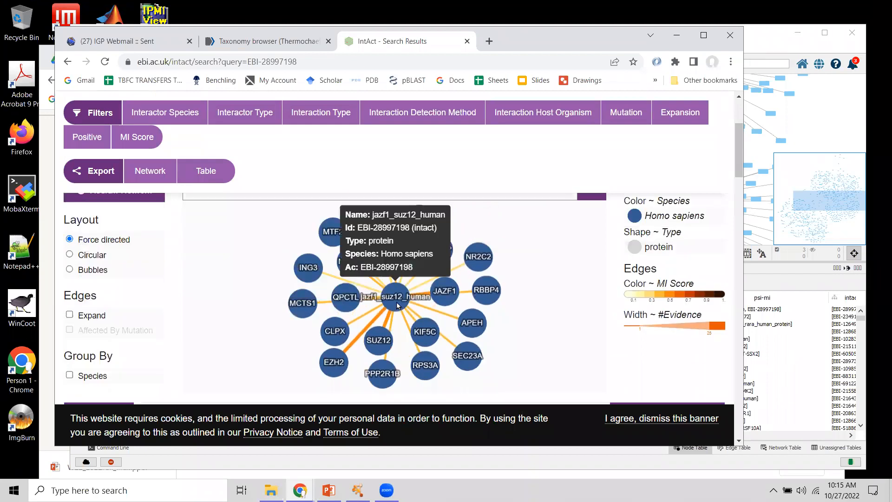
{"action": "left_click", "coordinate": [396, 299]}
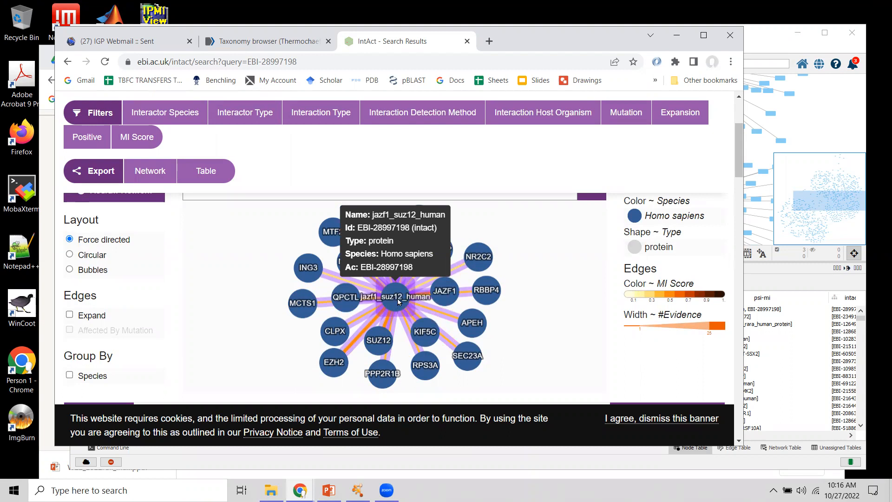
{"action": "left_click_drag", "start_coordinate": [398, 298], "coordinate": [502, 265]}
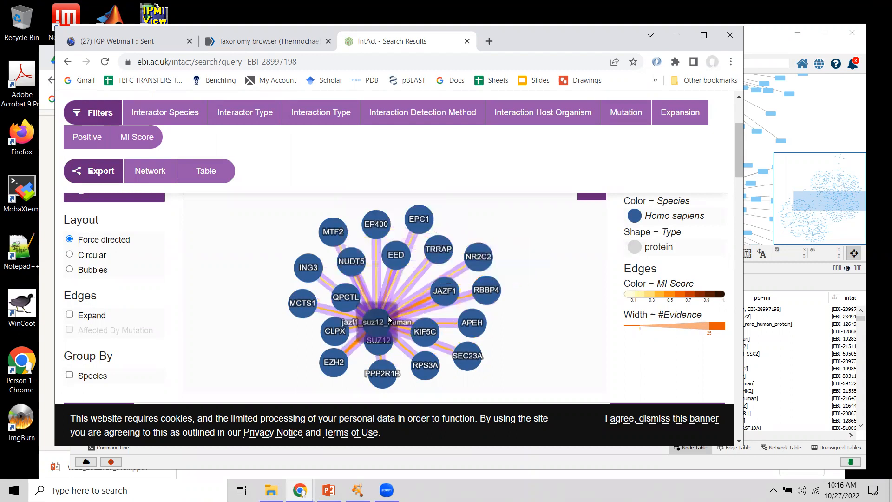
{"action": "left_click_drag", "start_coordinate": [739, 172], "coordinate": [748, 203]}
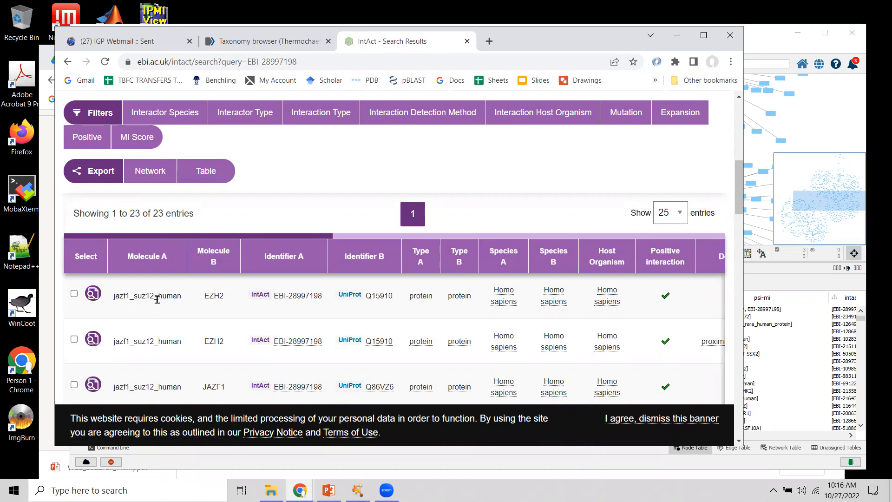
{"action": "left_click", "coordinate": [772, 33]}
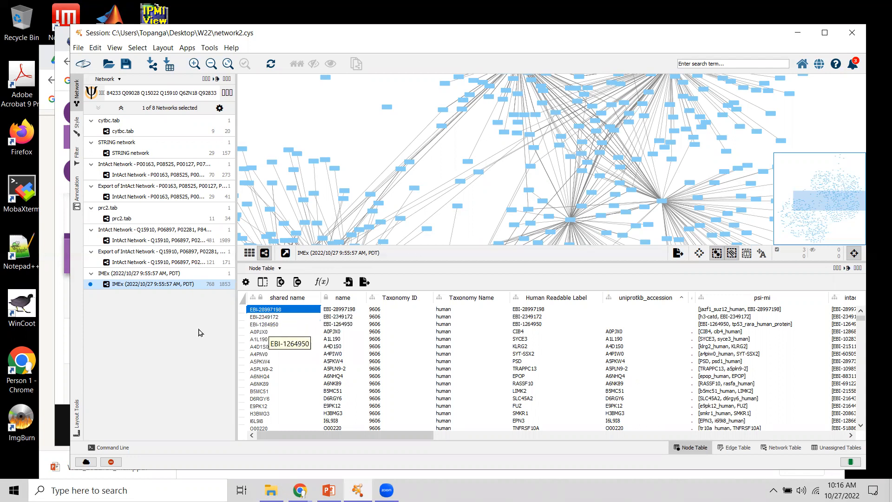
{"action": "left_click", "coordinate": [52, 349]}
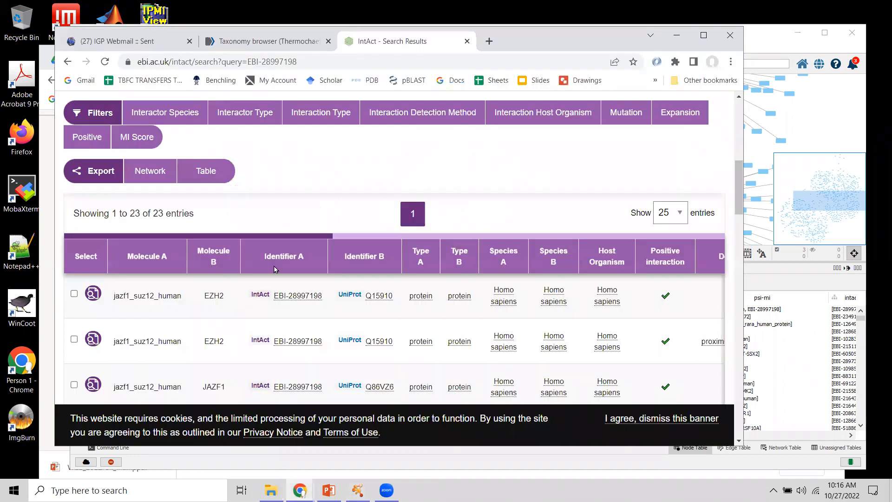
Switch to Cytoscape, select the nodes of the three rows EBI-28997198, EBI-2349172 and EBI-1264950, and remove them with their edges.
{"action": "left_click", "coordinate": [750, 282]}
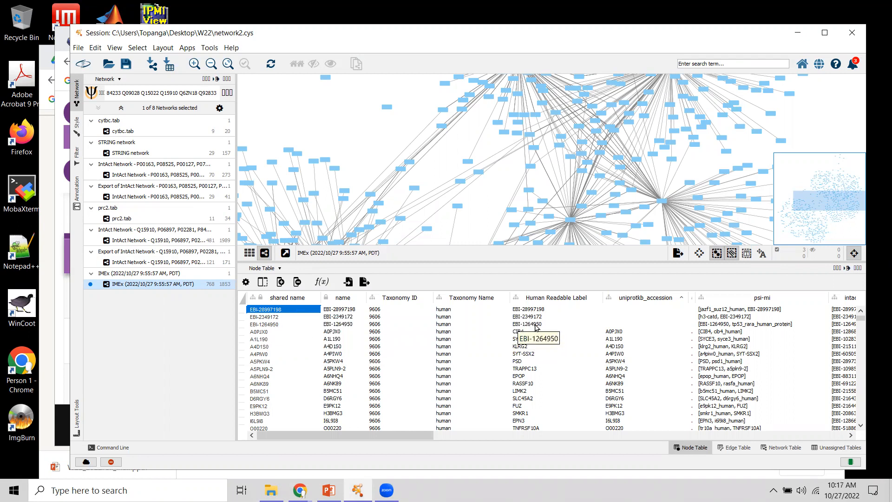
{"action": "left_click", "coordinate": [535, 324], "text": "shift"}
{"action": "right_click", "coordinate": [535, 324]}
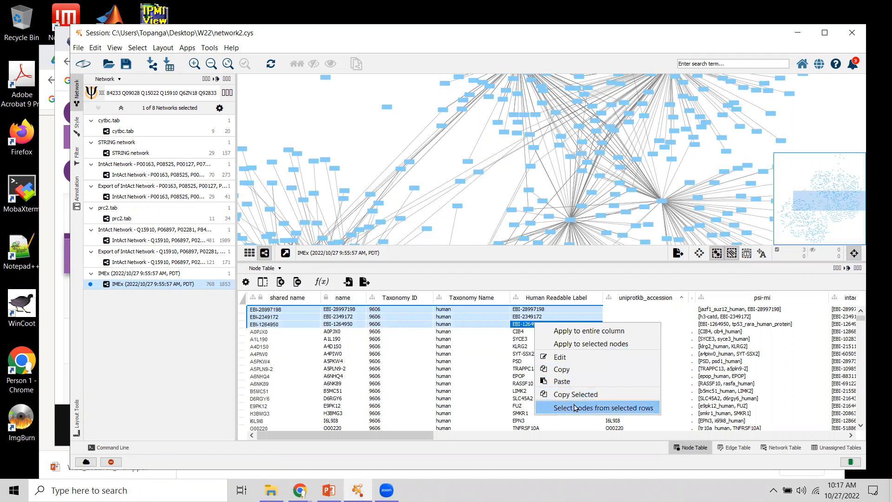
{"action": "left_click", "coordinate": [575, 408]}
{"action": "left_click", "coordinate": [95, 48]}
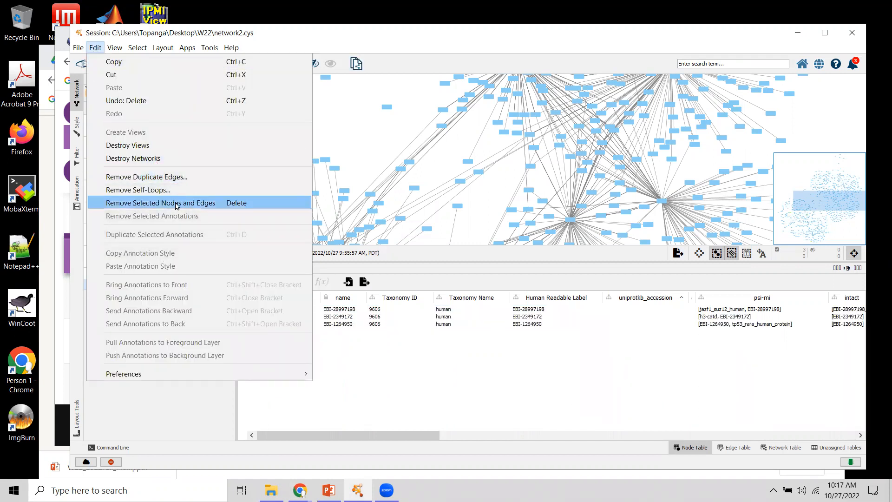
{"action": "left_click", "coordinate": [177, 206]}
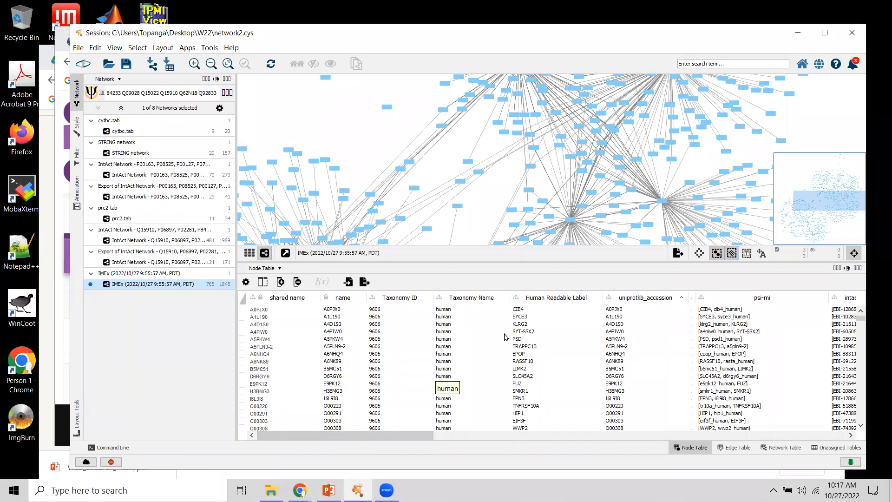
Sort the node table by uniprotkb_accession in descending and again in ascending order, and check both ends for missing accessions.
{"action": "left_click", "coordinate": [641, 297]}
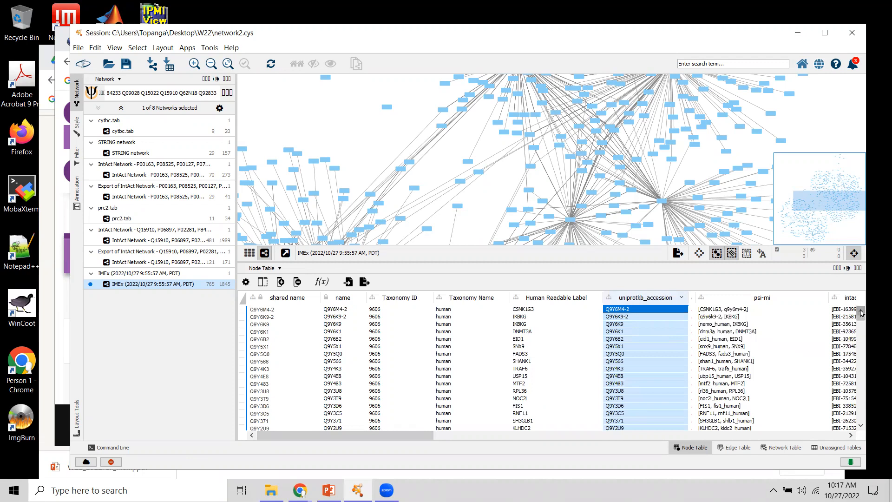
{"action": "left_click", "coordinate": [651, 296]}
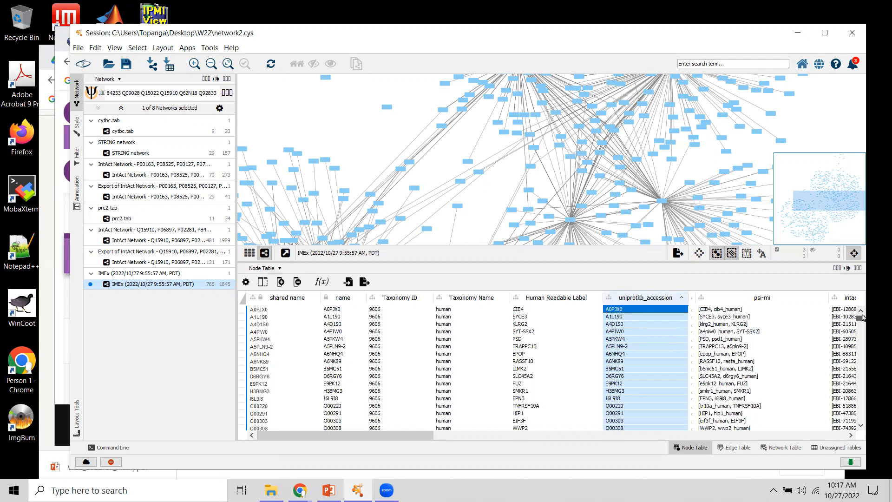
{"action": "left_click_drag", "start_coordinate": [861, 317], "coordinate": [841, 423]}
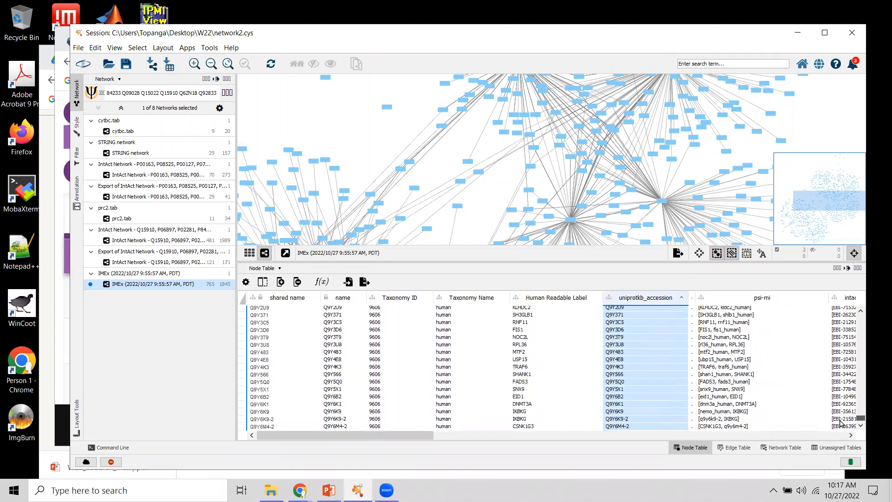
Look through the uniprotkb_accession column for isoform entries with a hyphenated suffix such as Q9NZM3-2.
{"action": "left_click", "coordinate": [861, 418]}
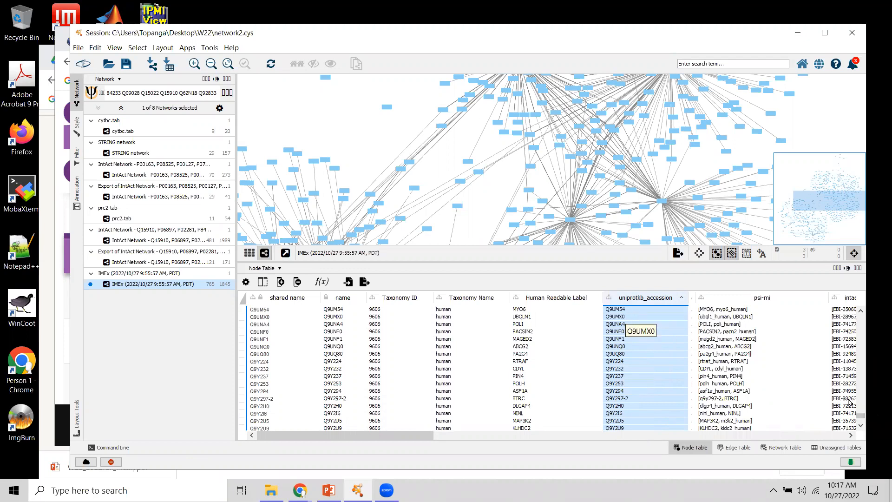
{"action": "left_click", "coordinate": [860, 415]}
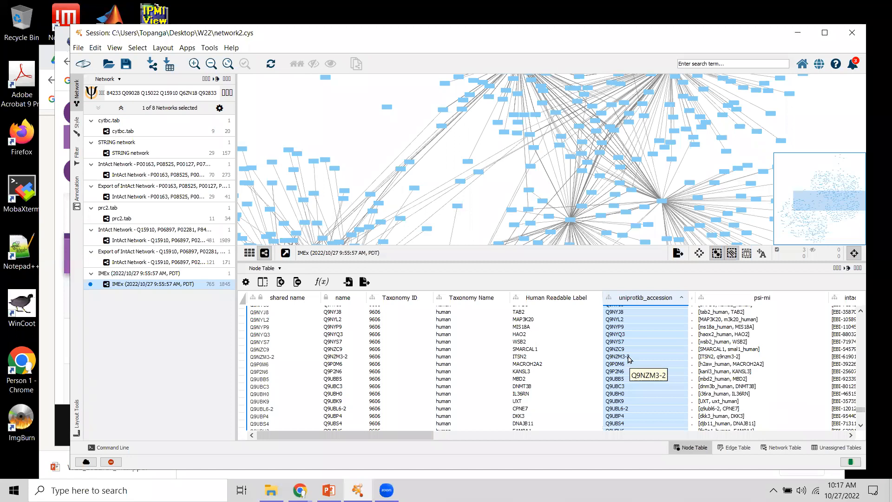
{"action": "left_click_drag", "start_coordinate": [861, 412], "coordinate": [863, 377]}
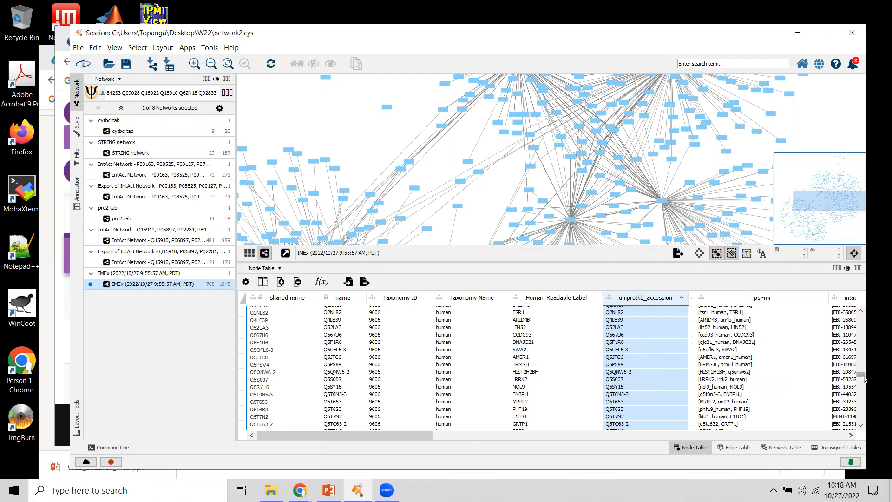
{"action": "scroll", "coordinate": [862, 375], "scroll_direction": "up", "scroll_amount": 20}
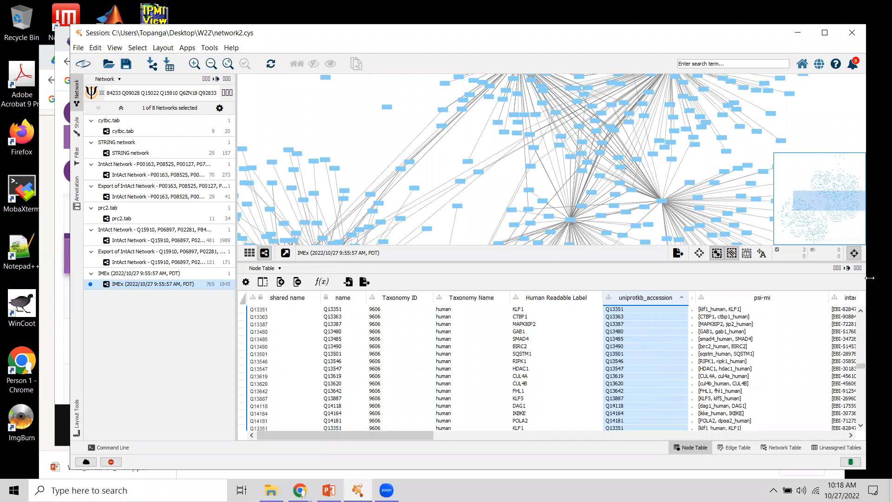
{"action": "scroll", "coordinate": [848, 323], "scroll_direction": "up", "scroll_amount": 15}
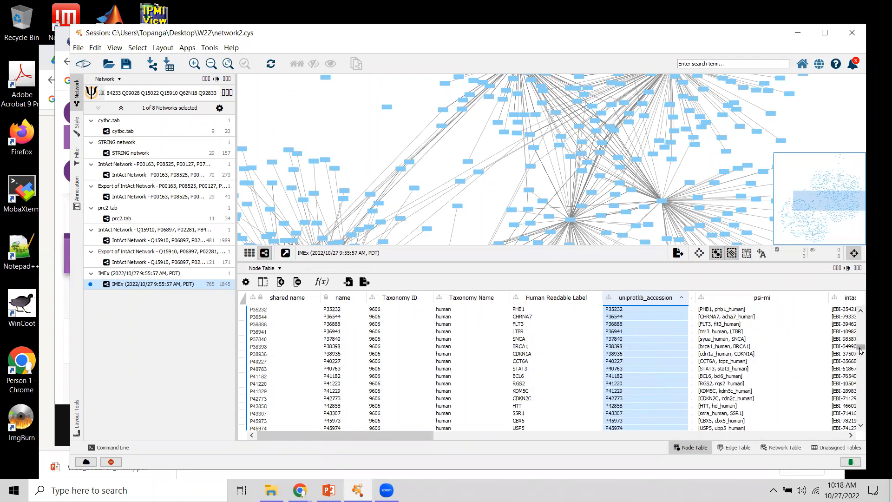
{"action": "left_click_drag", "start_coordinate": [861, 343], "coordinate": [862, 311]}
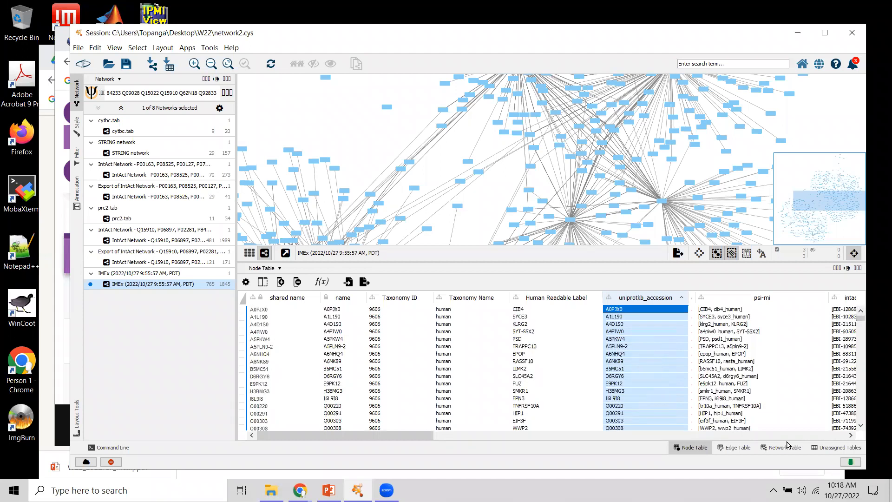
{"action": "left_click", "coordinate": [861, 427]}
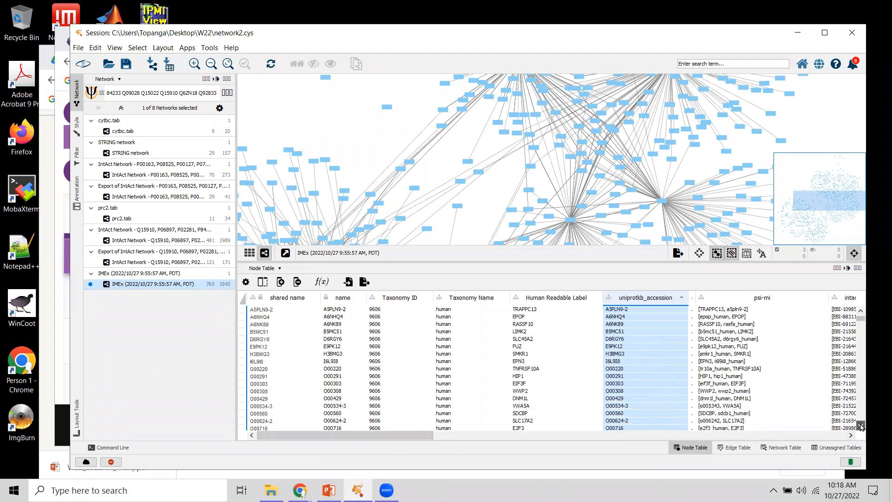
Find the three EED entries O75530, O75530-1 and O75530-2 in the node table and select their nodes in the network.
{"action": "left_click_drag", "start_coordinate": [861, 427], "coordinate": [861, 427]}
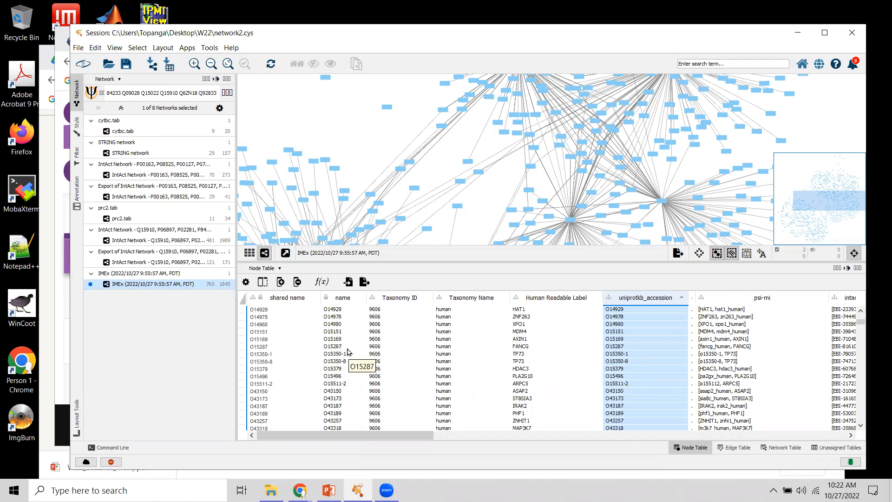
{"action": "left_click", "coordinate": [862, 426]}
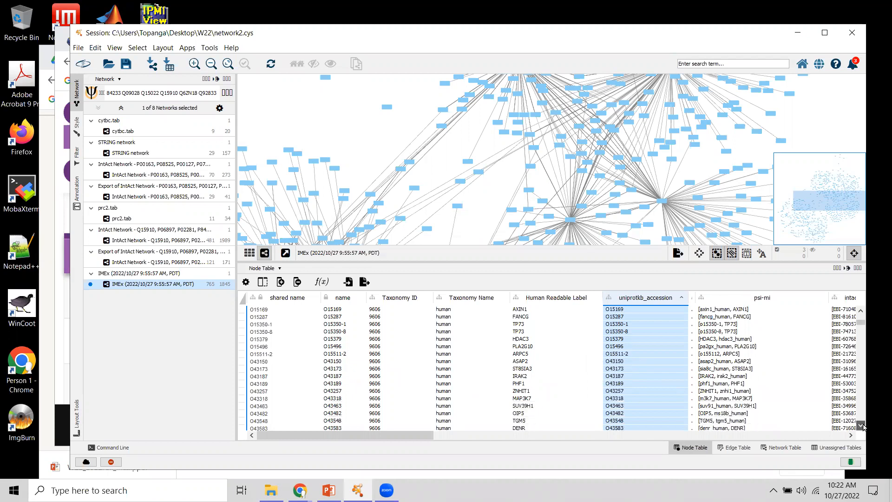
{"action": "left_click", "coordinate": [862, 426]}
{"action": "left_click", "coordinate": [862, 426]}
{"action": "left_click", "coordinate": [862, 426]}
{"action": "left_click", "coordinate": [862, 426]}
{"action": "left_click", "coordinate": [862, 426]}
{"action": "left_click", "coordinate": [862, 426]}
{"action": "left_click", "coordinate": [862, 426]}
{"action": "left_click", "coordinate": [862, 426]}
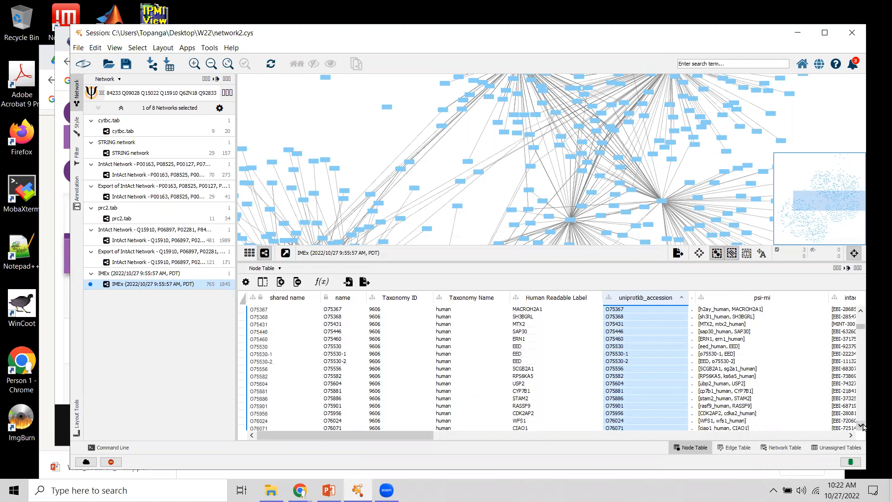
{"action": "left_click", "coordinate": [332, 347]}
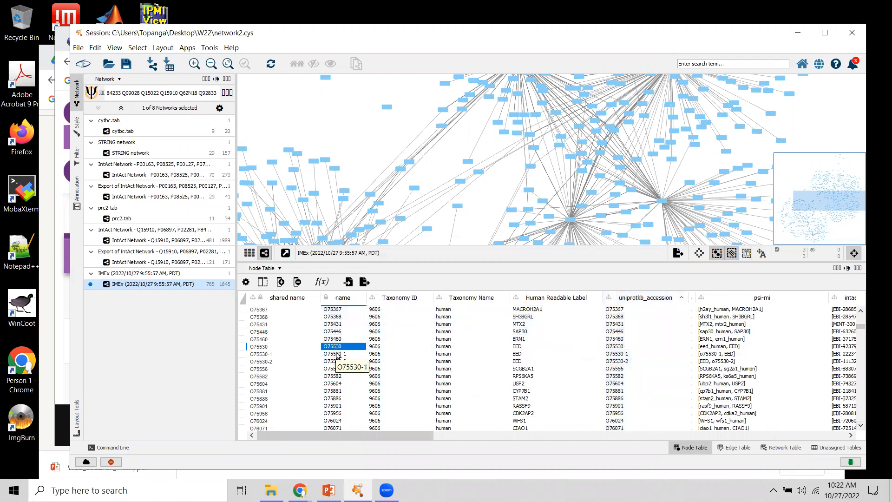
{"action": "left_click", "coordinate": [338, 355]}
{"action": "left_click", "coordinate": [343, 362]}
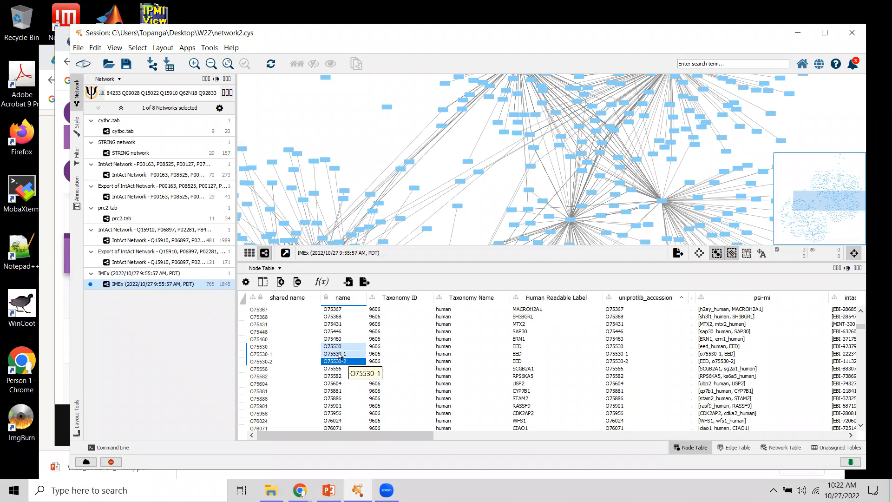
{"action": "right_click", "coordinate": [339, 356]}
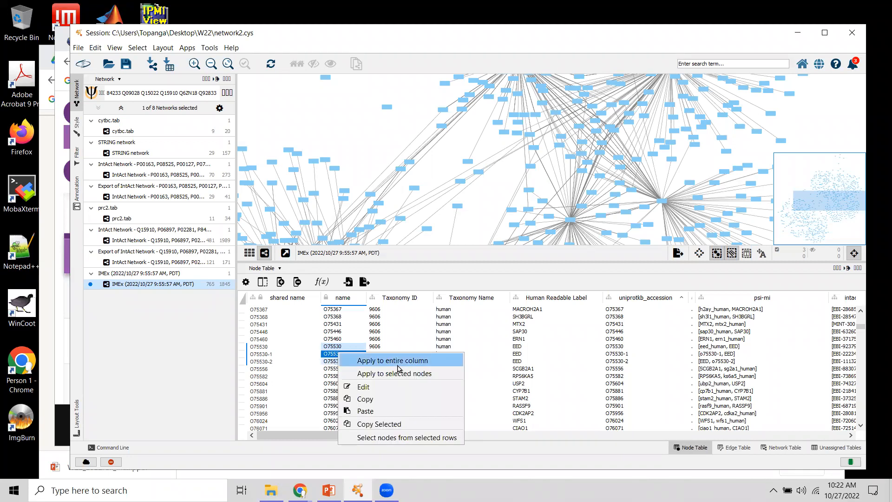
{"action": "left_click", "coordinate": [439, 438]}
Enlarge the network view and move the three selected EED nodes out of the clusters into the empty area beside the network.
{"action": "left_click_drag", "start_coordinate": [472, 262], "coordinate": [486, 368]}
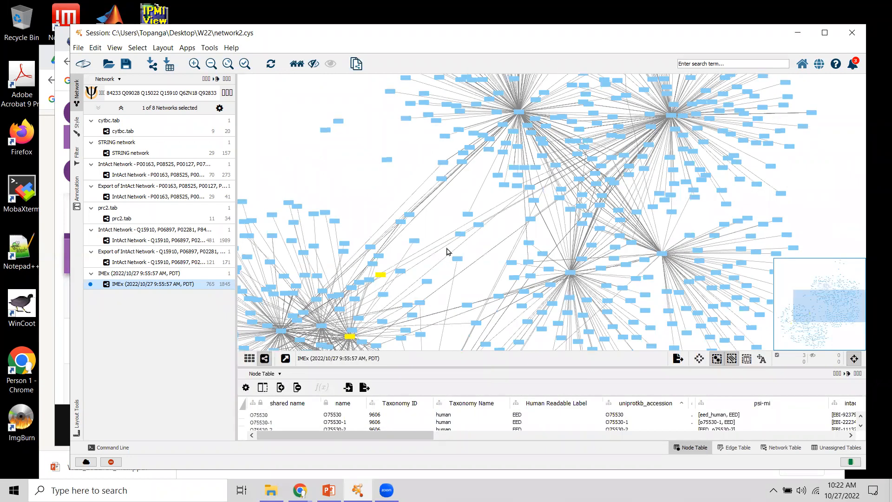
{"action": "left_click_drag", "start_coordinate": [438, 229], "coordinate": [497, 145]}
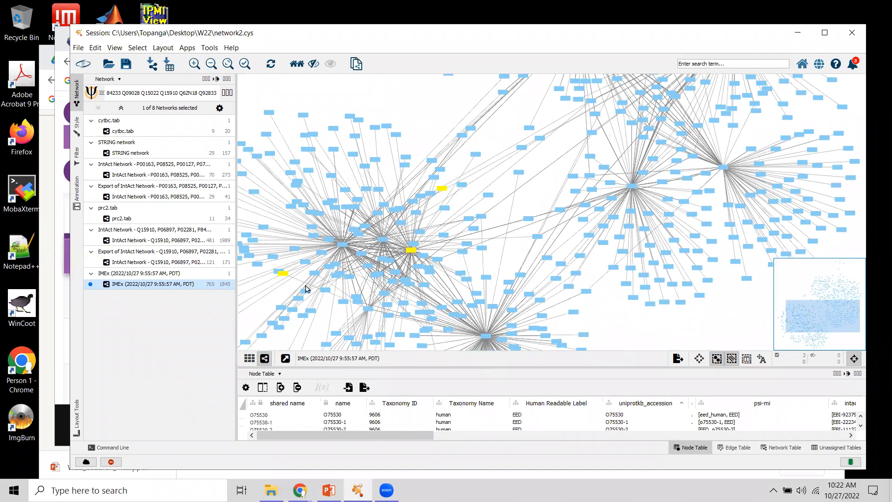
{"action": "left_click_drag", "start_coordinate": [277, 285], "coordinate": [443, 131]}
{"action": "scroll", "coordinate": [473, 158], "scroll_direction": "down", "scroll_amount": 2}
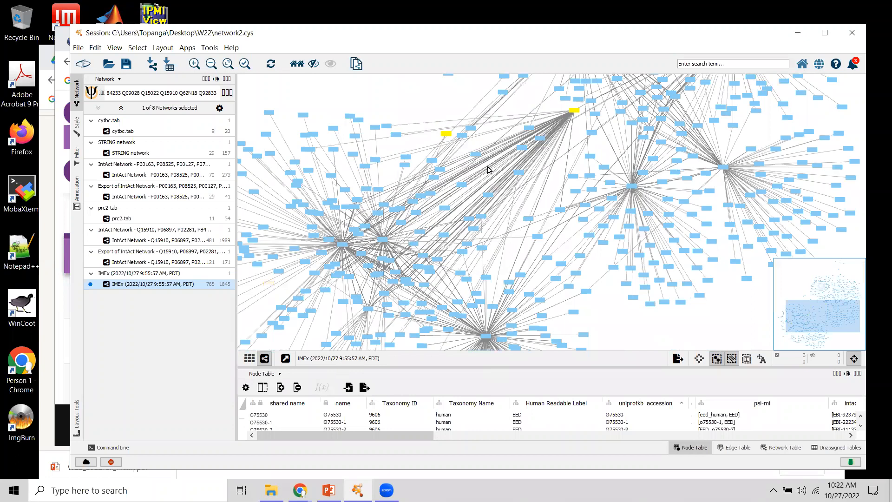
{"action": "scroll", "coordinate": [489, 169], "scroll_direction": "down", "scroll_amount": 3}
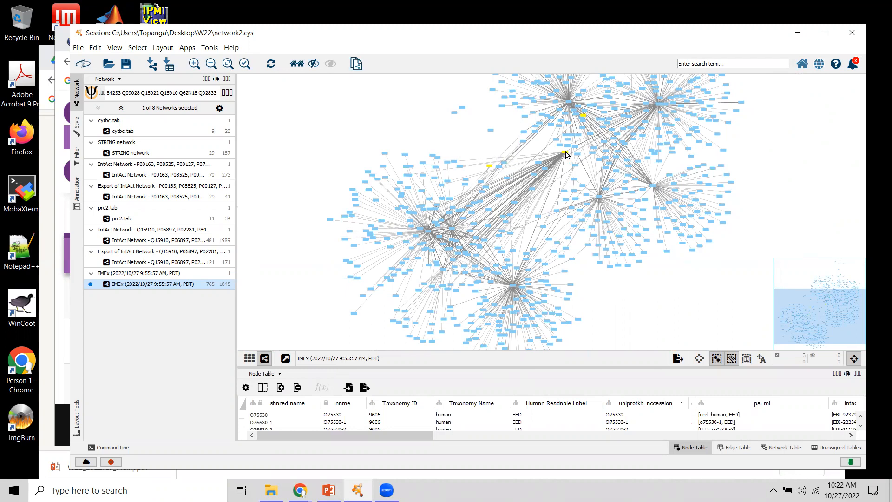
{"action": "left_click_drag", "start_coordinate": [566, 155], "coordinate": [296, 145]}
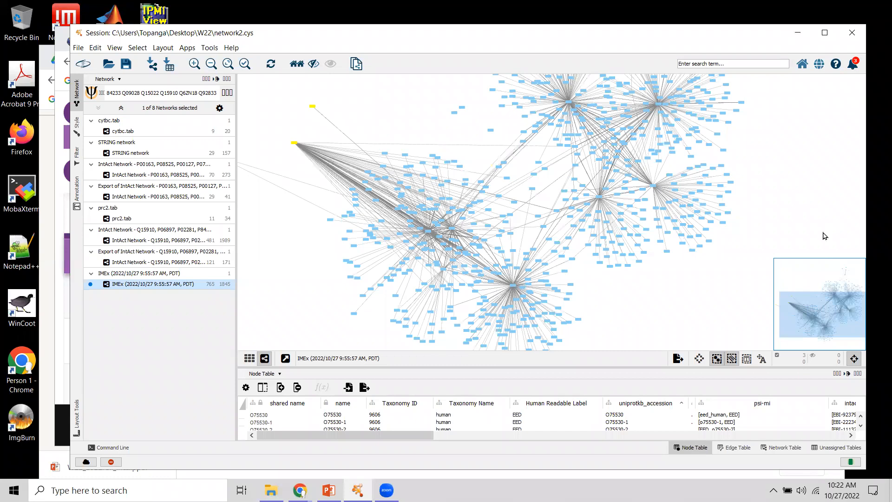
{"action": "left_click_drag", "start_coordinate": [641, 295], "coordinate": [781, 301]}
{"action": "left_click_drag", "start_coordinate": [387, 236], "coordinate": [446, 280]}
{"action": "left_click_drag", "start_coordinate": [496, 194], "coordinate": [469, 195]}
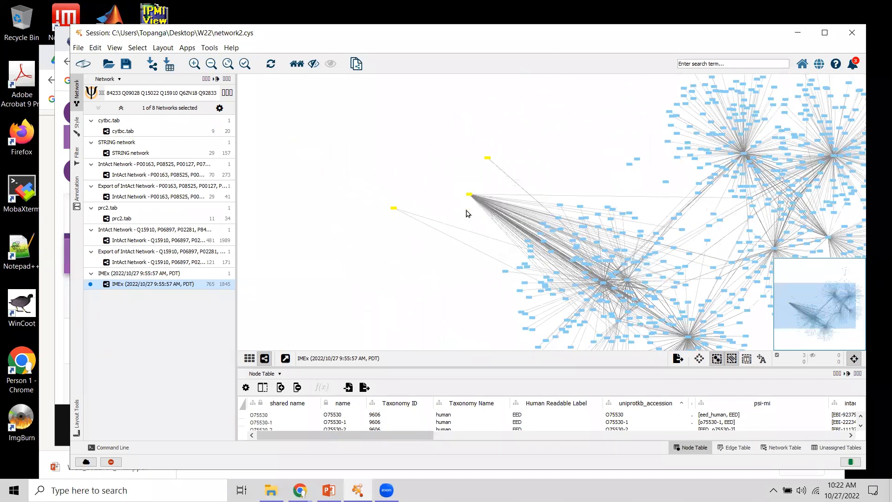
{"action": "left_click_drag", "start_coordinate": [469, 196], "coordinate": [374, 145]}
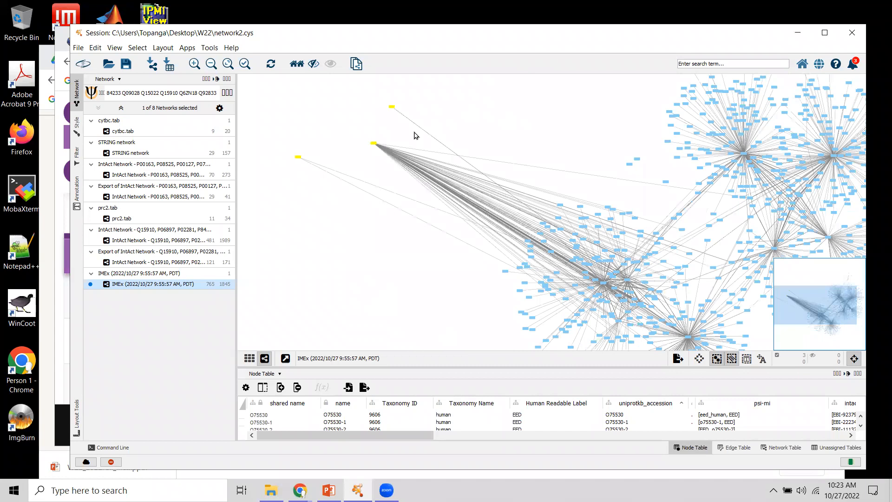
Move the O75530-2 and O75530-1 nodes individually closer to the O75530 node, and clear the selection.
{"action": "left_click", "coordinate": [324, 140]}
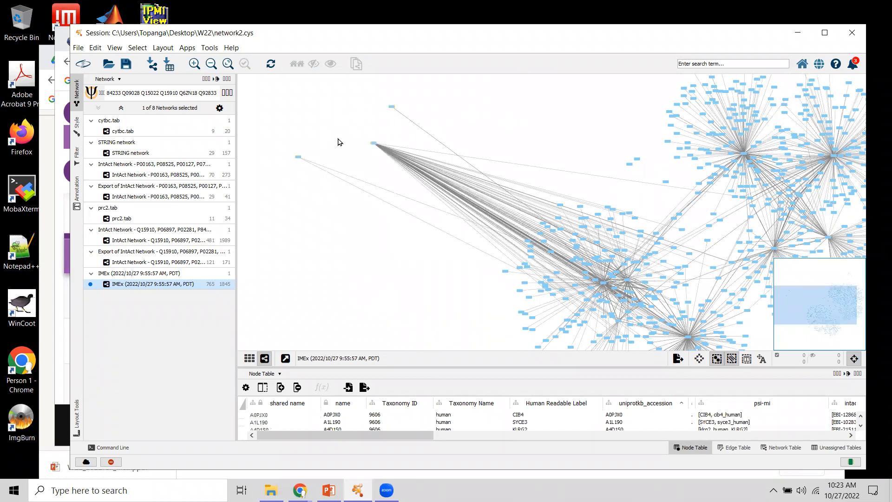
{"action": "left_click", "coordinate": [298, 157]}
{"action": "left_click_drag", "start_coordinate": [299, 157], "coordinate": [354, 151]}
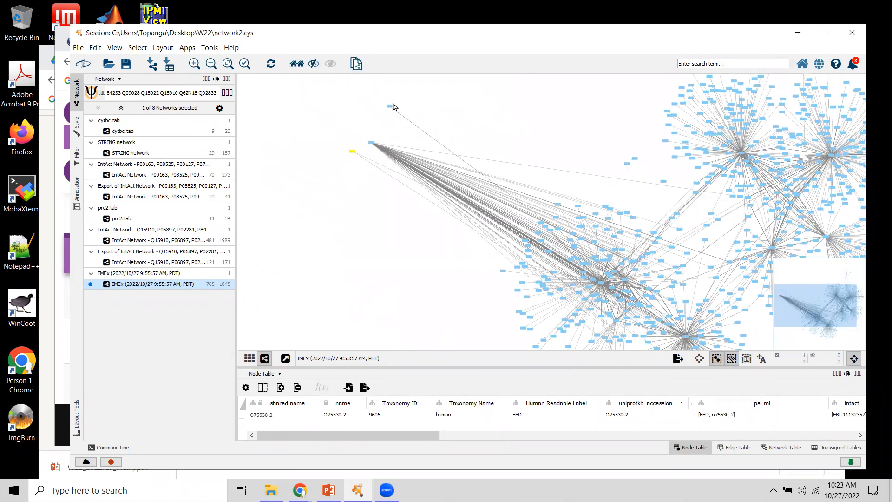
{"action": "left_click_drag", "start_coordinate": [390, 107], "coordinate": [387, 119]}
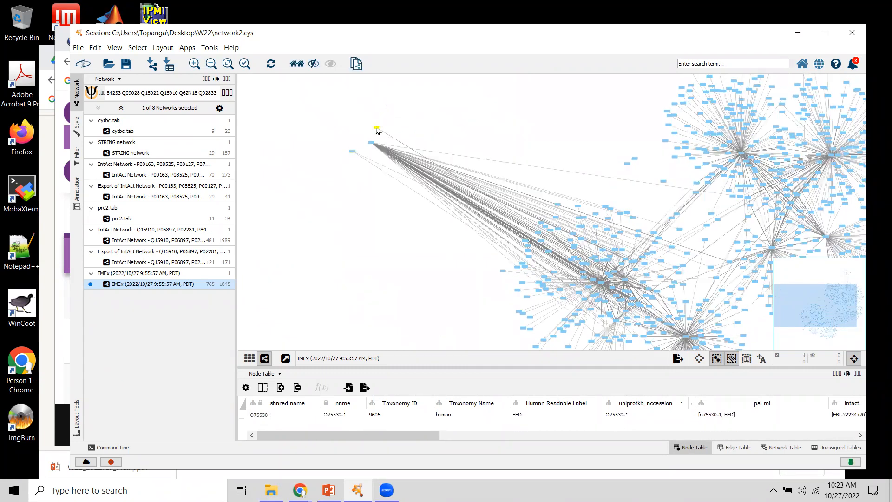
{"action": "left_click_drag", "start_coordinate": [331, 112], "coordinate": [401, 165]}
{"action": "left_click", "coordinate": [316, 182]}
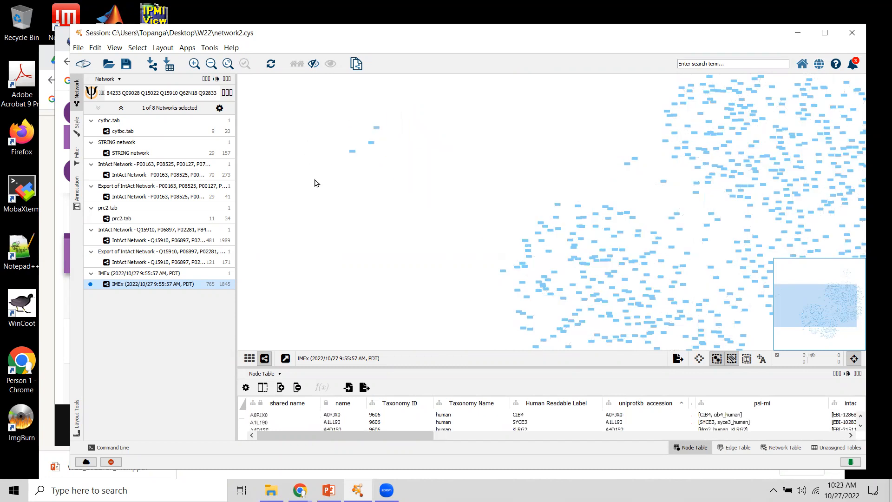
Select the three separated EED nodes with their edges, fit the view to them, and compare the connections of O75530, O75530-1 and O75530-2.
{"action": "left_click", "coordinate": [228, 65]}
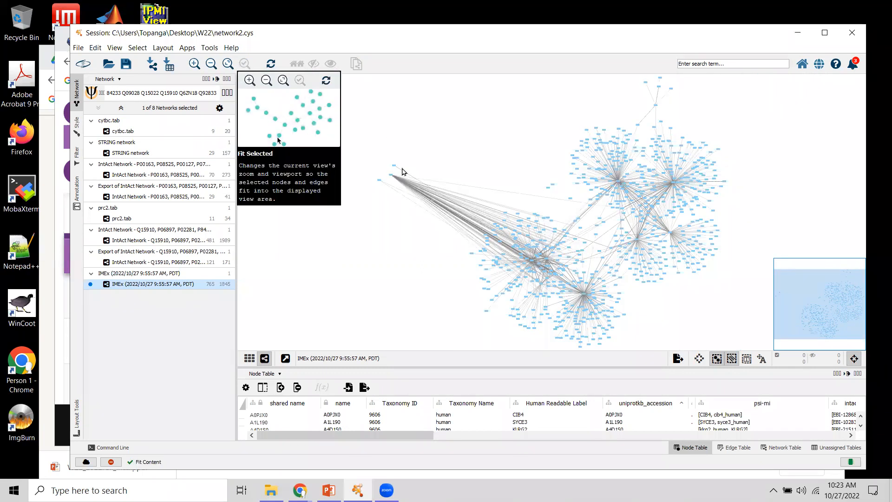
{"action": "left_click_drag", "start_coordinate": [357, 132], "coordinate": [378, 158]}
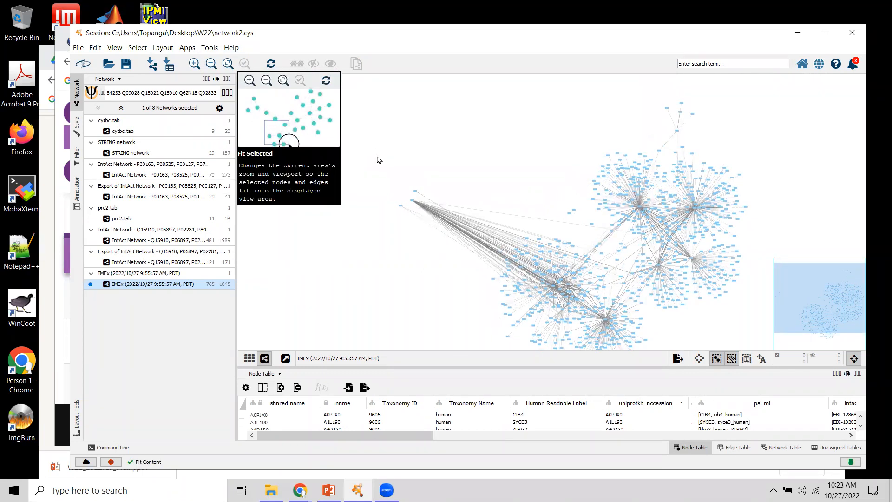
{"action": "left_click_drag", "start_coordinate": [465, 165], "coordinate": [387, 213]}
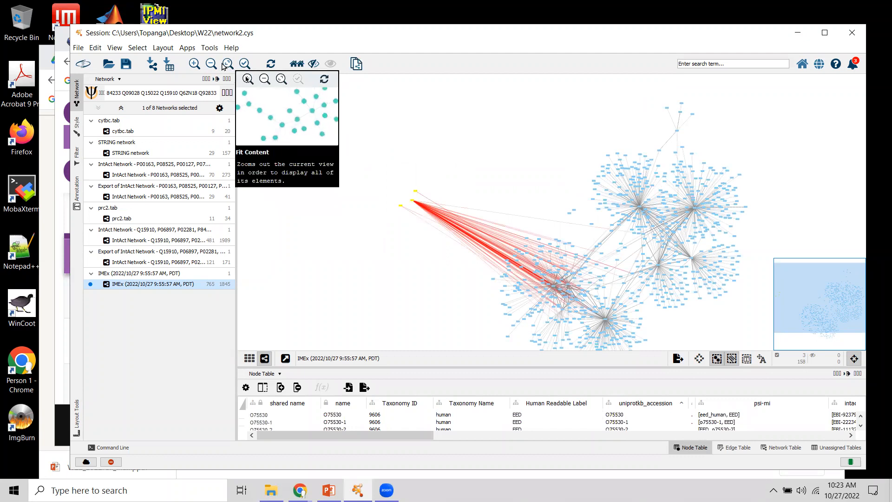
{"action": "left_click", "coordinate": [244, 65]}
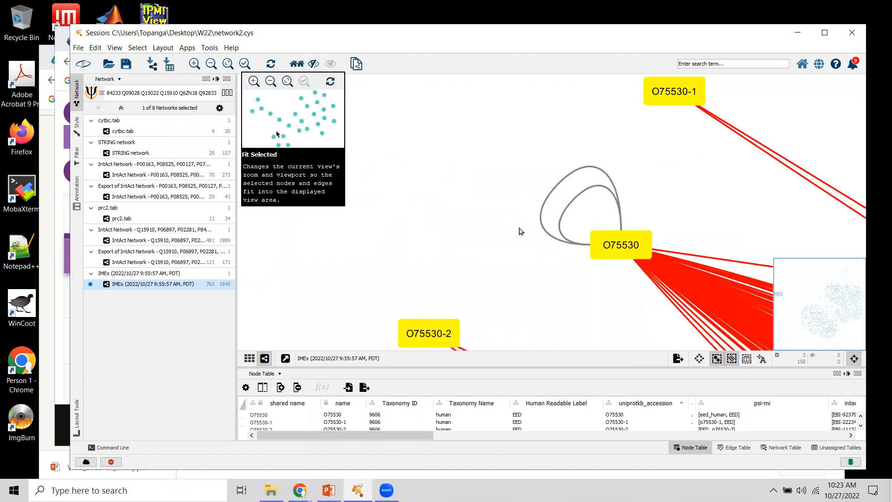
{"action": "left_click_drag", "start_coordinate": [514, 258], "coordinate": [432, 232]}
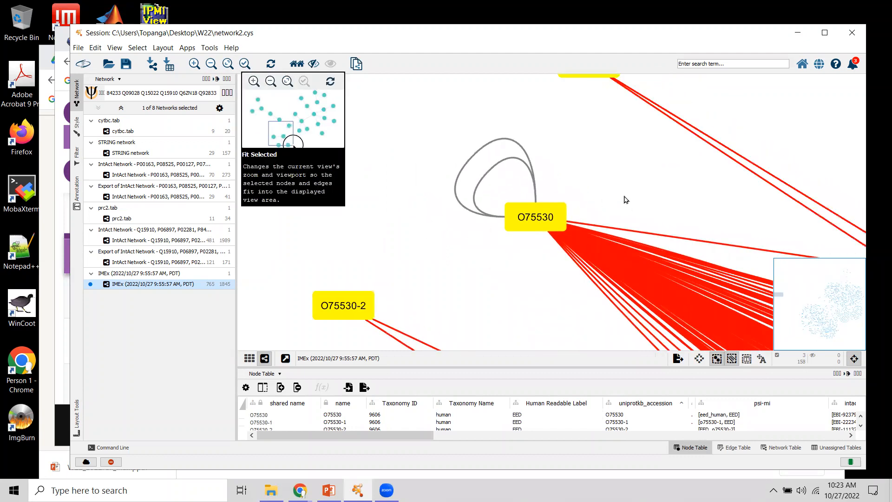
{"action": "scroll", "coordinate": [623, 197], "scroll_direction": "down", "scroll_amount": 4}
{"action": "left_click_drag", "start_coordinate": [594, 176], "coordinate": [558, 168]}
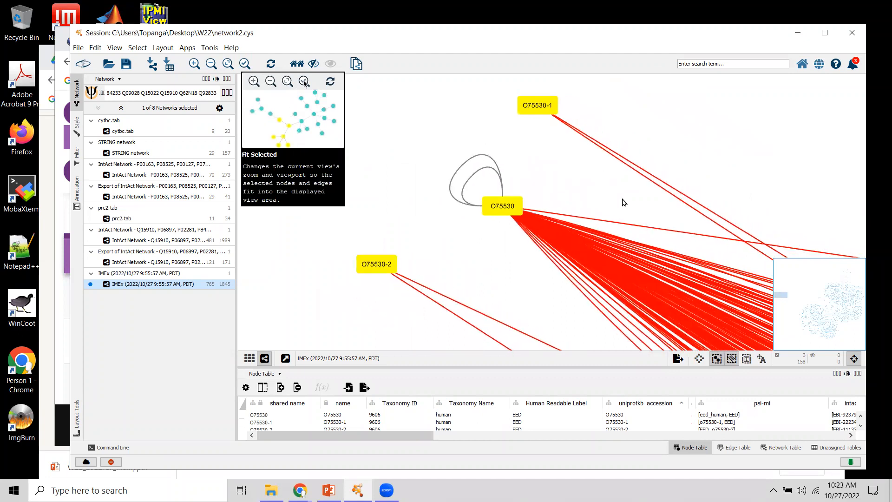
{"action": "left_click", "coordinate": [525, 204]}
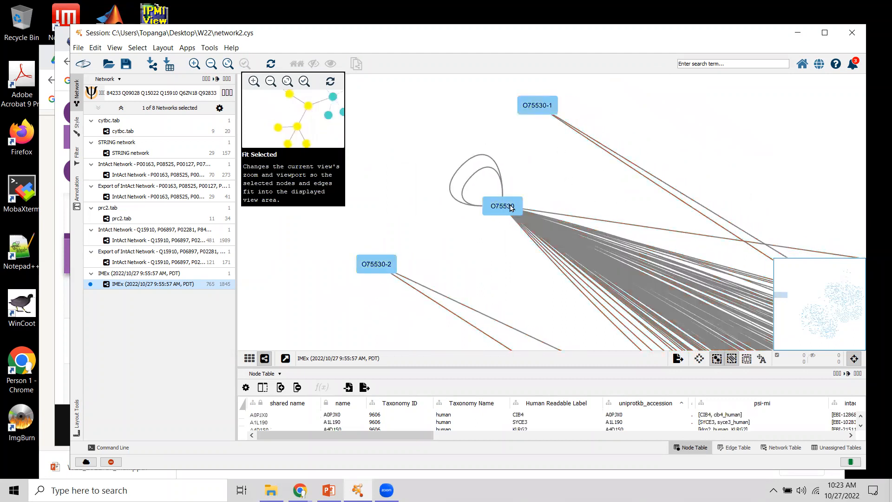
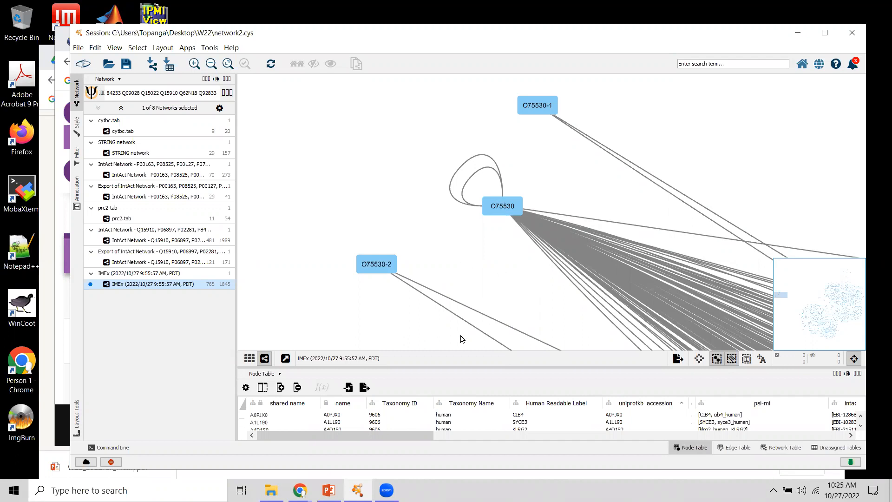
Enlarge the node table area and save the current session.
{"action": "left_click_drag", "start_coordinate": [422, 221], "coordinate": [424, 220]}
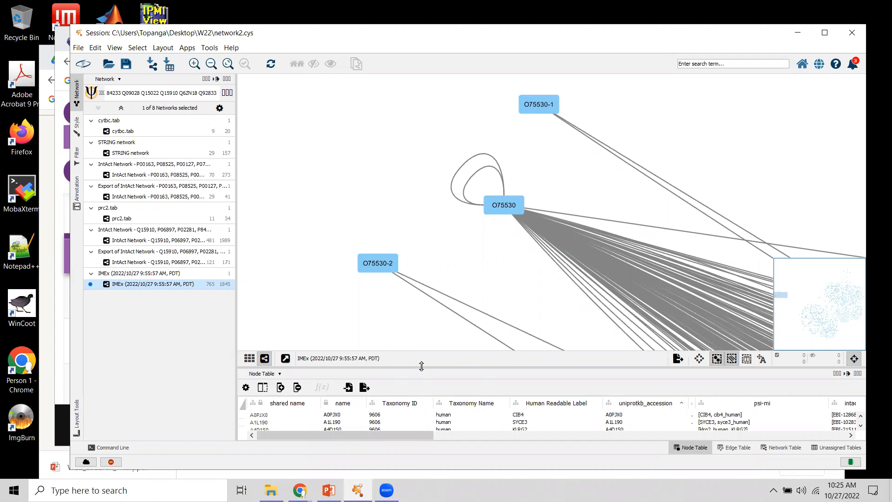
{"action": "left_click_drag", "start_coordinate": [424, 367], "coordinate": [414, 212]}
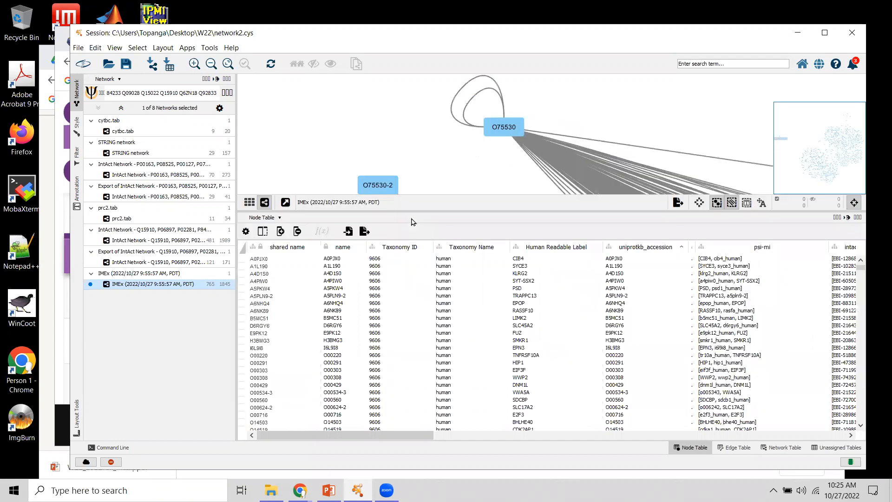
{"action": "left_click", "coordinate": [78, 47]}
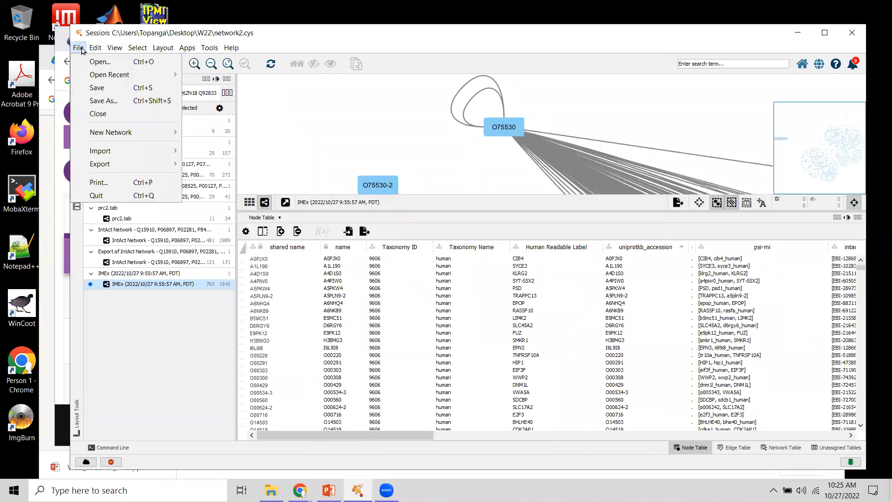
{"action": "left_click", "coordinate": [104, 89]}
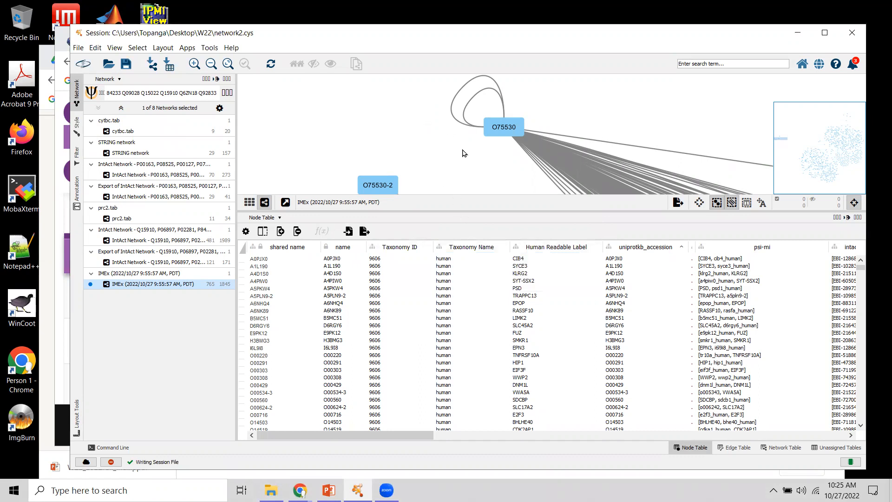
Make the network view slightly taller and display the edge table of the IMEx network.
{"action": "left_click_drag", "start_coordinate": [462, 209], "coordinate": [462, 228]}
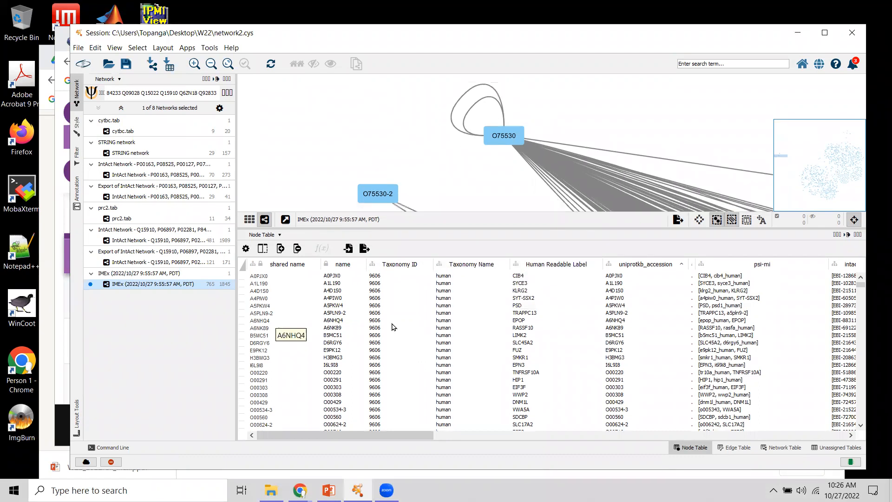
{"action": "left_click", "coordinate": [267, 235]}
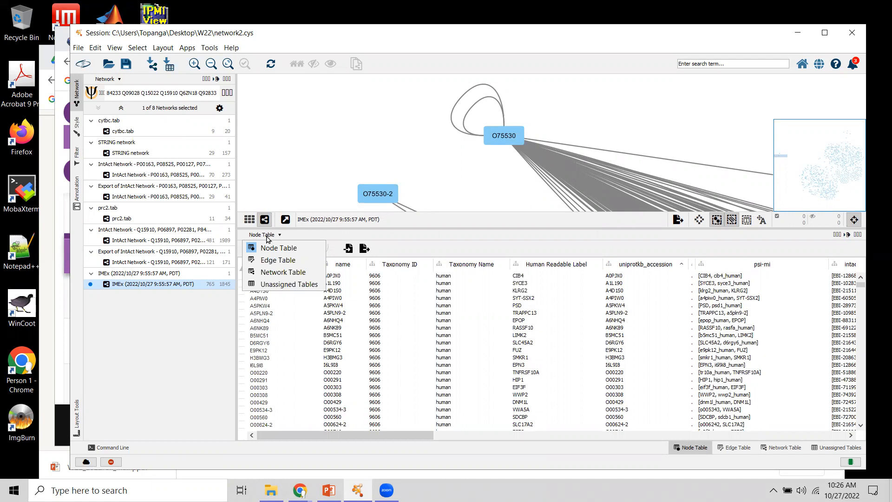
{"action": "left_click", "coordinate": [272, 261]}
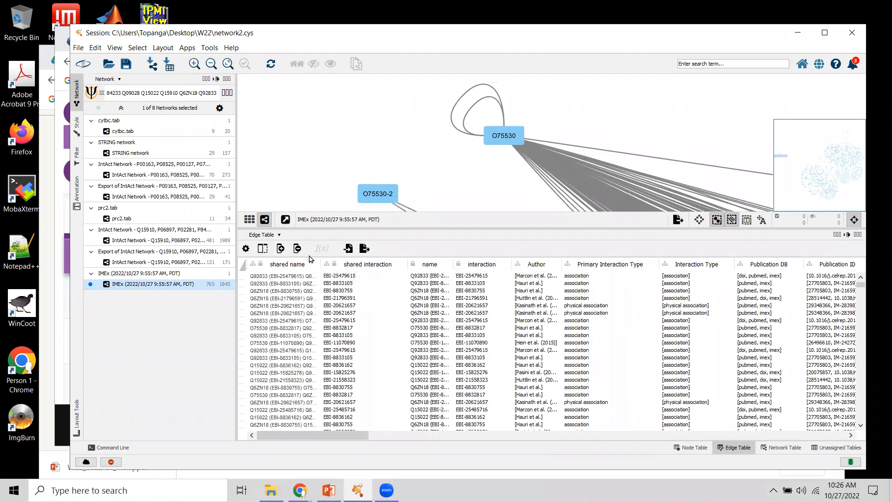
Export the IMEx network's edge table as edge1.csv in the W22 desktop folder.
{"action": "left_click", "coordinate": [366, 248]}
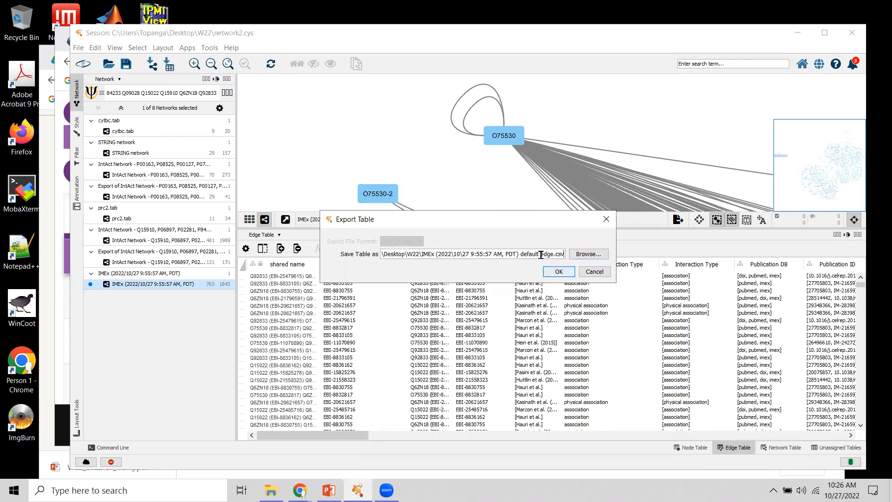
{"action": "left_click_drag", "start_coordinate": [519, 255], "coordinate": [470, 254]}
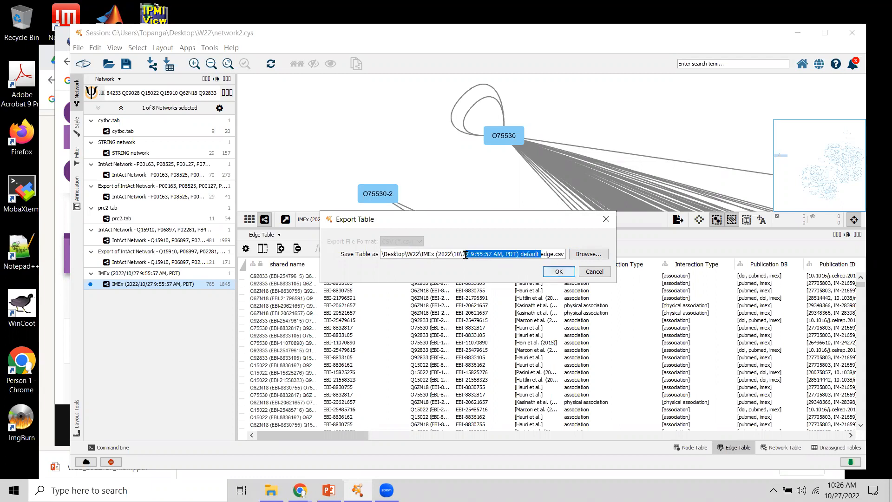
{"action": "key", "text": "BackSpace"}
{"action": "key", "text": "BackSpace"}
{"action": "key", "text": "BackSpace"}
{"action": "key", "text": "BackSpace"}
{"action": "key", "text": "BackSpace"}
{"action": "key", "text": "BackSpace"}
{"action": "key", "text": "BackSpace"}
{"action": "key", "text": "BackSpace"}
{"action": "key", "text": "BackSpace"}
{"action": "key", "text": "BackSpace"}
{"action": "key", "text": "BackSpace"}
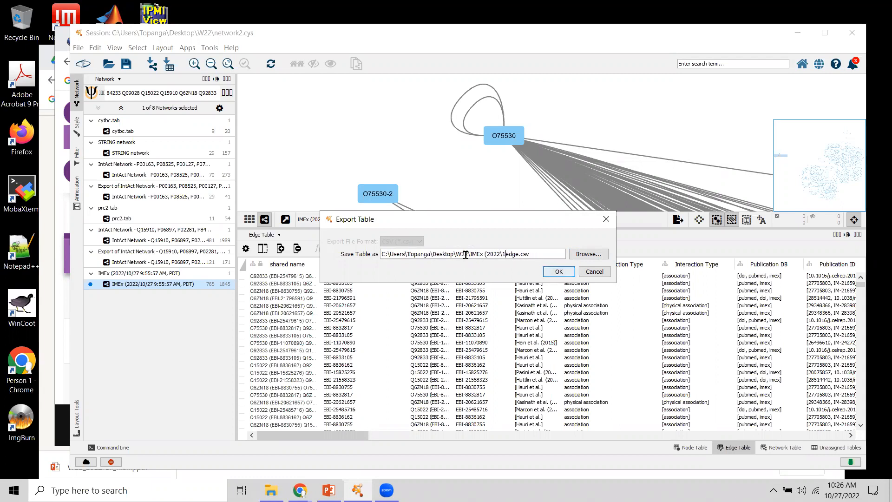
{"action": "key", "text": "BackSpace"}
{"action": "key", "text": "BackSpace"}
{"action": "key", "text": "BackSpace"}
{"action": "key", "text": "BackSpace"}
{"action": "key", "text": "BackSpace"}
{"action": "key", "text": "Right"}
{"action": "key", "text": "Right"}
{"action": "key", "text": "Right"}
{"action": "key", "text": "Right"}
{"action": "type", "text": "1"}
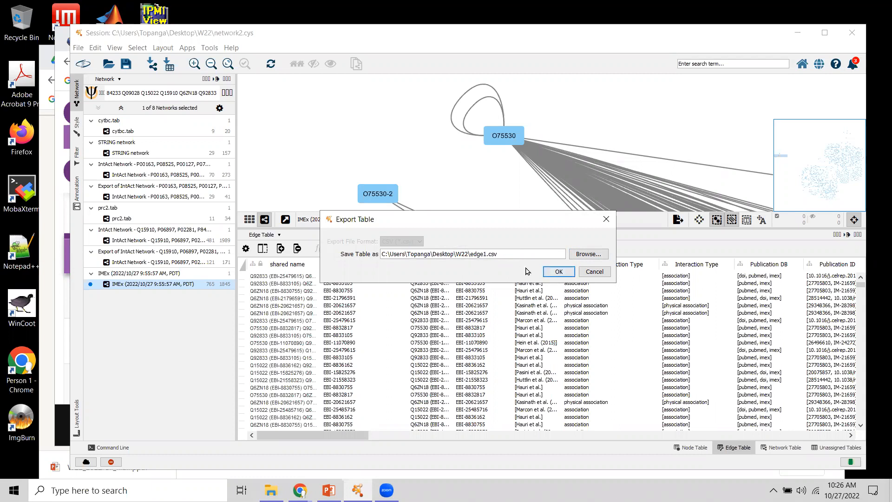
{"action": "left_click", "coordinate": [557, 272]}
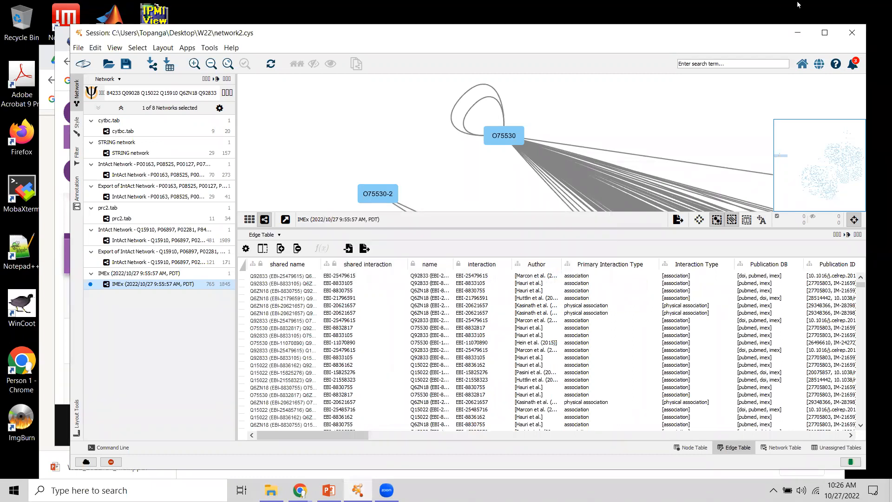
Clear the open windows off the desktop and open edge1 from the W22 folder in Excel.
{"action": "left_click", "coordinate": [799, 36]}
{"action": "left_click", "coordinate": [677, 33]}
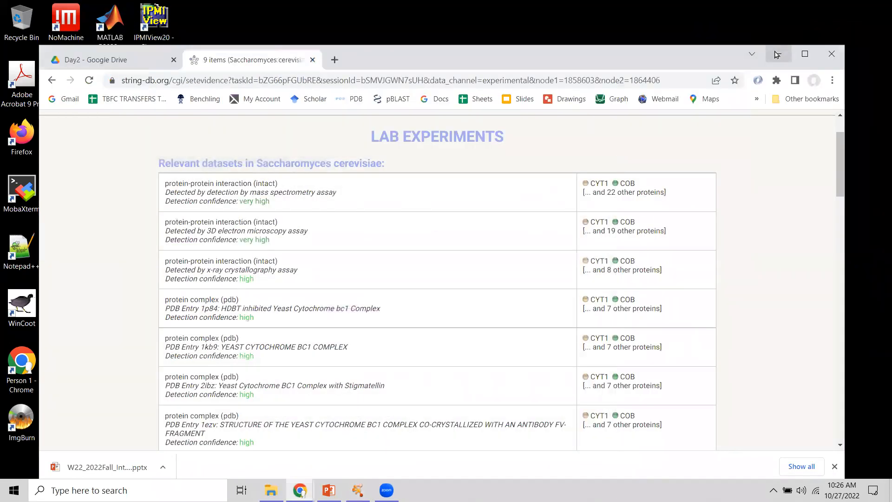
{"action": "left_click", "coordinate": [778, 54]}
{"action": "double_click", "coordinate": [275, 71]}
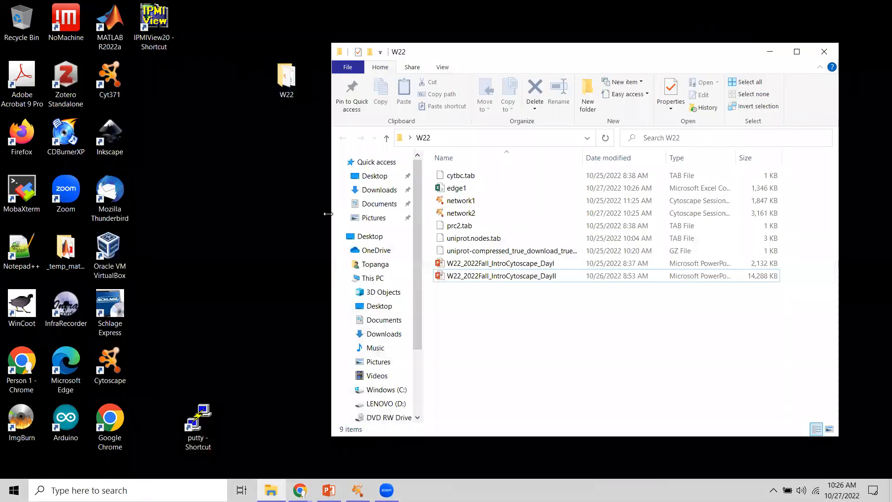
{"action": "left_click", "coordinate": [444, 191]}
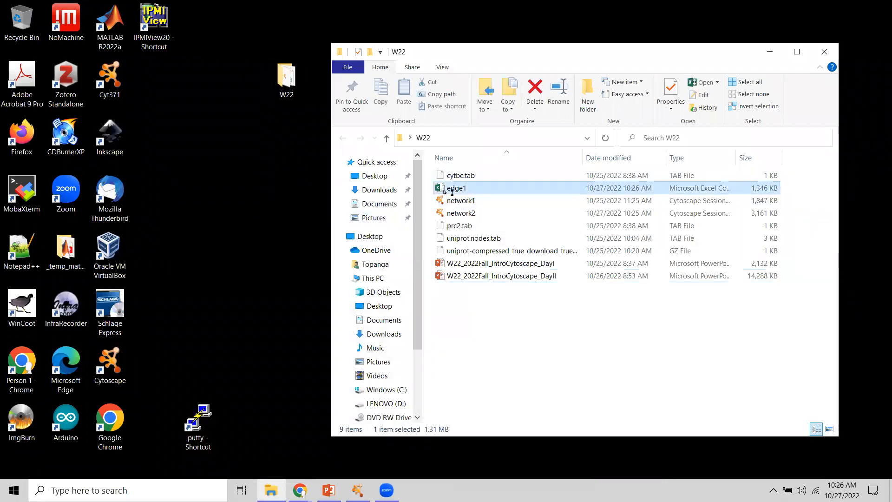
{"action": "double_click", "coordinate": [451, 190]}
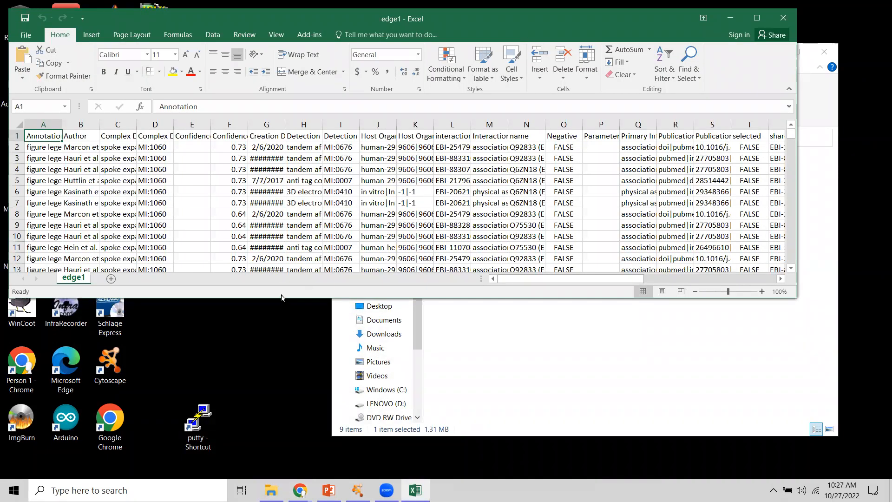
Make the Excel window taller and widen the Annotation and name columns until the name entries fit completely.
{"action": "left_click_drag", "start_coordinate": [295, 298], "coordinate": [296, 408]}
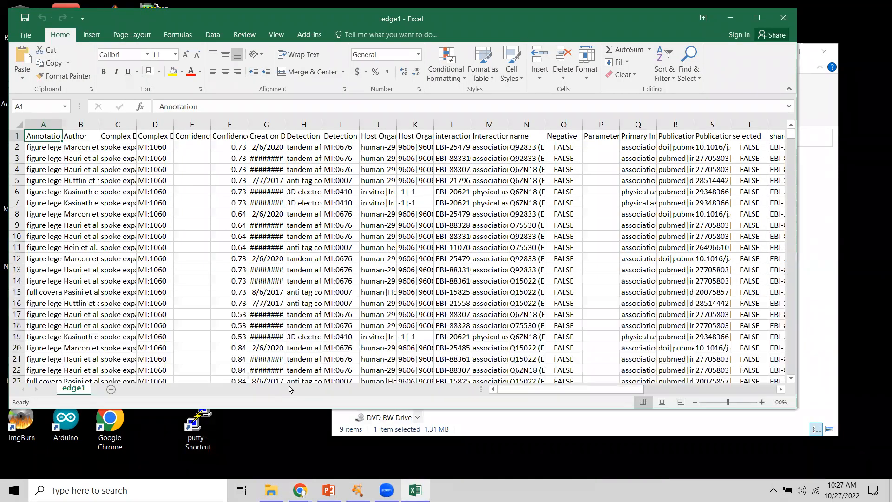
{"action": "left_click_drag", "start_coordinate": [626, 391], "coordinate": [597, 390]}
{"action": "left_click_drag", "start_coordinate": [62, 125], "coordinate": [84, 128]}
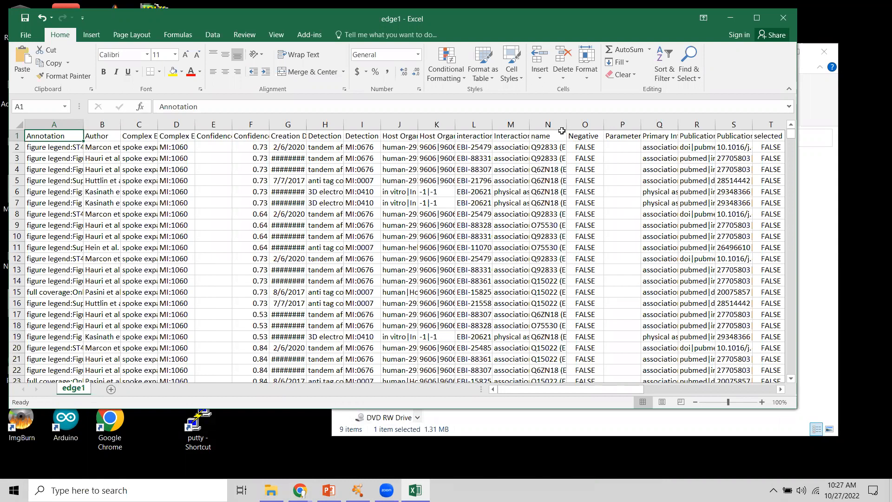
{"action": "left_click_drag", "start_coordinate": [566, 125], "coordinate": [642, 125]}
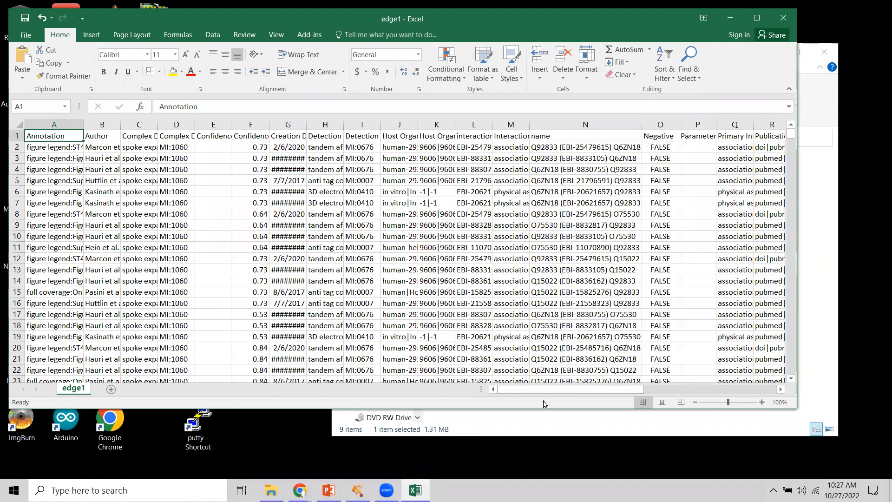
{"action": "left_click_drag", "start_coordinate": [645, 391], "coordinate": [502, 397]}
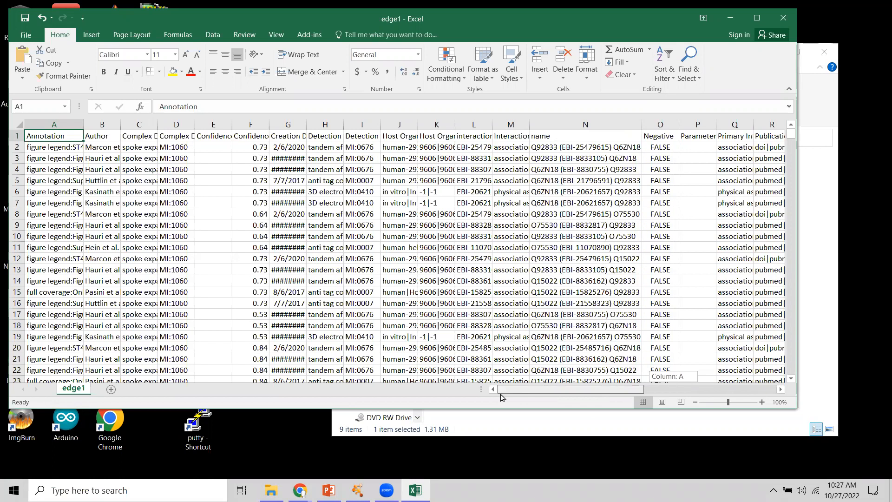
{"action": "left_click_drag", "start_coordinate": [501, 397], "coordinate": [501, 397]}
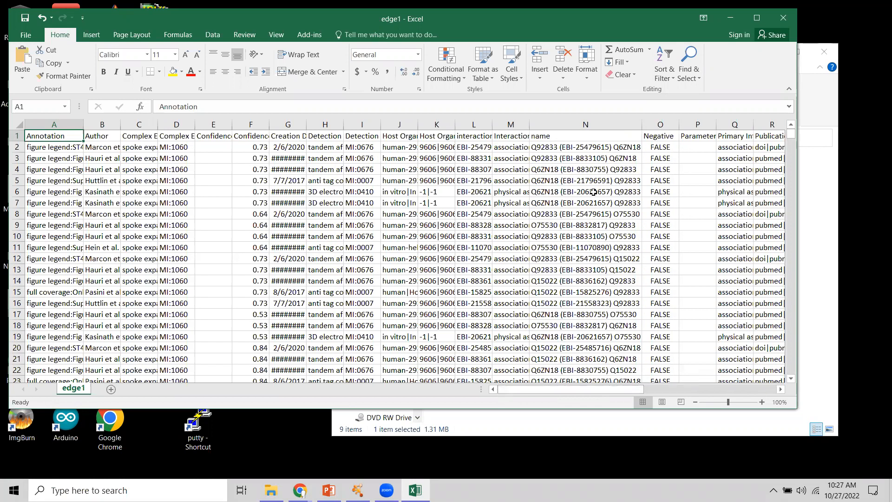
{"action": "left_click", "coordinate": [565, 122]}
{"action": "left_click_drag", "start_coordinate": [644, 124], "coordinate": [748, 124]}
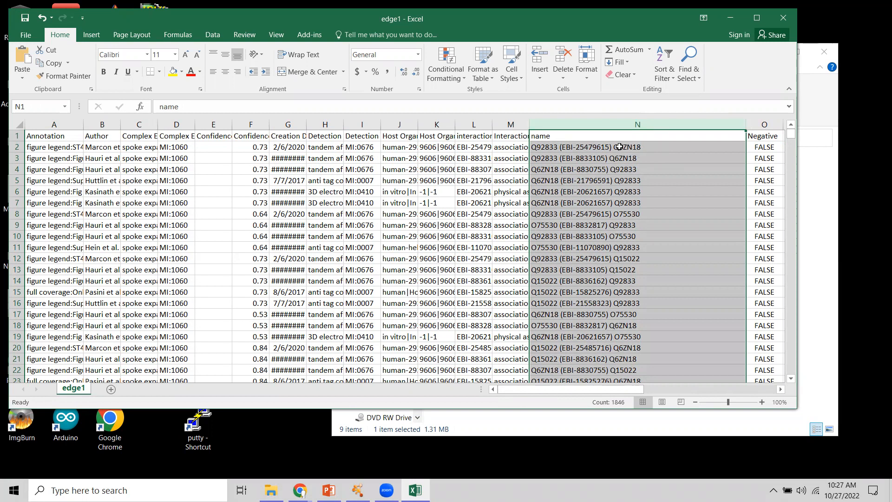
Examine how the name column writes each interaction, checking cell N2 and the O75530 and Q92833-1 entry in N262.
{"action": "left_click", "coordinate": [643, 148]}
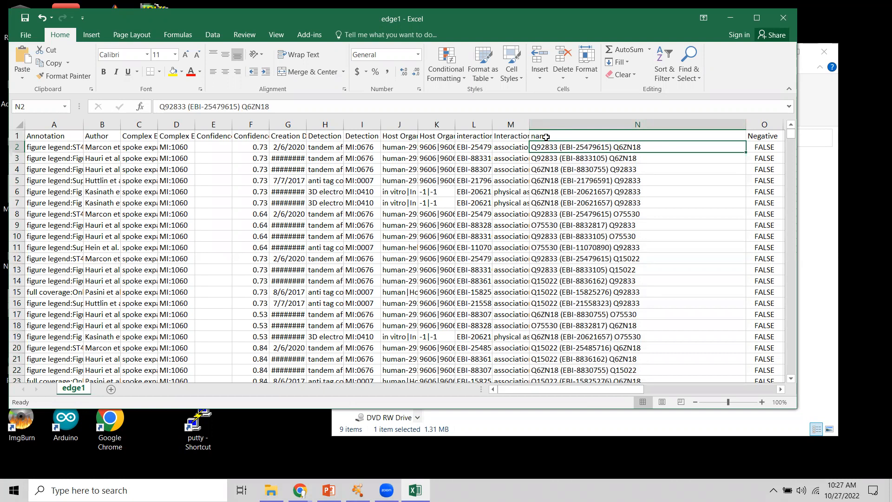
{"action": "left_click", "coordinate": [514, 157]}
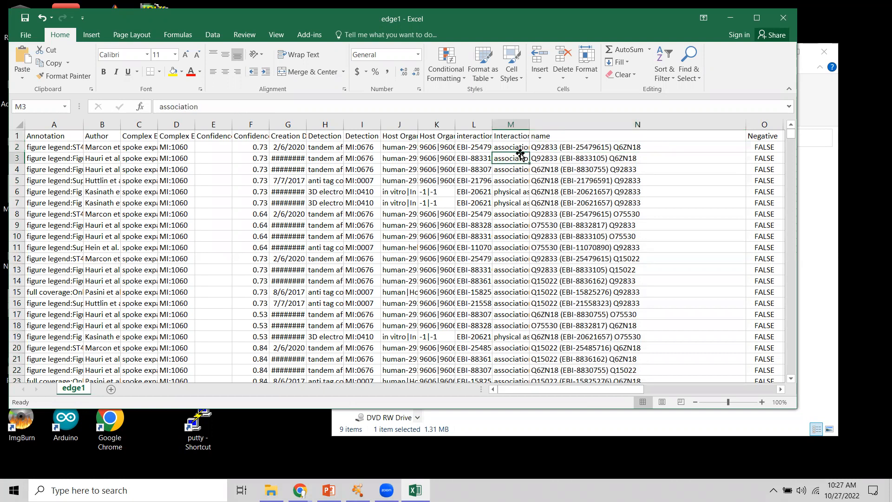
{"action": "left_click", "coordinate": [543, 147]}
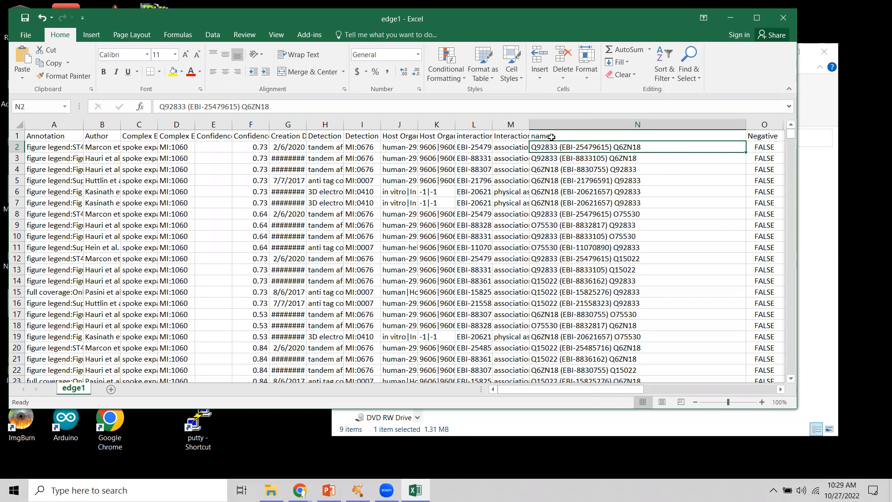
{"action": "left_click_drag", "start_coordinate": [791, 135], "coordinate": [799, 167]}
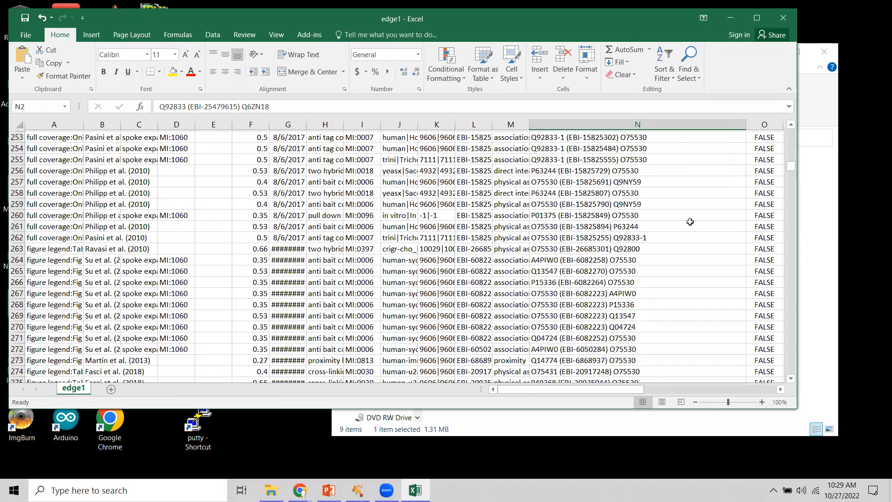
{"action": "left_click", "coordinate": [655, 238]}
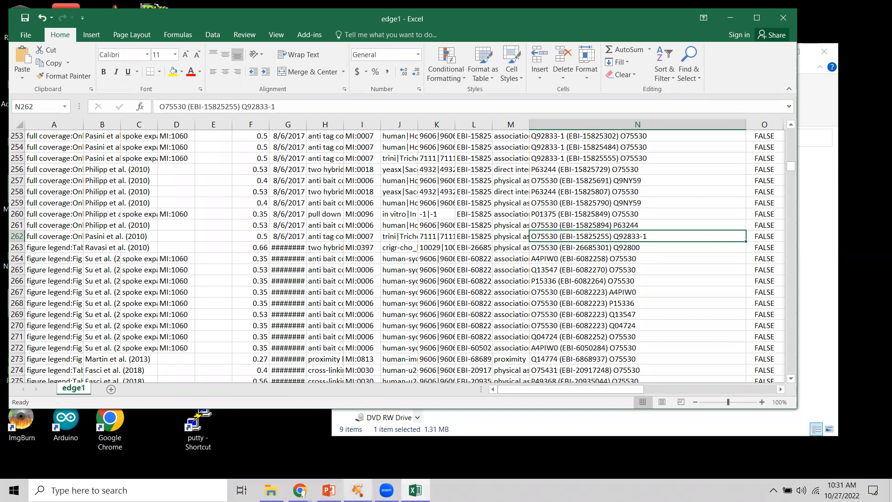
Switch to Cytoscape, examine the IMEx network's node table, and return to its edge table.
{"action": "left_click", "coordinate": [358, 490]}
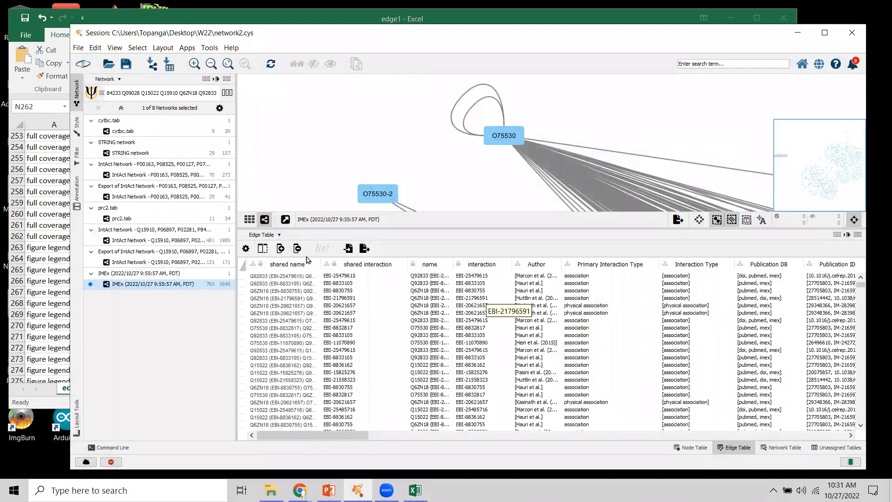
{"action": "left_click", "coordinate": [264, 235]}
{"action": "left_click", "coordinate": [273, 245]}
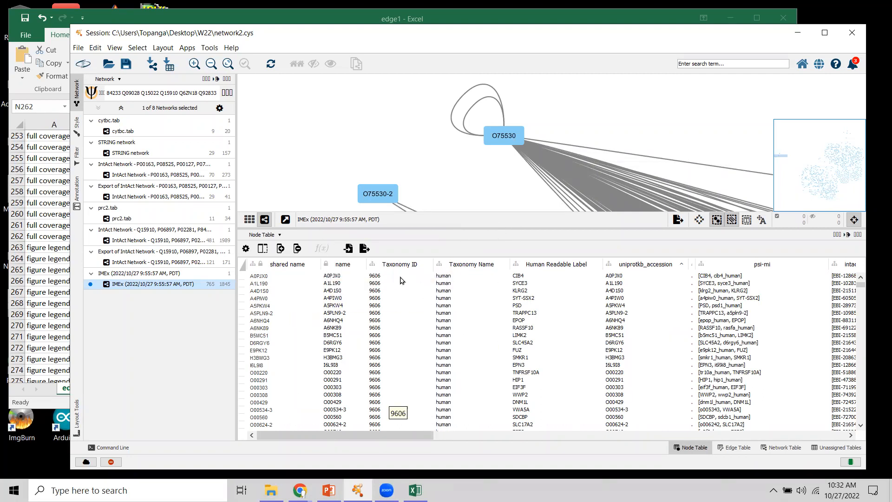
{"action": "left_click", "coordinate": [263, 235]}
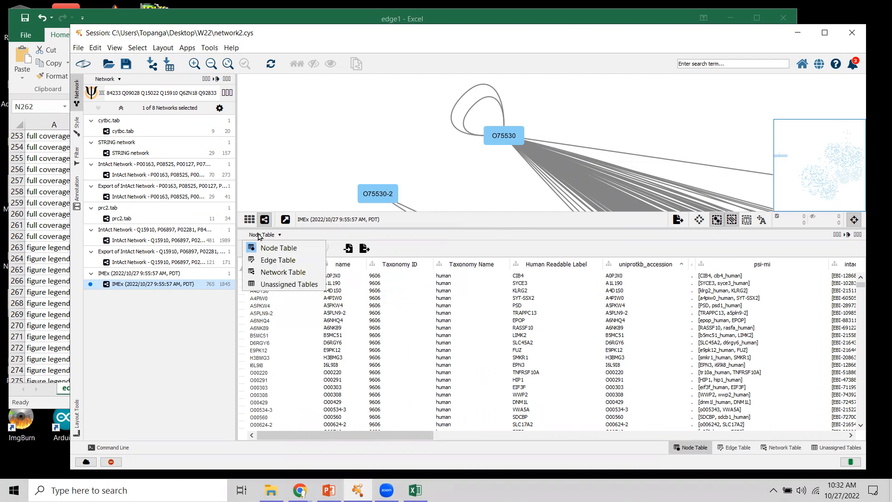
{"action": "left_click", "coordinate": [276, 263]}
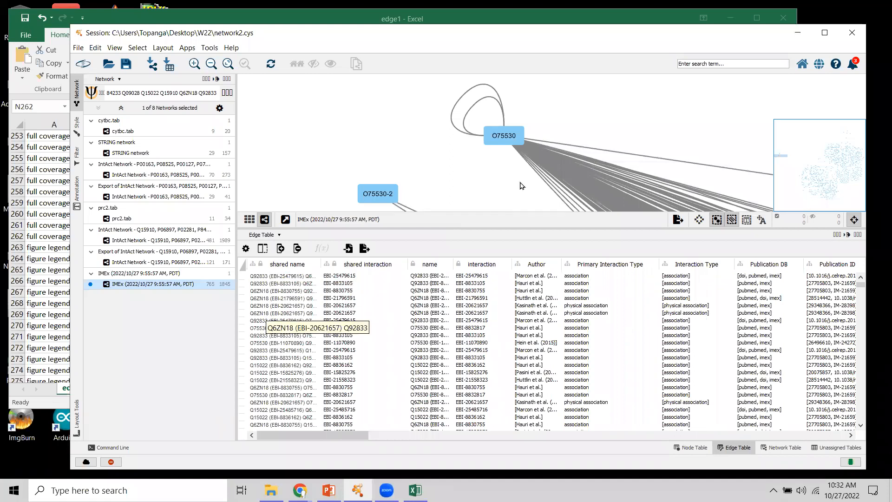
Sort the edge table by Primary Interaction Type in ascending order and select all the colocalization rows.
{"action": "left_click", "coordinate": [619, 264]}
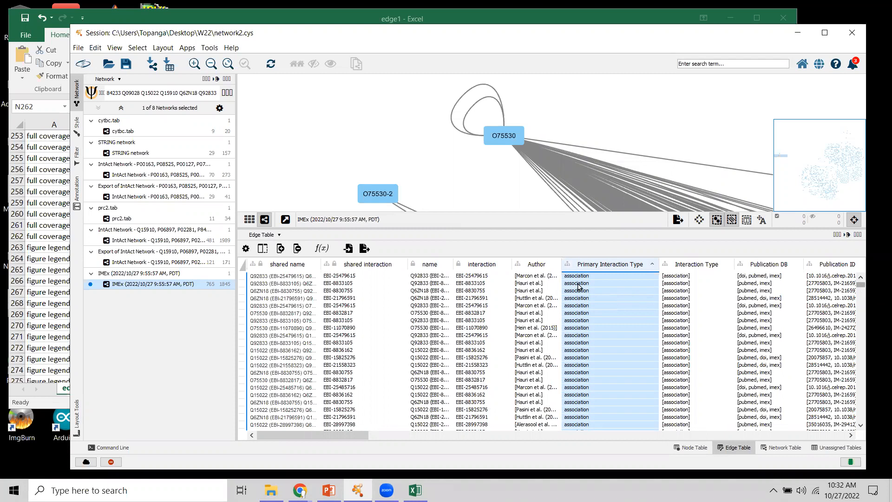
{"action": "left_click_drag", "start_coordinate": [858, 286], "coordinate": [854, 363]}
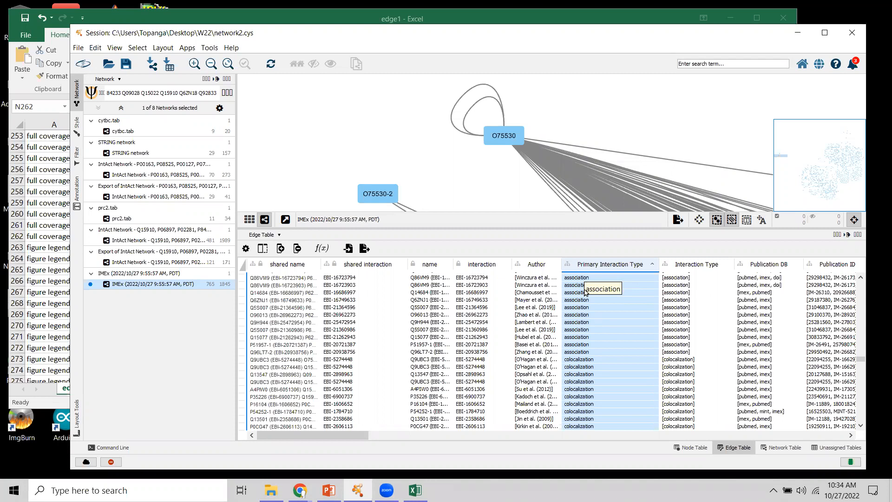
{"action": "left_click", "coordinate": [578, 362]}
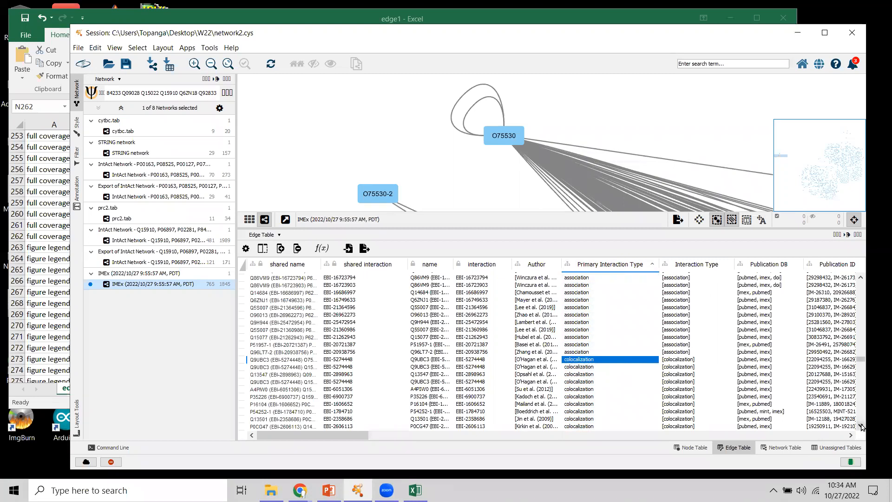
{"action": "scroll", "coordinate": [637, 406], "scroll_direction": "down", "scroll_amount": 3}
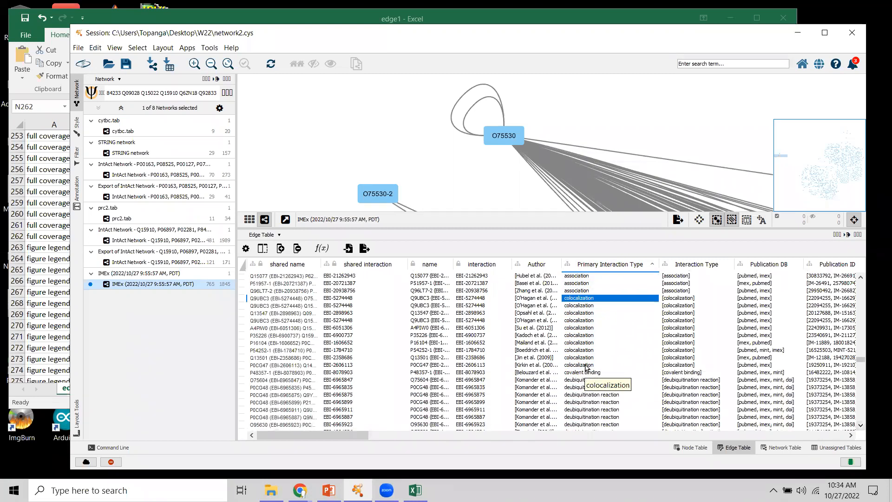
{"action": "left_click", "coordinate": [585, 365], "text": "shift"}
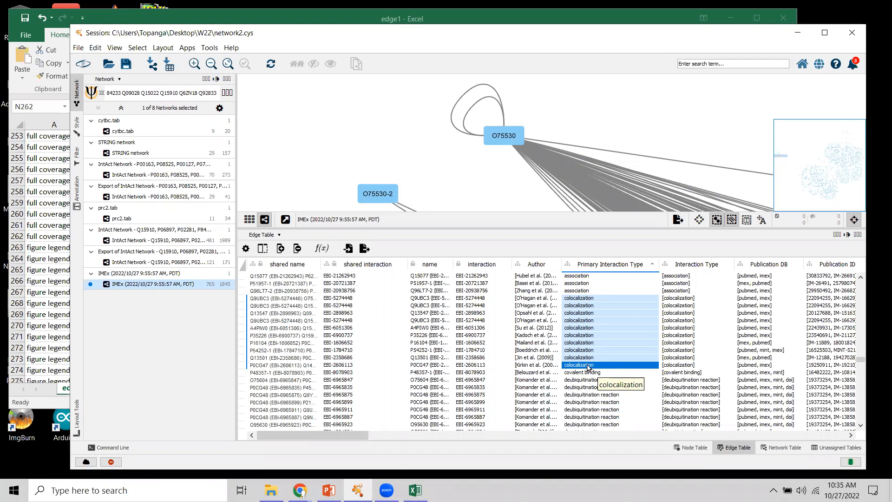
Select the edges of the highlighted colocalization rows and remove them from the IMEx network.
{"action": "right_click", "coordinate": [588, 365]}
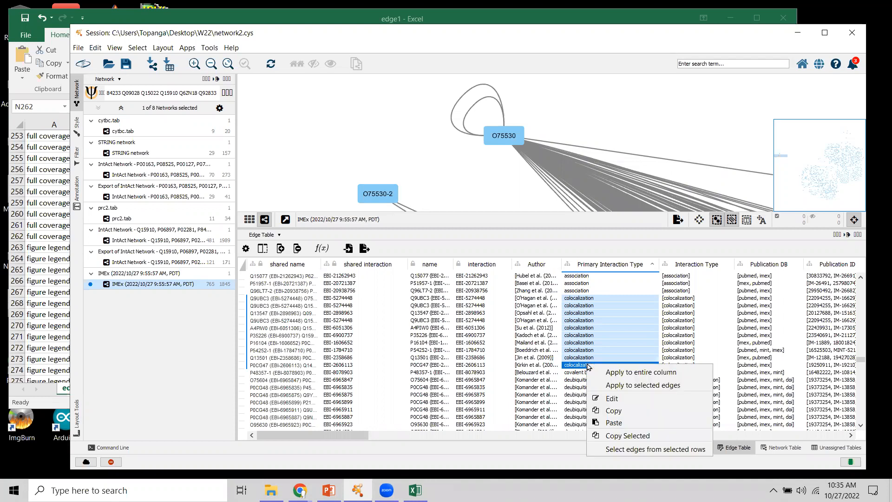
{"action": "left_click", "coordinate": [645, 450]}
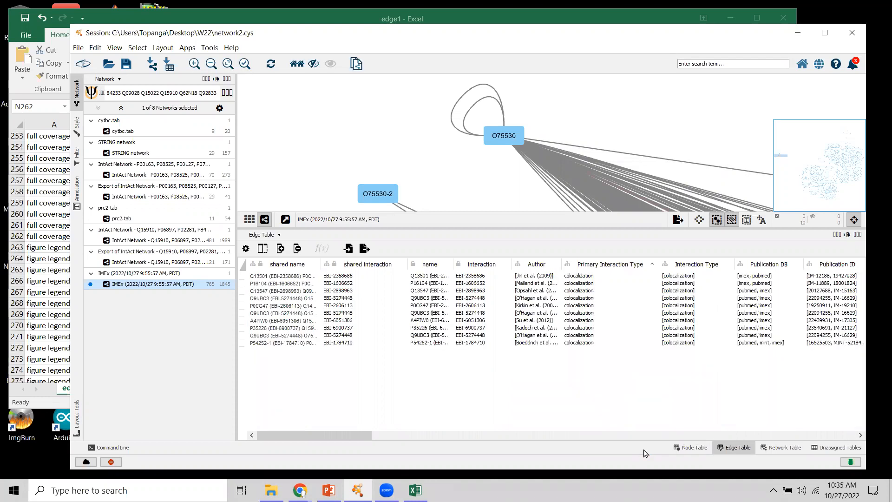
{"action": "left_click", "coordinate": [95, 48]}
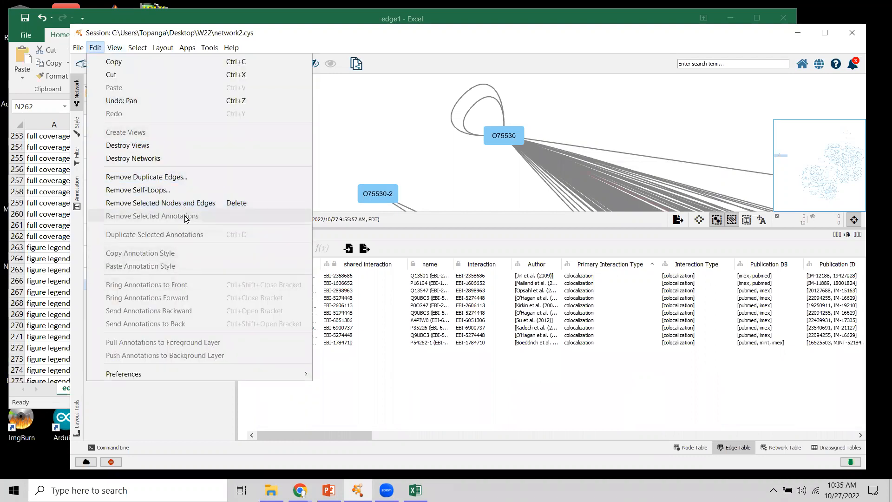
{"action": "left_click", "coordinate": [170, 207]}
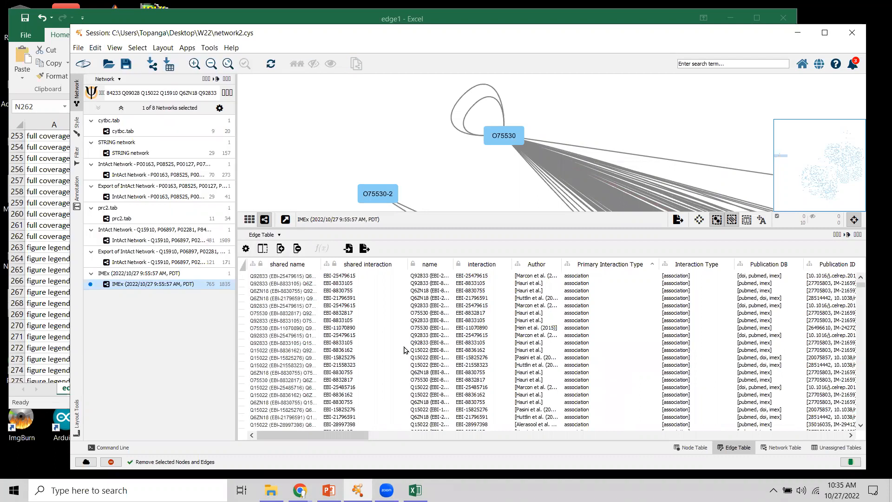
Examine the interaction types listed in the edge table's Primary Interaction Type column, from association through physical association to proximity.
{"action": "left_click_drag", "start_coordinate": [859, 288], "coordinate": [854, 363]}
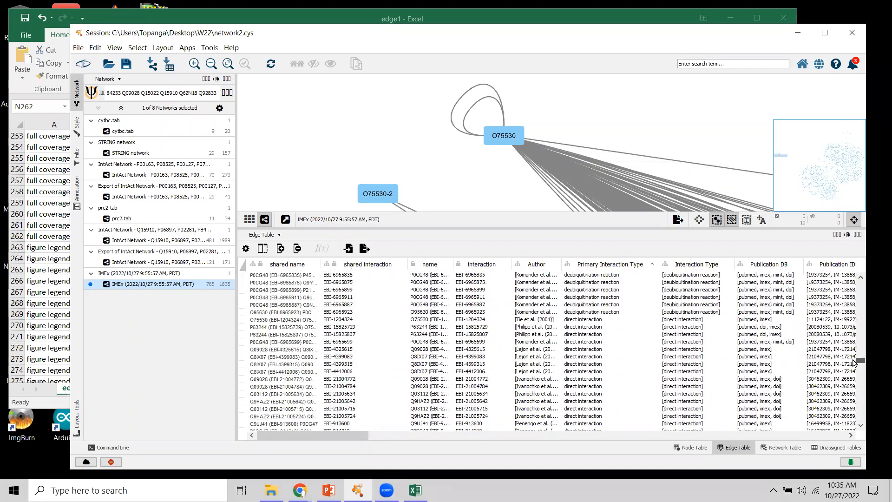
{"action": "left_click", "coordinate": [861, 279]}
{"action": "scroll", "coordinate": [861, 279], "scroll_direction": "up", "scroll_amount": 3}
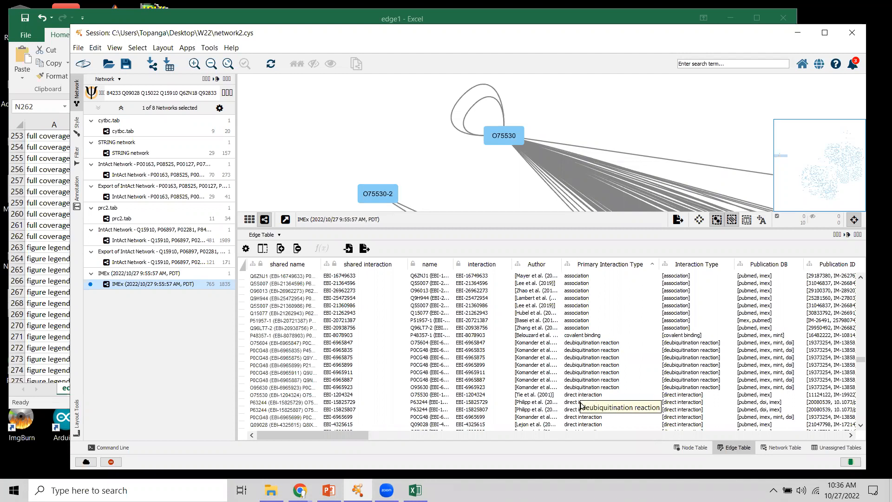
{"action": "left_click", "coordinate": [860, 426]}
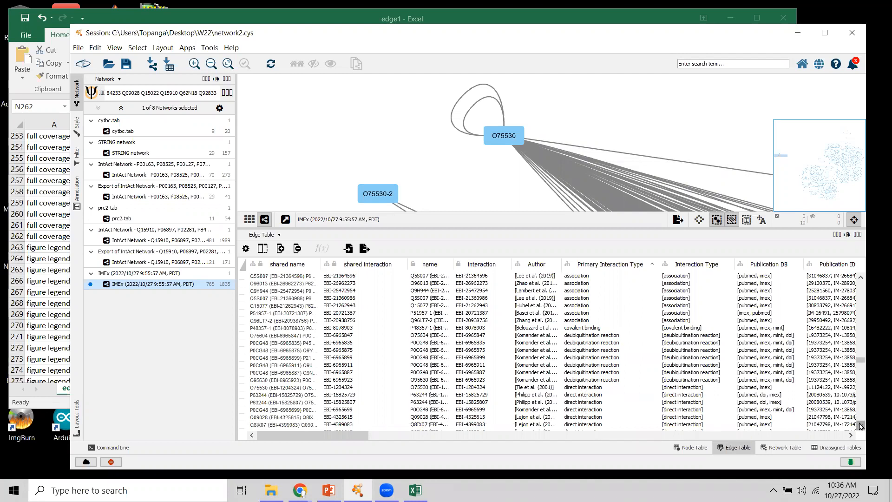
{"action": "left_click", "coordinate": [860, 426]}
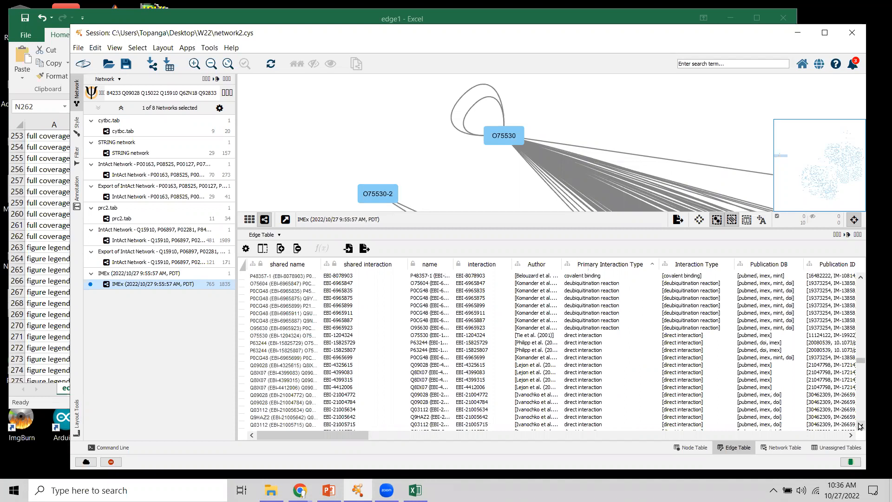
{"action": "left_click", "coordinate": [860, 426]}
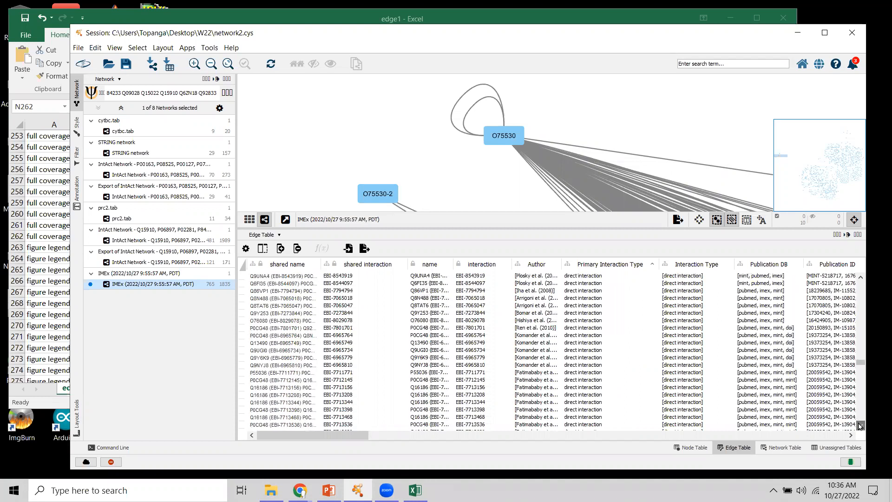
{"action": "left_click", "coordinate": [860, 278]}
{"action": "left_click", "coordinate": [860, 277]}
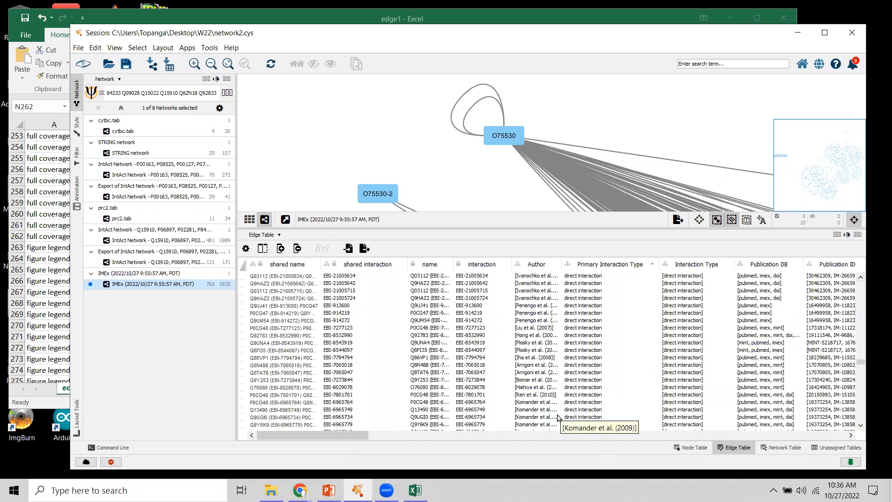
{"action": "left_click", "coordinate": [860, 277]}
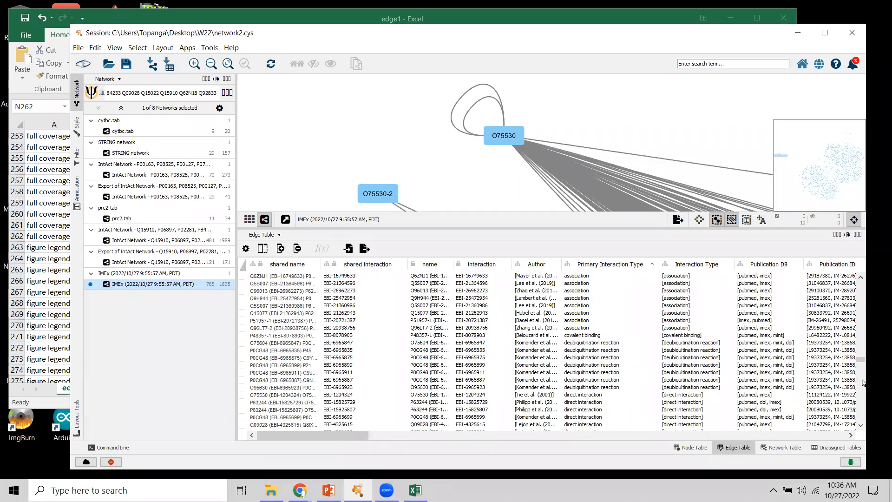
{"action": "left_click", "coordinate": [860, 424]}
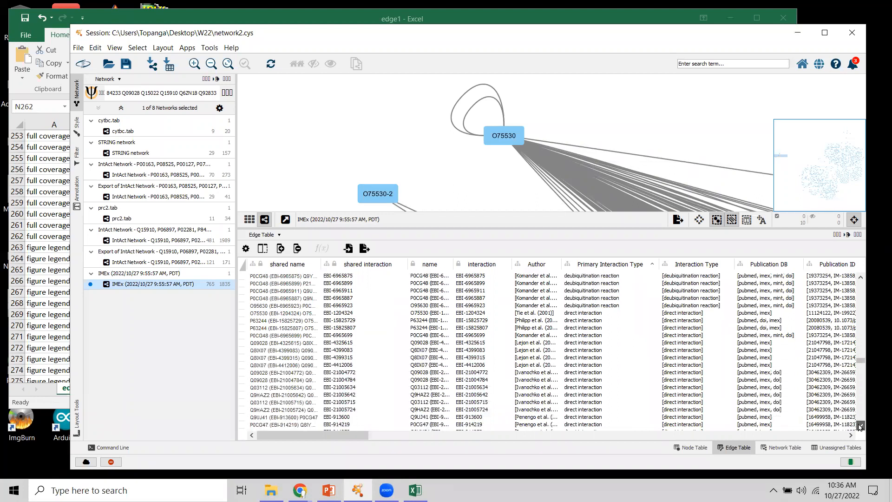
{"action": "left_click", "coordinate": [862, 369]}
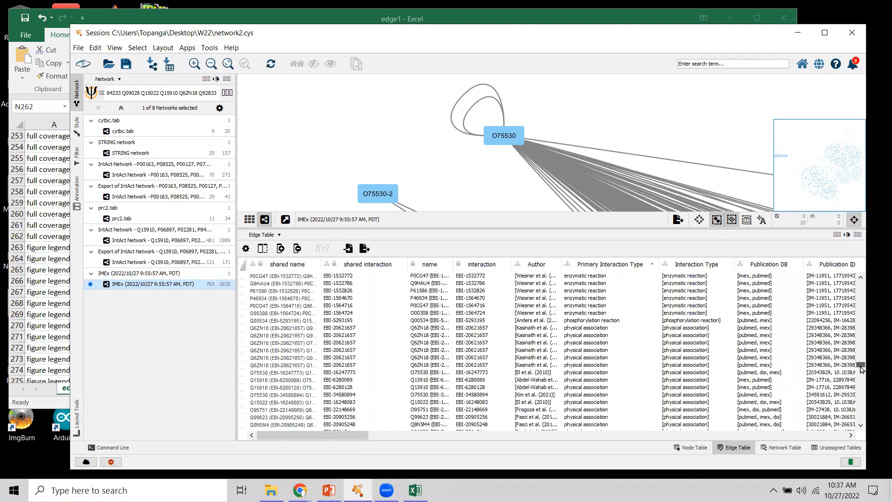
{"action": "left_click", "coordinate": [861, 278]}
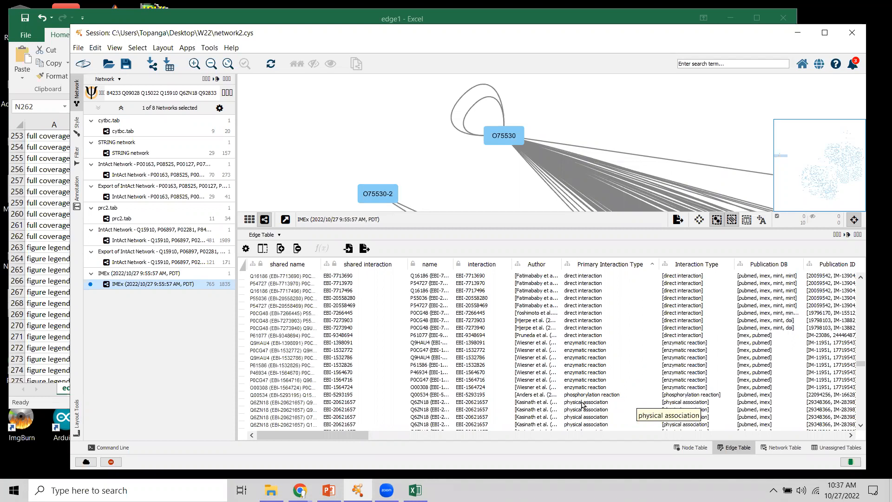
{"action": "left_click_drag", "start_coordinate": [860, 428], "coordinate": [860, 427]}
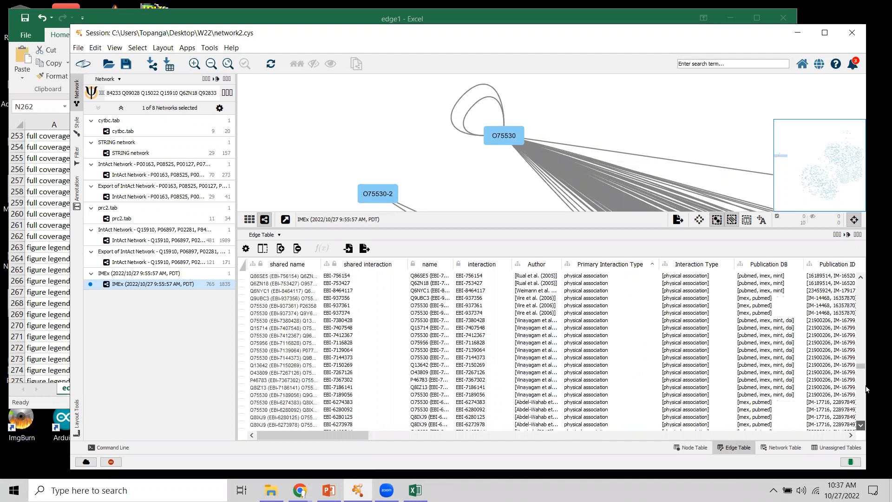
{"action": "left_click_drag", "start_coordinate": [861, 367], "coordinate": [854, 422]}
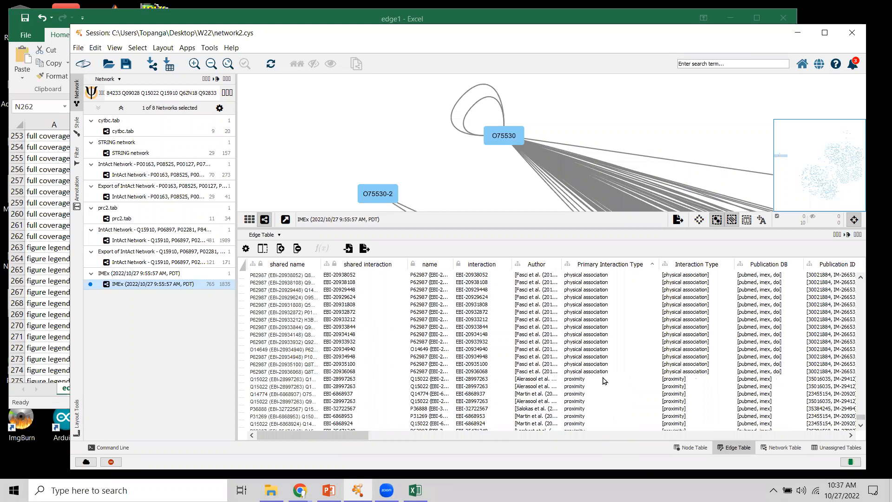
Select all edges whose primary interaction type is proximity, remove them from the IMEx network, and check the end of the edge table.
{"action": "left_click_drag", "start_coordinate": [861, 425], "coordinate": [861, 426]}
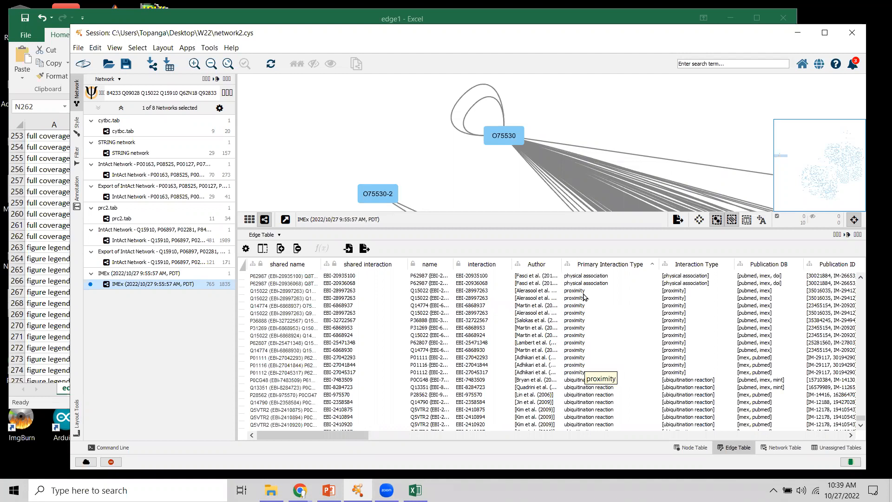
{"action": "left_click", "coordinate": [581, 291]}
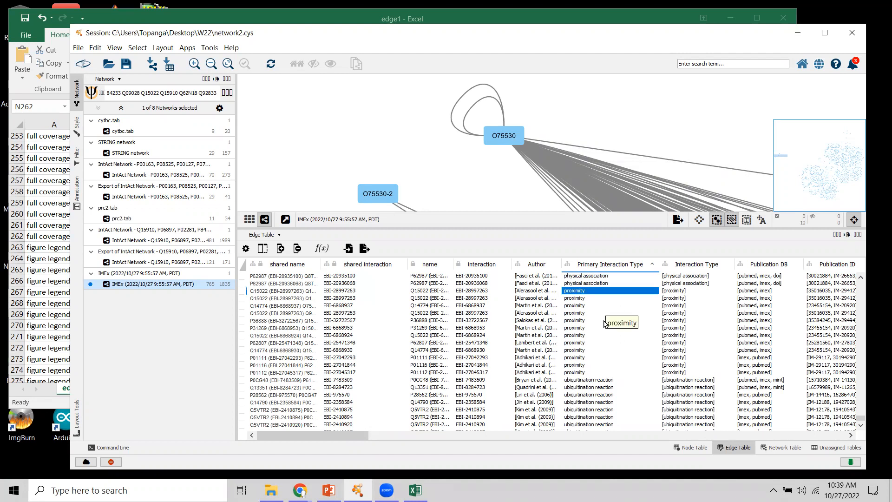
{"action": "left_click", "coordinate": [586, 372], "text": "shift"}
{"action": "right_click", "coordinate": [586, 372]}
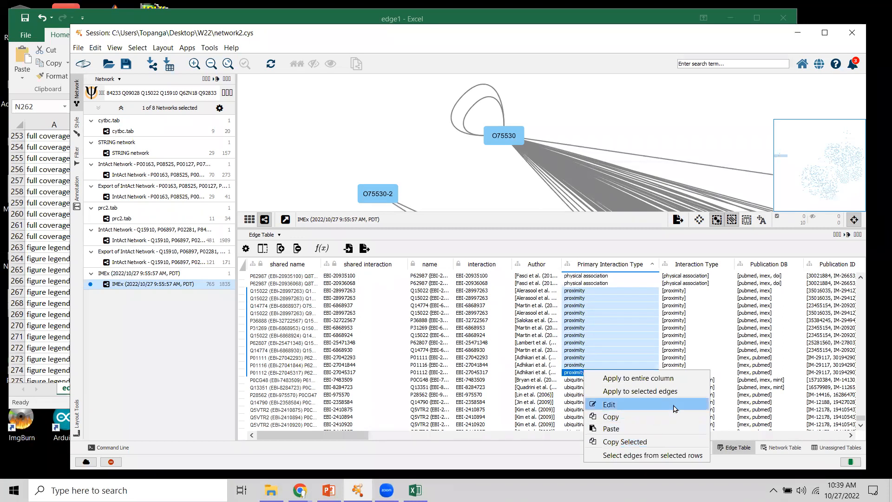
{"action": "left_click", "coordinate": [674, 455]}
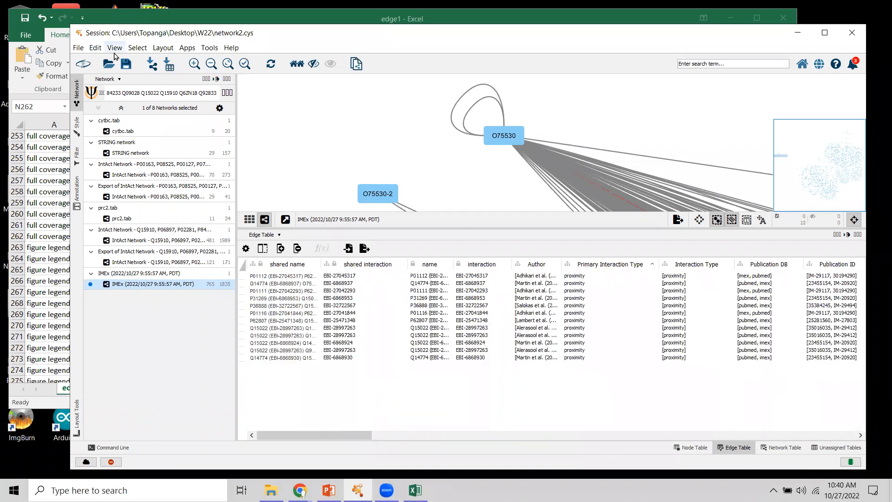
{"action": "left_click", "coordinate": [95, 47]}
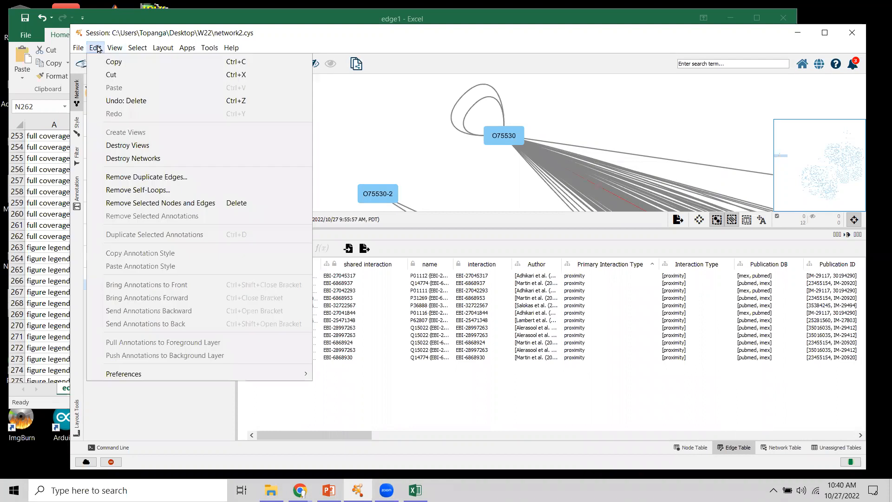
{"action": "left_click", "coordinate": [188, 203]}
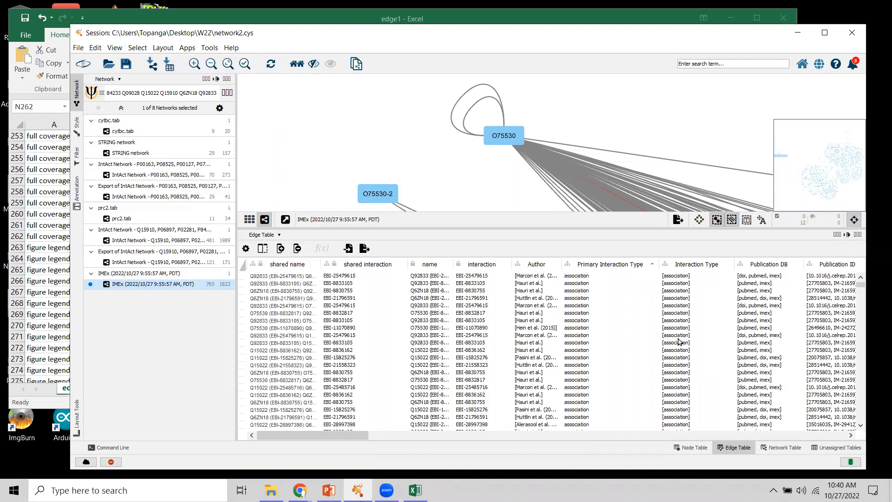
{"action": "left_click_drag", "start_coordinate": [861, 284], "coordinate": [866, 425]}
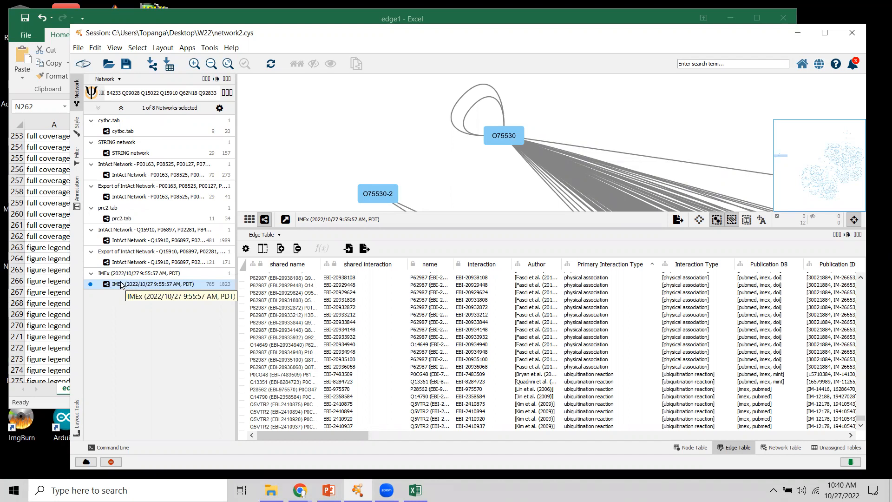
Clone the filtered IMEx network as a new network.
{"action": "left_click", "coordinate": [78, 47]}
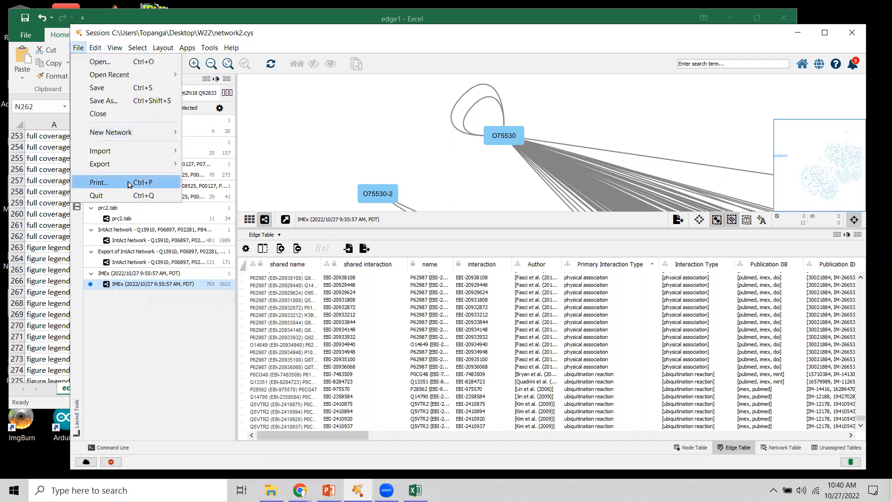
{"action": "mouse_move", "coordinate": [137, 134]}
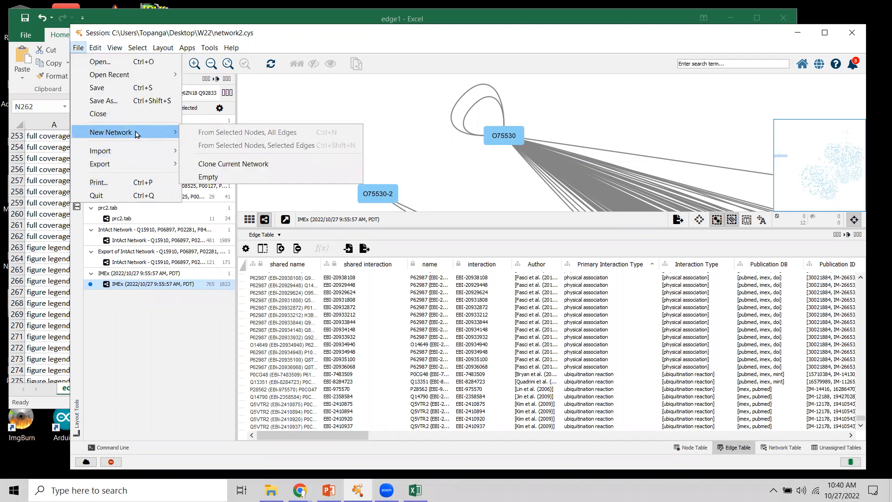
{"action": "left_click", "coordinate": [229, 164]}
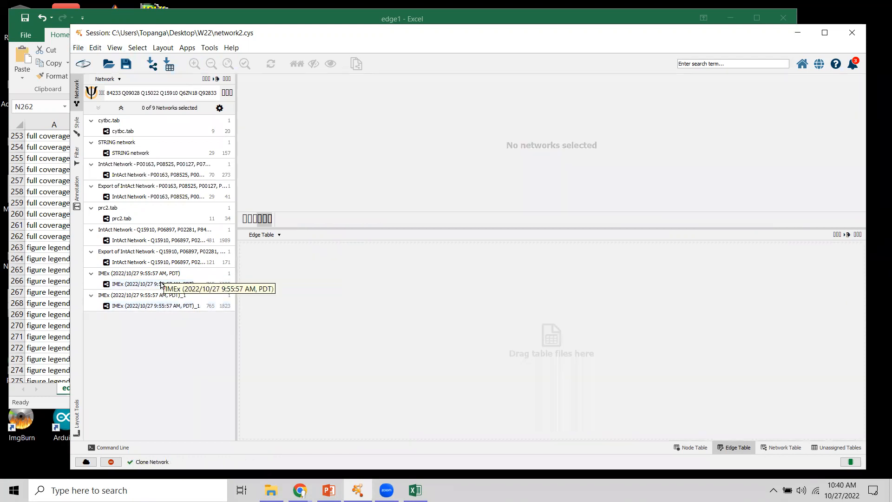
Reopen the original IMEx network, enlarge its network view, and apply the yFiles Organic Layout.
{"action": "left_click", "coordinate": [188, 284]}
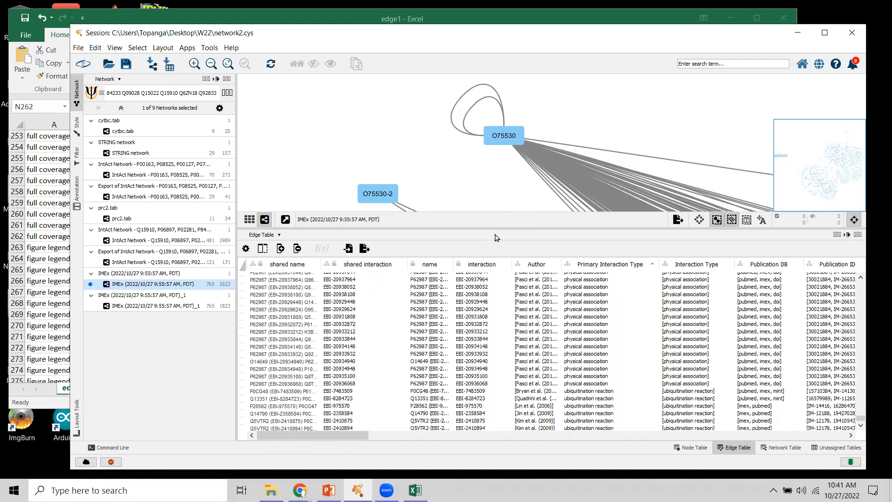
{"action": "left_click_drag", "start_coordinate": [496, 226], "coordinate": [495, 359]}
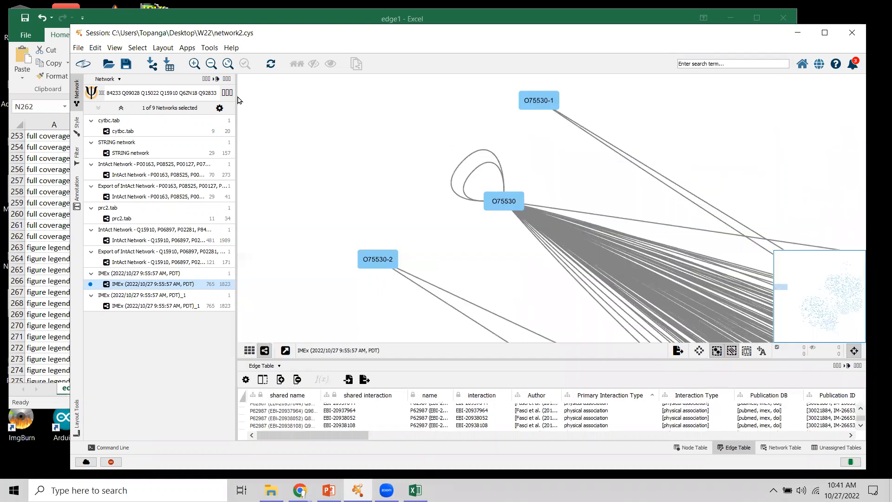
{"action": "left_click", "coordinate": [162, 47]}
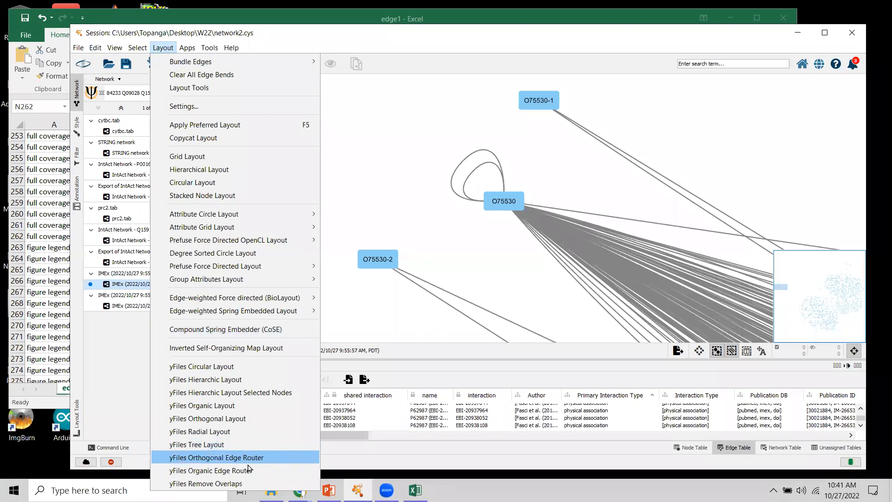
{"action": "left_click", "coordinate": [233, 405]}
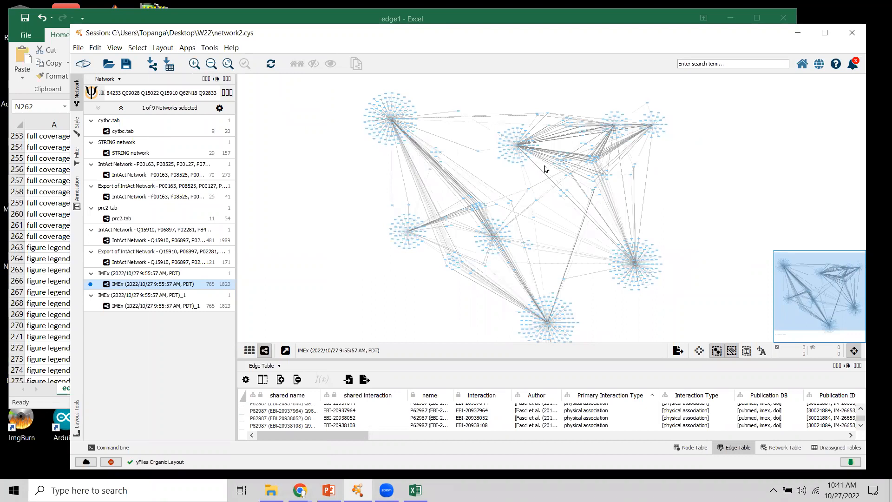
Examine the hub clusters of the IMEx network and the nodes that link them, such as P62805.
{"action": "scroll", "coordinate": [595, 207], "scroll_direction": "up", "scroll_amount": 5}
{"action": "scroll", "coordinate": [591, 212], "scroll_direction": "up", "scroll_amount": 6}
{"action": "left_click_drag", "start_coordinate": [700, 143], "coordinate": [453, 78]}
{"action": "left_click_drag", "start_coordinate": [480, 263], "coordinate": [510, 147]}
{"action": "left_click_drag", "start_coordinate": [373, 199], "coordinate": [553, 261]}
{"action": "scroll", "coordinate": [545, 248], "scroll_direction": "up", "scroll_amount": 10}
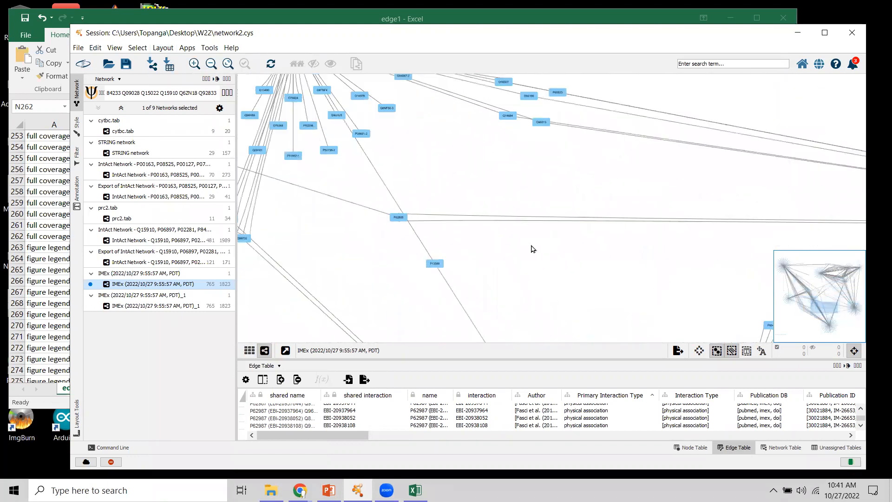
{"action": "left_click_drag", "start_coordinate": [624, 218], "coordinate": [630, 218]}
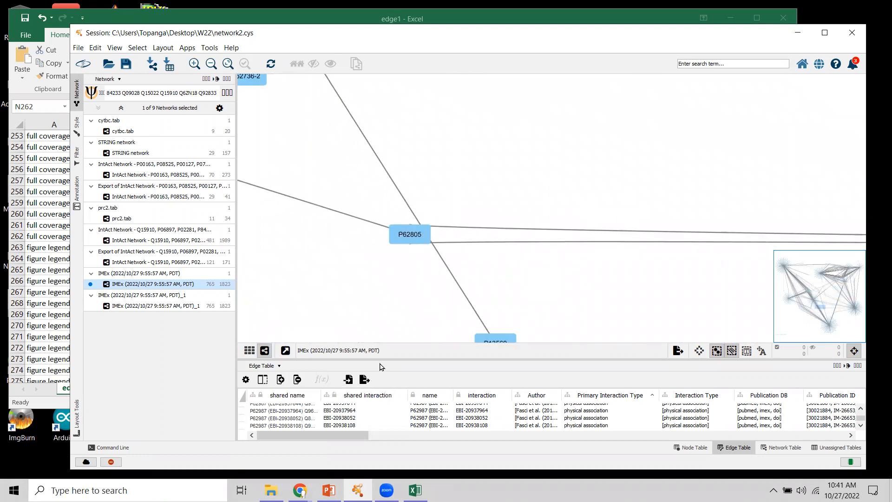
{"action": "scroll", "coordinate": [539, 242], "scroll_direction": "down", "scroll_amount": 8}
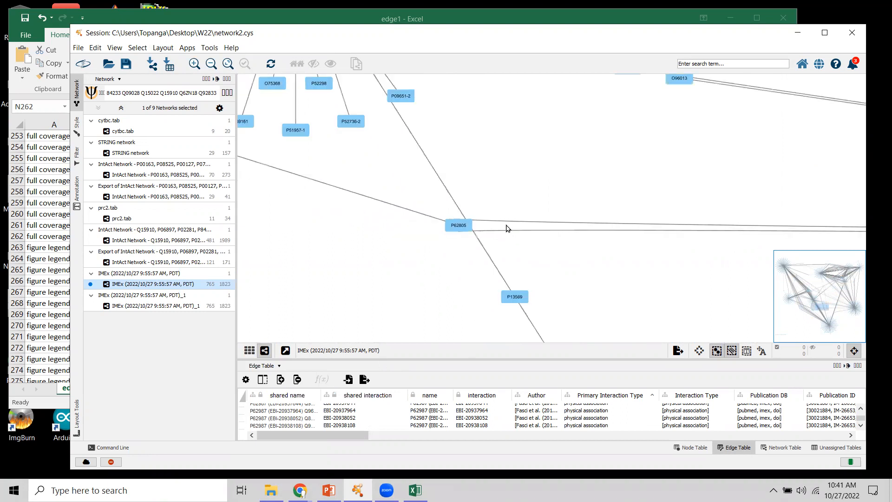
{"action": "scroll", "coordinate": [565, 221], "scroll_direction": "down", "scroll_amount": 6}
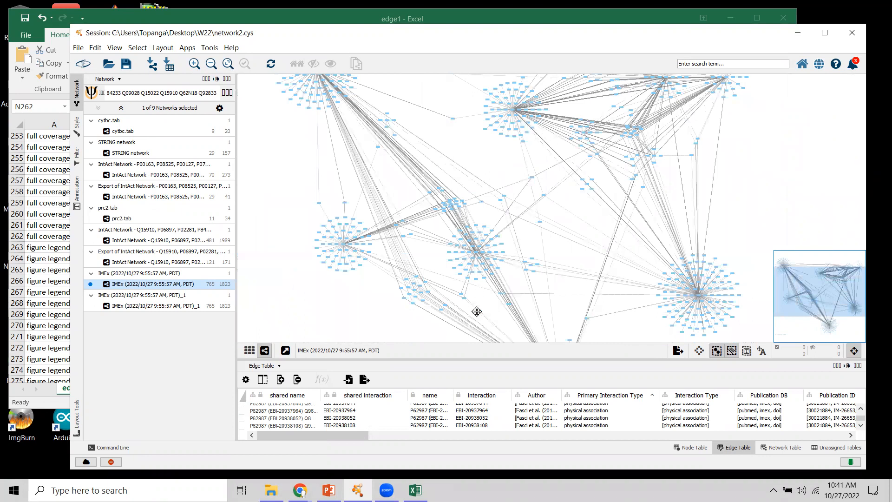
{"action": "scroll", "coordinate": [588, 236], "scroll_direction": "up", "scroll_amount": 3}
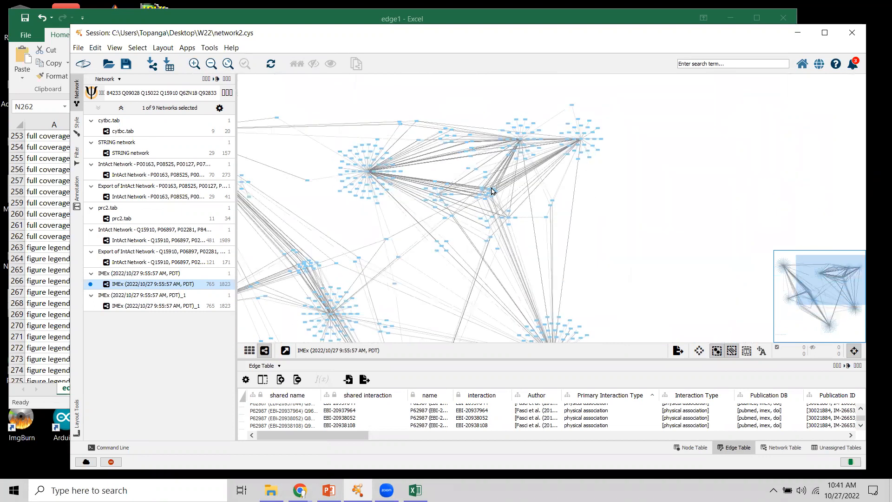
Move hub node O75530 out of its surrounding cluster into the empty space beside it.
{"action": "scroll", "coordinate": [532, 169], "scroll_direction": "up", "scroll_amount": 5}
{"action": "scroll", "coordinate": [490, 215], "scroll_direction": "up", "scroll_amount": 6}
{"action": "left_click_drag", "start_coordinate": [586, 165], "coordinate": [510, 310]}
{"action": "left_click_drag", "start_coordinate": [604, 141], "coordinate": [526, 265]}
{"action": "left_click_drag", "start_coordinate": [559, 126], "coordinate": [315, 233]}
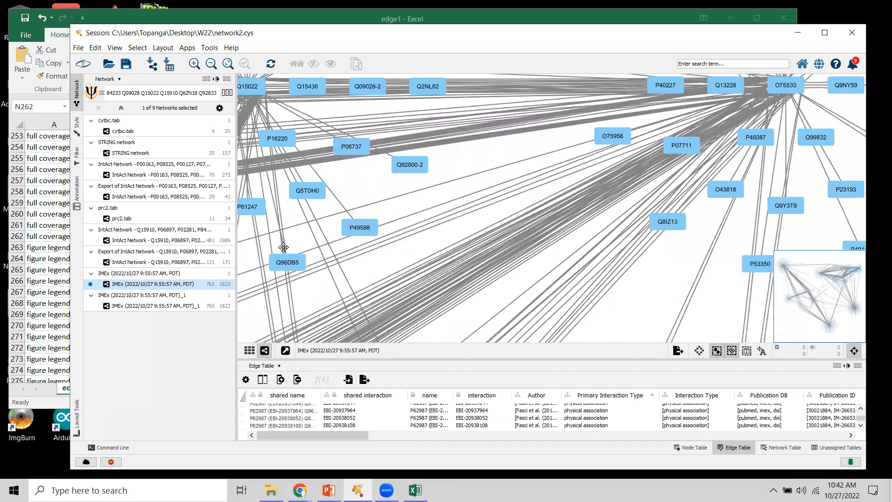
{"action": "left_click_drag", "start_coordinate": [732, 97], "coordinate": [443, 220]}
{"action": "left_click_drag", "start_coordinate": [497, 205], "coordinate": [774, 150]}
{"action": "left_click_drag", "start_coordinate": [595, 321], "coordinate": [380, 271]}
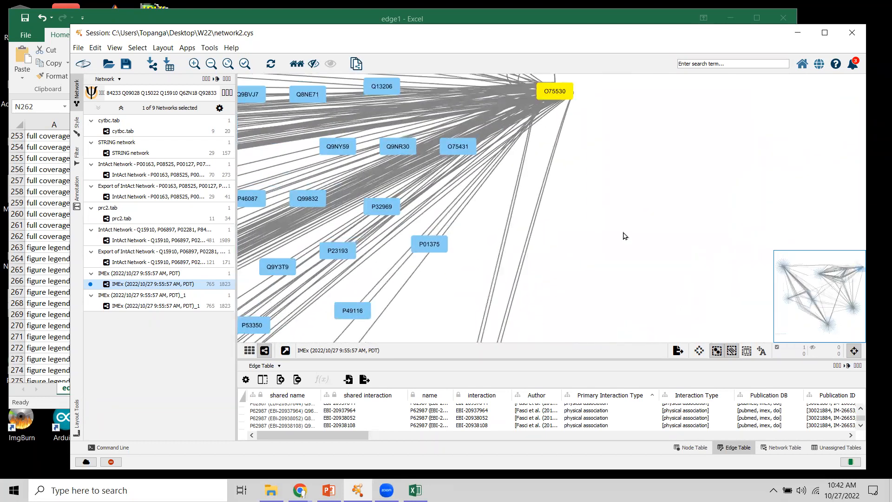
{"action": "mouse_move", "coordinate": [568, 273]}
{"action": "left_mouse_down"}
{"action": "mouse_move", "coordinate": [587, 159]}
{"action": "mouse_move", "coordinate": [567, 233]}
{"action": "mouse_move", "coordinate": [586, 224]}
{"action": "mouse_move", "coordinate": [553, 279]}
{"action": "left_mouse_up"}
{"action": "scroll", "coordinate": [568, 231], "scroll_direction": "down", "scroll_amount": 4}
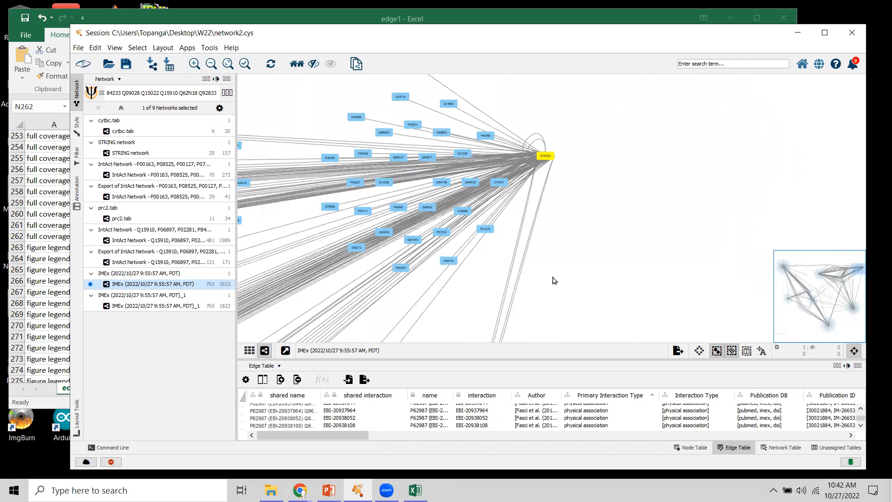
Pull node O75431 out of the cluster to isolate its connection to O75530, and shift O75530 slightly upward.
{"action": "left_click", "coordinate": [553, 278]}
{"action": "left_click_drag", "start_coordinate": [562, 138], "coordinate": [597, 219]}
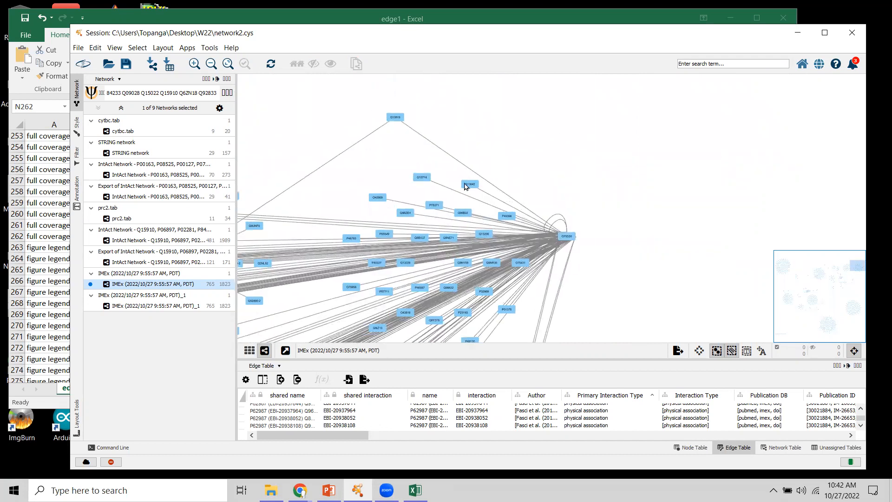
{"action": "left_click", "coordinate": [521, 258]}
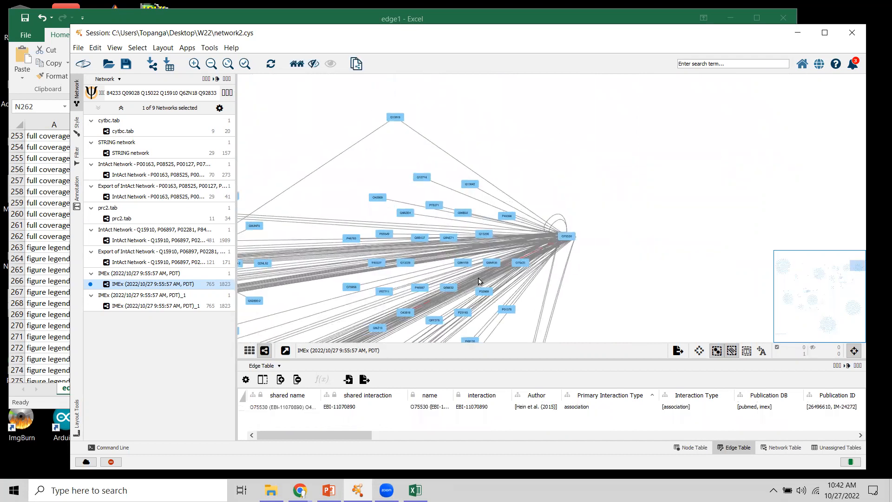
{"action": "left_click_drag", "start_coordinate": [519, 267], "coordinate": [604, 184]}
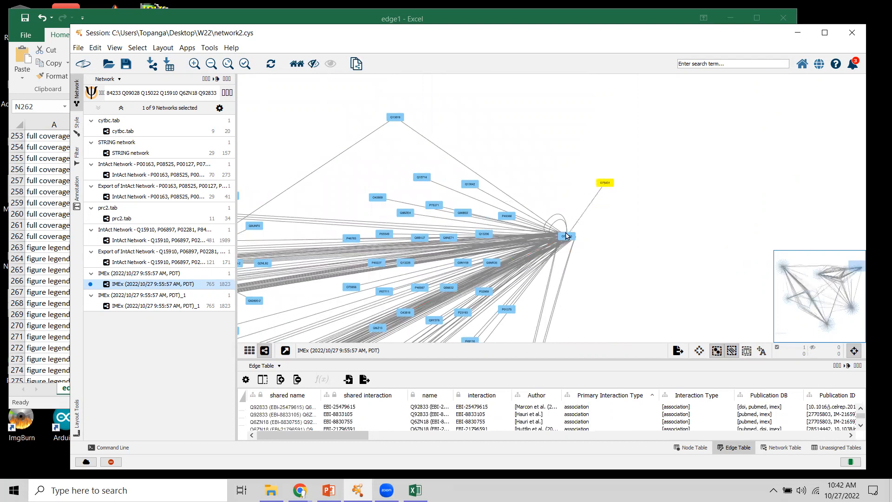
{"action": "left_click", "coordinate": [564, 234]}
{"action": "left_click_drag", "start_coordinate": [563, 235], "coordinate": [576, 175]}
Pull node P49368 out of the cluster to the far side of O75530 so their parallel edges are separated.
{"action": "scroll", "coordinate": [551, 166], "scroll_direction": "up", "scroll_amount": 12}
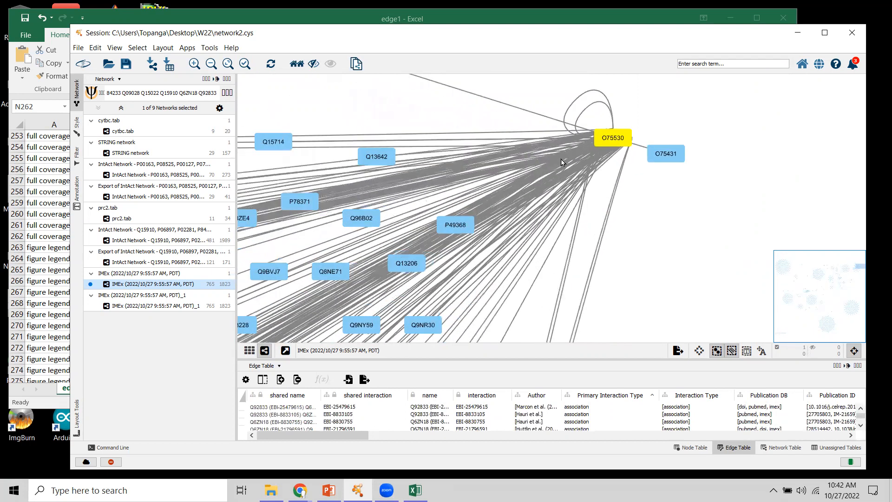
{"action": "left_click", "coordinate": [602, 170]}
{"action": "left_click_drag", "start_coordinate": [640, 105], "coordinate": [600, 182]}
{"action": "scroll", "coordinate": [590, 166], "scroll_direction": "up", "scroll_amount": 12}
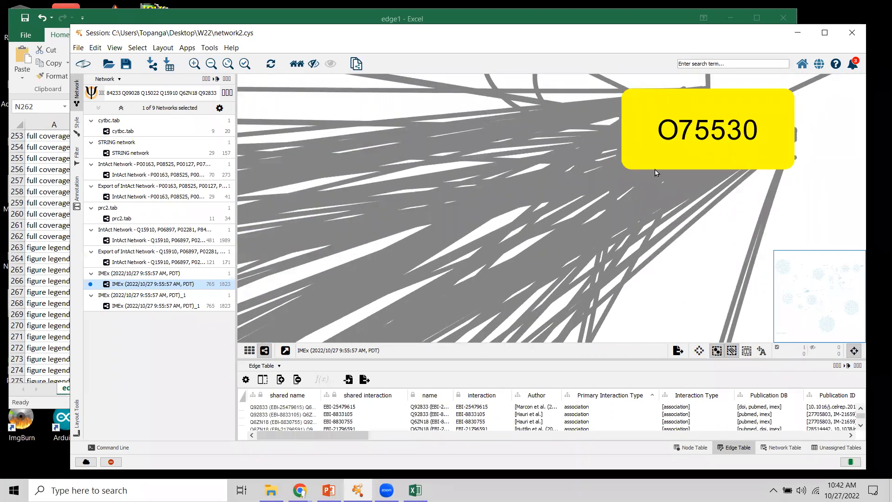
{"action": "scroll", "coordinate": [494, 234], "scroll_direction": "down", "scroll_amount": 10}
{"action": "left_click_drag", "start_coordinate": [399, 236], "coordinate": [811, 221]}
{"action": "left_click_drag", "start_coordinate": [604, 181], "coordinate": [428, 176]}
{"action": "scroll", "coordinate": [578, 181], "scroll_direction": "up", "scroll_amount": 5}
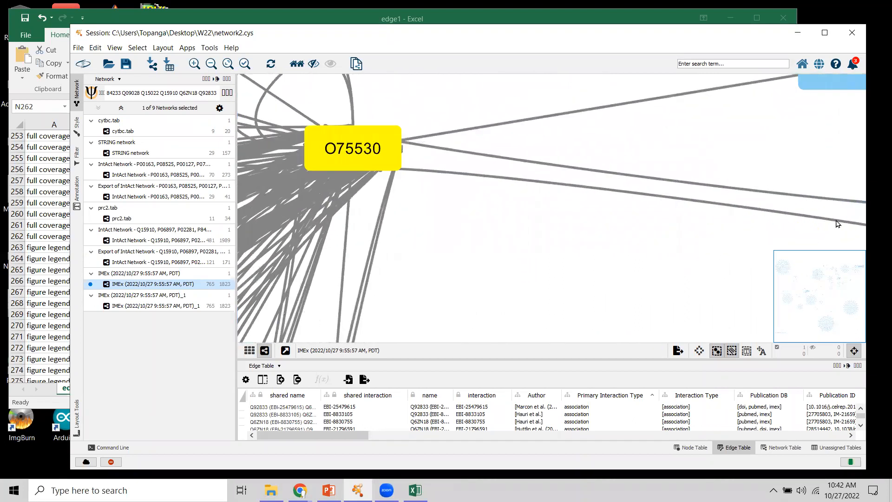
{"action": "left_click_drag", "start_coordinate": [379, 161], "coordinate": [509, 175]}
{"action": "left_click_drag", "start_coordinate": [436, 140], "coordinate": [272, 127]}
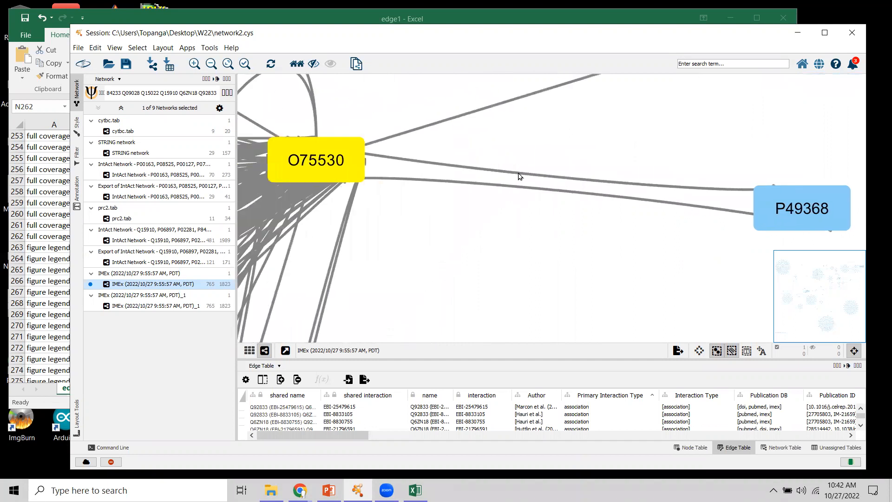
{"action": "left_click_drag", "start_coordinate": [786, 207], "coordinate": [745, 175]}
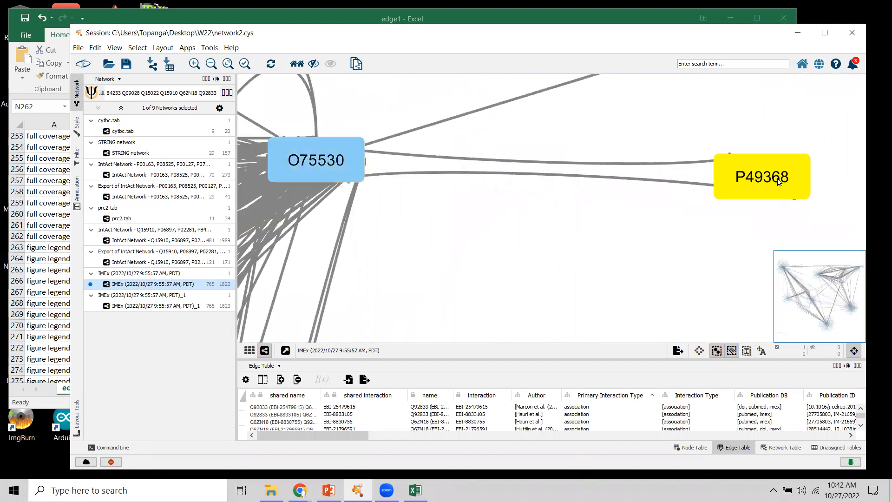
Select both edges between O75530 and P49368 and enlarge the edge table to compare their interaction details.
{"action": "left_click", "coordinate": [345, 161], "text": "shift"}
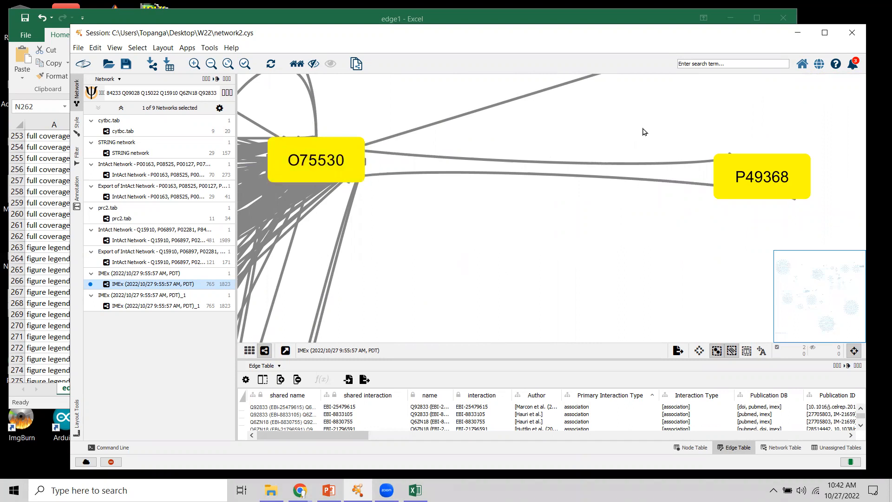
{"action": "left_click", "coordinate": [604, 99]}
{"action": "left_click_drag", "start_coordinate": [551, 122], "coordinate": [584, 195]}
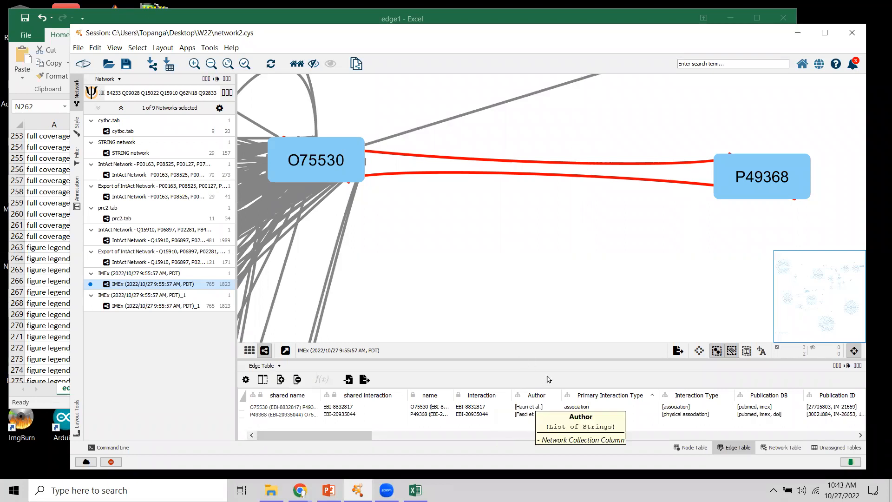
{"action": "left_click_drag", "start_coordinate": [553, 358], "coordinate": [576, 268]}
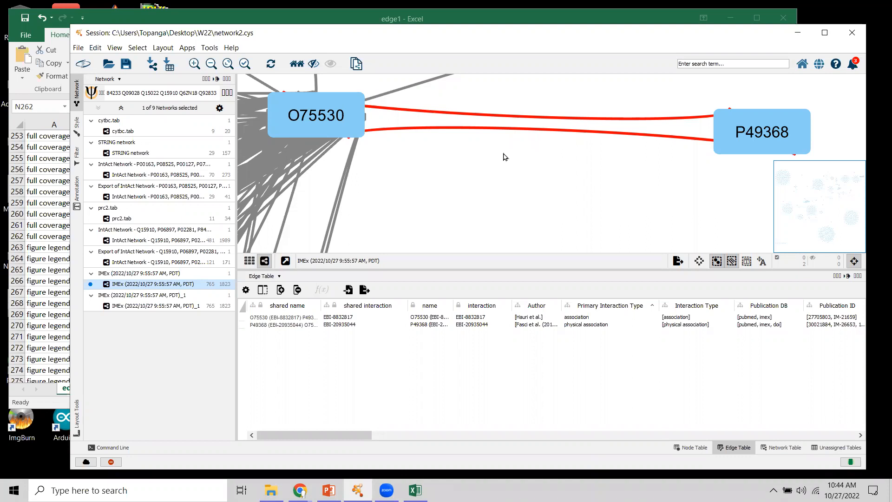
Move O75530 closer to P49368, reduce the edge table's height, and clear the selection.
{"action": "left_click_drag", "start_coordinate": [353, 135], "coordinate": [499, 129]}
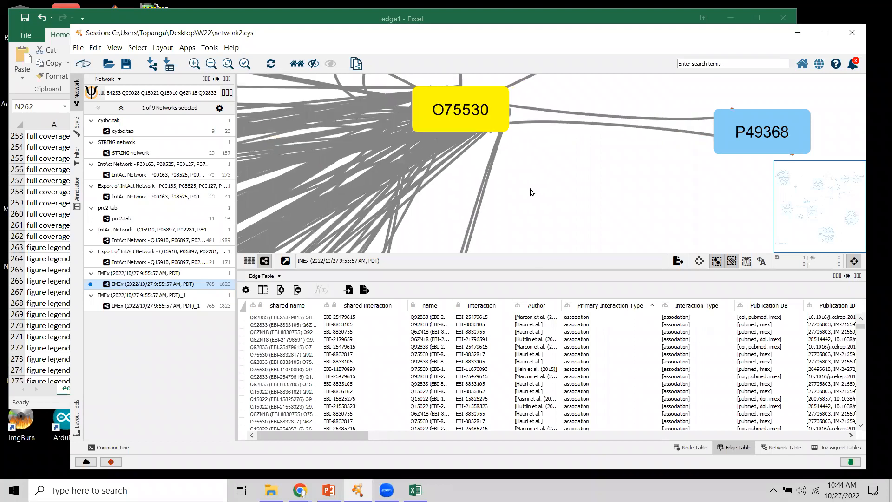
{"action": "left_click_drag", "start_coordinate": [536, 269], "coordinate": [537, 365]}
{"action": "scroll", "coordinate": [565, 205], "scroll_direction": "down", "scroll_amount": 8}
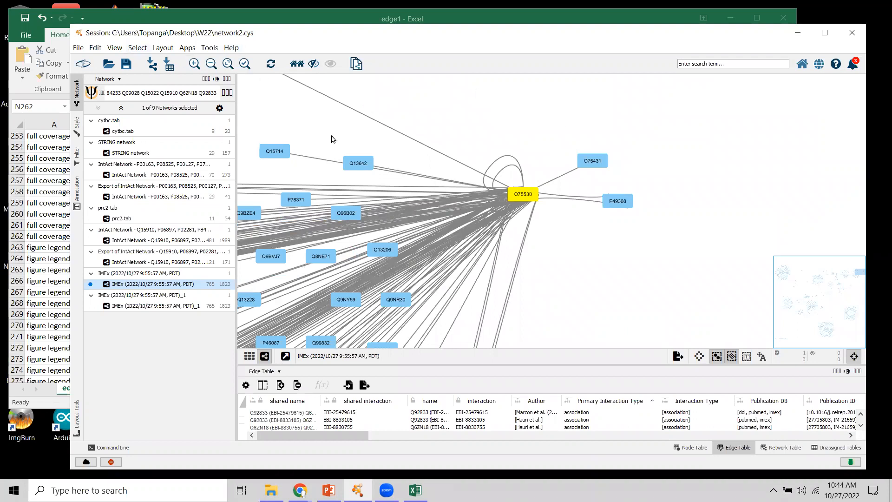
{"action": "left_click", "coordinate": [328, 122]}
Remove duplicate edges from the cloned network IMEx (2022/10/27 9:55:57 AM, PDT)_1, ignoring edge direction and creating a column with the number of duplicated edges.
{"action": "left_click", "coordinate": [96, 49]}
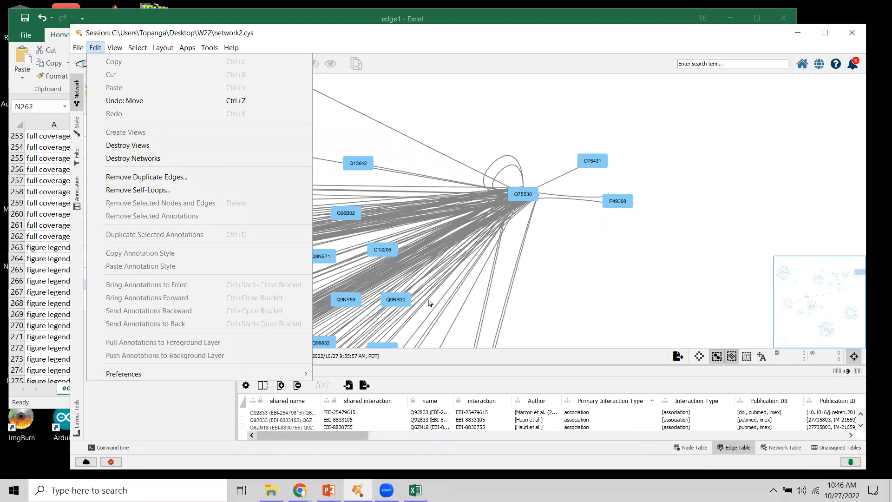
{"action": "left_click", "coordinate": [150, 178]}
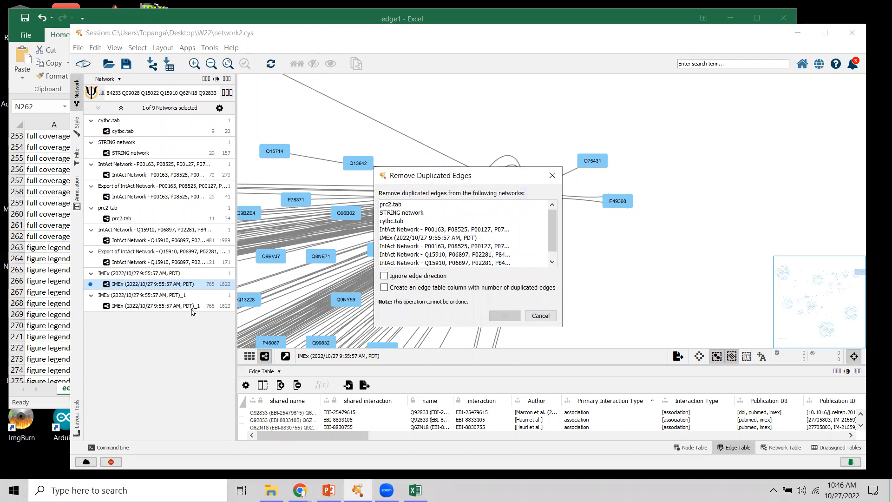
{"action": "left_click_drag", "start_coordinate": [552, 225], "coordinate": [553, 267]}
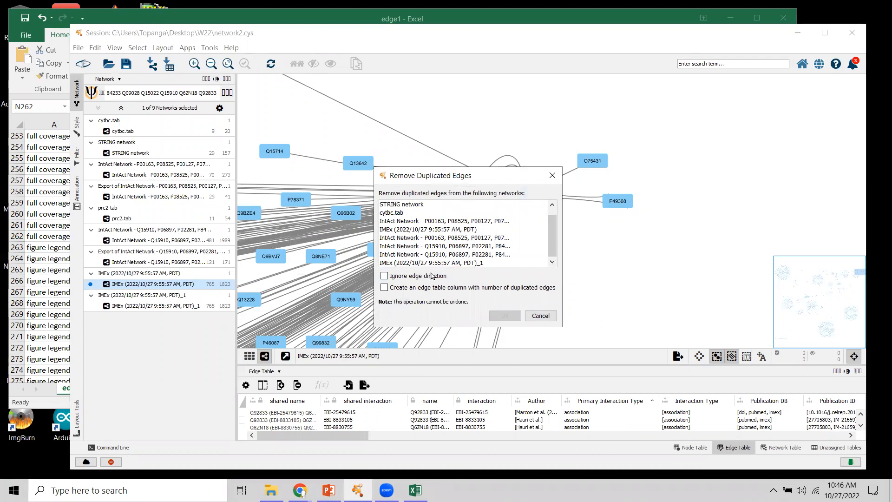
{"action": "left_click", "coordinate": [392, 264]}
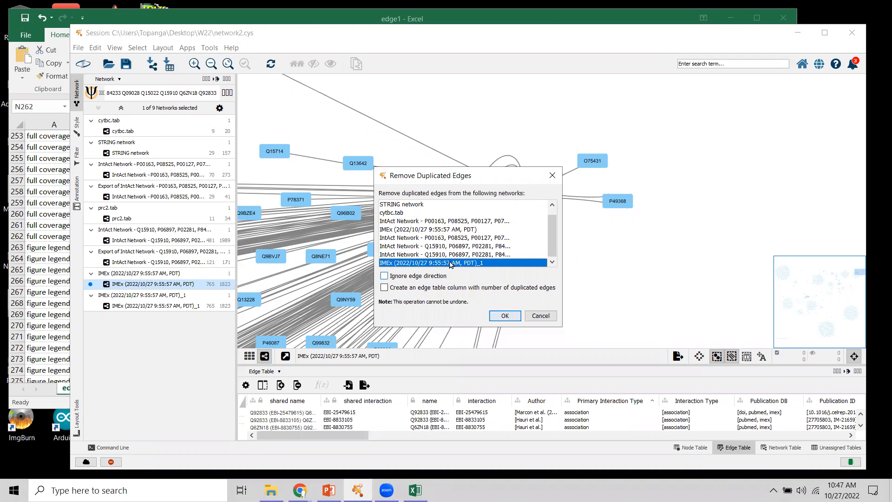
{"action": "left_click", "coordinate": [405, 278]}
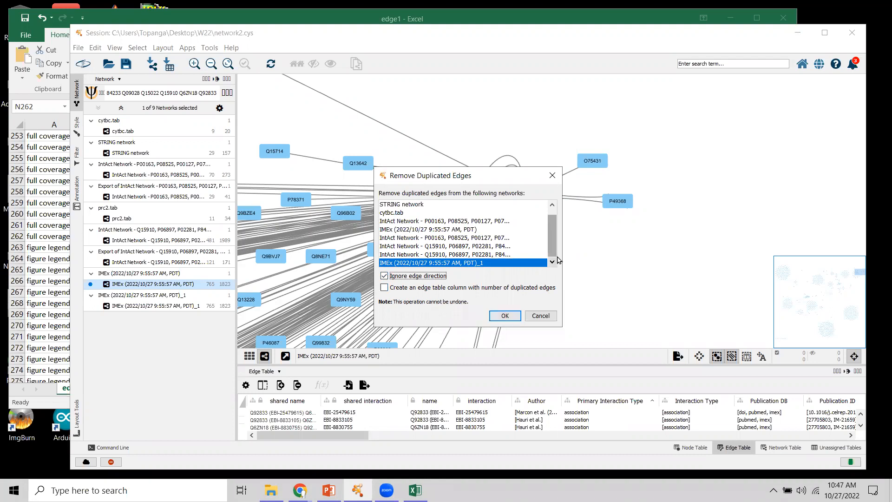
{"action": "left_click", "coordinate": [384, 287]}
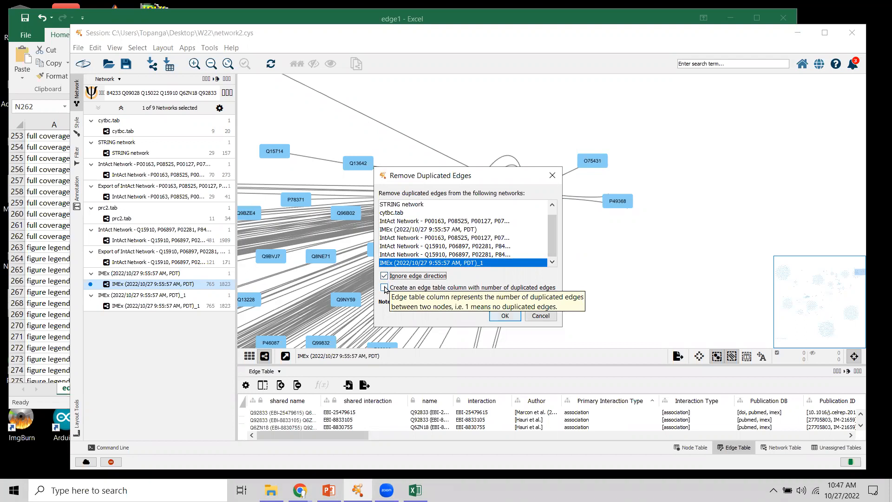
{"action": "left_click", "coordinate": [502, 317]}
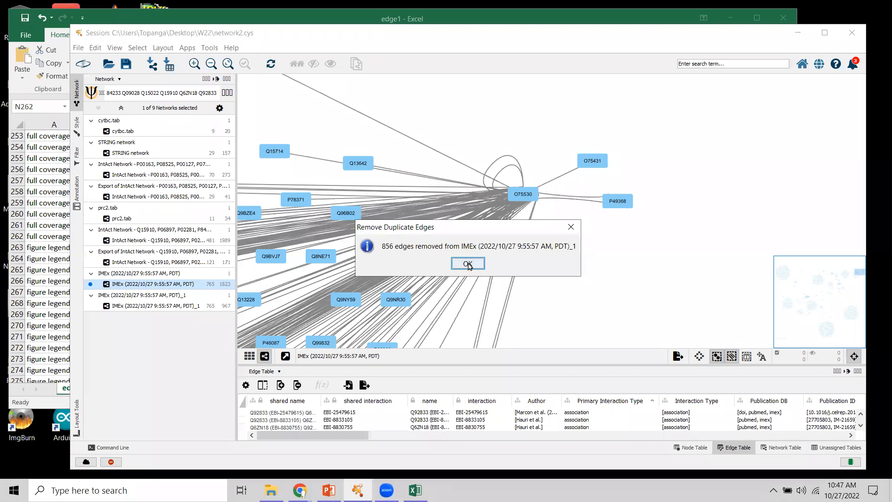
{"action": "left_click", "coordinate": [468, 263]}
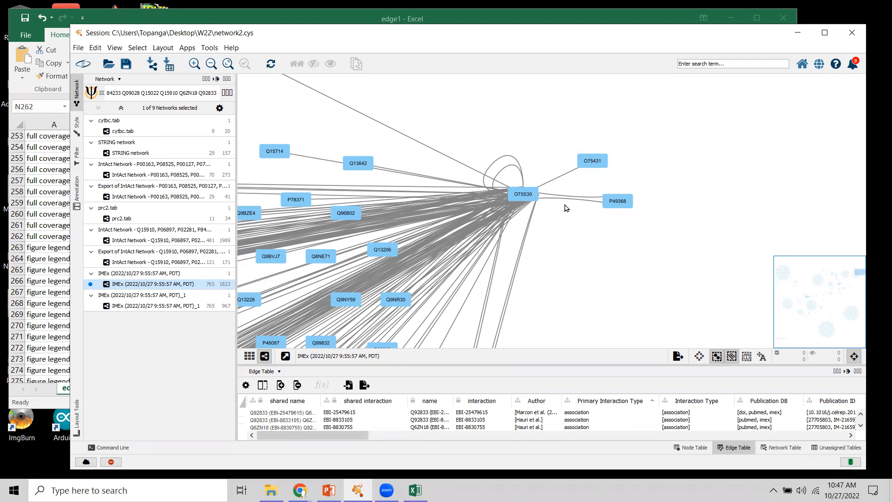
Open the cloned IMEx network, fit all of it in the view, and examine the edges around its hub clusters.
{"action": "left_click", "coordinate": [224, 307]}
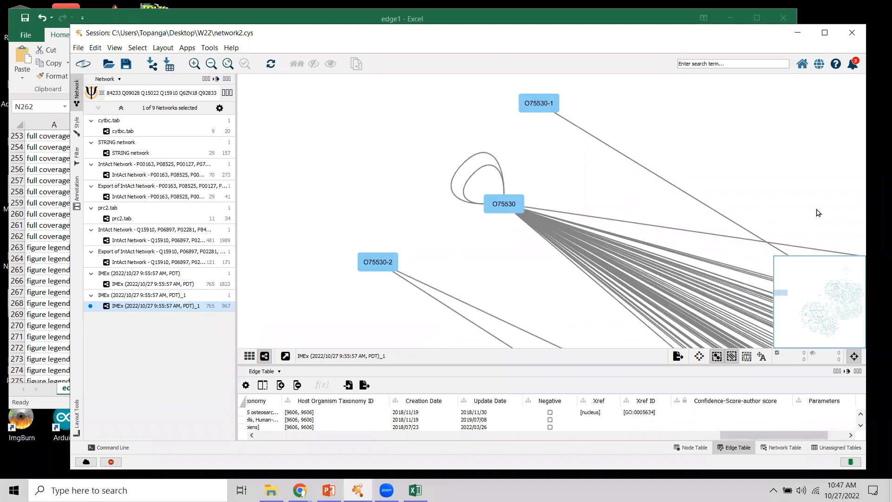
{"action": "left_click_drag", "start_coordinate": [783, 293], "coordinate": [795, 292]}
{"action": "left_click_drag", "start_coordinate": [587, 267], "coordinate": [340, 191]}
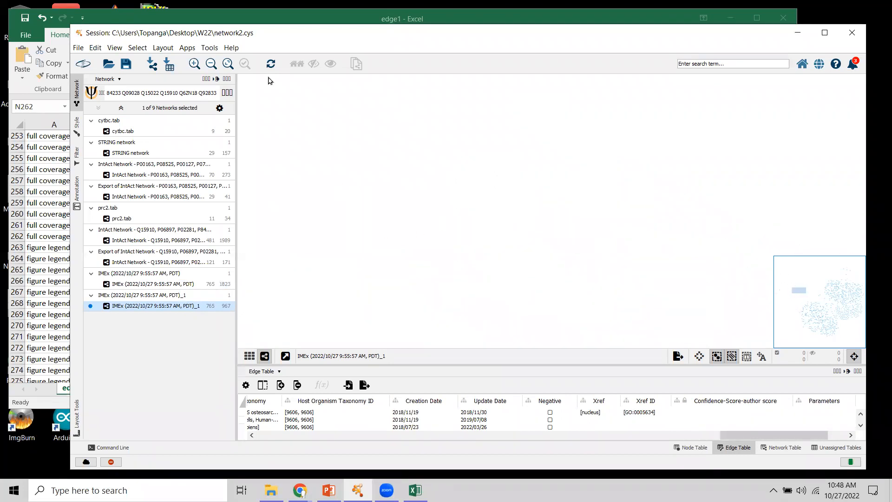
{"action": "left_click", "coordinate": [228, 65]}
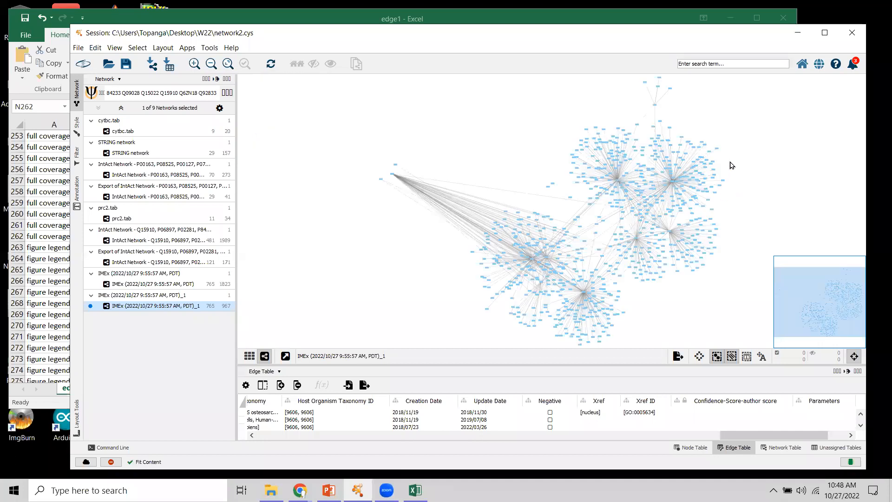
{"action": "scroll", "coordinate": [730, 180], "scroll_direction": "up", "scroll_amount": 1}
{"action": "left_click_drag", "start_coordinate": [776, 167], "coordinate": [617, 207]}
{"action": "scroll", "coordinate": [614, 208], "scroll_direction": "down", "scroll_amount": 3}
{"action": "scroll", "coordinate": [604, 197], "scroll_direction": "up", "scroll_amount": 4}
{"action": "scroll", "coordinate": [598, 198], "scroll_direction": "up", "scroll_amount": 10}
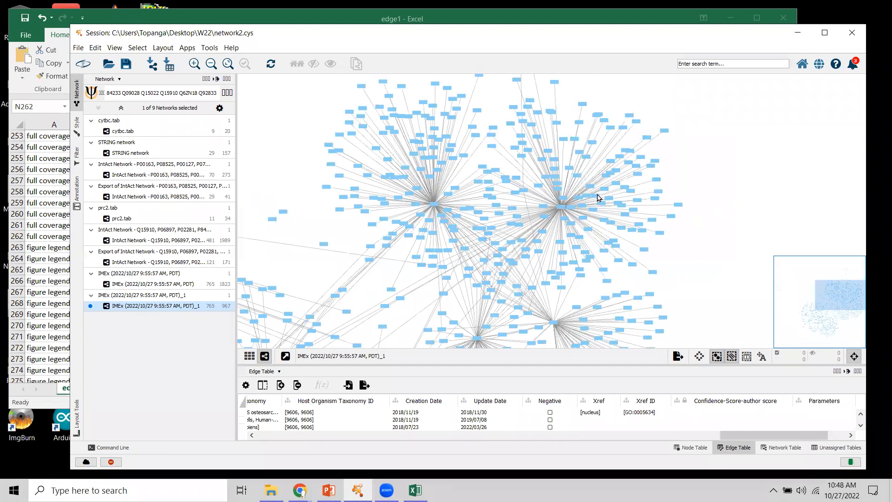
{"action": "left_click_drag", "start_coordinate": [683, 107], "coordinate": [610, 61]}
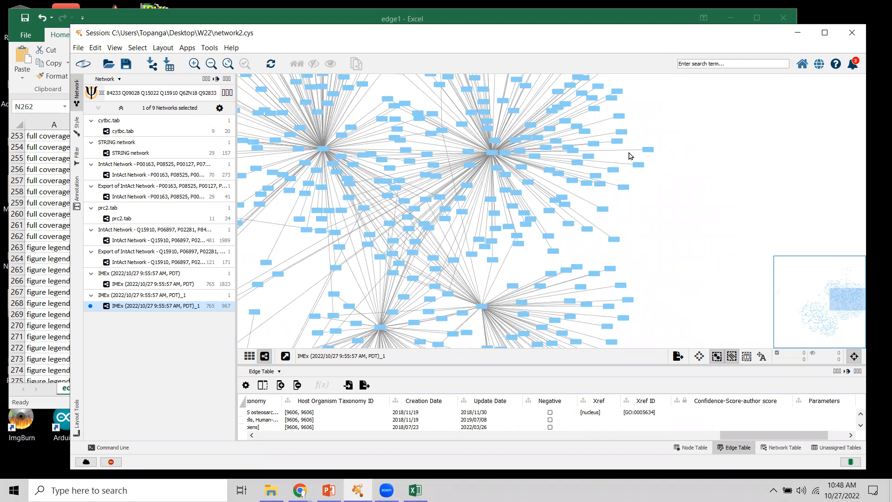
Enlarge the edge table, sort it by NumberOfUnderlyingEdges in descending order, and look through the sorted counts.
{"action": "left_click_drag", "start_coordinate": [455, 362], "coordinate": [456, 265]}
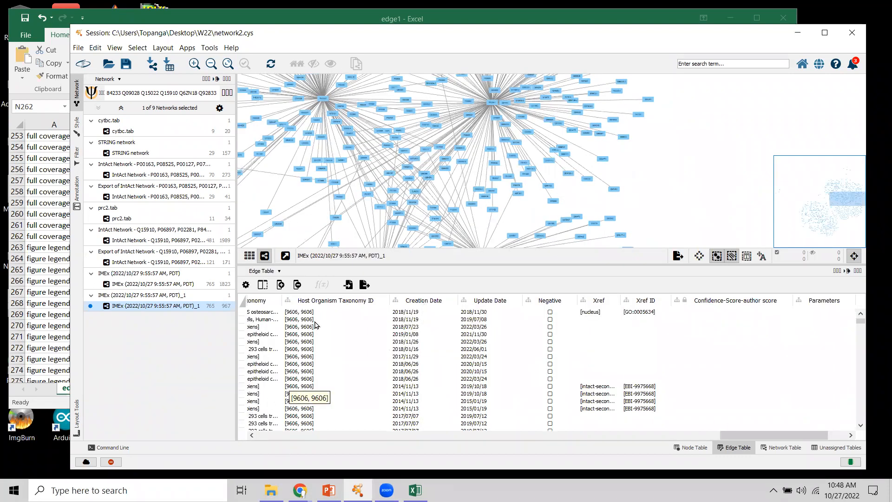
{"action": "left_click", "coordinate": [332, 436]}
{"action": "left_click_drag", "start_coordinate": [591, 439], "coordinate": [832, 441]}
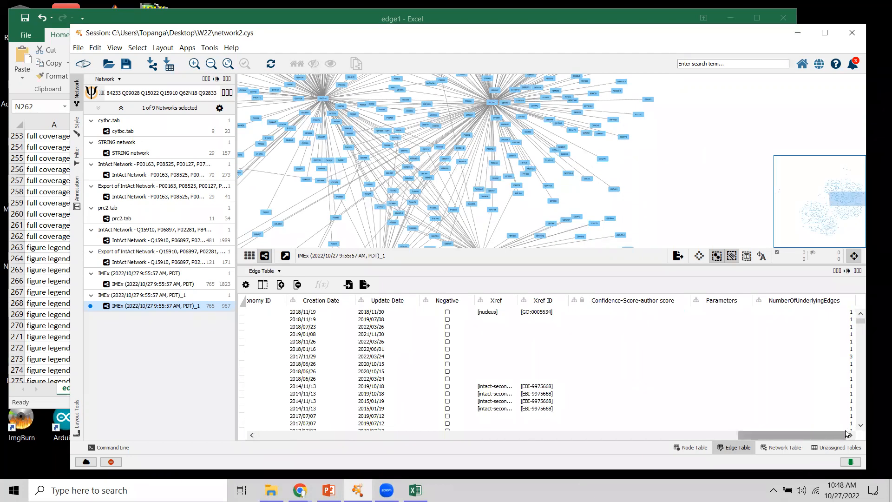
{"action": "left_click", "coordinate": [844, 302]}
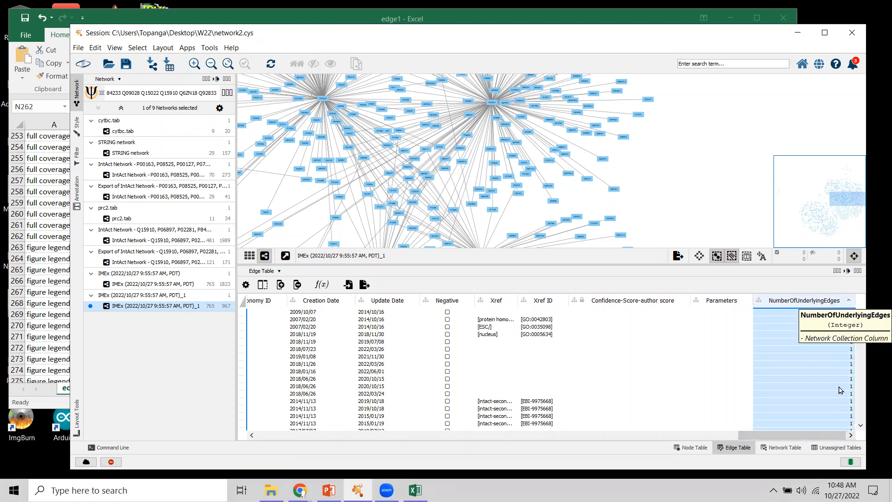
{"action": "left_click", "coordinate": [848, 301]}
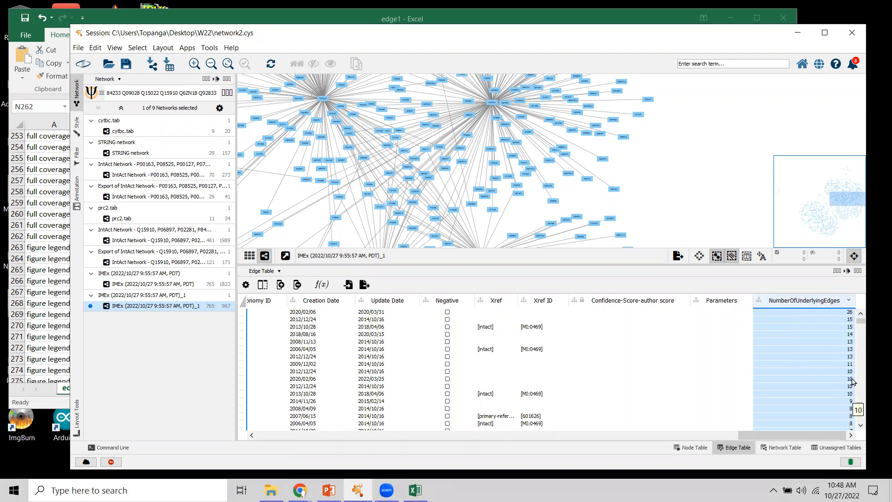
{"action": "left_click_drag", "start_coordinate": [861, 322], "coordinate": [862, 351]}
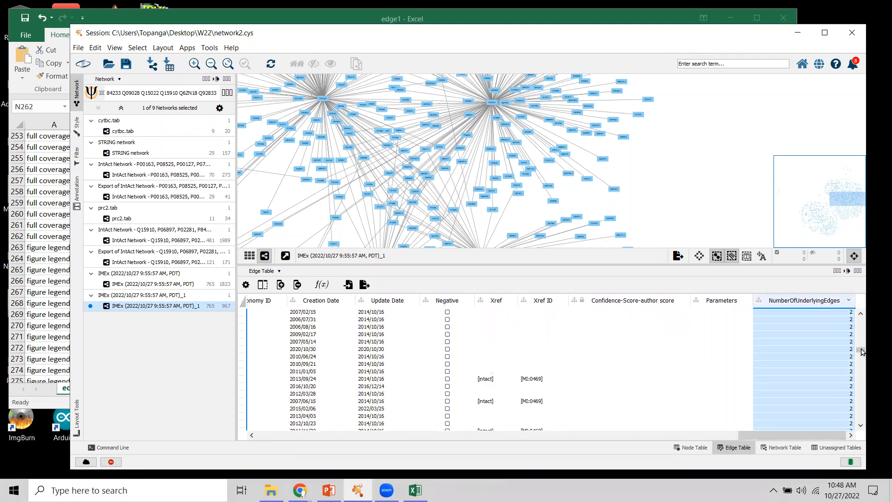
{"action": "left_click", "coordinate": [860, 425]}
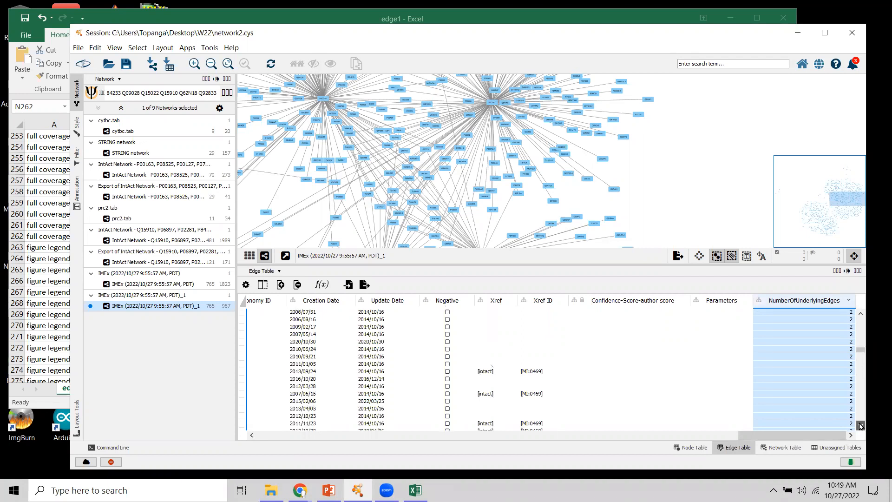
Select the network edges of the table rows whose NumberOfUnderlyingEdges is 1.
{"action": "left_click_drag", "start_coordinate": [862, 353], "coordinate": [863, 357]}
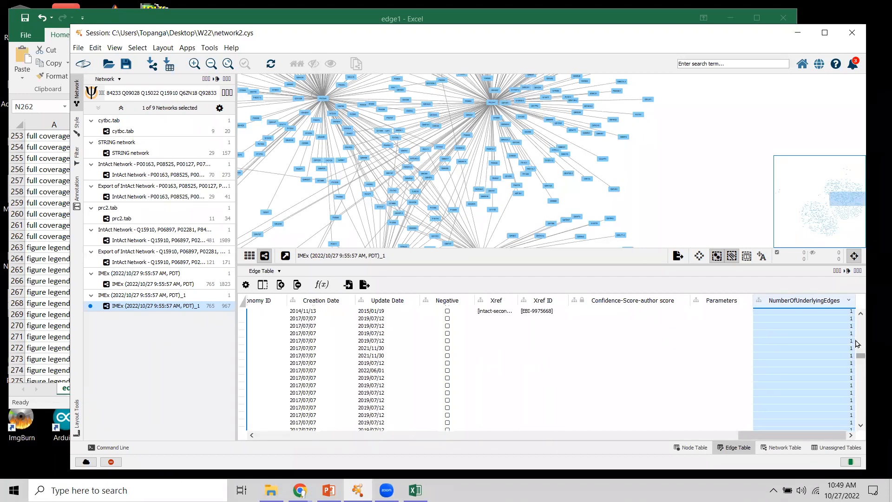
{"action": "left_click", "coordinate": [851, 312]}
{"action": "left_click", "coordinate": [861, 314]}
{"action": "left_click", "coordinate": [861, 314]}
{"action": "left_click", "coordinate": [860, 313]}
{"action": "left_click", "coordinate": [861, 314]}
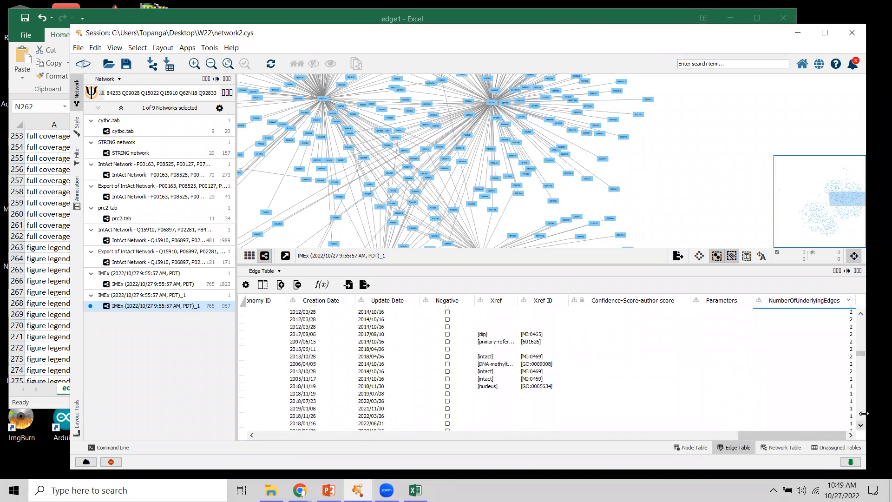
{"action": "left_click", "coordinate": [853, 386]}
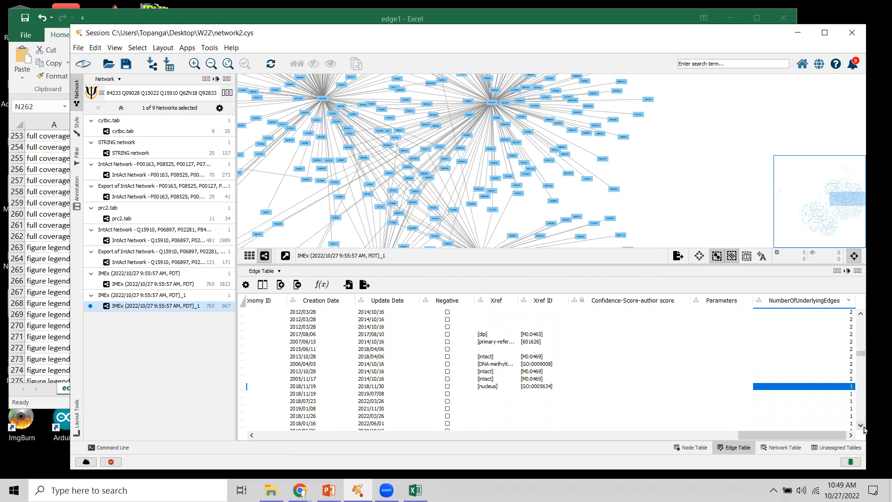
{"action": "left_click_drag", "start_coordinate": [861, 353], "coordinate": [870, 425]}
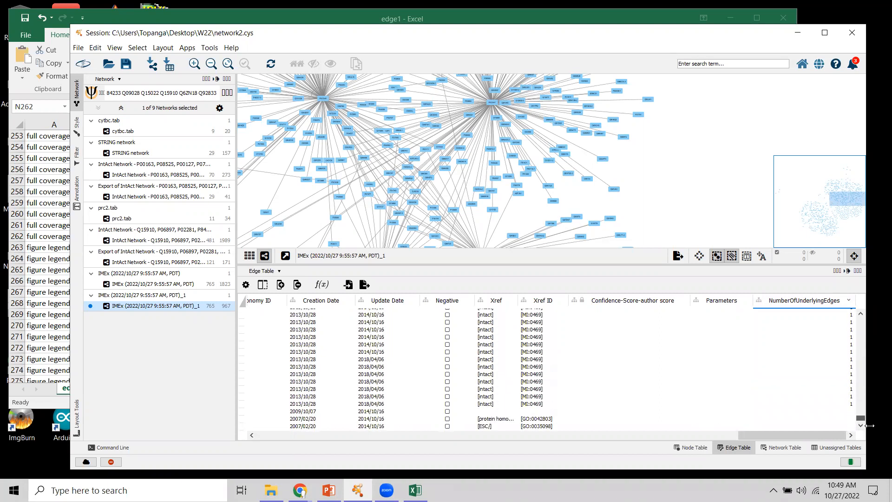
{"action": "left_click", "coordinate": [853, 403], "text": "shift"}
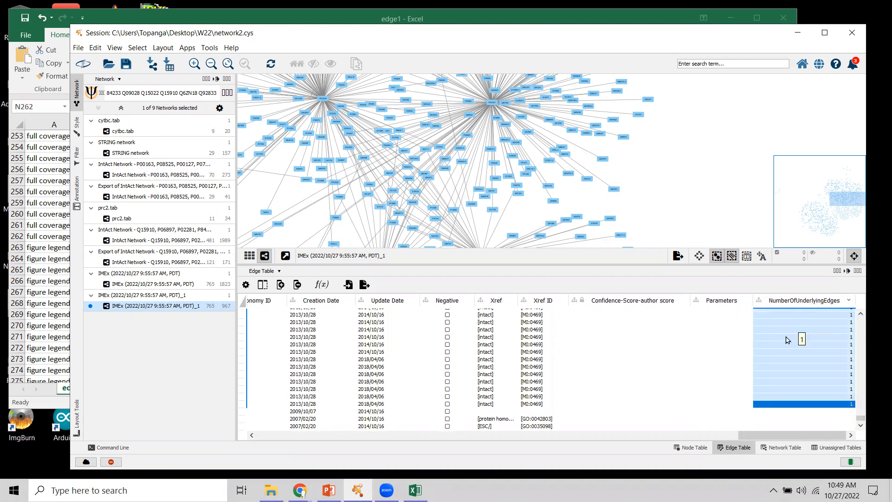
{"action": "right_click", "coordinate": [800, 337]}
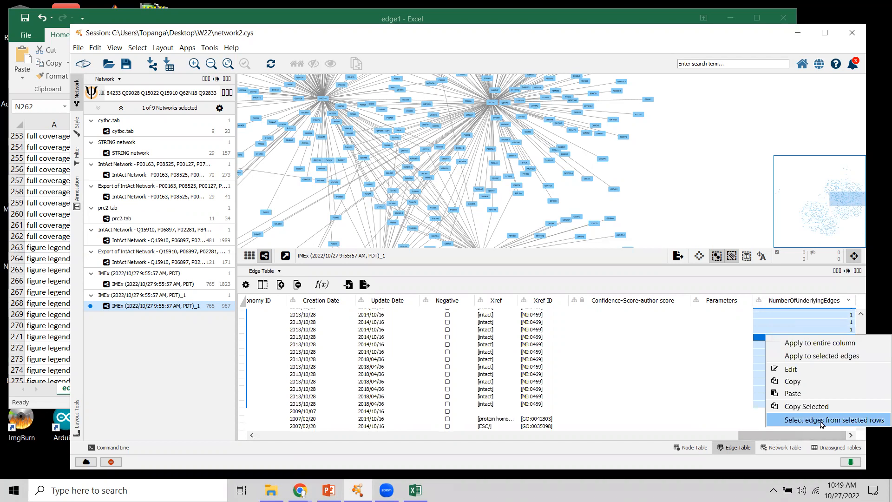
{"action": "left_click", "coordinate": [821, 419]}
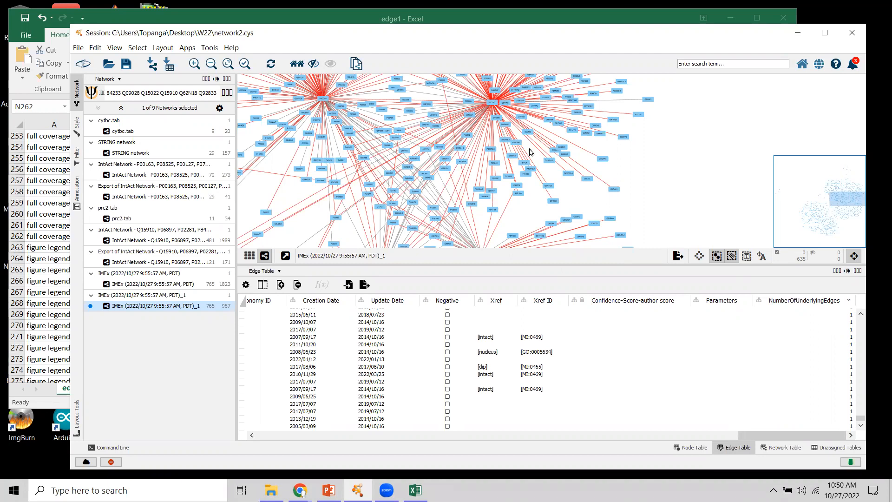
Clear the selection, go back through the sorted counts, and reselect the edges with a single underlying edge from their table rows.
{"action": "left_click", "coordinate": [695, 189]}
{"action": "left_click_drag", "start_coordinate": [863, 381], "coordinate": [863, 320]}
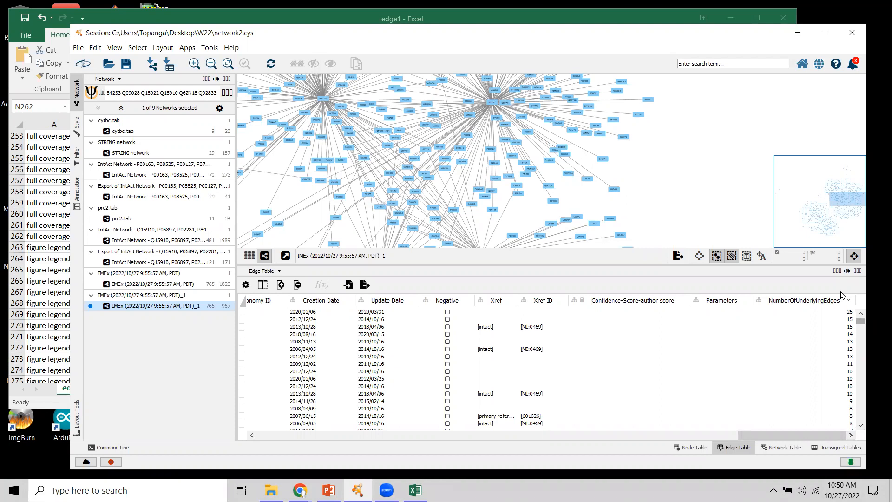
{"action": "mouse_move", "coordinate": [860, 321]}
{"action": "left_mouse_down"}
{"action": "mouse_move", "coordinate": [866, 429]}
{"action": "mouse_move", "coordinate": [867, 314]}
{"action": "left_mouse_up"}
{"action": "left_click", "coordinate": [854, 404]}
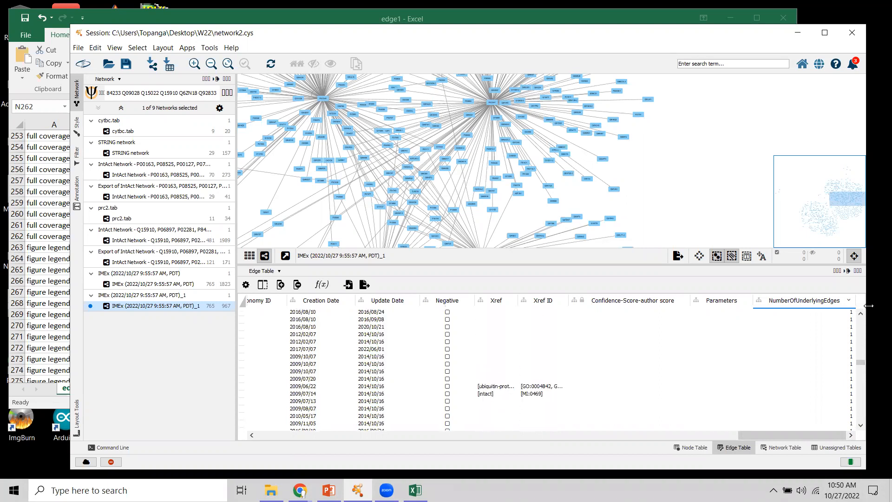
{"action": "left_click_drag", "start_coordinate": [861, 358], "coordinate": [861, 342]}
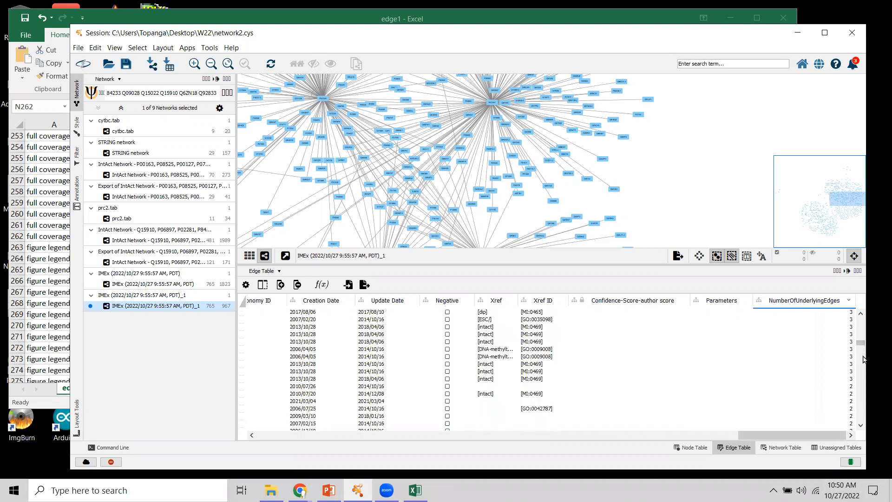
{"action": "left_click_drag", "start_coordinate": [862, 346], "coordinate": [861, 357]}
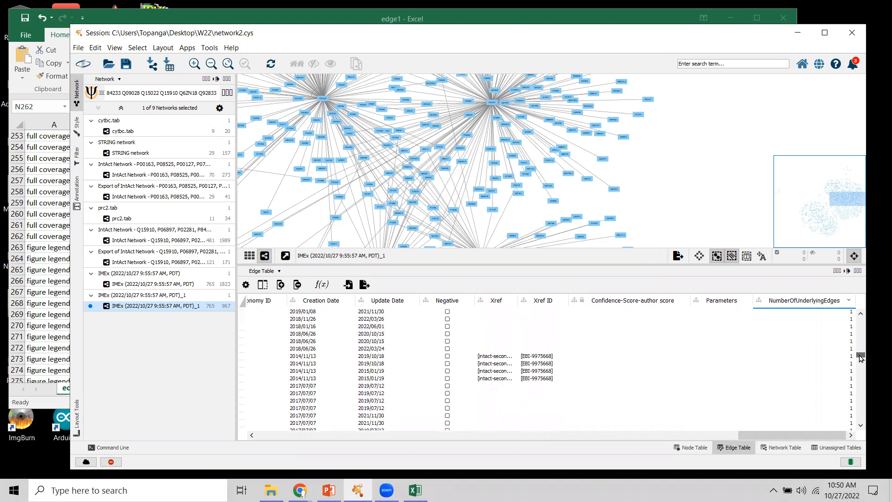
{"action": "left_click", "coordinate": [862, 315]}
{"action": "scroll", "coordinate": [862, 315], "scroll_direction": "up", "scroll_amount": 4}
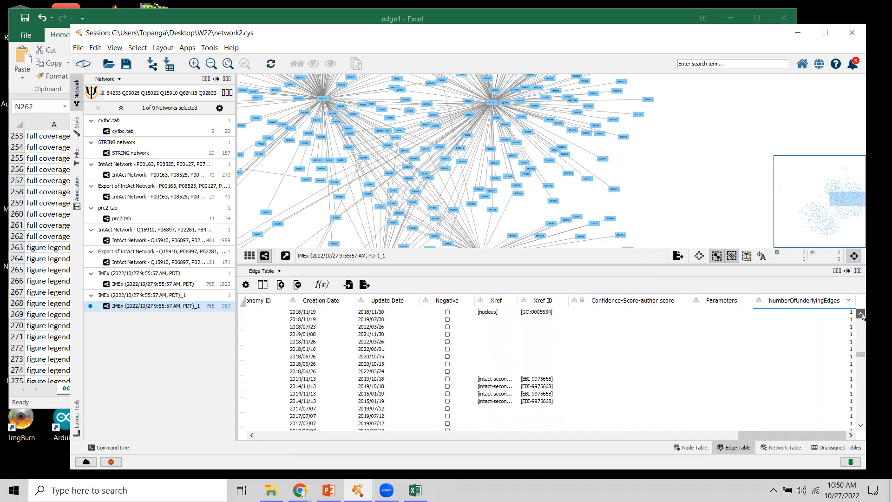
{"action": "left_click", "coordinate": [853, 386]}
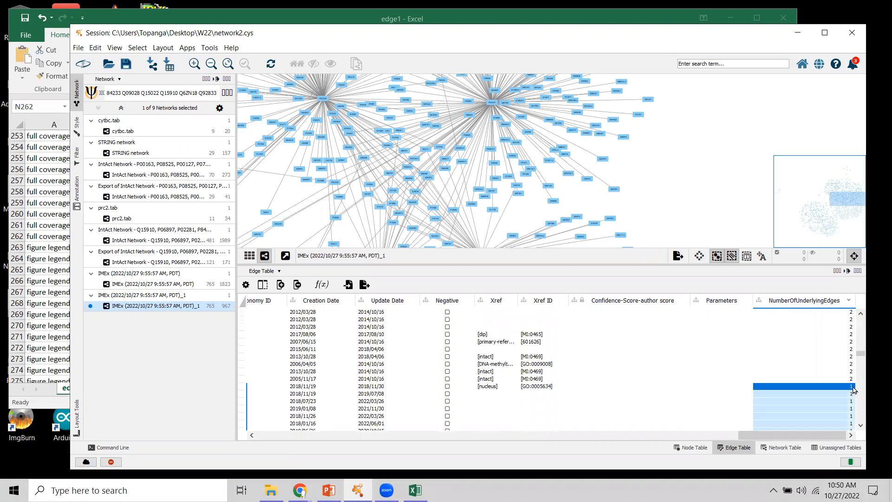
{"action": "right_click", "coordinate": [805, 389]}
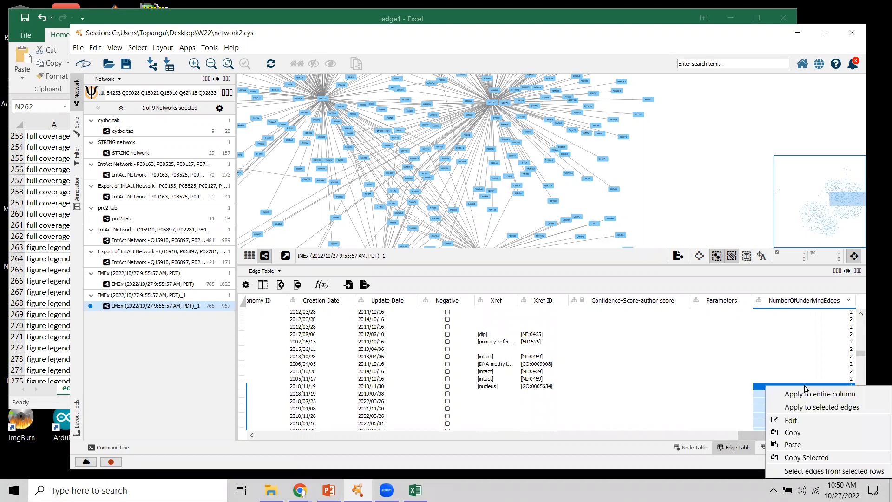
{"action": "left_click", "coordinate": [823, 472]}
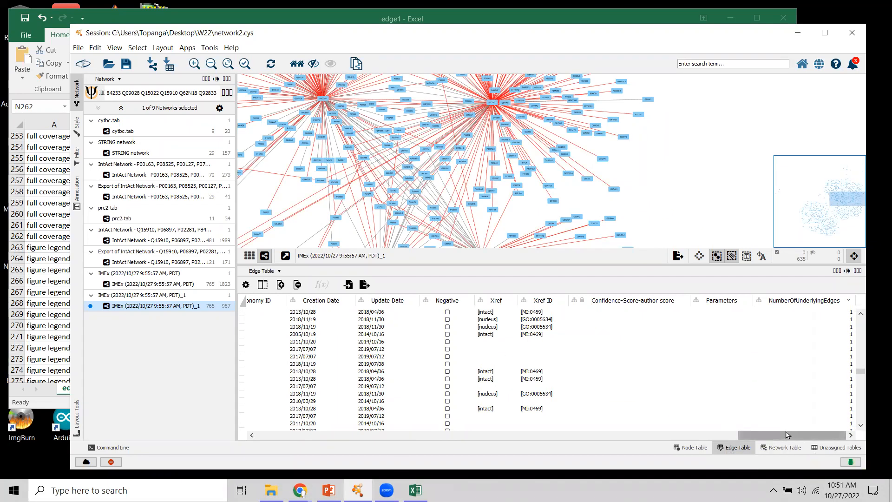
Sort the selected edges by Author in ascending order and look through the publications from the start of the list.
{"action": "left_click_drag", "start_coordinate": [786, 435], "coordinate": [265, 449]}
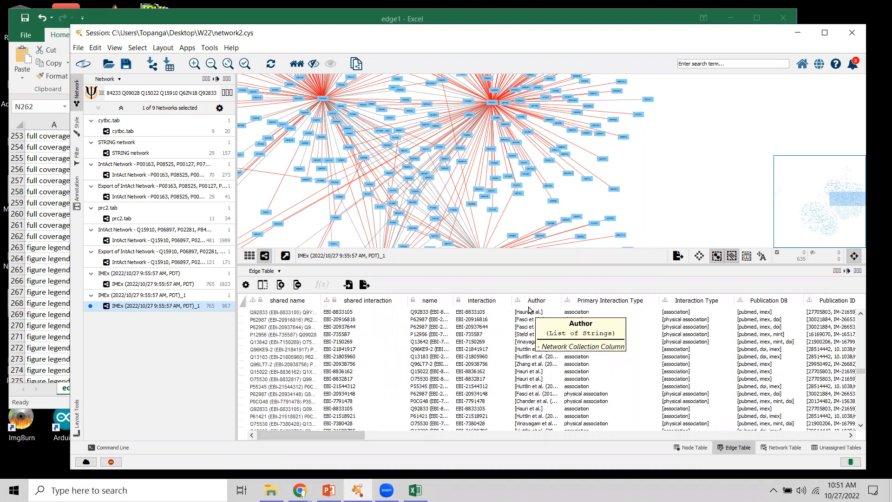
{"action": "left_click", "coordinate": [539, 302]}
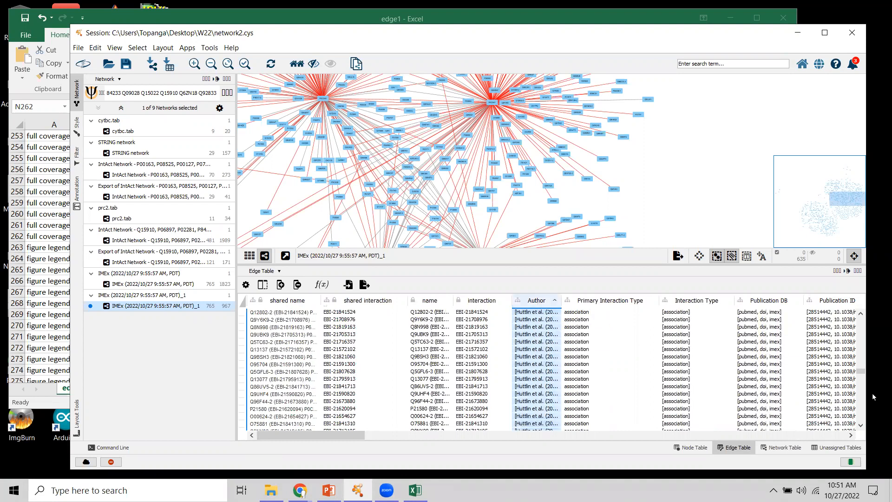
{"action": "left_click_drag", "start_coordinate": [865, 374], "coordinate": [865, 336]}
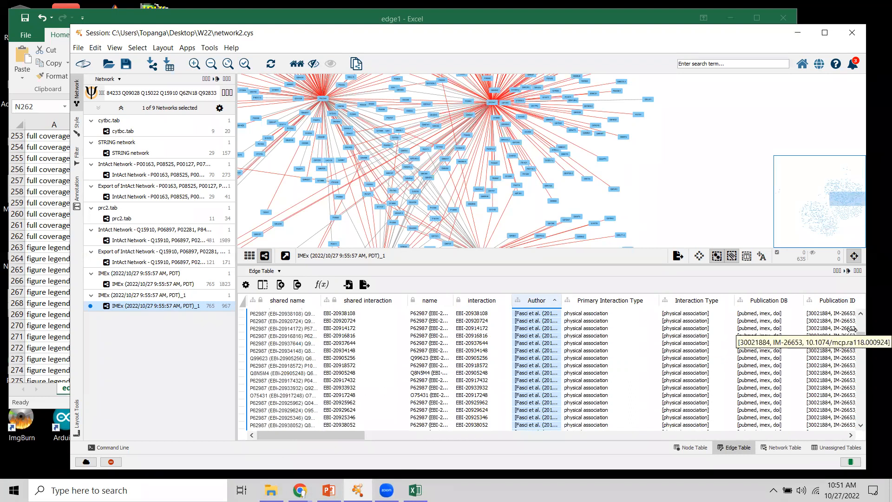
{"action": "left_click_drag", "start_coordinate": [860, 336], "coordinate": [860, 310]}
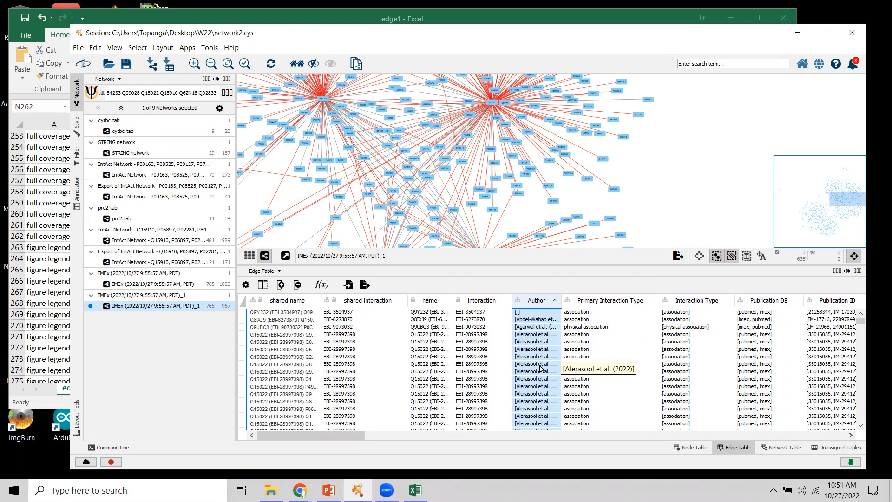
Narrow the edge selection to the rows of interaction EBI-28997398 that share the same 2022 Author entry.
{"action": "right_click", "coordinate": [532, 336]}
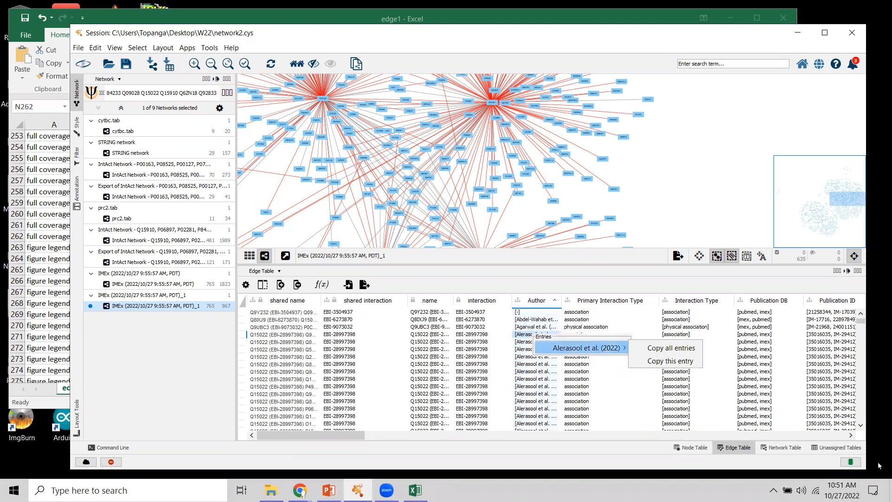
{"action": "left_click", "coordinate": [863, 426]}
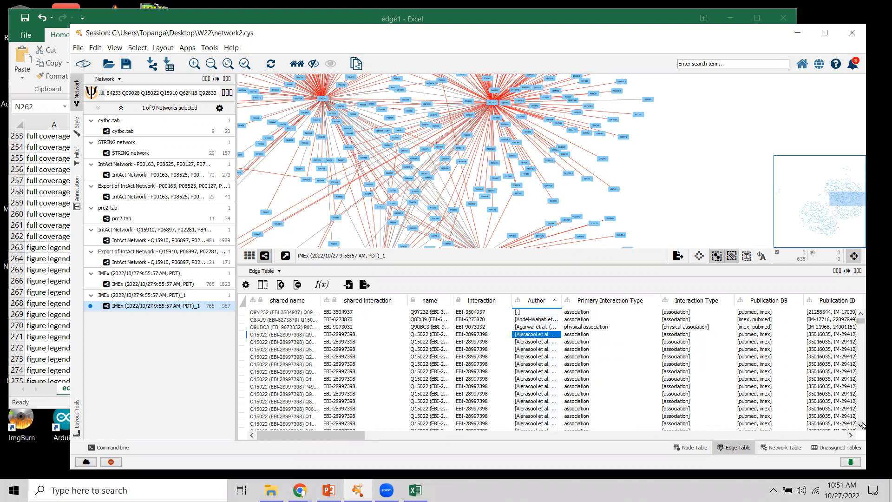
{"action": "left_click", "coordinate": [862, 426]}
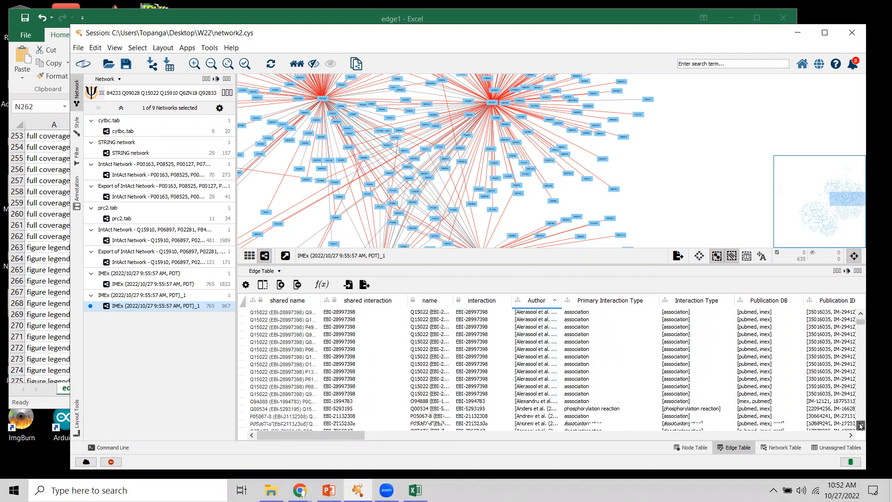
{"action": "right_click", "coordinate": [524, 356]}
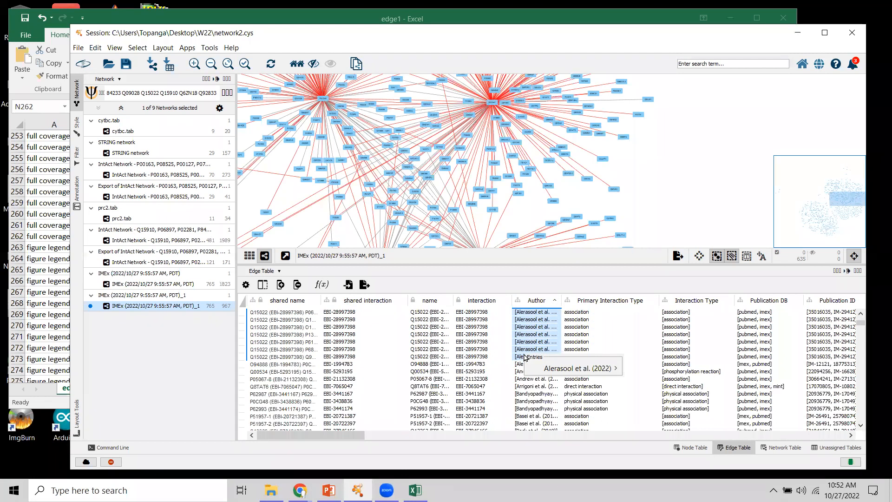
{"action": "mouse_move", "coordinate": [583, 369]}
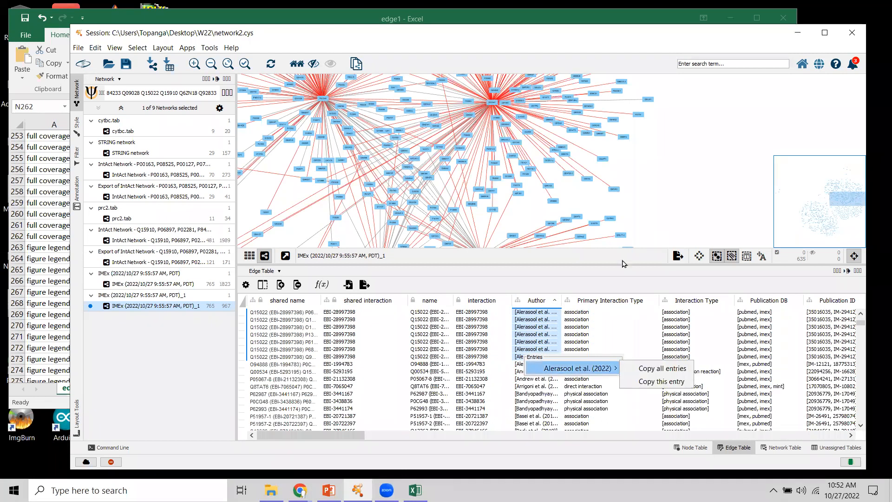
{"action": "left_click", "coordinate": [610, 282]}
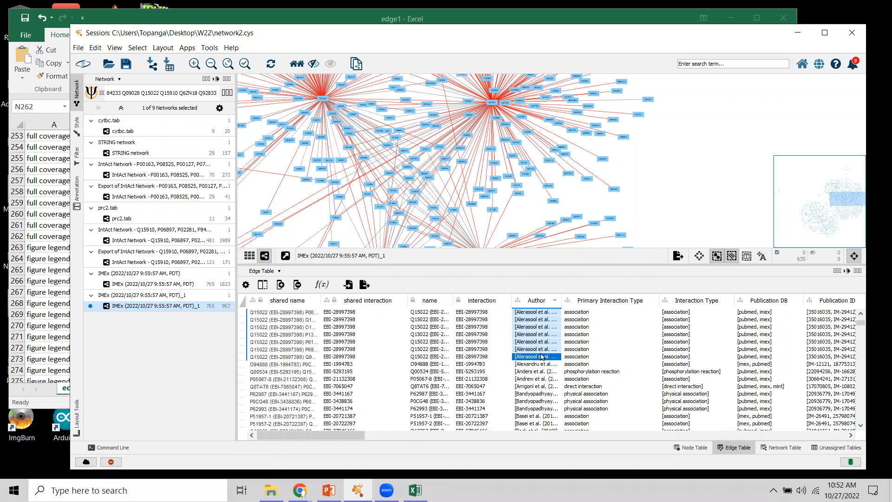
{"action": "right_click", "coordinate": [528, 337]}
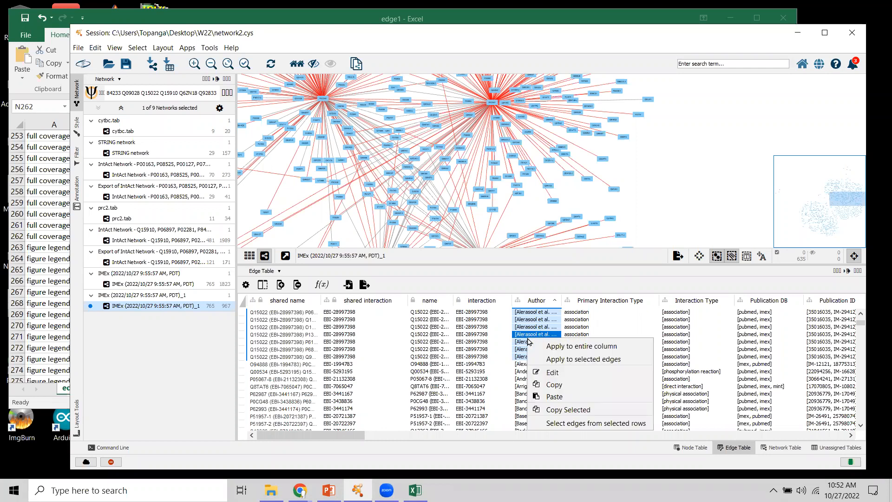
{"action": "left_click", "coordinate": [621, 423]}
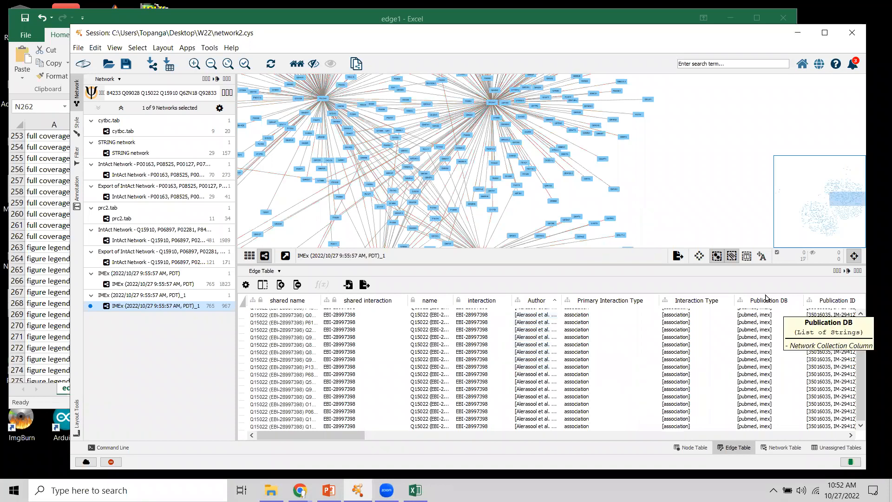
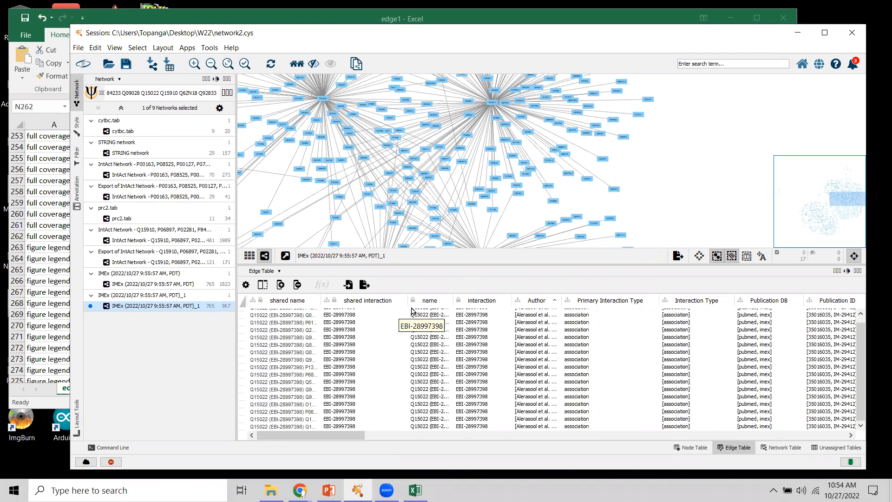
Open the original 481-node IntAct Network for Q15910, P06897, P02281 and reset its filters.
{"action": "left_click", "coordinate": [420, 204]}
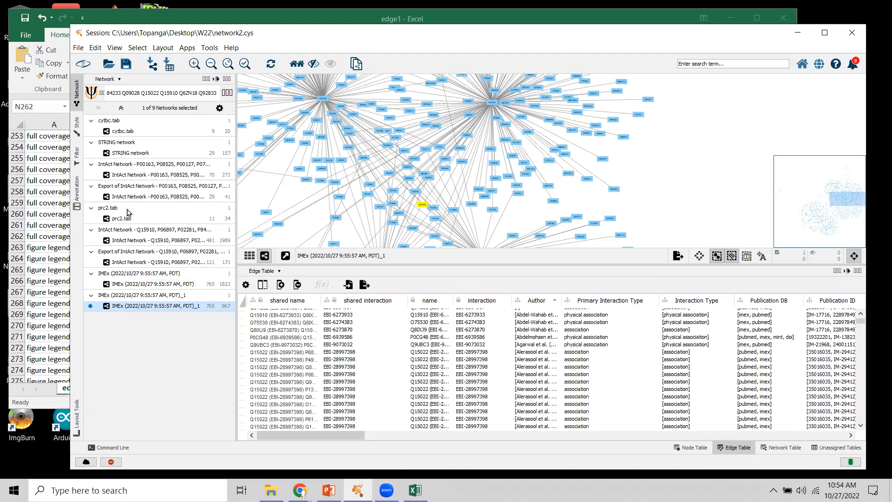
{"action": "left_click", "coordinate": [126, 262]}
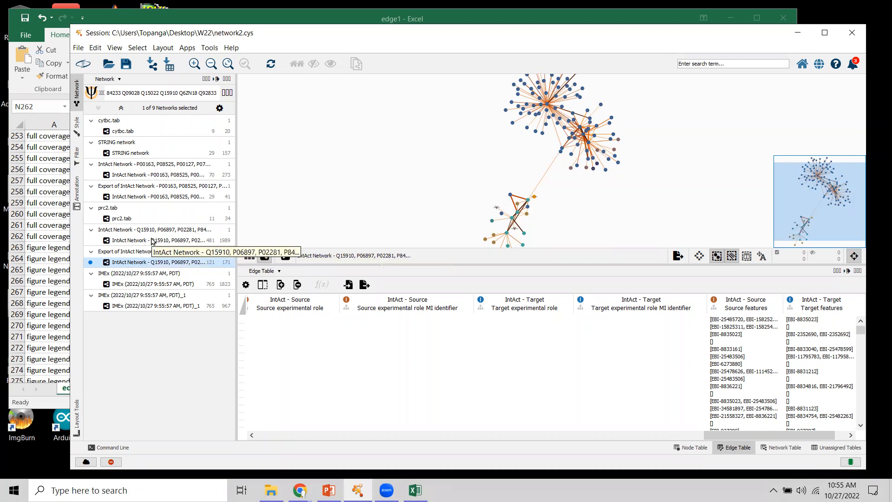
{"action": "left_click", "coordinate": [154, 241]}
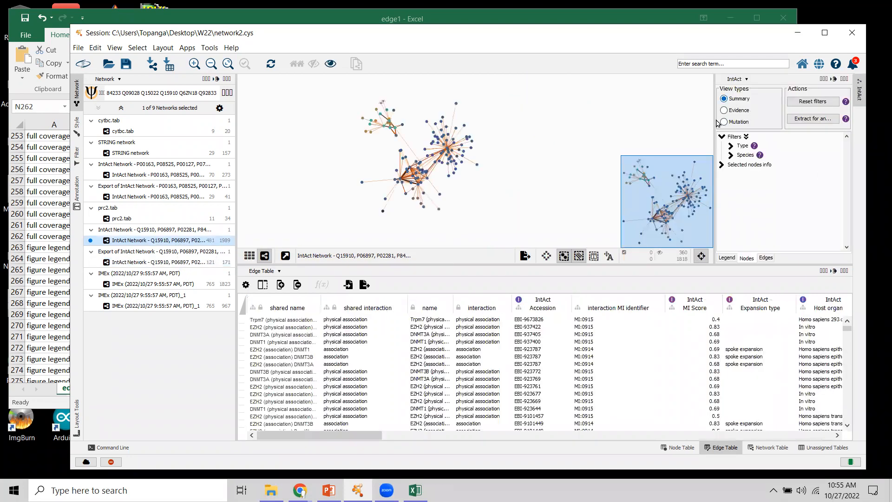
{"action": "left_click", "coordinate": [814, 102]}
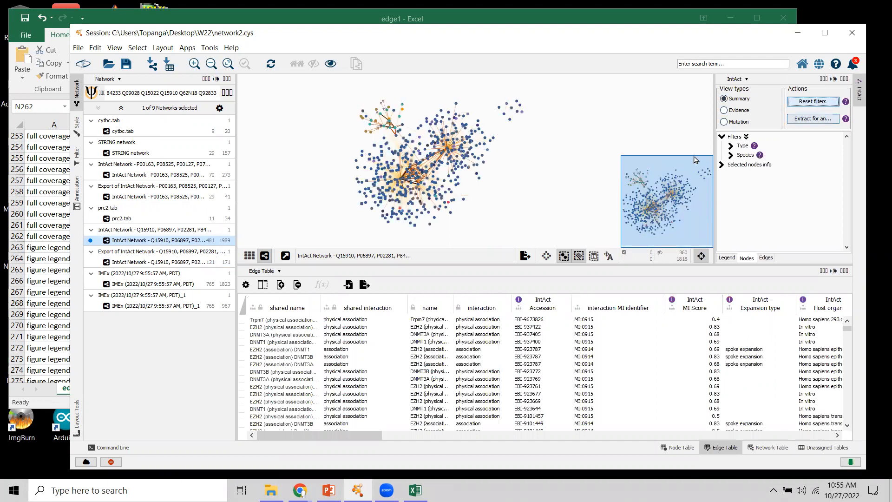
Expand all the node filters of the IntAct network to view their options.
{"action": "left_click", "coordinate": [737, 147]}
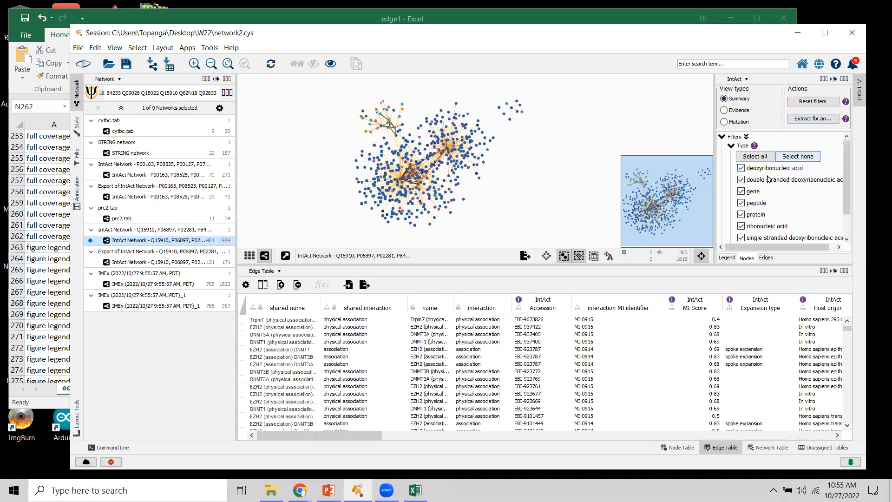
{"action": "left_click", "coordinate": [731, 146]}
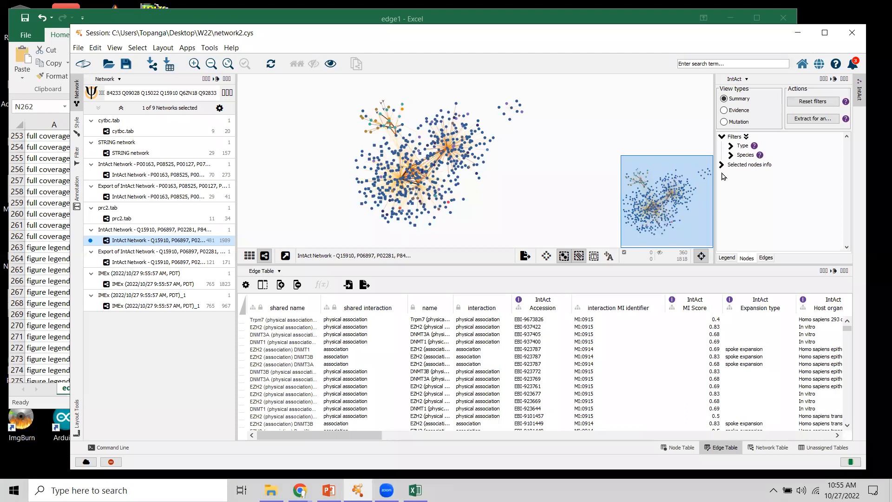
{"action": "left_click", "coordinate": [746, 137]}
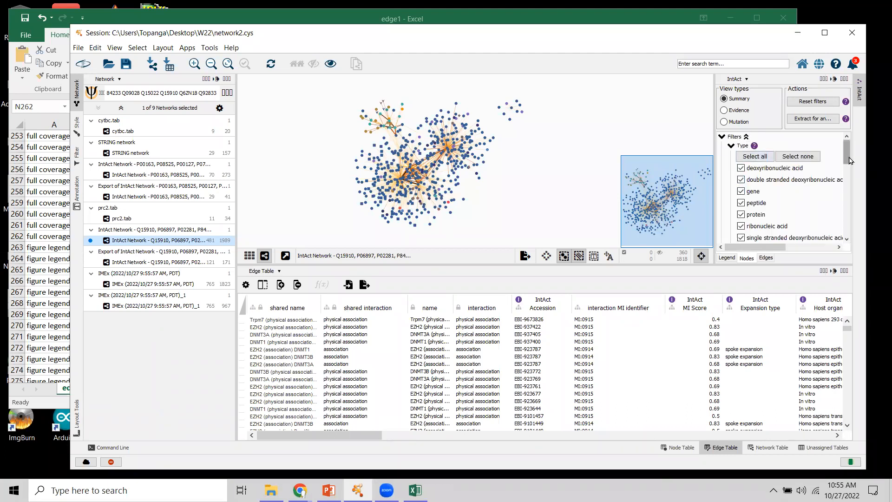
Preview the IntAct network in Evidence view with the node filters collapsed, then restore Summary view and reset the filters.
{"action": "scroll", "coordinate": [849, 139], "scroll_direction": "down", "scroll_amount": 3}
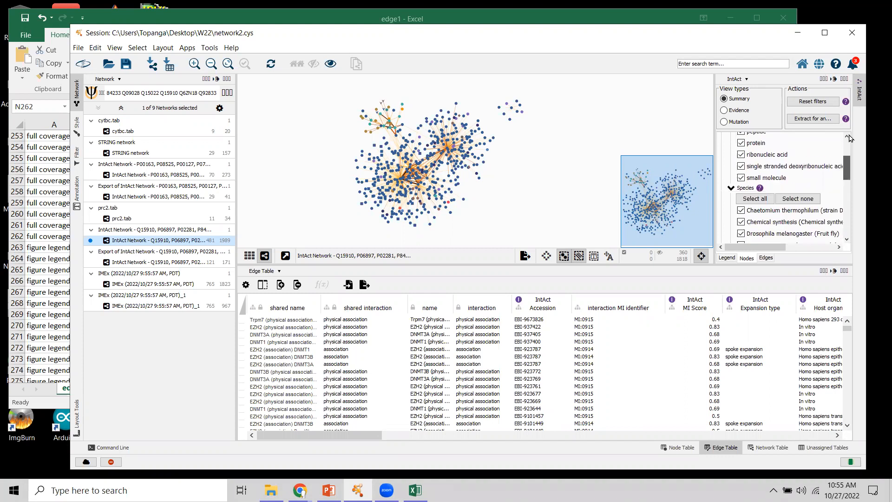
{"action": "scroll", "coordinate": [849, 138], "scroll_direction": "up", "scroll_amount": 3}
{"action": "left_click", "coordinate": [733, 137]}
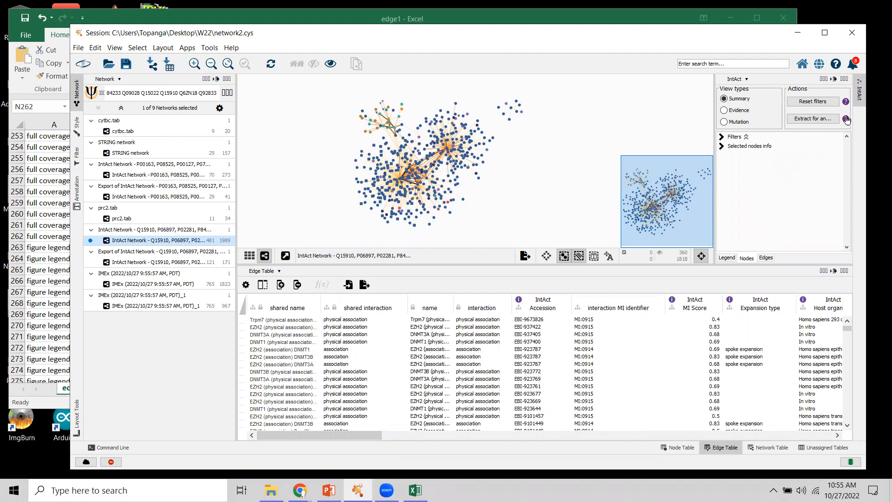
{"action": "left_click", "coordinate": [733, 110]}
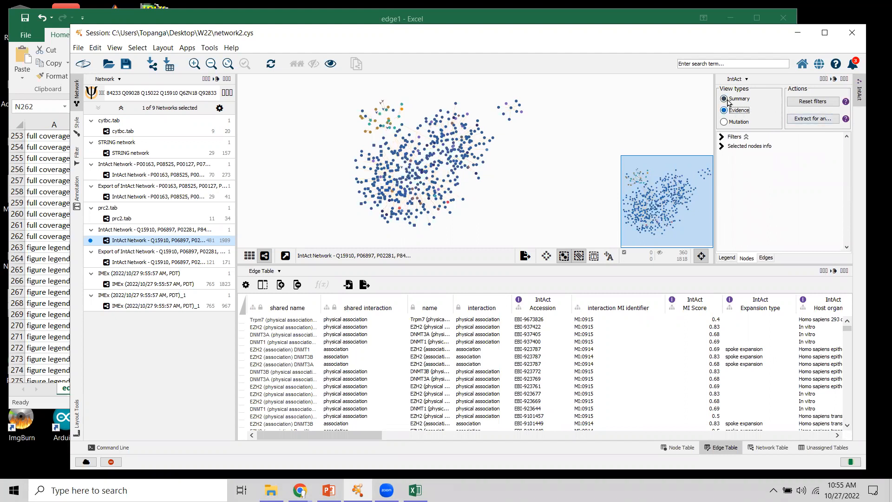
{"action": "left_click", "coordinate": [724, 99]}
{"action": "left_click", "coordinate": [818, 104]}
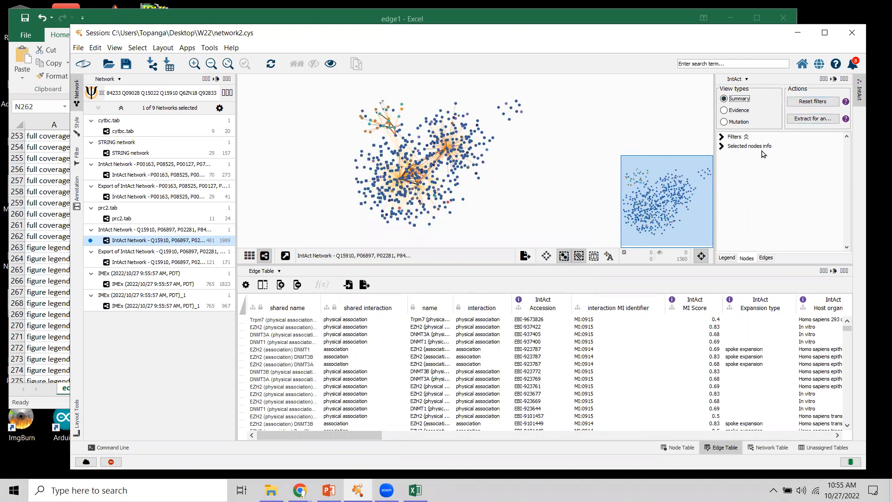
Review the node filters for molecule type and species through the end of the list, and reset the filters.
{"action": "left_click", "coordinate": [722, 137]}
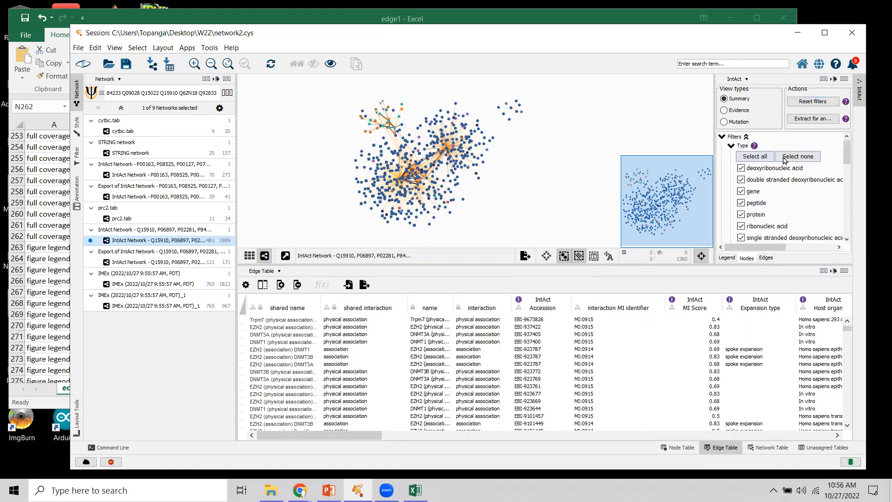
{"action": "left_click_drag", "start_coordinate": [848, 157], "coordinate": [849, 232]}
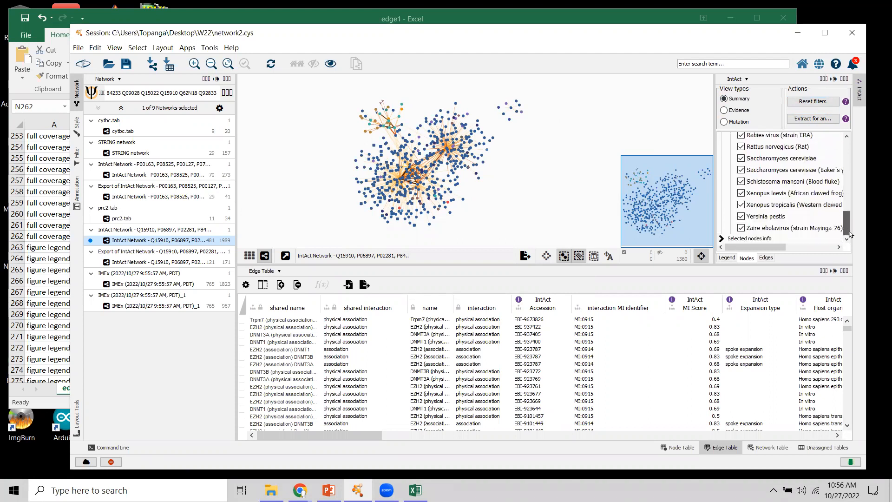
{"action": "left_click", "coordinate": [722, 238]}
{"action": "left_click_drag", "start_coordinate": [845, 229], "coordinate": [848, 149]}
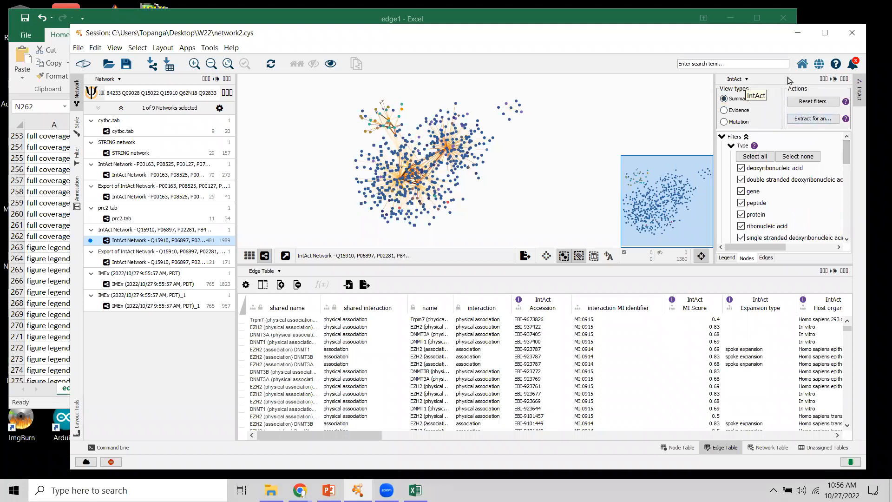
{"action": "left_click", "coordinate": [819, 102]}
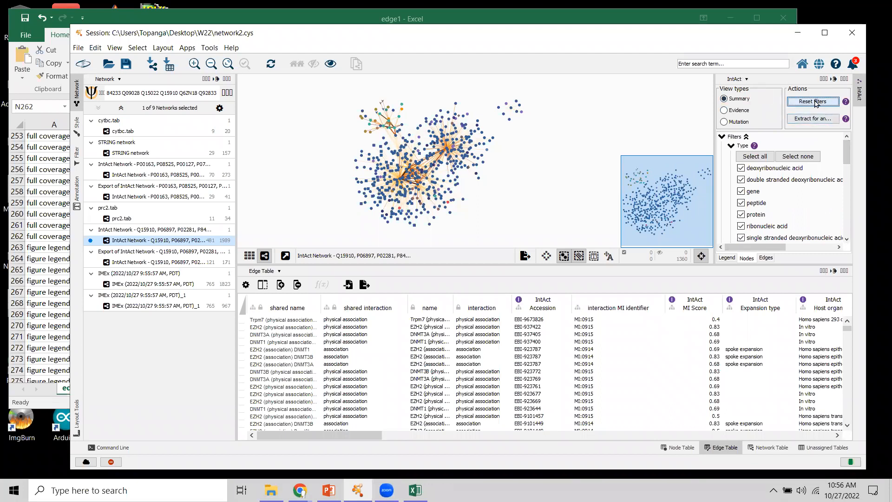
Show the network in Evidence view and open its edge filters in a widened IntAct panel.
{"action": "left_click", "coordinate": [739, 110]}
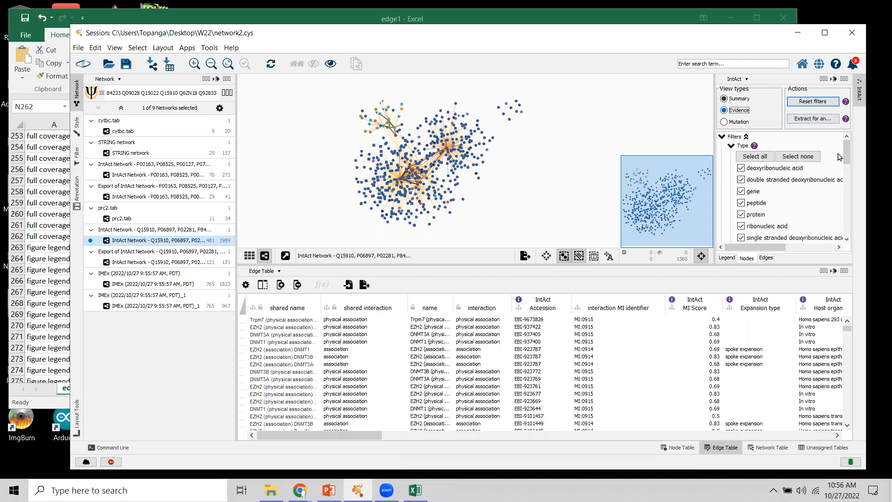
{"action": "left_click_drag", "start_coordinate": [714, 145], "coordinate": [667, 144]}
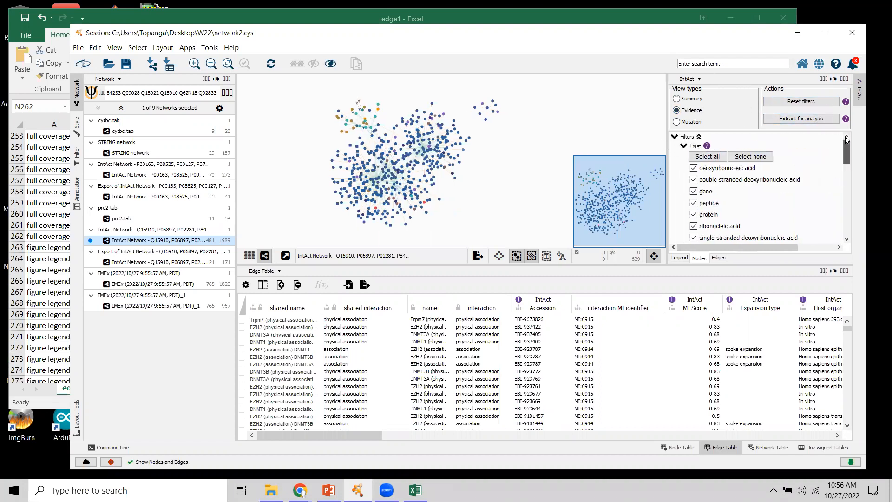
{"action": "left_click", "coordinate": [751, 241]}
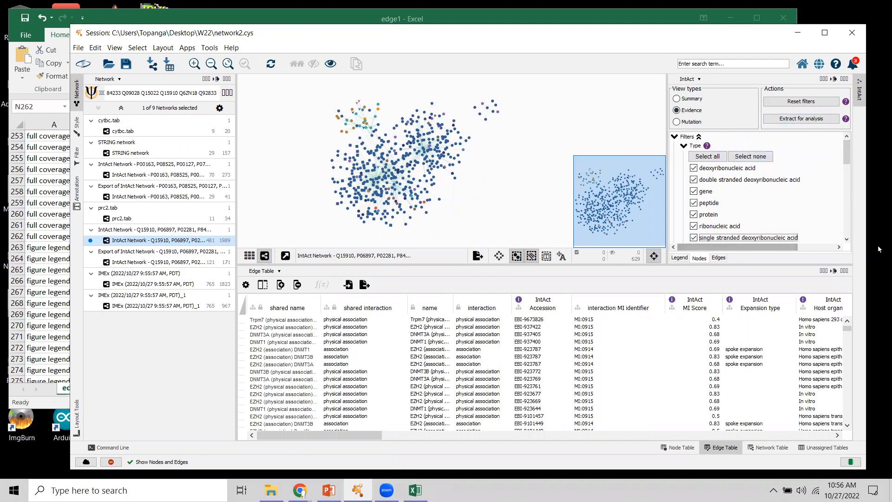
{"action": "left_click", "coordinate": [680, 259]}
{"action": "left_click", "coordinate": [701, 259]}
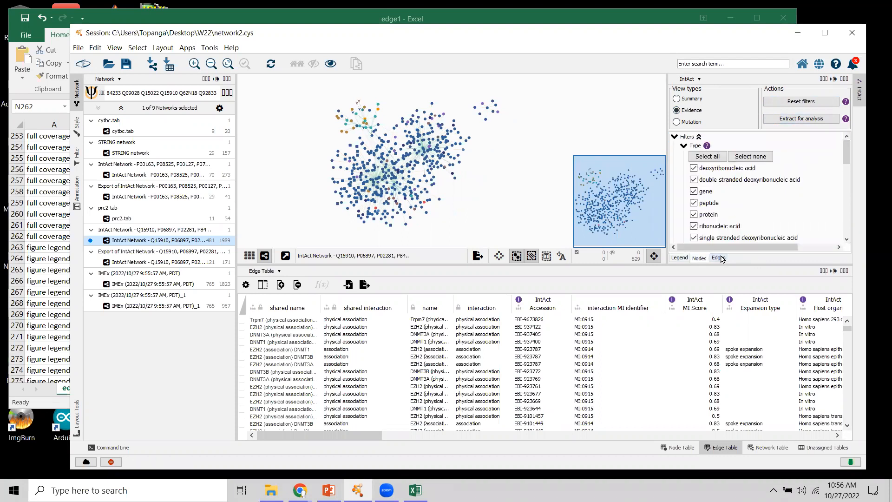
{"action": "left_click", "coordinate": [720, 259]}
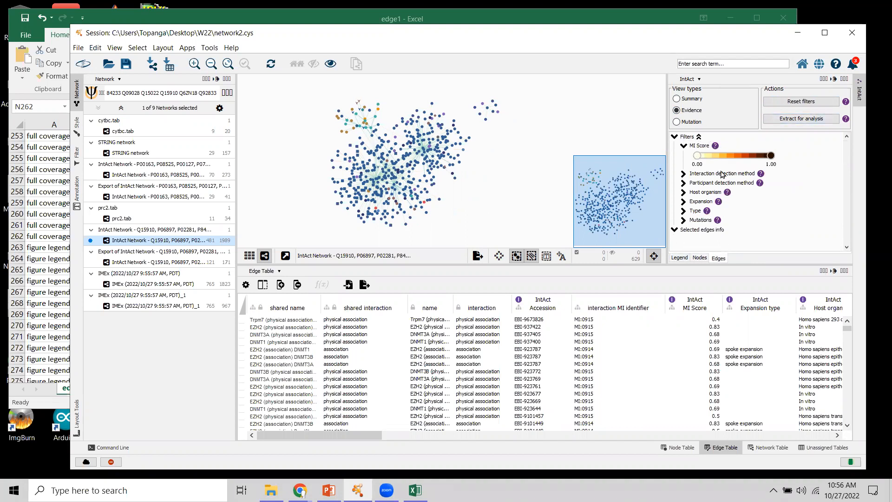
Raise the minimum MI Score of the edge filter to 0.22 and review the interaction Type options.
{"action": "left_click_drag", "start_coordinate": [696, 155], "coordinate": [713, 157]}
{"action": "left_click", "coordinate": [684, 212]}
{"action": "left_click_drag", "start_coordinate": [848, 203], "coordinate": [846, 247]}
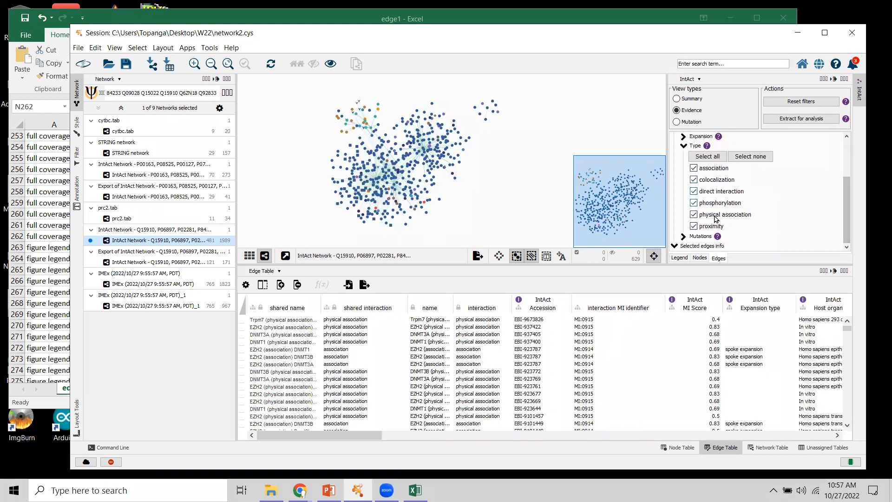
{"action": "left_click", "coordinate": [684, 145]}
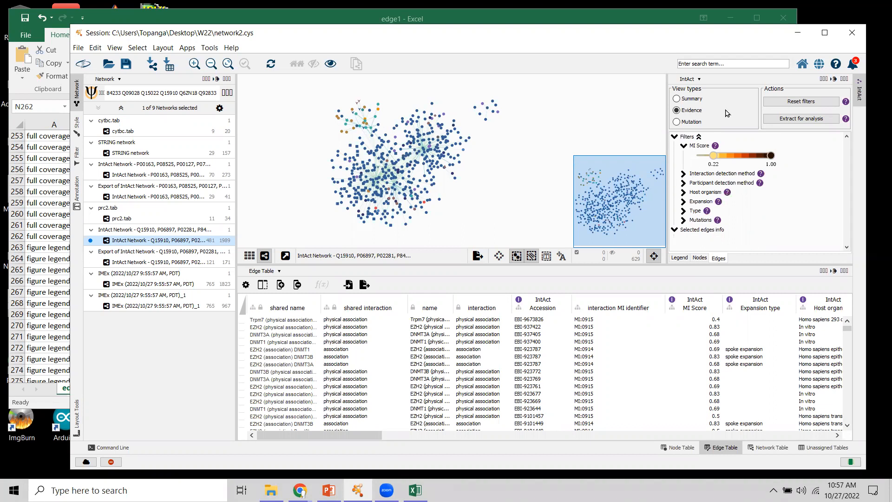
Return the network to Summary view and look through the edge table columns, including the biological roles and interaction columns.
{"action": "left_click", "coordinate": [676, 98]}
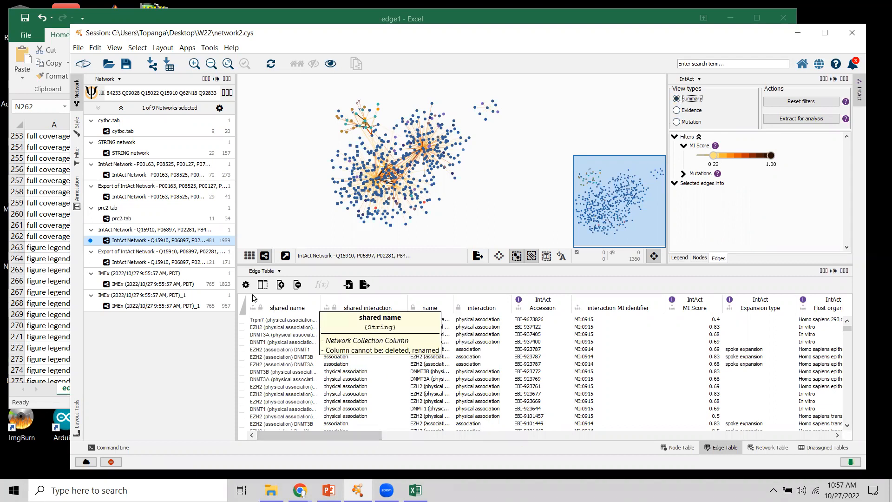
{"action": "left_click", "coordinate": [262, 271]}
{"action": "left_click", "coordinate": [268, 297]}
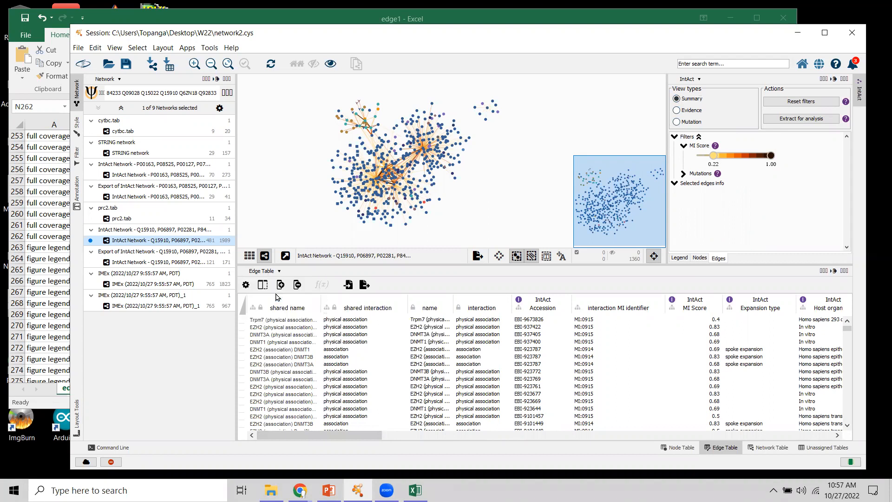
{"action": "left_click_drag", "start_coordinate": [329, 432], "coordinate": [625, 453]}
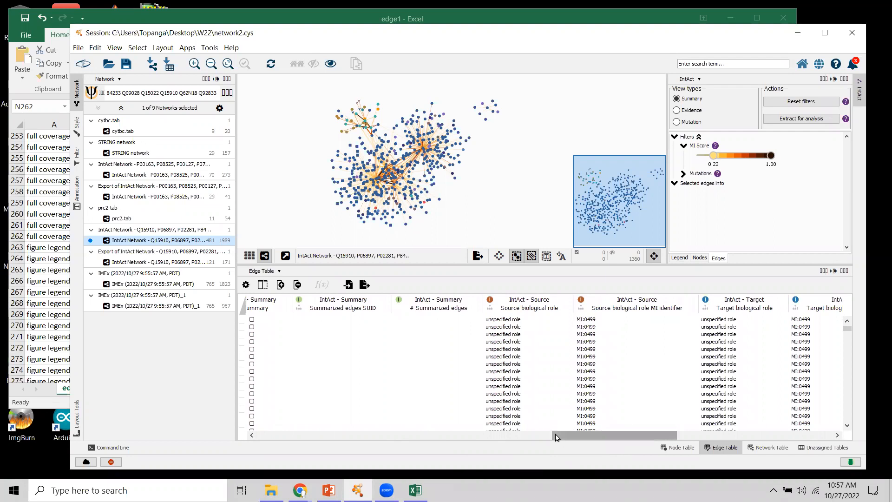
{"action": "left_click_drag", "start_coordinate": [563, 436], "coordinate": [233, 415]}
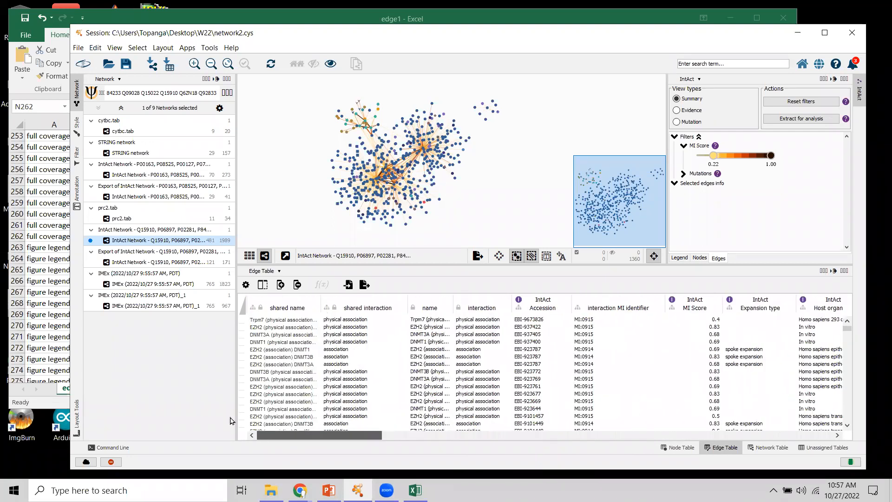
{"action": "left_click", "coordinate": [489, 309]}
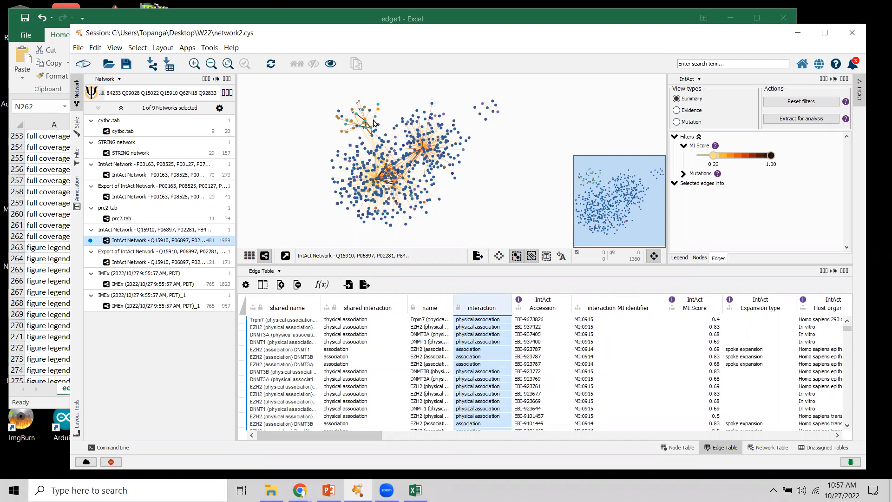
Select the summary edge between RBBP4 and ASF1A in the network and examine its edge table row.
{"action": "scroll", "coordinate": [493, 195], "scroll_direction": "up", "scroll_amount": 5}
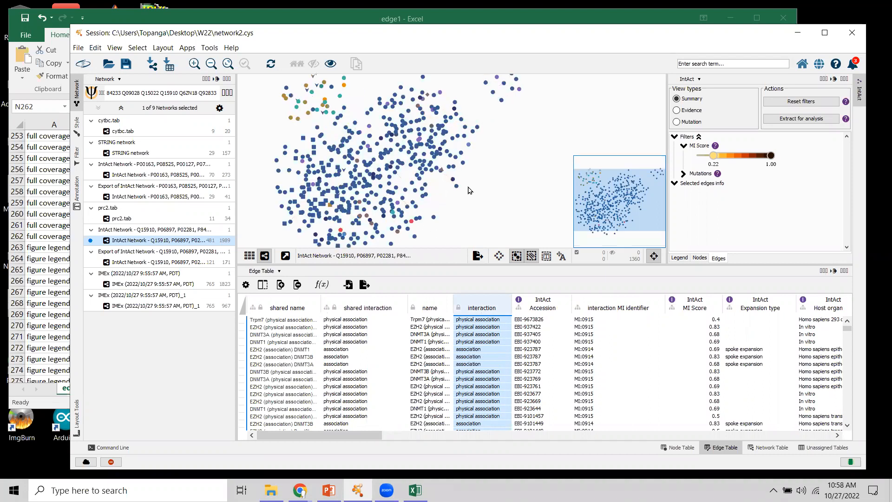
{"action": "scroll", "coordinate": [418, 166], "scroll_direction": "up", "scroll_amount": 5}
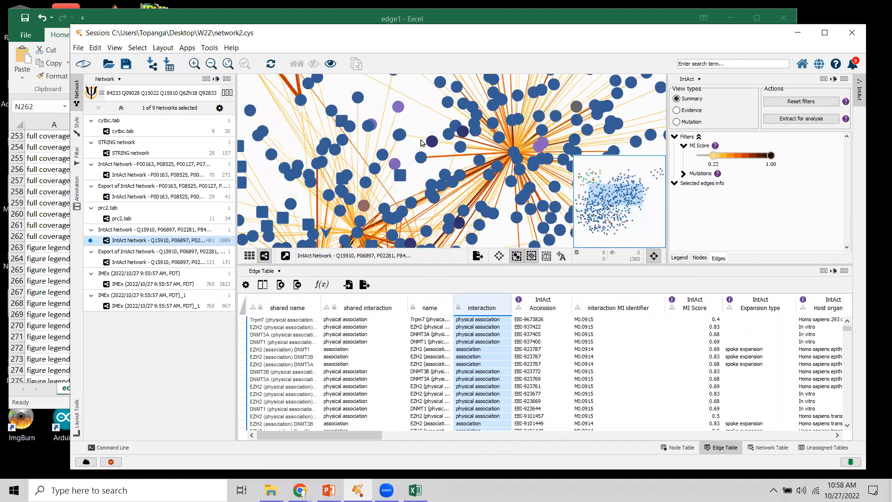
{"action": "left_click_drag", "start_coordinate": [418, 166], "coordinate": [419, 168]}
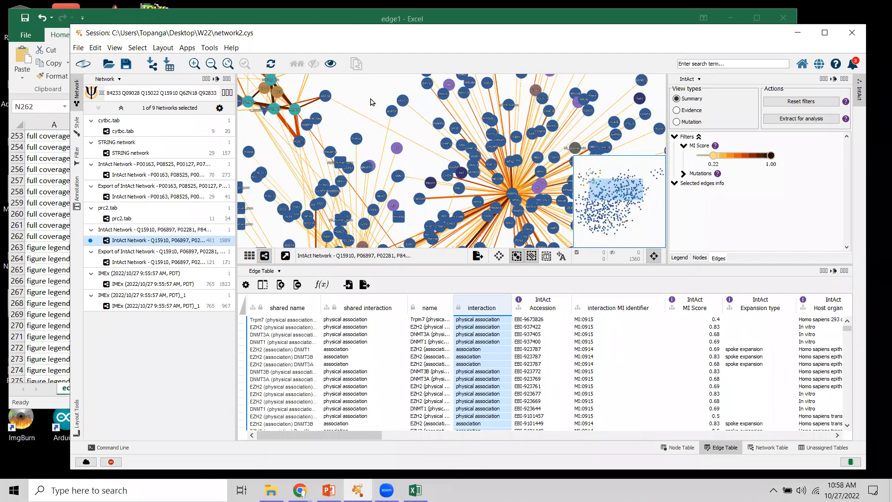
{"action": "left_click", "coordinate": [376, 130]}
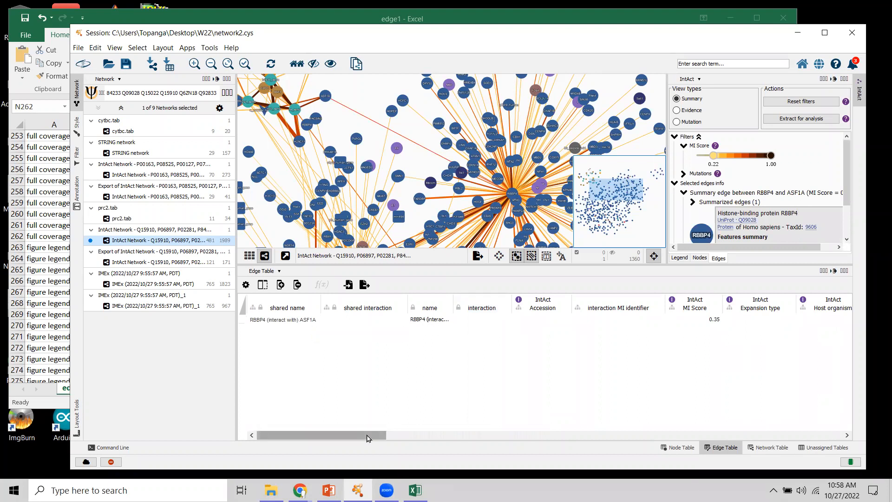
{"action": "left_click_drag", "start_coordinate": [376, 434], "coordinate": [351, 431]}
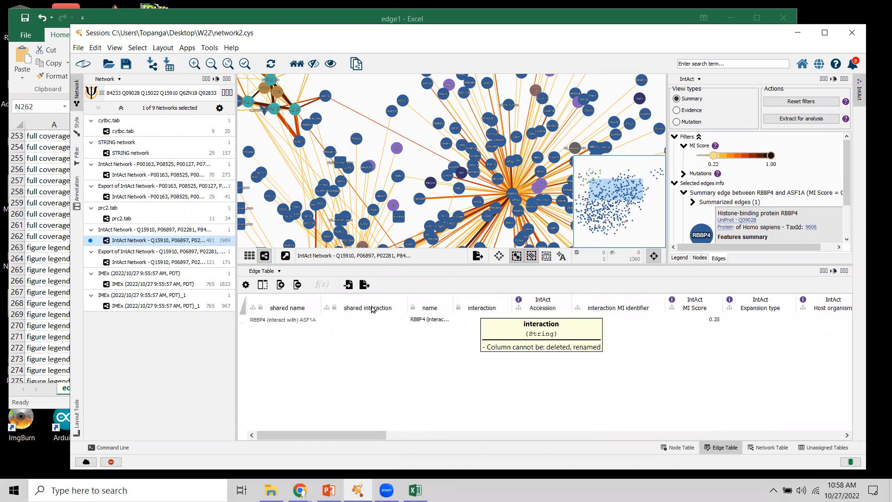
Switch the network to Evidence view and select the edge between RBBP4 and ASF1A to compare it with its summary edge.
{"action": "left_click", "coordinate": [376, 99]}
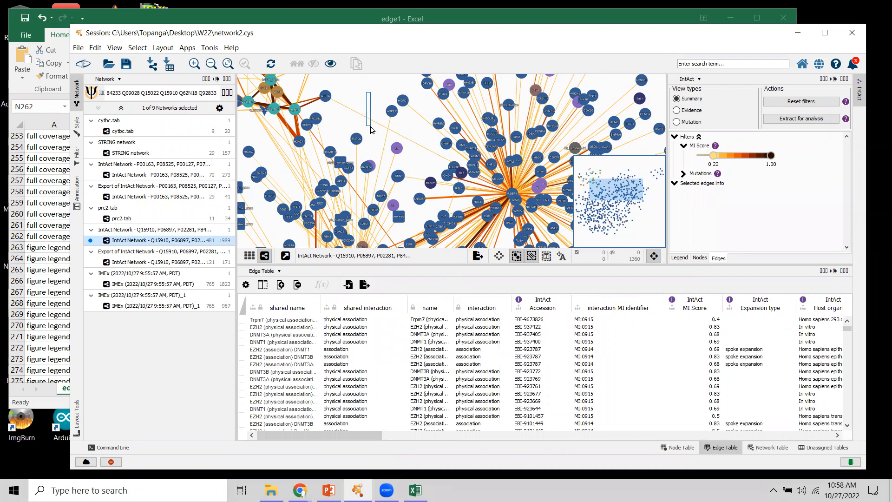
{"action": "left_click", "coordinate": [371, 126]}
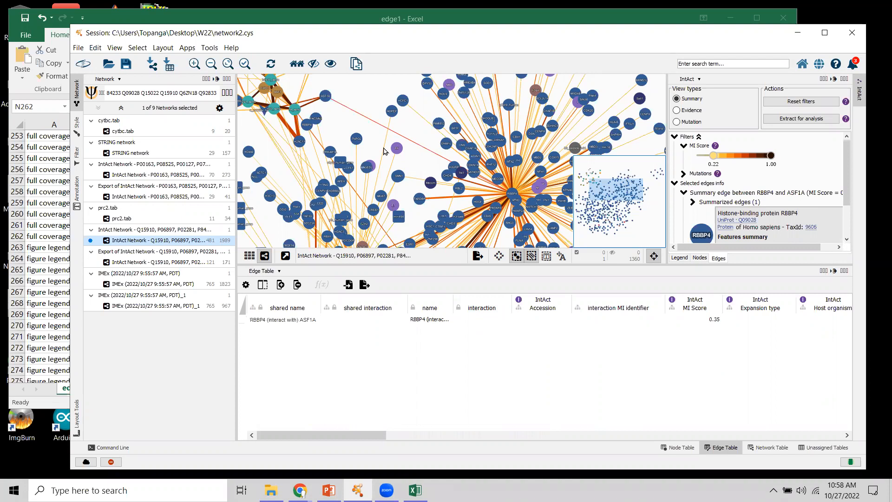
{"action": "left_click", "coordinate": [381, 95]}
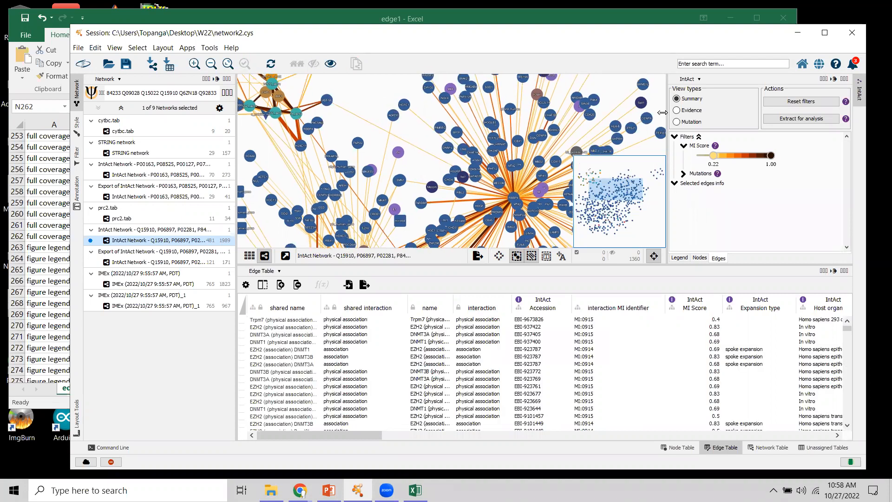
{"action": "left_click", "coordinate": [676, 111]}
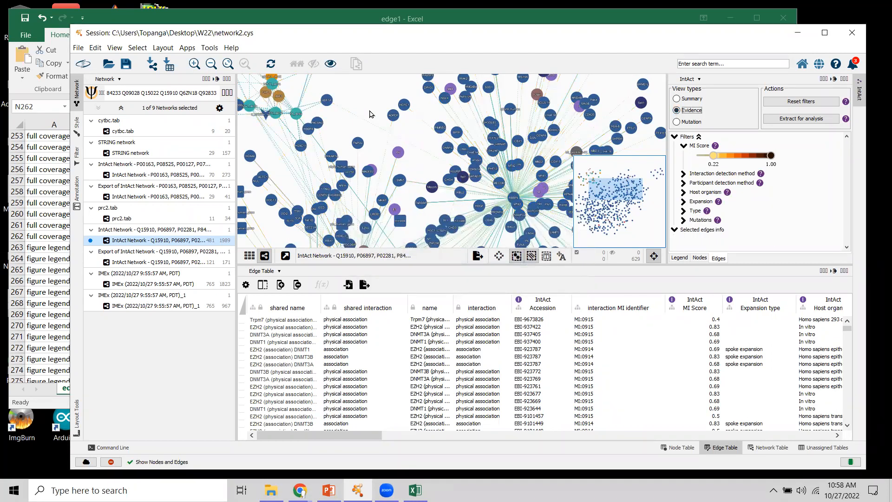
{"action": "left_click", "coordinate": [375, 133]}
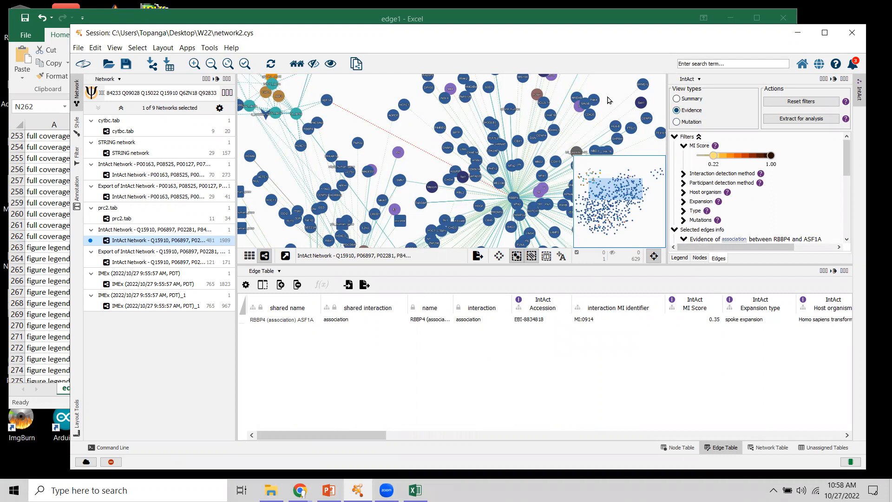
Restore Summary view, reselect the RBBP4 to ASF1A edge, and enlarge the network area above the edge table.
{"action": "left_click", "coordinate": [677, 99]}
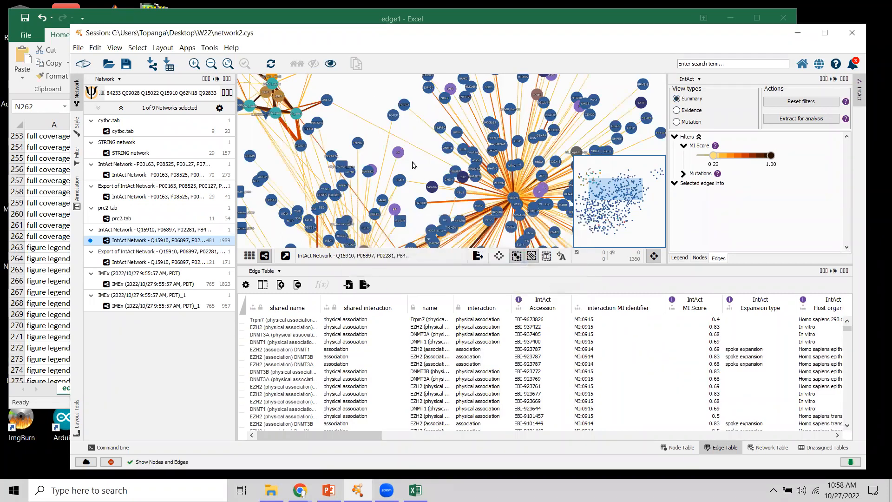
{"action": "left_click", "coordinate": [376, 124]}
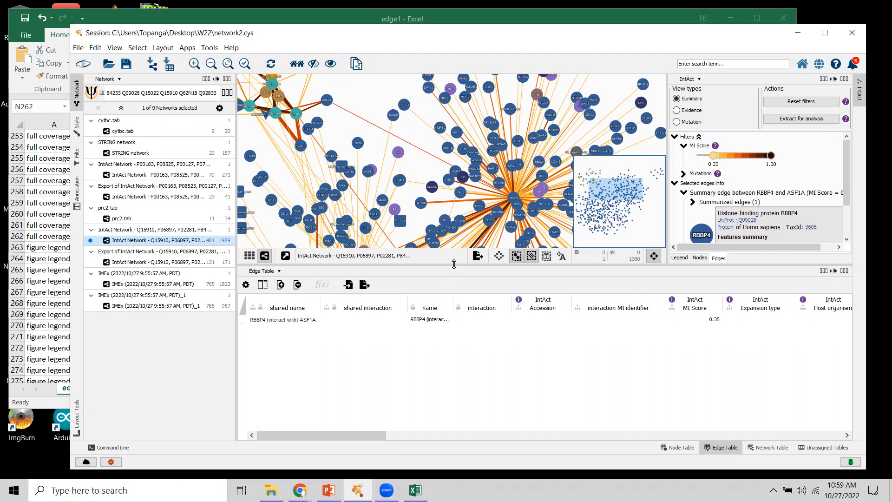
{"action": "left_click_drag", "start_coordinate": [456, 283], "coordinate": [455, 315]}
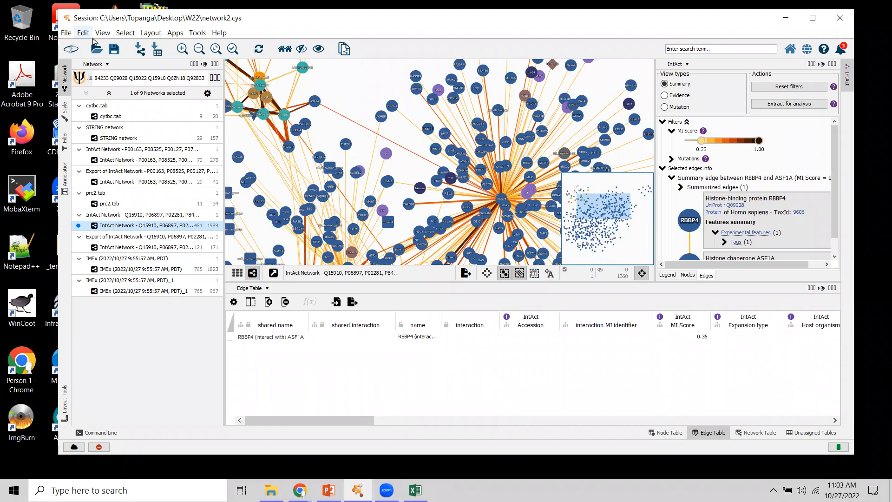
Save the current session under its existing name, network2.cys.
{"action": "left_click", "coordinate": [68, 34]}
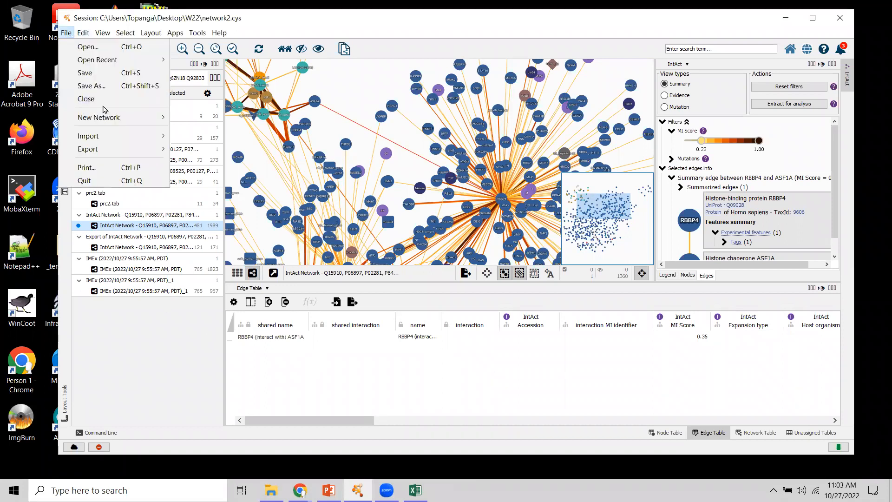
{"action": "left_click", "coordinate": [89, 73]}
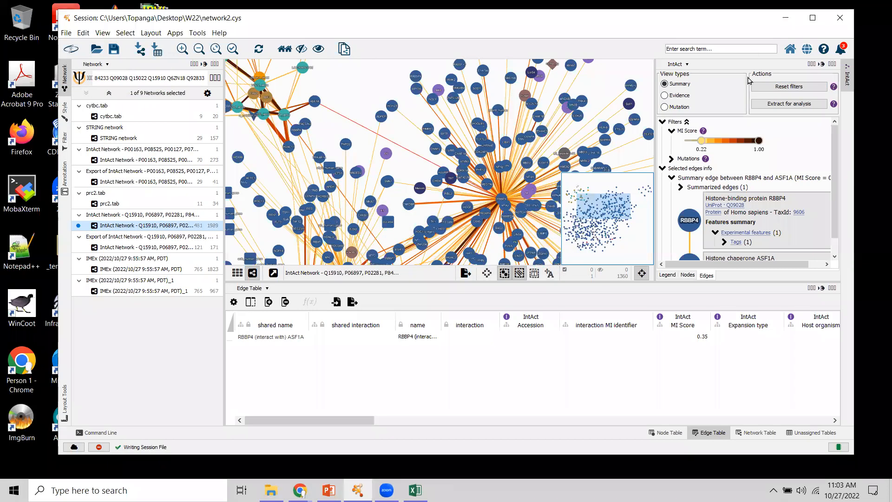
Switch from Cytoscape to the Chrome window with the IntAct search results and open a new browser tab.
{"action": "left_click", "coordinate": [789, 20]}
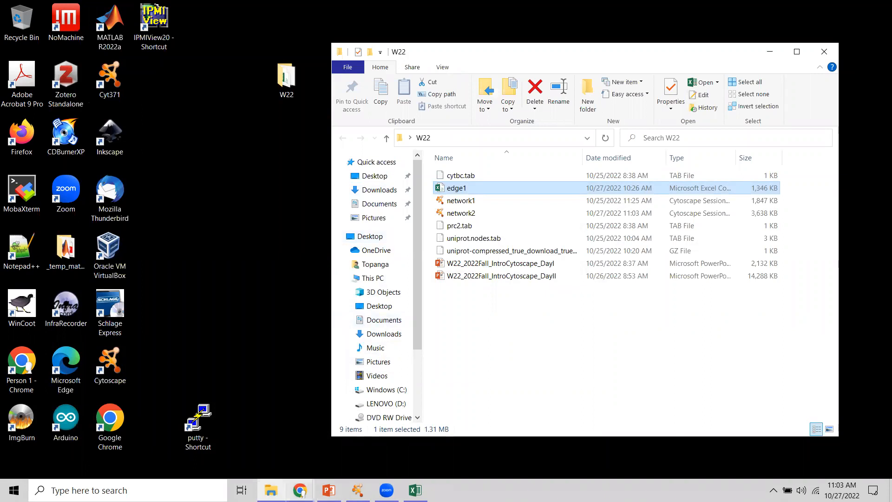
{"action": "left_click", "coordinate": [299, 490]}
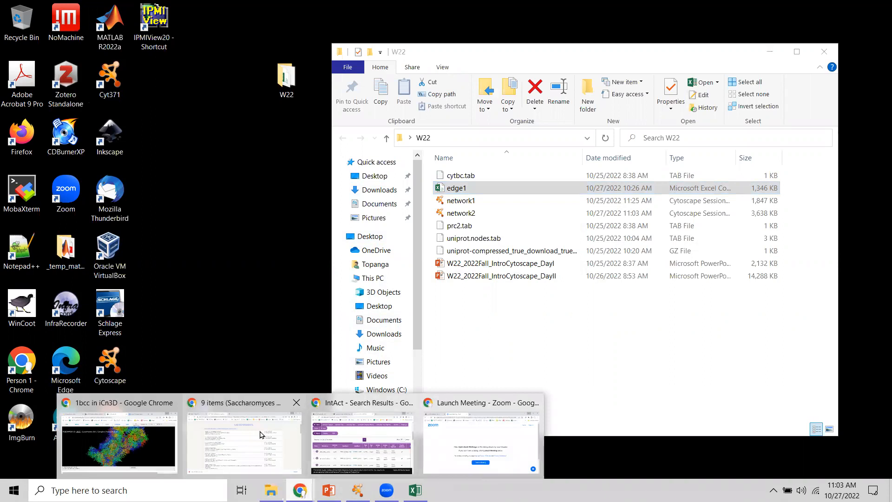
{"action": "left_click", "coordinate": [351, 430]}
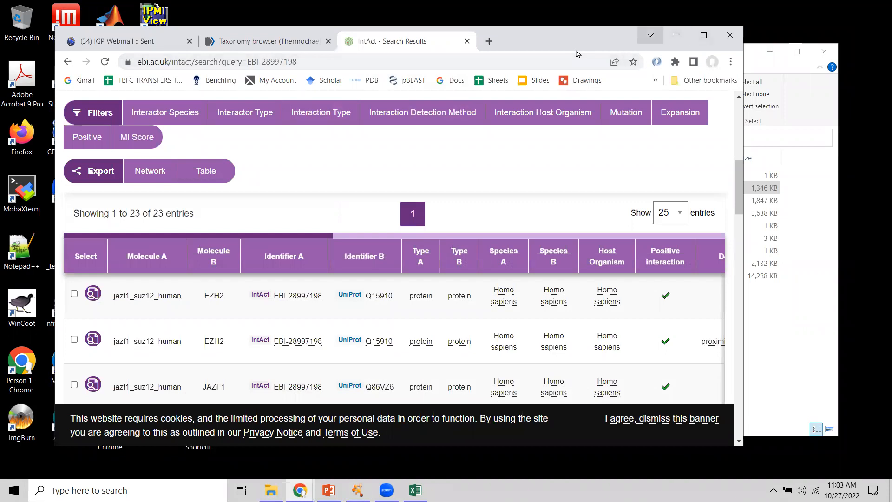
{"action": "left_click_drag", "start_coordinate": [619, 39], "coordinate": [640, 65]}
{"action": "key", "text": "ctrl+t"}
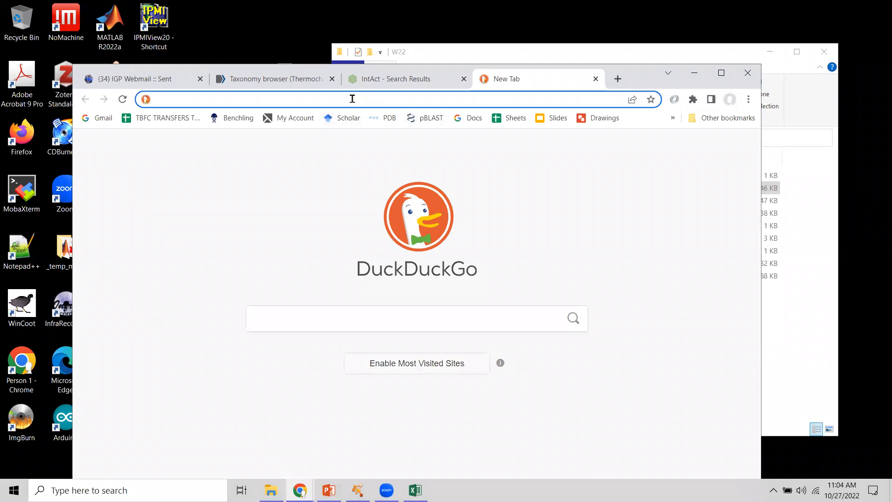
Search the web for "string database" and open the STRING functional protein association networks site.
{"action": "type", "text": "strin"}
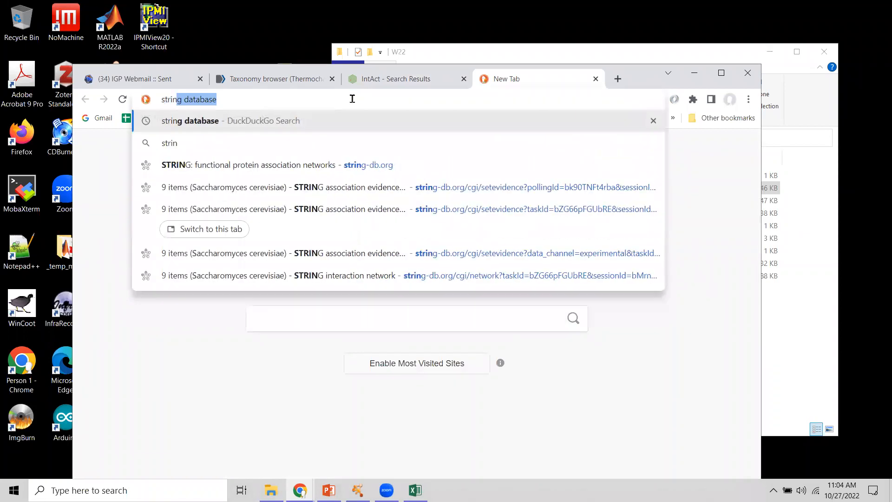
{"action": "type", "text": "g daat"}
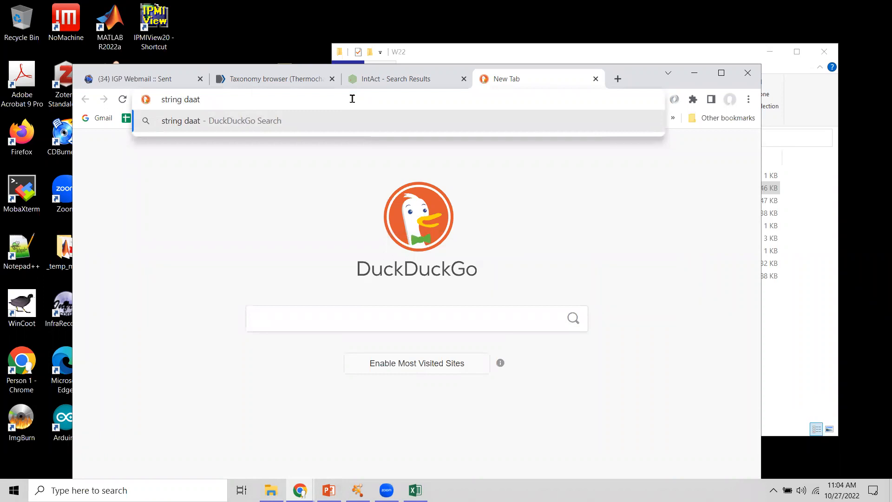
{"action": "key", "text": "BackSpace"}
{"action": "key", "text": "BackSpace"}
{"action": "type", "text": "tabase"}
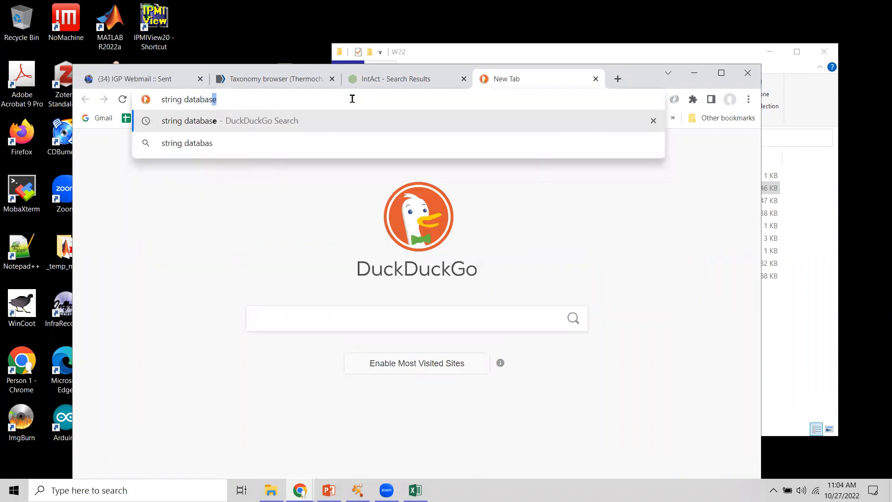
{"action": "key", "text": "Return"}
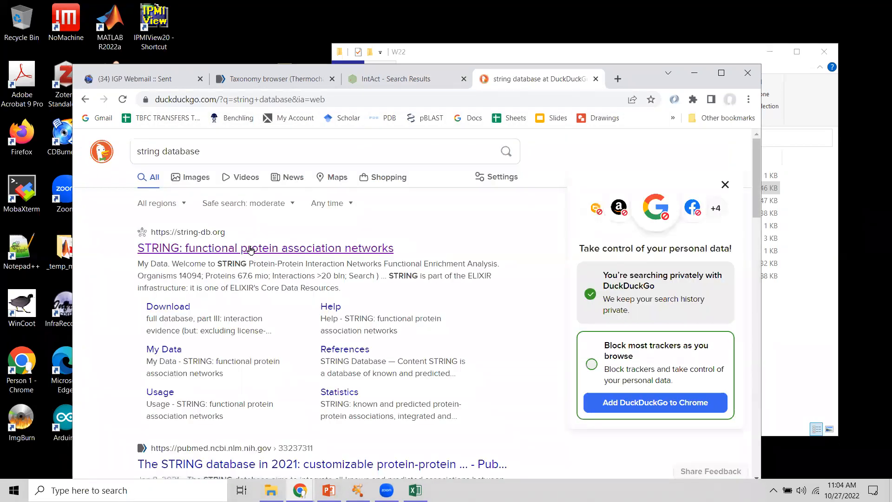
{"action": "left_click", "coordinate": [251, 255]}
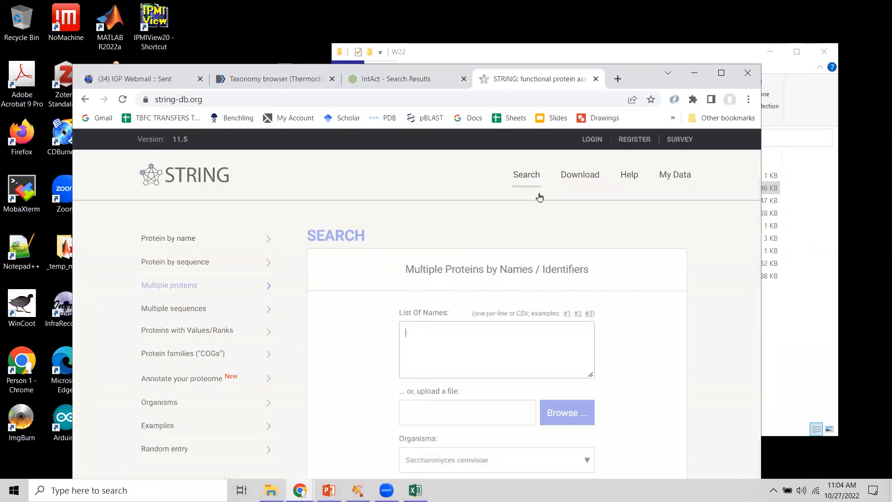
Switch to Cytoscape, display the node table of the cytbc.tab network, and select the name cell P00127.
{"action": "left_click", "coordinate": [357, 490]}
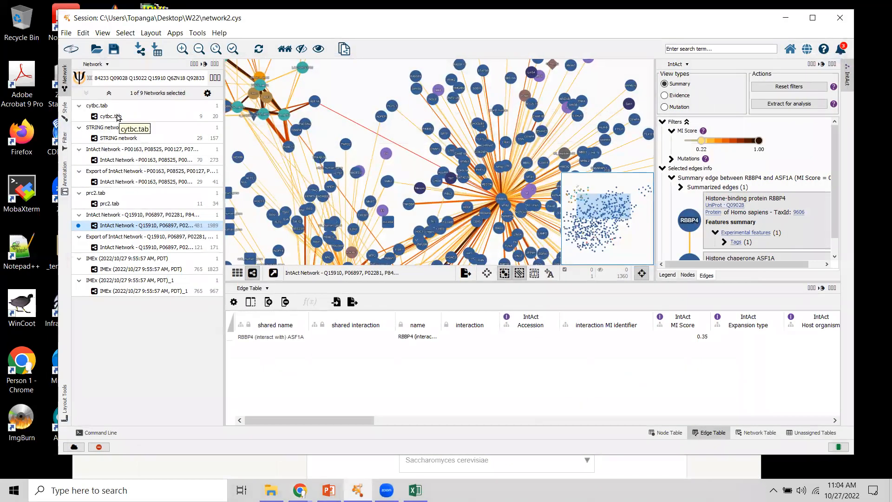
{"action": "left_click", "coordinate": [103, 113]}
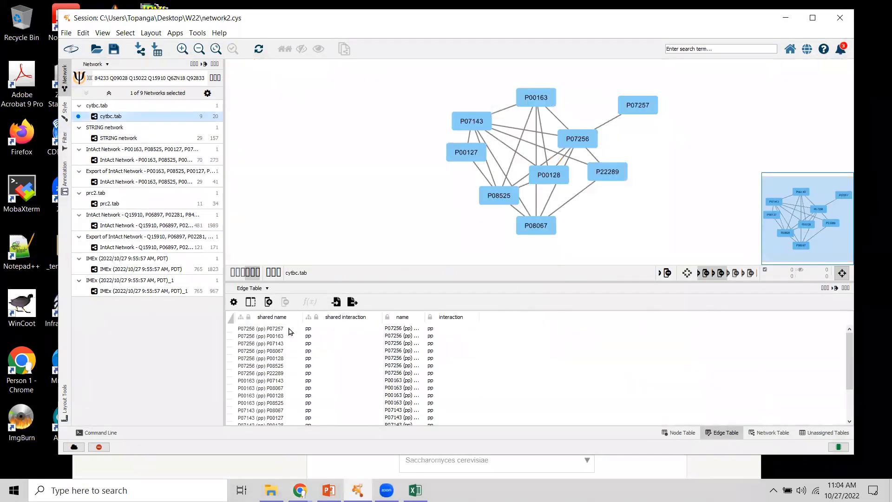
{"action": "left_click", "coordinate": [249, 288]}
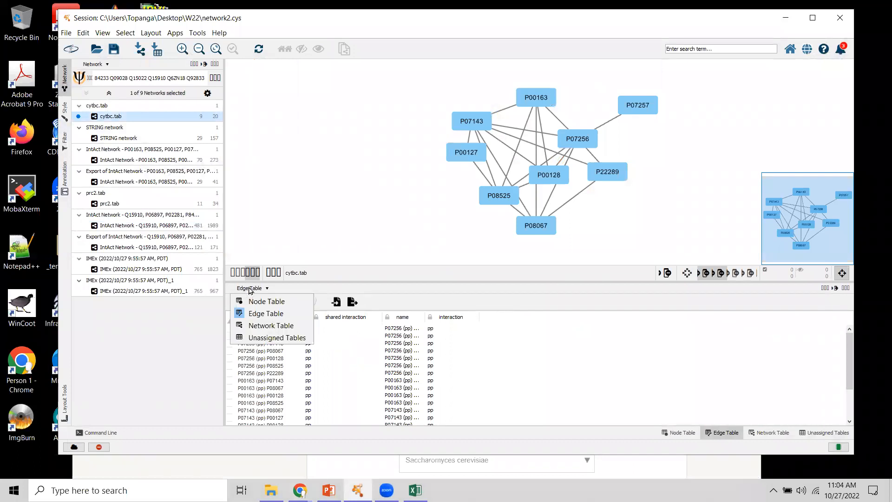
{"action": "left_click", "coordinate": [265, 302]}
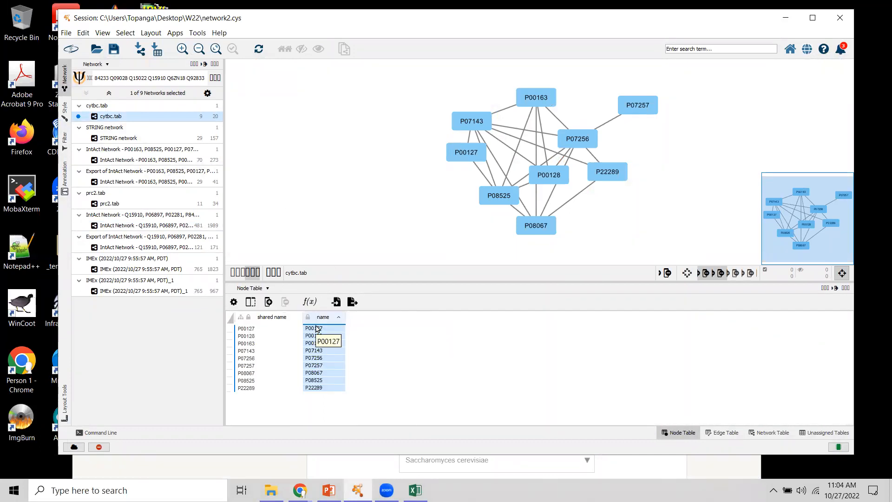
{"action": "left_click", "coordinate": [315, 329]}
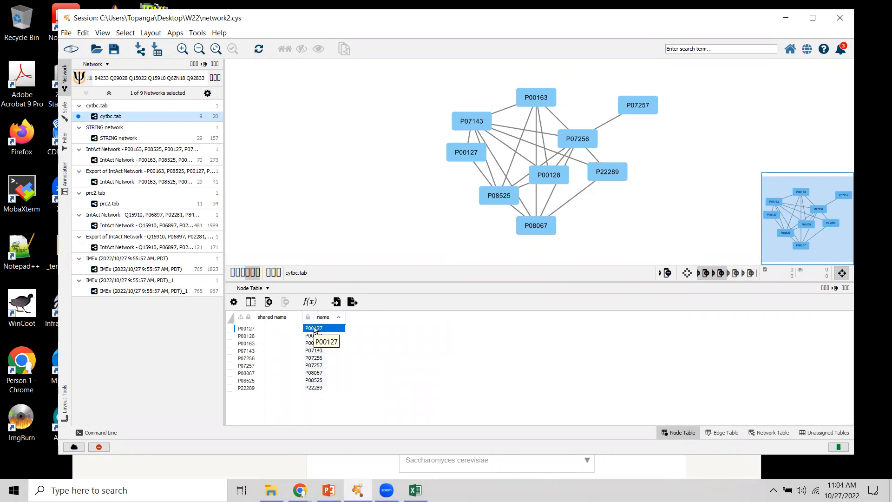
{"action": "left_click", "coordinate": [714, 468]}
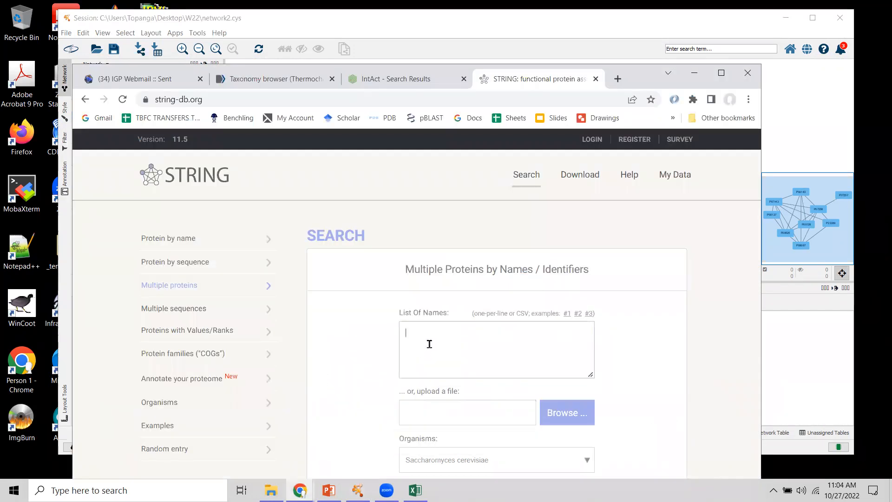
{"action": "left_click", "coordinate": [429, 343]}
{"action": "type", "text": "EBI-28997198"}
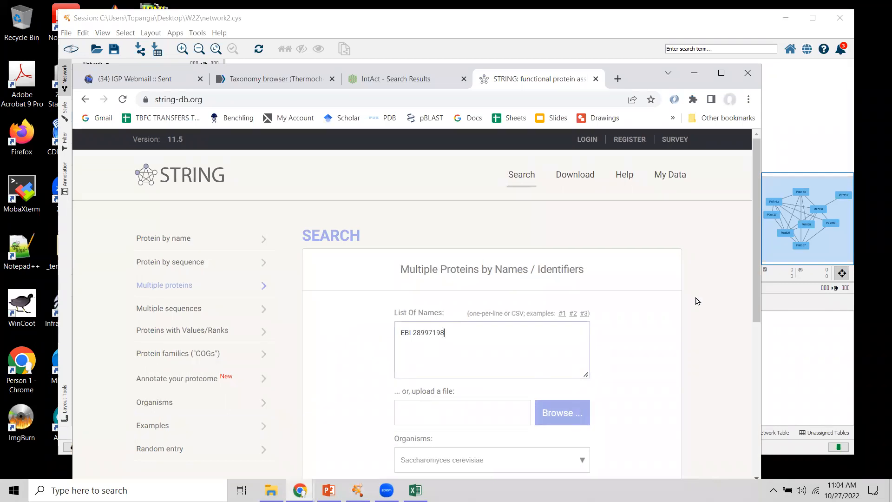
{"action": "key", "text": "ctrl+a"}
{"action": "type", "text": "\\"}
Return to Cytoscape and copy the node name P00127 from the cytbc.tab node table.
{"action": "left_click", "coordinate": [825, 130]}
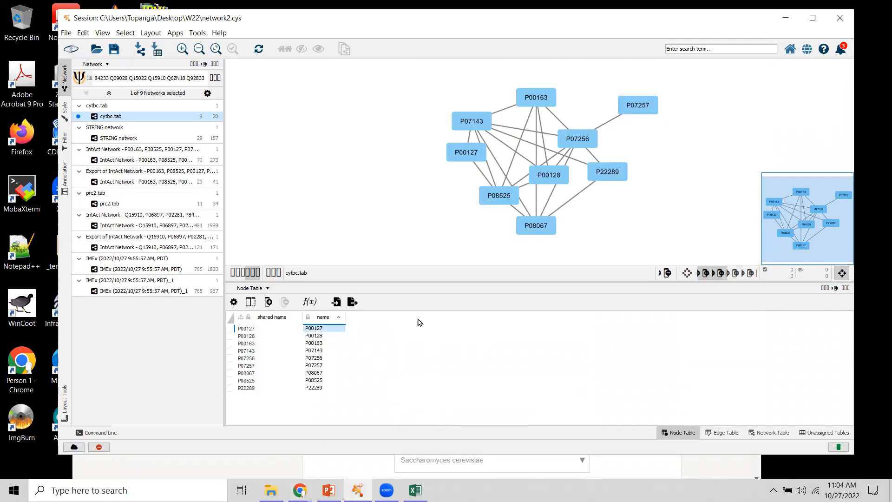
{"action": "right_click", "coordinate": [310, 329]}
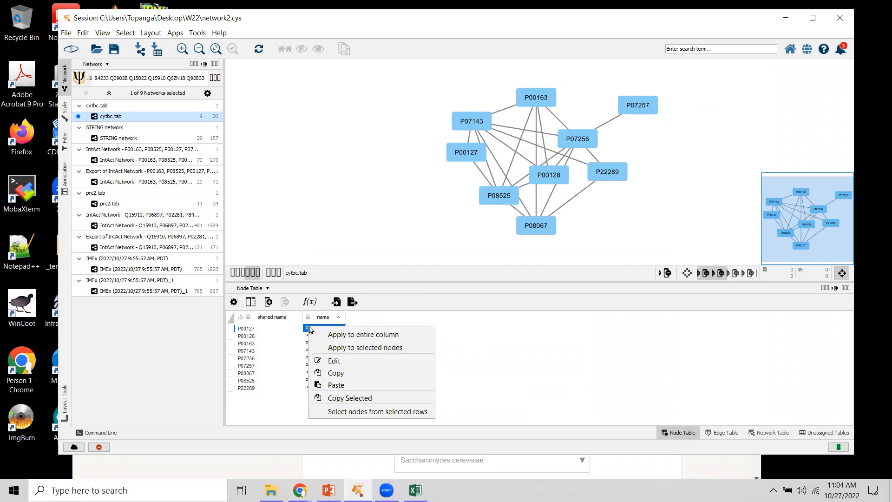
{"action": "left_click", "coordinate": [351, 375]}
Switch to Chrome and reopen STRING's multiple proteins search page from the web search results.
{"action": "left_click", "coordinate": [217, 464]}
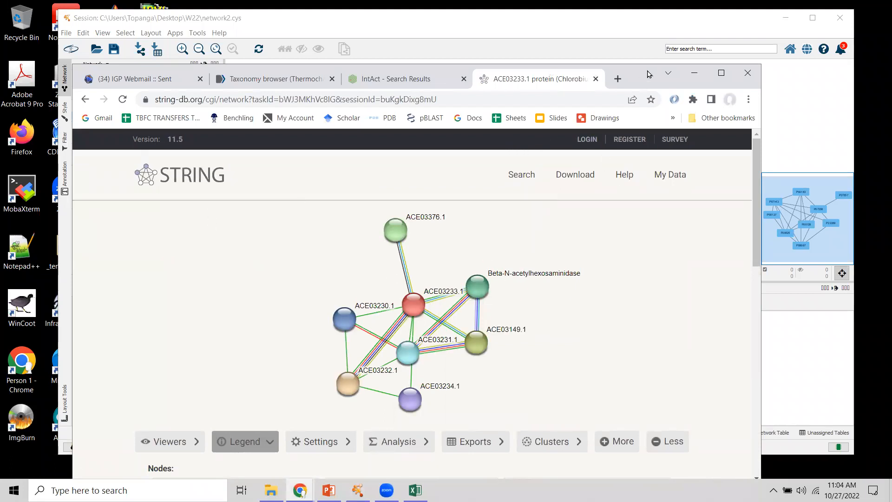
{"action": "left_click_drag", "start_coordinate": [614, 111], "coordinate": [638, 52]}
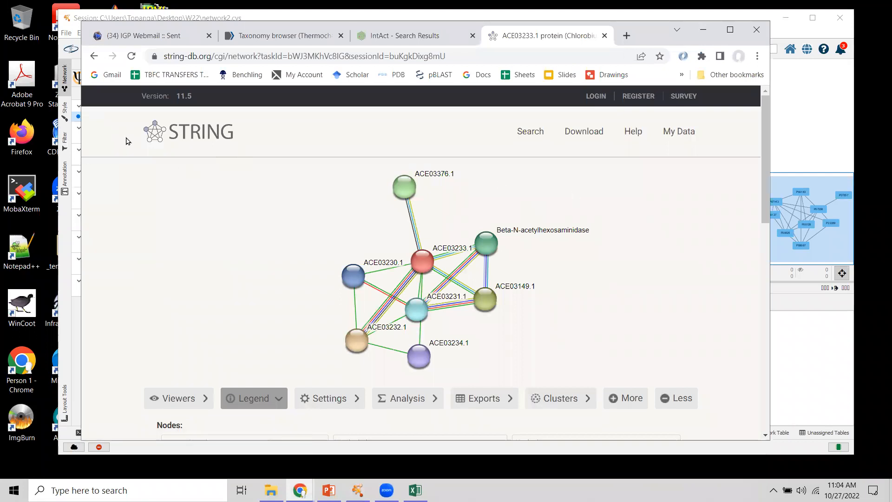
{"action": "left_click", "coordinate": [94, 56]}
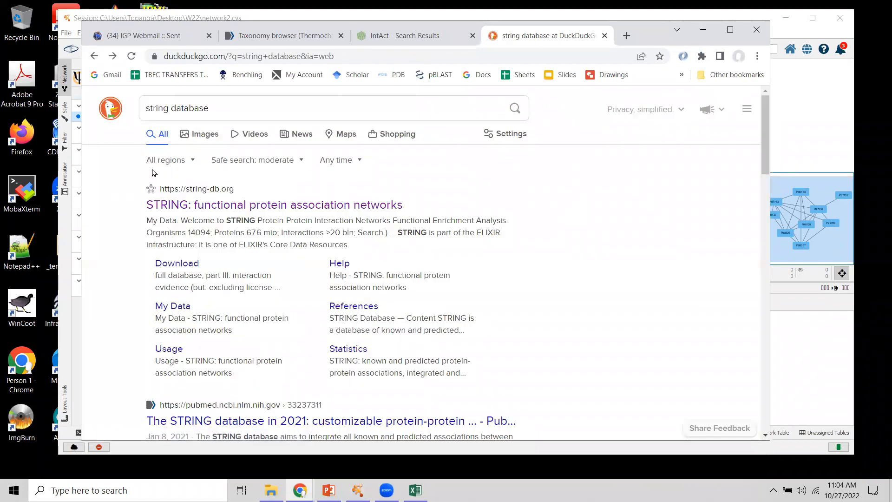
{"action": "left_click", "coordinate": [182, 206]}
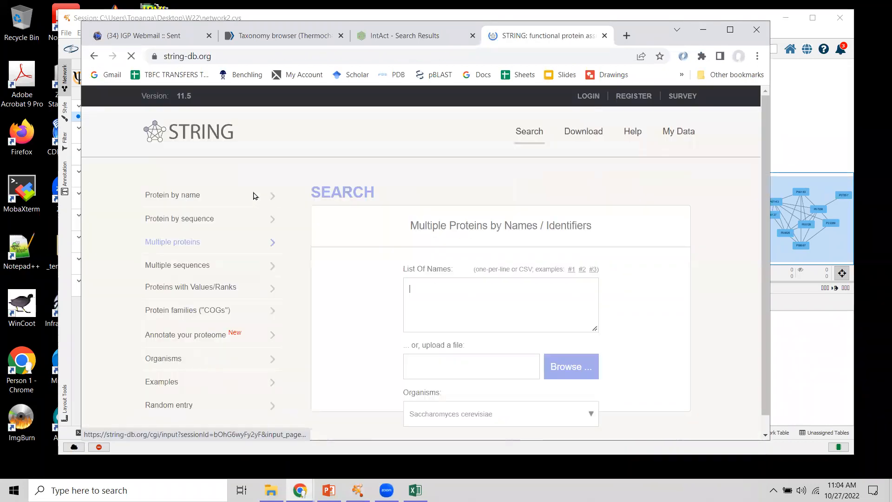
Paste P00127 into STRING's list of names and run the search with Saccharomyces cerevisiae as the organism.
{"action": "left_click", "coordinate": [413, 289]}
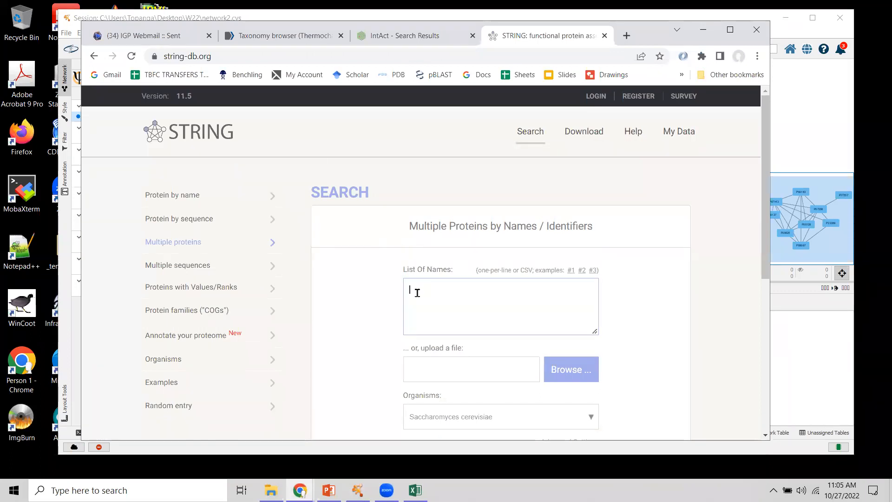
{"action": "right_click", "coordinate": [424, 306]}
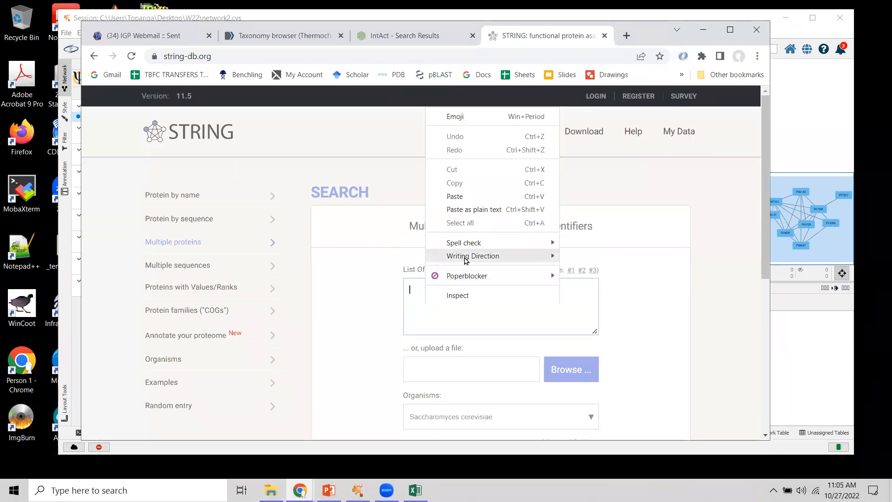
{"action": "left_click", "coordinate": [455, 197]}
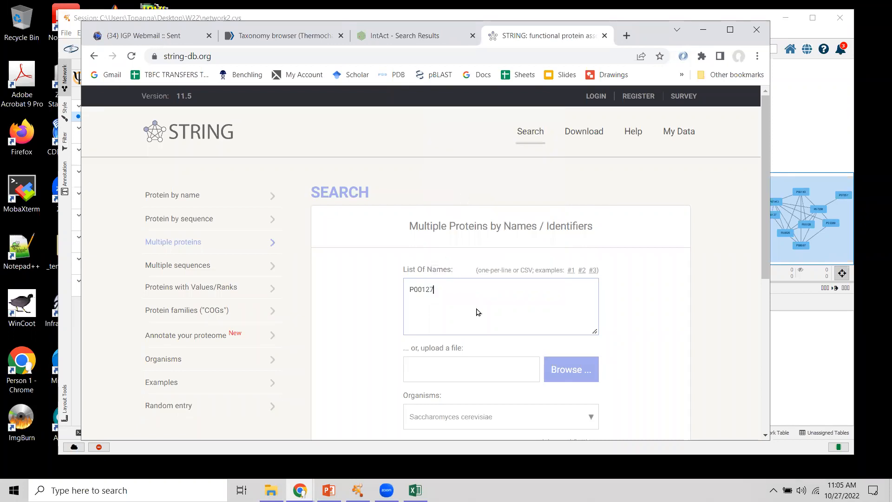
{"action": "scroll", "coordinate": [577, 353], "scroll_direction": "down", "scroll_amount": 2}
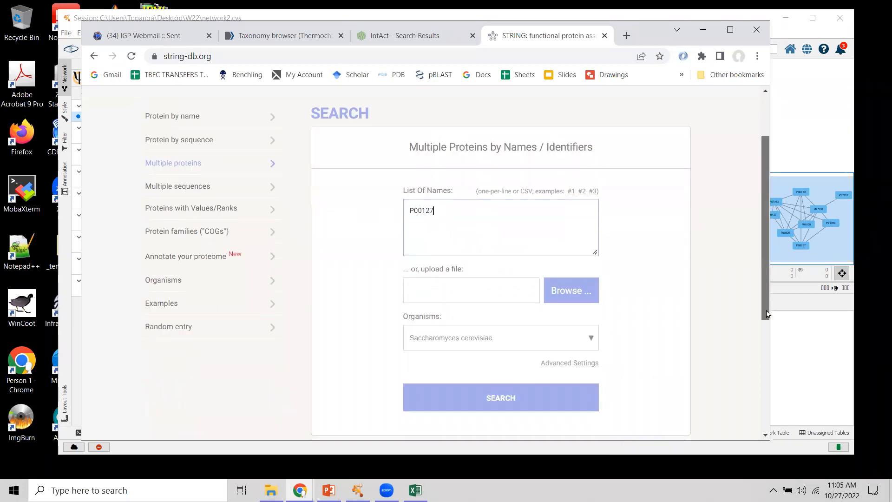
{"action": "left_click", "coordinate": [495, 390]}
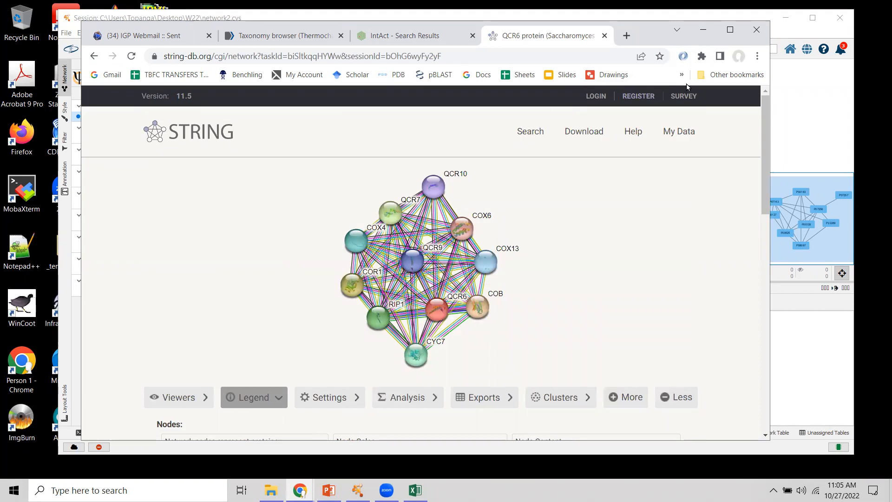
Open the Analysis section of the QCR6 network and examine its network stats and functional enrichment tables.
{"action": "left_click_drag", "start_coordinate": [654, 33], "coordinate": [648, 22]}
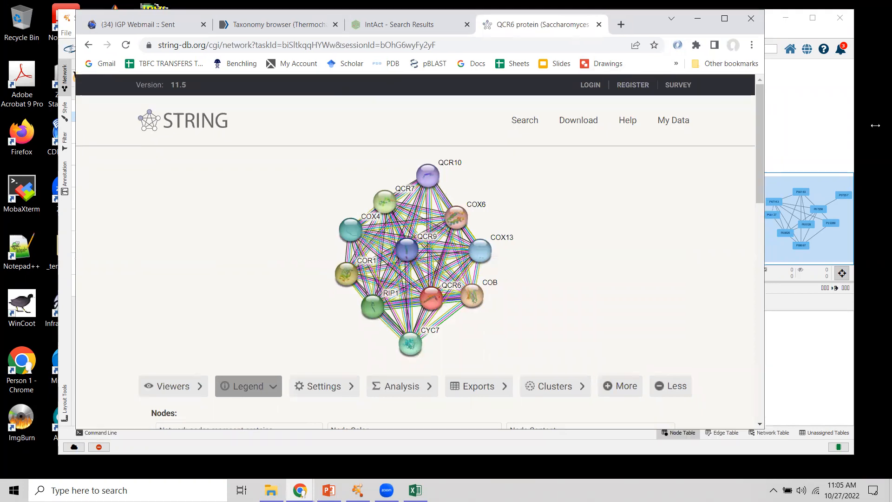
{"action": "left_click_drag", "start_coordinate": [762, 141], "coordinate": [764, 209]}
{"action": "left_click", "coordinate": [407, 208]}
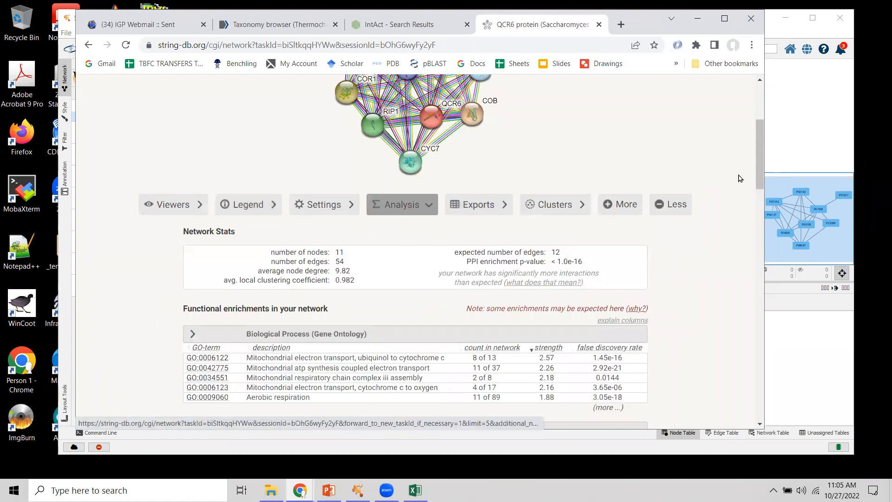
{"action": "left_click_drag", "start_coordinate": [758, 180], "coordinate": [760, 156]}
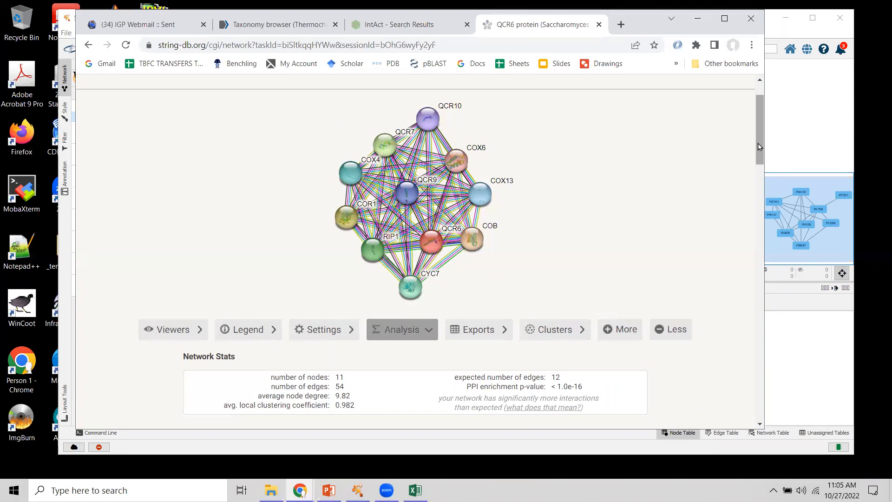
{"action": "left_click_drag", "start_coordinate": [760, 146], "coordinate": [765, 200]}
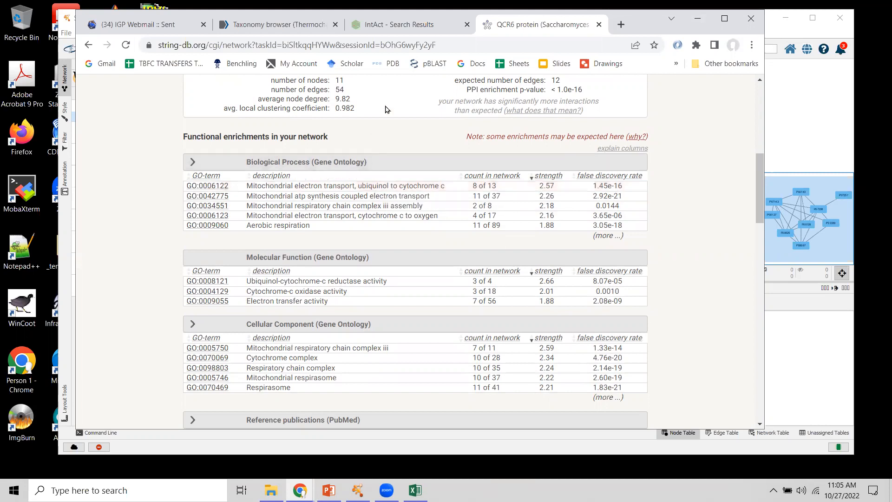
{"action": "left_click_drag", "start_coordinate": [757, 181], "coordinate": [757, 127]}
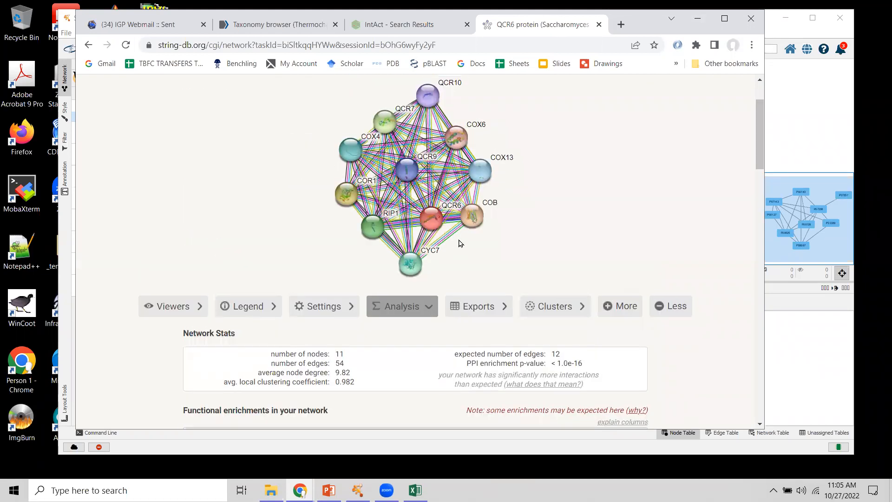
{"action": "left_click_drag", "start_coordinate": [758, 149], "coordinate": [766, 207]}
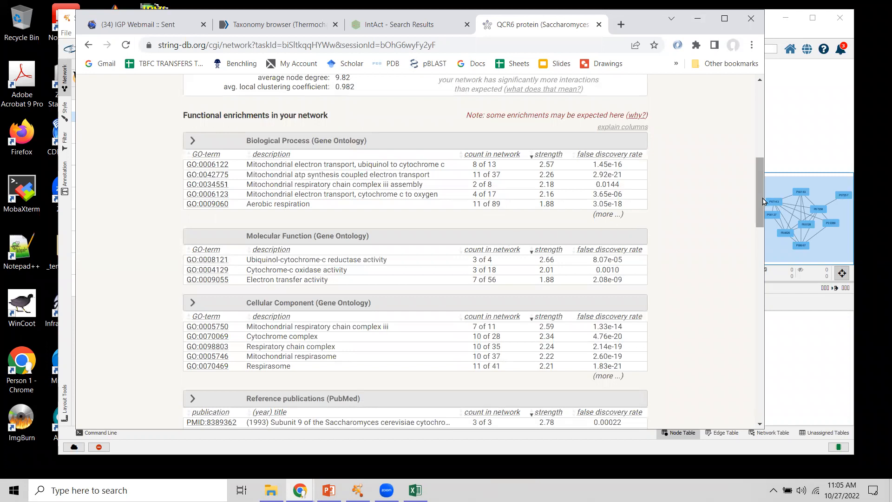
{"action": "left_click_drag", "start_coordinate": [760, 204], "coordinate": [741, 151]}
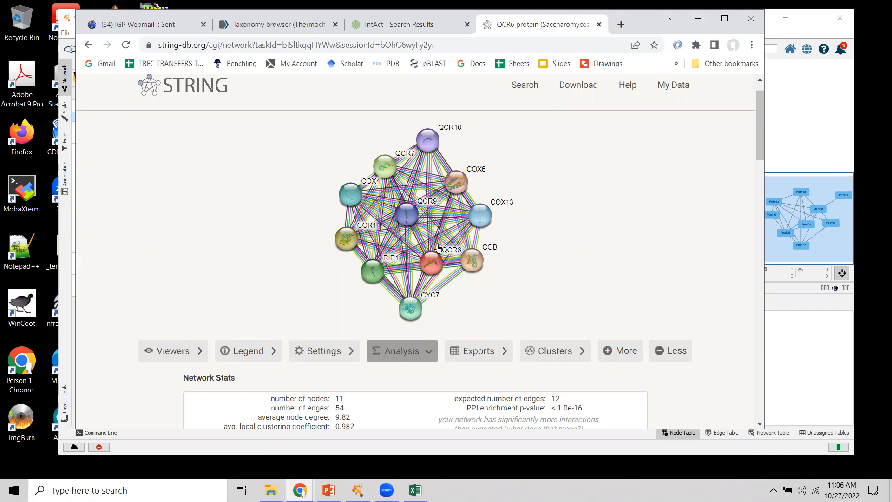
{"action": "scroll", "coordinate": [756, 186], "scroll_direction": "down", "scroll_amount": 3}
{"action": "scroll", "coordinate": [757, 203], "scroll_direction": "down", "scroll_amount": 4}
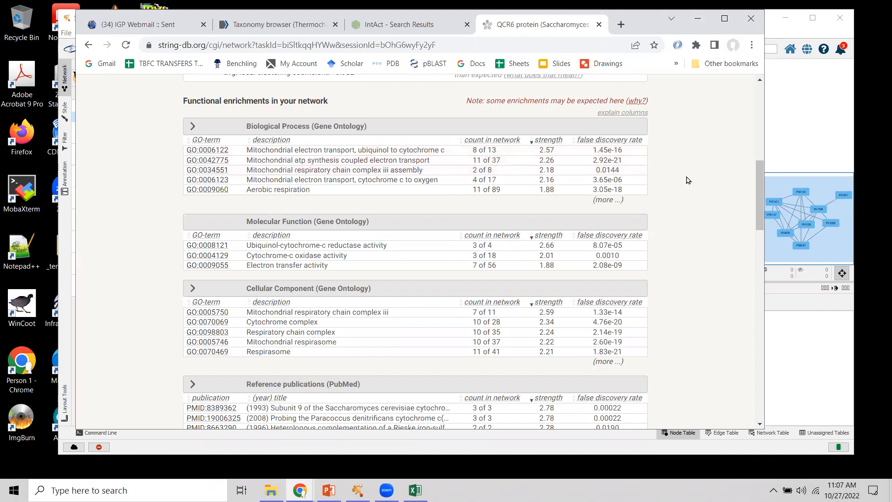
Review the QCR6 network diagram above the Analysis section, then its network stats and enrichment tables.
{"action": "left_click_drag", "start_coordinate": [760, 205], "coordinate": [762, 187]}
{"action": "scroll", "coordinate": [509, 246], "scroll_direction": "up", "scroll_amount": 6}
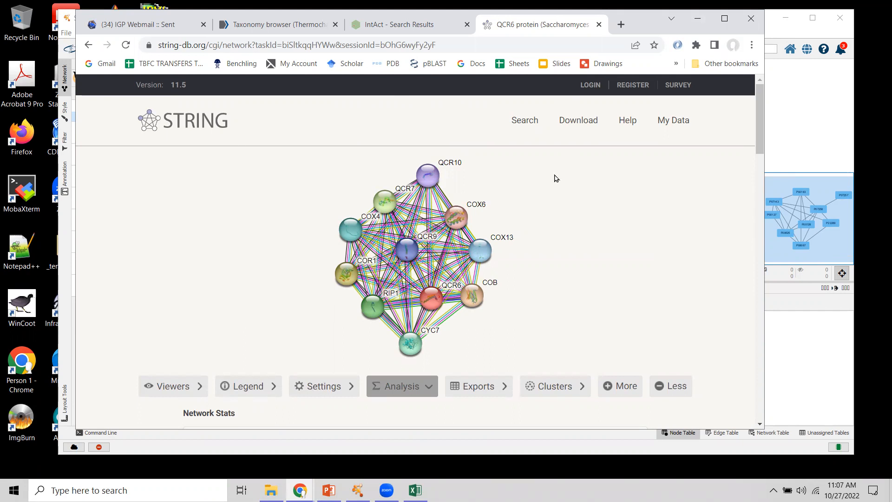
{"action": "left_click_drag", "start_coordinate": [765, 149], "coordinate": [765, 211]}
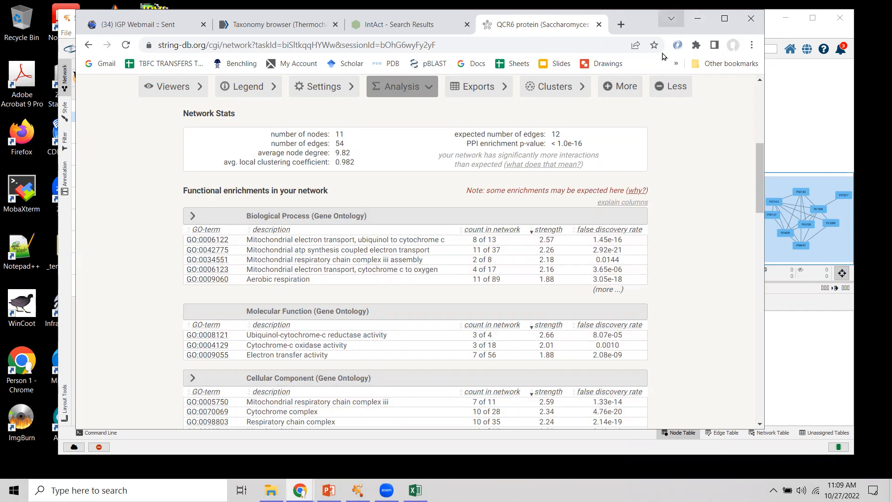
{"action": "left_click", "coordinate": [671, 18]}
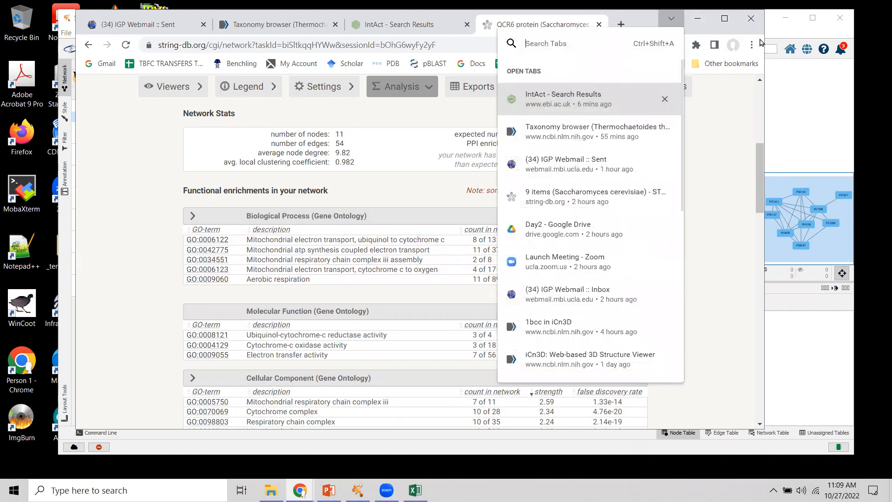
{"action": "left_click", "coordinate": [709, 159]}
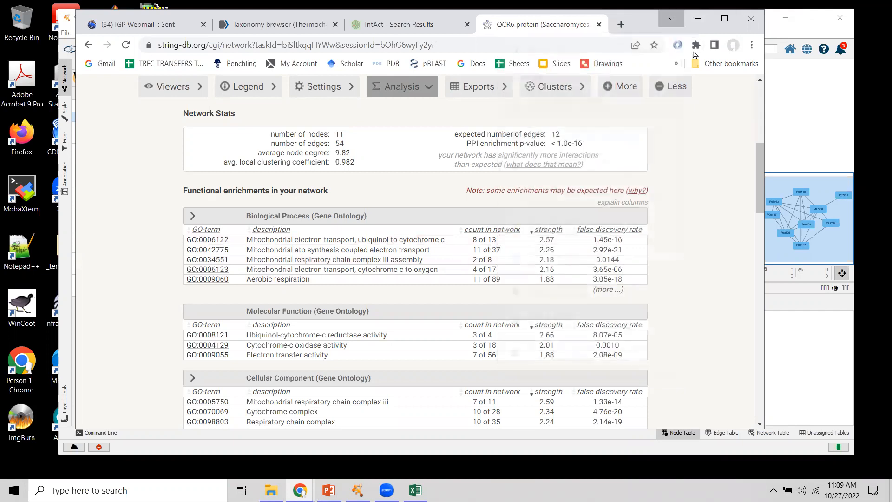
{"action": "left_click", "coordinate": [671, 18]}
Switch to Cytoscape, launch the BiNGO app and move its settings window clear of the cytbc.tab network.
{"action": "left_click", "coordinate": [805, 111]}
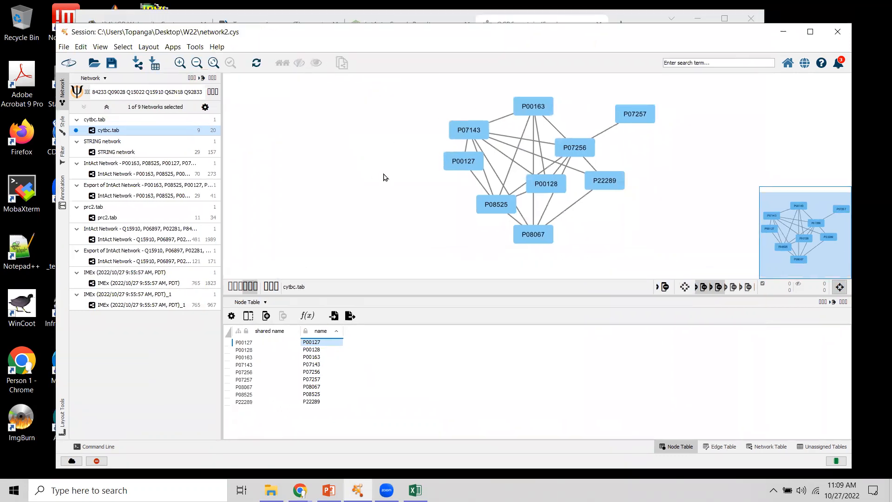
{"action": "left_click", "coordinate": [173, 47]}
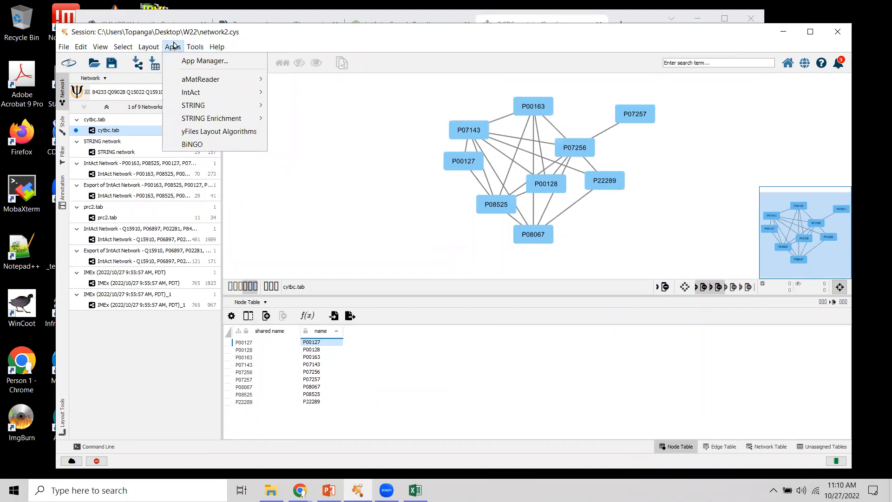
{"action": "left_click", "coordinate": [199, 145]}
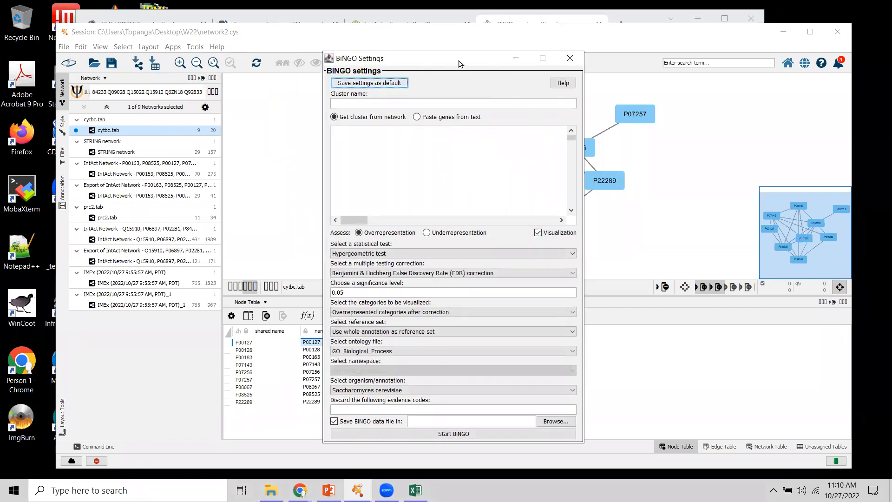
{"action": "left_click_drag", "start_coordinate": [459, 64], "coordinate": [242, 54]}
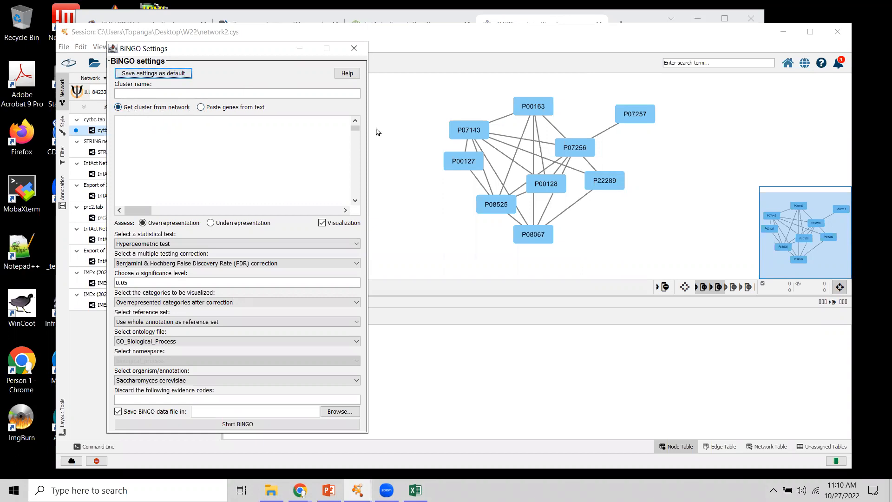
Select all nodes and edges of the cytbc.tab network and bring the BiNGO settings window back up.
{"action": "left_click", "coordinate": [414, 136]}
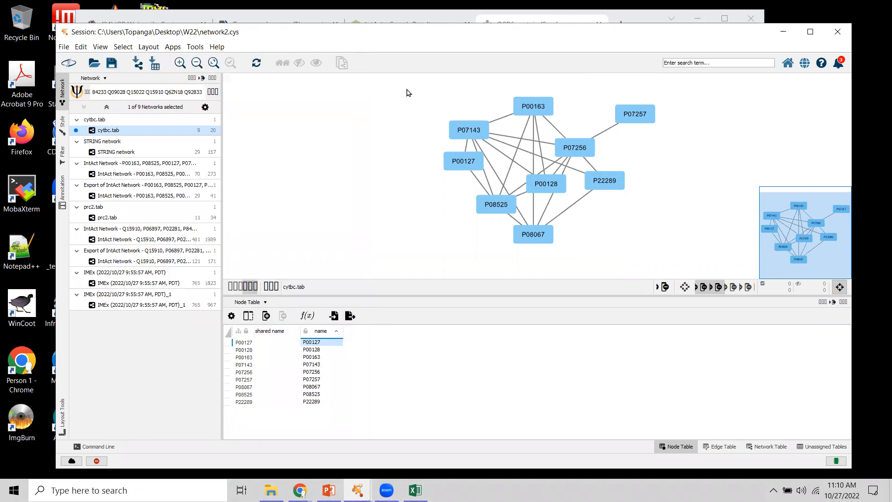
{"action": "left_click_drag", "start_coordinate": [409, 86], "coordinate": [682, 250]}
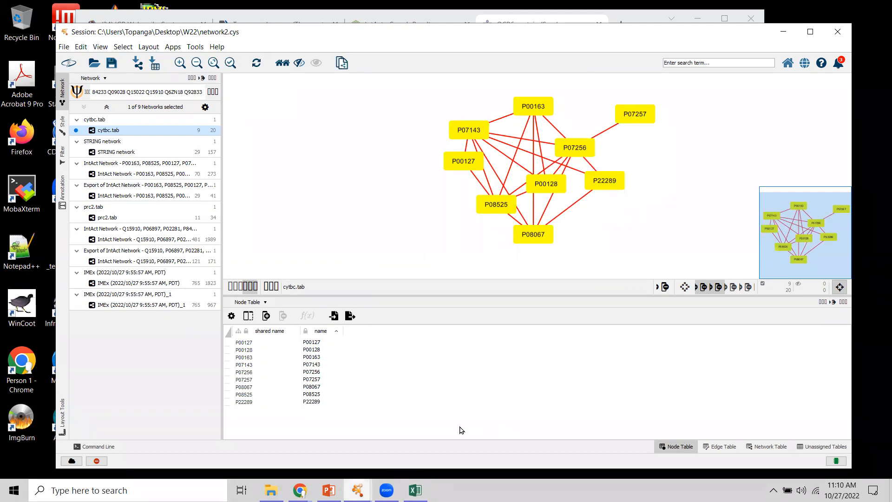
{"action": "mouse_move", "coordinate": [357, 490]}
{"action": "left_click", "coordinate": [421, 439]}
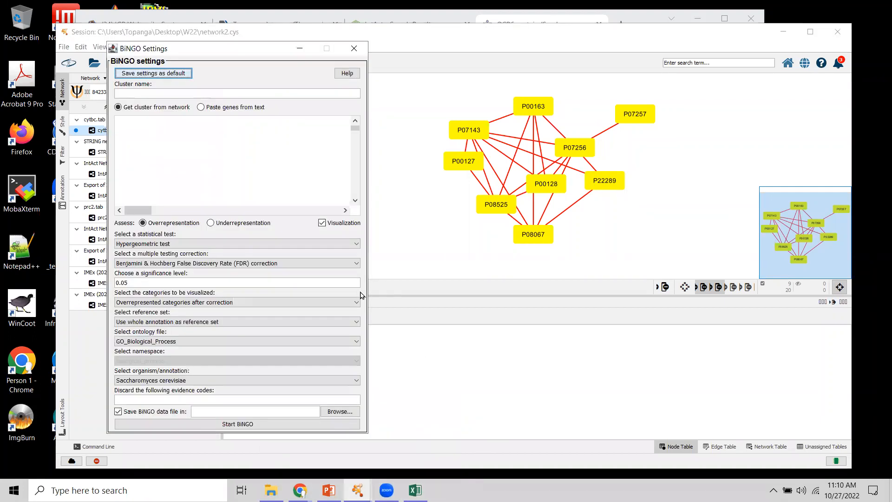
Name the BiNGO cluster set1 and choose the hypergeometric test as the statistical test.
{"action": "left_click", "coordinate": [130, 93]}
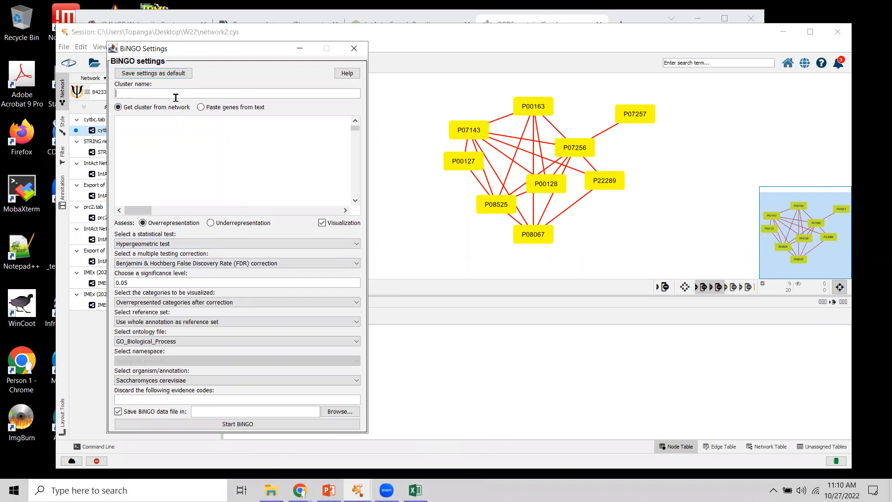
{"action": "type", "text": "set1"}
{"action": "left_click", "coordinate": [131, 244]}
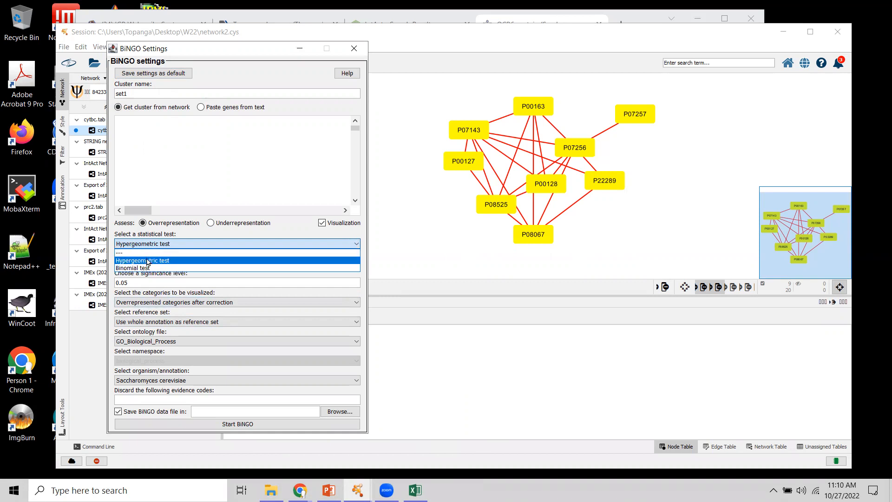
{"action": "left_click", "coordinate": [147, 262]}
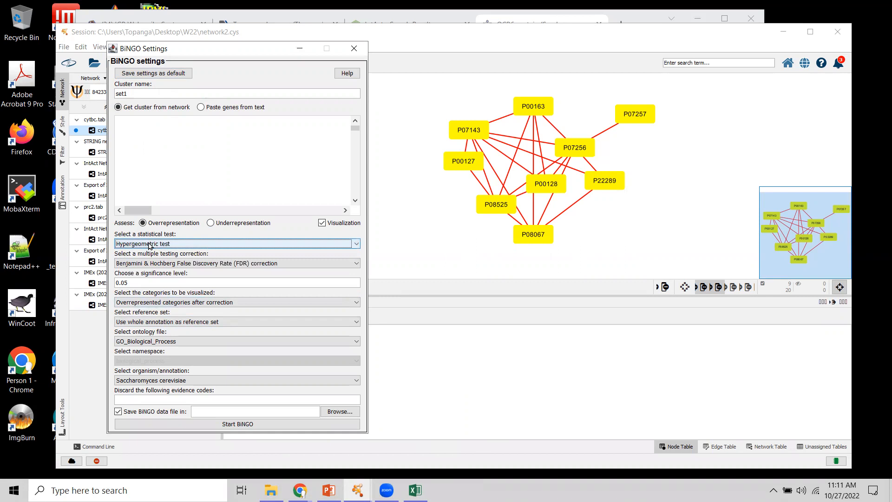
{"action": "left_click", "coordinate": [149, 245]}
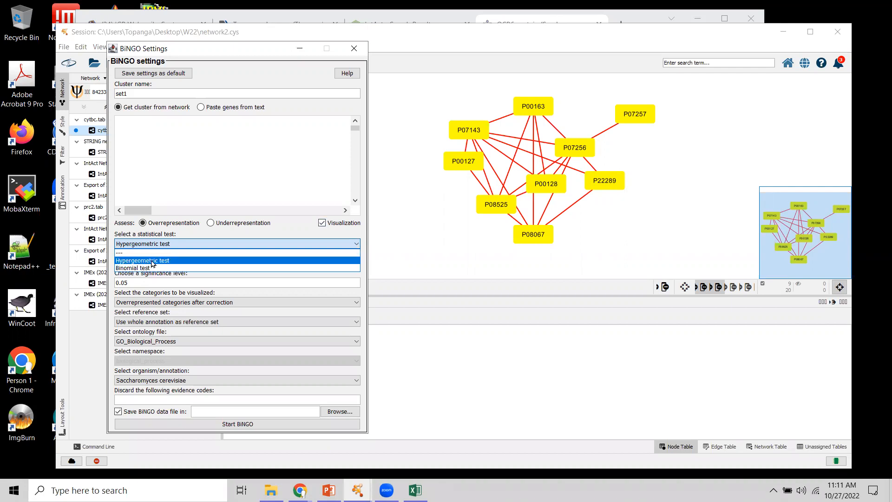
{"action": "left_click", "coordinate": [150, 261]}
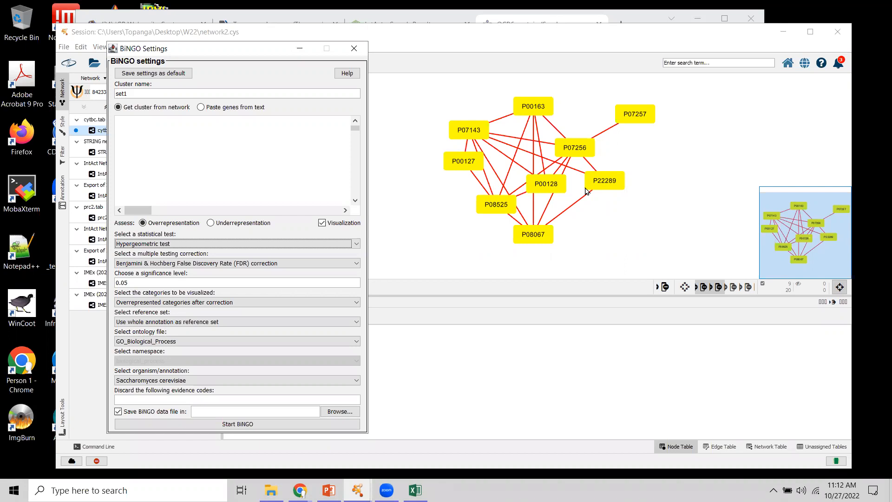
Set the multiple testing correction to Bonferroni Family-Wise Error Rate (FWER) correction.
{"action": "left_click", "coordinate": [240, 264]}
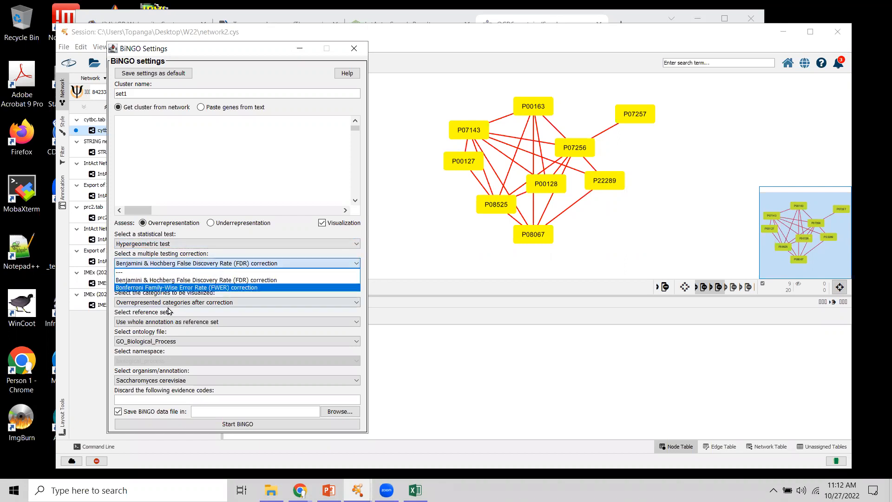
{"action": "left_click", "coordinate": [147, 287]}
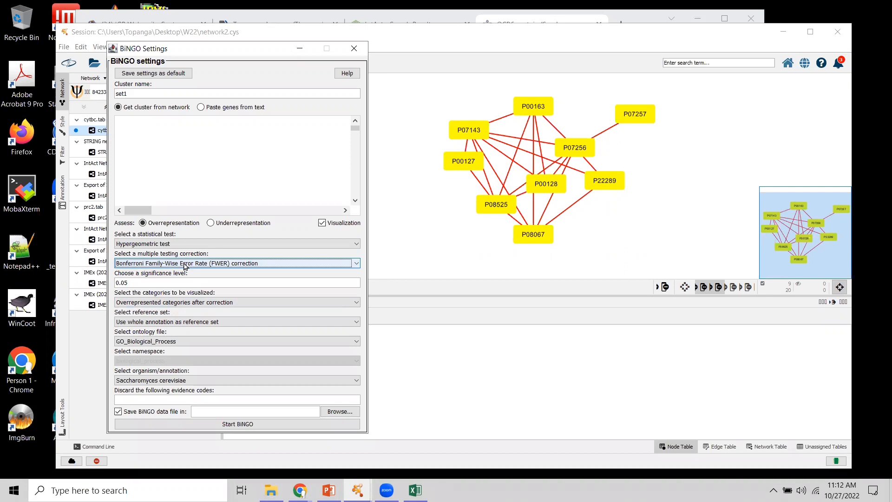
{"action": "left_click", "coordinate": [226, 265]}
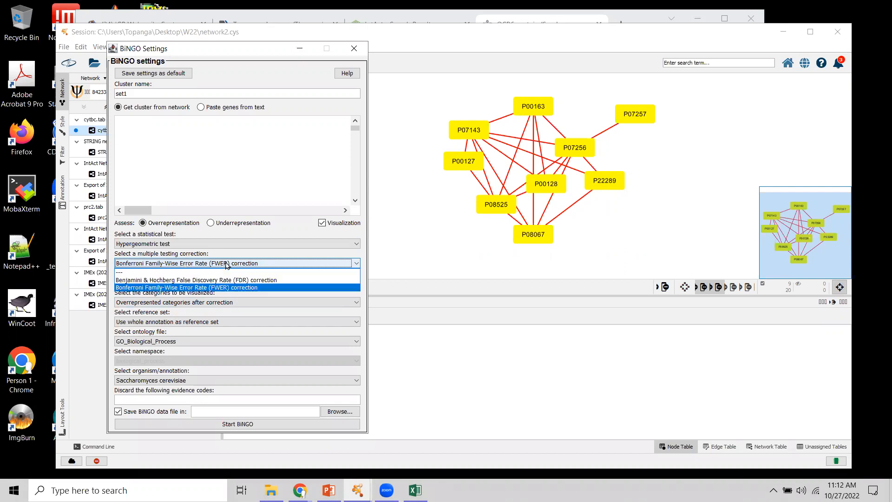
{"action": "left_click", "coordinate": [143, 288]}
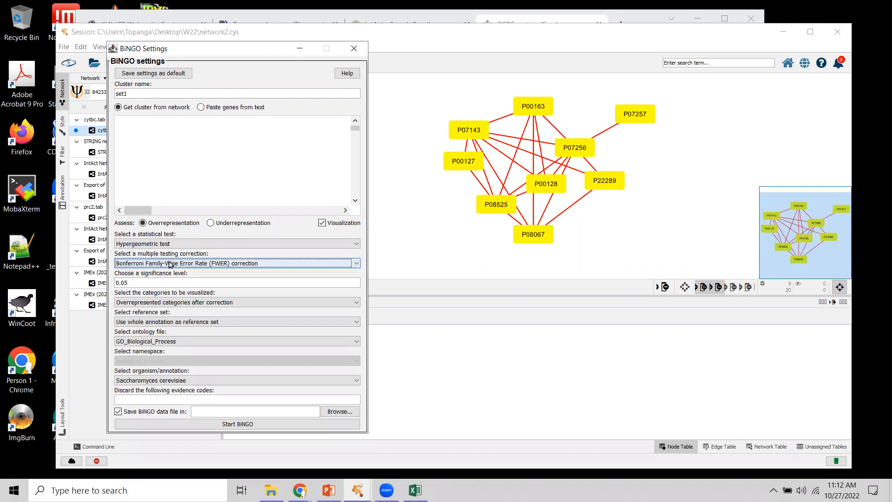
{"action": "left_click", "coordinate": [170, 264]}
{"action": "left_click", "coordinate": [172, 277]}
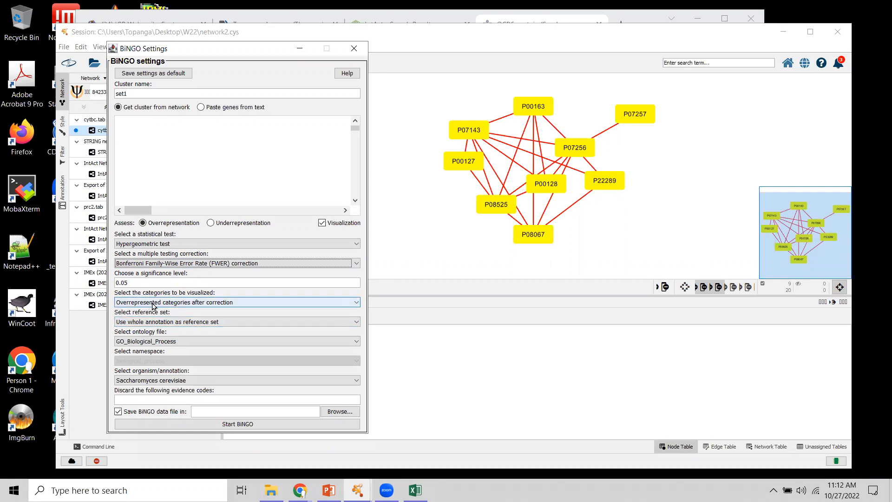
Choose overrepresented categories after correction as the categories BiNGO visualizes.
{"action": "left_click", "coordinate": [242, 302]}
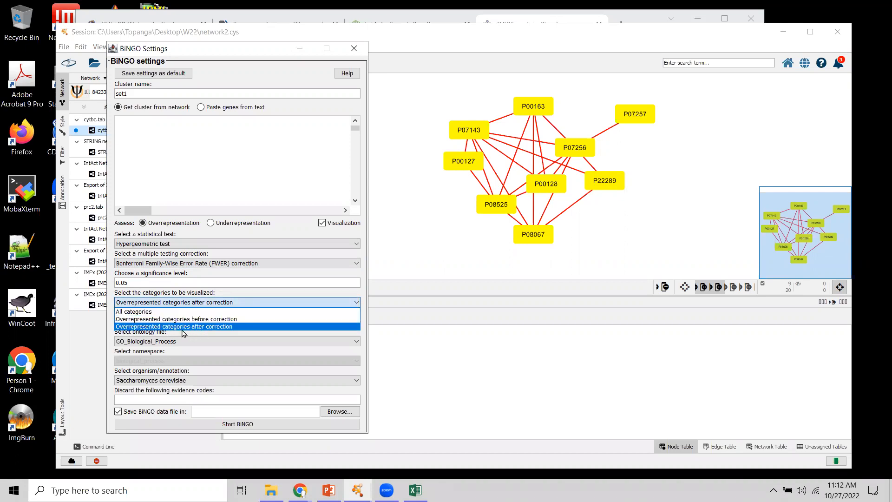
{"action": "left_click", "coordinate": [201, 303]}
{"action": "left_click", "coordinate": [208, 301]}
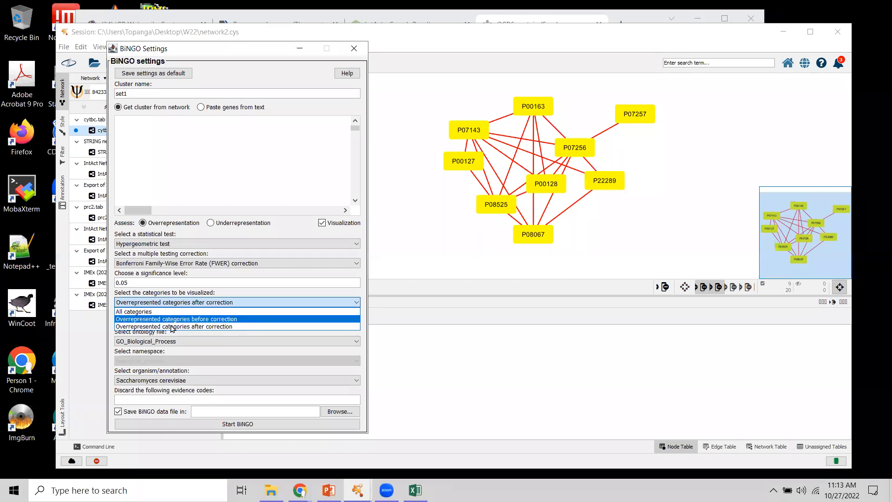
{"action": "left_click", "coordinate": [210, 327]}
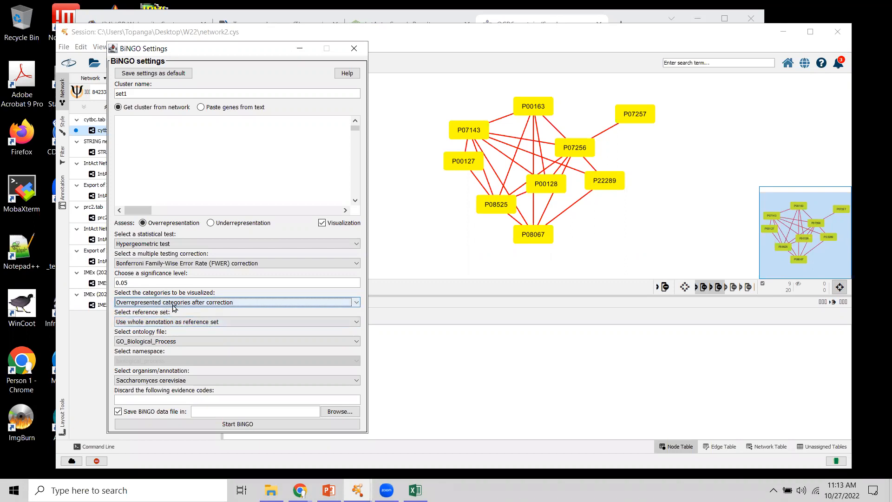
{"action": "left_click", "coordinate": [172, 304]}
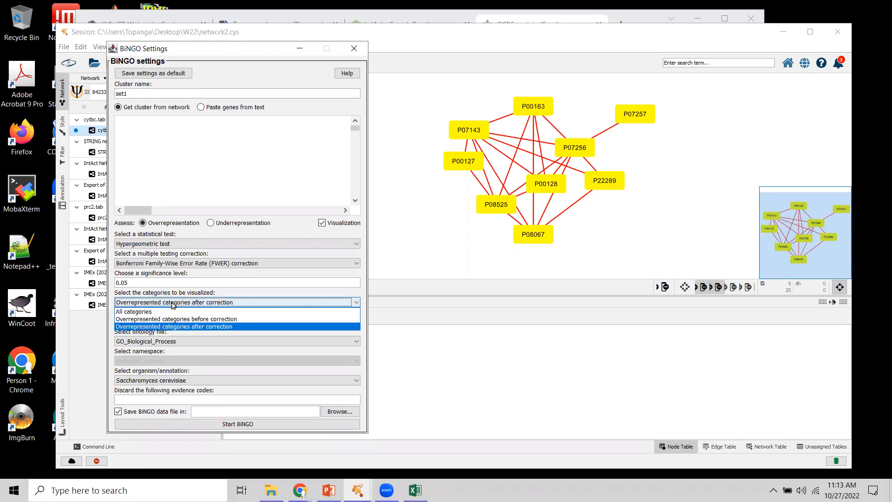
{"action": "left_click", "coordinate": [177, 303]}
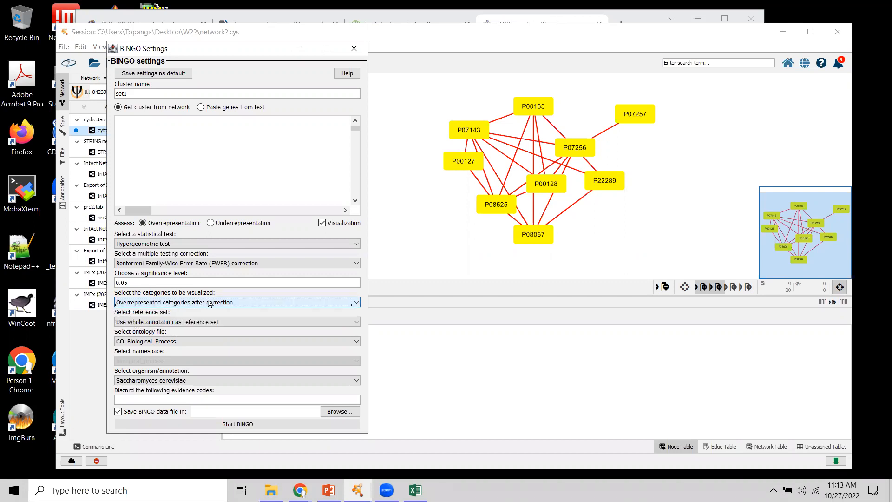
{"action": "left_click", "coordinate": [208, 323]}
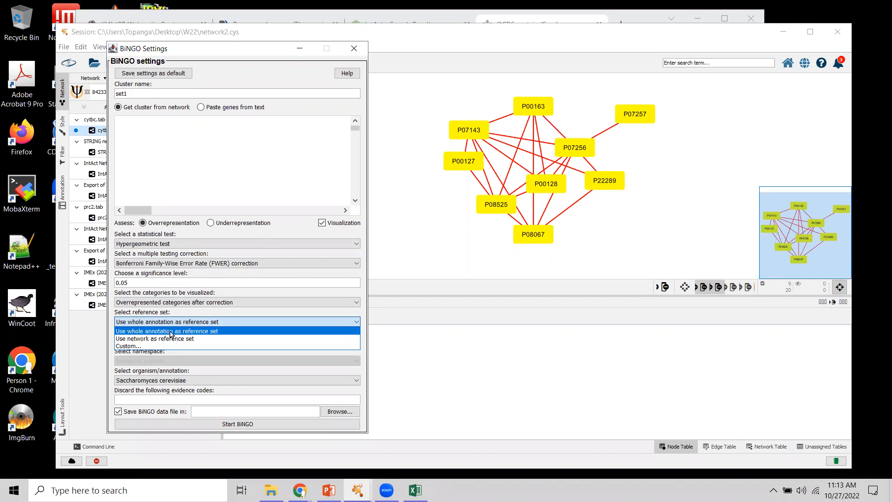
{"action": "left_click", "coordinate": [171, 334]}
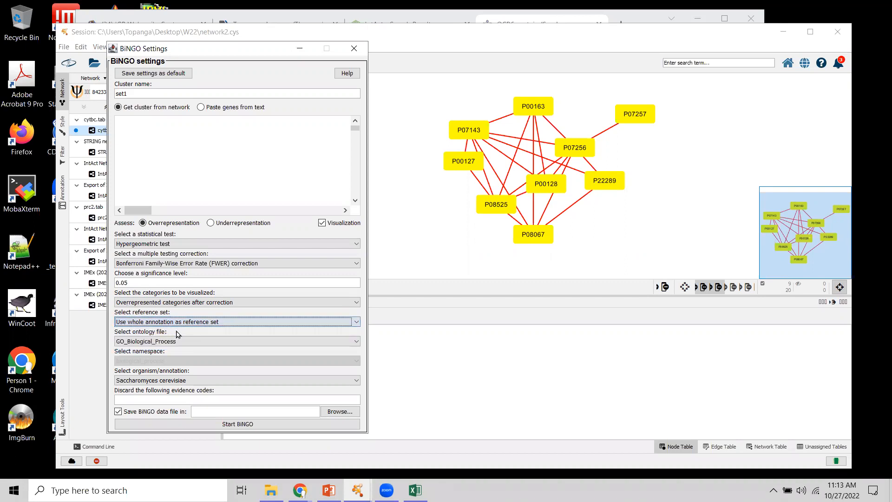
{"action": "left_click", "coordinate": [226, 324]}
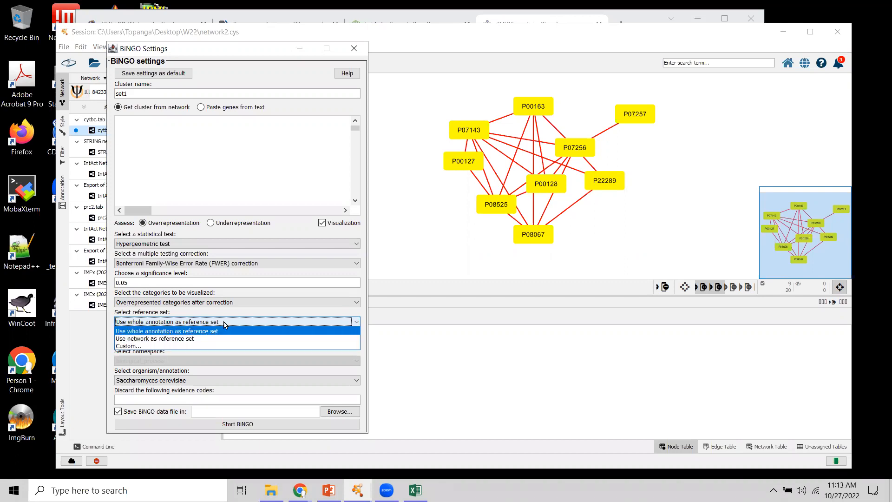
{"action": "left_click", "coordinate": [135, 346]}
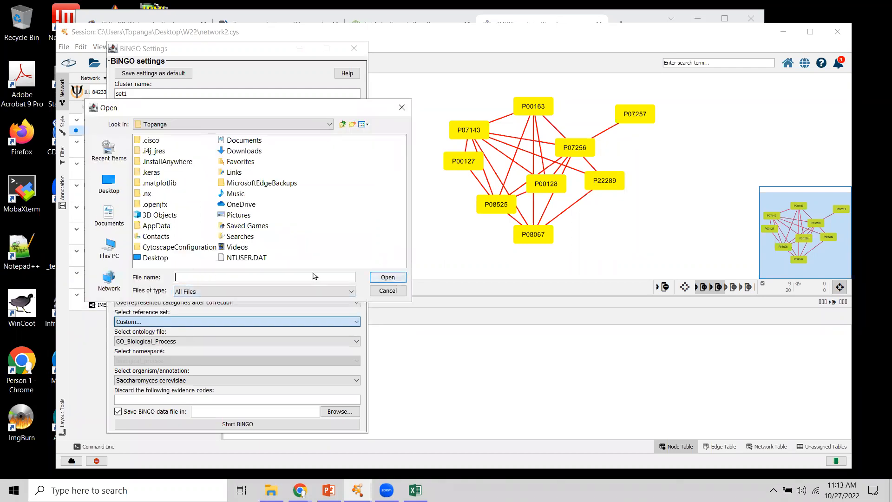
{"action": "left_click", "coordinate": [387, 291]}
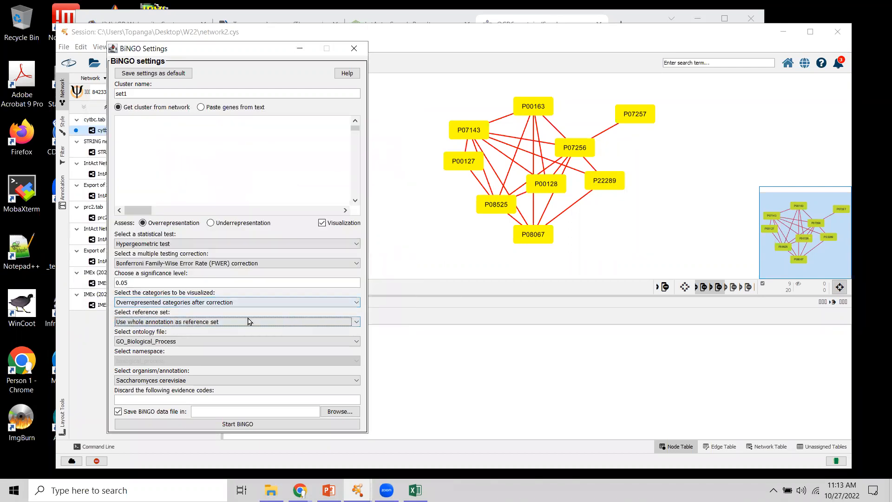
Use the network as the BiNGO reference set and choose GO_Biological_Process as the ontology file.
{"action": "left_click", "coordinate": [157, 323]}
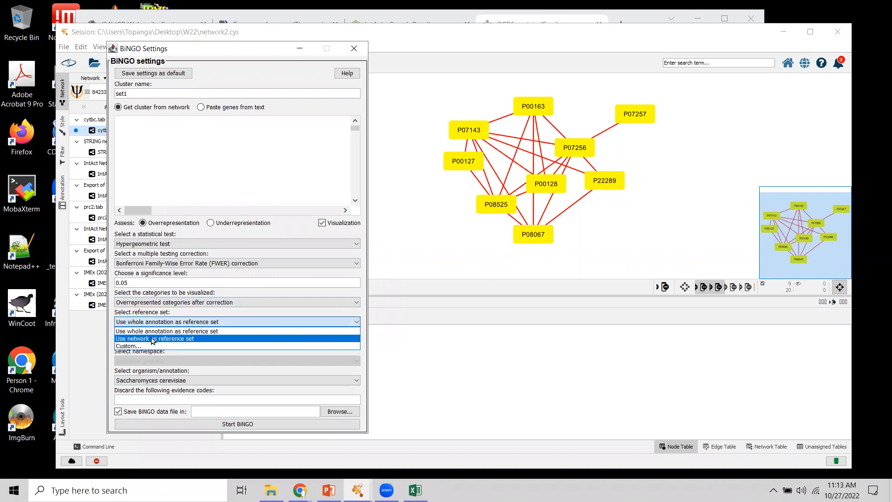
{"action": "left_click", "coordinate": [153, 340]}
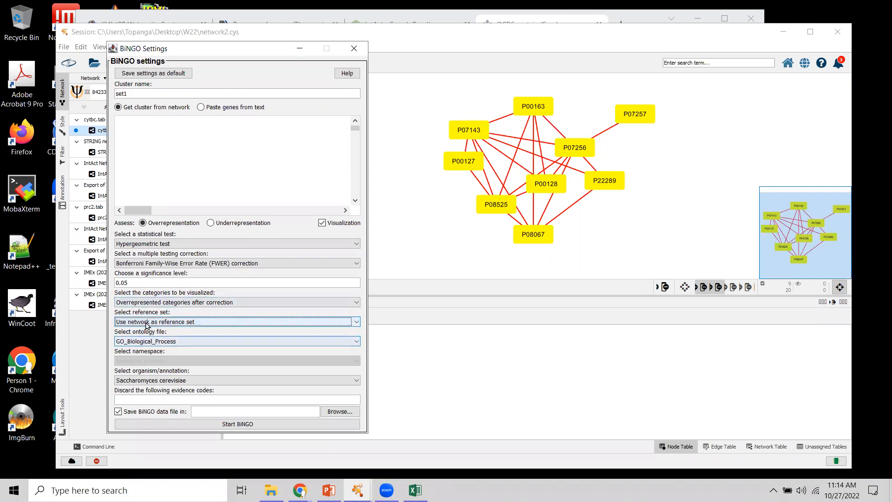
{"action": "left_click", "coordinate": [148, 341]}
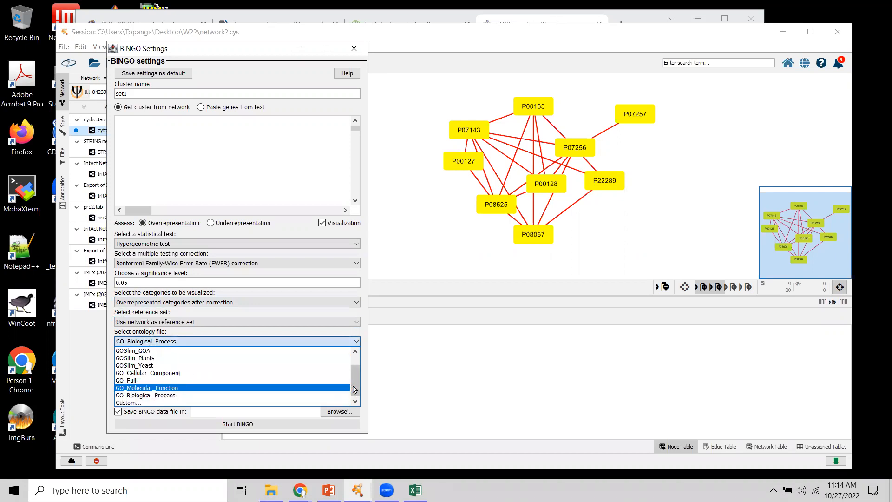
{"action": "left_click_drag", "start_coordinate": [355, 389], "coordinate": [357, 365]}
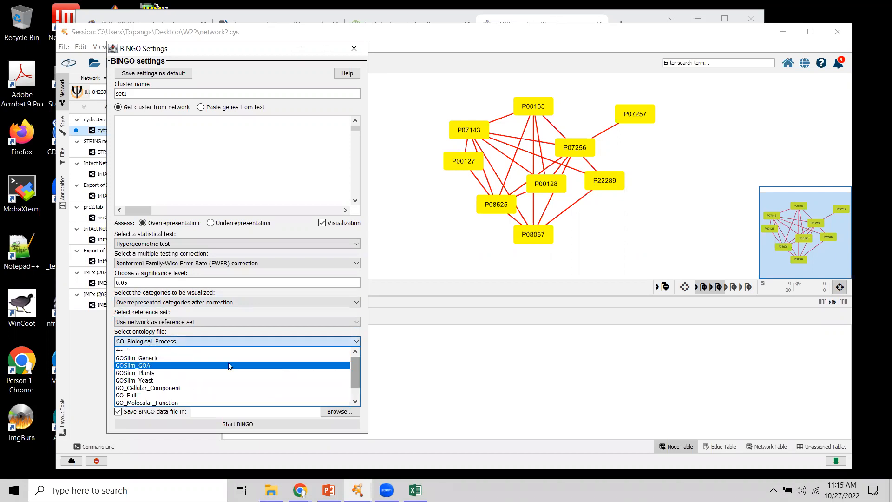
{"action": "left_click_drag", "start_coordinate": [358, 365], "coordinate": [358, 373]}
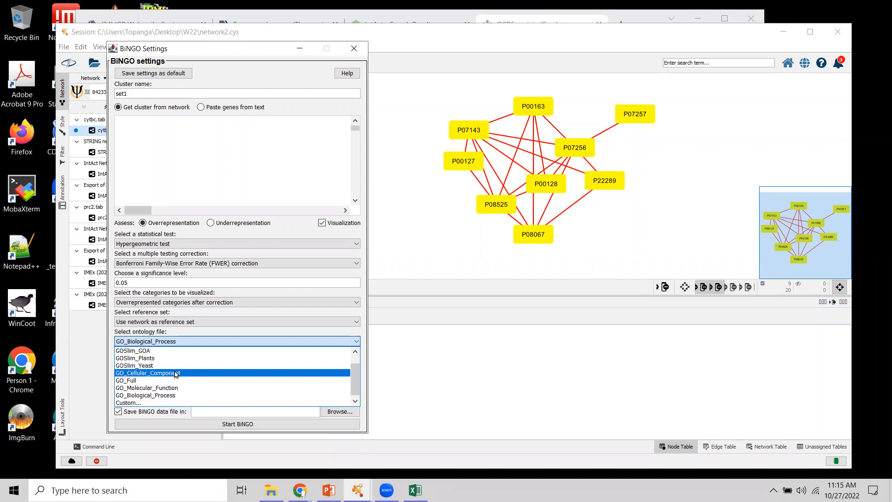
{"action": "left_click", "coordinate": [156, 396]}
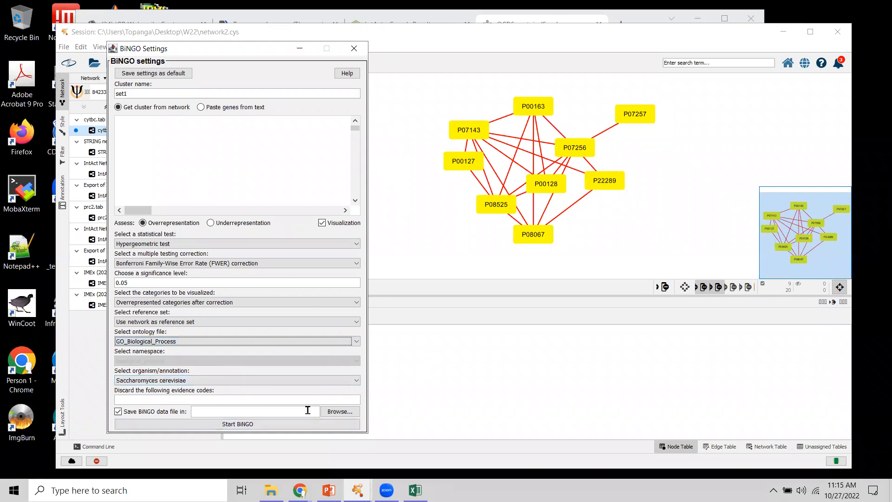
Choose Saccharomyces cerevisiae as the organism/annotation for the set1 analysis.
{"action": "left_click", "coordinate": [171, 382]}
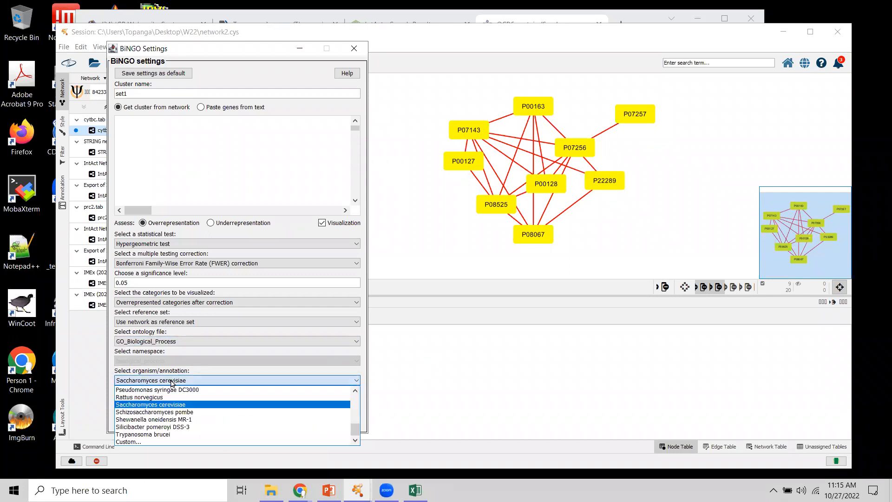
{"action": "left_click", "coordinate": [163, 406]}
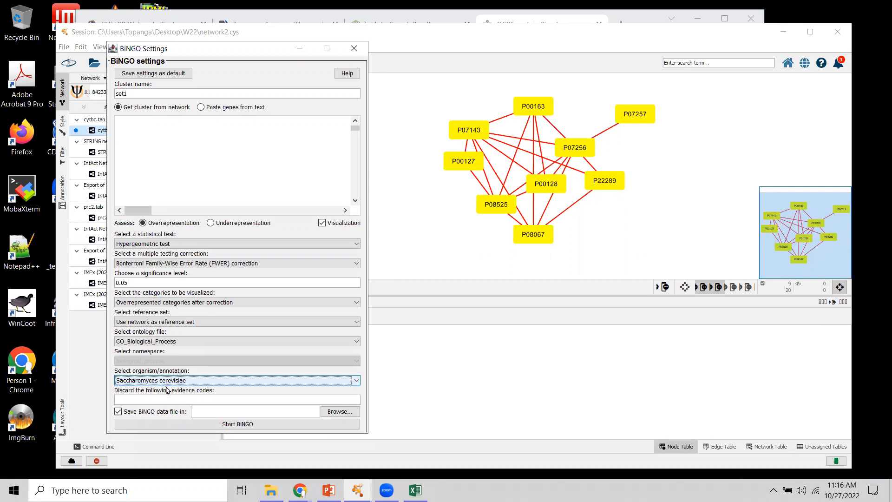
{"action": "left_click", "coordinate": [160, 400]}
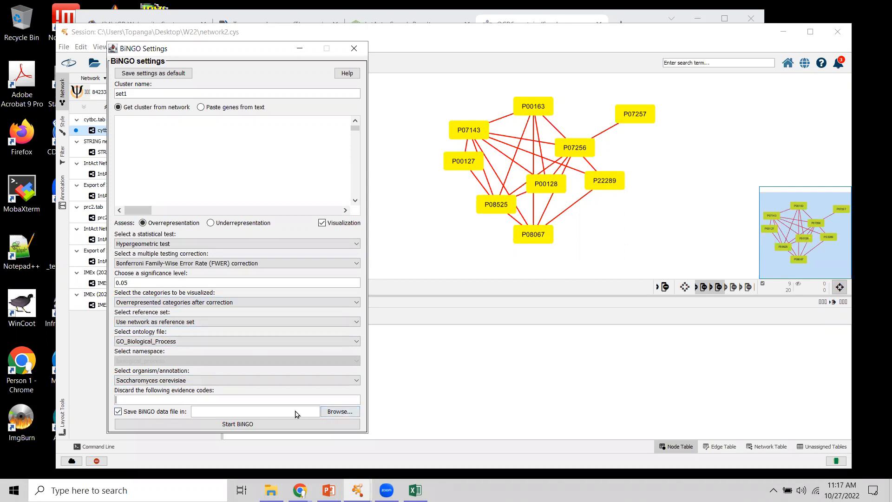
Set the W22 folder on the Desktop as the location for saving the BiNGO data file.
{"action": "left_click", "coordinate": [343, 412]}
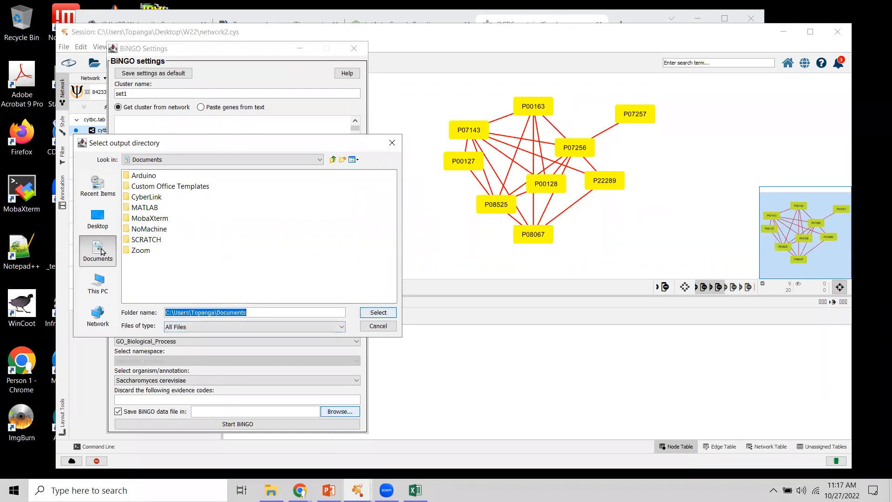
{"action": "left_click", "coordinate": [104, 224]}
{"action": "left_click", "coordinate": [131, 241]}
{"action": "double_click", "coordinate": [131, 241]}
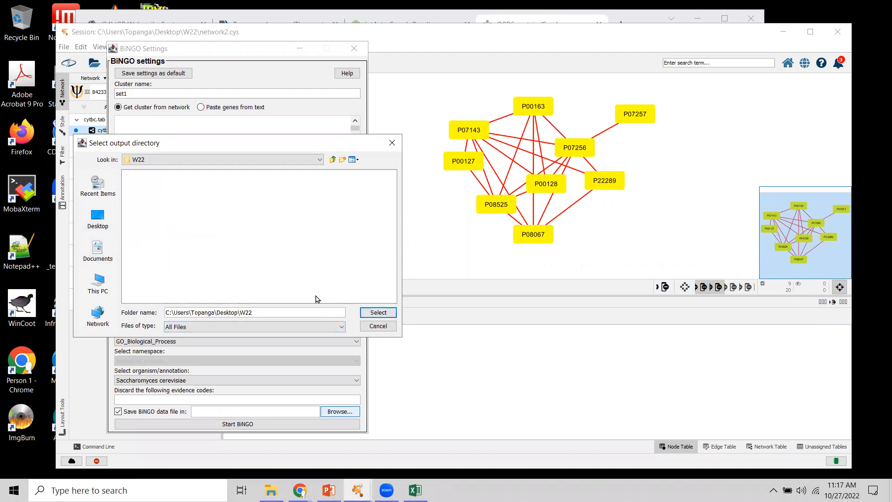
{"action": "left_click", "coordinate": [378, 312]}
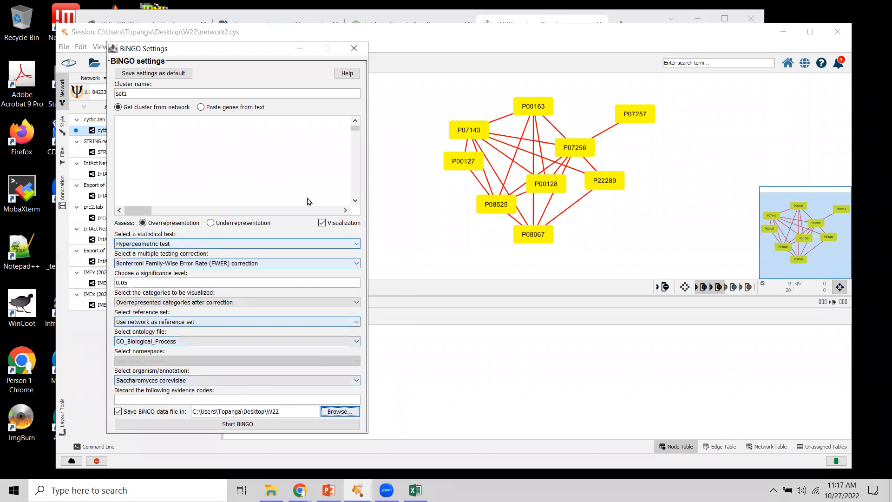
Run the BiNGO analysis for set1 and close its output tab.
{"action": "left_click", "coordinate": [234, 424]}
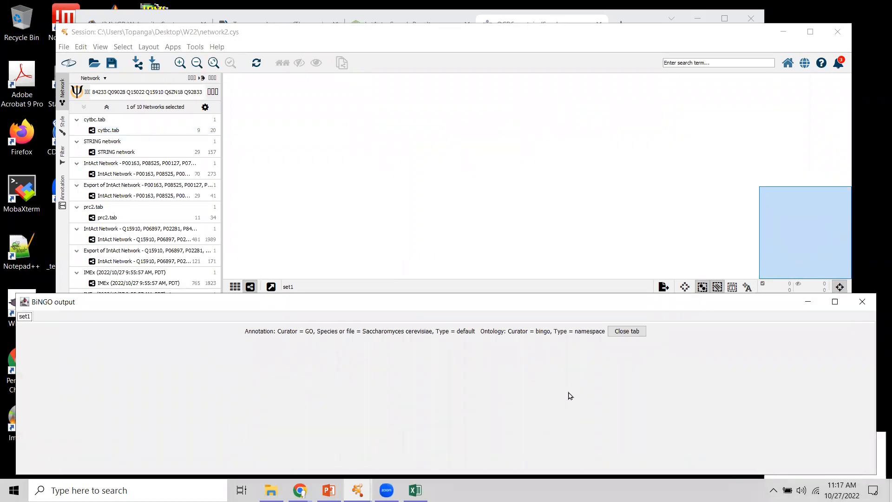
{"action": "left_click", "coordinate": [637, 335]}
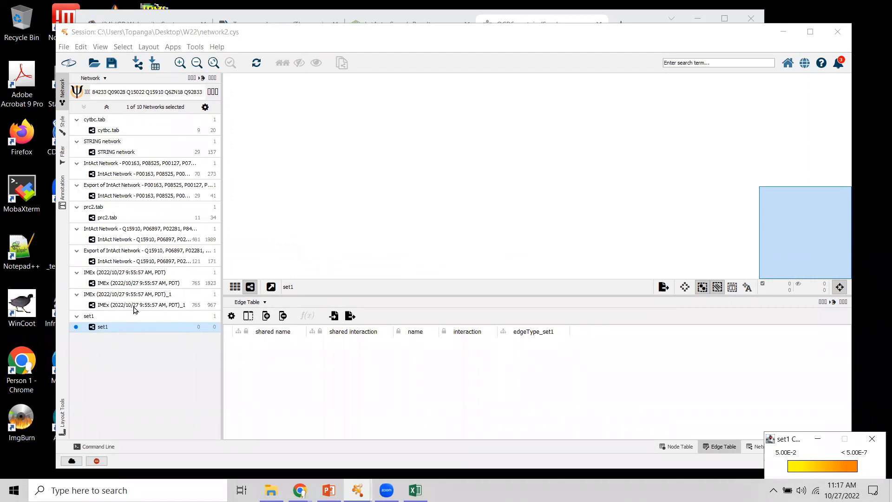
Select all nodes and edges of the prc2.tab network and open new BiNGO settings with the cluster name set2.
{"action": "left_click", "coordinate": [117, 218]}
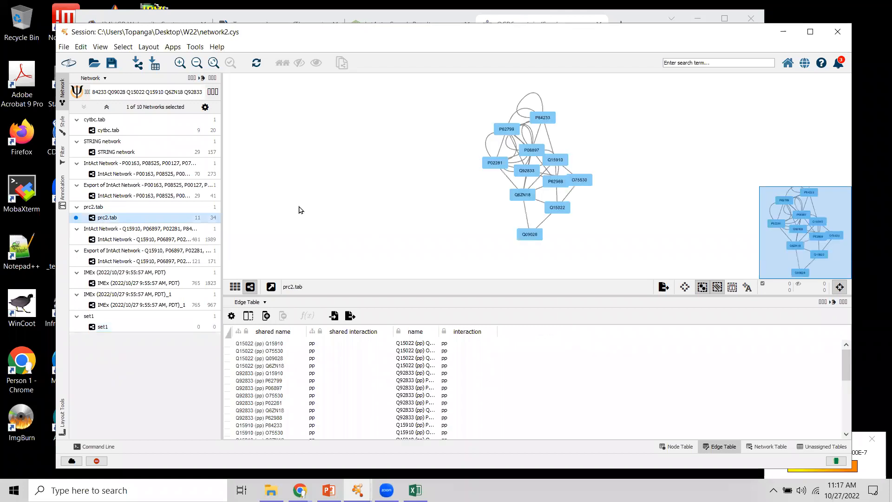
{"action": "left_click_drag", "start_coordinate": [470, 92], "coordinate": [609, 256]}
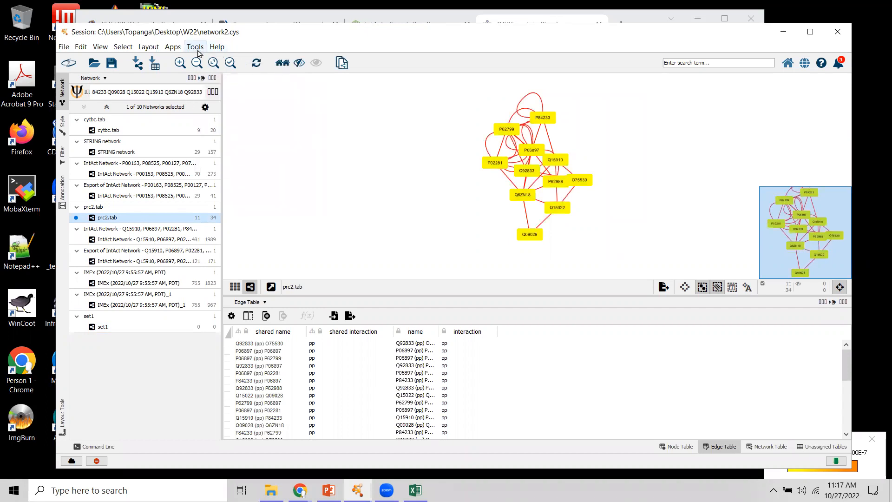
{"action": "left_click", "coordinate": [195, 48]}
{"action": "mouse_move", "coordinate": [168, 47]}
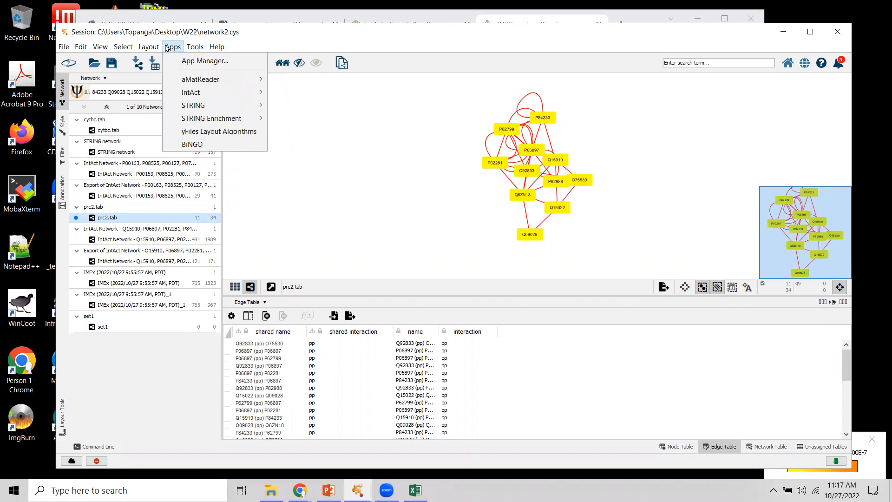
{"action": "left_click", "coordinate": [195, 145]}
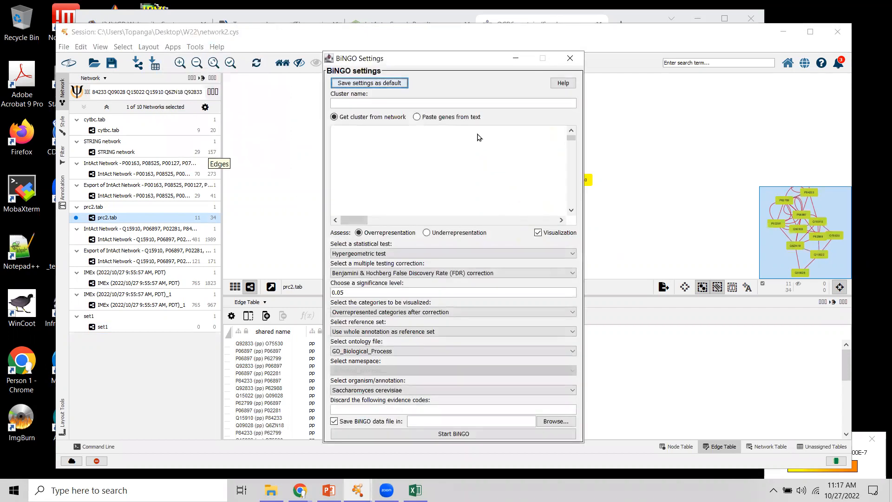
{"action": "left_click", "coordinate": [365, 101]}
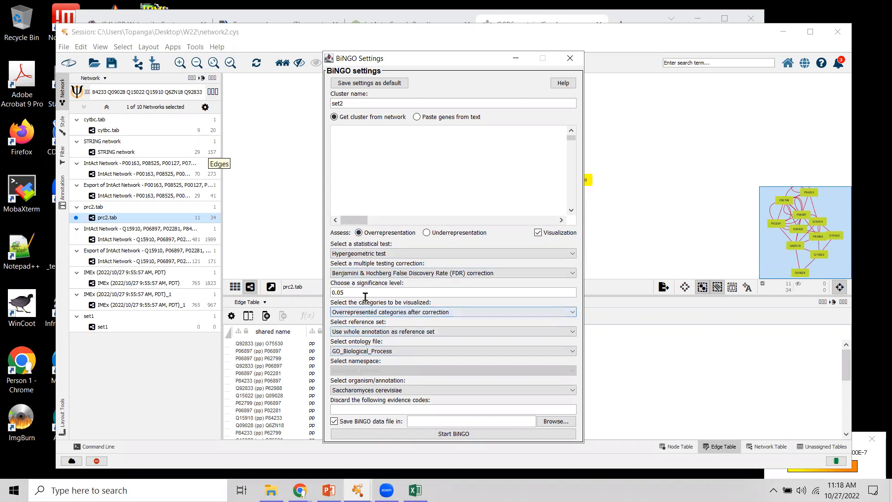
Choose GO_Biological_Process as the ontology file and Saccharomyces cerevisiae as the organism/annotation for set2.
{"action": "left_click", "coordinate": [385, 353]}
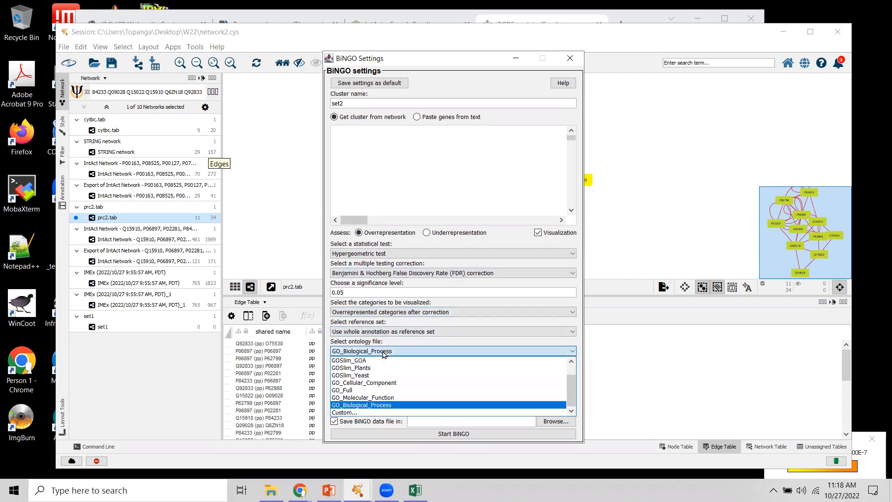
{"action": "left_click", "coordinate": [384, 405]}
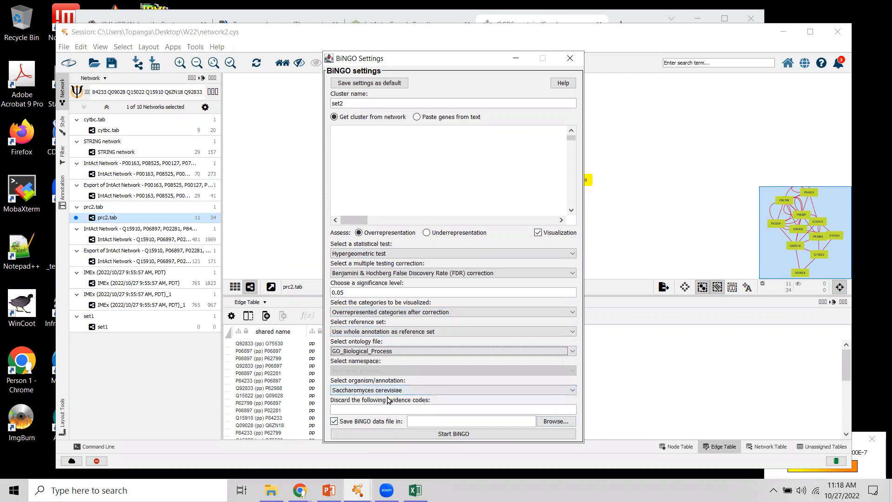
{"action": "left_click", "coordinate": [410, 390]}
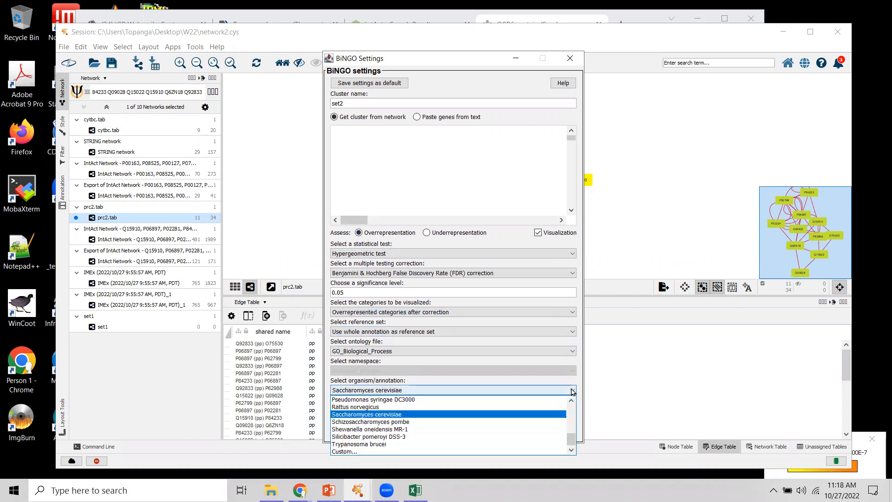
{"action": "left_click", "coordinate": [411, 415]}
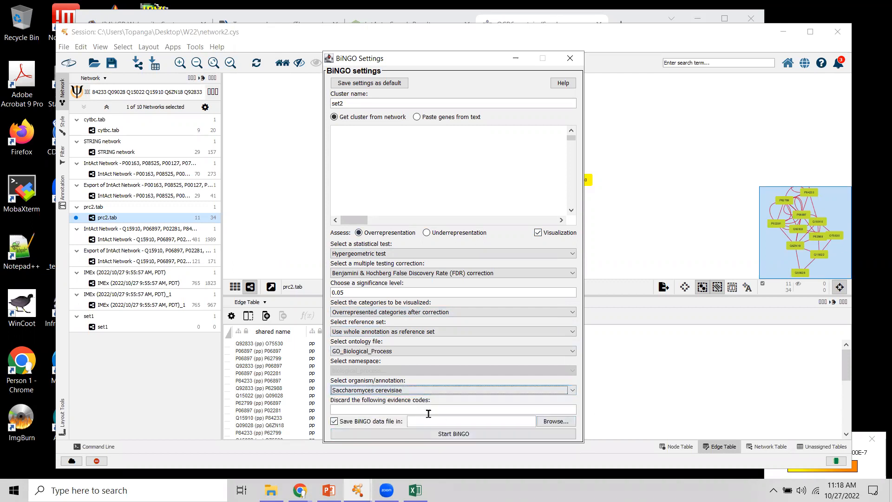
Set the Desktop's W22 folder as the BiNGO data file location and save the settings as default.
{"action": "left_click", "coordinate": [562, 421]}
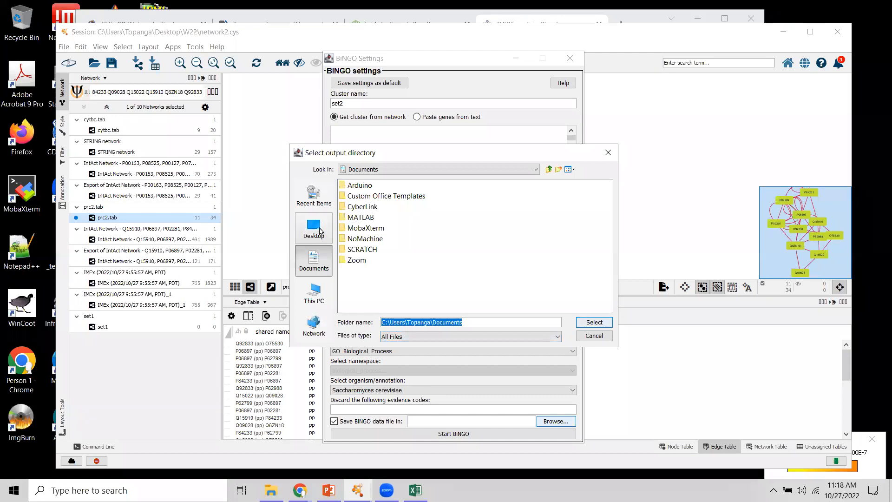
{"action": "left_click", "coordinate": [320, 230]}
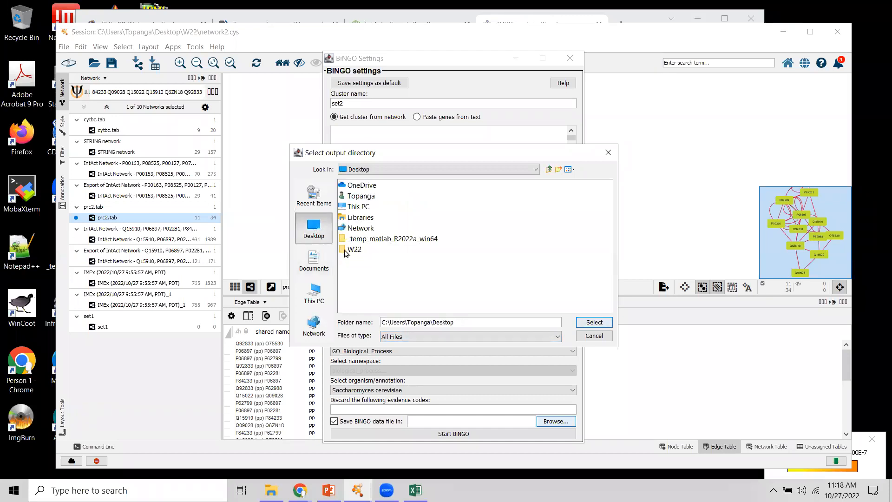
{"action": "left_click", "coordinate": [346, 250]}
{"action": "left_click", "coordinate": [593, 321]}
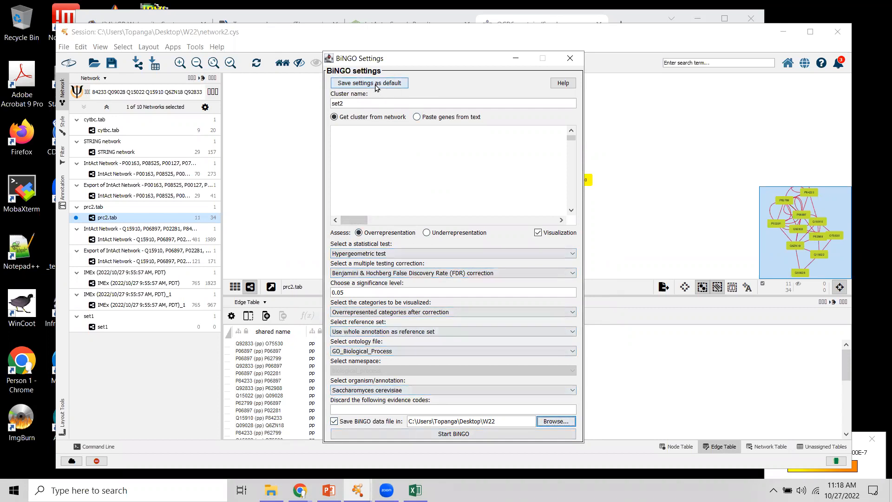
{"action": "left_click", "coordinate": [397, 84]}
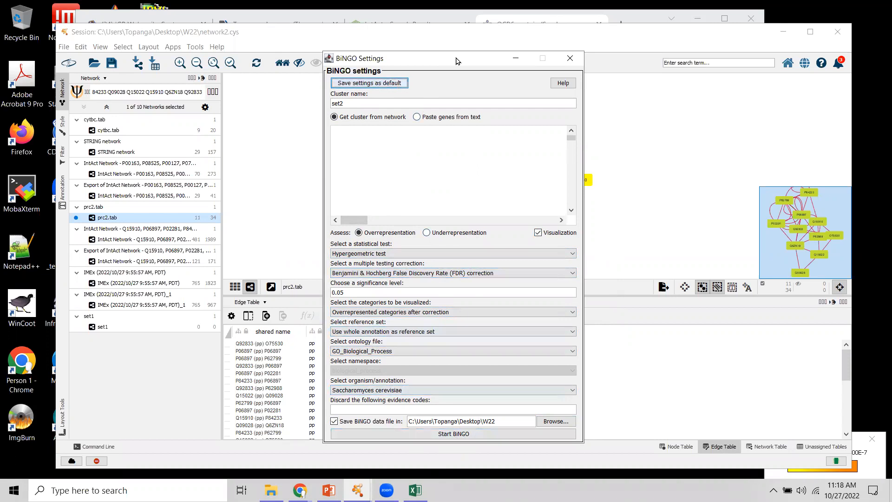
Try to run the BiNGO analysis on set2 and dismiss the resulting message.
{"action": "left_click_drag", "start_coordinate": [455, 61], "coordinate": [328, 68]}
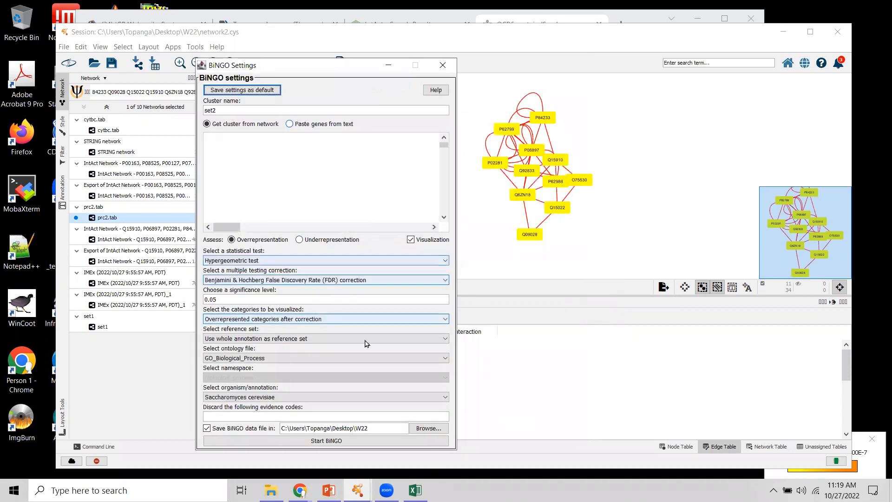
{"action": "left_click", "coordinate": [333, 440]}
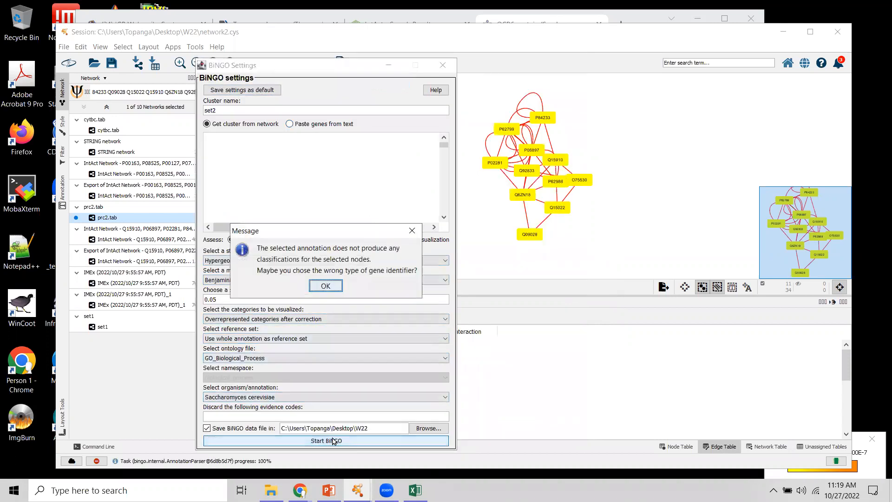
{"action": "left_click", "coordinate": [325, 286]}
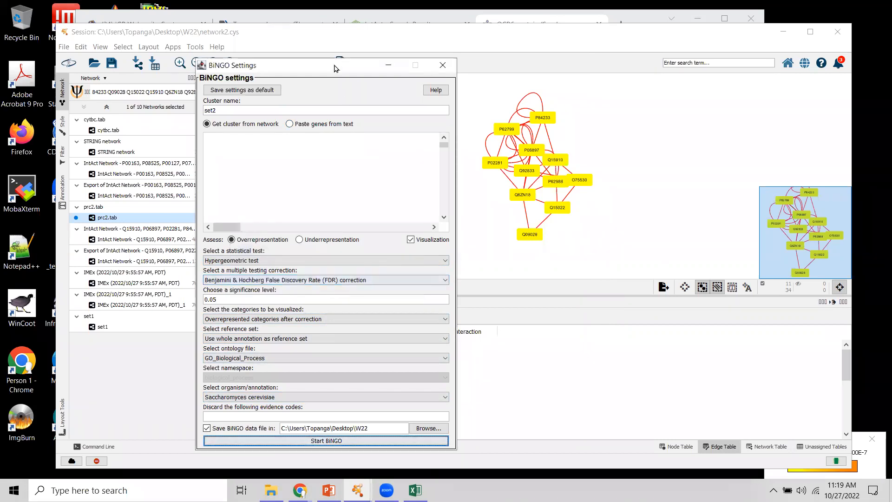
Move the BiNGO settings window off the network list and reselect Saccharomyces cerevisiae as the organism/annotation.
{"action": "left_click_drag", "start_coordinate": [375, 73], "coordinate": [649, 67]}
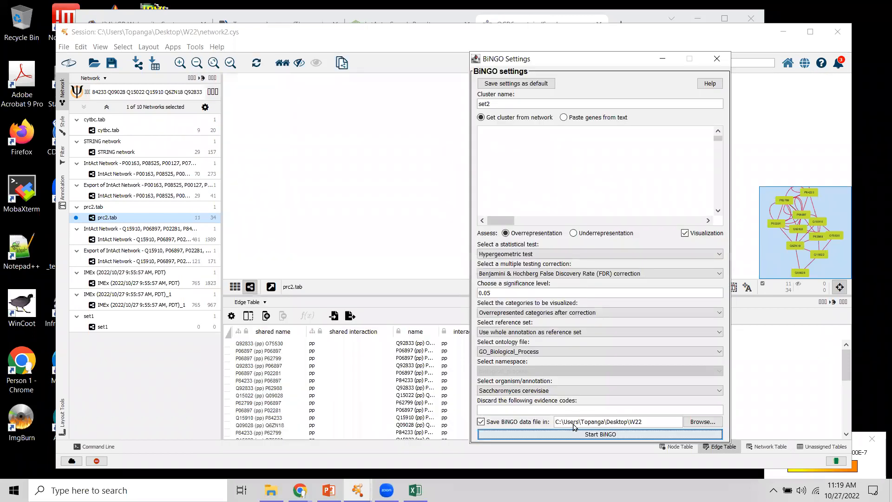
{"action": "left_click", "coordinate": [556, 391]}
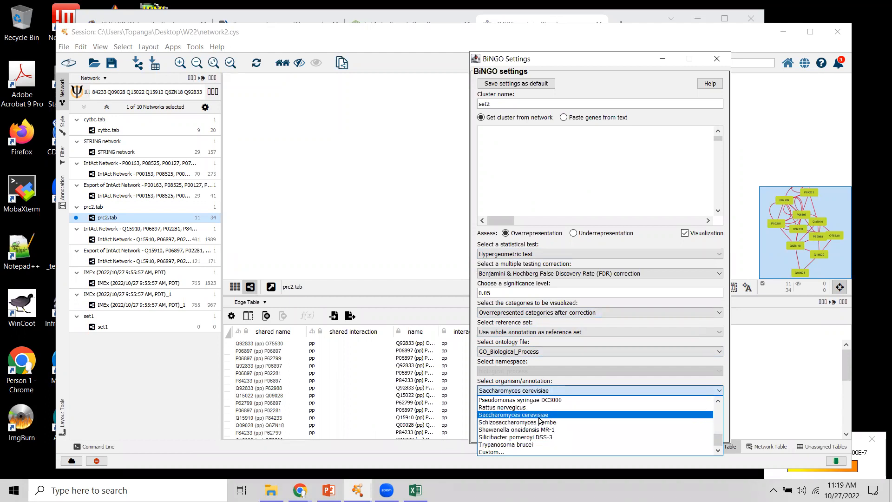
{"action": "left_click", "coordinate": [540, 417]}
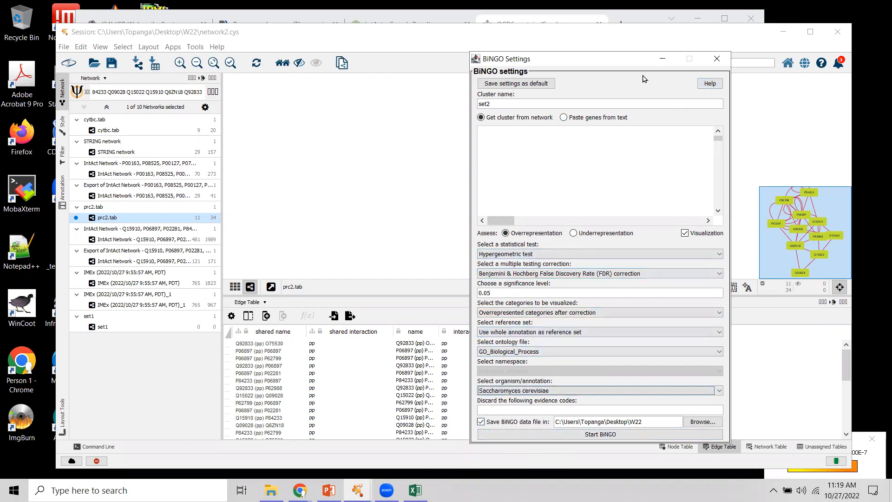
Bring the prc2.tab network back in front of the BiNGO settings window.
{"action": "left_click_drag", "start_coordinate": [629, 64], "coordinate": [710, 147]}
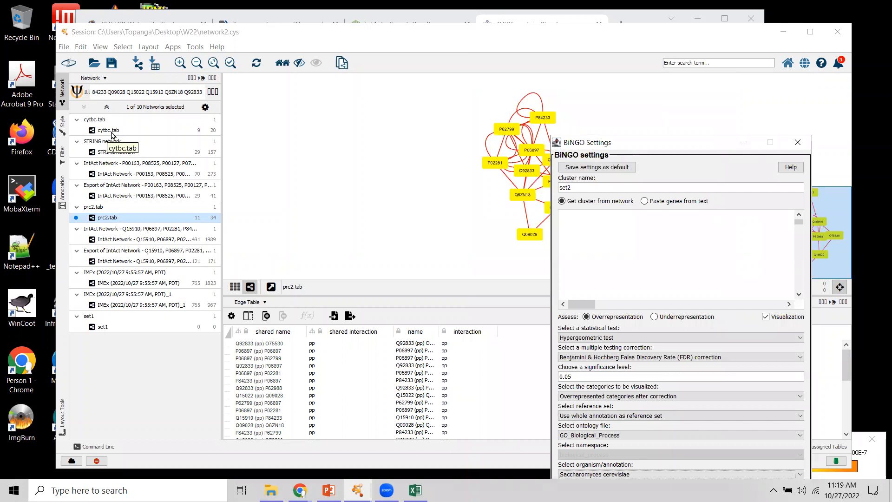
{"action": "left_click", "coordinate": [107, 219]}
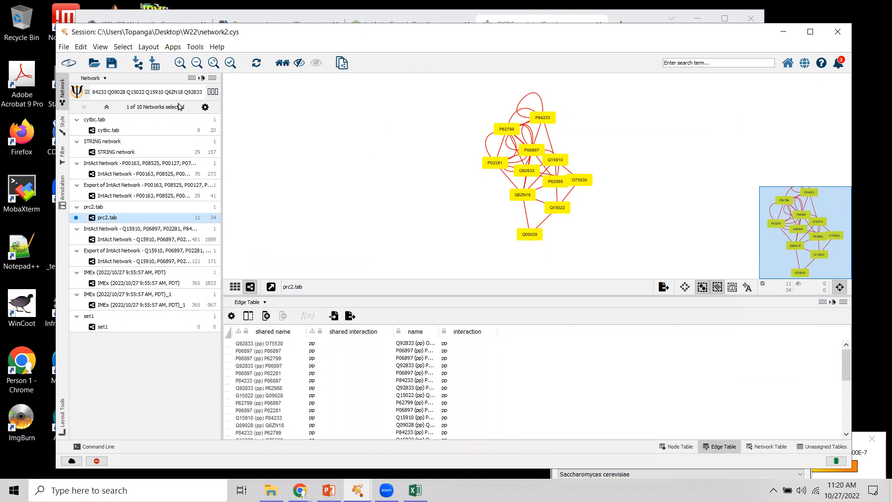
Open a BiNGO settings window for the cytbc.tab network and name the cluster set3.
{"action": "left_click", "coordinate": [117, 132]}
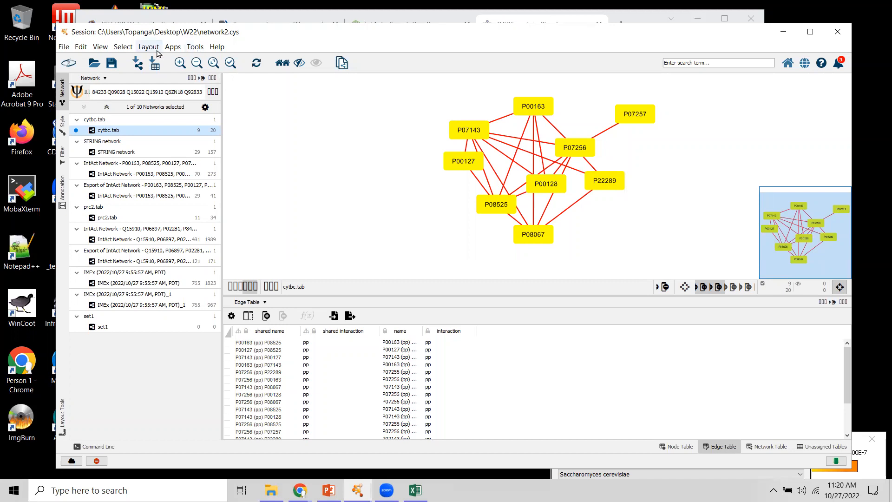
{"action": "left_click", "coordinate": [194, 49]}
{"action": "mouse_move", "coordinate": [176, 47]}
{"action": "left_click", "coordinate": [192, 138]}
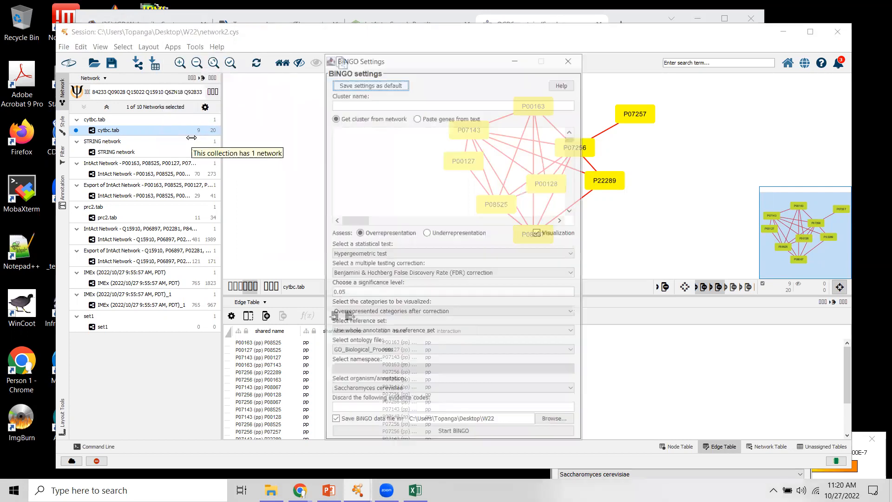
{"action": "left_click", "coordinate": [361, 100]}
{"action": "type", "text": "set3"}
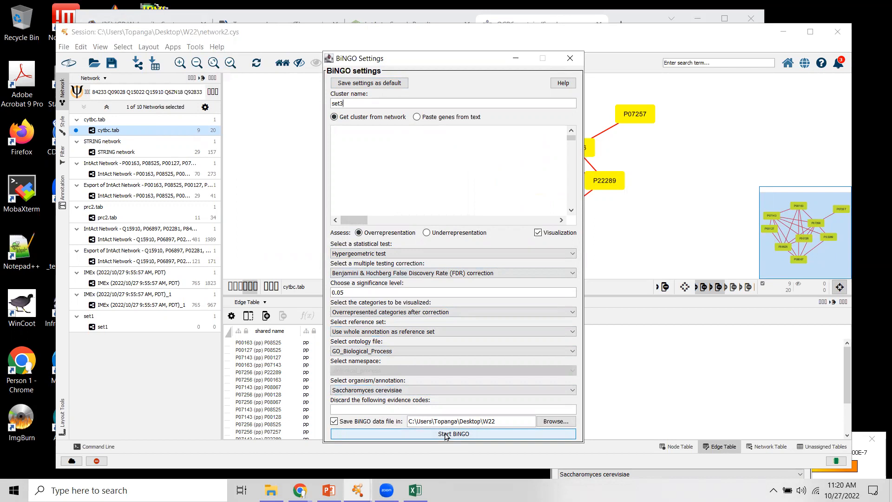
Set the multiple testing correction to Bonferroni Family-Wise Error Rate (FWER) and run the BiNGO analysis on set3.
{"action": "left_click", "coordinate": [378, 277]}
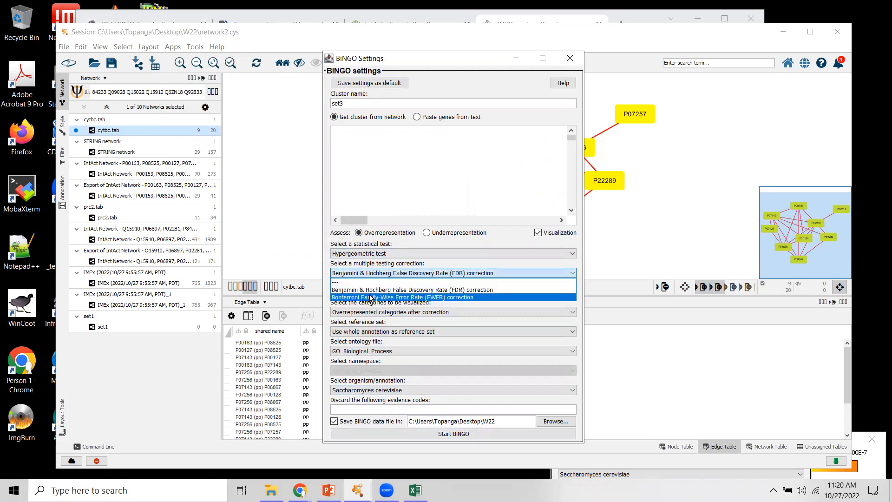
{"action": "left_click", "coordinate": [374, 288]}
{"action": "left_click", "coordinate": [442, 433]}
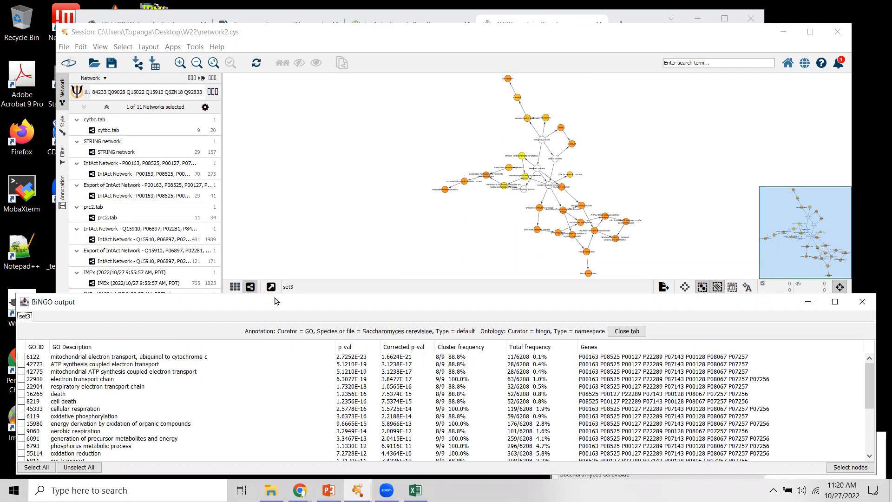
Move the BiNGO output window up and enlarge it to show the complete set3 list of GO terms.
{"action": "left_click_drag", "start_coordinate": [275, 301], "coordinate": [271, 79]}
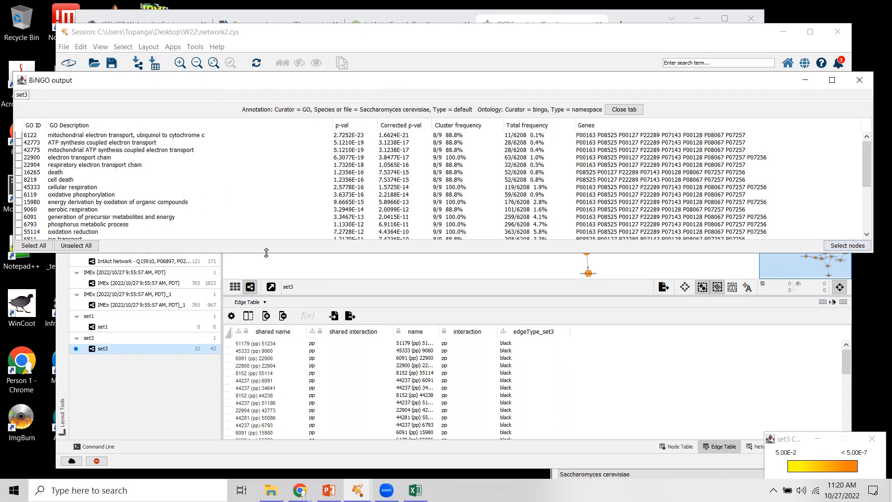
{"action": "left_click_drag", "start_coordinate": [266, 252], "coordinate": [268, 447]}
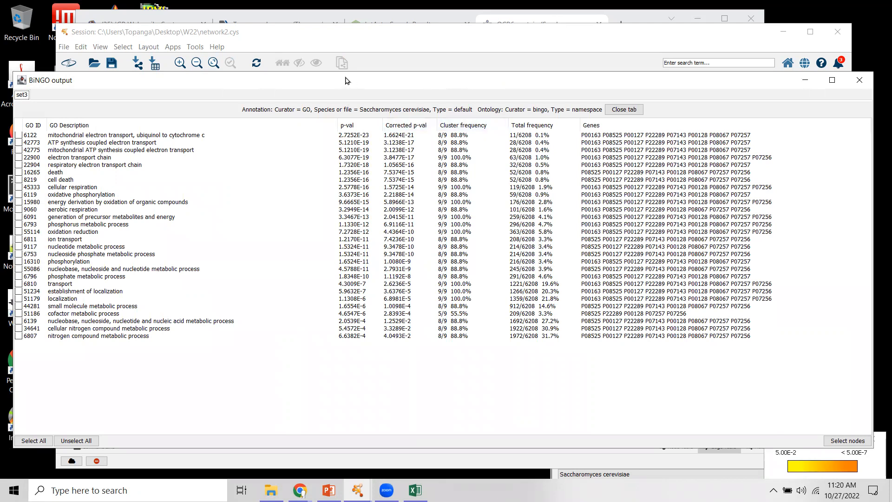
{"action": "left_click_drag", "start_coordinate": [345, 81], "coordinate": [349, 98]}
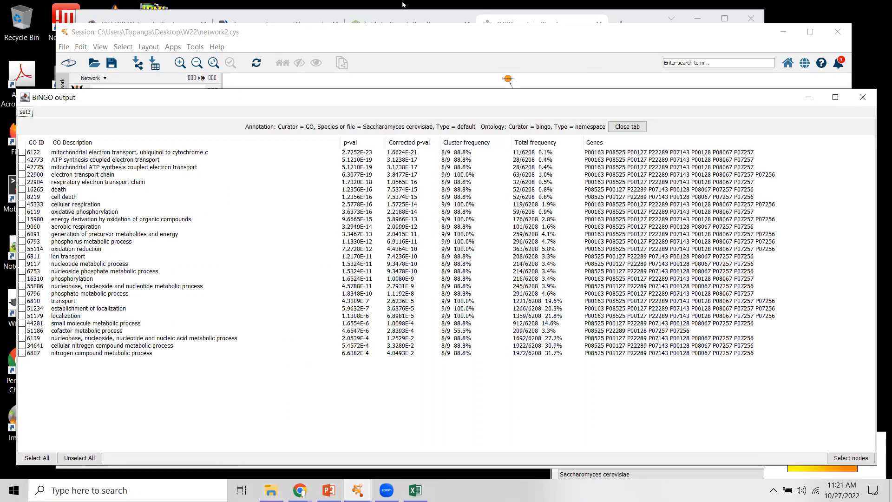
Minimize the Cytoscape, browser and W22 folder windows and move the set3 BiNGO settings window aside.
{"action": "left_click", "coordinate": [783, 31]}
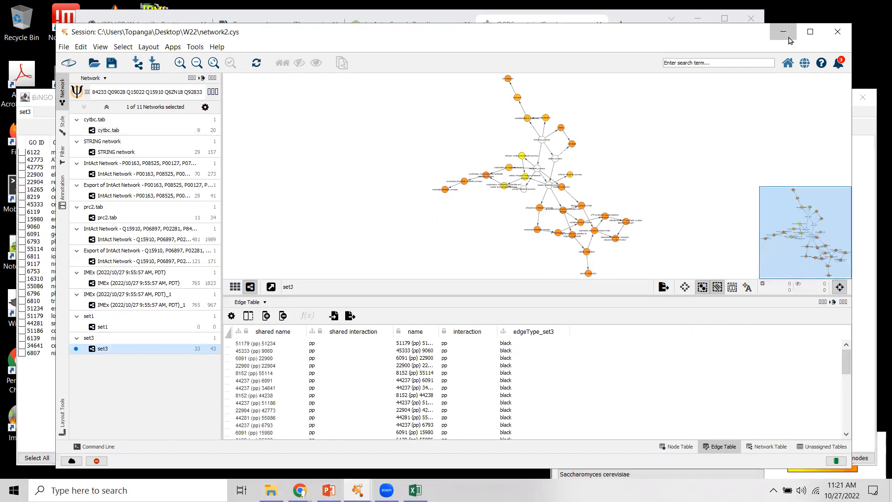
{"action": "left_click", "coordinate": [698, 18]}
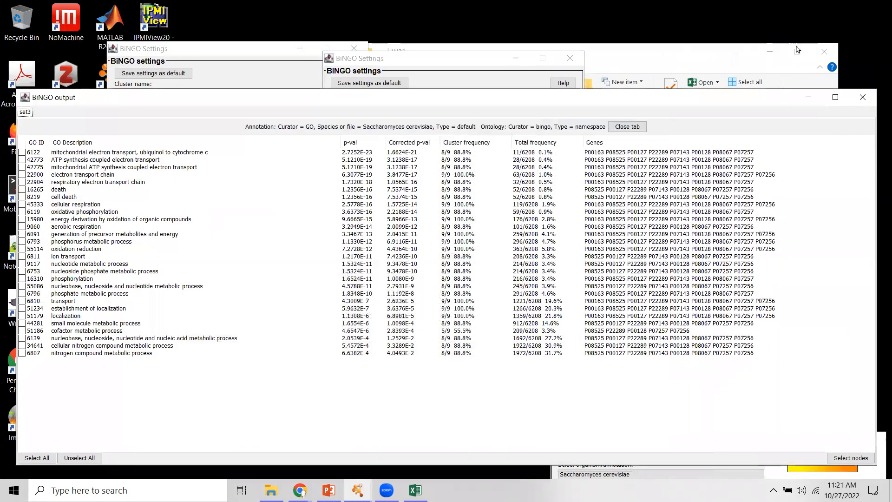
{"action": "left_click", "coordinate": [768, 53]}
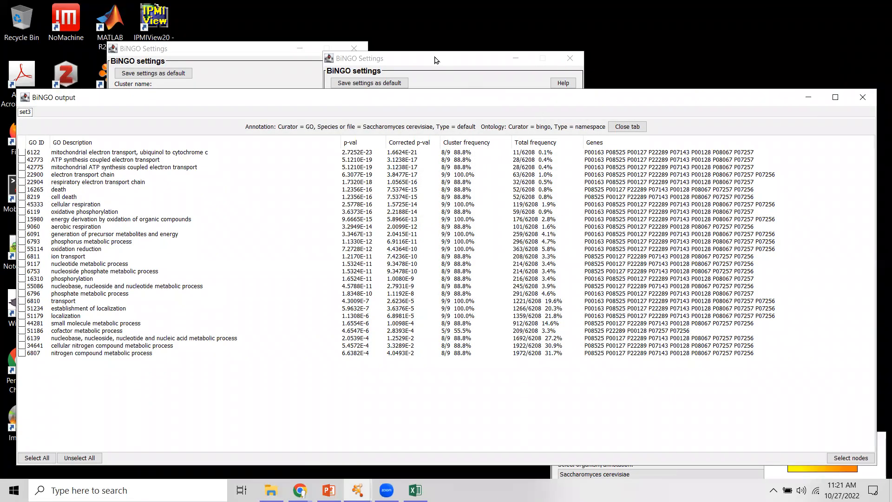
{"action": "left_click_drag", "start_coordinate": [435, 60], "coordinate": [703, 51]}
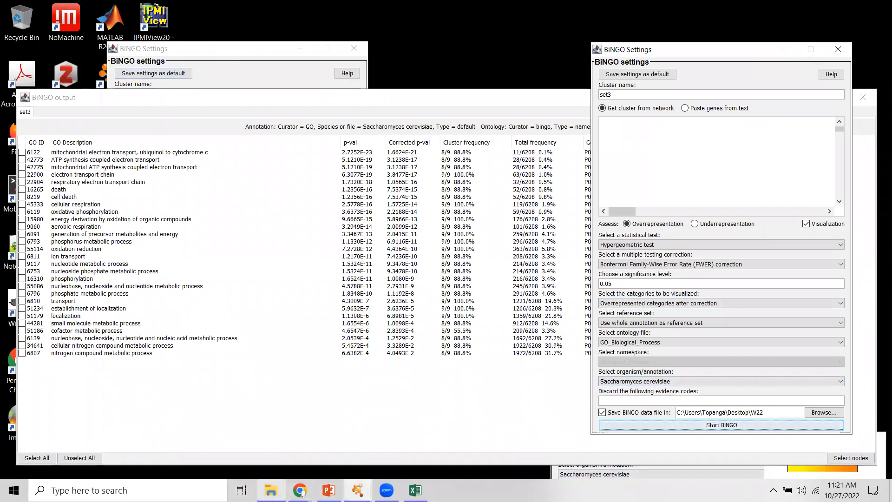
Try to open set3.bgo directly from the W22 folder.
{"action": "left_click", "coordinate": [271, 490]}
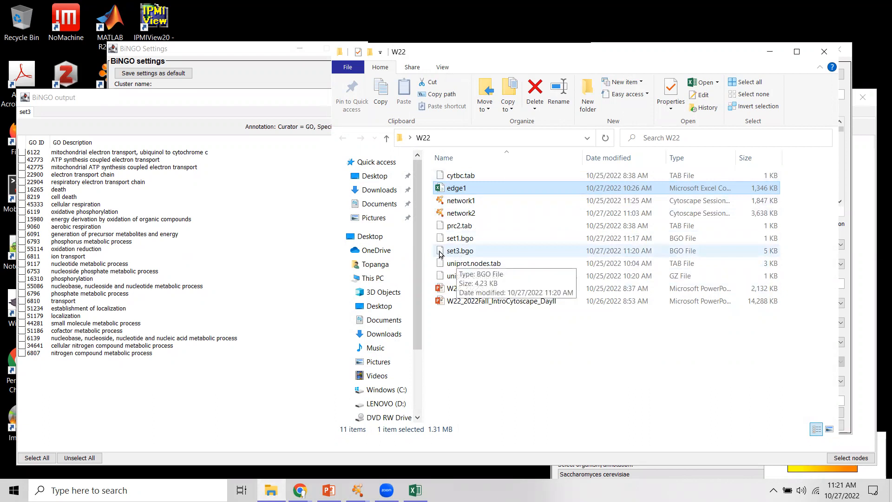
{"action": "left_click", "coordinate": [453, 253]}
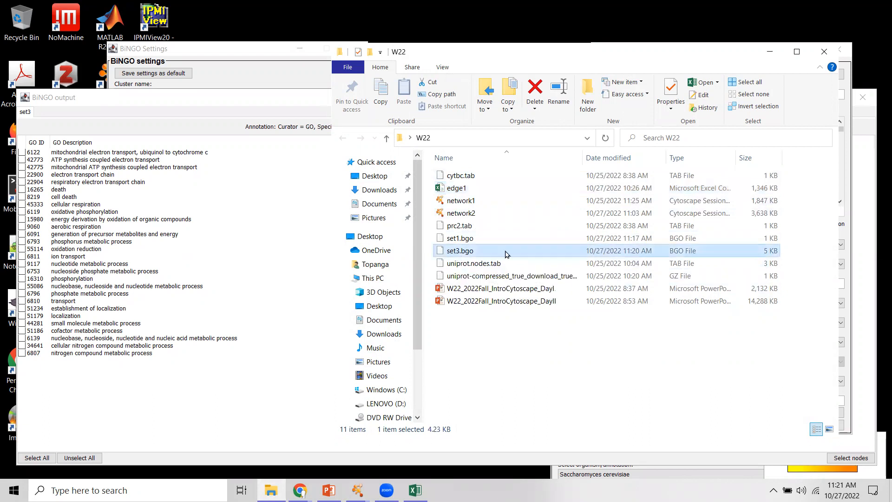
{"action": "double_click", "coordinate": [453, 252]}
{"action": "left_click", "coordinate": [567, 335]}
Uncover the desktop shortcuts, launch Notepad++, open set3.bgo in it and look through the file's contents.
{"action": "left_click", "coordinate": [241, 108]}
{"action": "left_click_drag", "start_coordinate": [241, 105], "coordinate": [302, 119]}
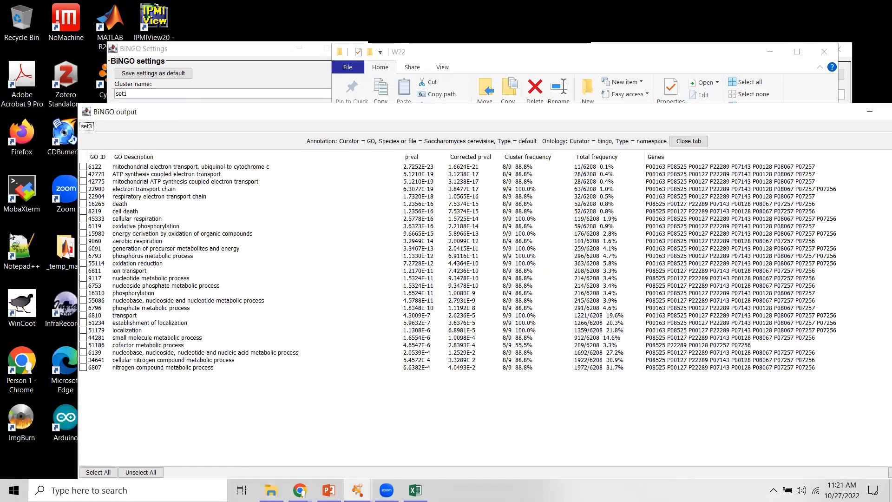
{"action": "double_click", "coordinate": [30, 239]}
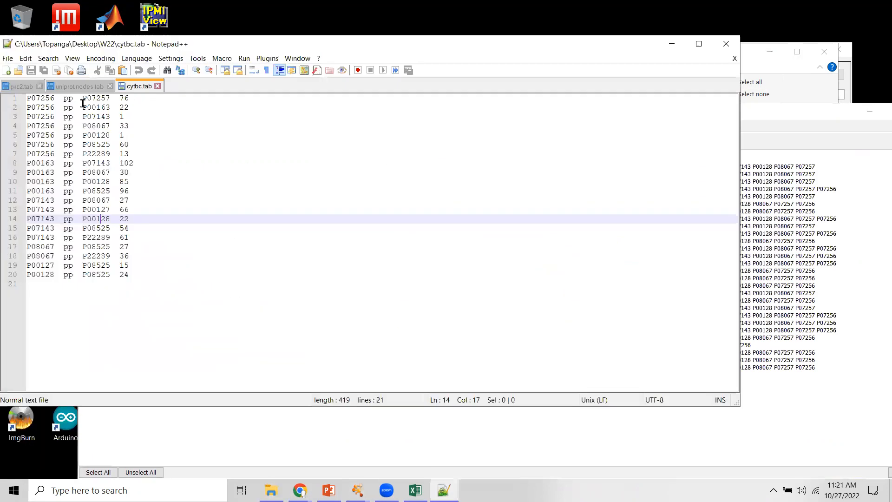
{"action": "left_click", "coordinate": [8, 58]}
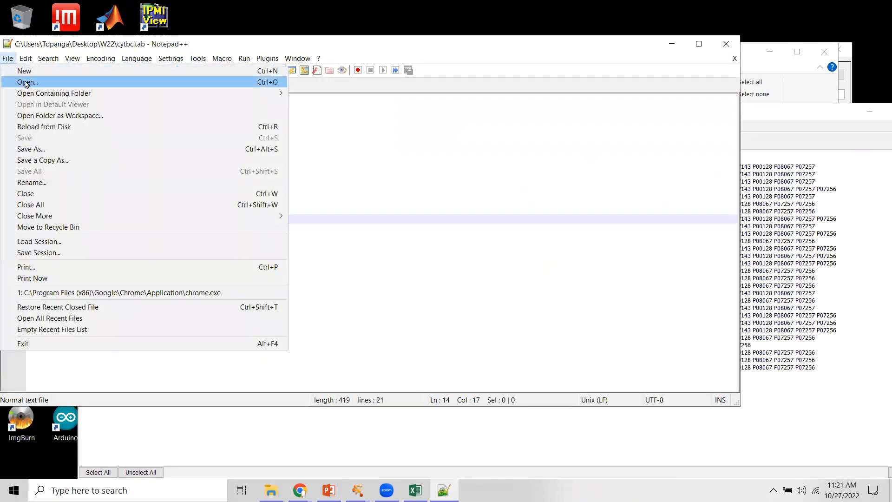
{"action": "left_click", "coordinate": [27, 84]}
{"action": "left_click", "coordinate": [286, 237]}
{"action": "left_click", "coordinate": [499, 324]}
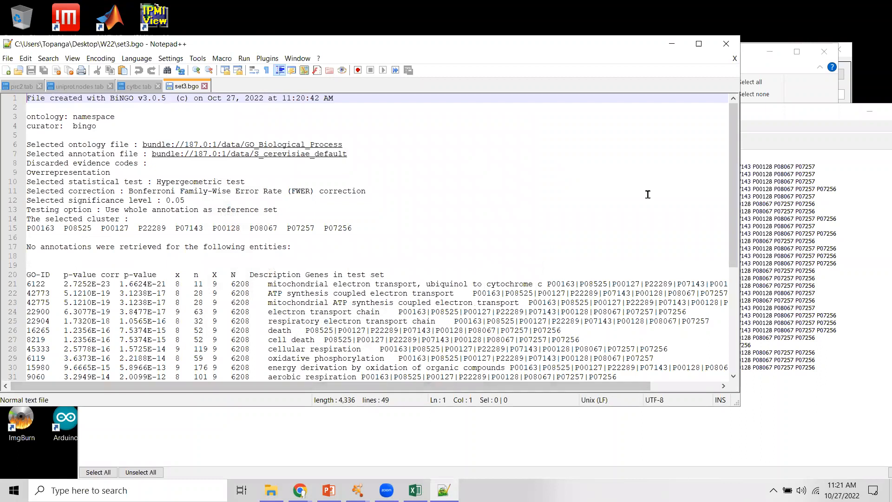
{"action": "left_click_drag", "start_coordinate": [734, 223], "coordinate": [742, 322]}
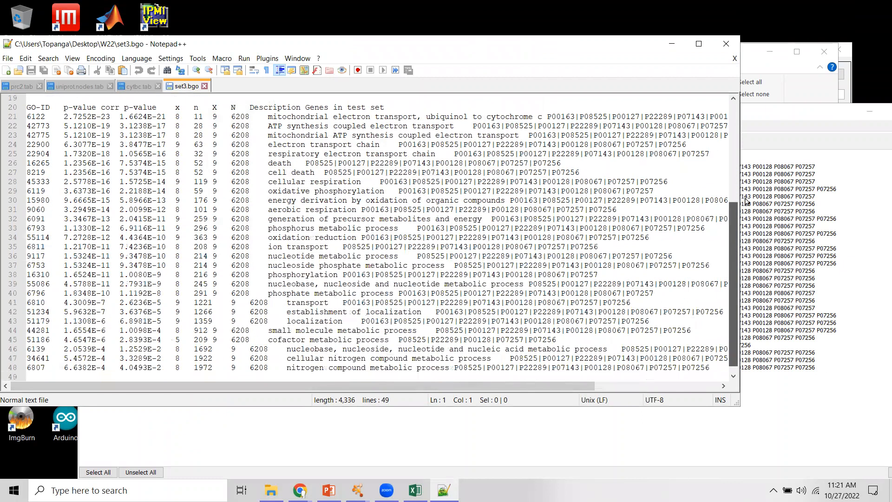
{"action": "left_click_drag", "start_coordinate": [746, 201], "coordinate": [745, 195]}
Bring the BiNGO output window in front of the text file and position it to show the whole set3 table.
{"action": "left_click", "coordinate": [306, 449]}
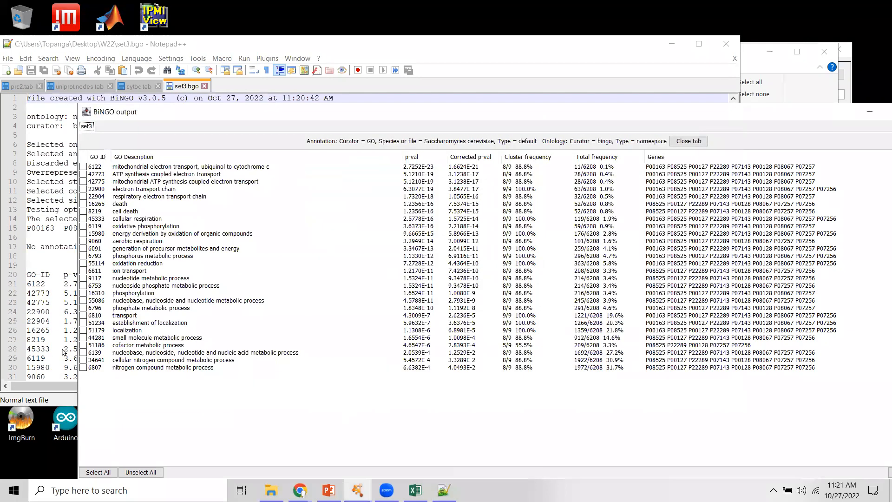
{"action": "left_click_drag", "start_coordinate": [194, 117], "coordinate": [395, 149]}
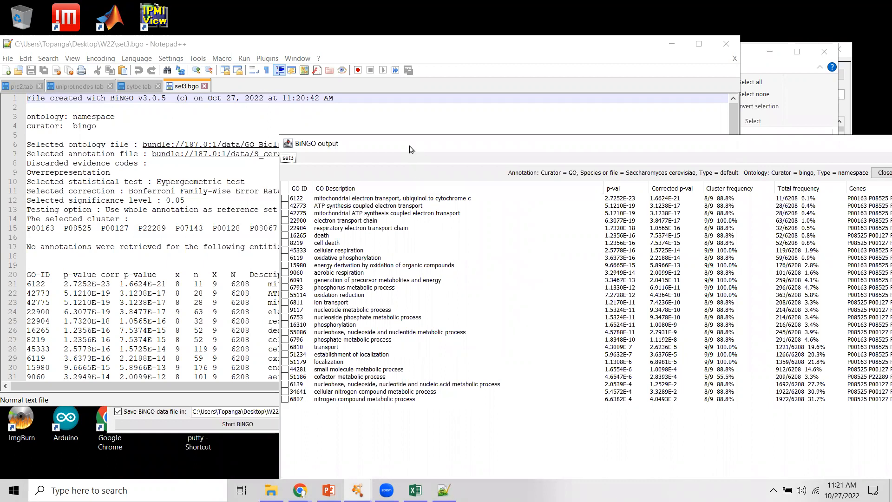
{"action": "left_click_drag", "start_coordinate": [409, 149], "coordinate": [180, 92]}
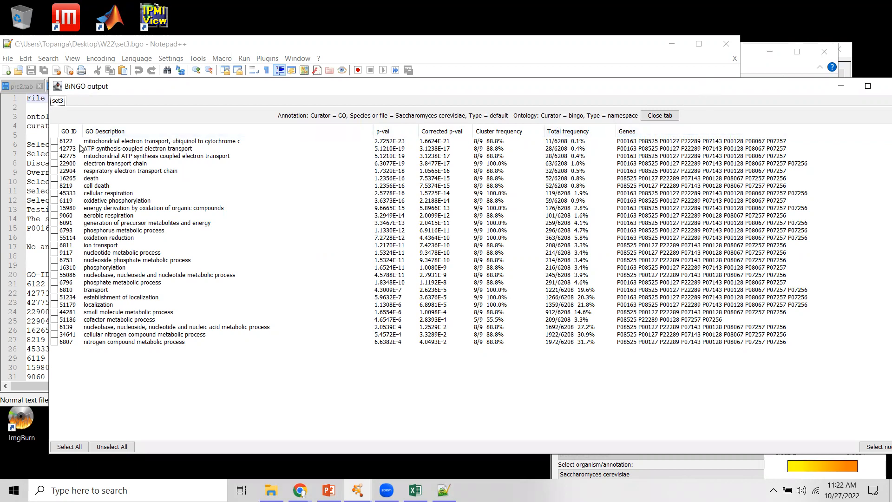
Tick GO terms 6122, 42773 and 42775 in the BiNGO output and select their nodes in the network.
{"action": "left_click", "coordinate": [54, 141]}
{"action": "left_click", "coordinate": [55, 148]}
{"action": "left_click", "coordinate": [55, 156]}
{"action": "left_click", "coordinate": [874, 447]}
Minimize the BiNGO output and Notepad++, return to the Cytoscape session, display the prc2.tab network and clear its selection.
{"action": "left_click", "coordinate": [841, 86]}
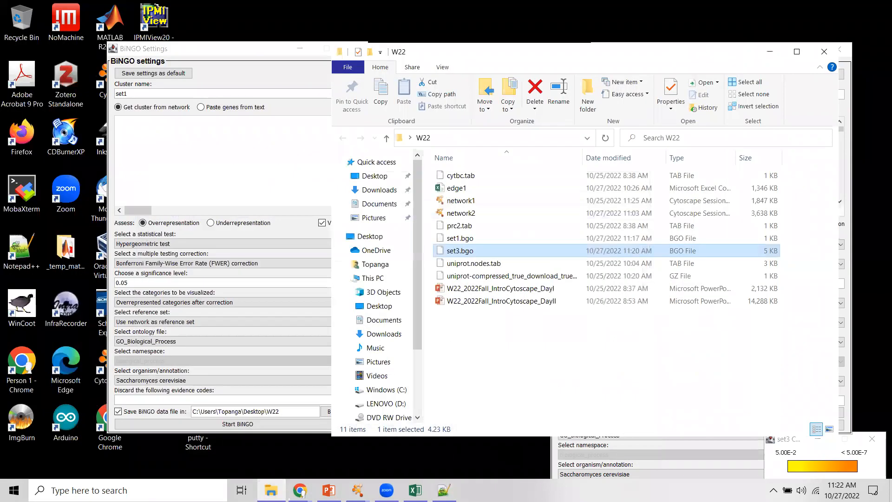
{"action": "left_click", "coordinate": [672, 44]}
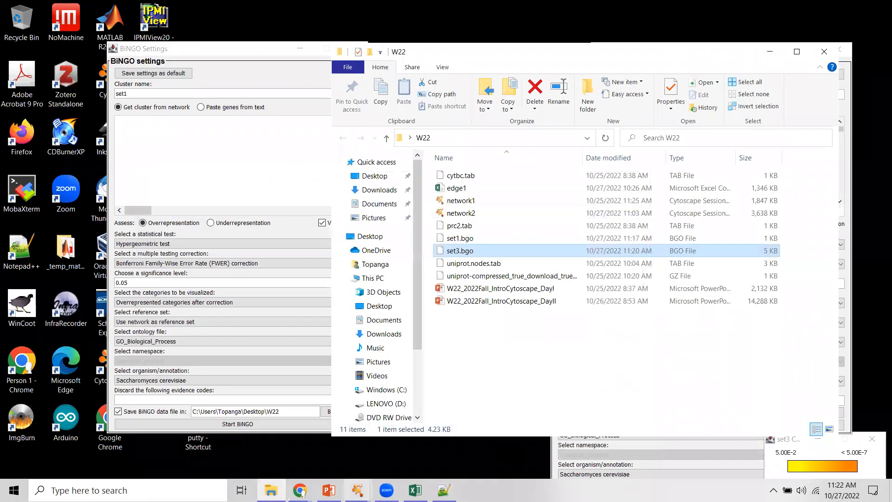
{"action": "left_click", "coordinate": [358, 490]}
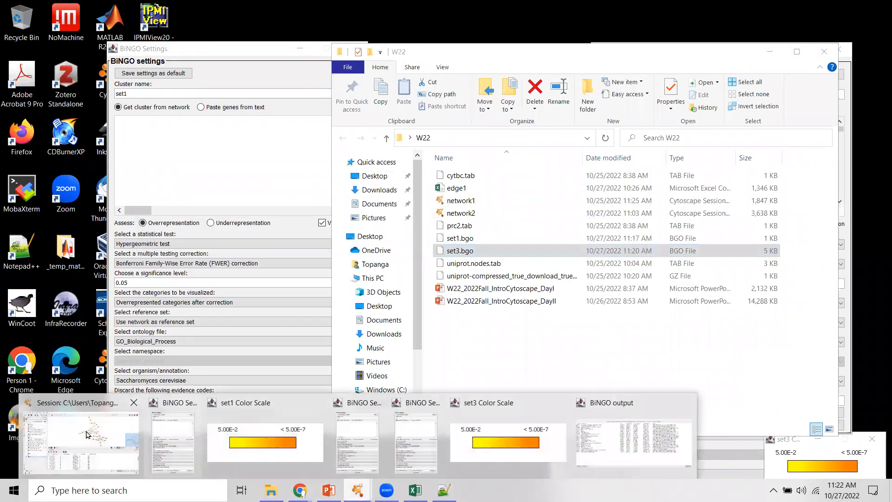
{"action": "left_click", "coordinate": [98, 434]}
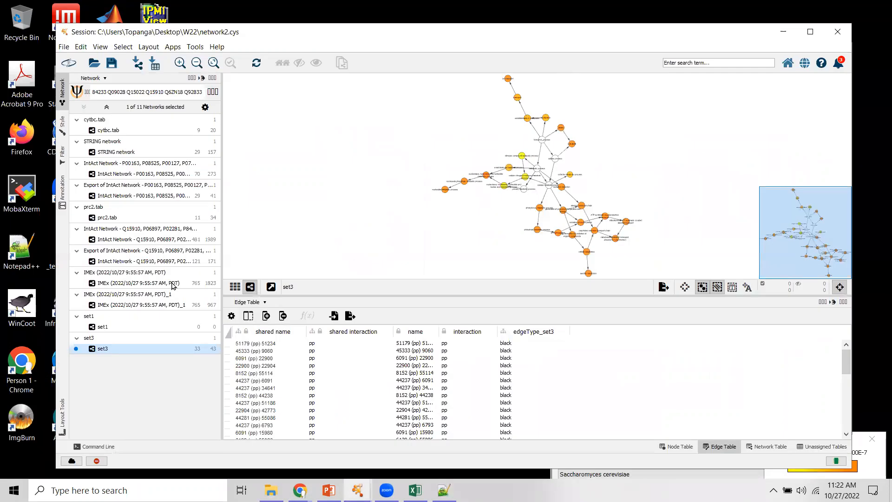
{"action": "left_click", "coordinate": [107, 219]}
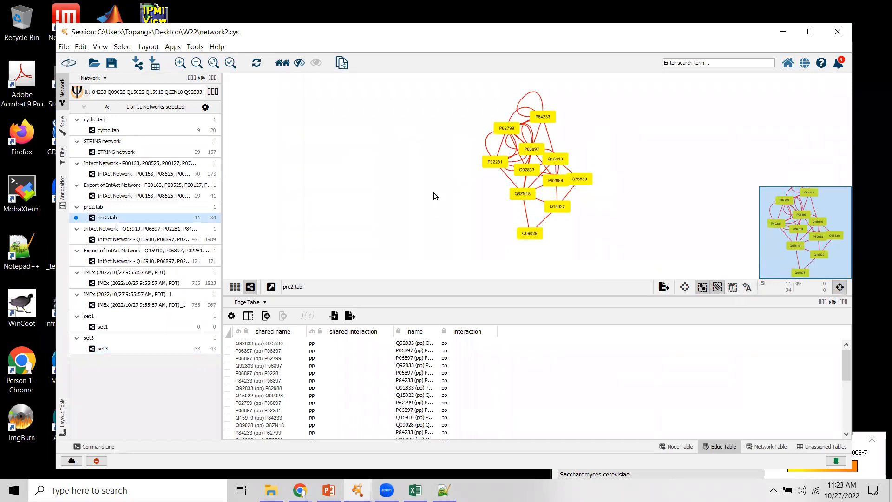
{"action": "left_click", "coordinate": [463, 166]}
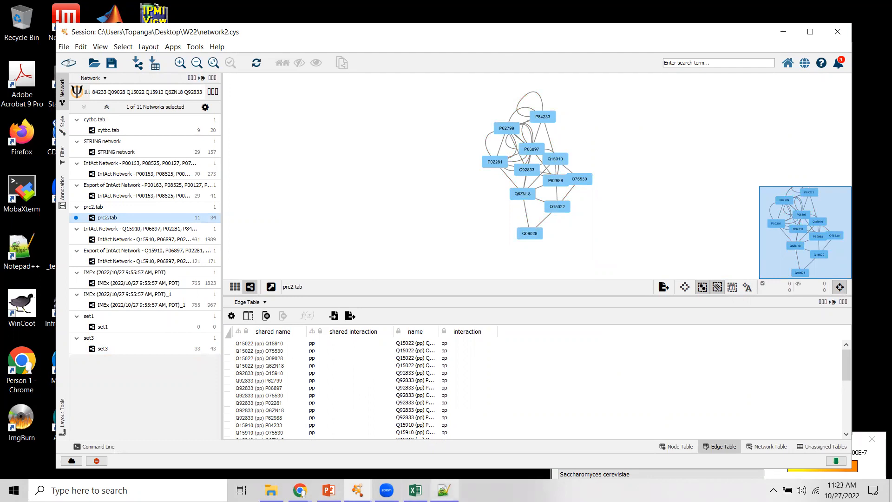
Move the BiNGO output below the network view, display set3, and examine the selected nodes in the cytbc.tab network.
{"action": "left_click", "coordinate": [357, 490]}
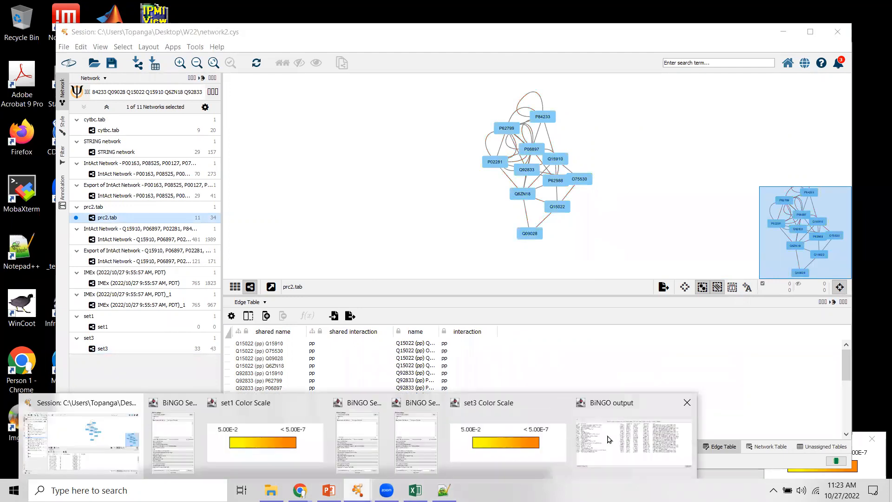
{"action": "left_click", "coordinate": [632, 443]}
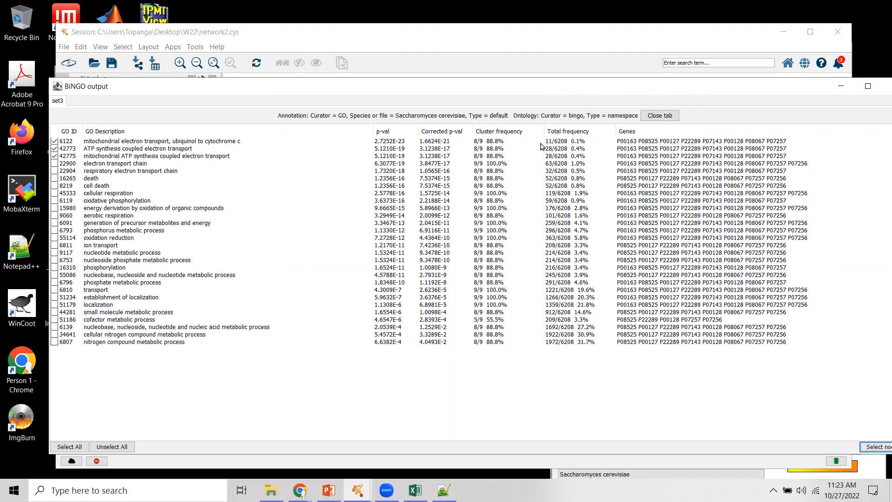
{"action": "left_click_drag", "start_coordinate": [557, 87], "coordinate": [531, 392]}
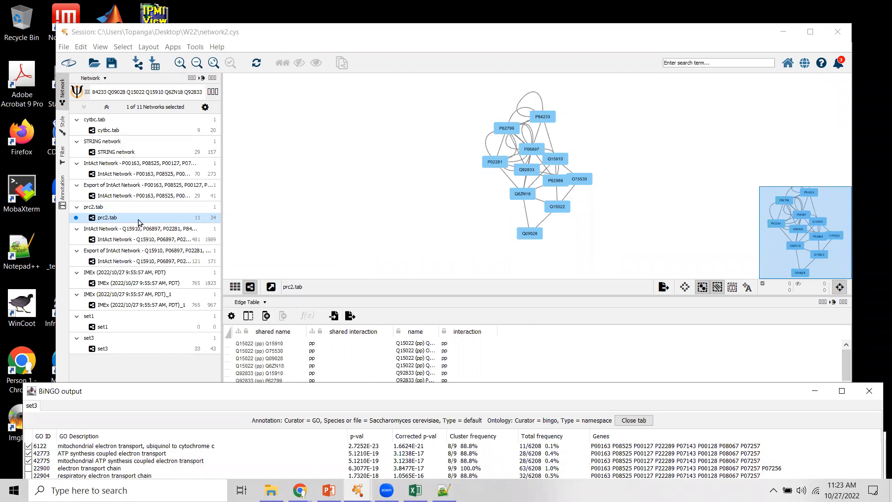
{"action": "left_click", "coordinate": [107, 349]}
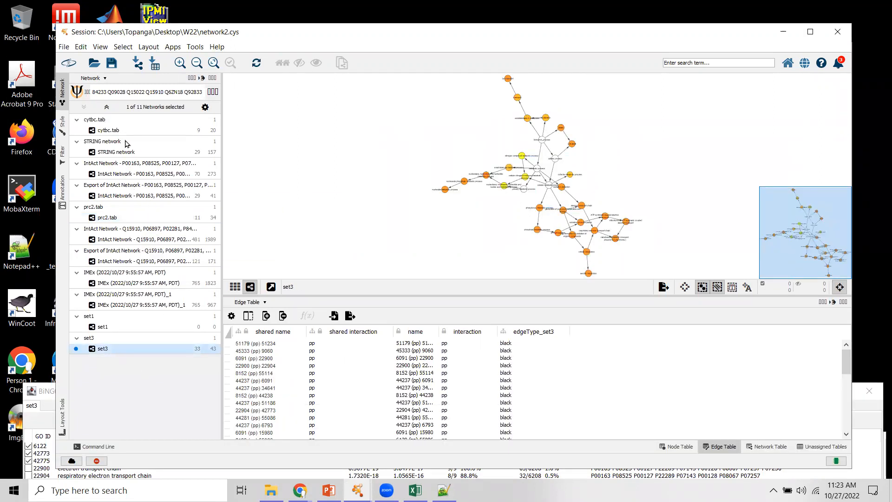
{"action": "left_click", "coordinate": [118, 134]}
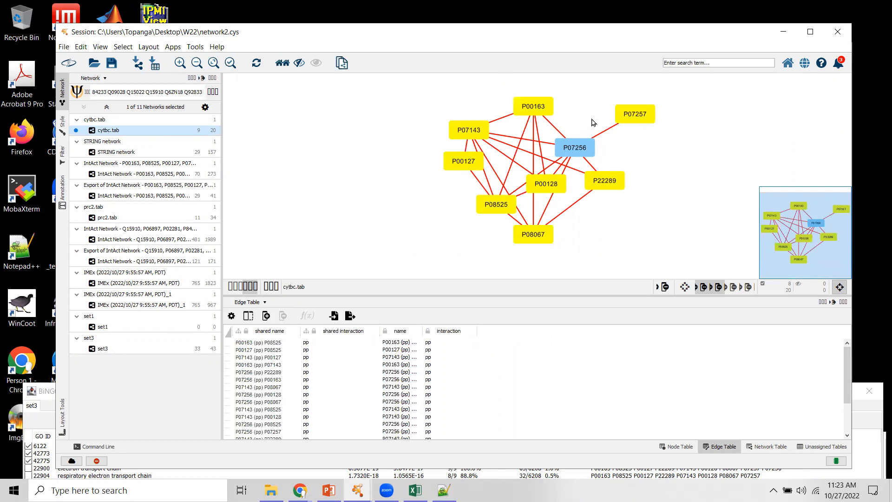
Bring the BiNGO output window back to the front and move it up to show the full set3 table.
{"action": "left_click", "coordinate": [862, 428]}
{"action": "left_click_drag", "start_coordinate": [790, 389], "coordinate": [701, 130]}
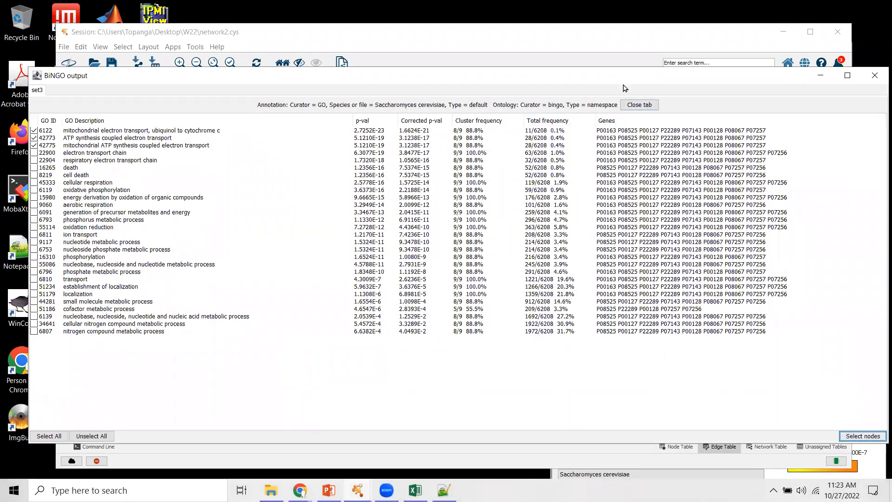
{"action": "left_click_drag", "start_coordinate": [624, 87], "coordinate": [621, 100]}
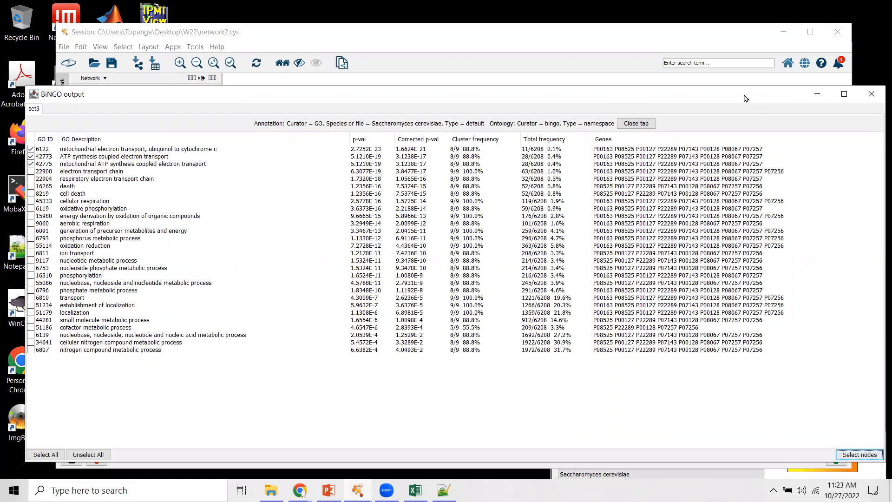
Move the BiNGO output below the network view and shift nodes P07256 and P07257 slightly upward in the cytbc.tab network.
{"action": "left_click_drag", "start_coordinate": [745, 98], "coordinate": [746, 344]}
{"action": "left_click", "coordinate": [654, 206]}
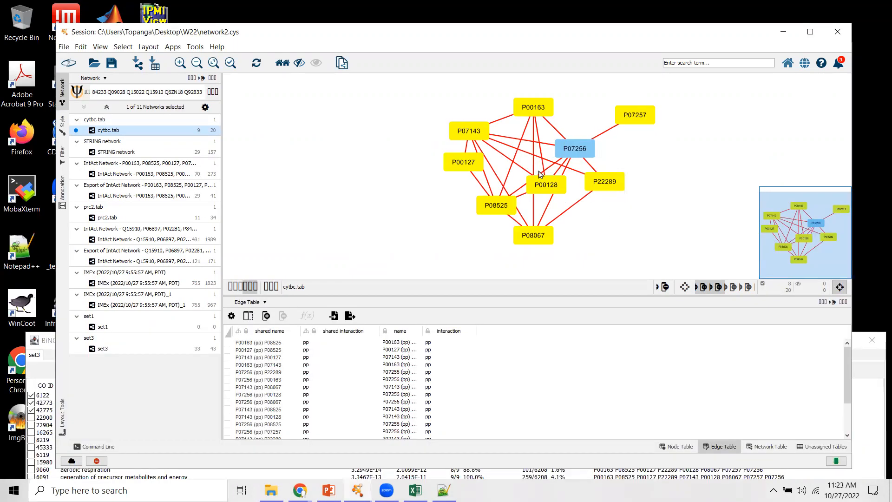
{"action": "left_click", "coordinate": [581, 149]}
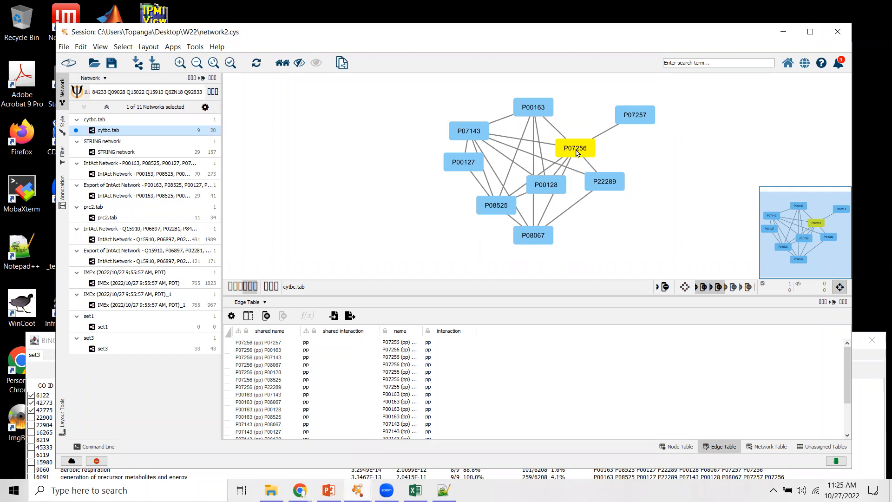
{"action": "left_click_drag", "start_coordinate": [577, 152], "coordinate": [575, 139]}
{"action": "left_click_drag", "start_coordinate": [627, 116], "coordinate": [626, 111]}
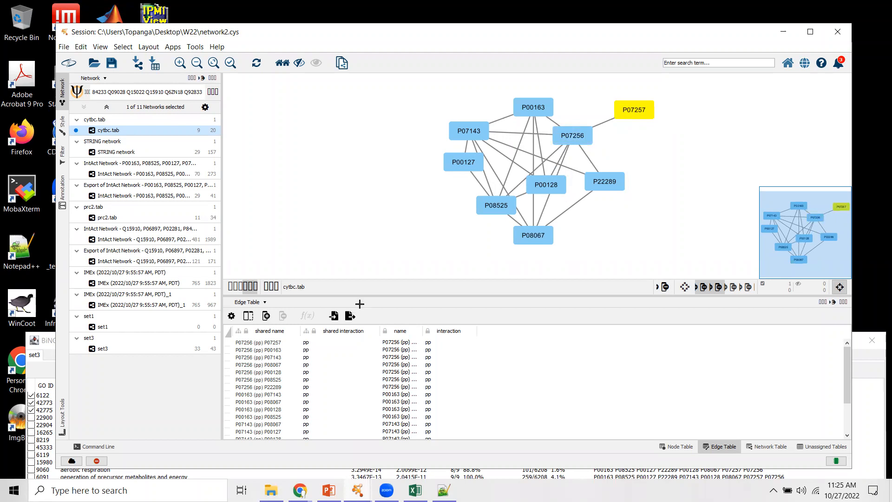
Bring the BiNGO output back to the front and maximize it to examine the full set3 table of GO terms.
{"action": "left_click", "coordinate": [50, 342]}
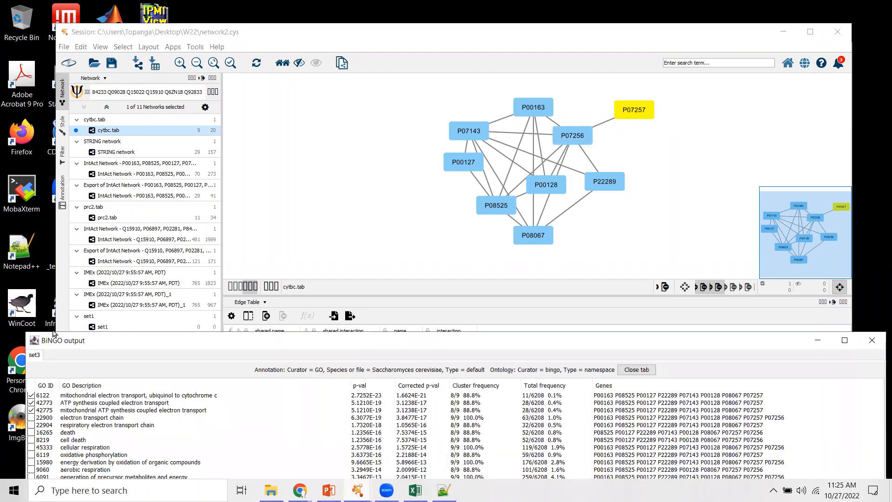
{"action": "left_click_drag", "start_coordinate": [51, 338], "coordinate": [35, 93]}
{"action": "double_click", "coordinate": [30, 95]}
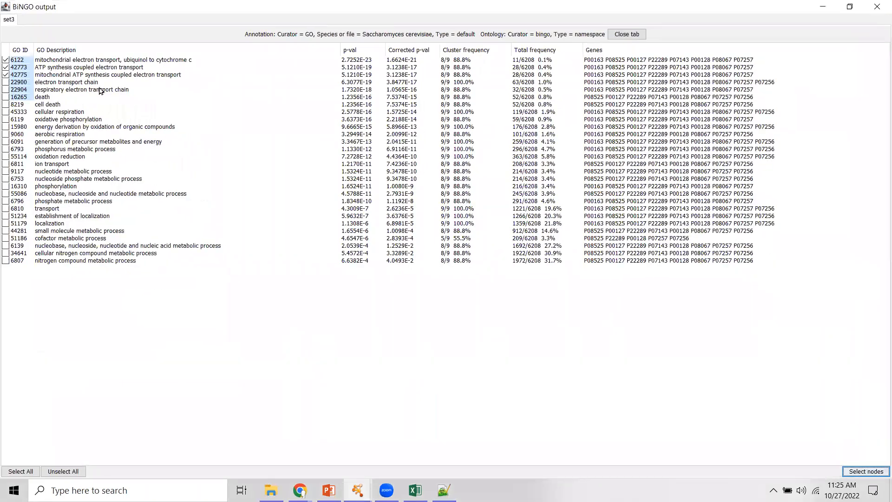
Restore and minimize the BiNGO output, and clear the node selection in the cytbc.tab network.
{"action": "left_click", "coordinate": [850, 6]}
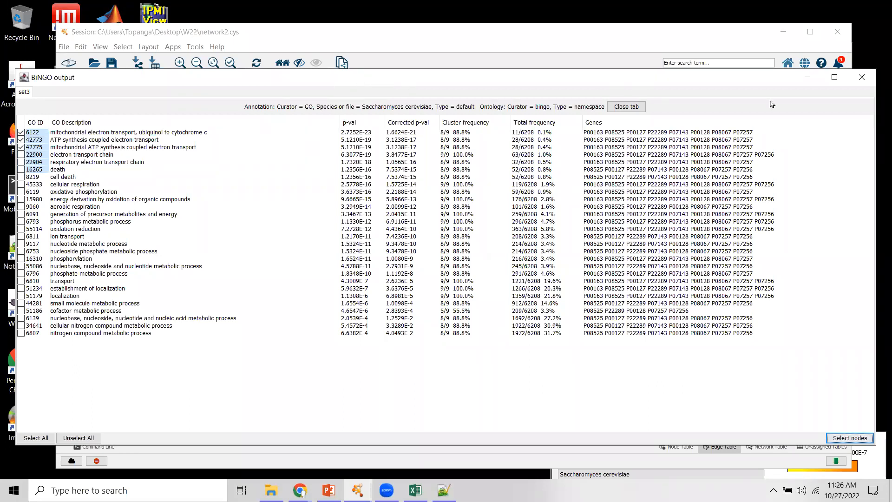
{"action": "left_click", "coordinate": [808, 77]}
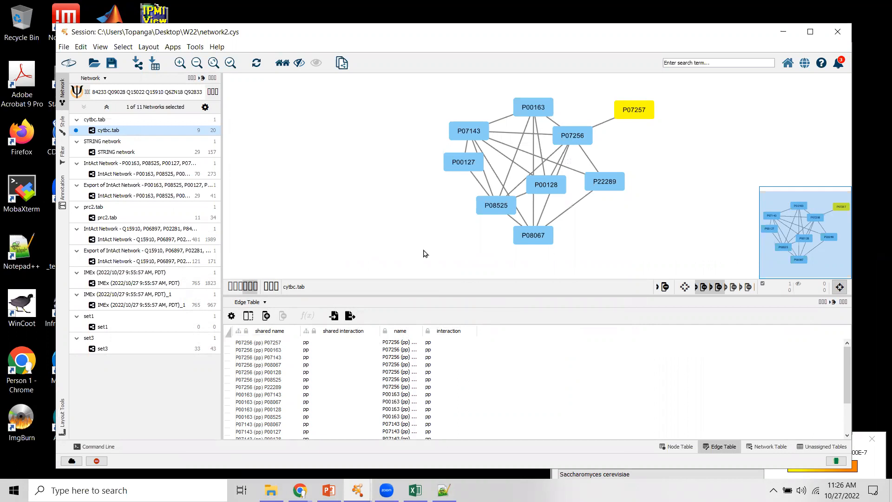
{"action": "left_click", "coordinate": [343, 210]}
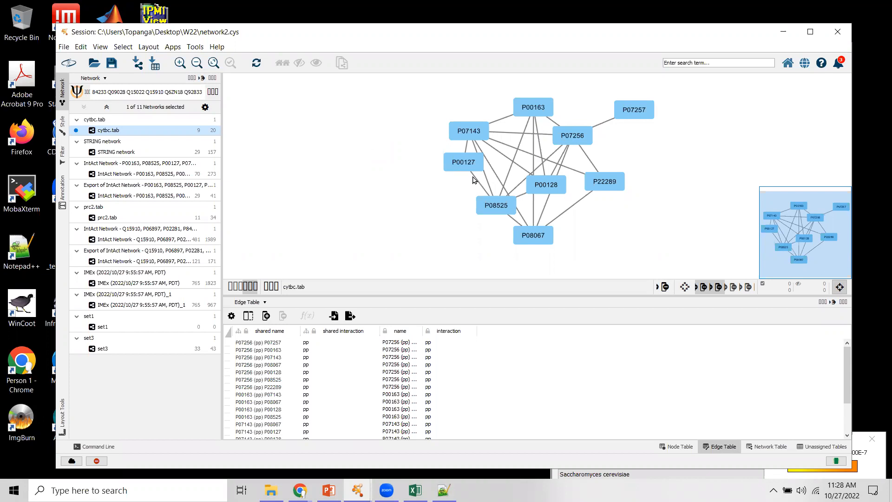
Switch to the webmail inbox in Chrome and look through the message list for the Cytoscape QR code email.
{"action": "left_click", "coordinate": [300, 490]}
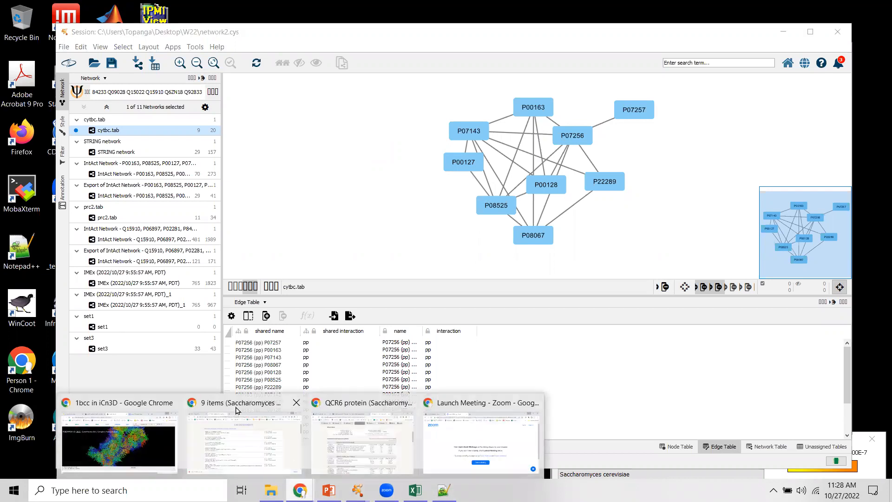
{"action": "left_click", "coordinate": [472, 407]}
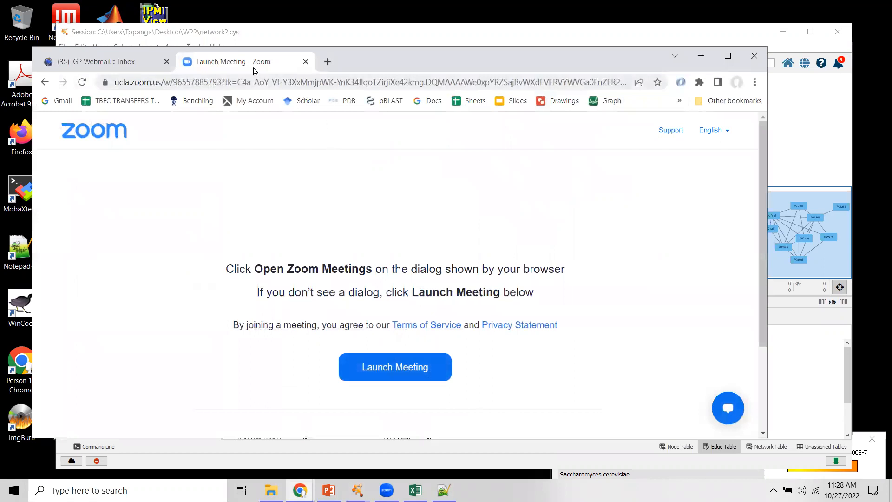
{"action": "left_click", "coordinate": [131, 70]}
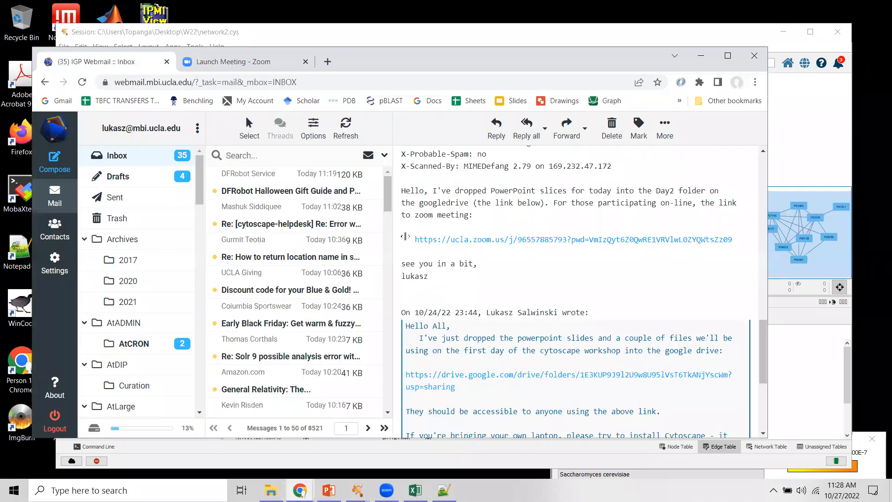
{"action": "left_click_drag", "start_coordinate": [390, 200], "coordinate": [389, 207]}
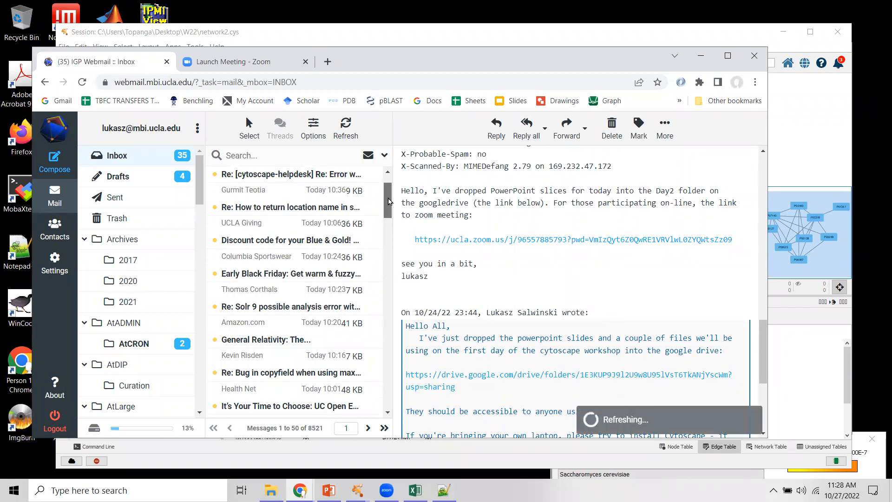
{"action": "scroll", "coordinate": [389, 204], "scroll_direction": "up", "scroll_amount": 1}
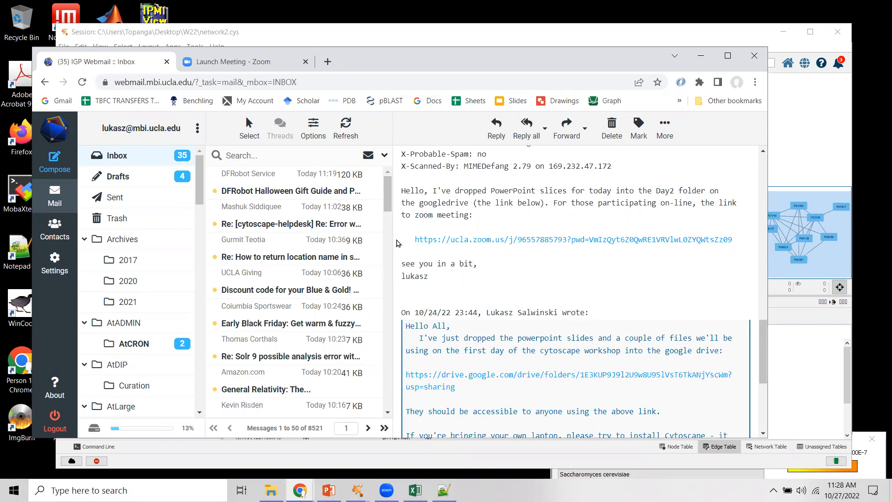
{"action": "left_click_drag", "start_coordinate": [386, 197], "coordinate": [392, 216]}
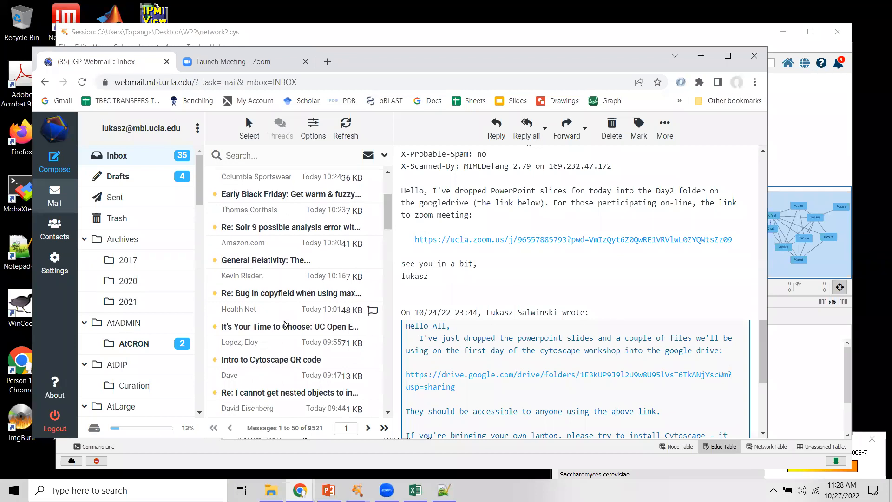
Allow remote resources in the Health Net enrollment email, and open the "Intro to Cytoscape QR code" email to display its QR code.
{"action": "left_click", "coordinate": [289, 327]}
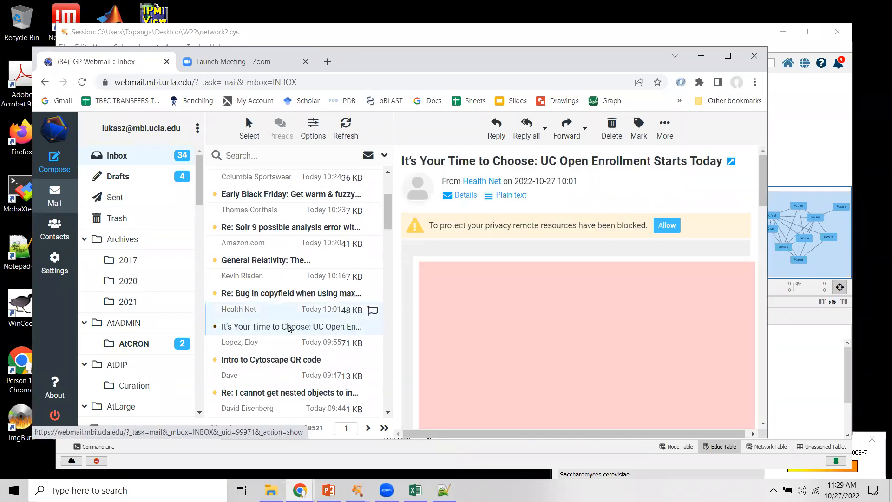
{"action": "left_click", "coordinate": [667, 226]}
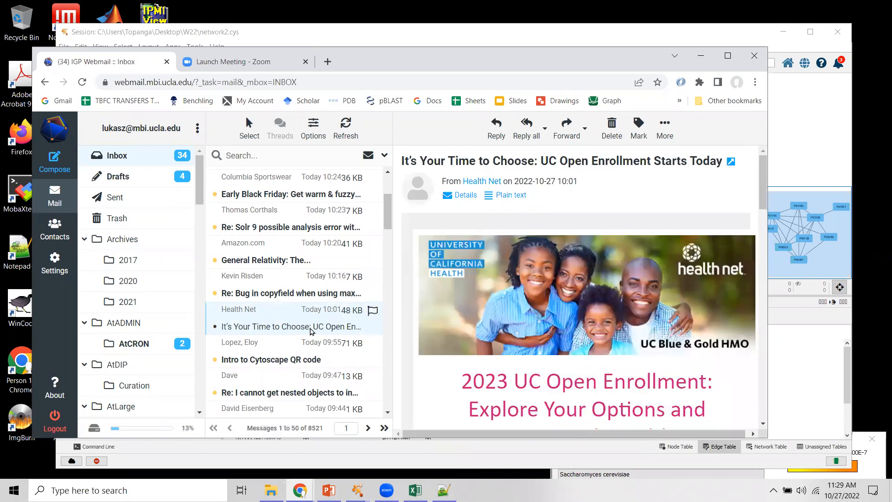
{"action": "left_click", "coordinate": [274, 351]}
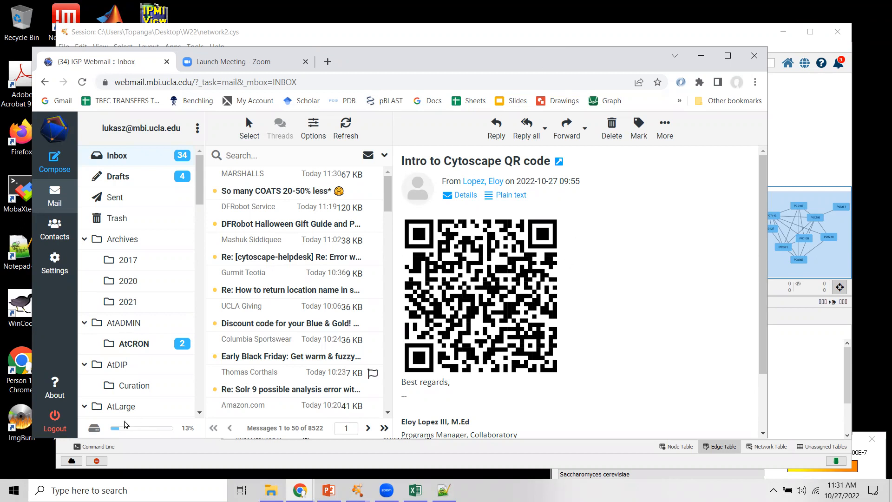
{"action": "left_click", "coordinate": [456, 4]}
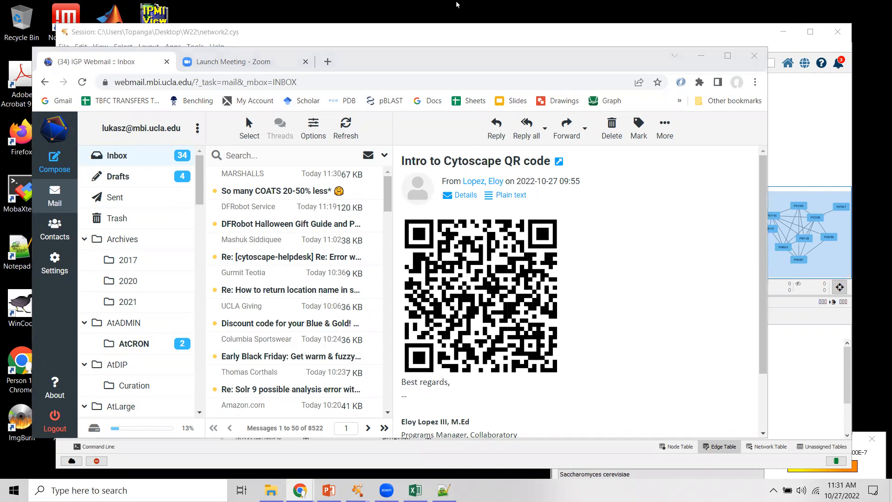